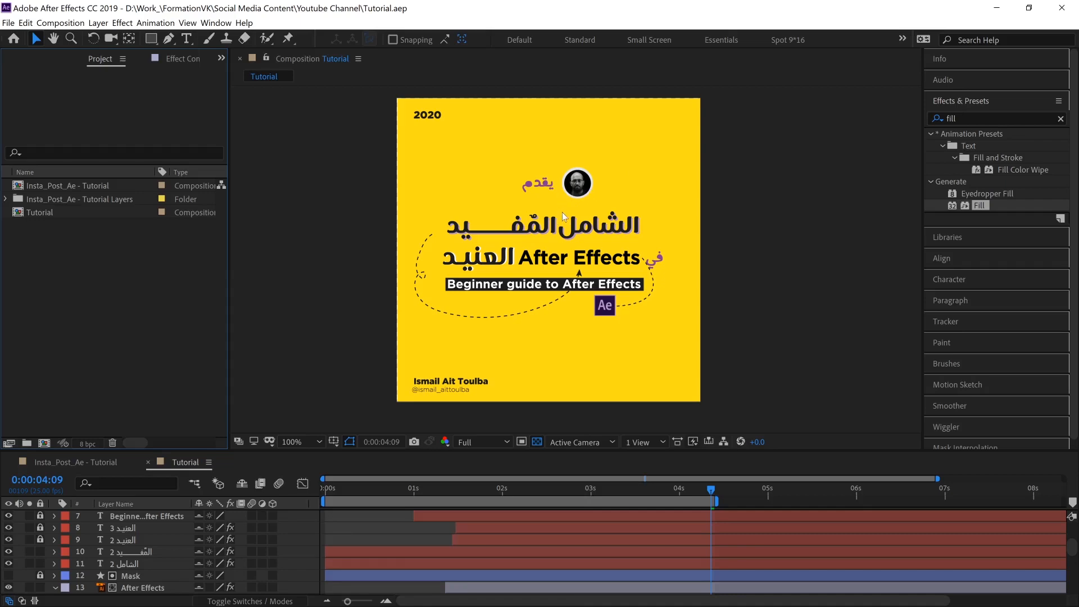
Step: Switch to the QuickTime player and review the Ae Beginner Tutorial 2-1 reference animation between about 4 seconds and 1 second
key("alt+Tab")
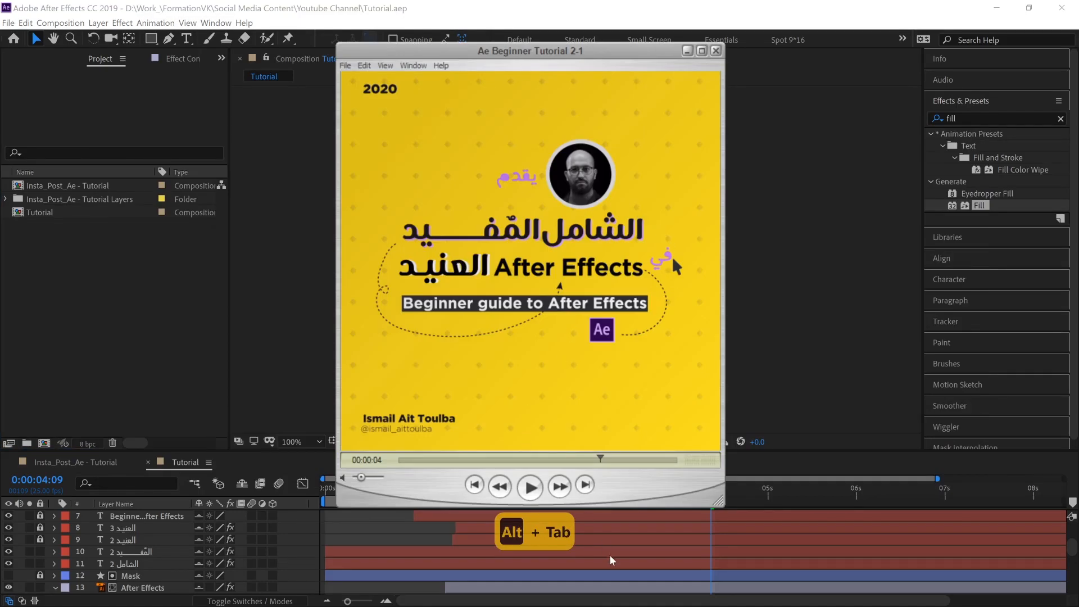
mouse_move(594, 456)
left_mouse_down()
mouse_move(514, 456)
mouse_move(632, 456)
mouse_move(615, 458)
left_mouse_up()
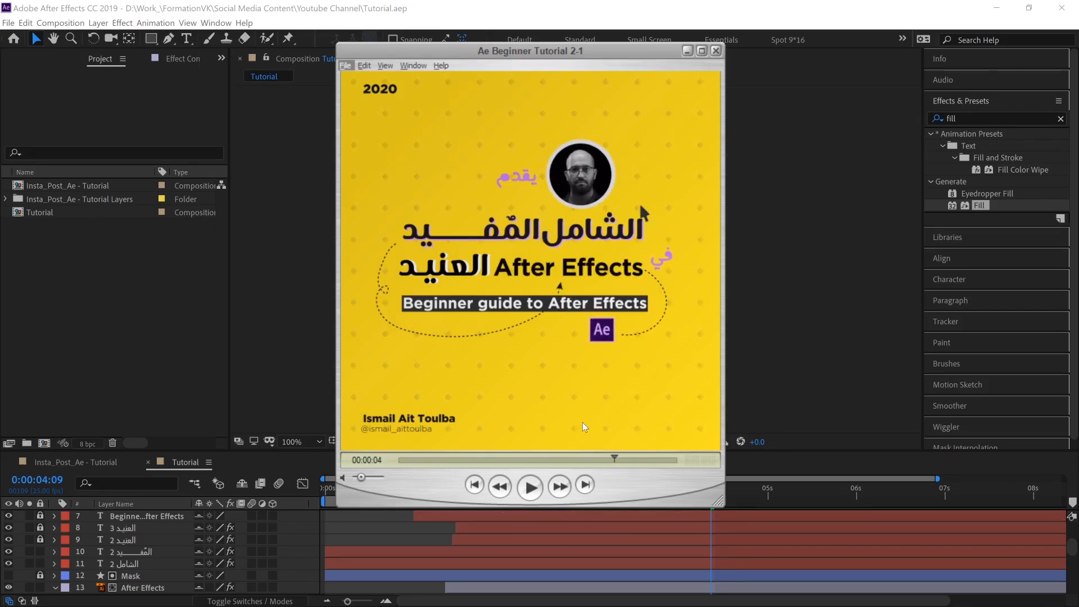
left_click_drag(616, 470, 491, 444)
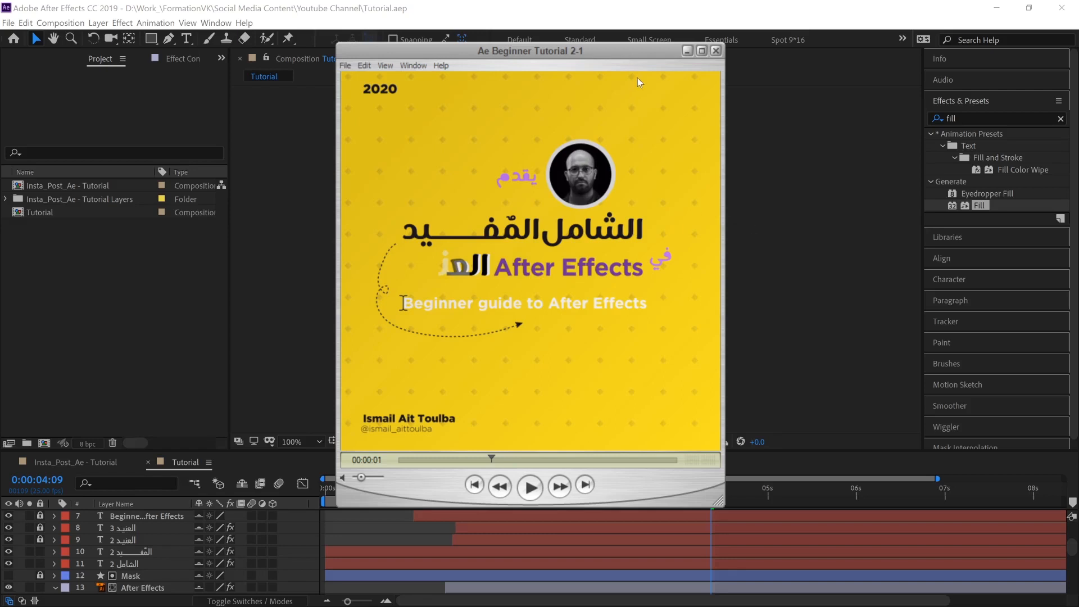
left_click(686, 51)
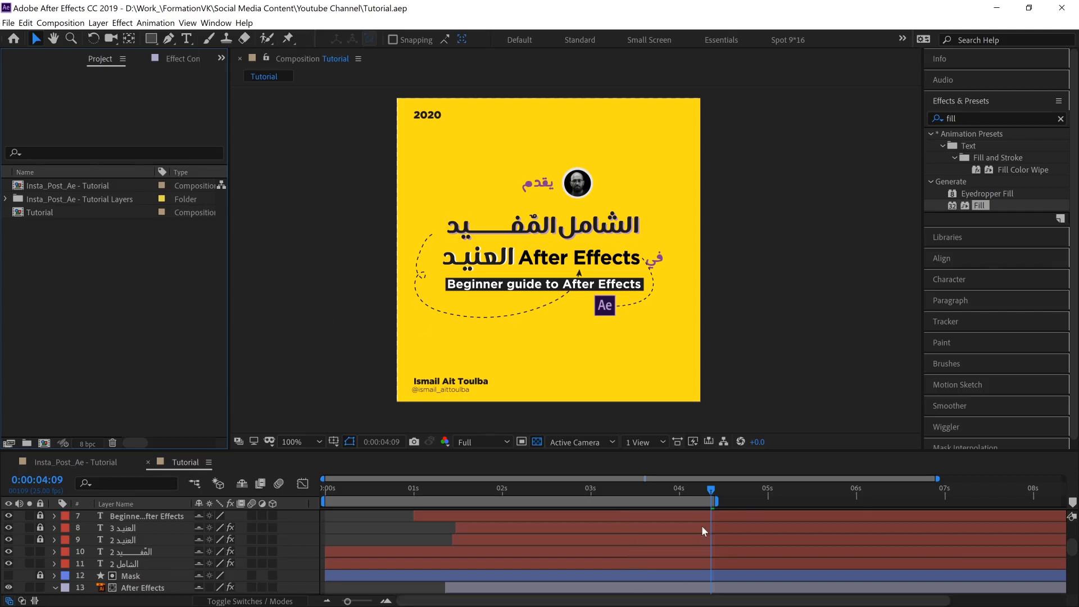
Step: Close the Download folder window and scrub the reference video forward from about 1 second to examine the text cursor animation
key("alt+Tab")
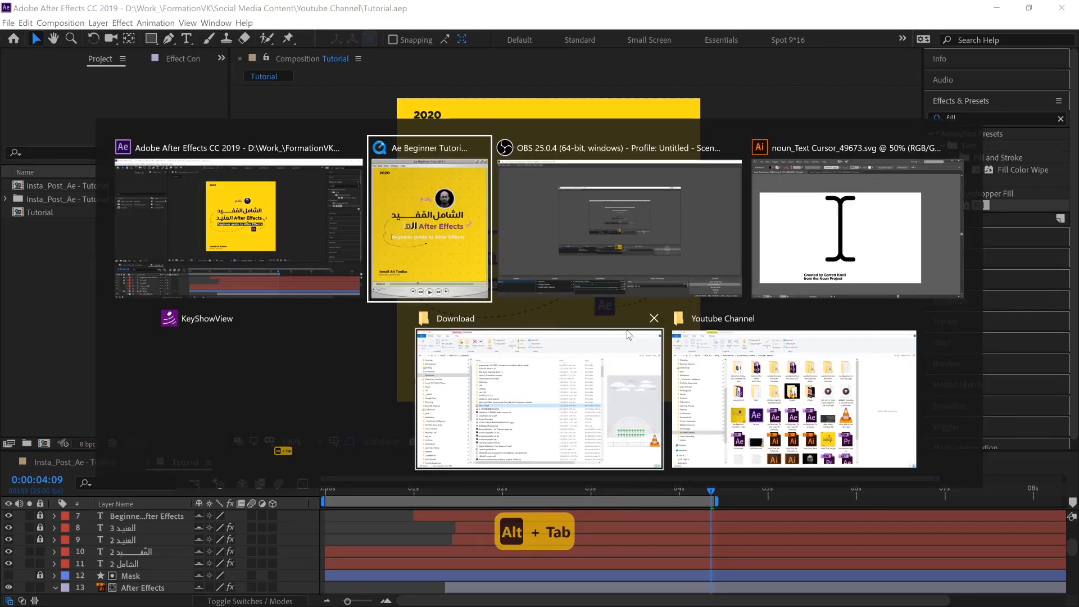
left_click(652, 324)
mouse_move(780, 330)
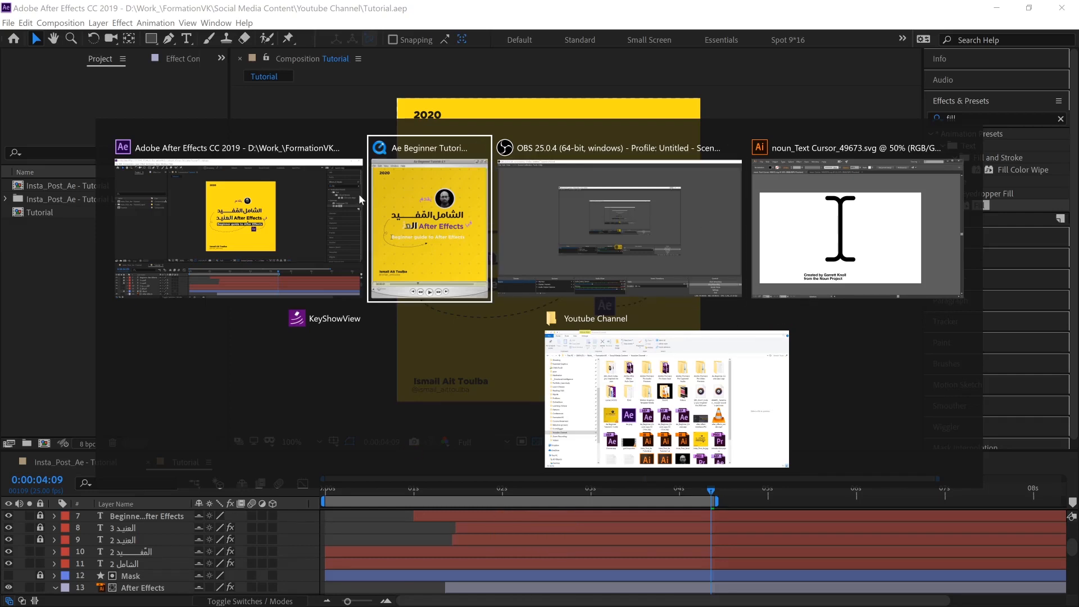
left_click(407, 201)
mouse_move(484, 460)
left_mouse_down()
mouse_move(494, 454)
mouse_move(453, 453)
mouse_move(587, 447)
mouse_move(453, 441)
mouse_move(502, 450)
mouse_move(544, 440)
left_mouse_up()
Step: Switch to Illustrator, copy the I-beam shape from noun_Text Cursor_49673.svg, close that file and return to After Effects
key("alt+Tab")
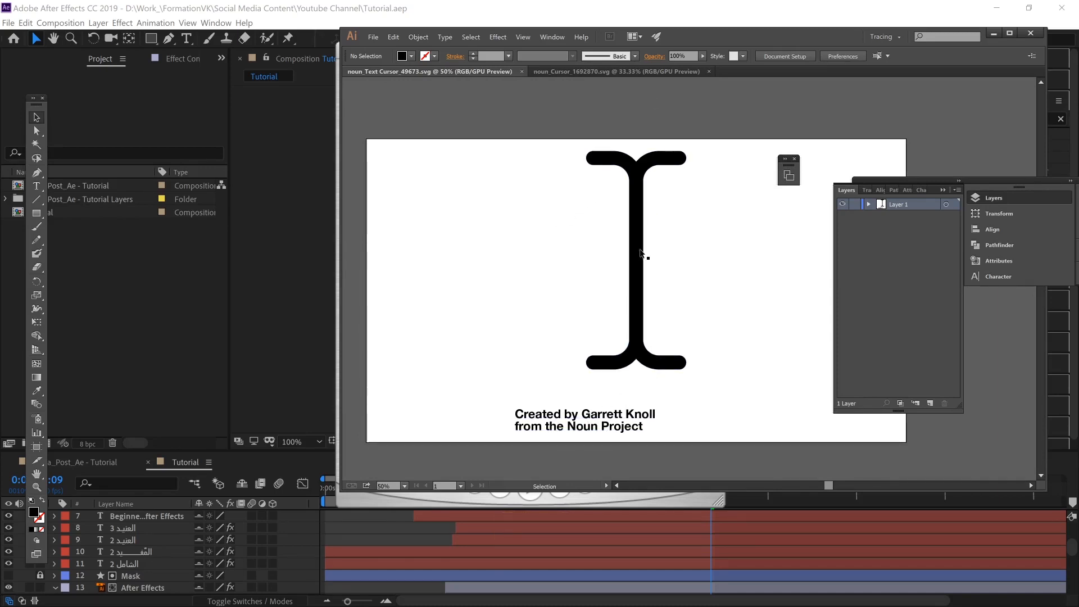
left_click(644, 214)
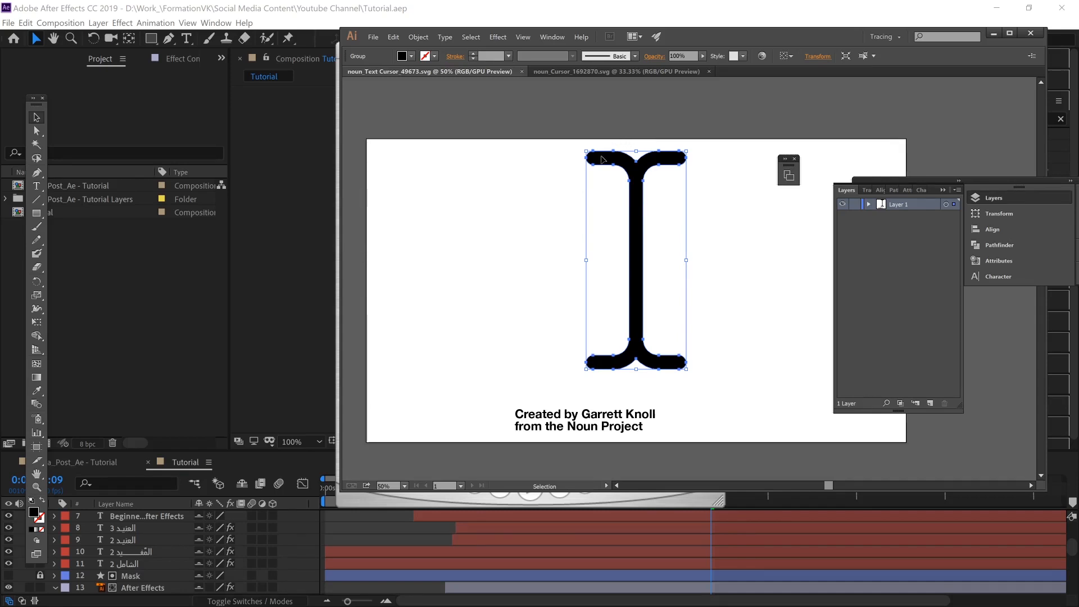
right_click(636, 266)
left_click(637, 191)
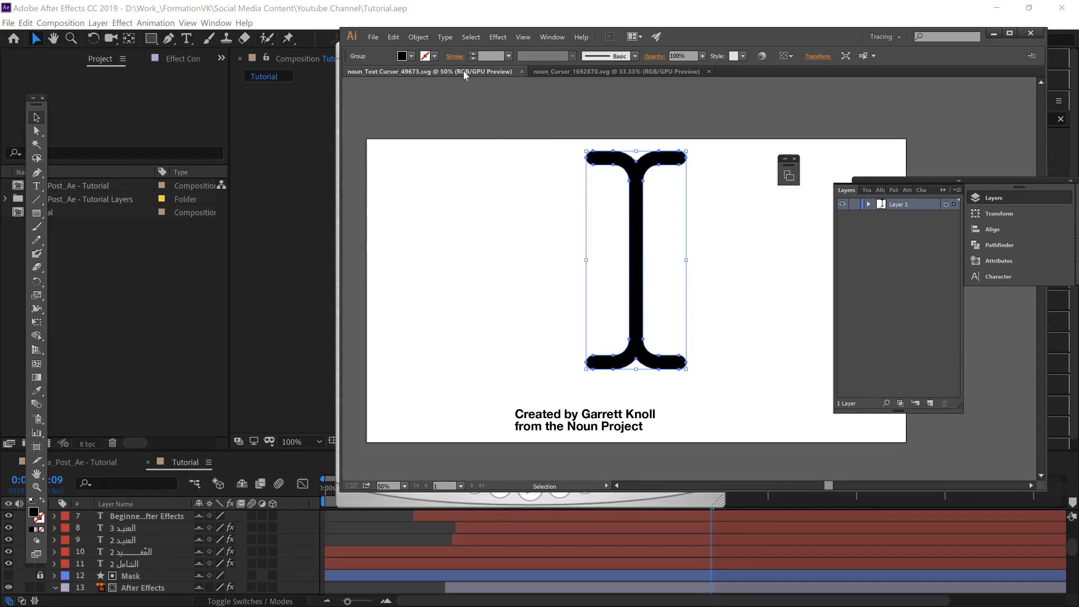
left_click(393, 37)
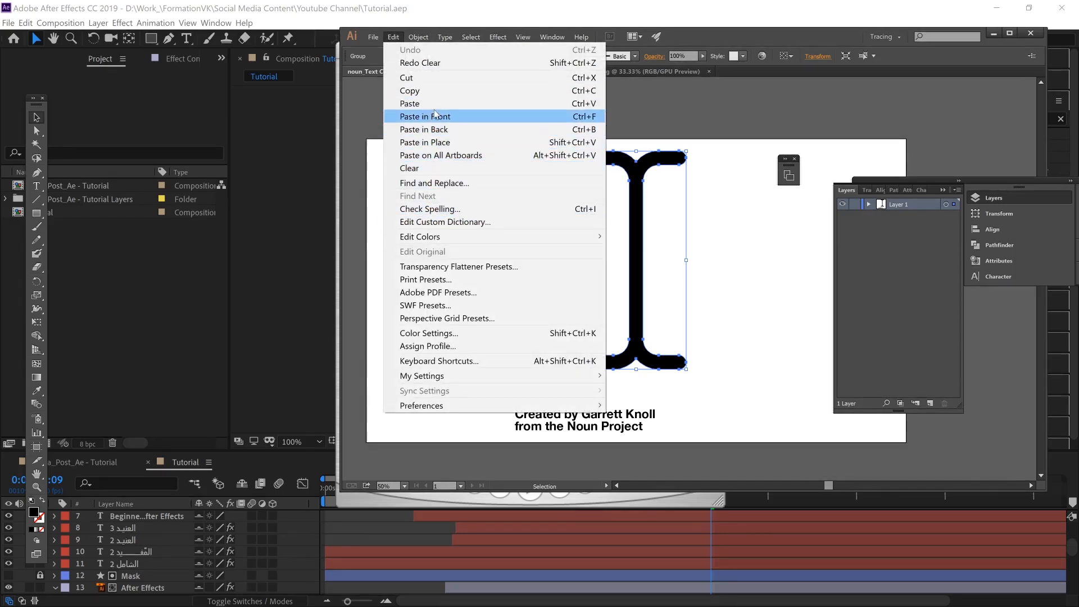
left_click(410, 90)
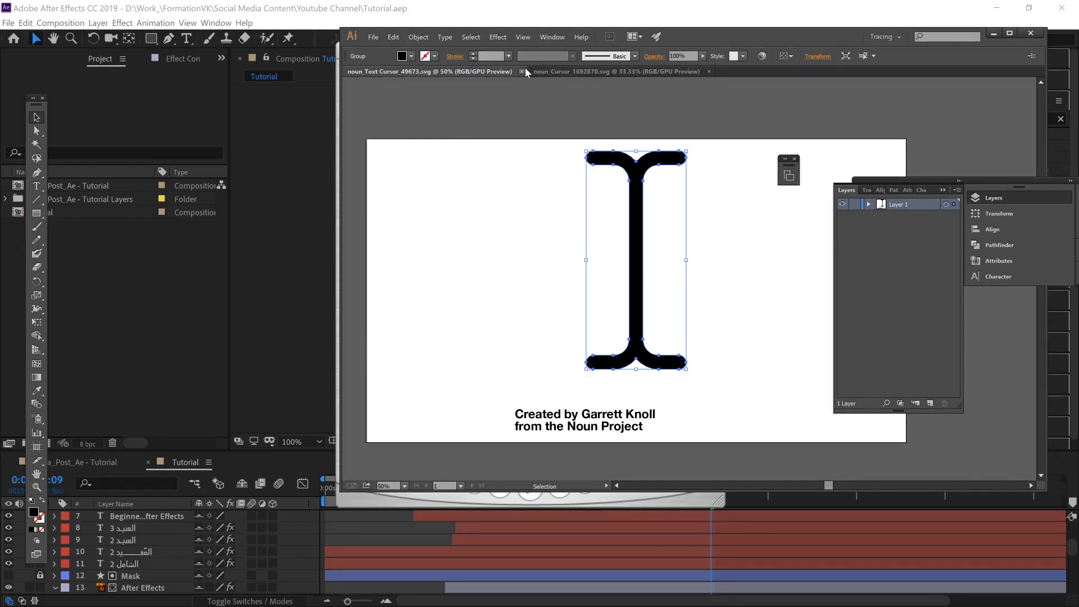
left_click(522, 71)
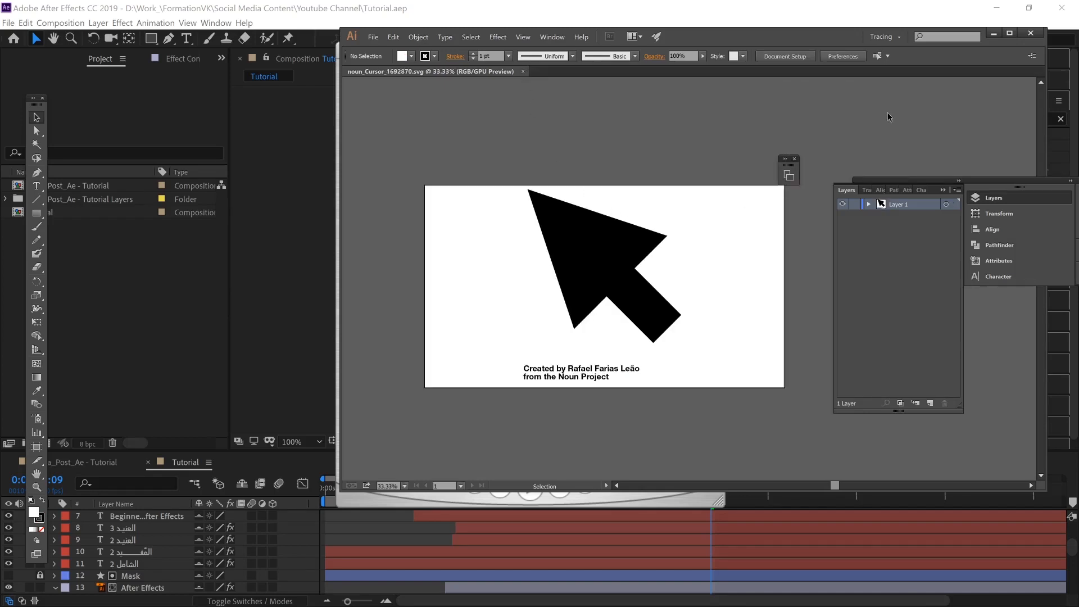
left_click(993, 34)
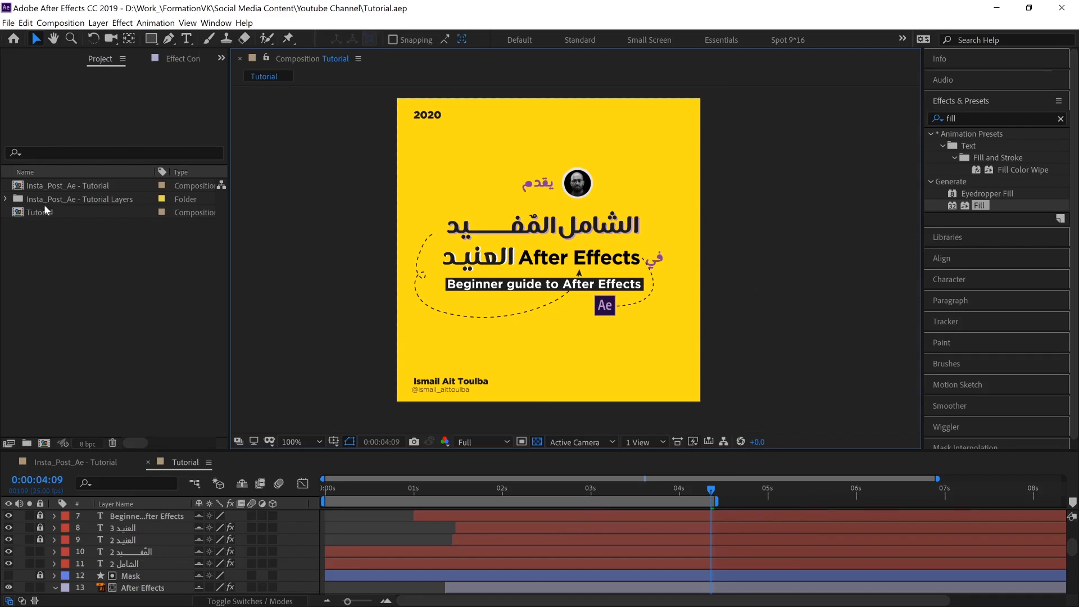
Step: Create a shape layer in the Tutorial composition from a single Pen tool point and name it Cursor
left_click(169, 39)
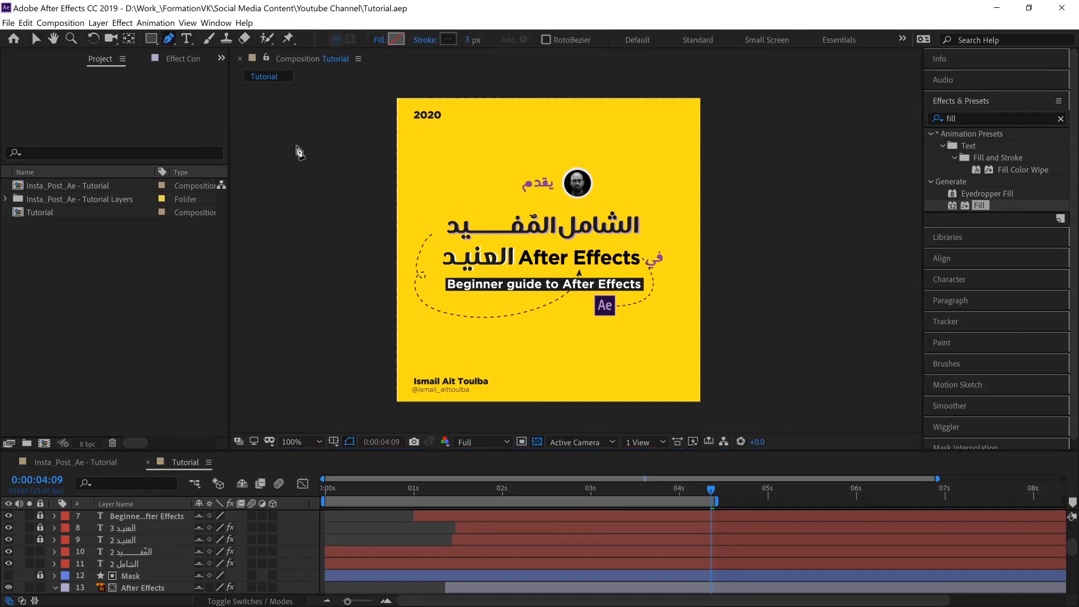
left_click(548, 149)
scroll(139, 543, "up", 4)
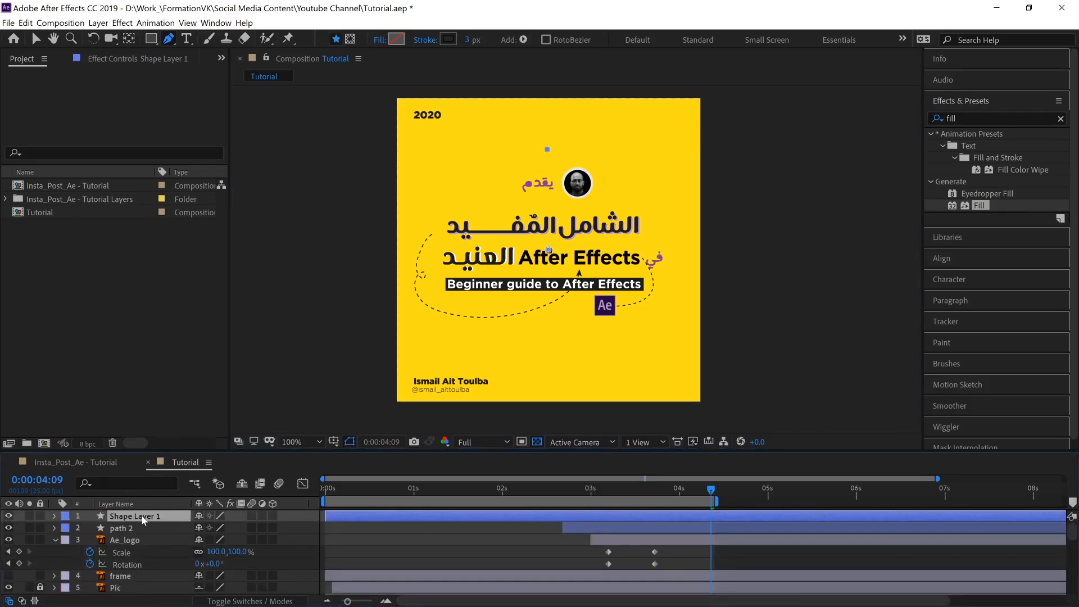
key("Return")
type("text")
key("BackSpace")
key("BackSpace")
key("BackSpace")
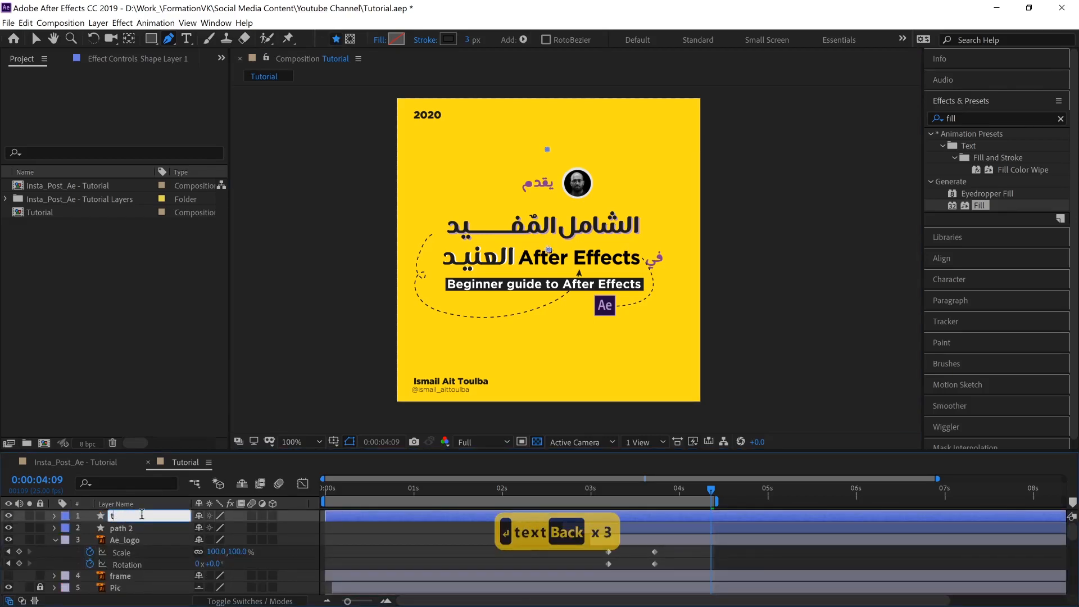
type("Cursor")
key("Return")
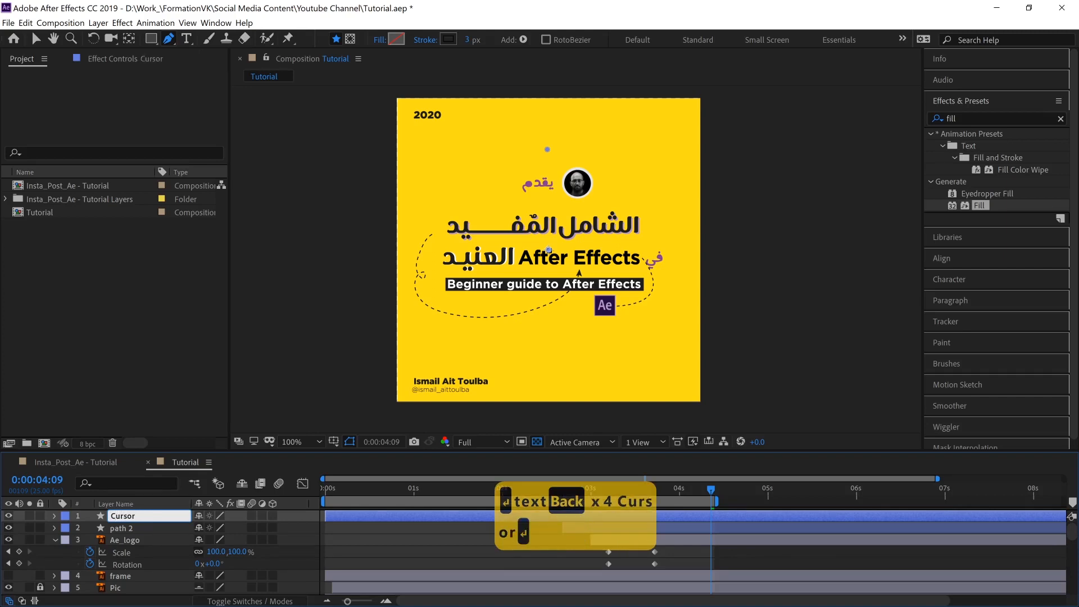
Step: Replace the Path property of Path 1 in the Cursor layer with the copied I-beam outline
left_click(55, 516)
left_click(66, 529)
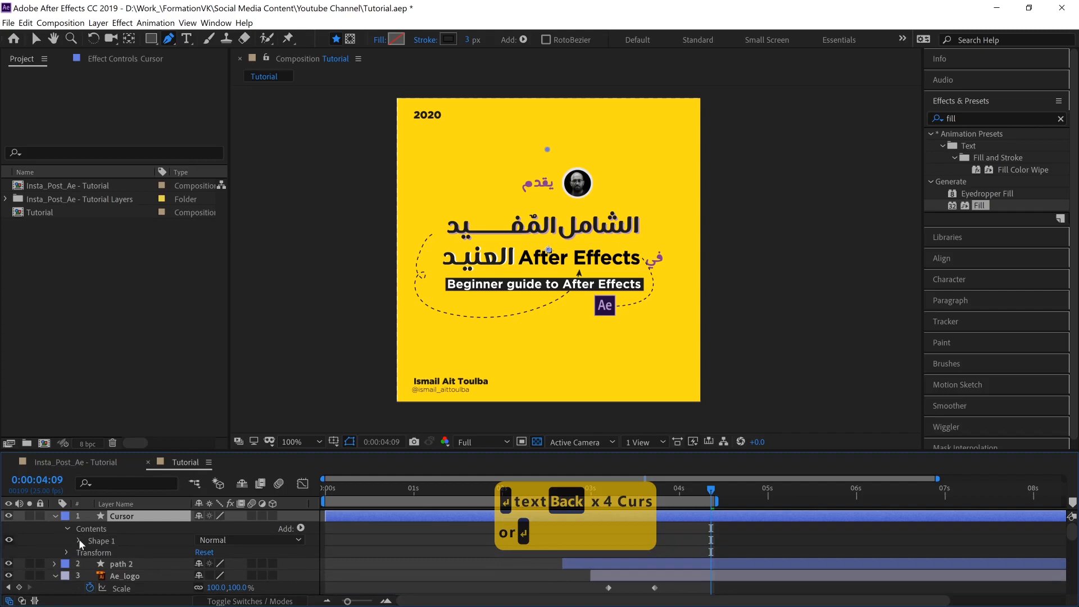
left_click(78, 541)
left_click(91, 553)
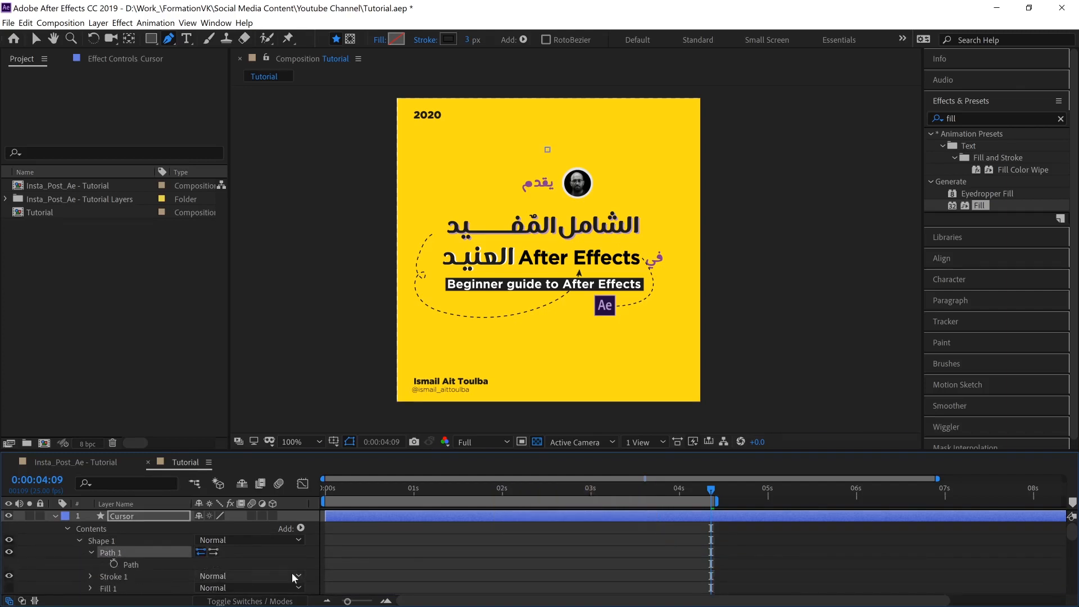
left_click(135, 565)
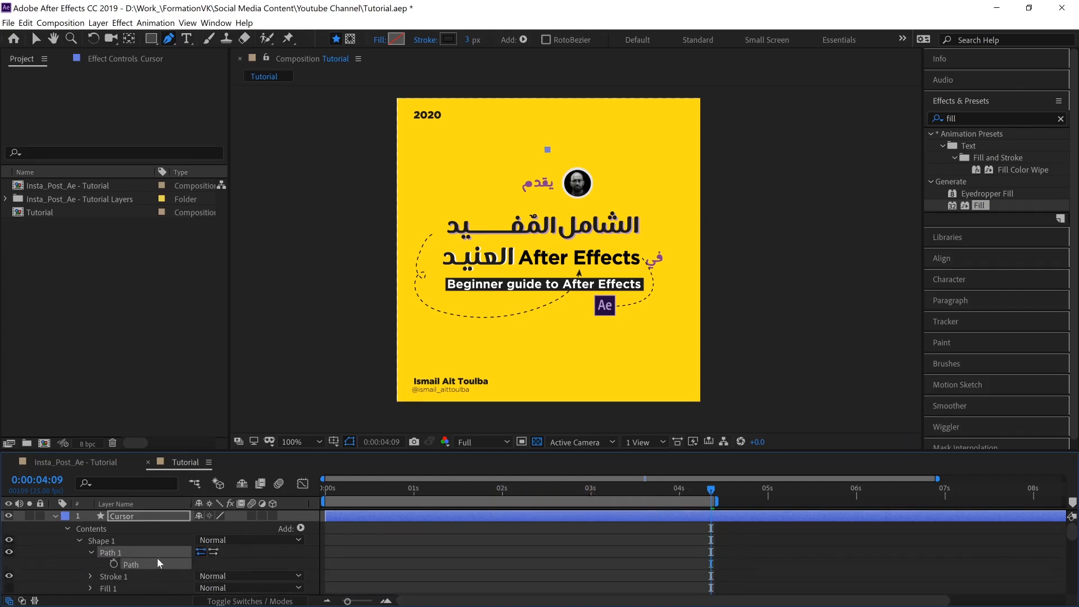
key("ctrl+v")
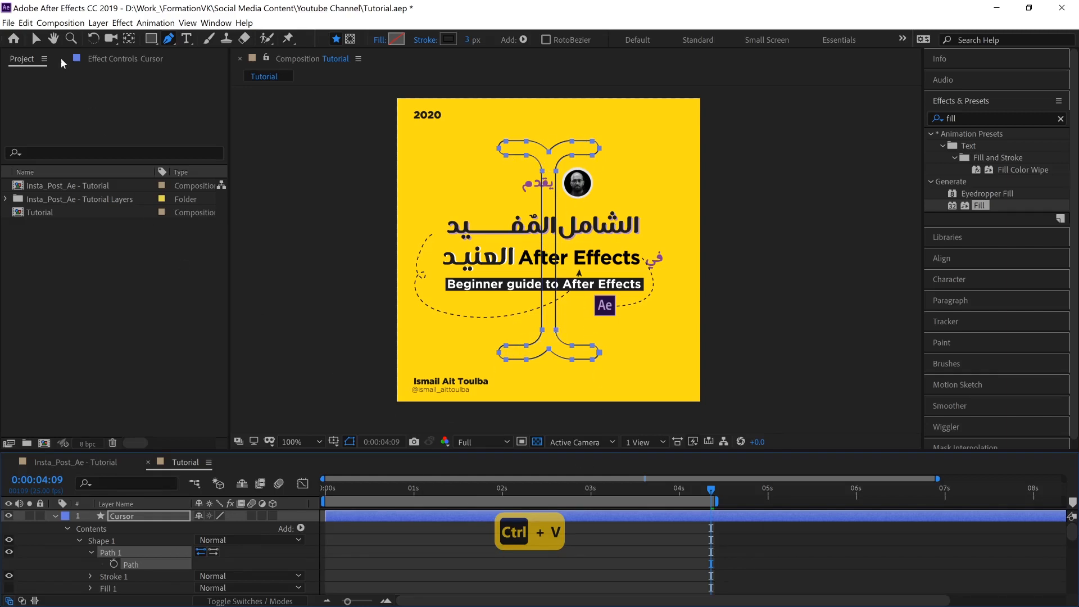
Step: Set the Cursor layer's fill to dark grey 232323 by sampling it with the eyedropper
left_click(36, 39)
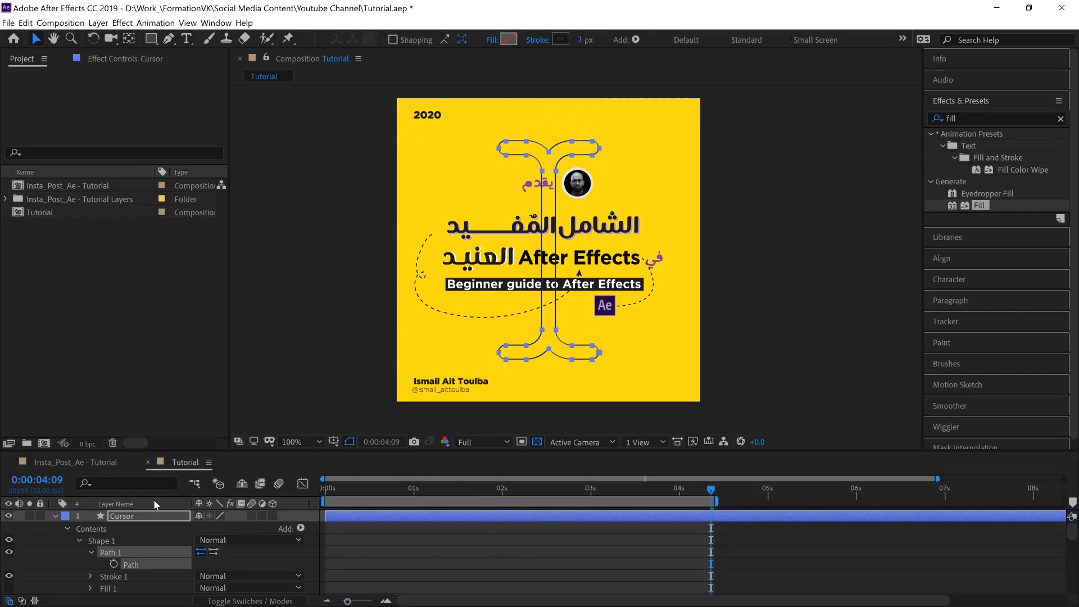
left_click(150, 519)
left_click(511, 38)
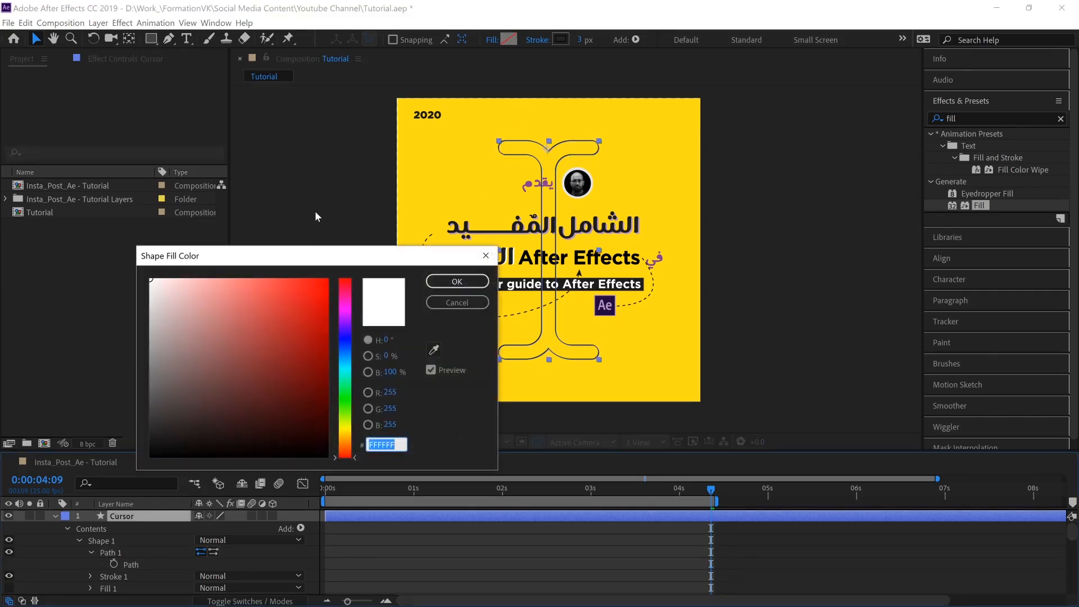
left_click_drag(154, 423, 141, 462)
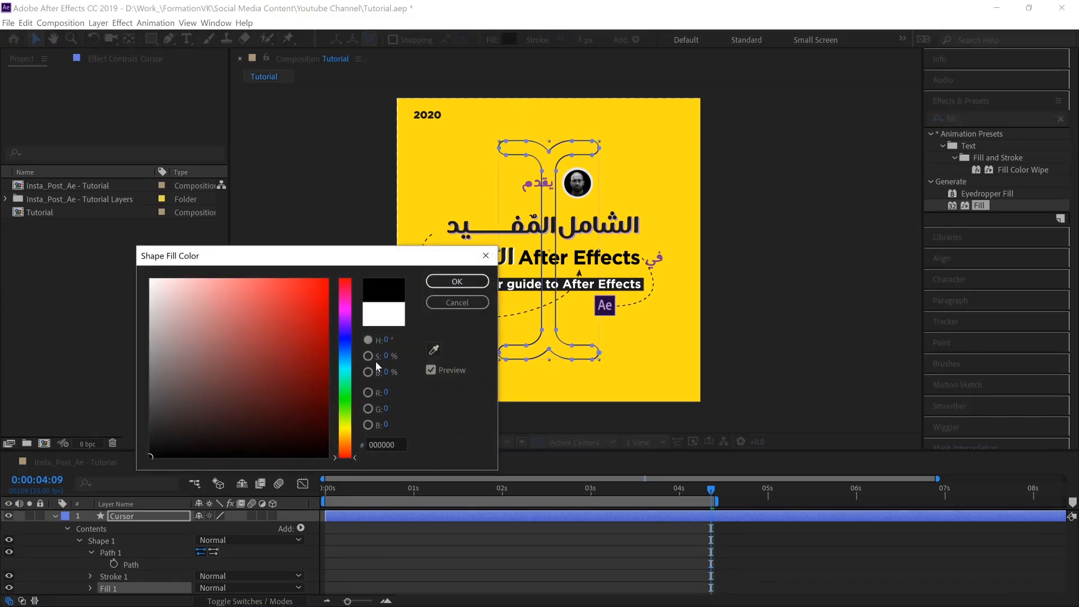
left_click(433, 351)
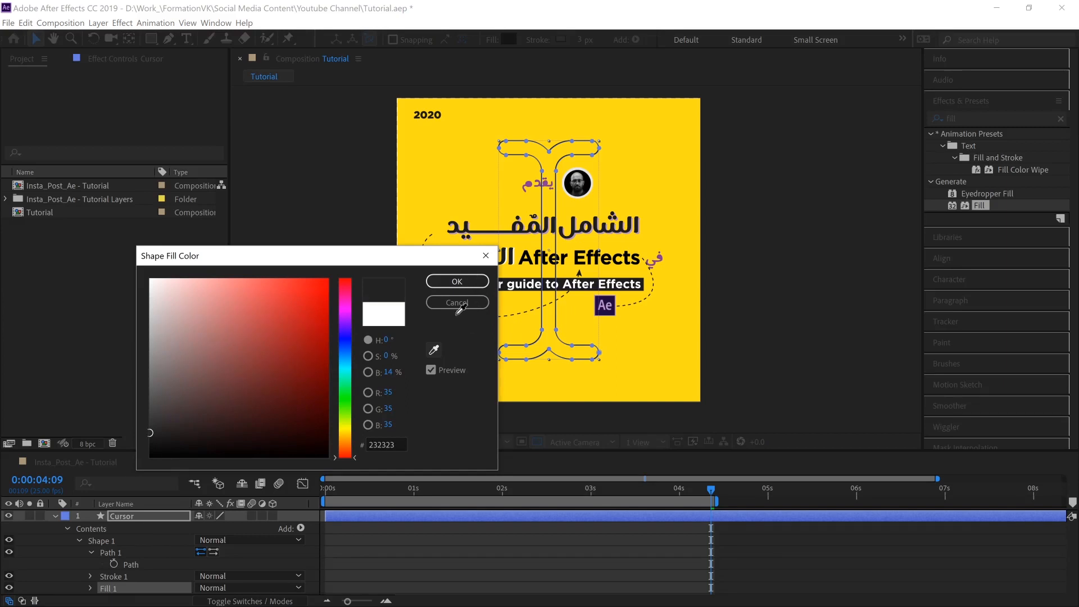
left_click(457, 281)
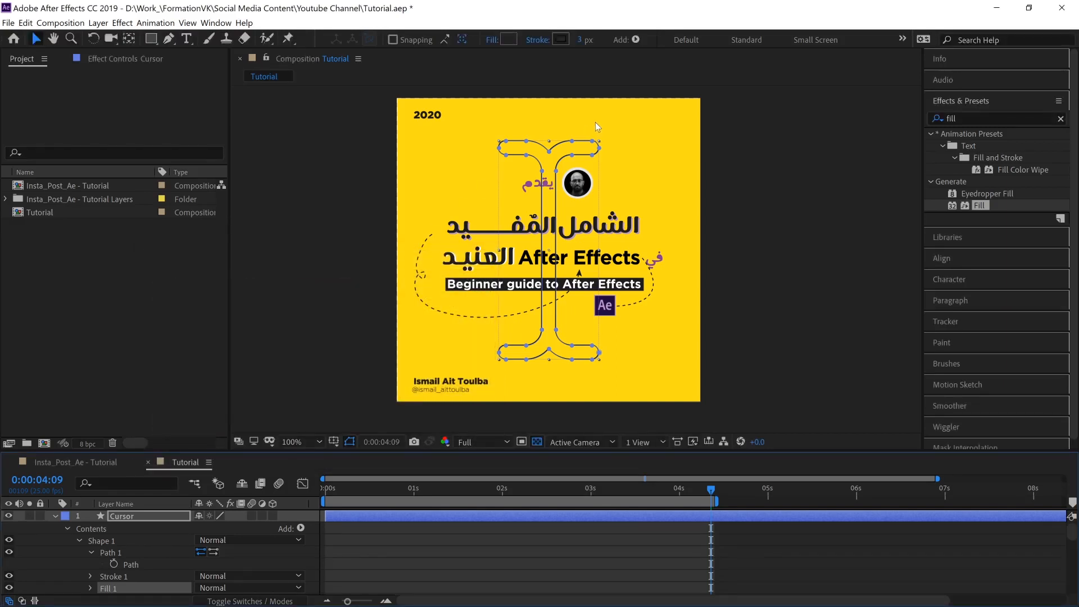
Step: Set the Cursor shape's stroke to none
left_click(541, 40)
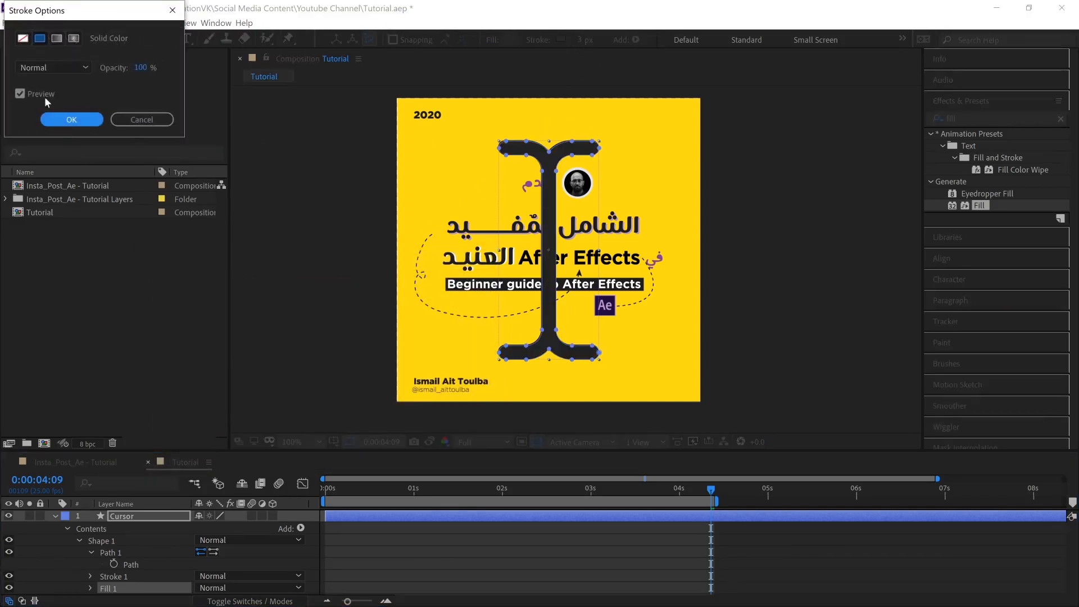
left_click(22, 37)
left_click(71, 120)
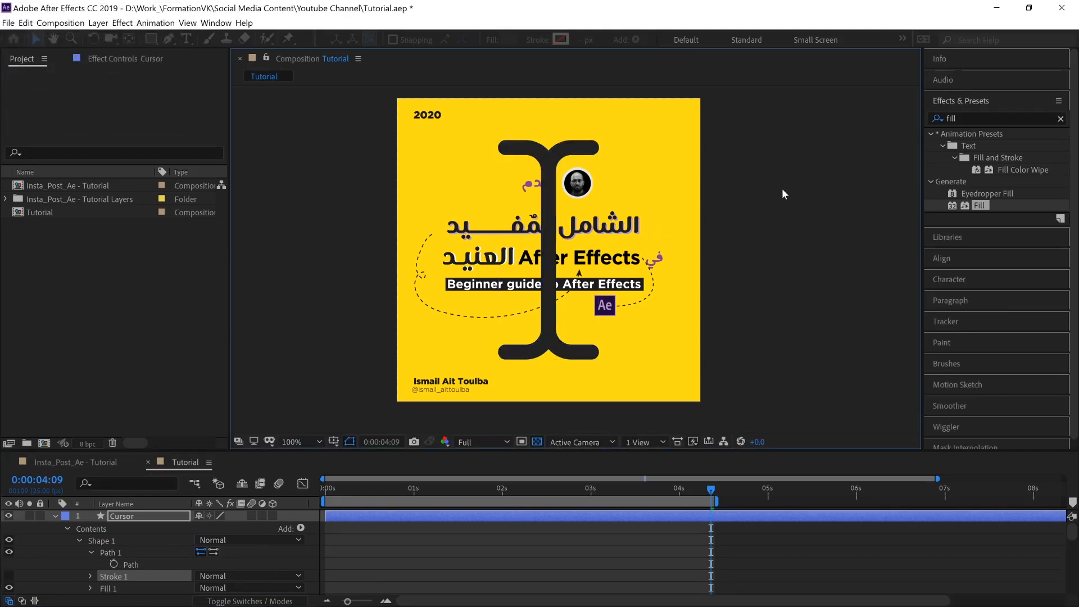
Step: Shrink the Cursor layer's I-beam path proportionally around its centre to about half its size using free transform
left_click(119, 516)
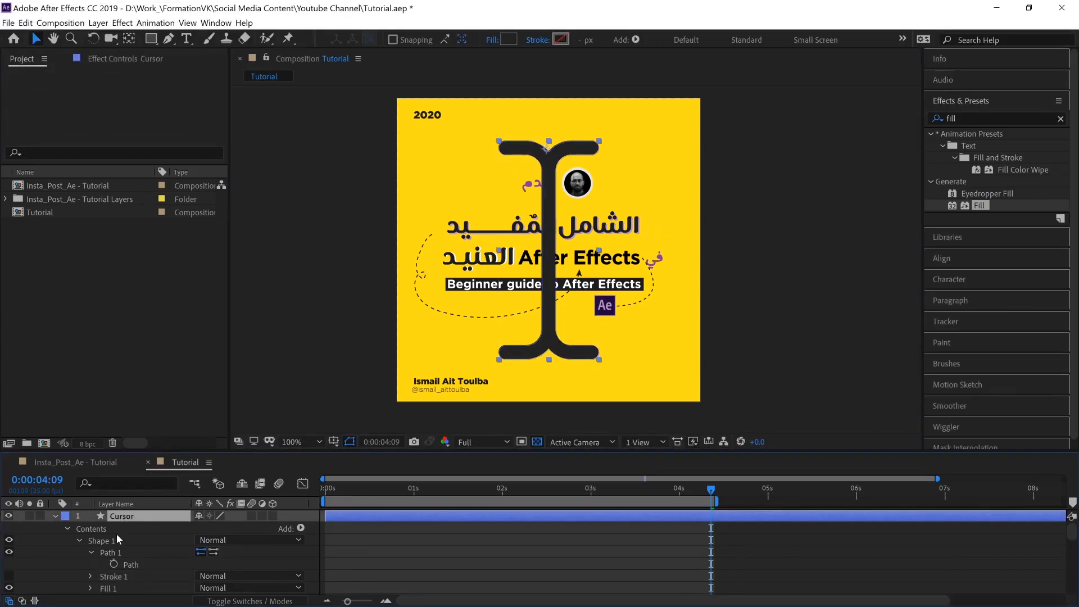
left_click(129, 564)
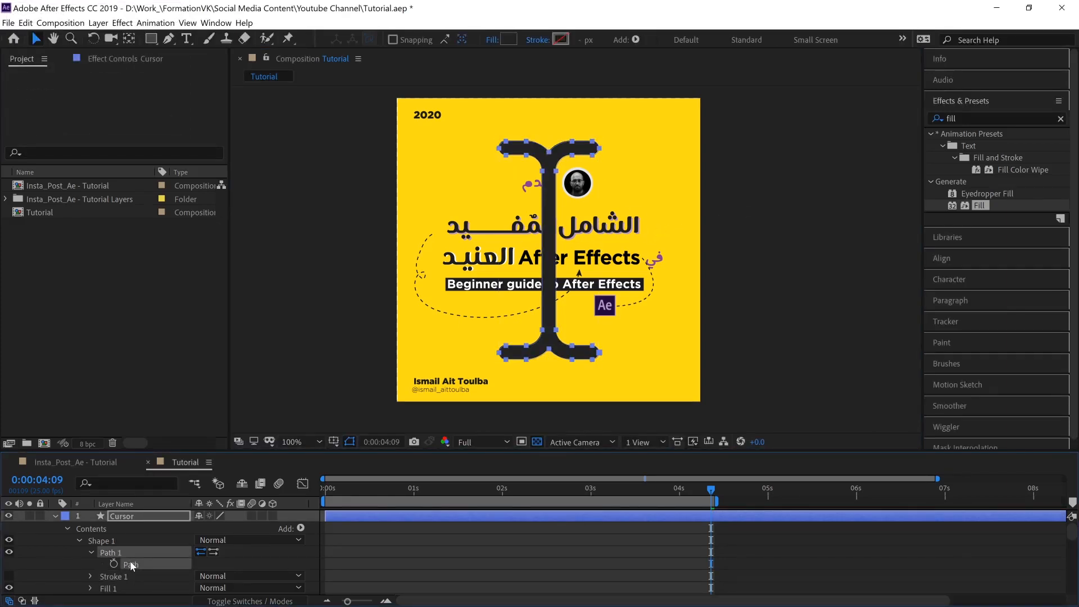
key("ctrl+t")
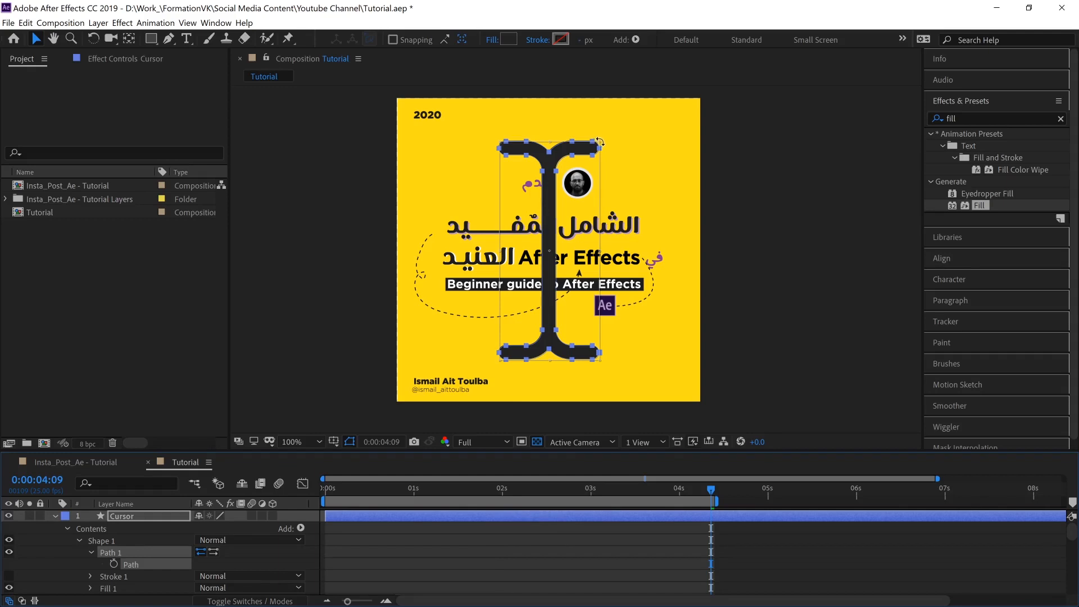
left_click_drag(599, 140, 600, 194)
key("Return")
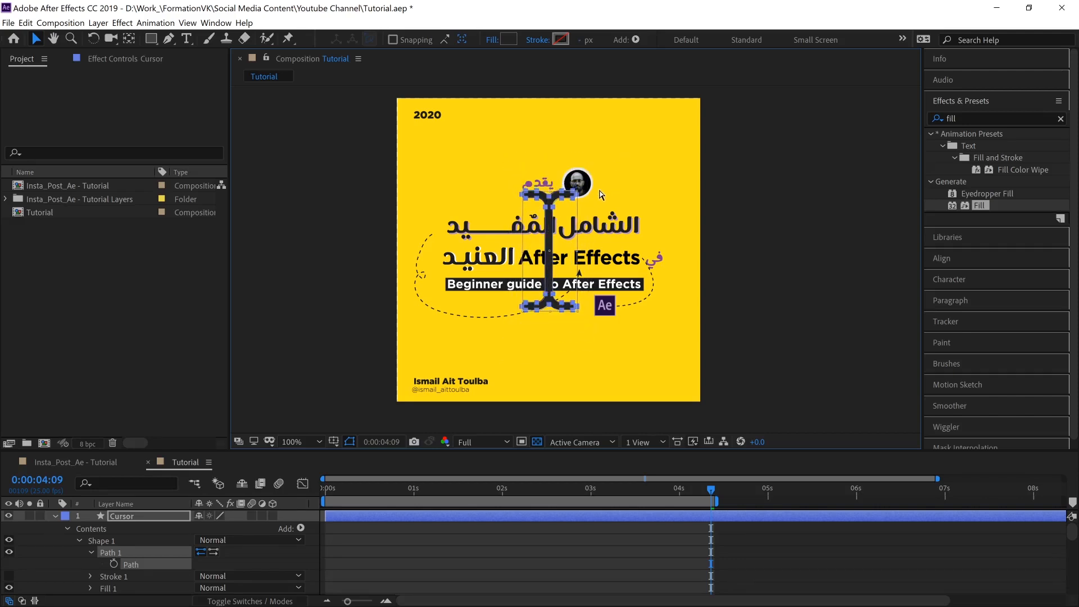
Step: Reduce the Cursor layer's Scale to 62.1% and keep the layer selected
left_click(124, 516)
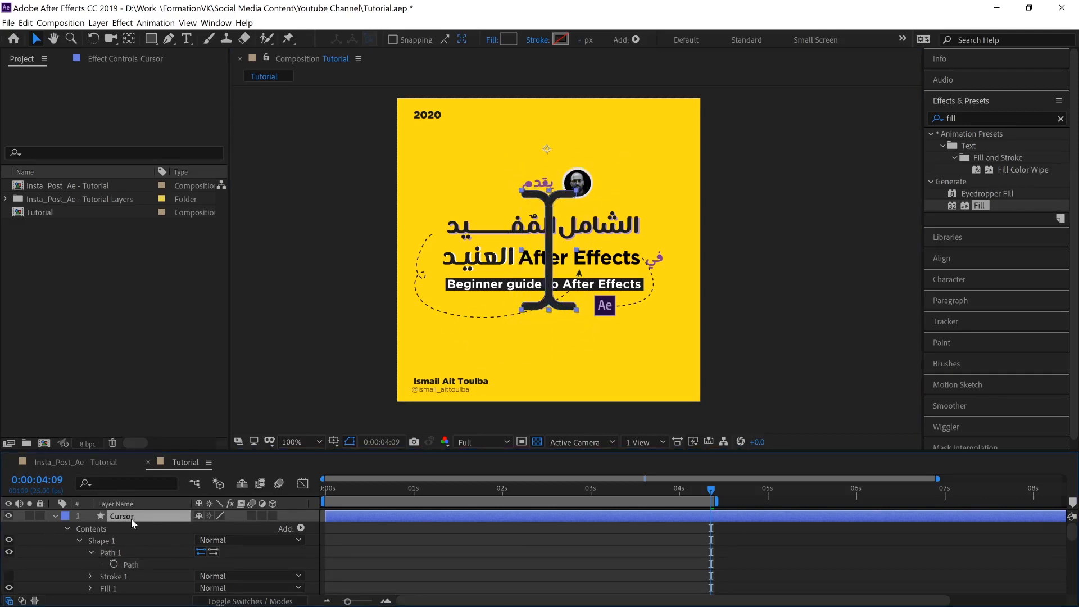
key("s")
left_click_drag(217, 528, 23, 577)
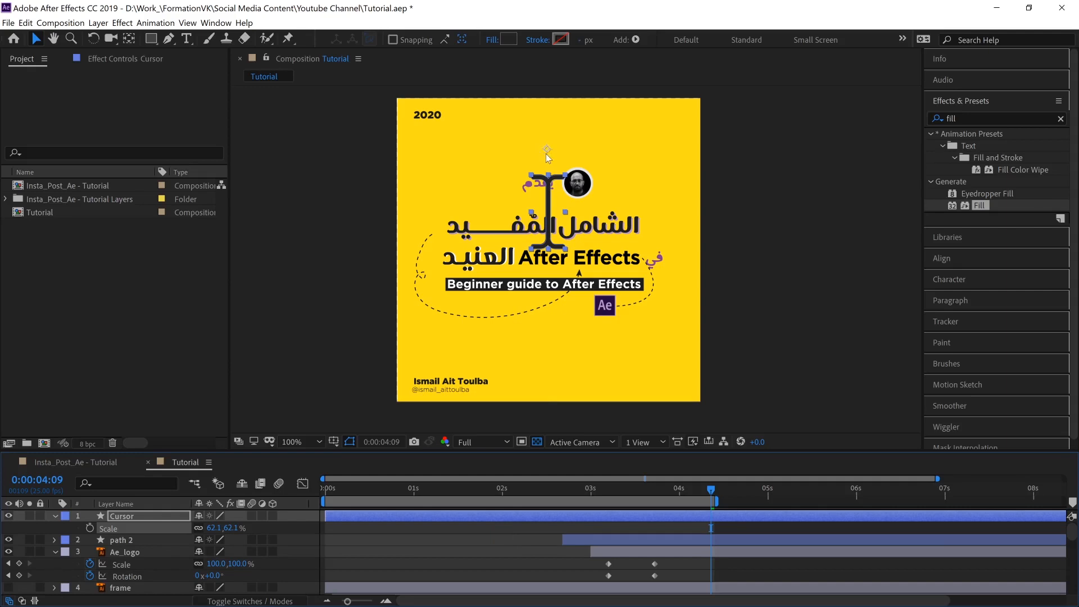
left_click(448, 518)
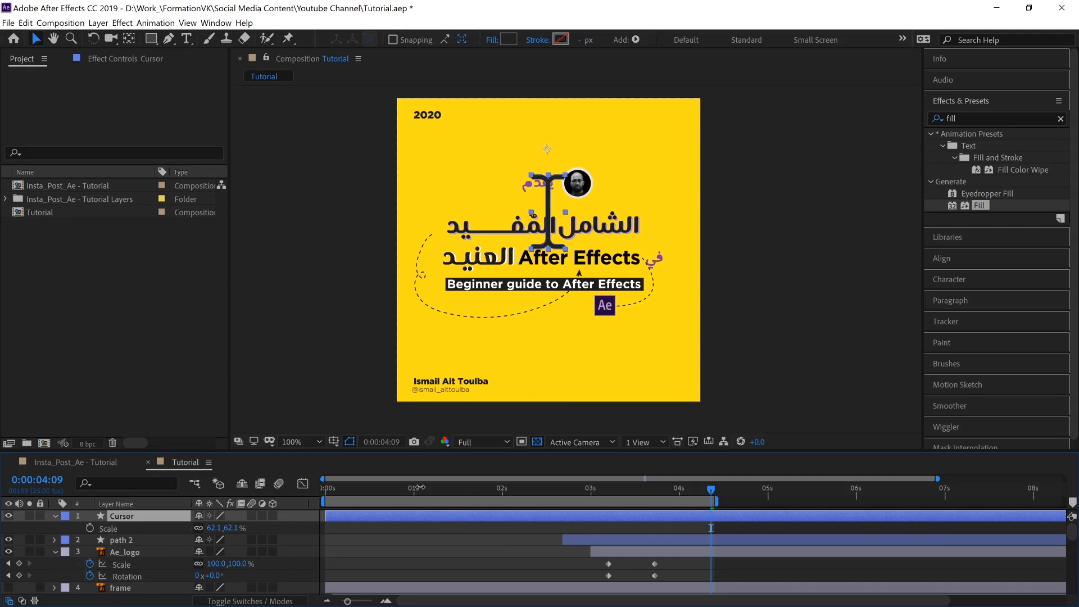
Step: Centre the Cursor layer's anchor point in its layer content and reduce its Scale to 23.3%
left_click(84, 23)
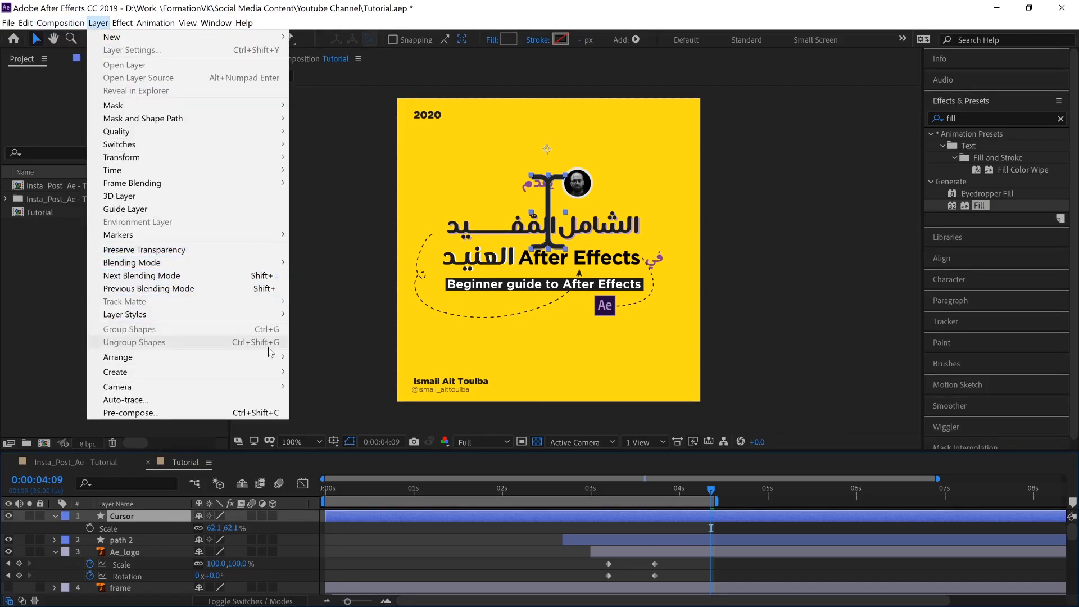
mouse_move(274, 362)
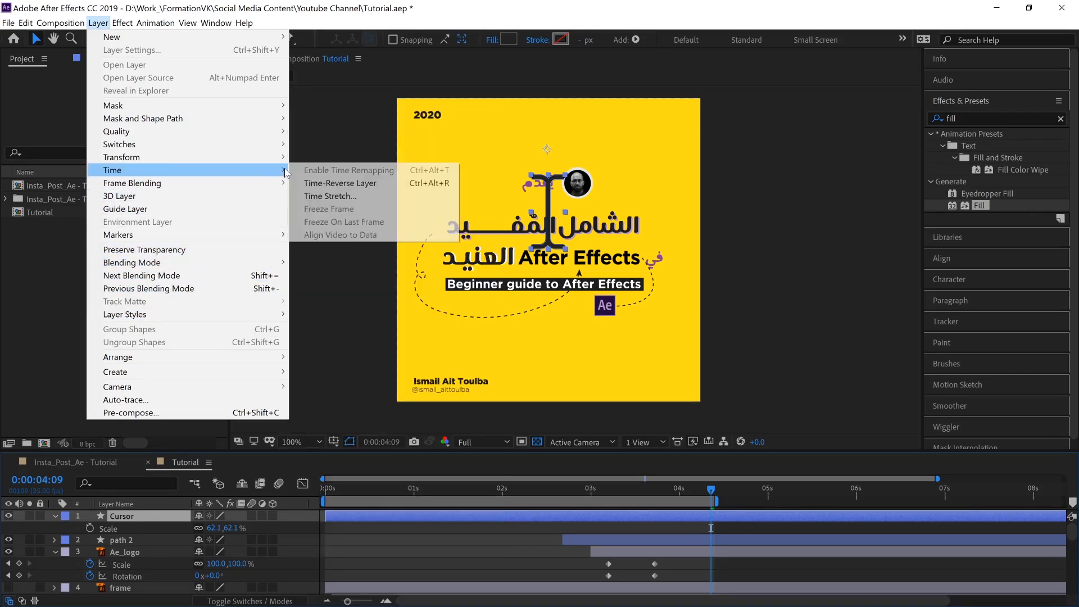
mouse_move(289, 159)
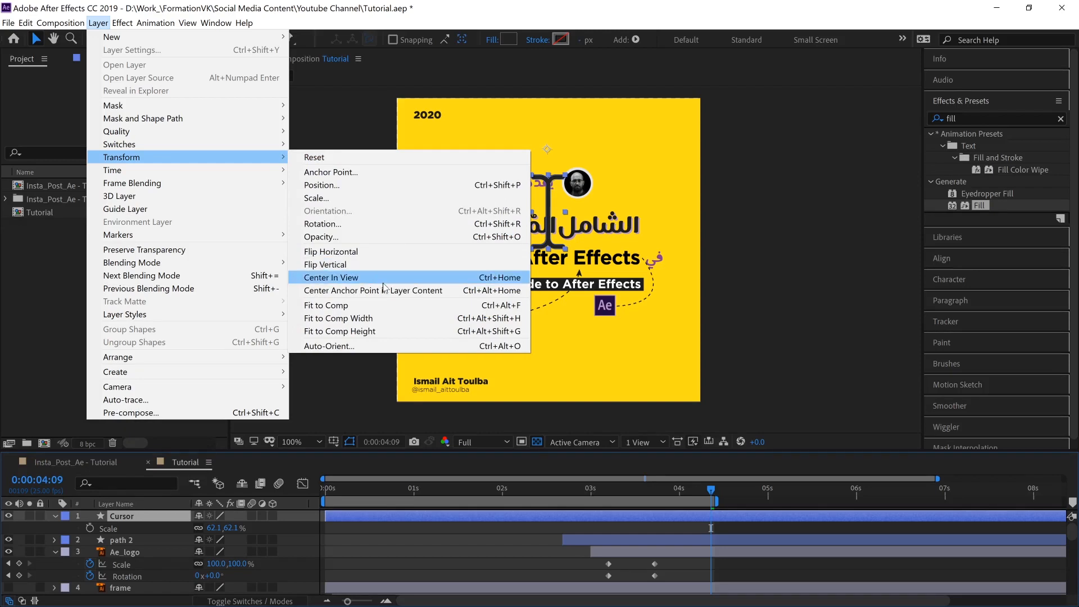
left_click(409, 290)
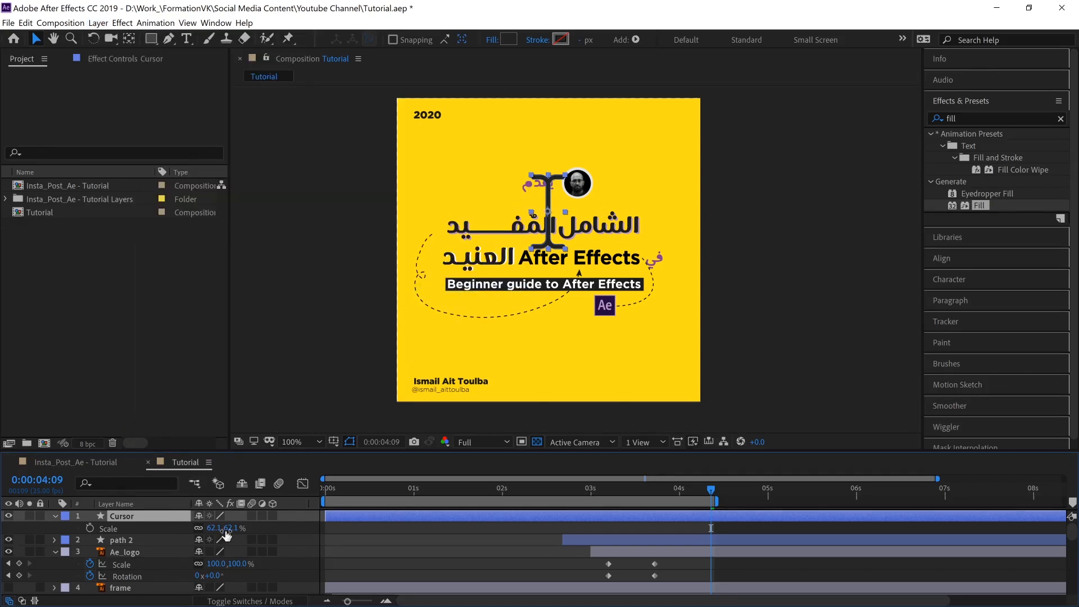
left_click_drag(222, 528, 2, 577)
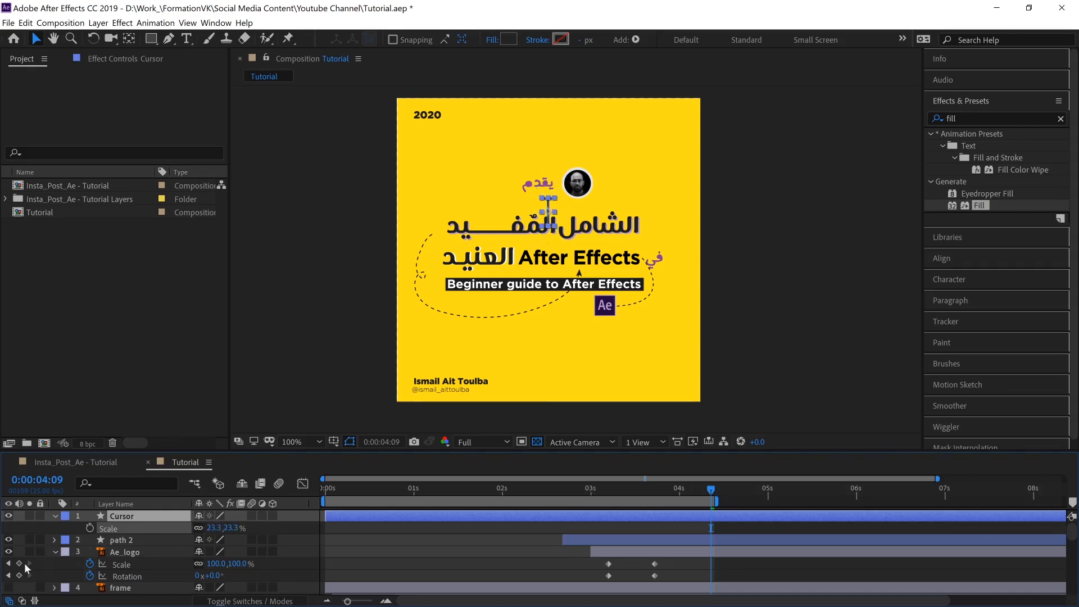
Step: Move the cursor shape just before the start of "Beginner guide to After Effects" and reduce its Scale to 14.3%
scroll(486, 264, "up", 4)
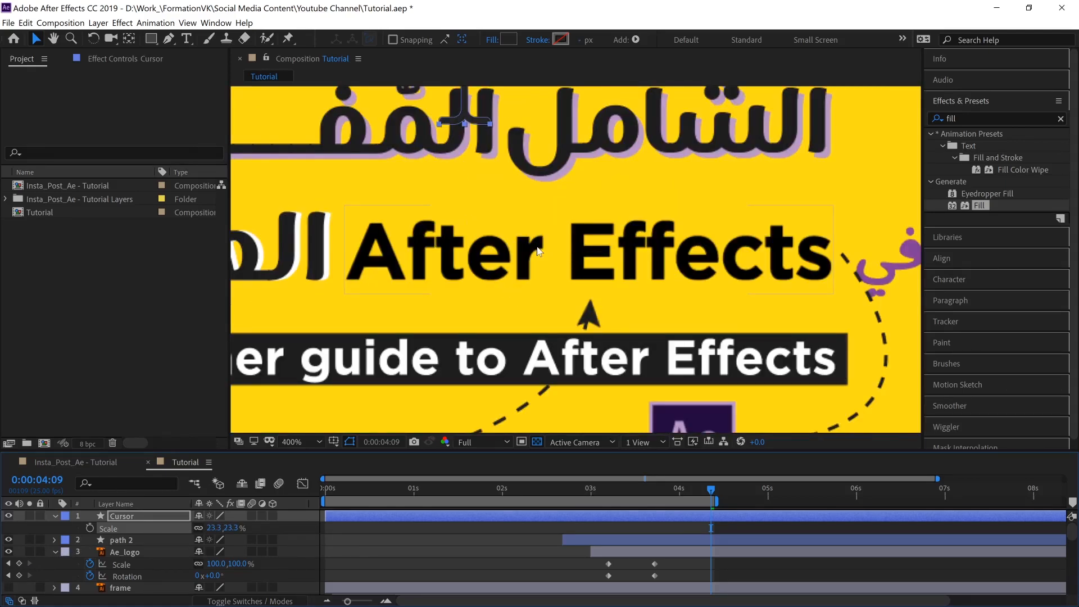
scroll(537, 251, "down", 6)
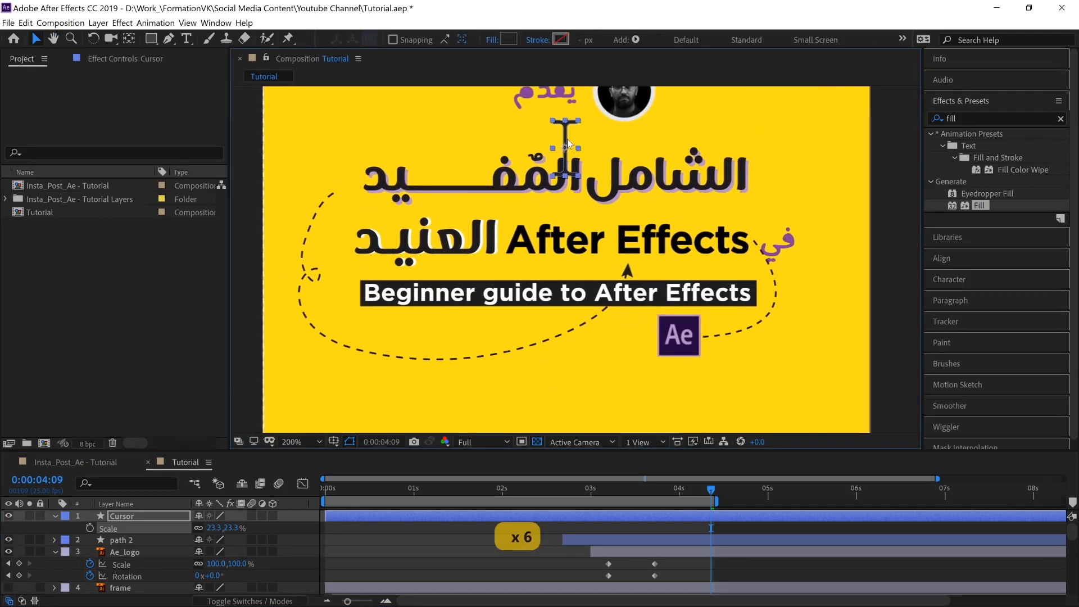
left_click_drag(565, 138, 349, 286)
left_click_drag(228, 528, 181, 541)
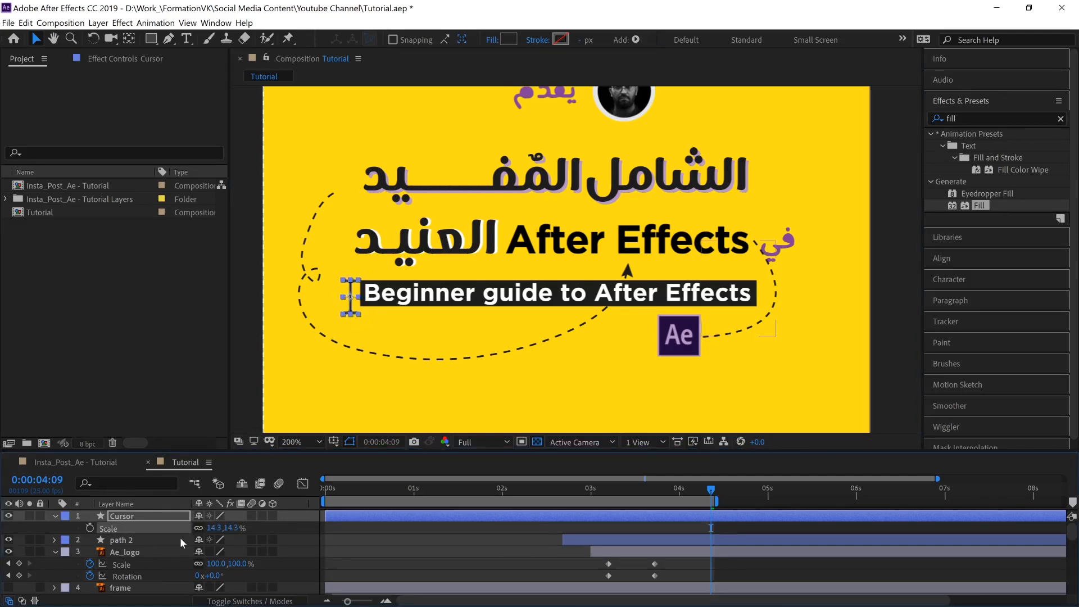
Step: Nudge the cursor shape slightly upward to centre it vertically on the "Beginner guide to After Effects" text box
key("shift+Up")
key("shift+Up")
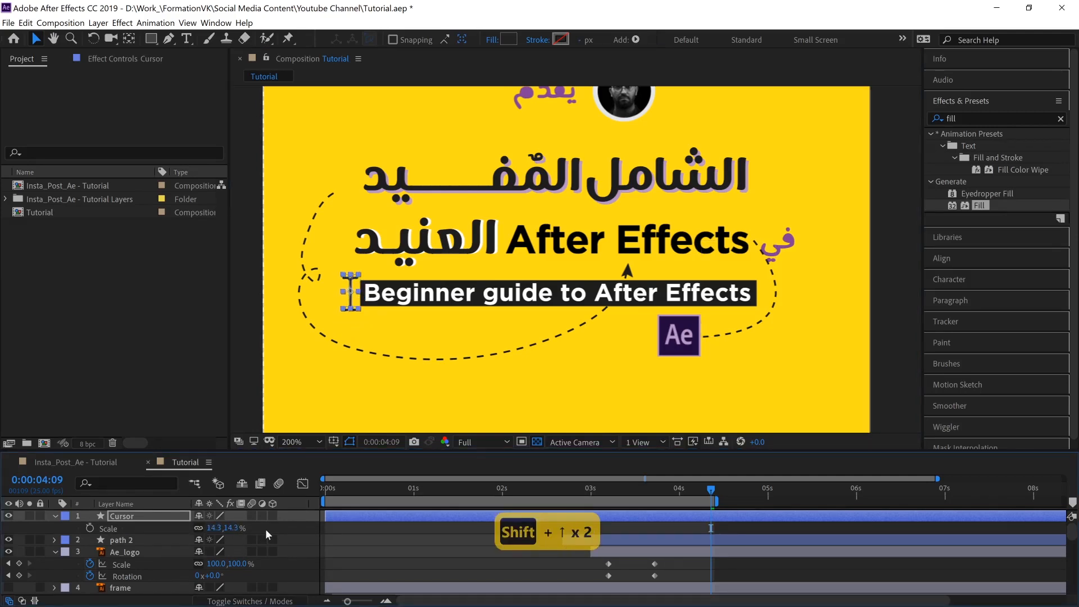
key("shift+Down")
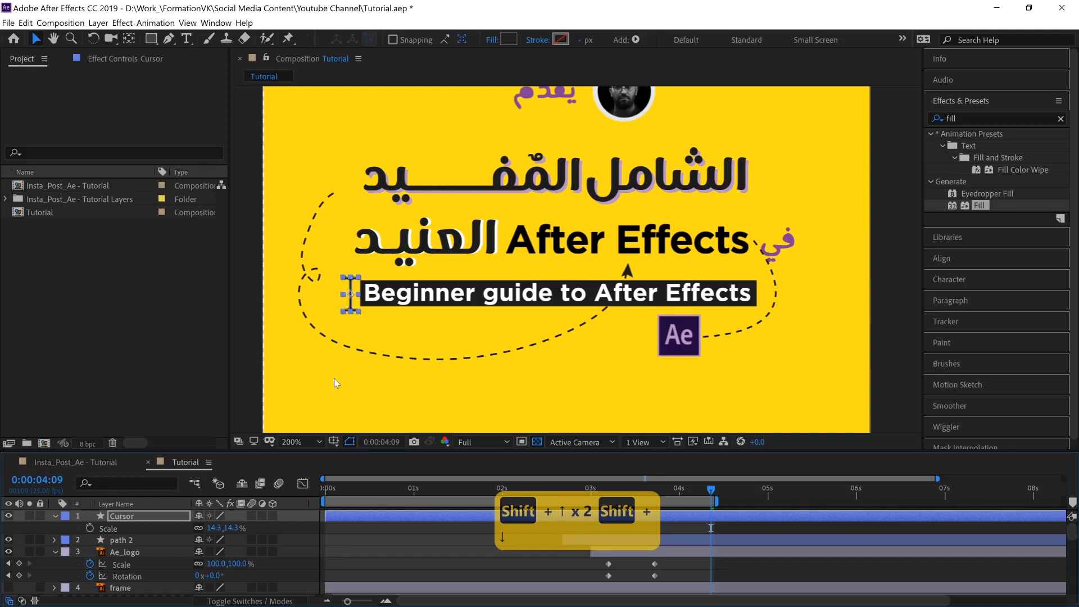
left_click(334, 379)
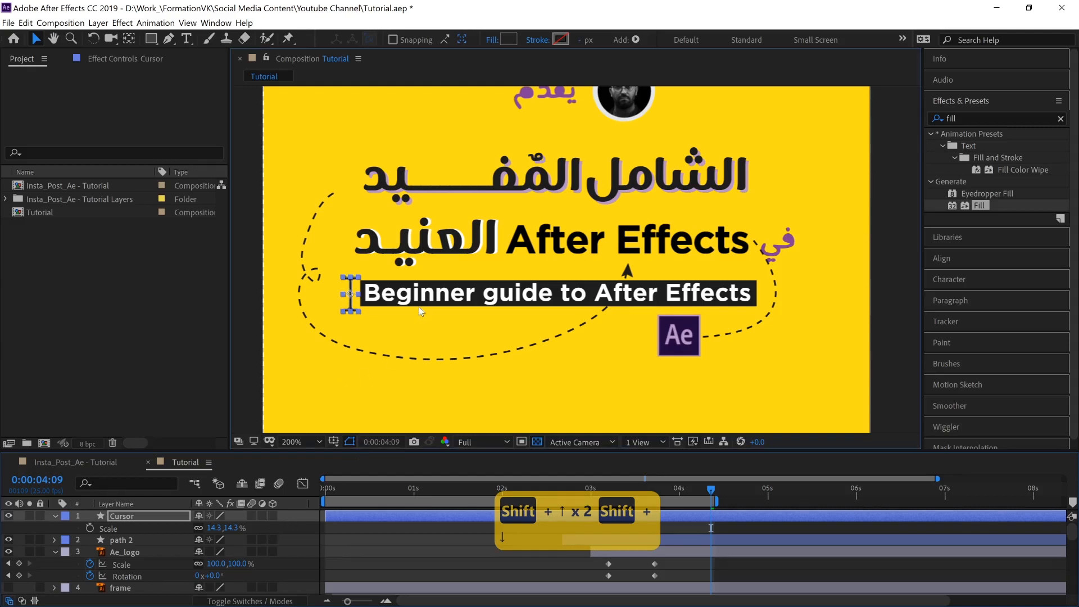
left_click(350, 291)
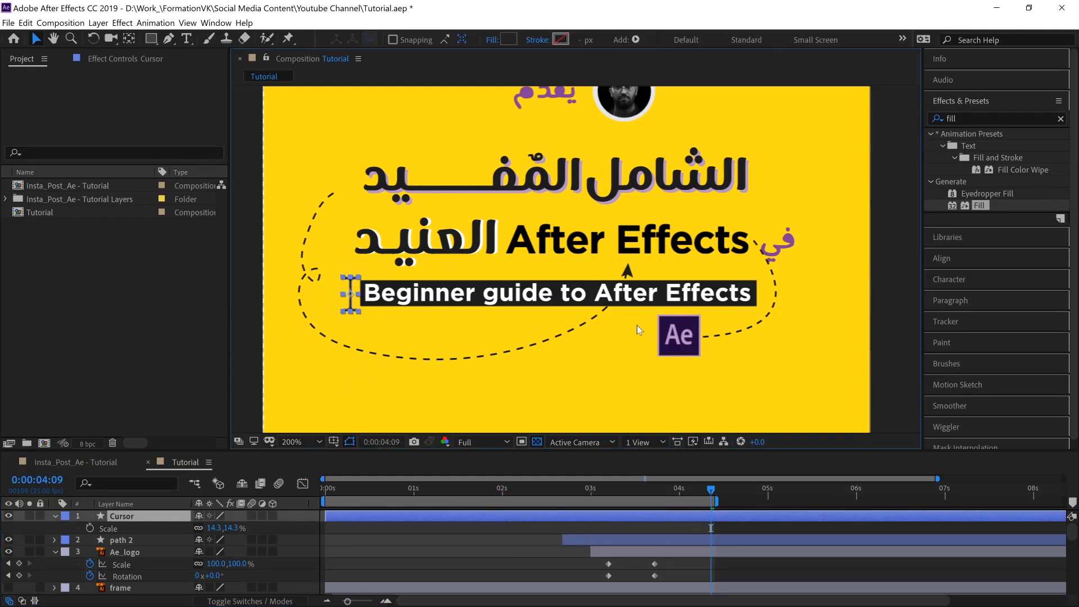
left_click(433, 320)
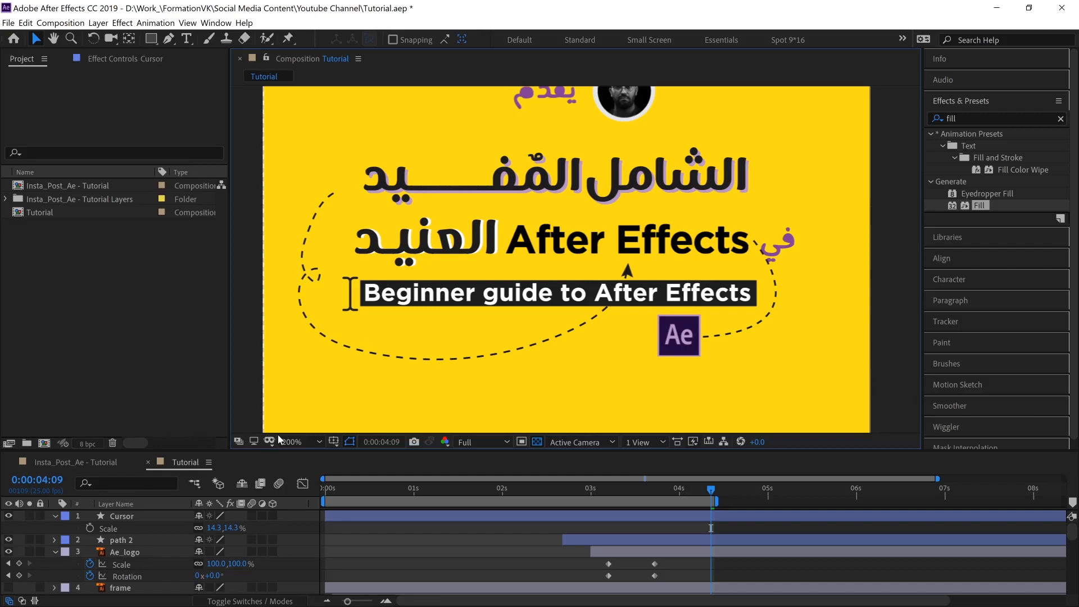
Step: Scrub the current time to 0:00:01:22 and show only the Opacity property of the Cursor layer
left_click(507, 515)
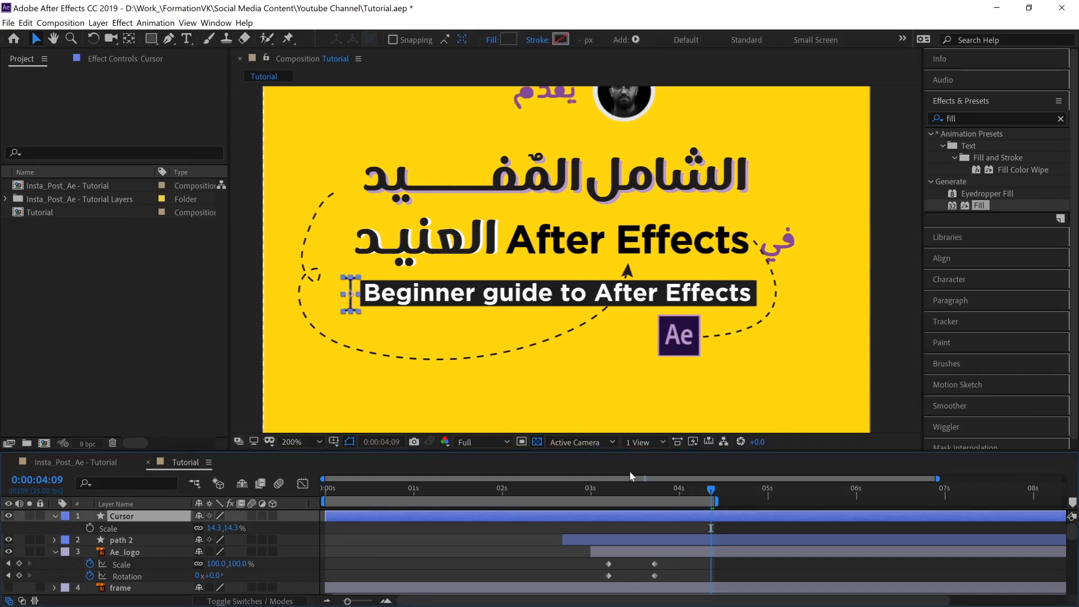
left_click(424, 493)
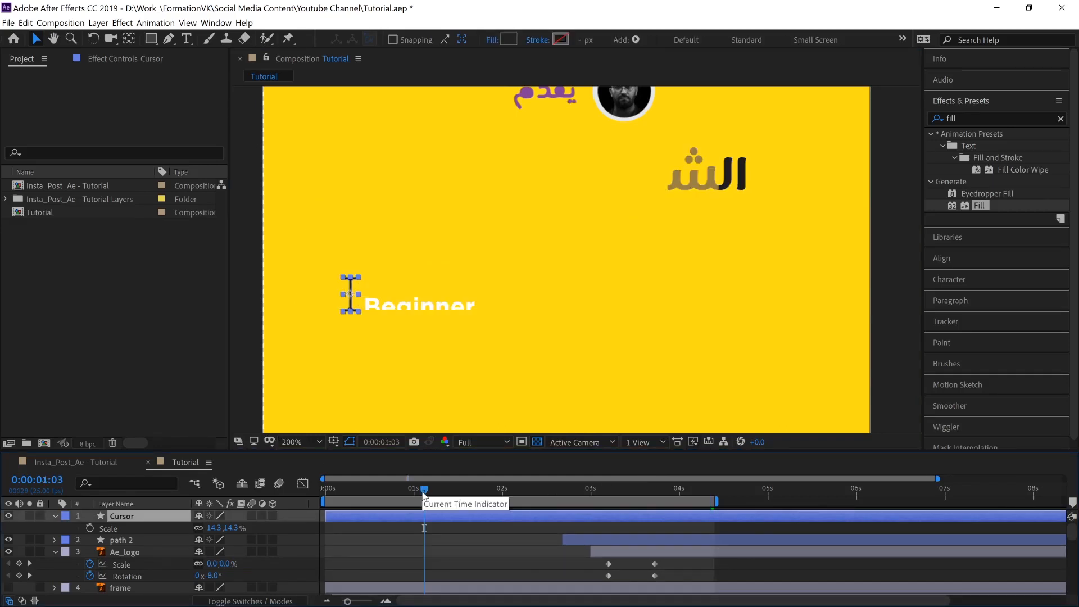
left_click_drag(423, 493, 584, 498)
left_click_drag(504, 495, 491, 491)
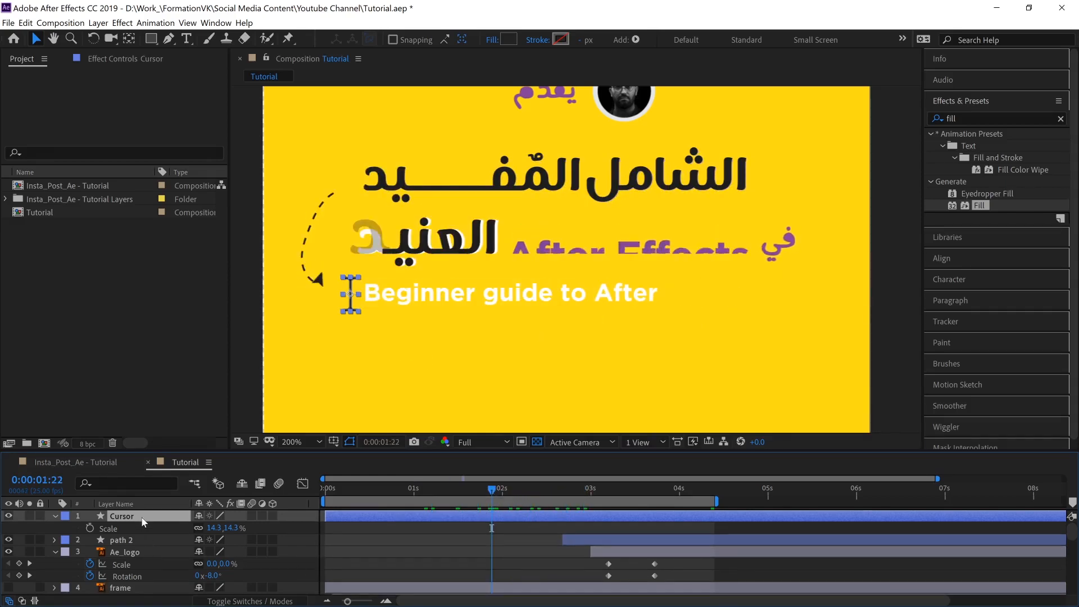
key("shift+t")
key("t")
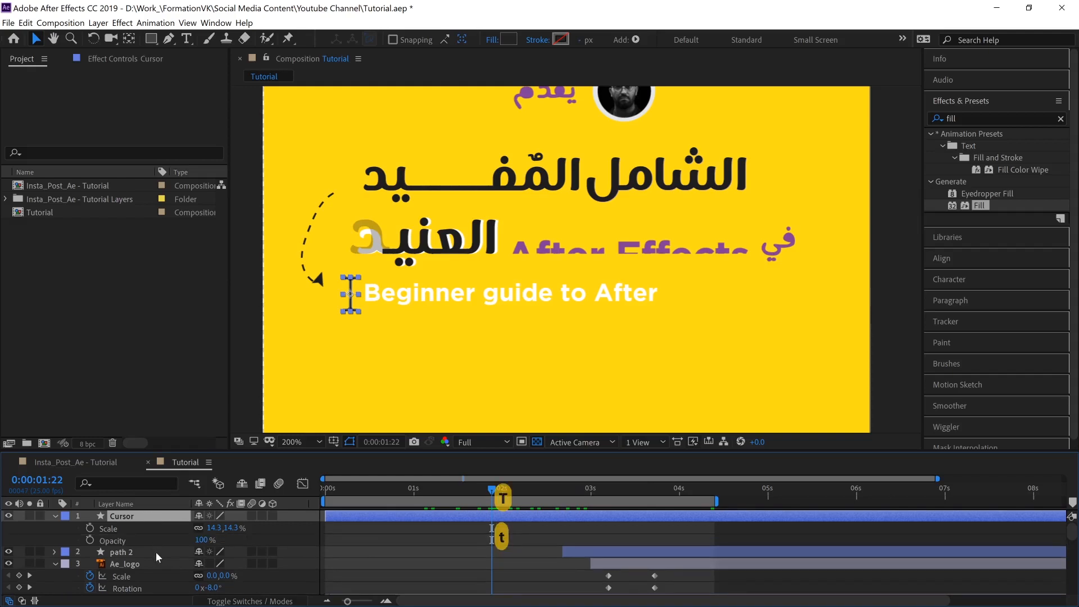
key("t")
key("t")
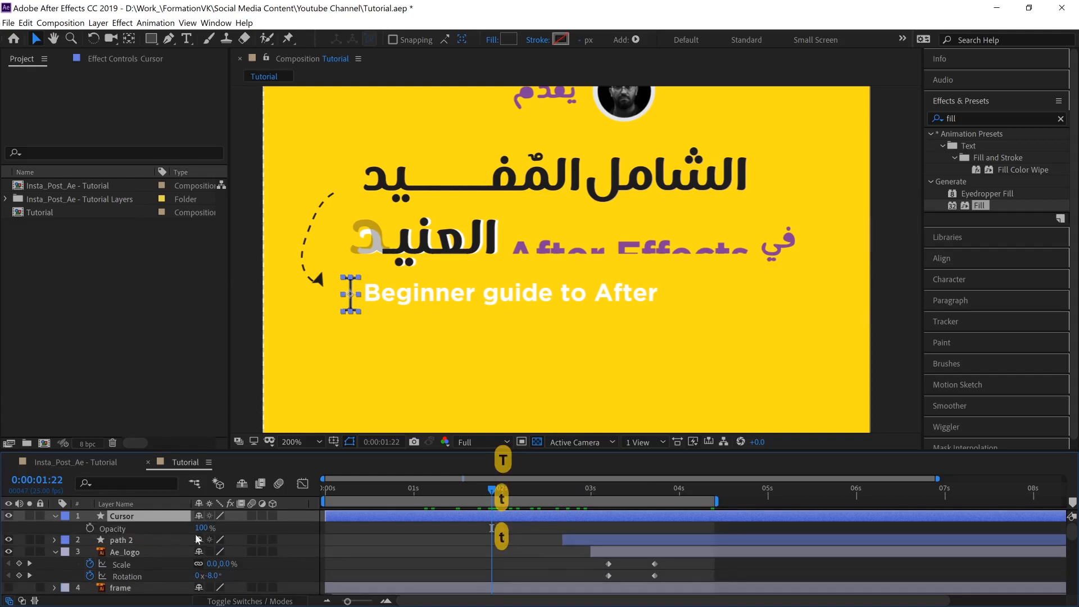
Step: Switch to the reference video, examine how the text cursor behaves around three seconds, and return to After Effects
key("alt+Tab")
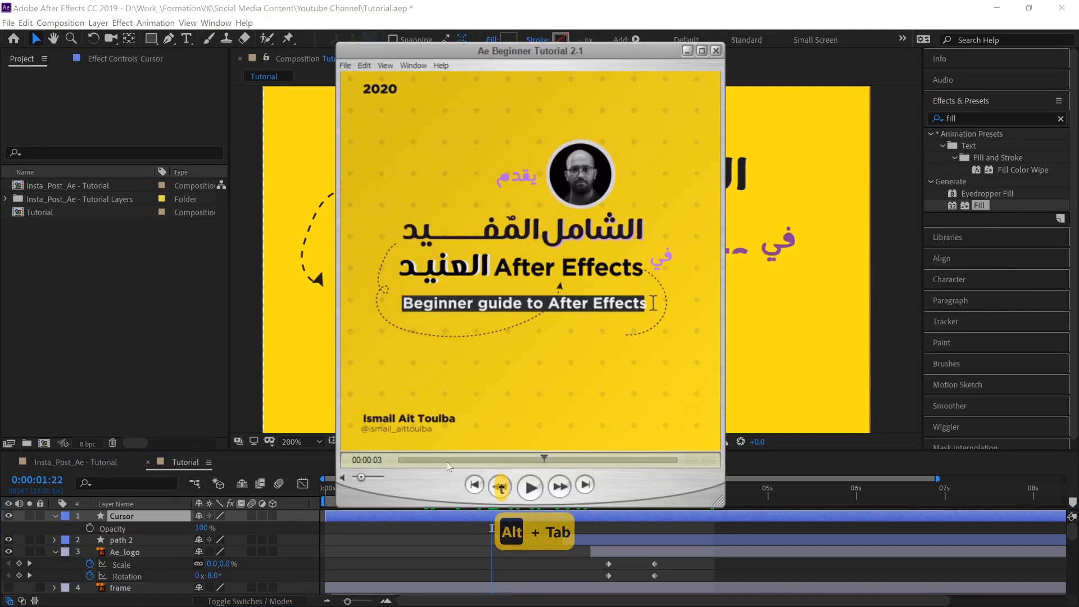
mouse_move(538, 456)
left_mouse_down()
mouse_move(437, 460)
mouse_move(552, 460)
left_mouse_up()
key("alt+Tab")
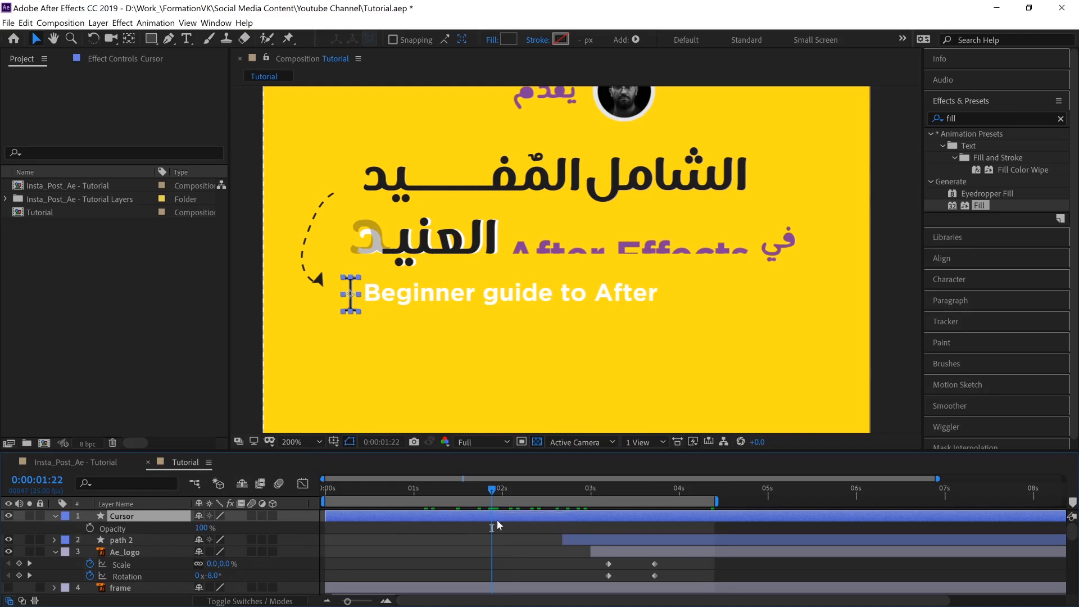
Step: Split the Cursor layer at 0:00:01:22 and delete the part before that time
key("ctrl+shift+d")
left_click(478, 528)
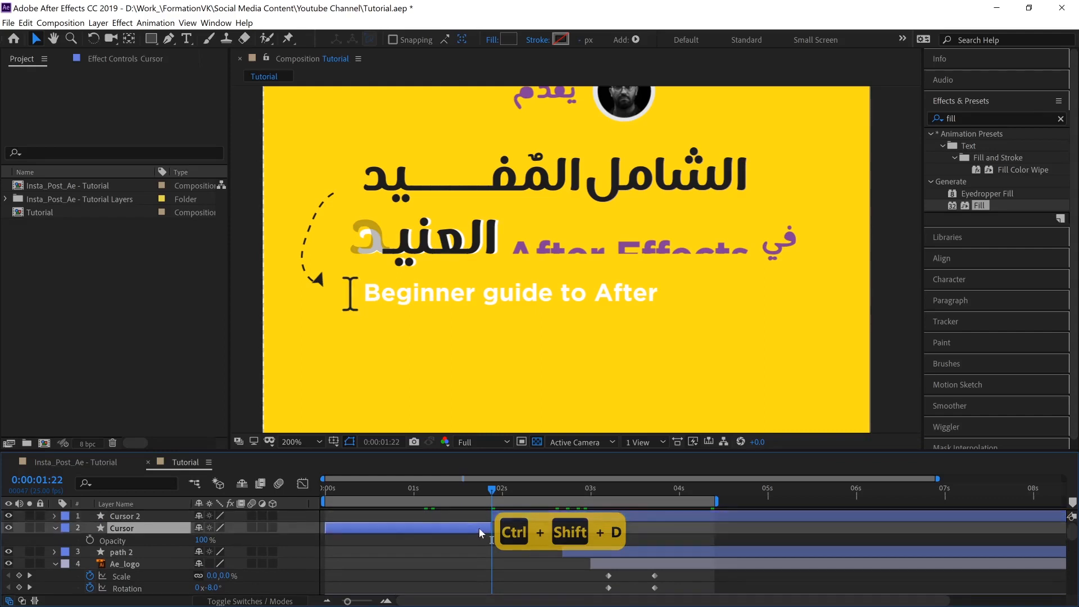
key("BackSpace")
Step: Set the label colour of the Cursor 2 layer to Pink
left_click(494, 517)
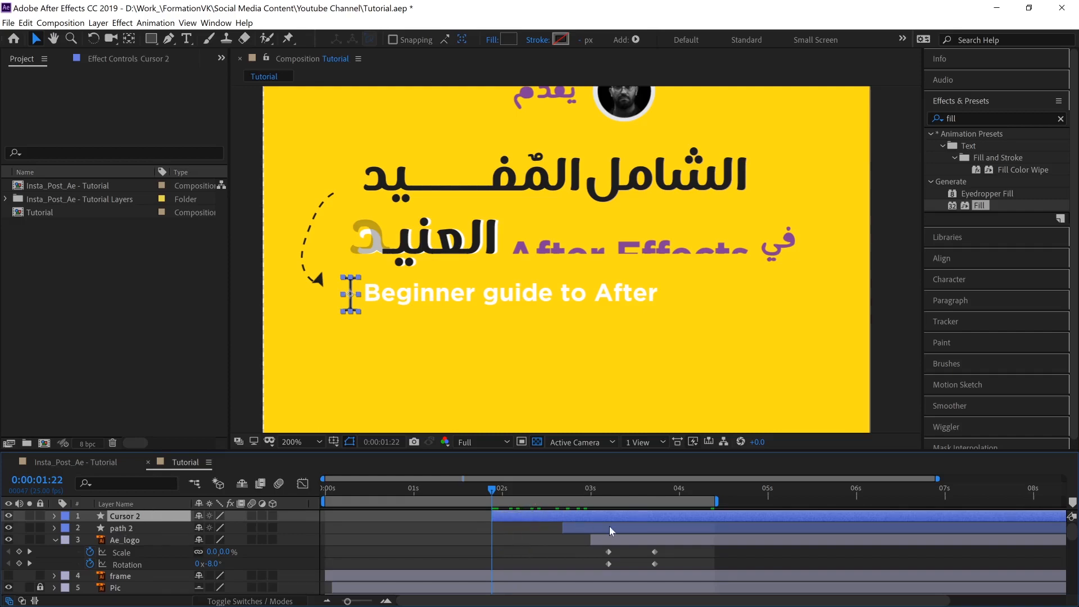
left_click(65, 517)
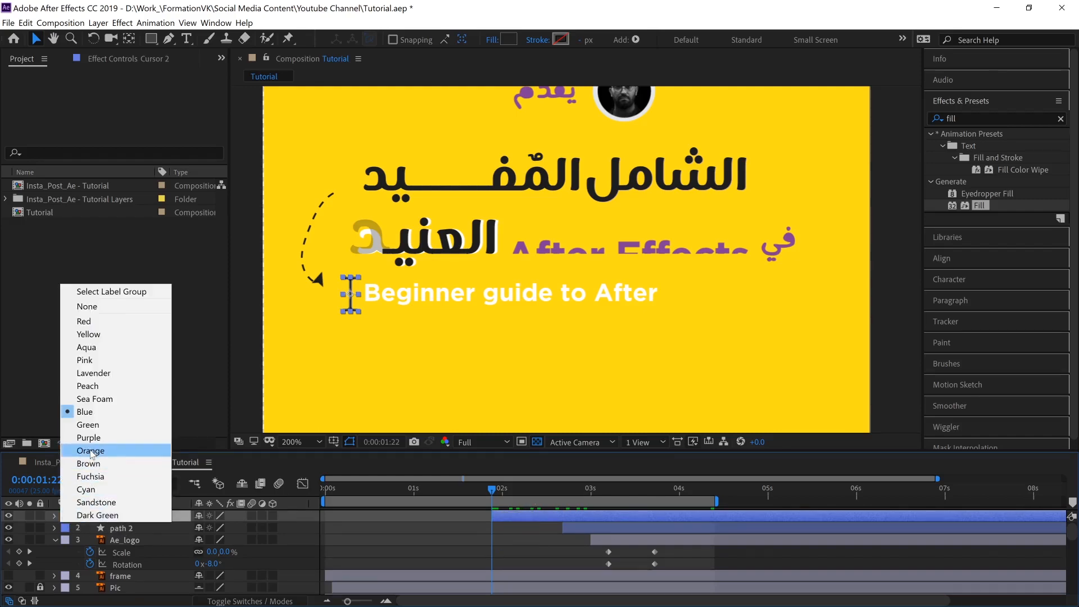
left_click(85, 361)
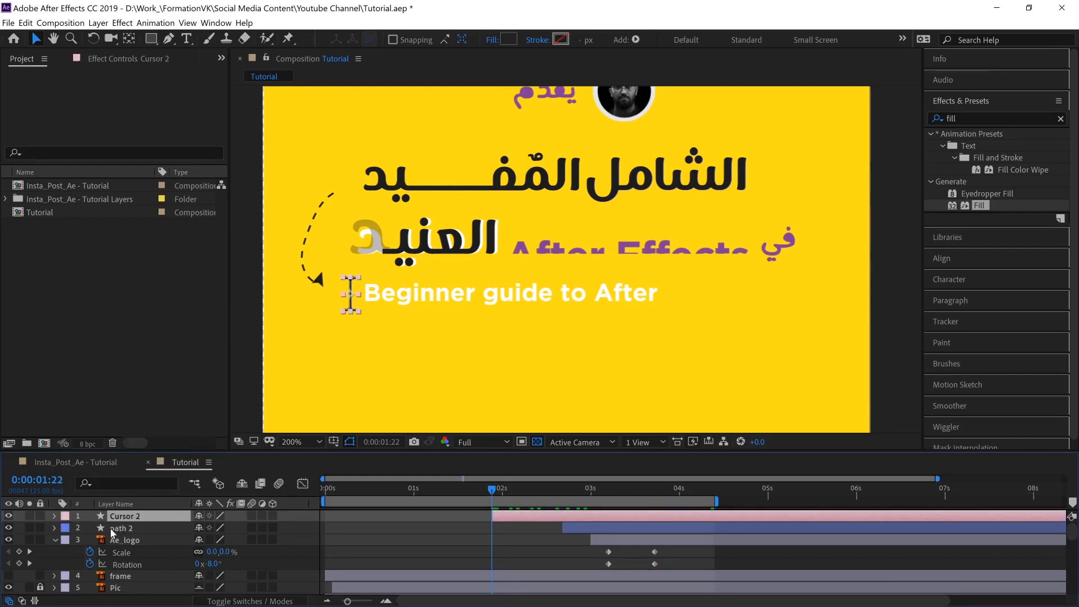
Step: Animate the Opacity of Cursor 2 with keyframes of 100% at 0:00:01:22 and 0% at 0:00:02:07
key("t")
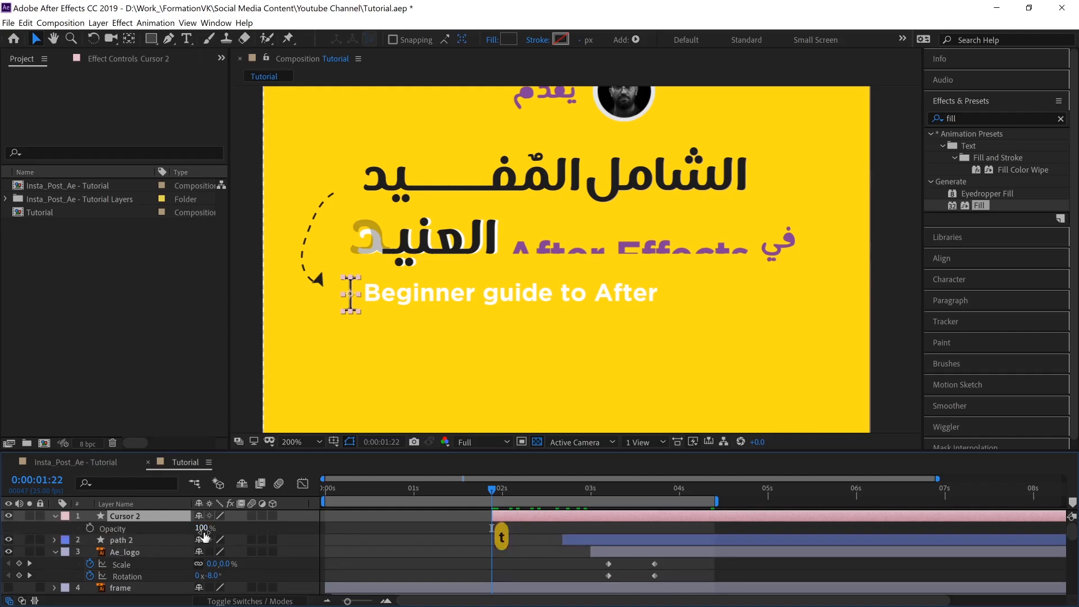
left_click(90, 529)
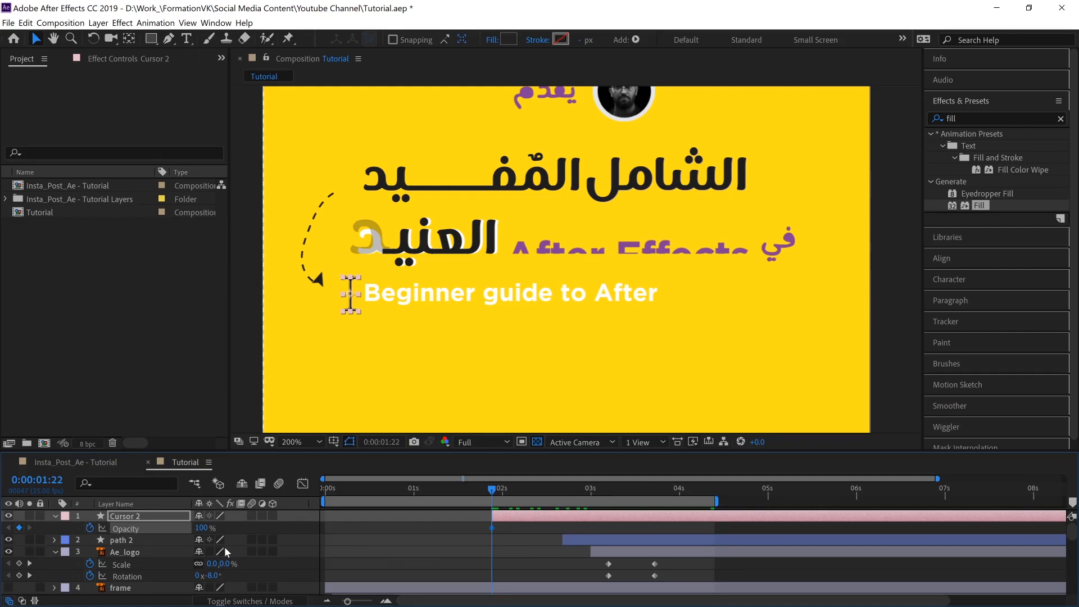
key("shift+Page_Down")
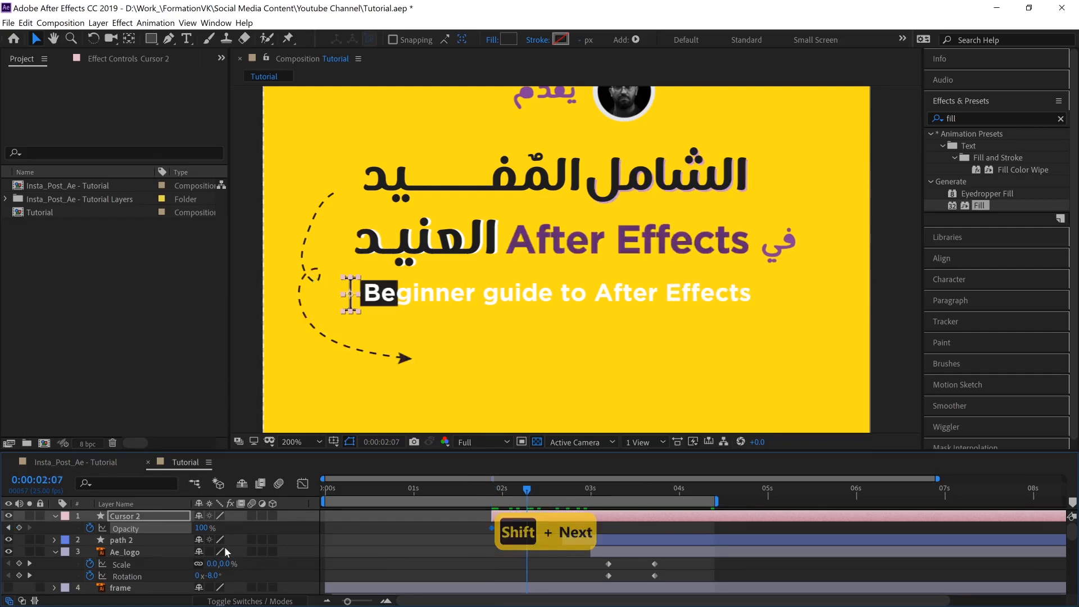
left_click(204, 528)
type("0")
key("Return")
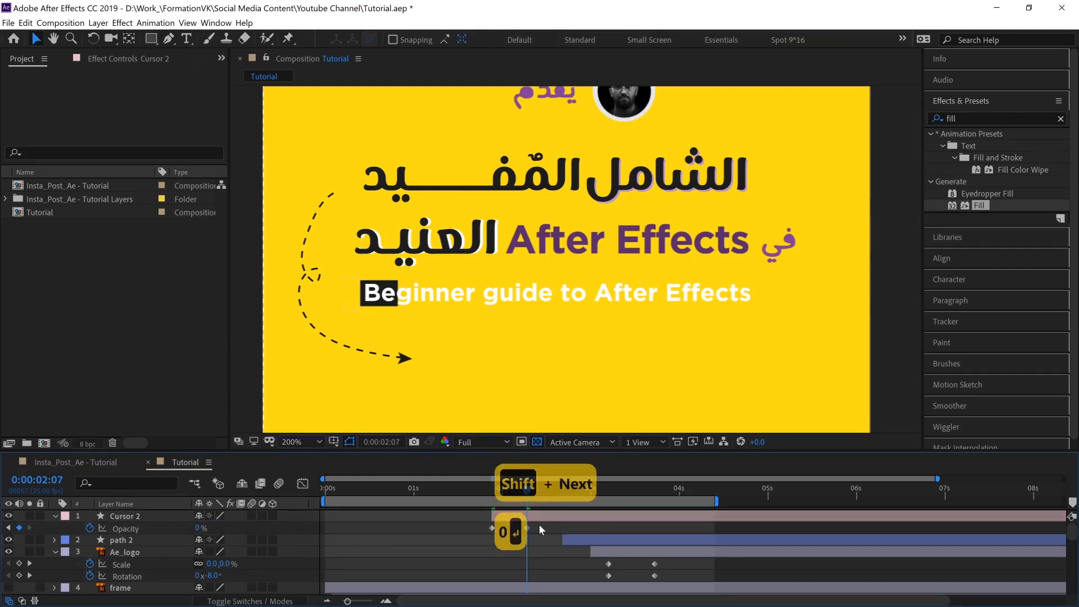
Step: Copy the two Opacity keyframes of Cursor 2, paste them at 0:00:02:07, and advance the time to 0:00:02:17
left_click_drag(538, 524, 493, 536)
key("ctrl+c")
key("ctrl+v")
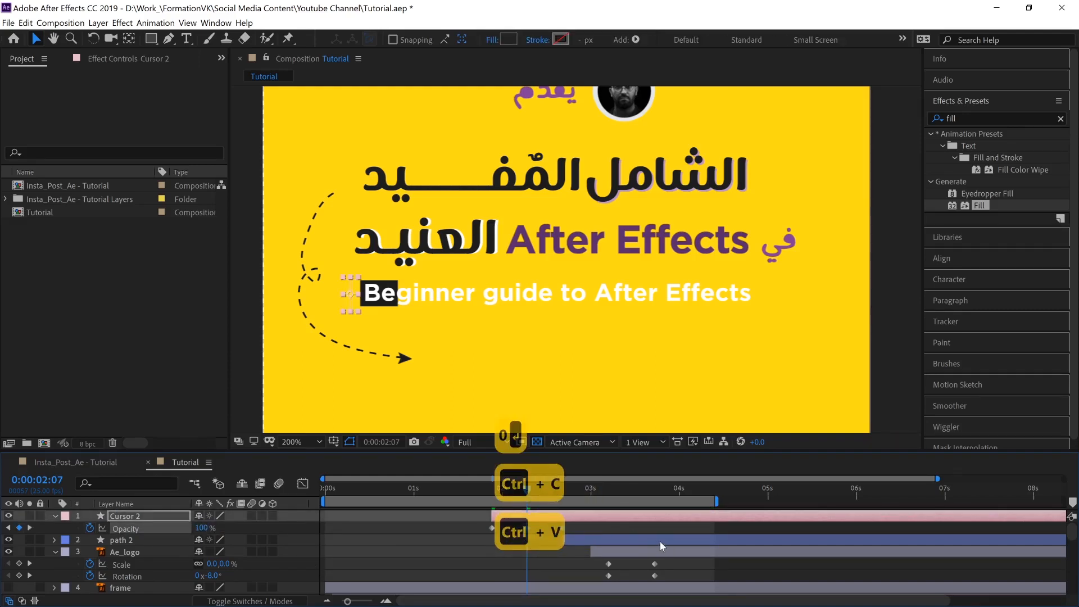
key("shift+Page_Down")
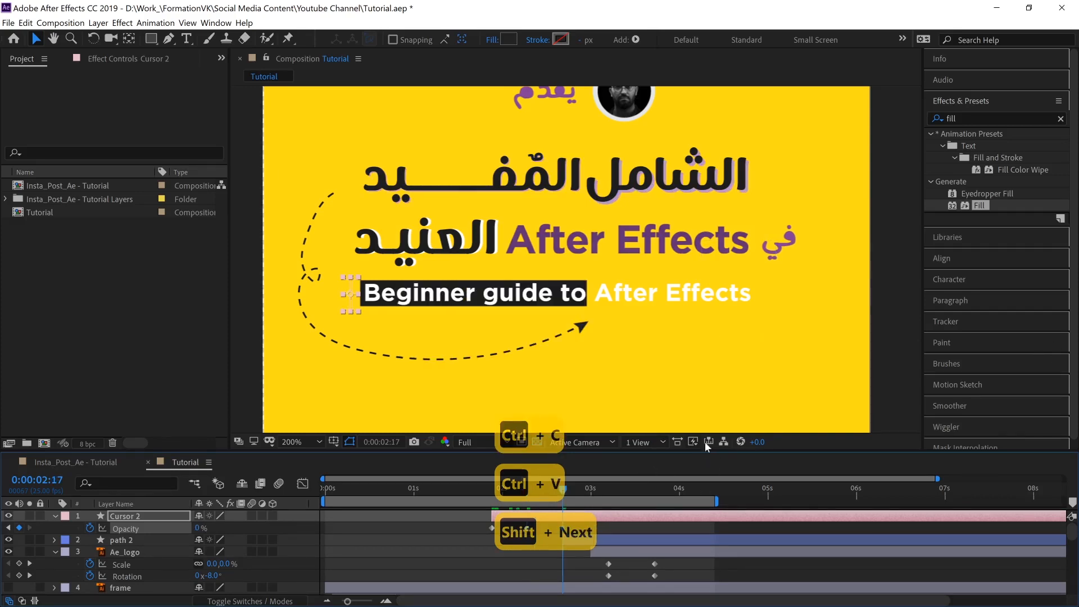
Step: Enlarge the timeline and check the Cursor 2 Opacity keyframes against the time positions up to 0:00:03:02
left_click_drag(706, 448, 726, 217)
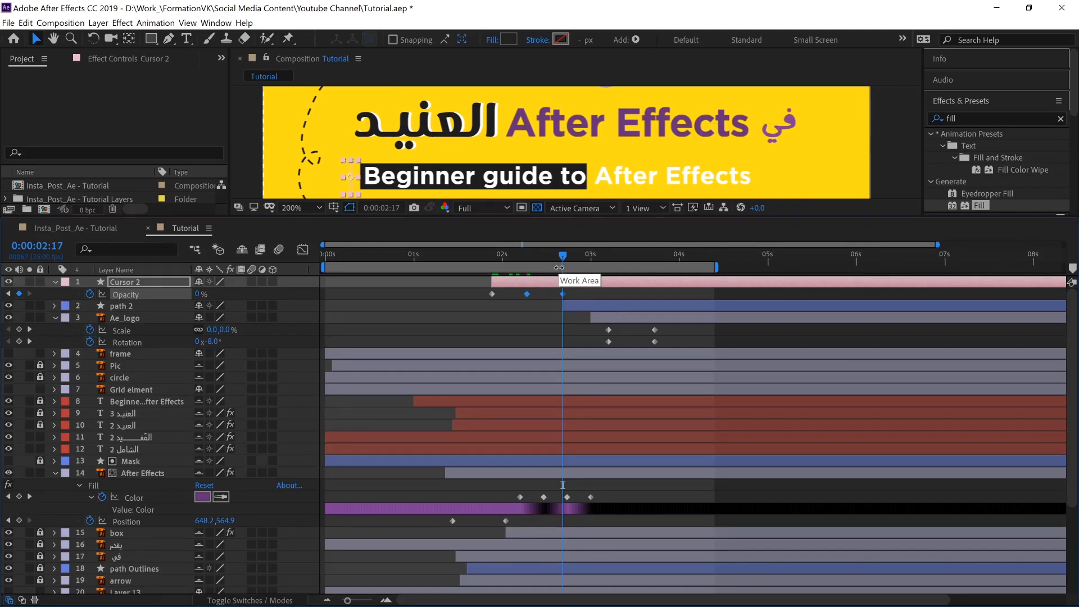
key("shift+Page_Down")
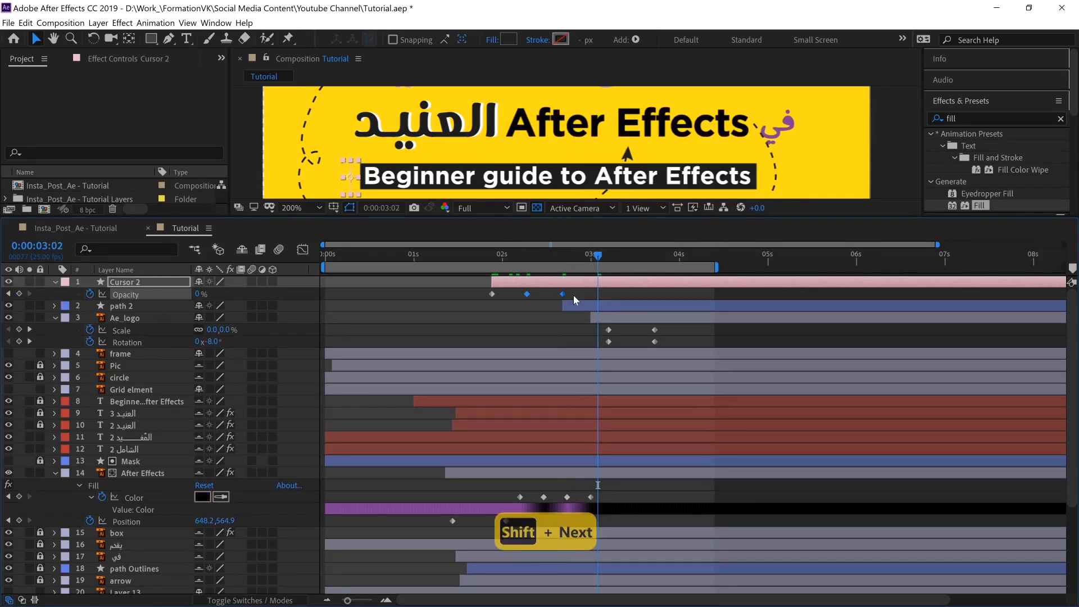
left_click(526, 258)
left_click_drag(527, 259, 561, 256)
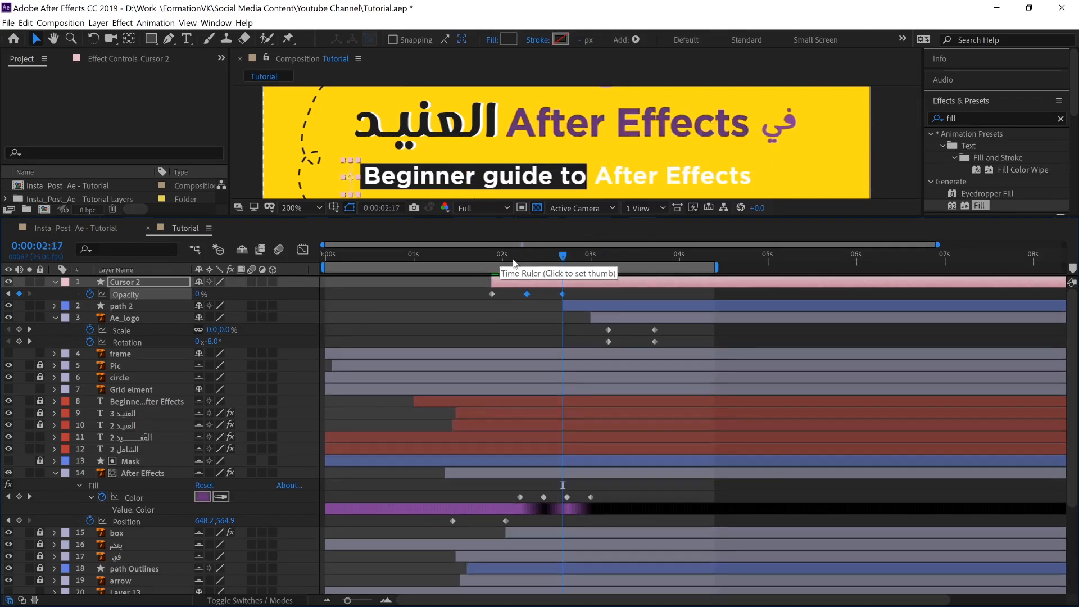
Step: Copy all three Opacity keyframes of Cursor 2 and paste them at 0:00:03:02
left_click_drag(577, 290, 484, 301)
key("ctrl+c")
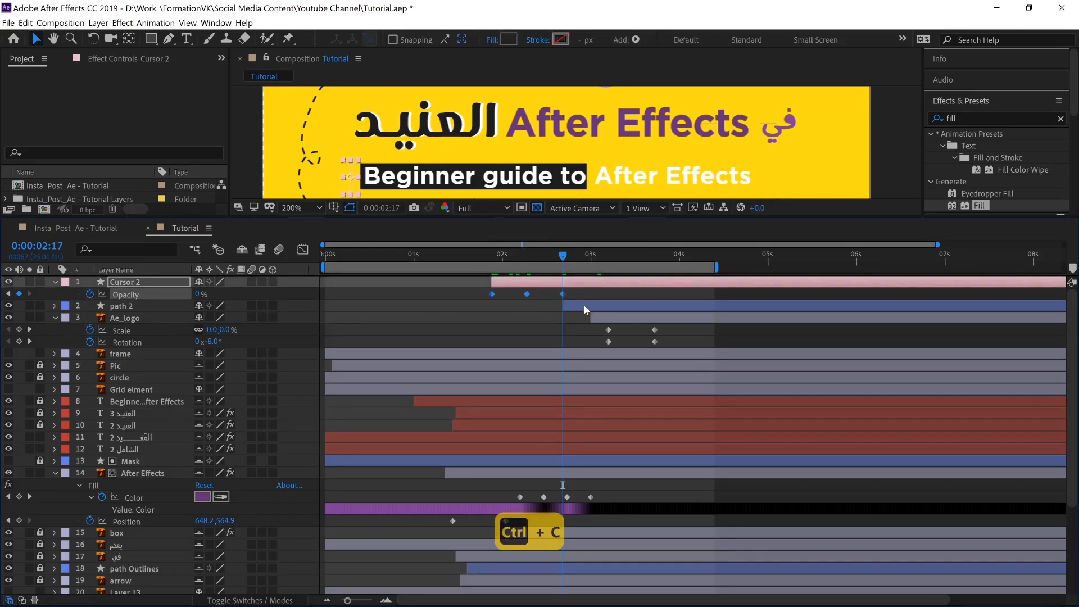
key("shift+Page_Down")
key("ctrl+v")
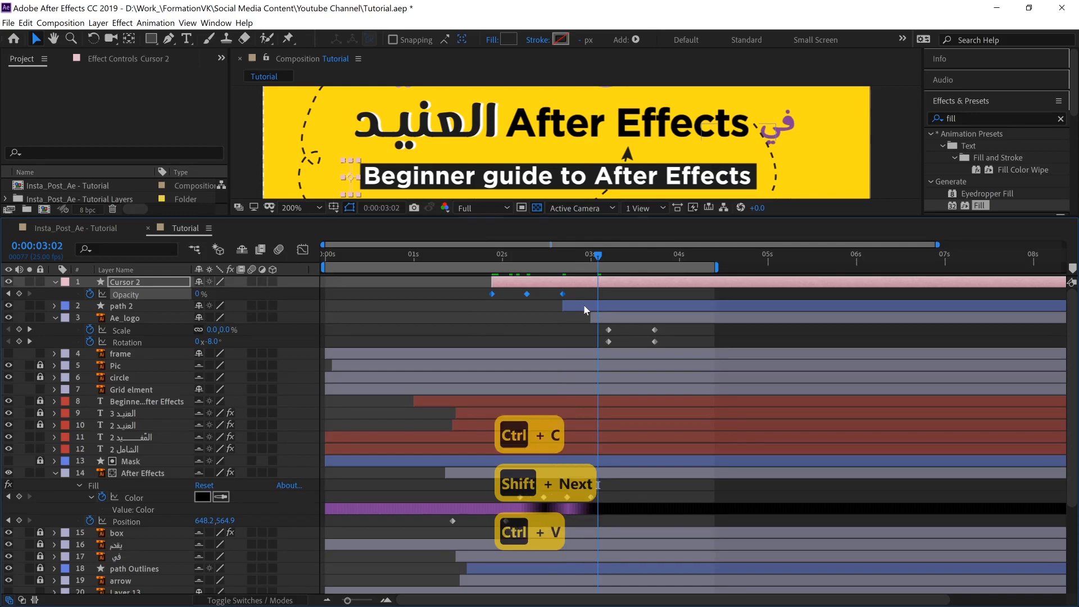
Step: Check the Cursor 2 Opacity keyframes along the timeline and delete the first one at 0:00:01:22
left_click(496, 254)
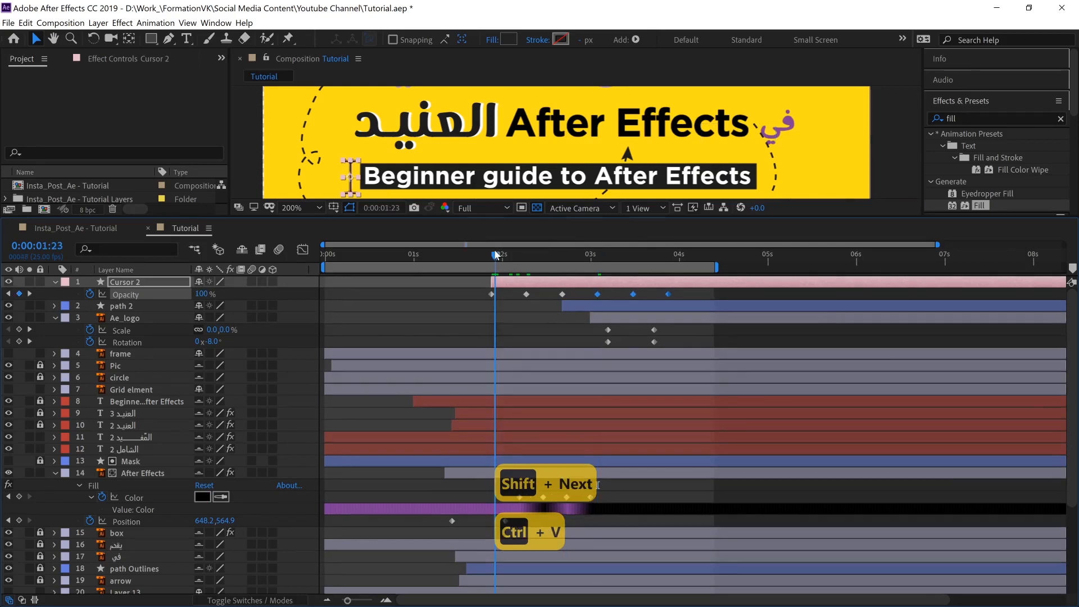
left_click_drag(495, 254, 562, 263)
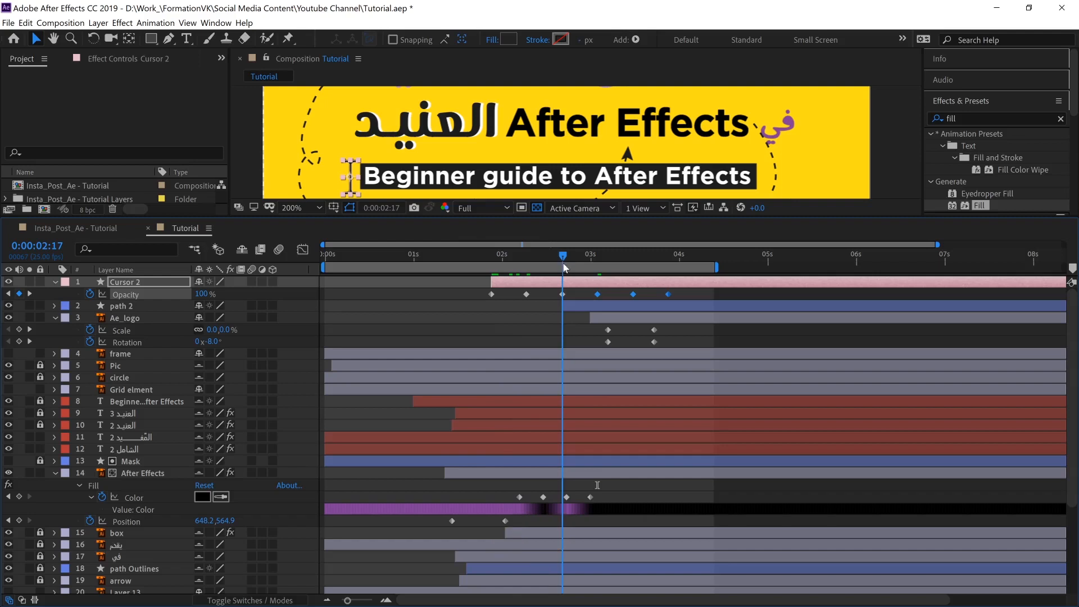
left_click(527, 257)
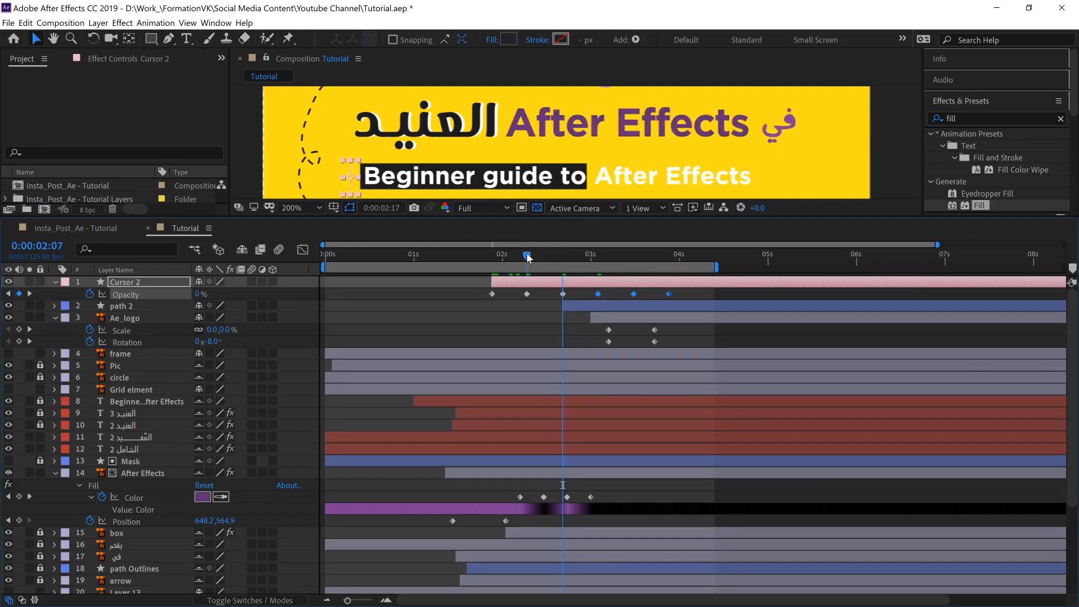
left_click(492, 255)
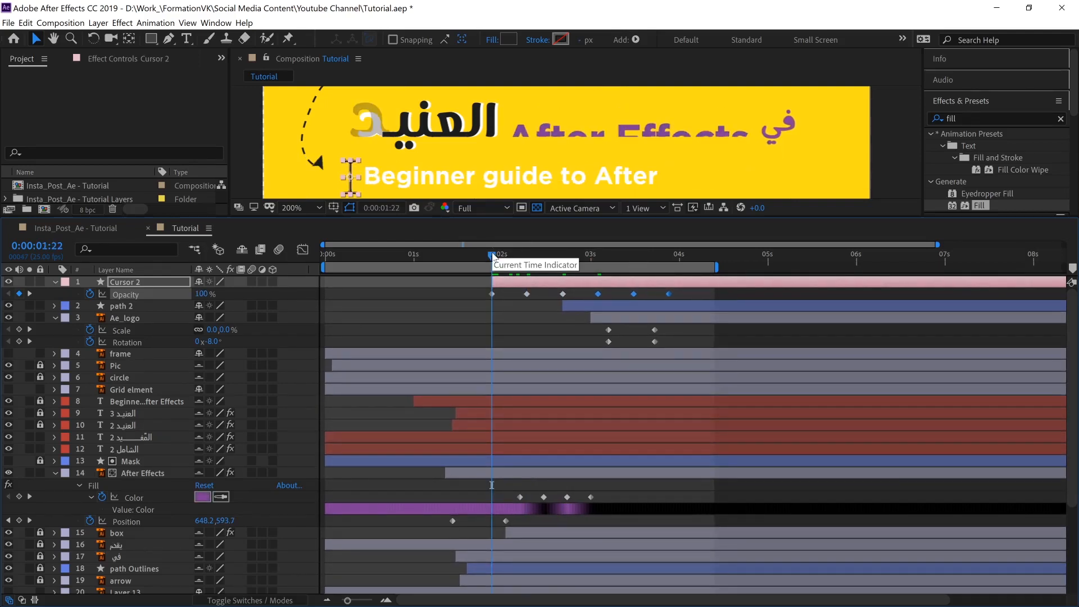
left_click(491, 295)
key("BackSpace")
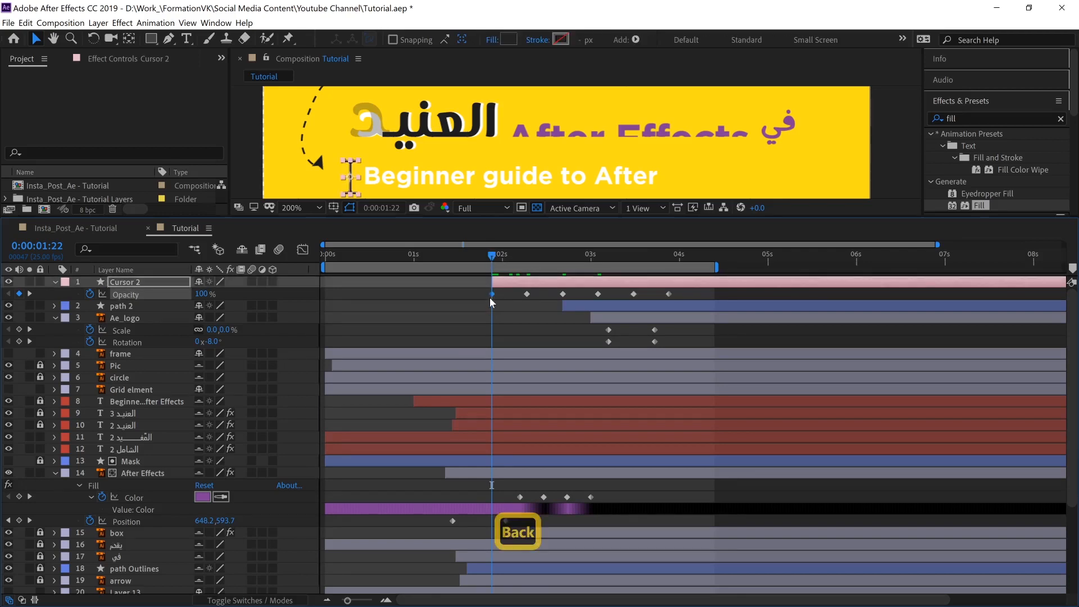
Step: Shift all remaining Opacity keyframes of Cursor 2 earlier so the first one sits at 0:00:01:22
left_click(528, 257)
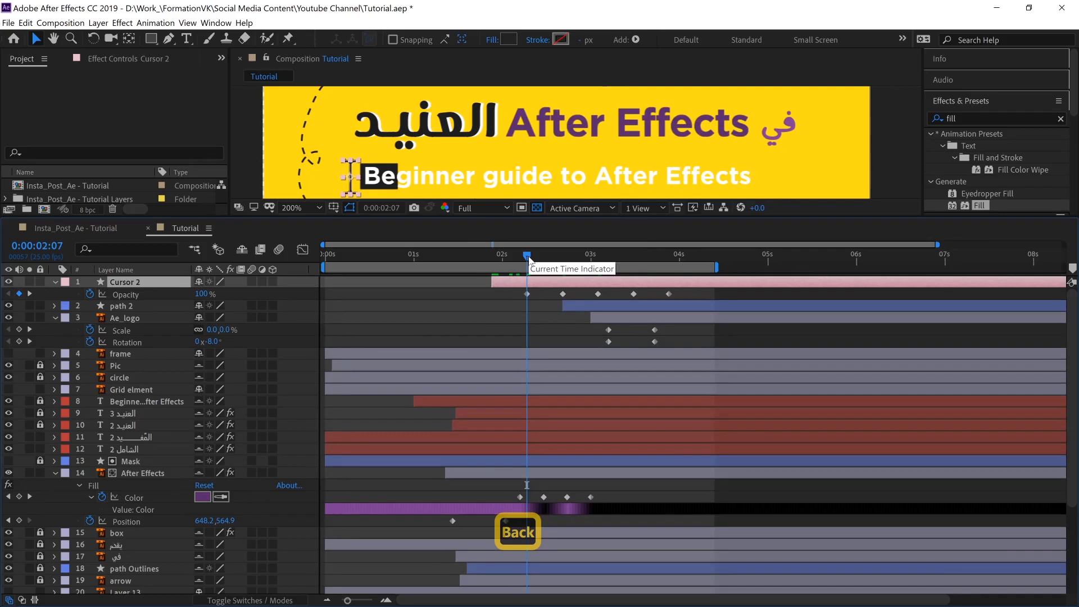
left_click_drag(512, 289, 659, 304)
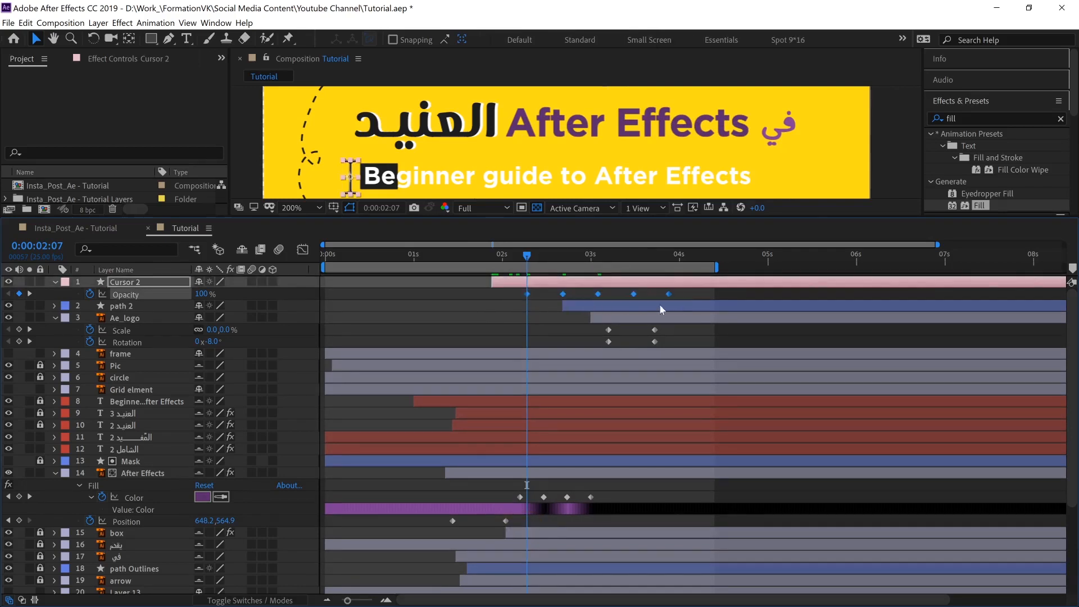
left_click_drag(528, 293, 491, 296)
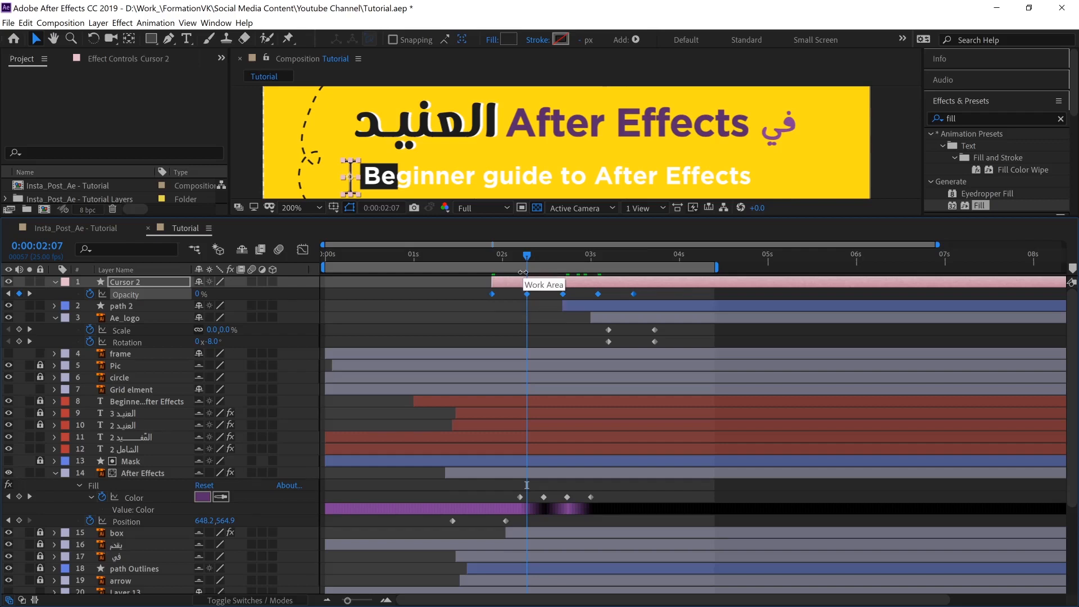
Step: Delete the last two Opacity keyframes of Cursor 2, at 0:00:03:02 and 0:00:03:12
left_click(563, 257)
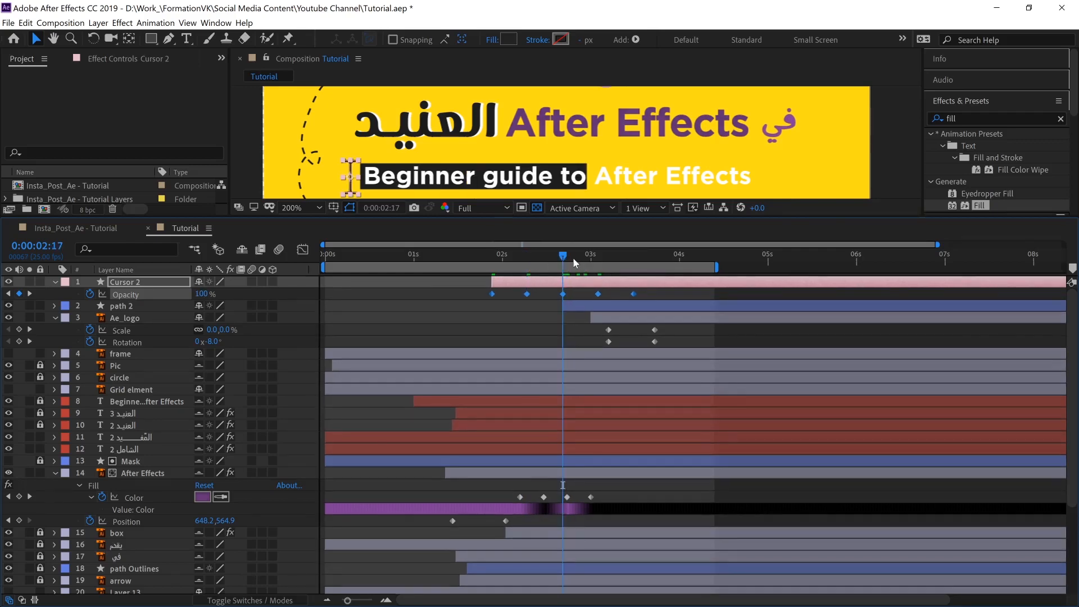
left_click(599, 261)
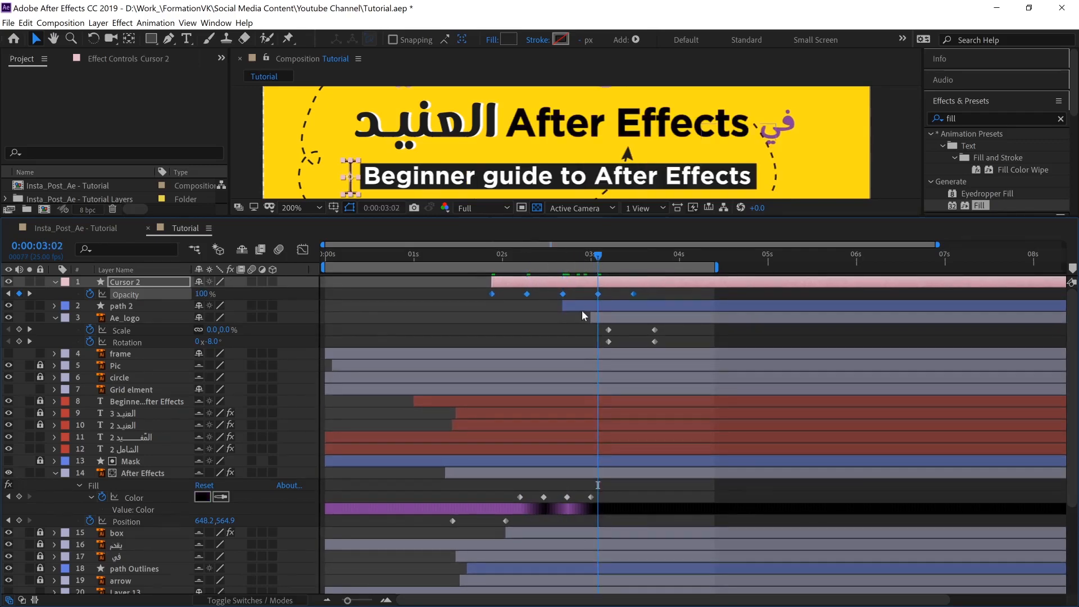
left_click_drag(585, 293, 669, 301)
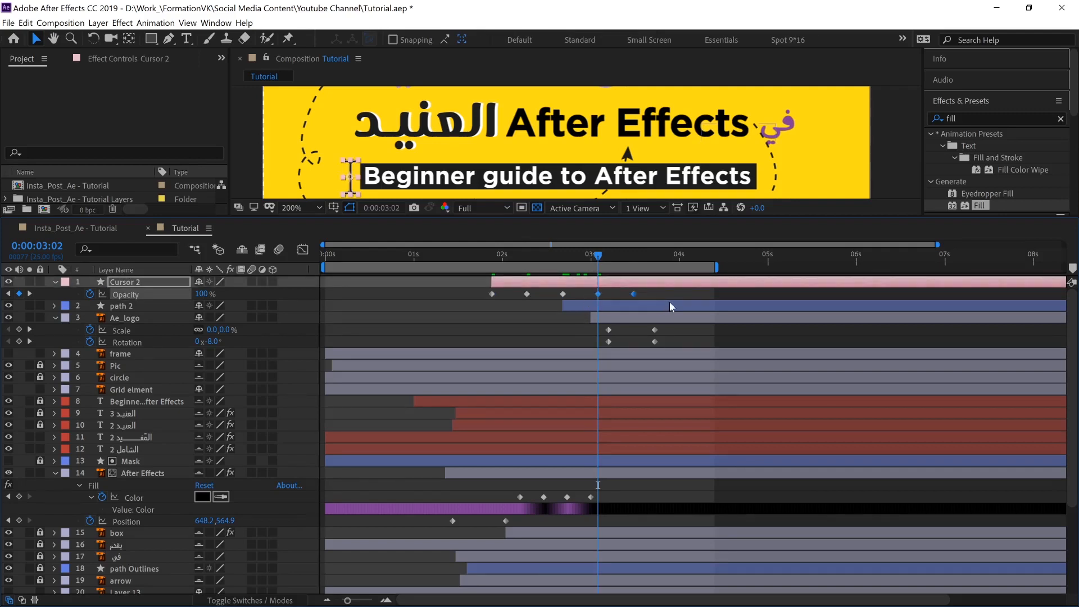
key("BackSpace")
left_click(652, 279)
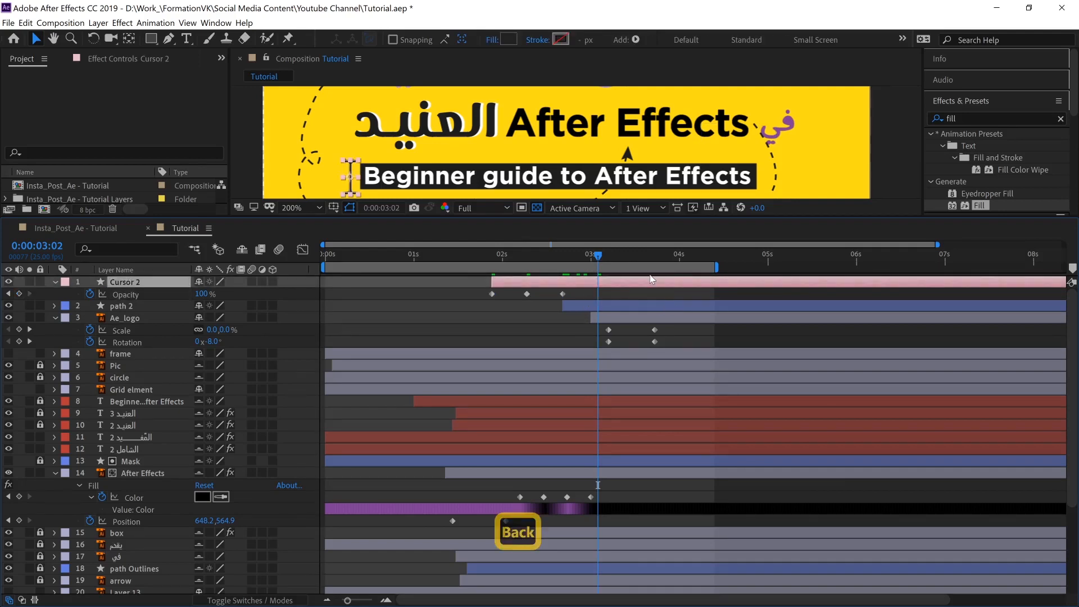
Step: Delete the Cursor 2 Opacity keyframe at 0:00:02:17, keeping the ones at 0:00:01:22 and 0:00:02:07
left_click(493, 255)
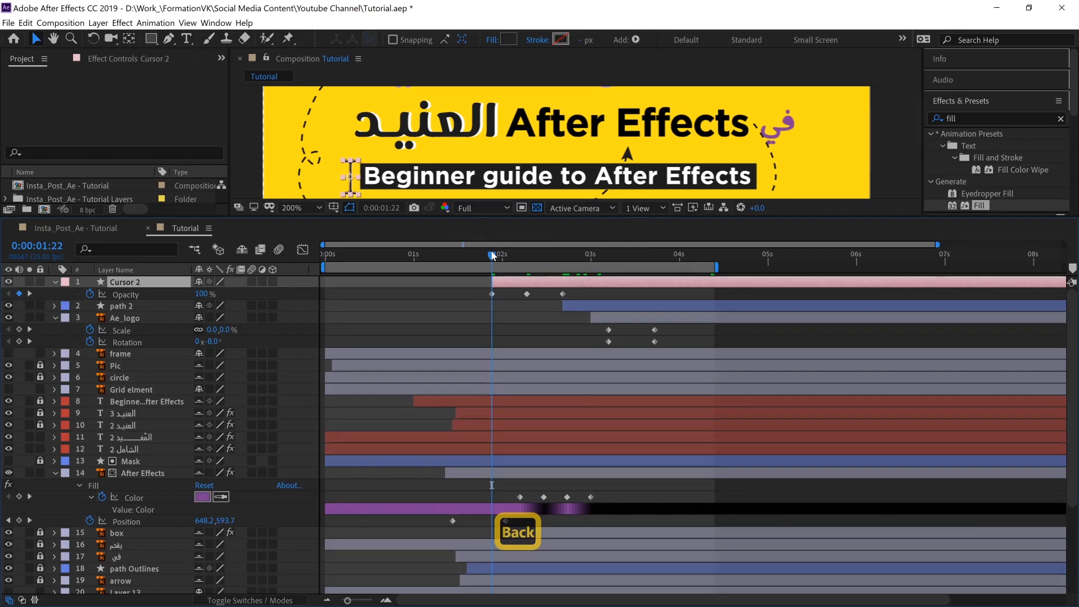
left_click(527, 256)
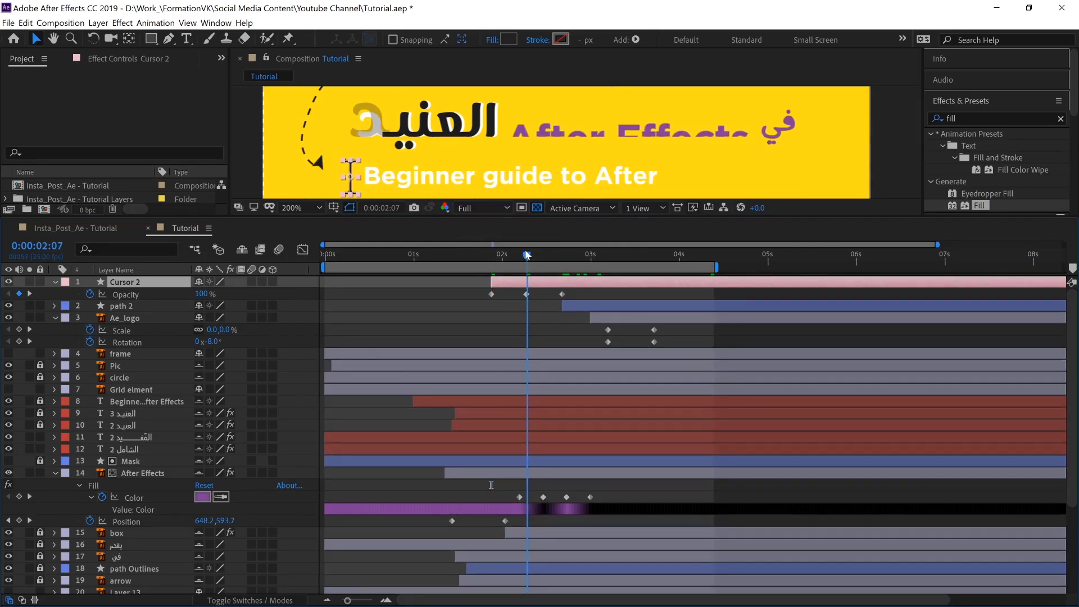
left_click(561, 295)
key("BackSpace")
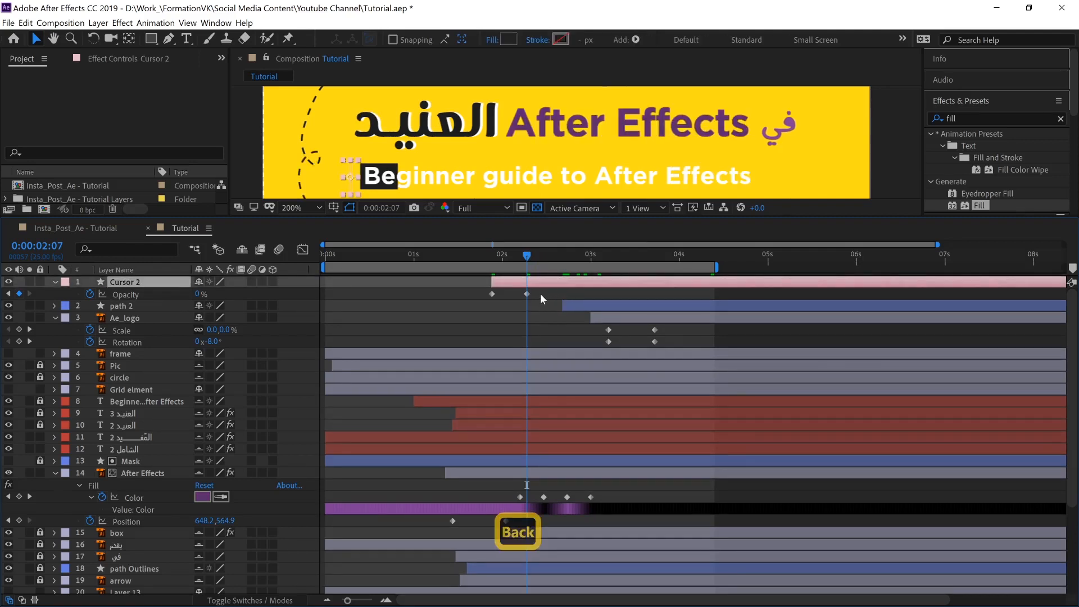
Step: Copy the two remaining Opacity keyframes of Cursor 2 and paste them at 0:00:02:17
left_click_drag(492, 302, 486, 304)
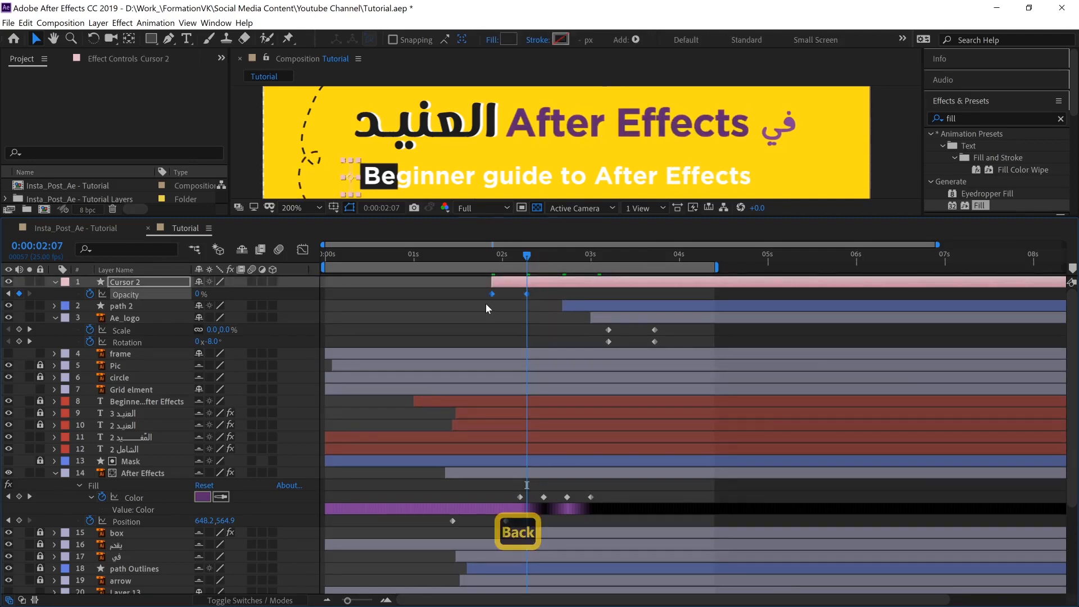
key("ctrl+c")
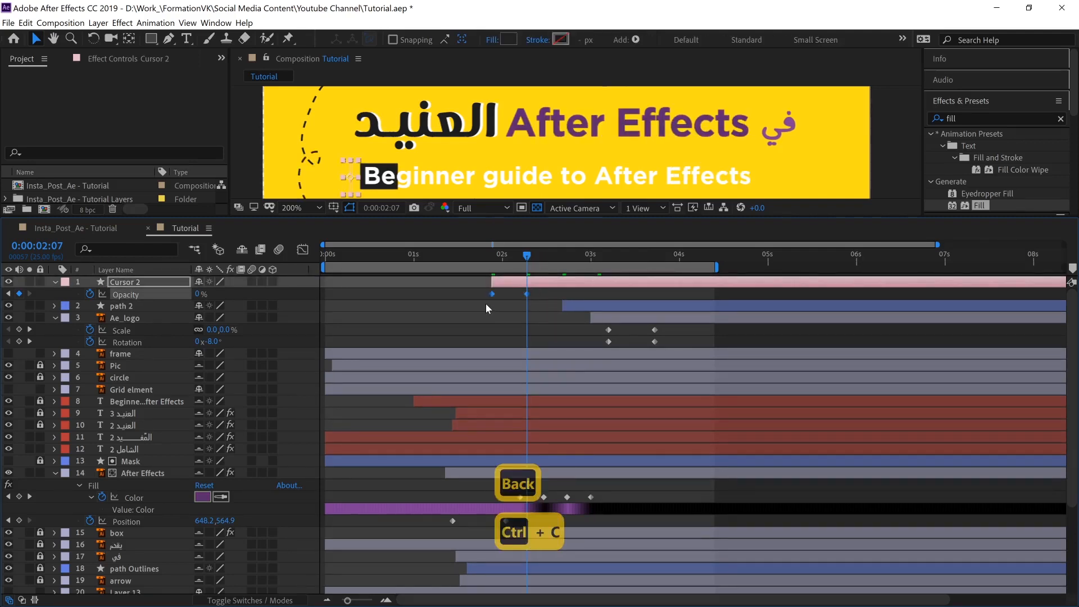
key("shift+Page_Down")
key("ctrl+v")
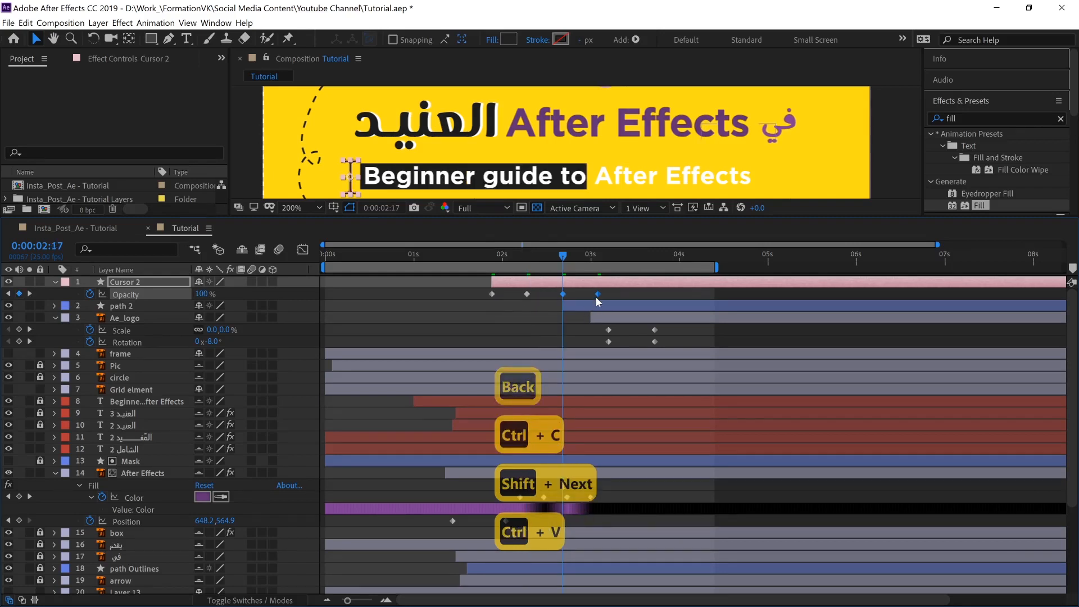
Step: Copy all four Opacity keyframes of Cursor 2 and paste them at 0:00:03:12
left_click_drag(601, 291, 477, 302)
key("ctrl+c")
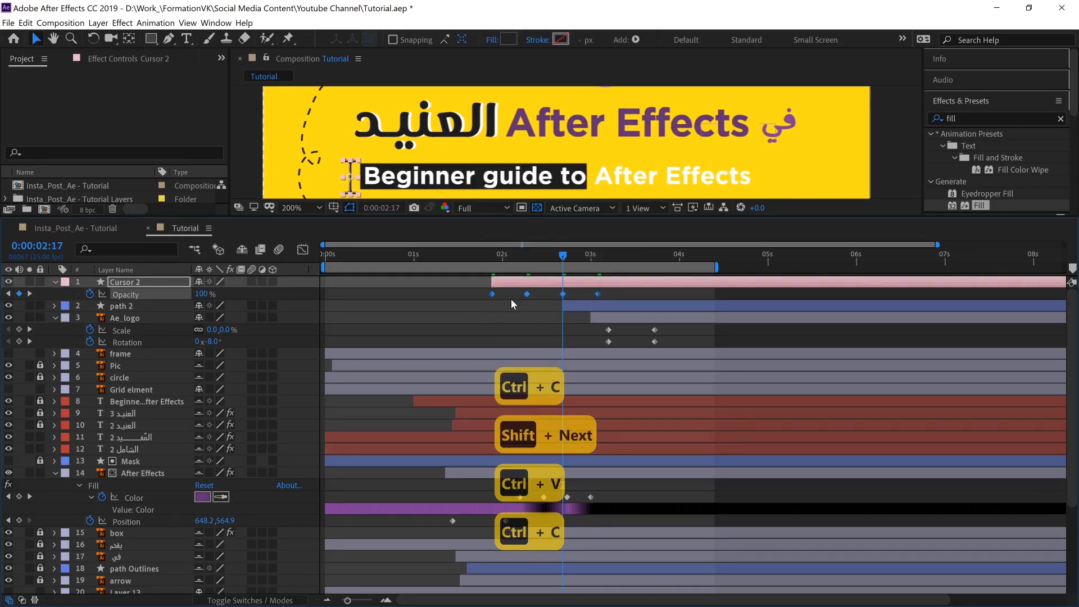
left_click(599, 253)
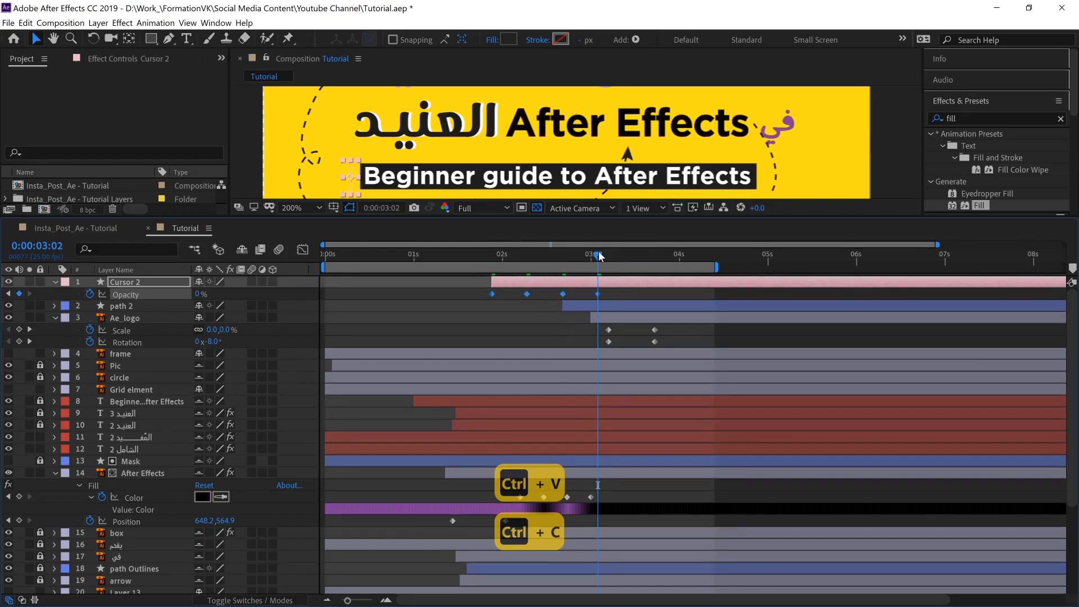
key("shift+Page_Down")
key("ctrl+v")
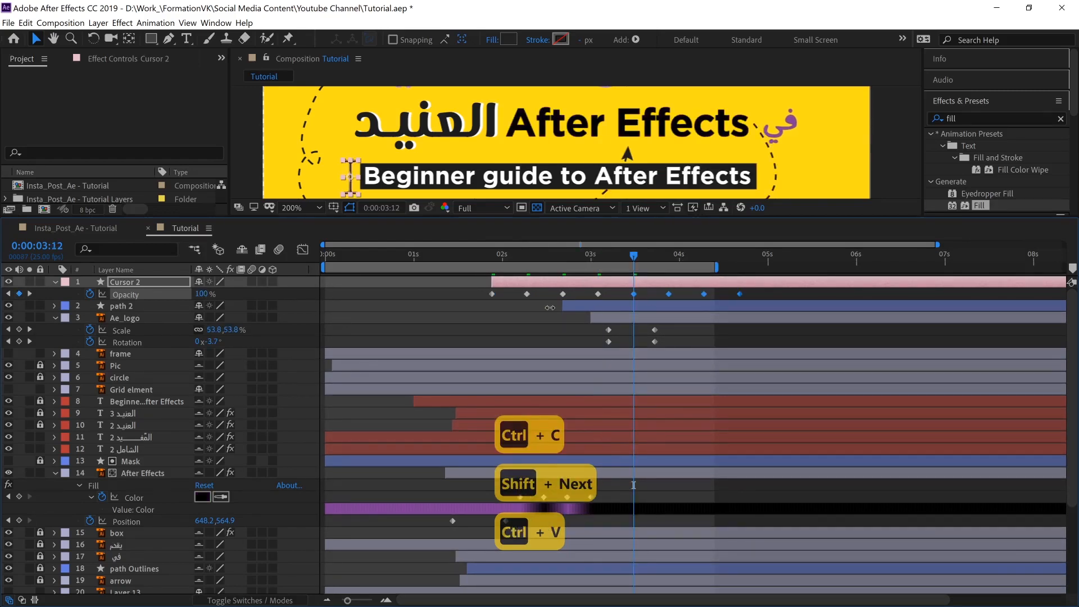
Step: Extend the work area and compress all eight Cursor 2 Opacity keyframes proportionally to span 0:00:01:22 to 0:00:02:17
mouse_move(717, 267)
left_mouse_down()
mouse_move(755, 267)
mouse_move(485, 306)
left_mouse_up()
left_click_drag(740, 293, 562, 288)
left_click(493, 264)
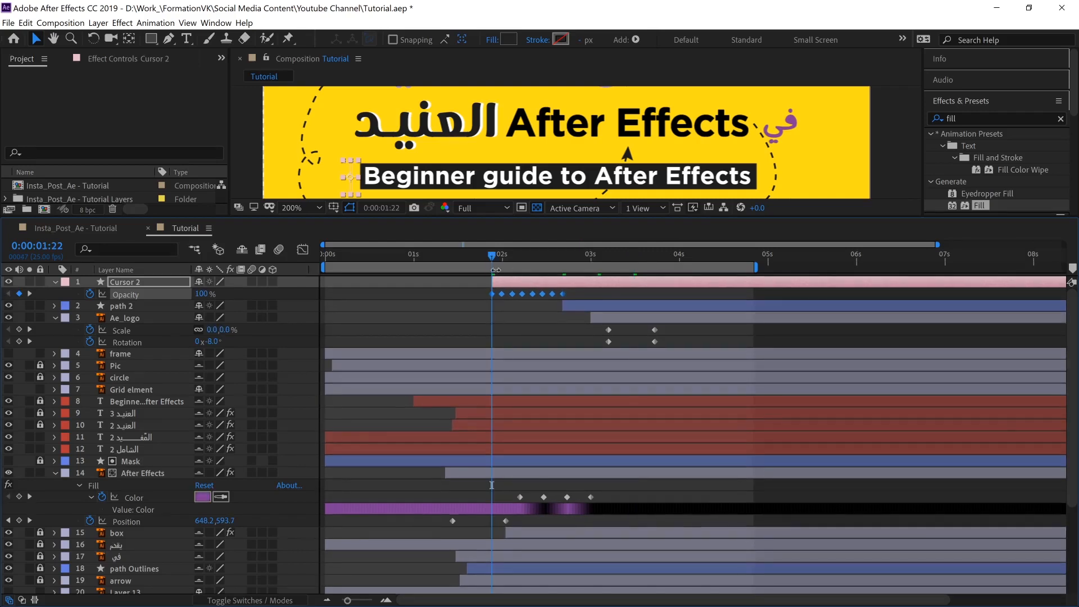
Step: Solo the Cursor 2 layer and preview its blinking from 0:00:01:22
left_click(29, 281)
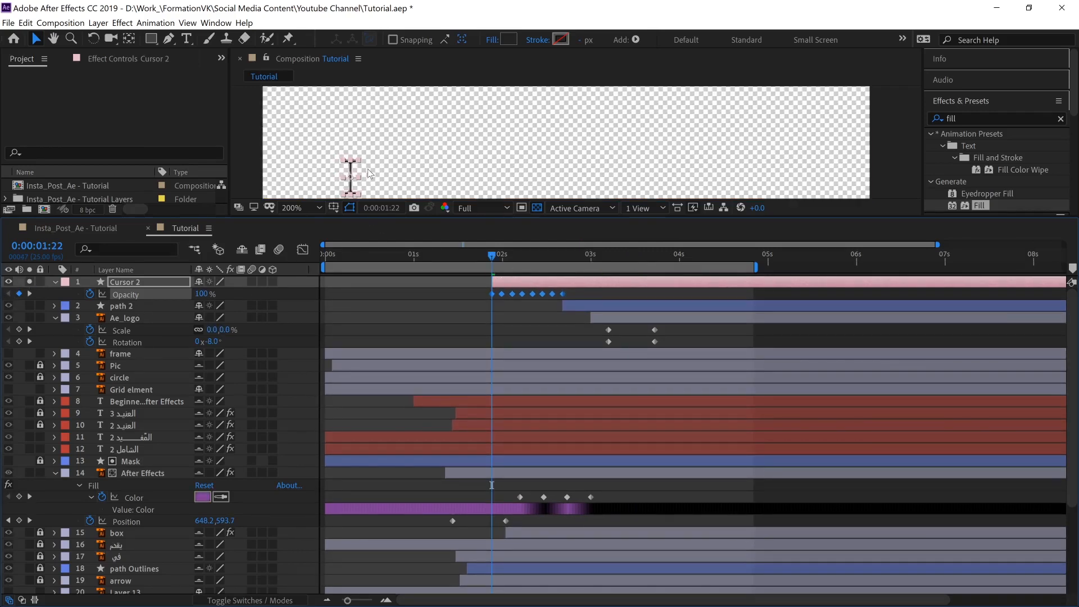
key("space")
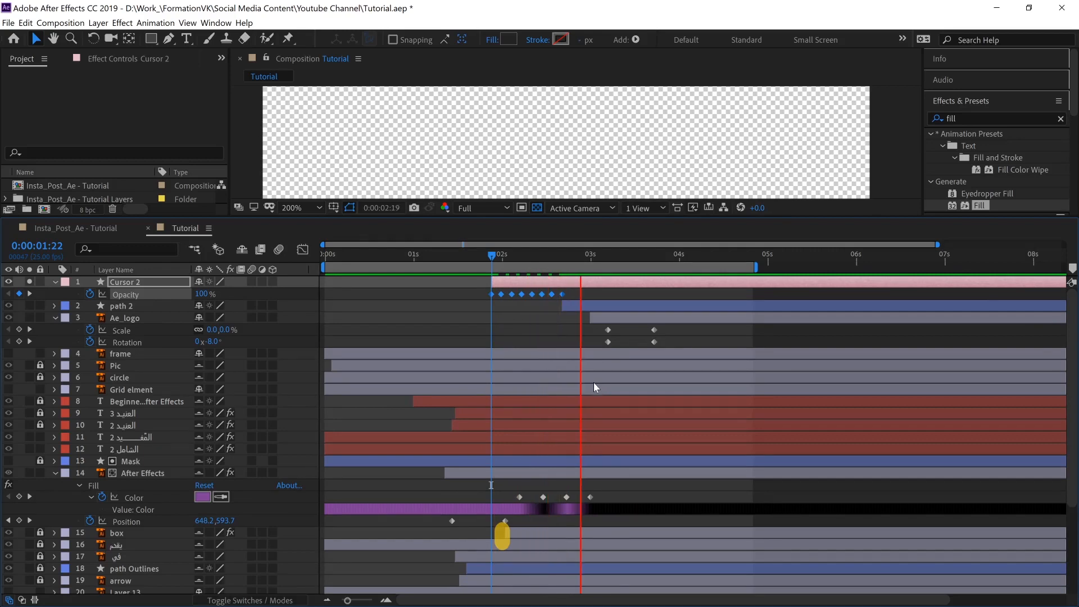
key("space")
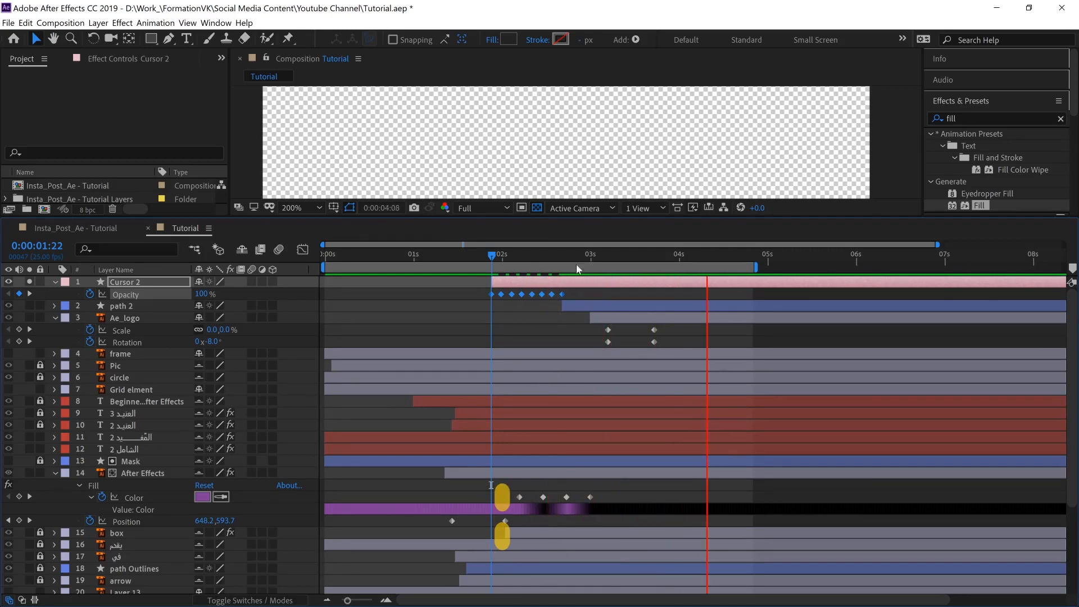
Step: Enlarge the timeline and examine how the compressed Cursor 2 Opacity keyframes line up with frames between 0:00:01:22 and 0:00:02:14
left_click_drag(587, 254, 492, 260)
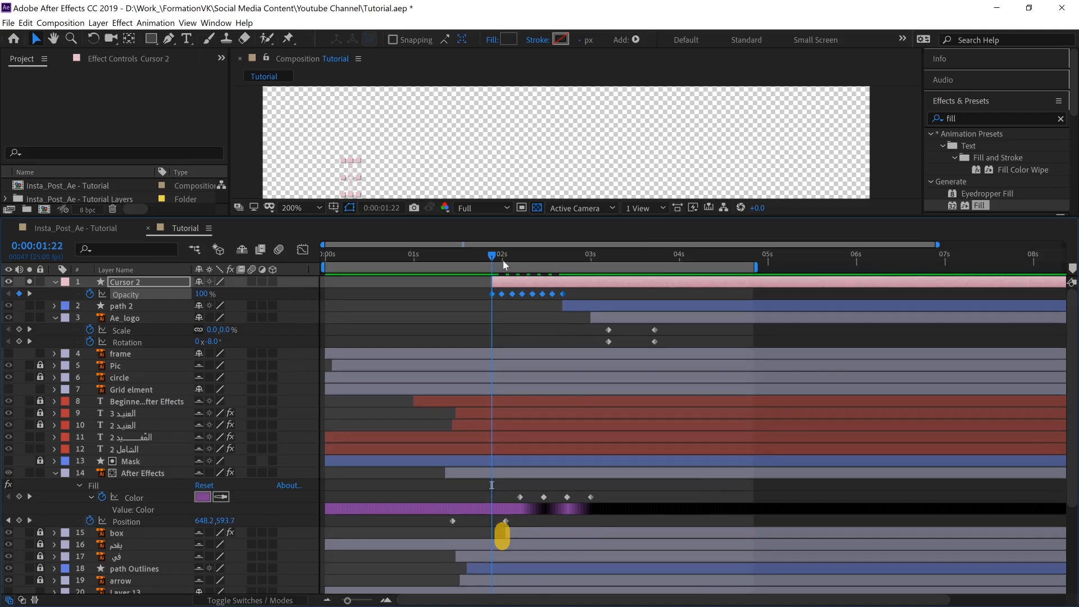
key("Page_Down")
key("Page_Down")
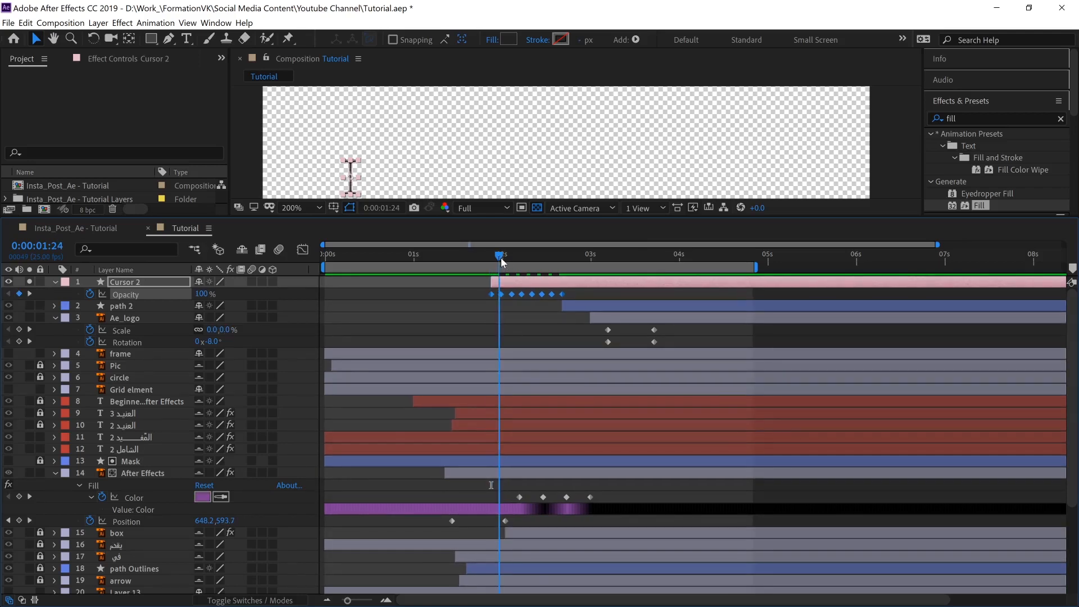
left_click_drag(502, 261, 513, 259)
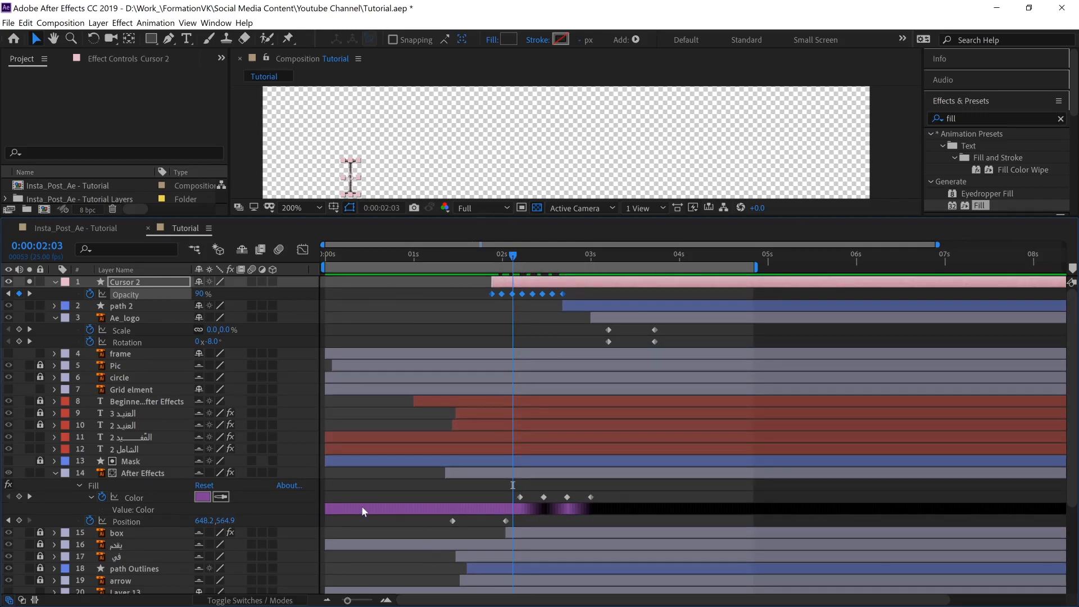
left_click_drag(348, 600, 369, 600)
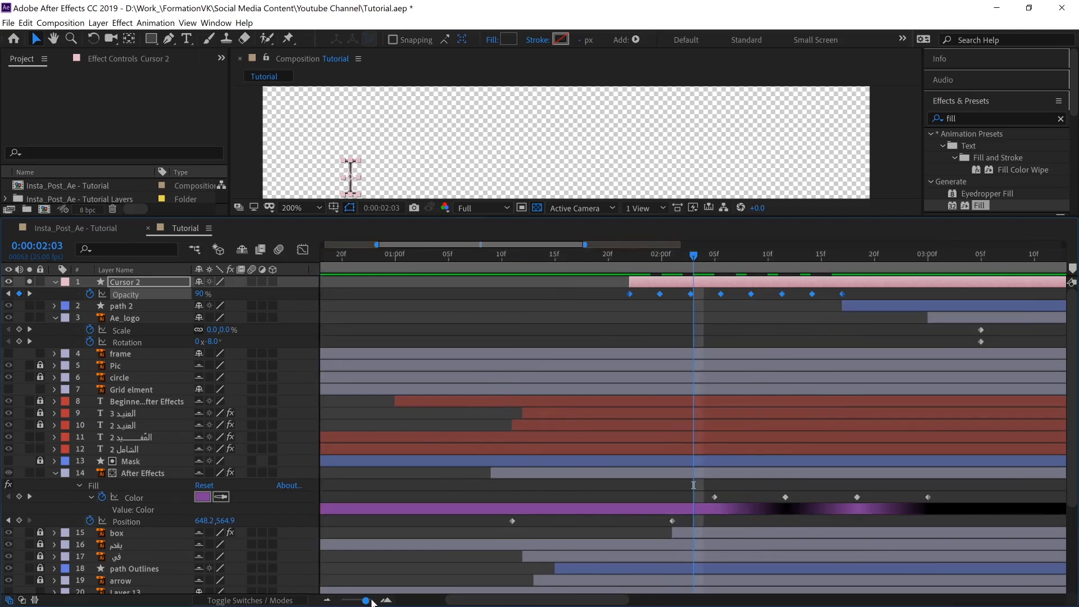
left_click_drag(691, 260, 625, 257)
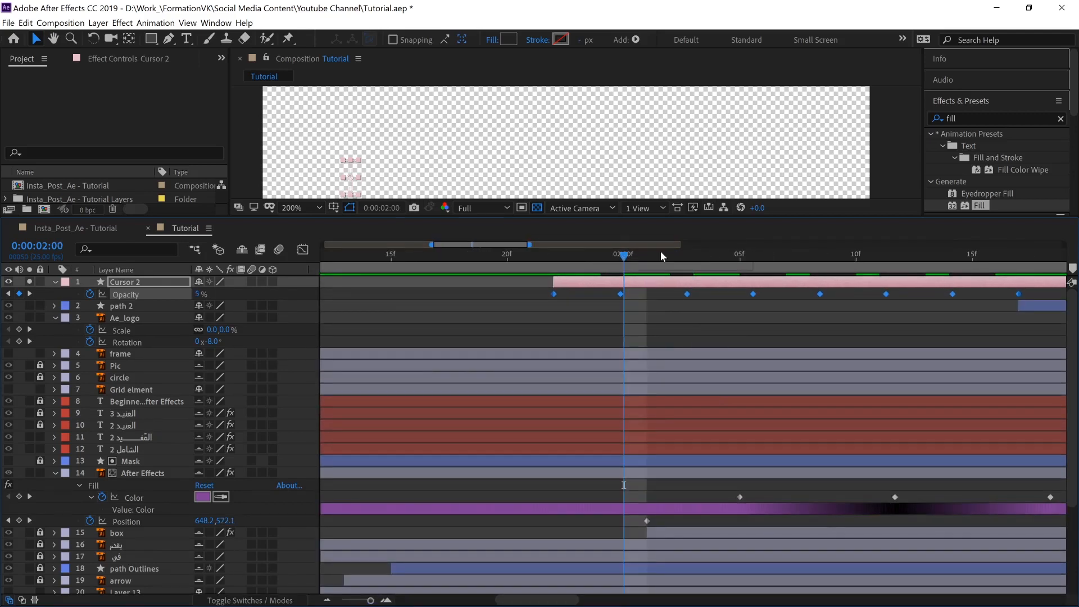
left_click_drag(632, 254, 754, 267)
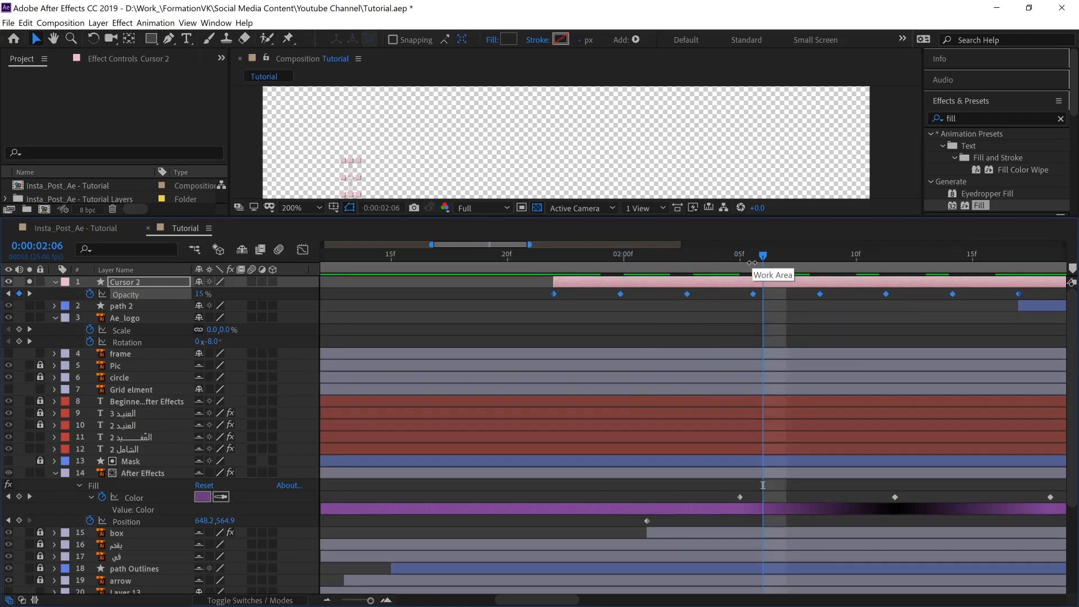
left_click(685, 256)
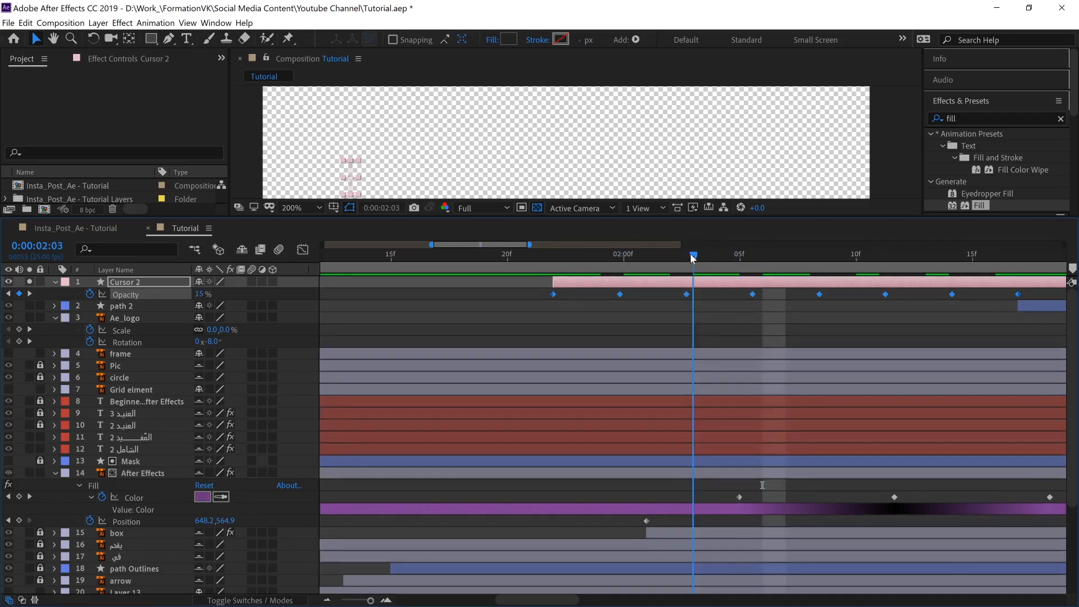
left_click_drag(747, 256, 753, 254)
left_click(813, 256)
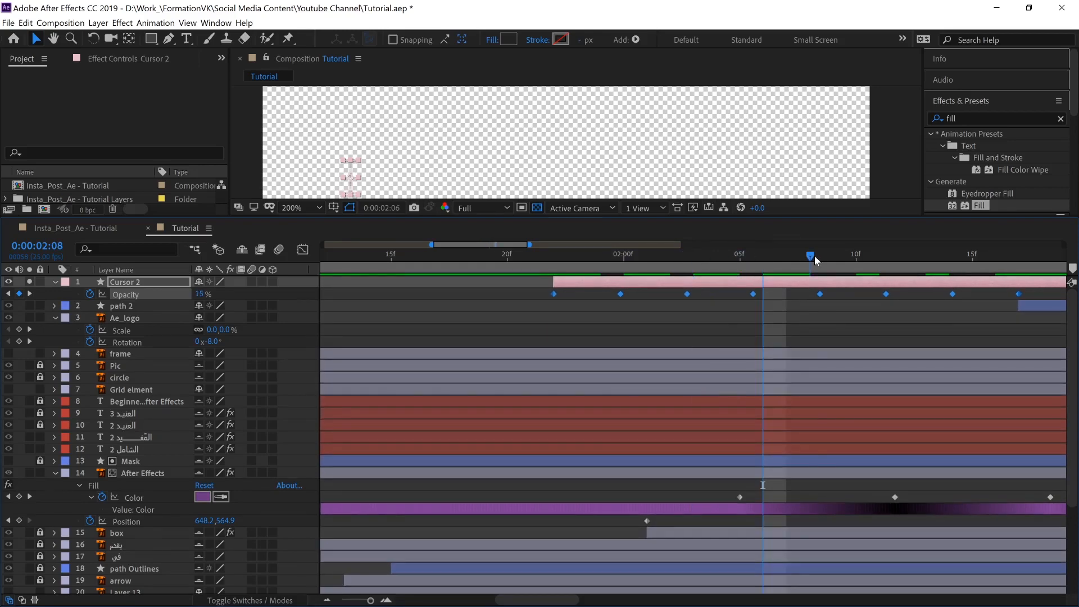
left_click(886, 254)
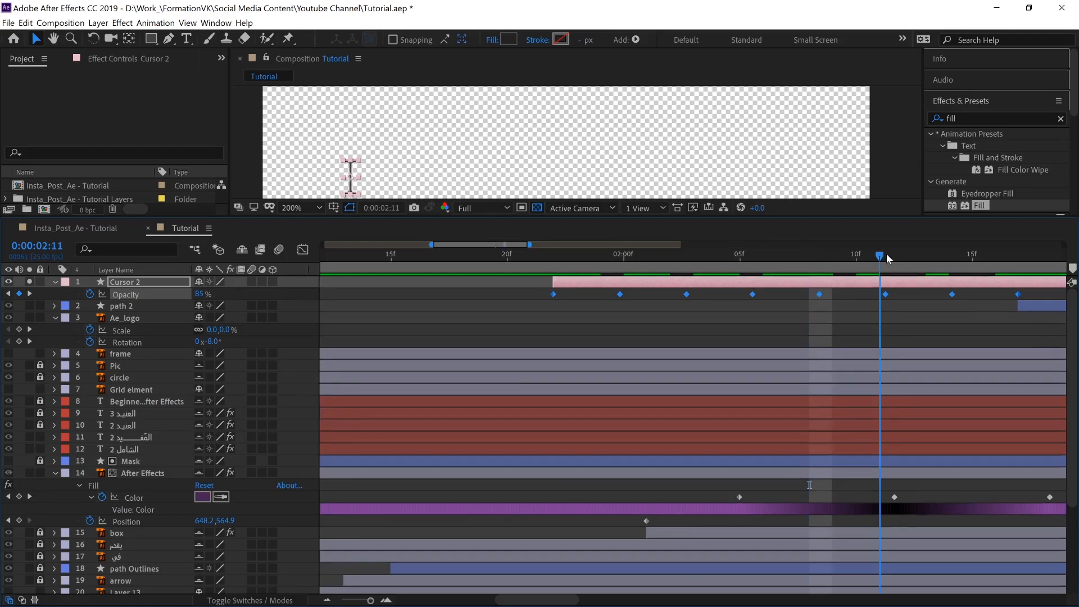
left_click(951, 256)
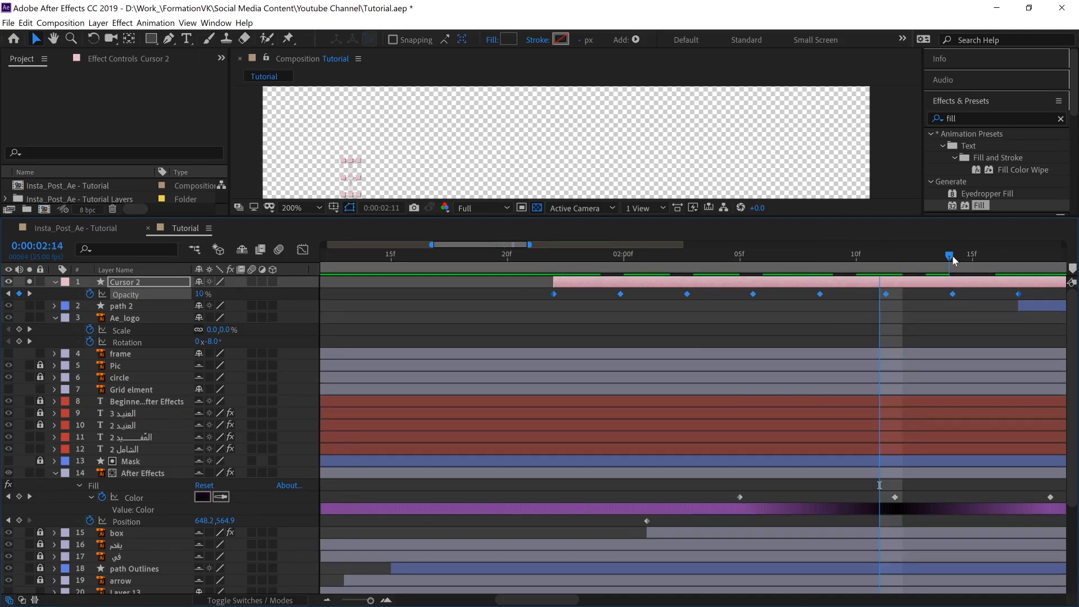
Step: Add a 100% Opacity keyframe to Cursor 2 at 0:00:02:20, three frames after its last keyframe
left_click(1018, 255)
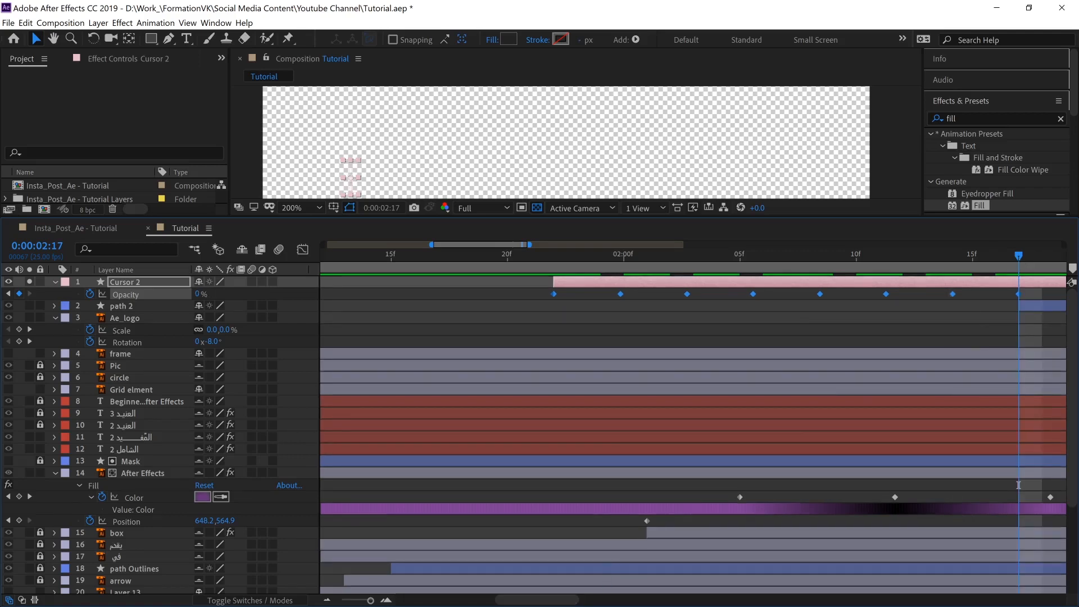
left_click_drag(531, 600, 570, 589)
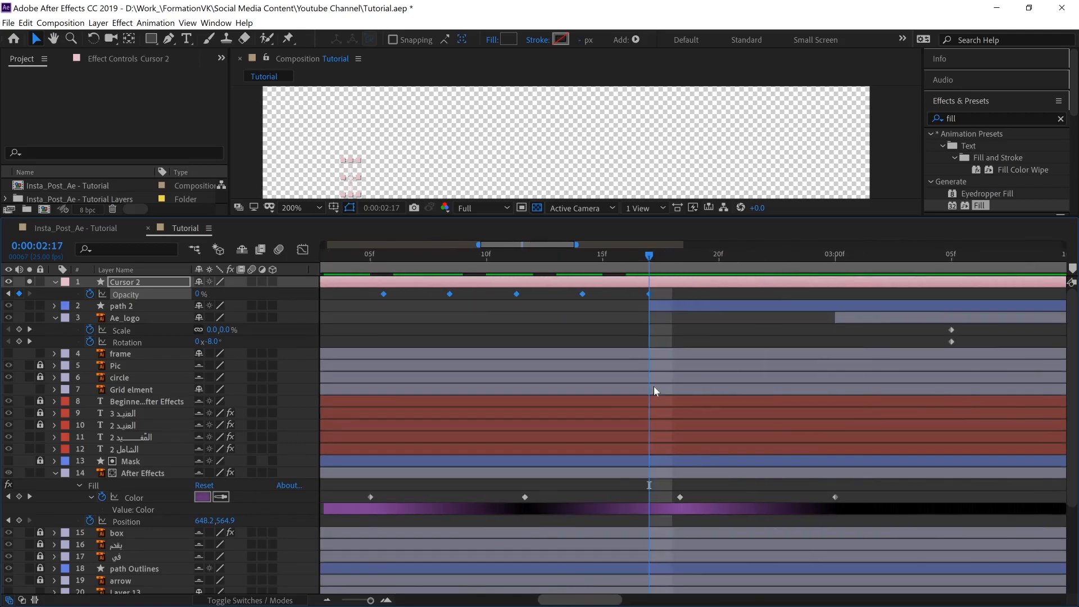
left_click(710, 258)
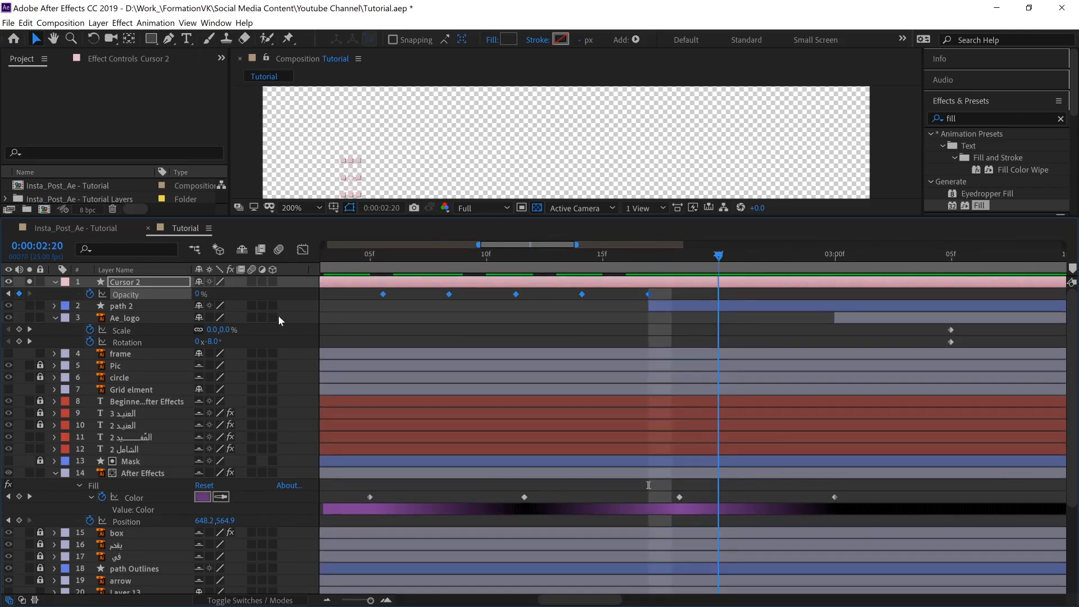
left_click_drag(202, 294, 697, 292)
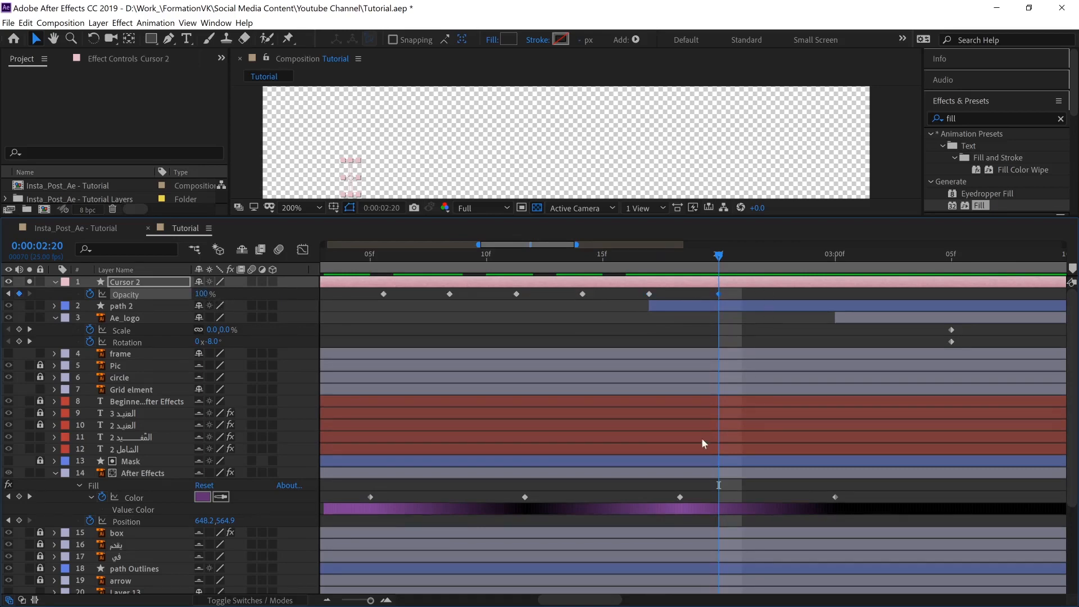
Step: Preview the Cursor 2 blinking from 0:00:01:21 with the whole composition duration in view
left_click_drag(368, 600, 336, 598)
left_click(468, 256)
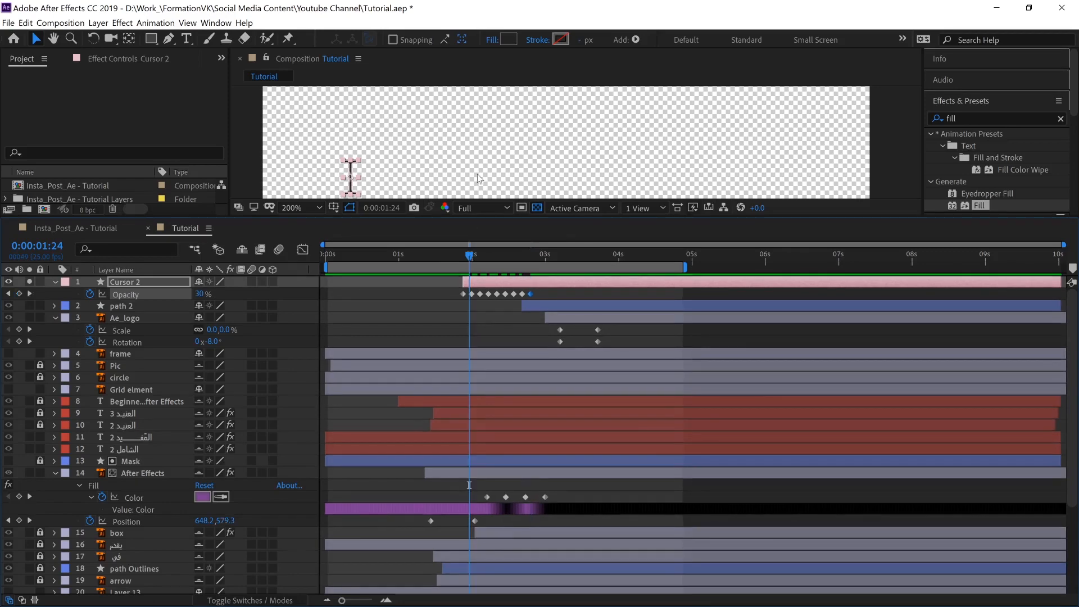
key("space")
left_click_drag(477, 161, 490, 129)
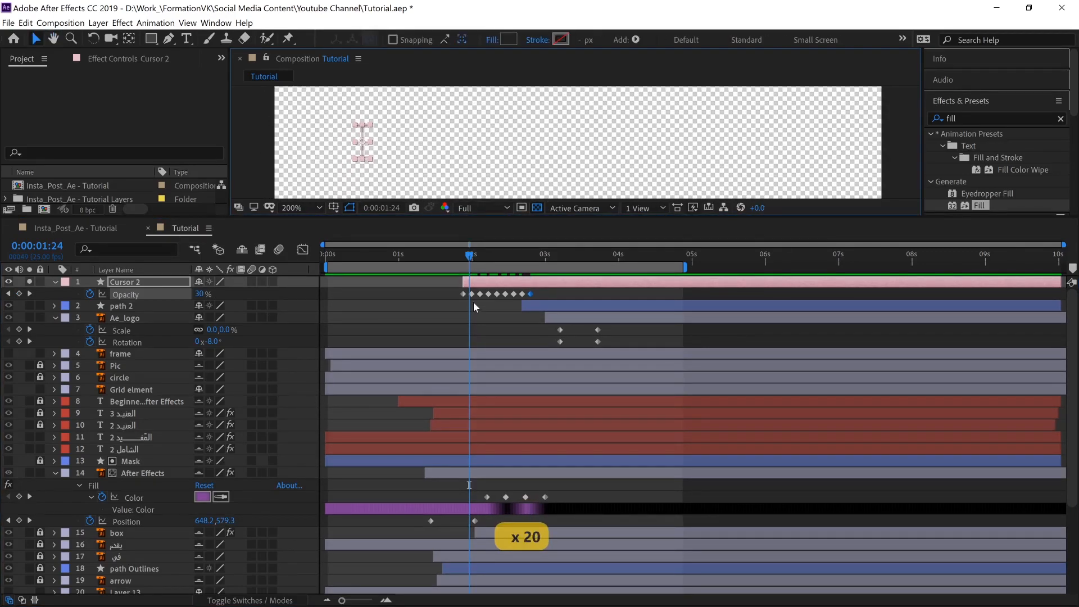
left_click(466, 256)
left_click(458, 256)
key("space")
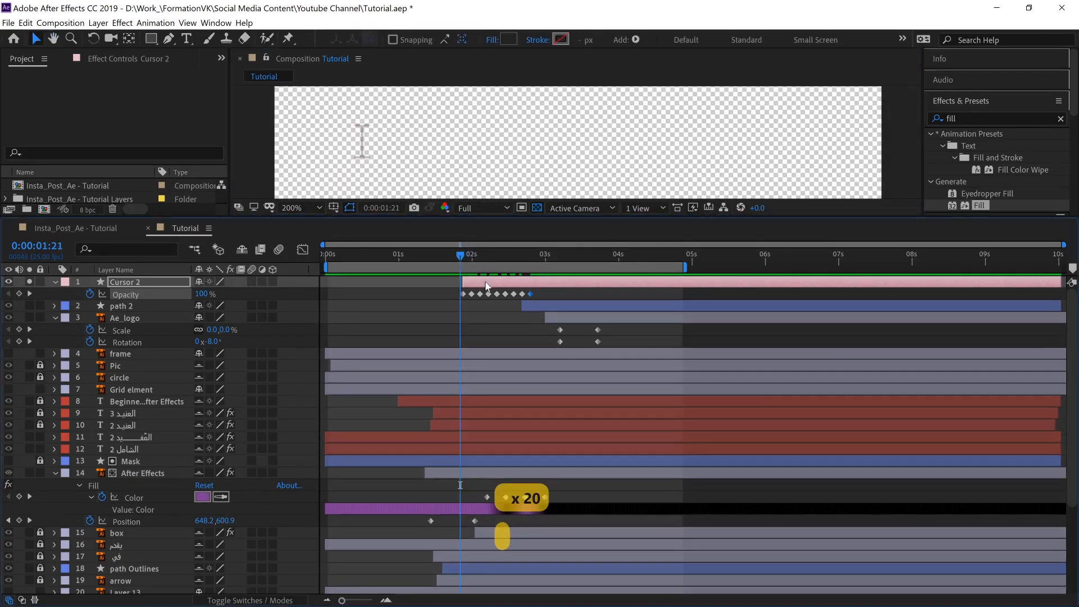
key("space")
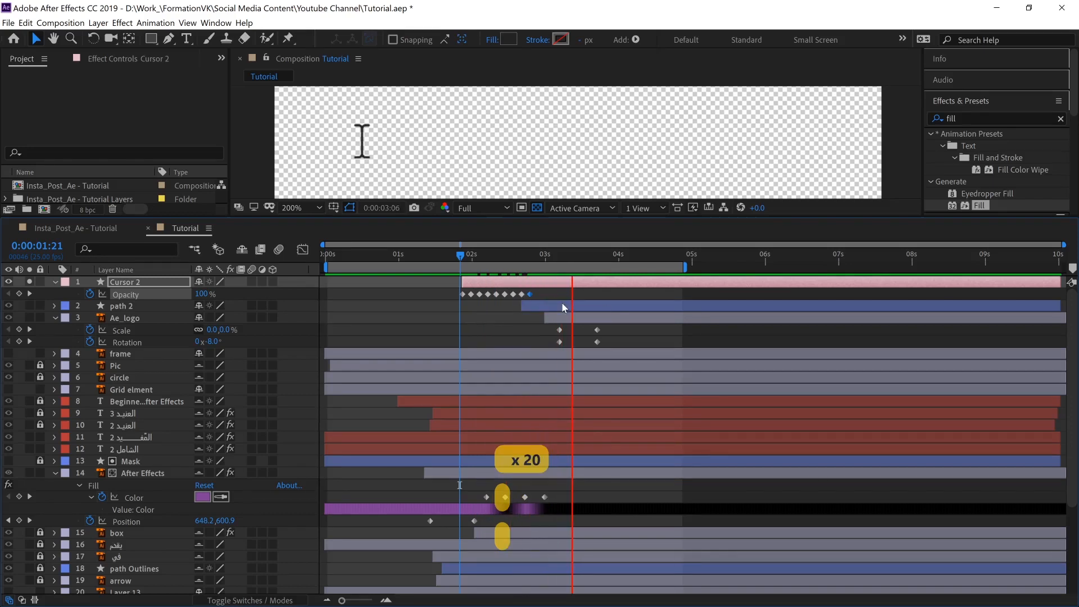
Step: Stretch all nine Cursor 2 Opacity keyframes proportionally so the last one lands shortly after 0:00:03:00, and return to the layer's start
left_click_drag(542, 294, 447, 297)
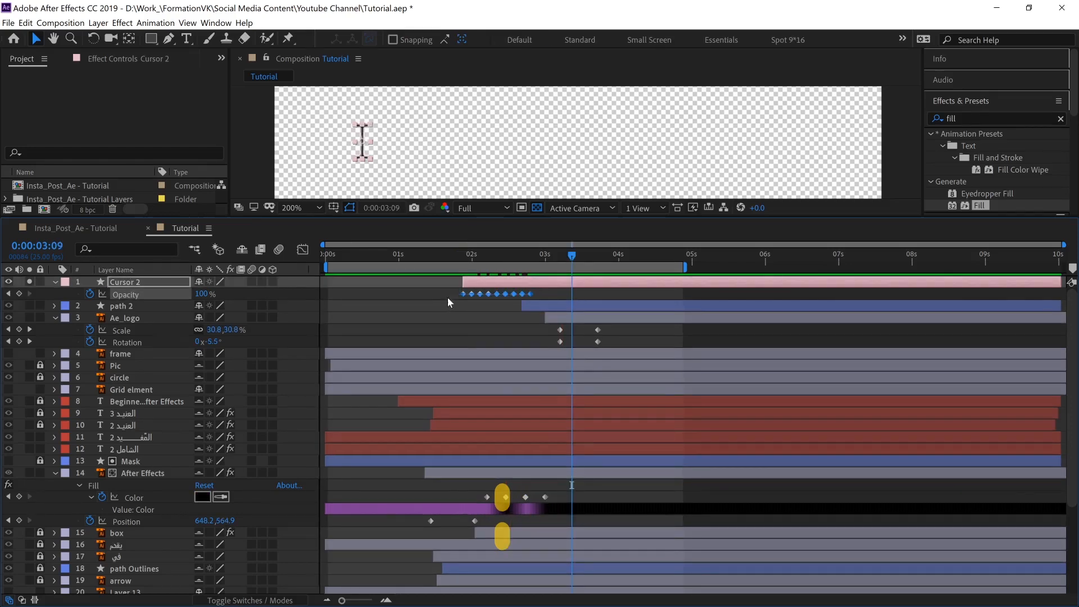
left_click_drag(530, 293, 554, 294)
key("i")
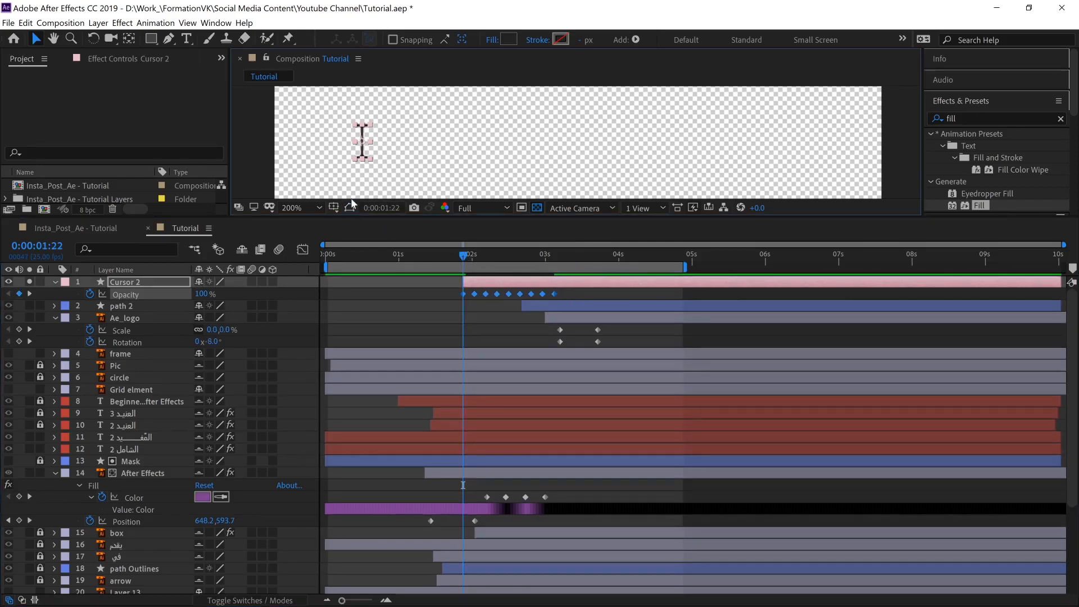
Step: Preview the stretched blinking from 0:00:01:22 and turn off the solo on Cursor 2
left_click(336, 157)
key("space")
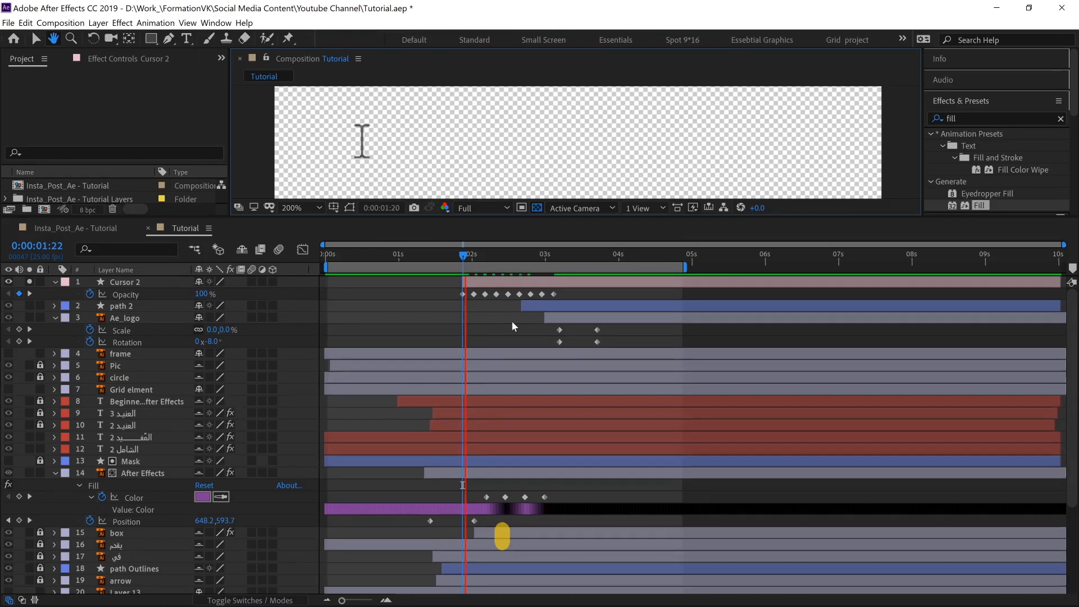
key("space")
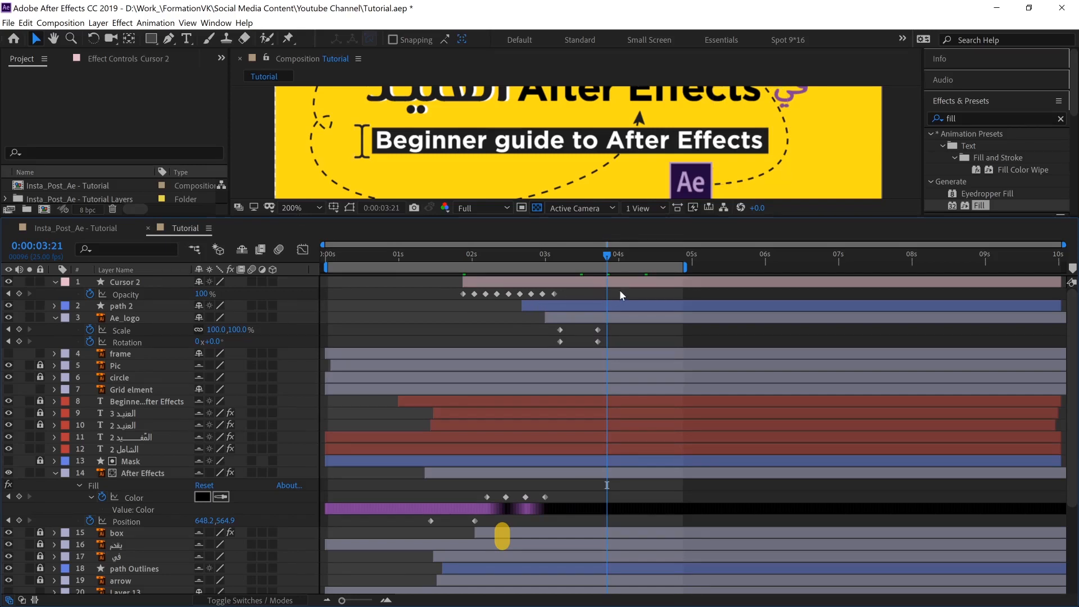
Step: Shift the Cursor 2 layer earlier so that its last Opacity keyframe falls at 0:00:02:05
left_click(514, 258)
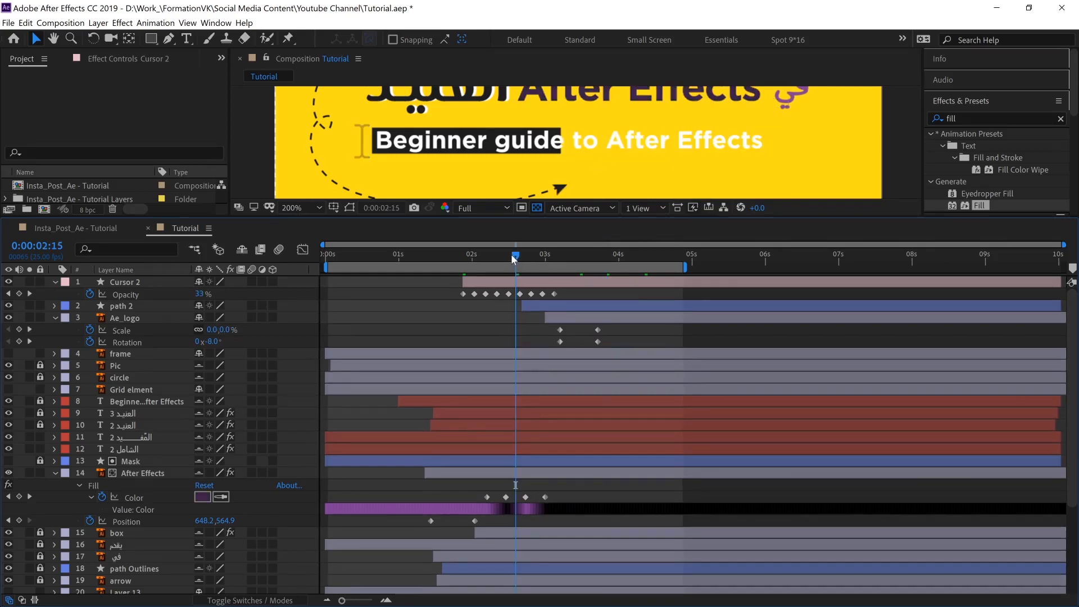
left_click_drag(489, 259, 480, 257)
left_click(492, 258)
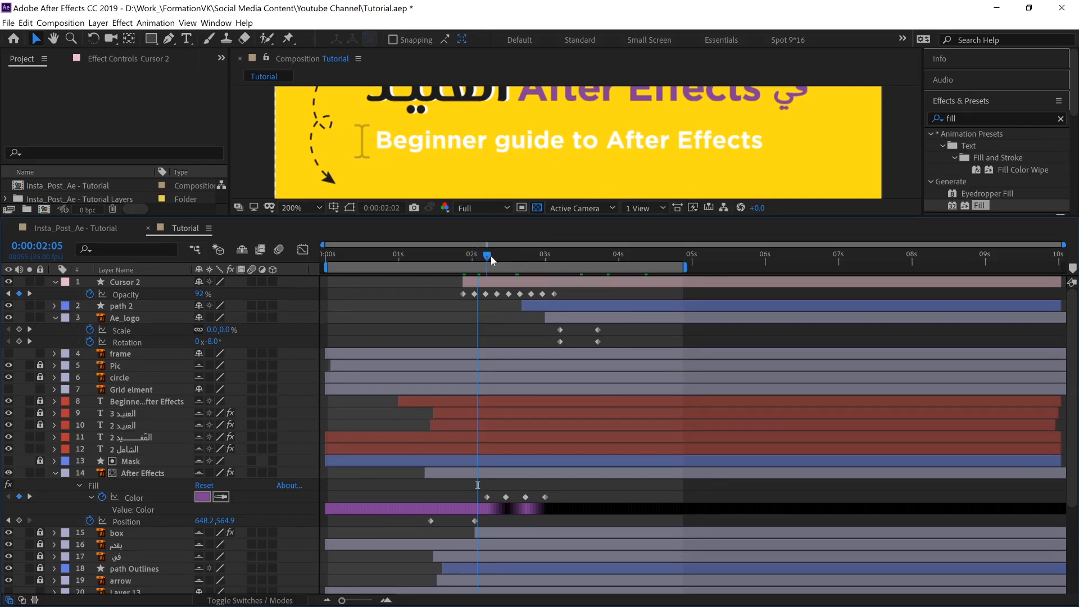
left_click_drag(491, 257, 486, 258)
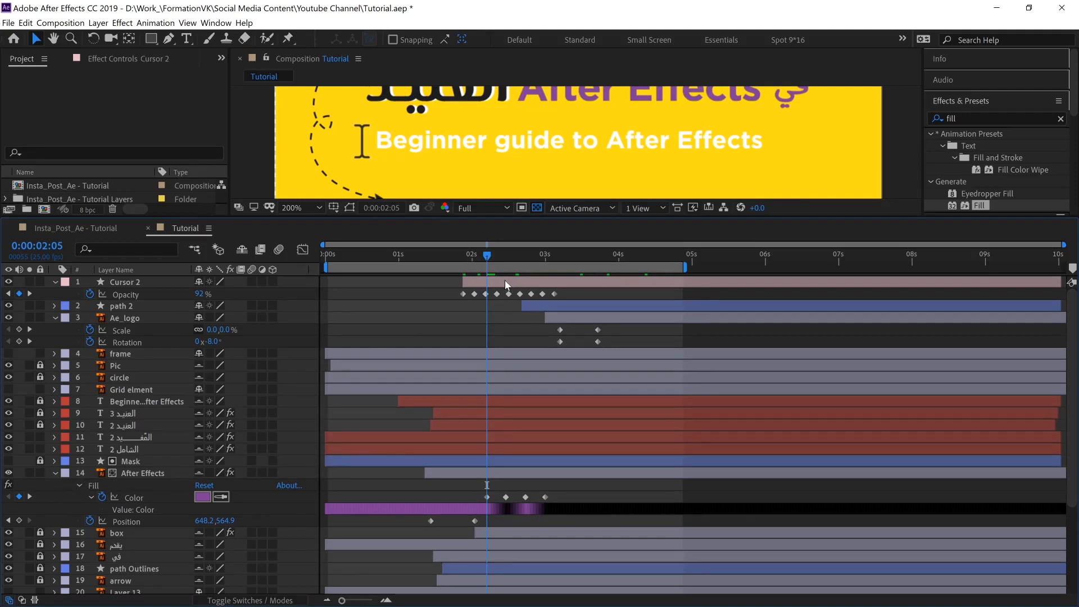
mouse_move(504, 280)
left_mouse_down()
mouse_move(449, 281)
mouse_move(503, 282)
left_mouse_up()
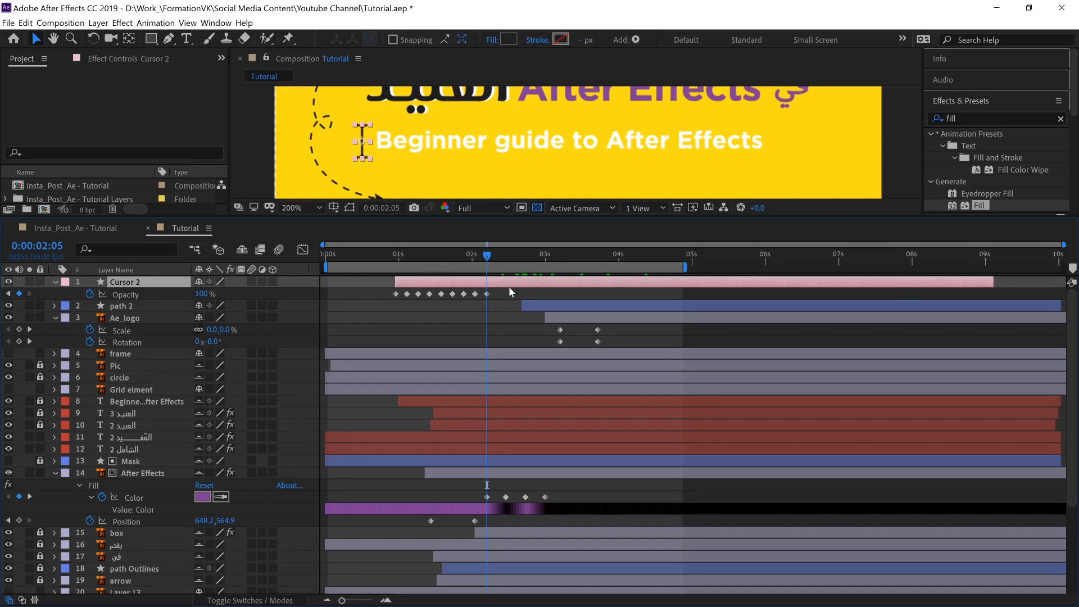
Step: Keyframe the Position of Cursor 2 at 0:00:02:05 and set its X to 896.7 at 0:00:03:01, past the subtitle's end
key("p")
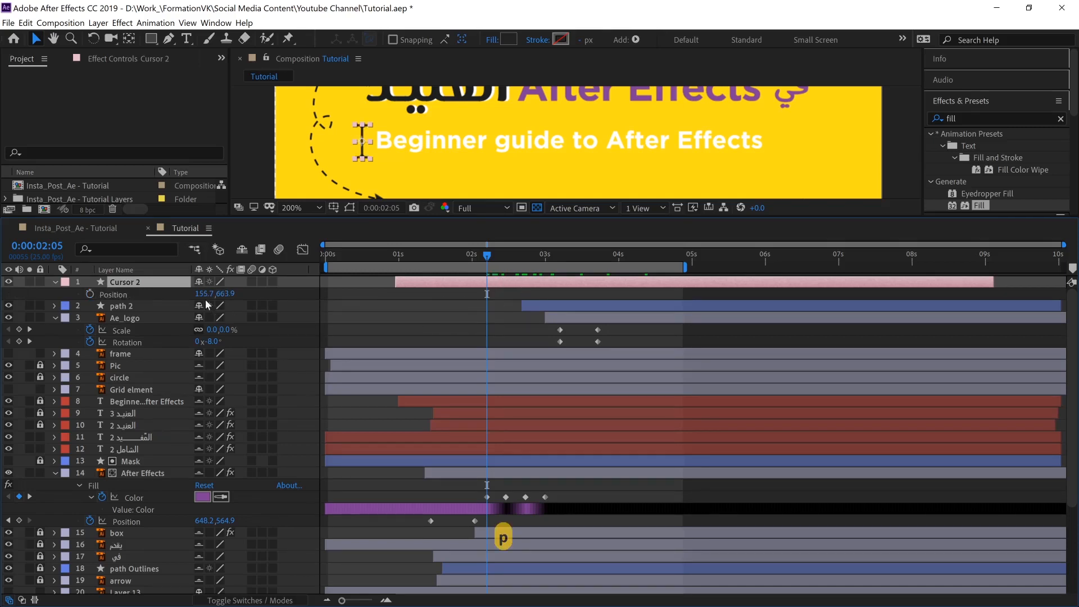
left_click(89, 294)
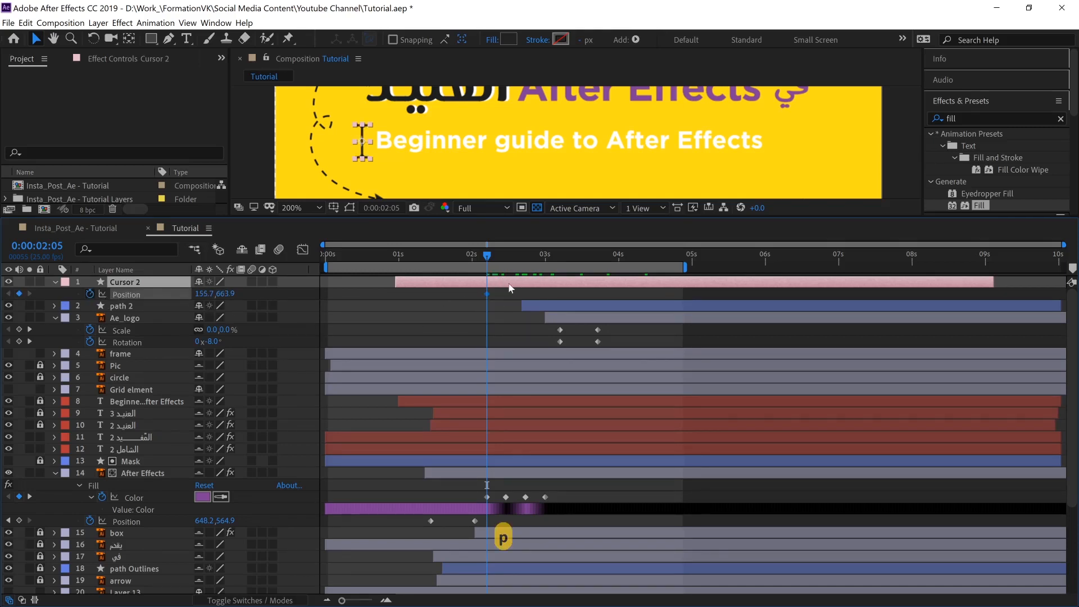
left_click(504, 253)
left_click_drag(523, 260, 549, 255)
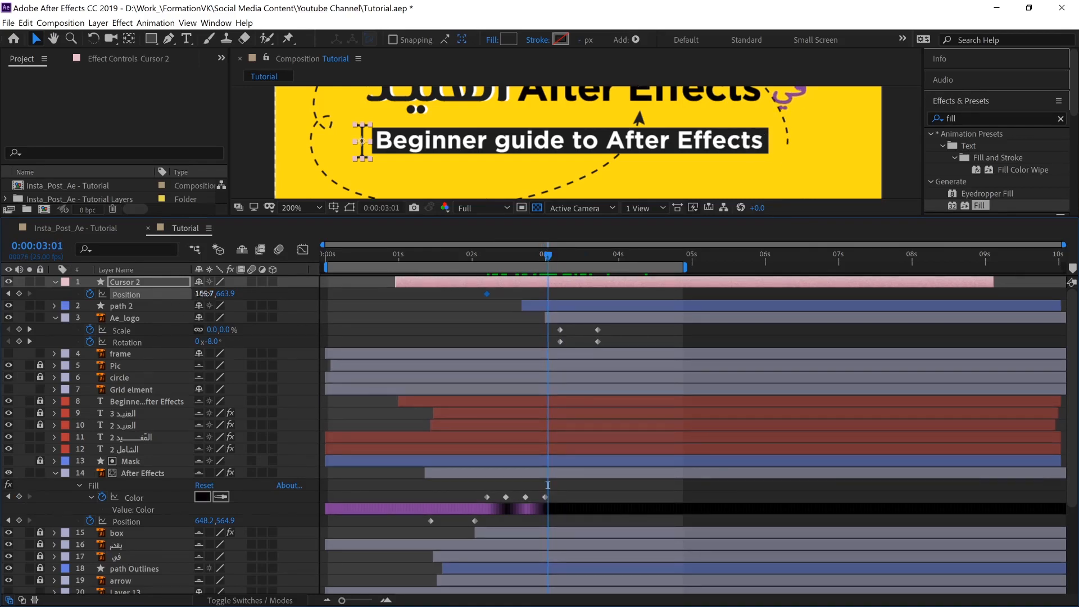
left_click_drag(200, 294, 693, 261)
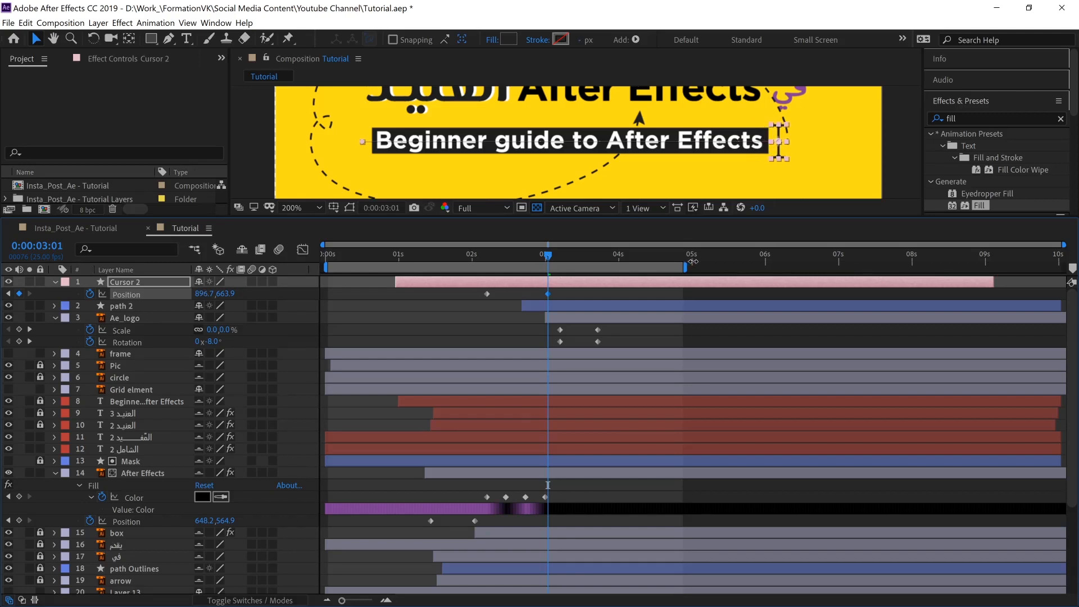
Step: Fit the full composition in an enlarged viewer and mark a region of interest around the subtitle at 0:00:02:16
left_click(394, 256)
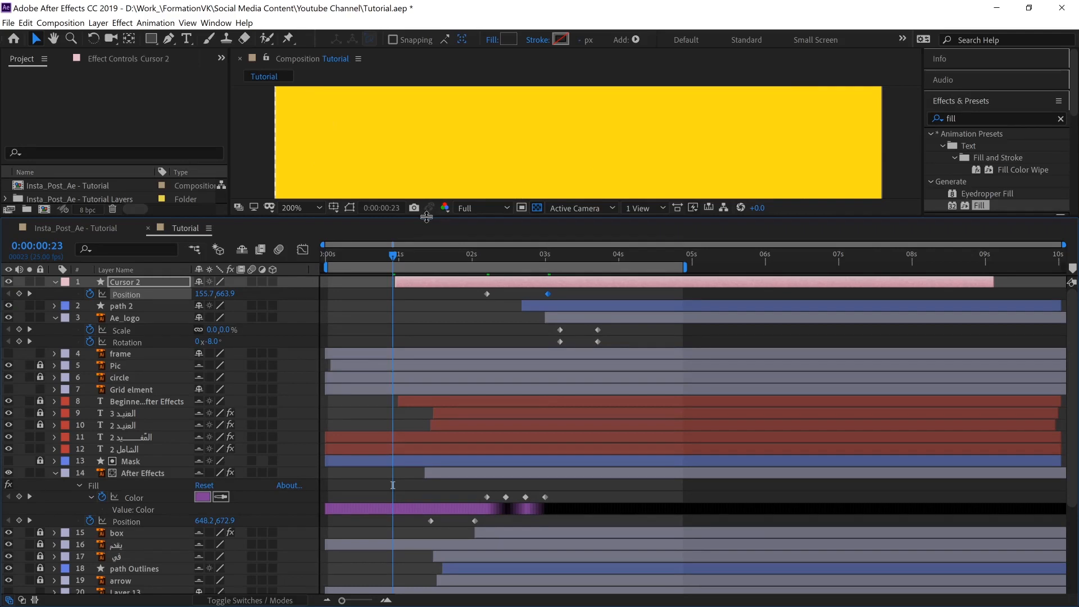
left_click_drag(427, 217, 440, 388)
left_click(293, 381)
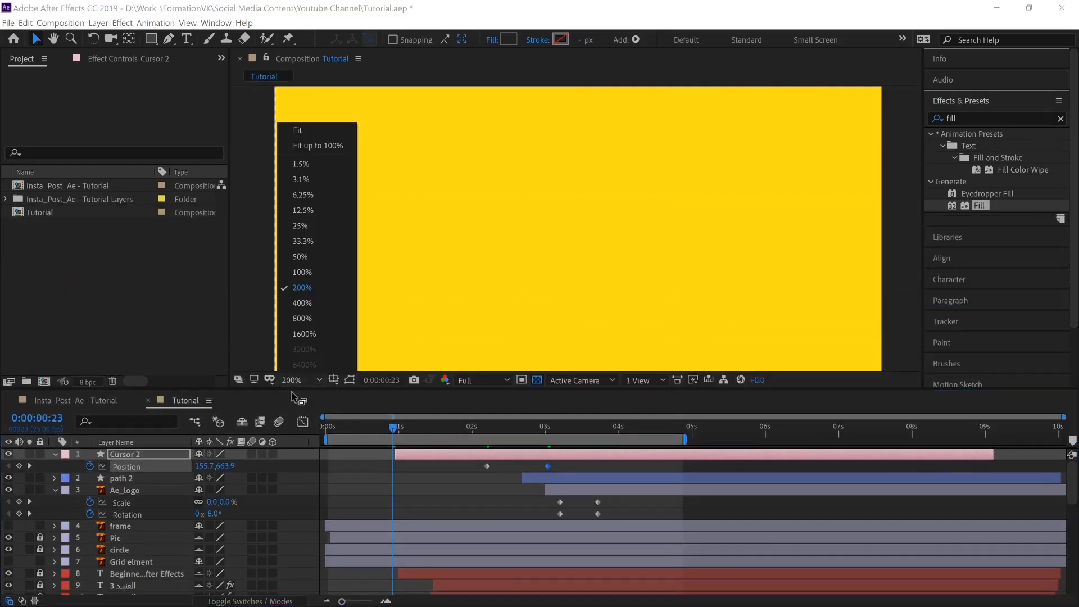
left_click(337, 146)
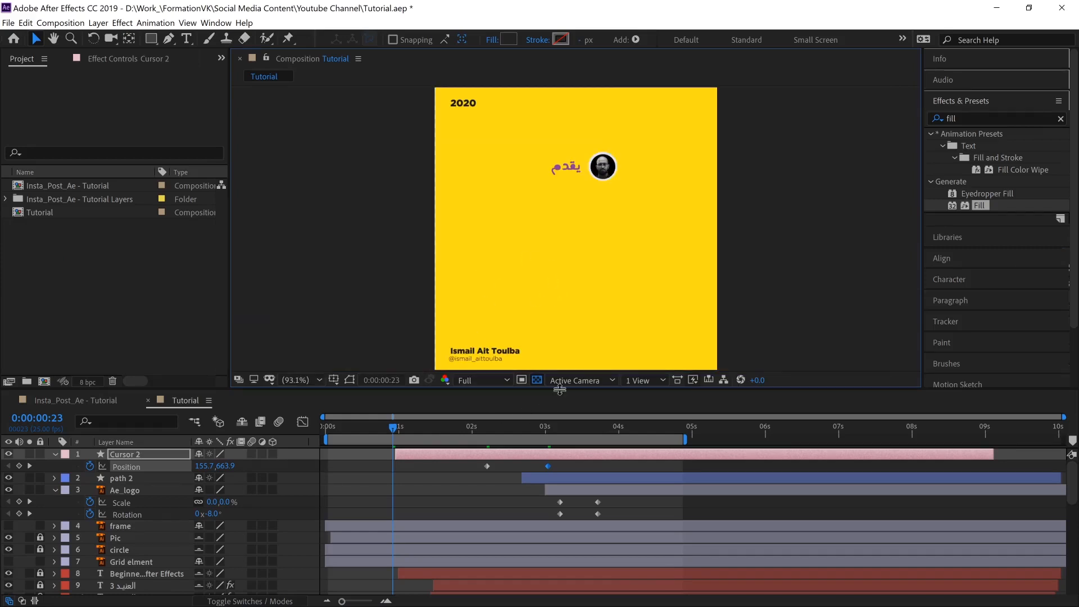
left_click(517, 430)
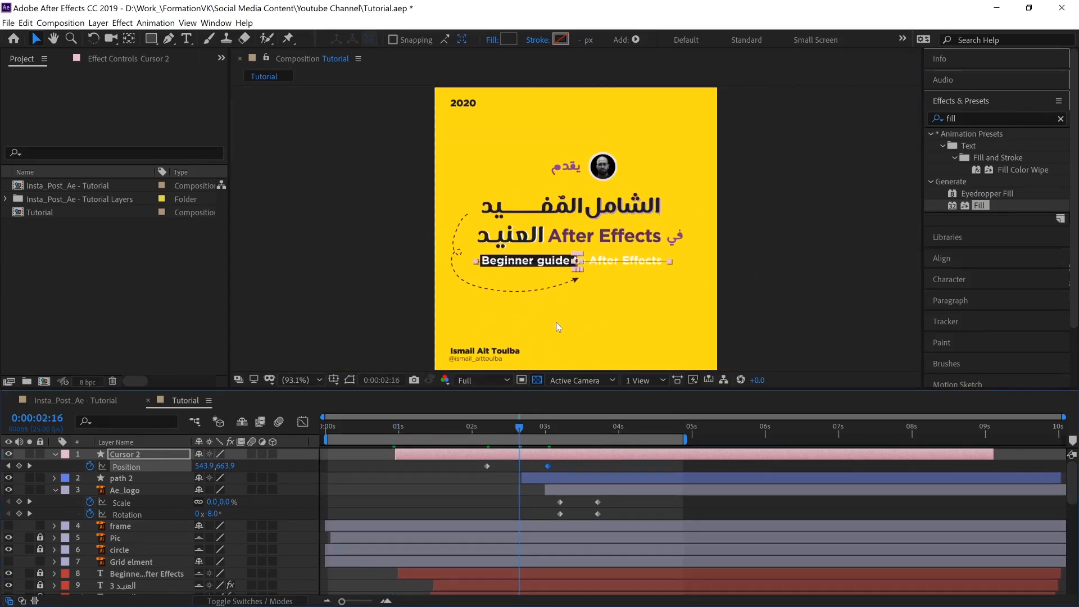
left_click(521, 380)
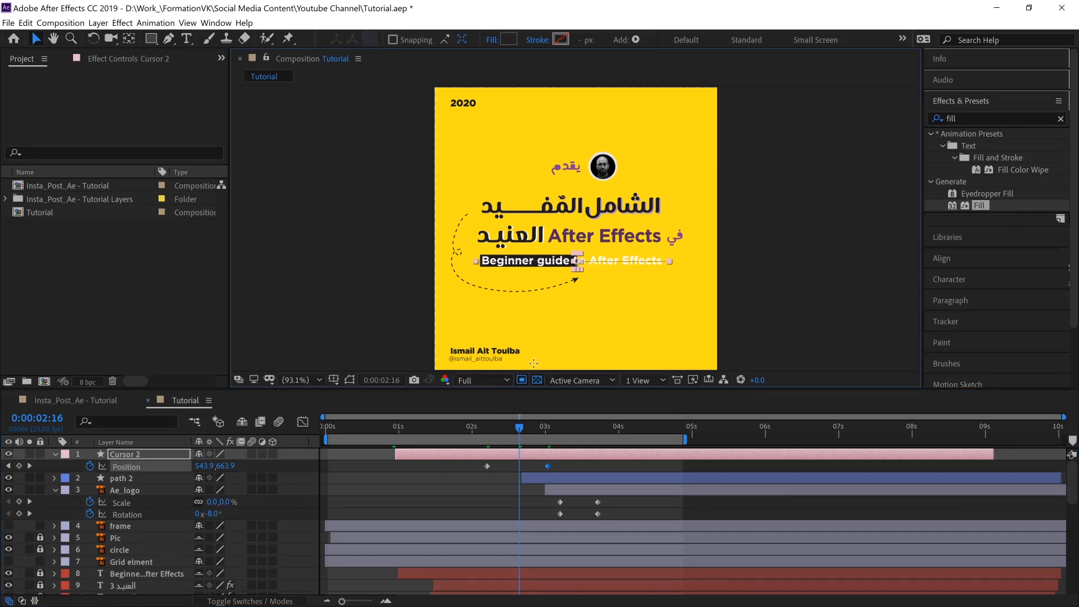
left_click_drag(460, 241, 711, 285)
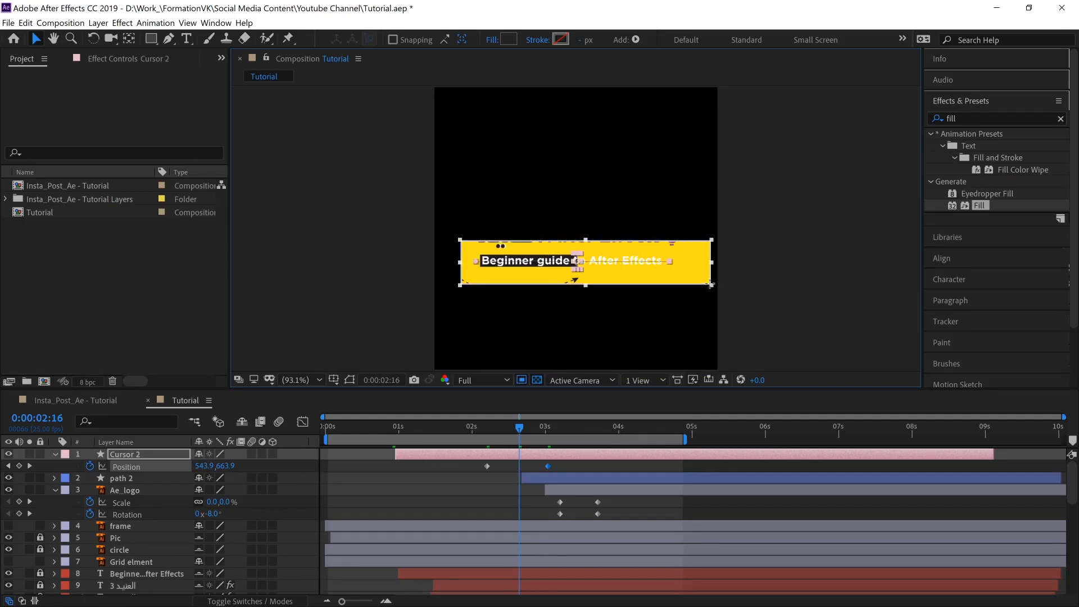
Step: Preview the cursor's sweep across the subtitle from 0:00:01:02 and again from 0:00:00:18, and switch off the region of interest
left_click(404, 428)
key("space")
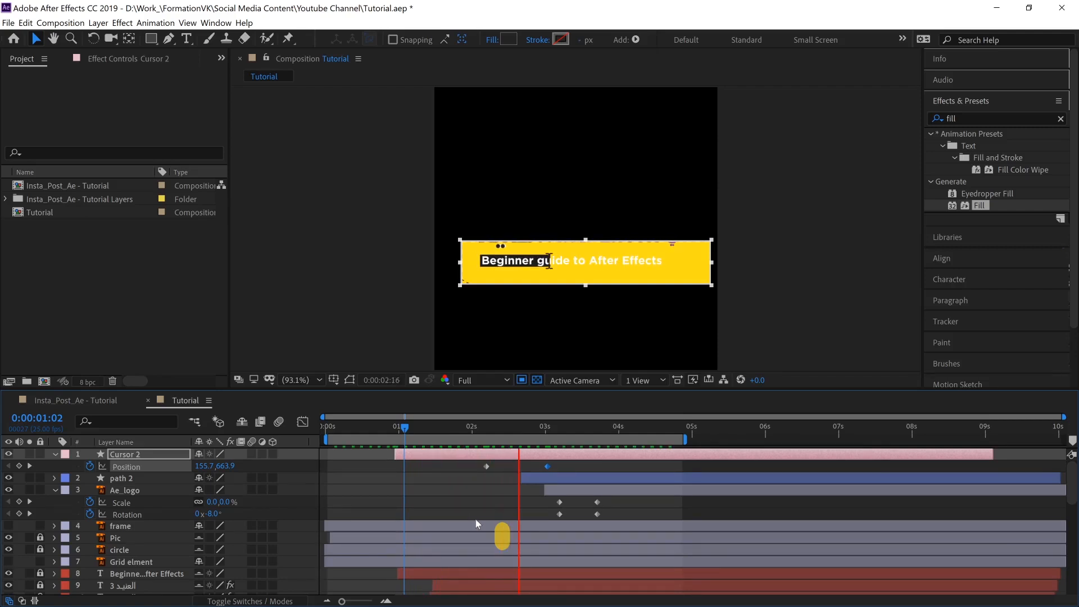
left_click(379, 429)
key("space")
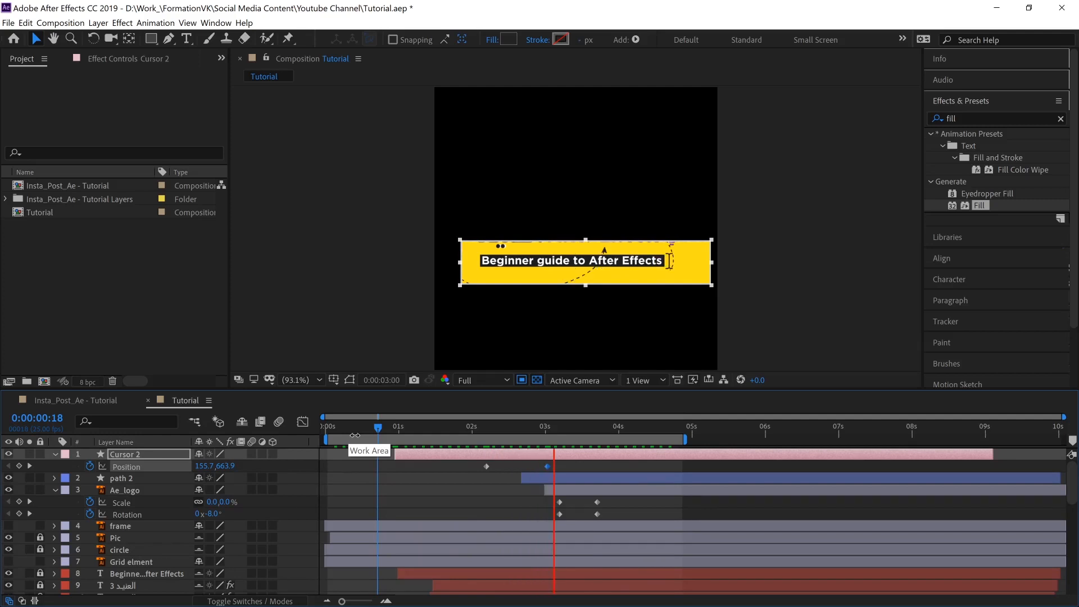
key("space")
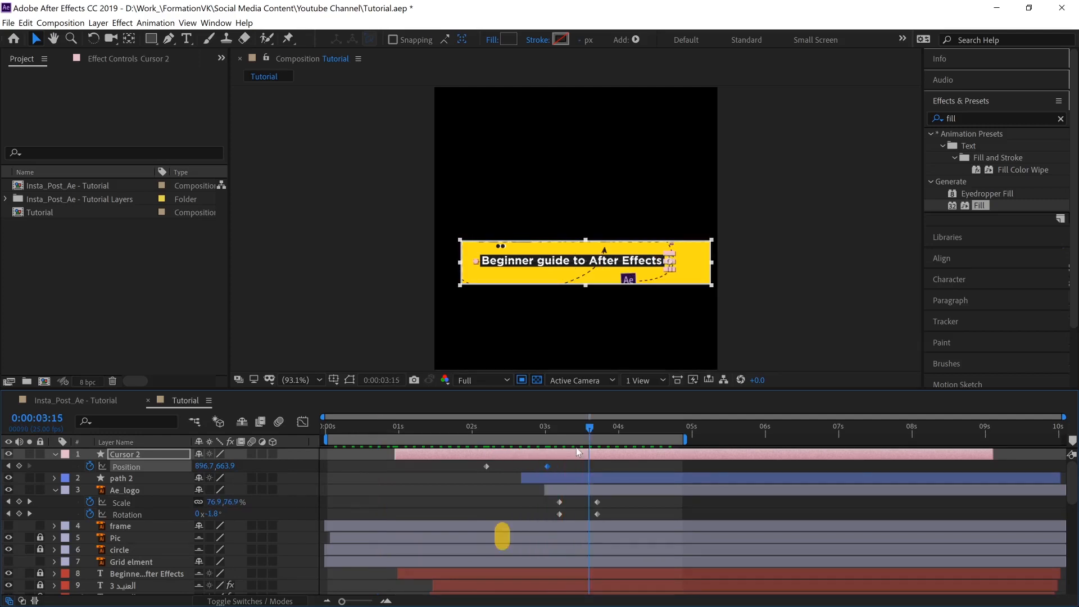
left_click(521, 381)
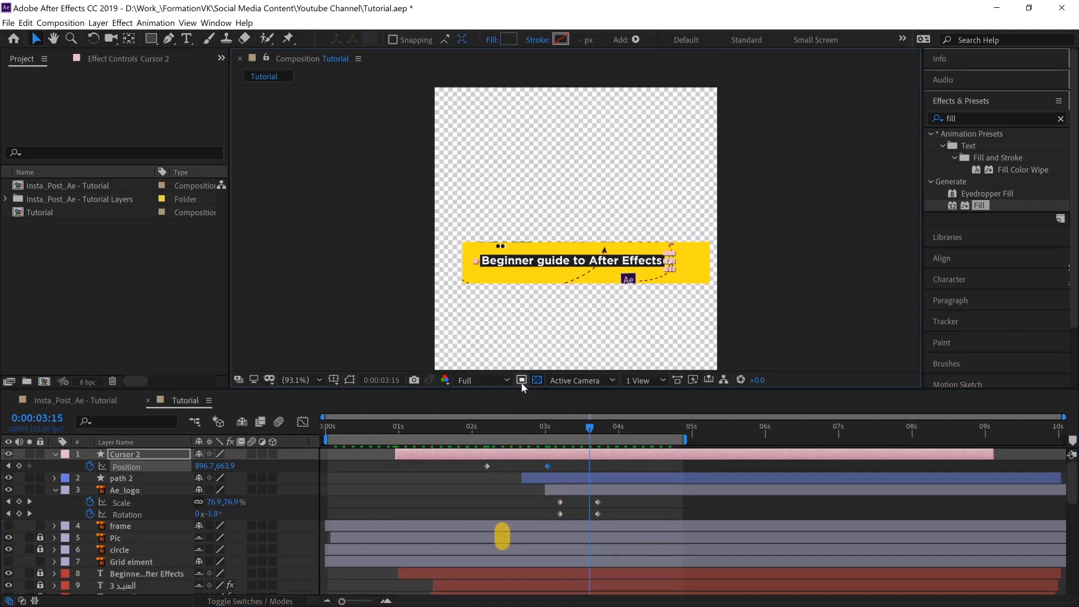
left_click(751, 219)
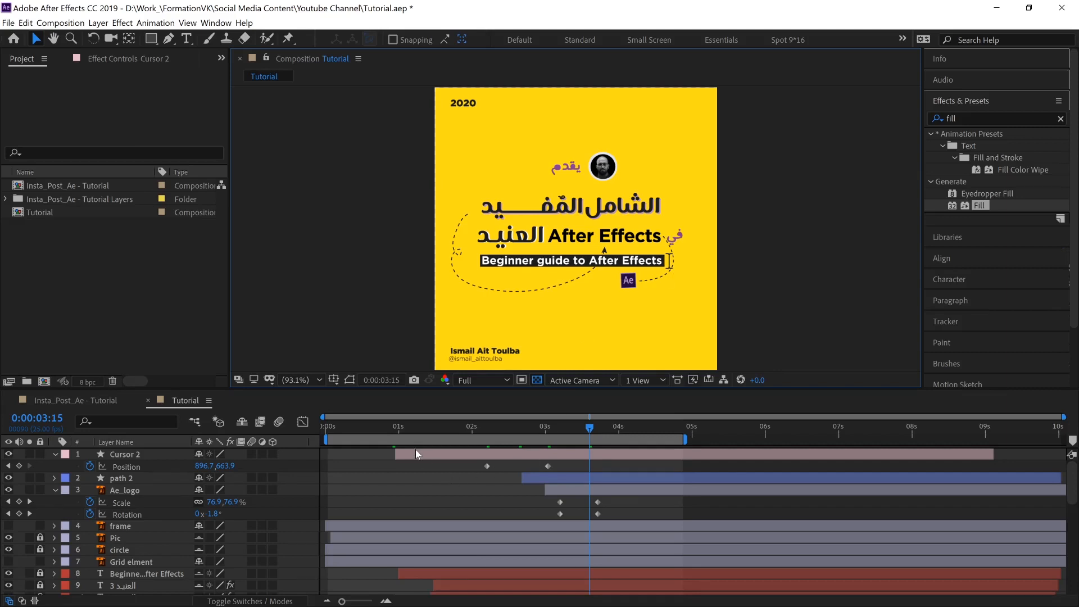
Step: Reveal the Path of Shape 1 in Cursor 2, keyframe it at 0:00:03:01, and move the current time to 0:00:03:11
left_click_drag(403, 430, 544, 436)
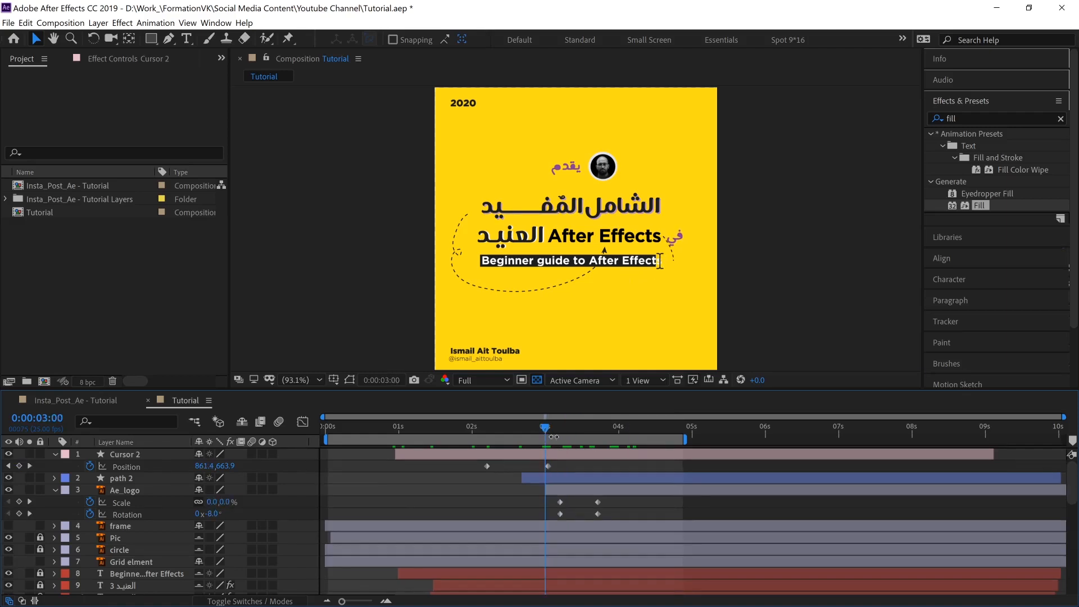
key("Page_Down")
key("shift+Page_Down")
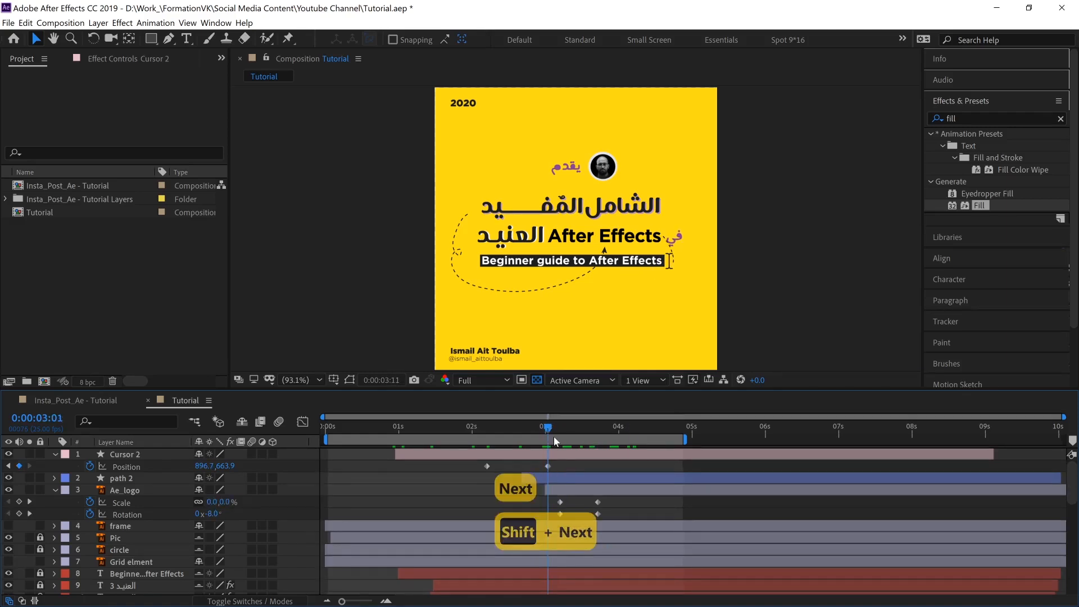
left_click(57, 453)
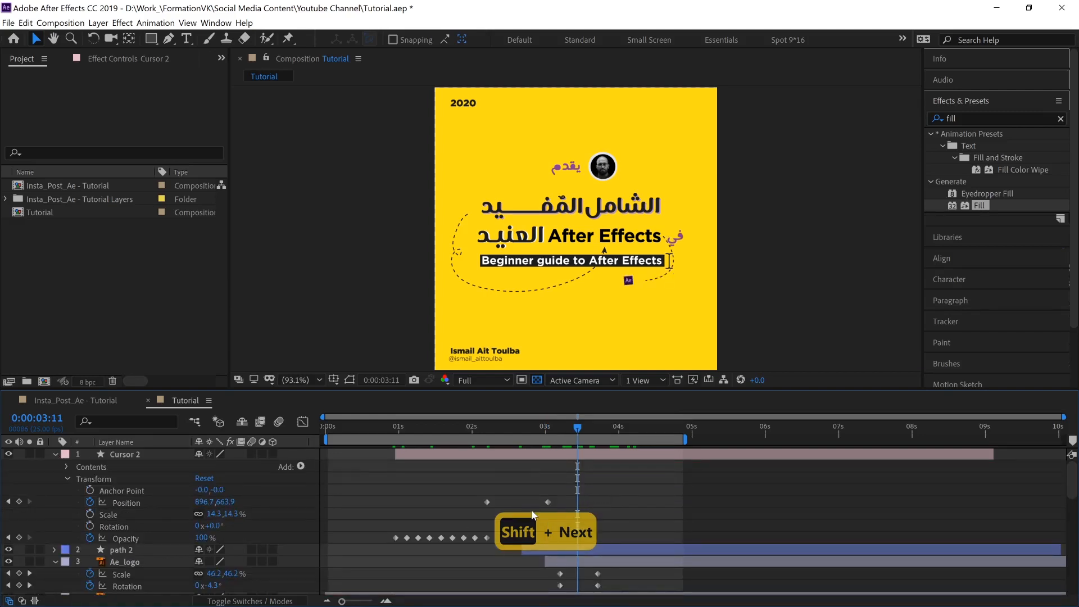
left_click(66, 467)
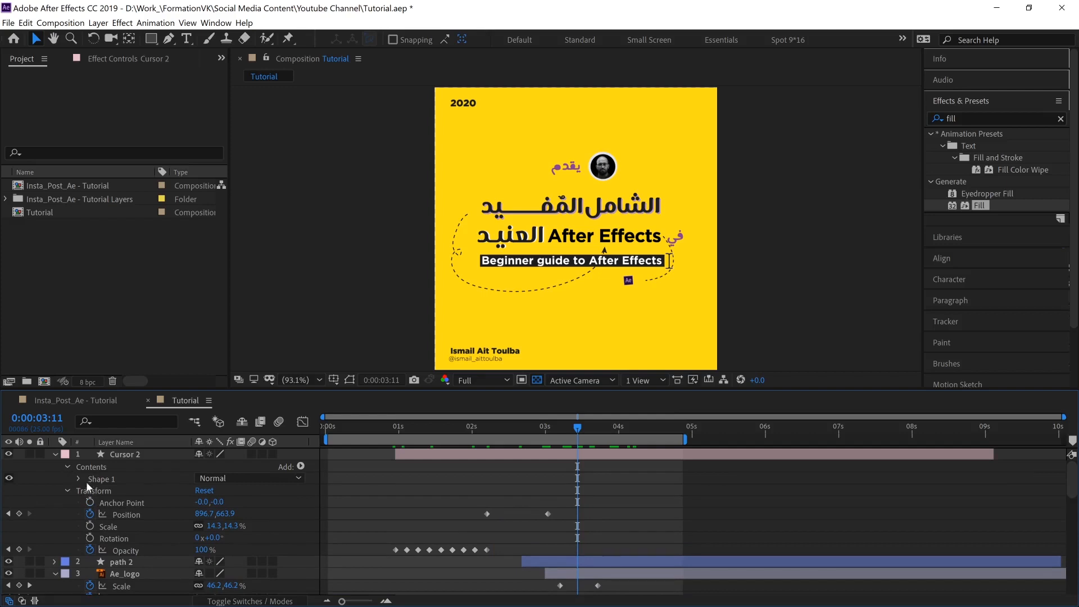
left_click(92, 489)
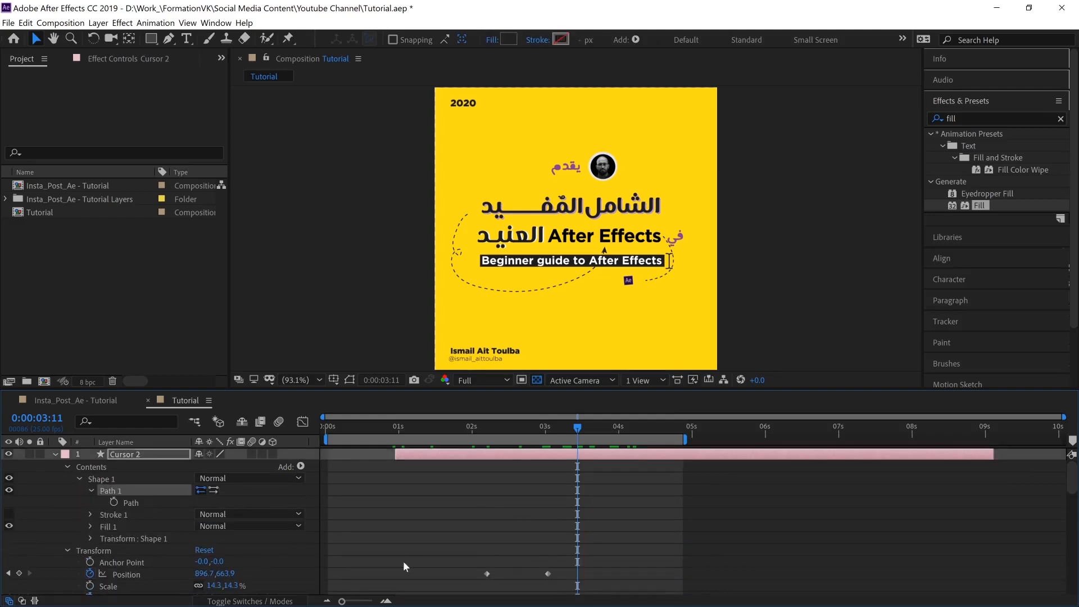
scroll(585, 512, "down", 3)
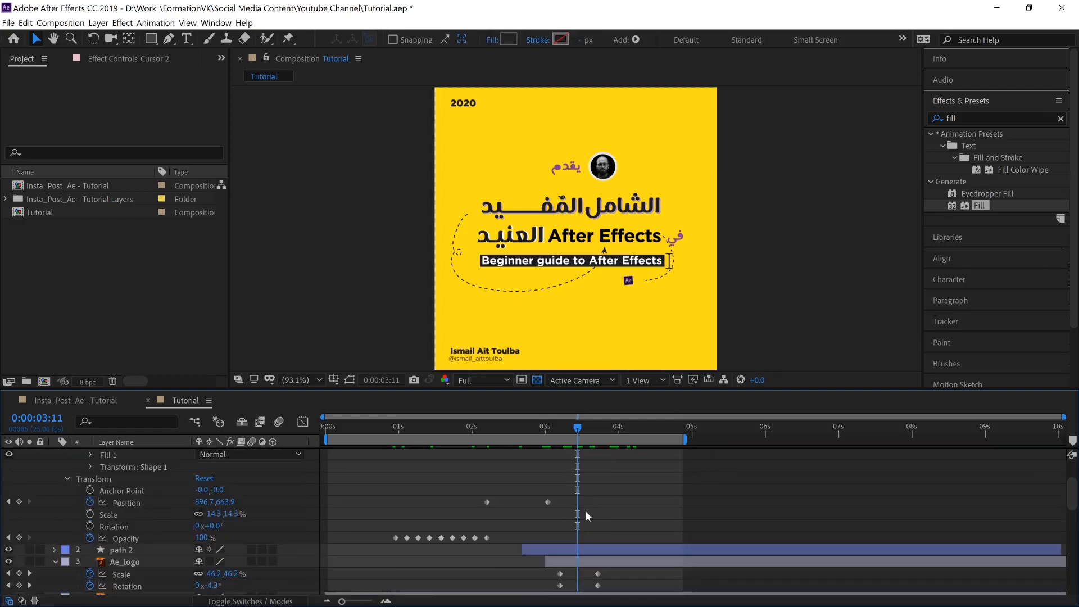
left_click(552, 426)
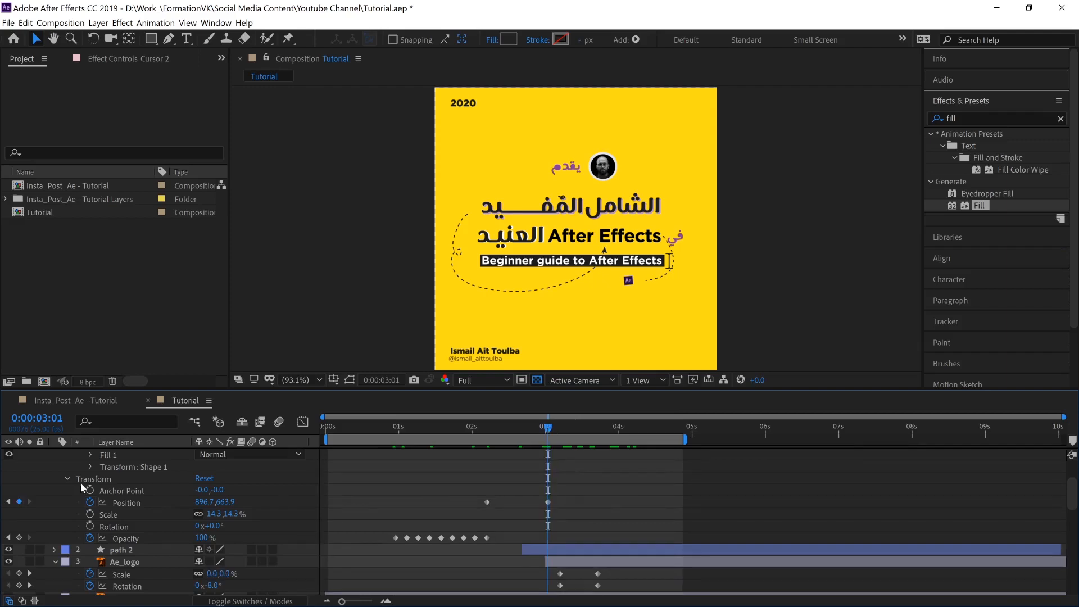
scroll(117, 501, "up", 2)
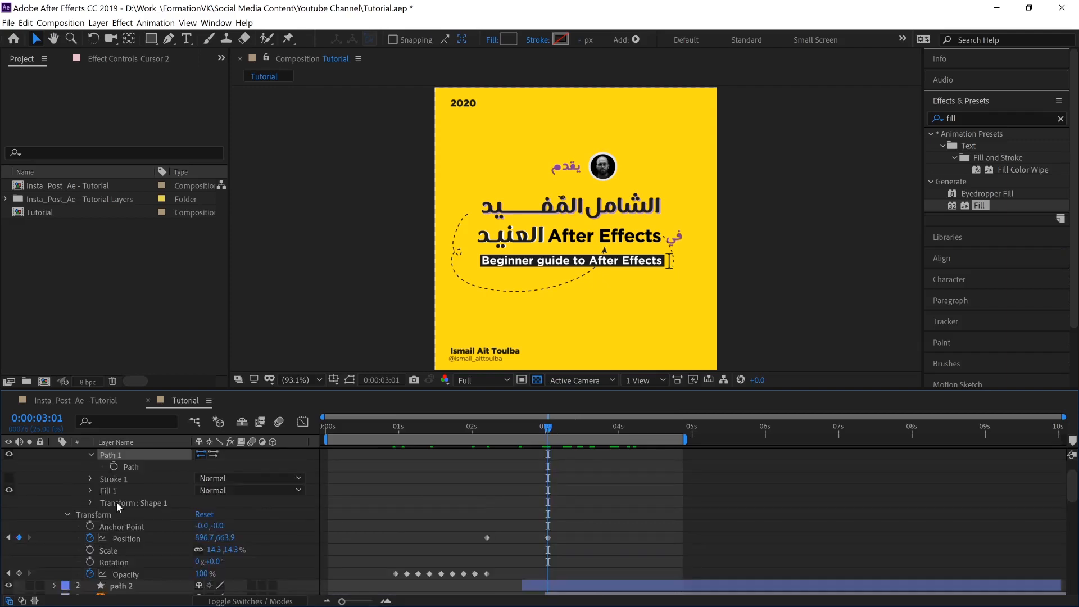
left_click(114, 466)
left_click(577, 430)
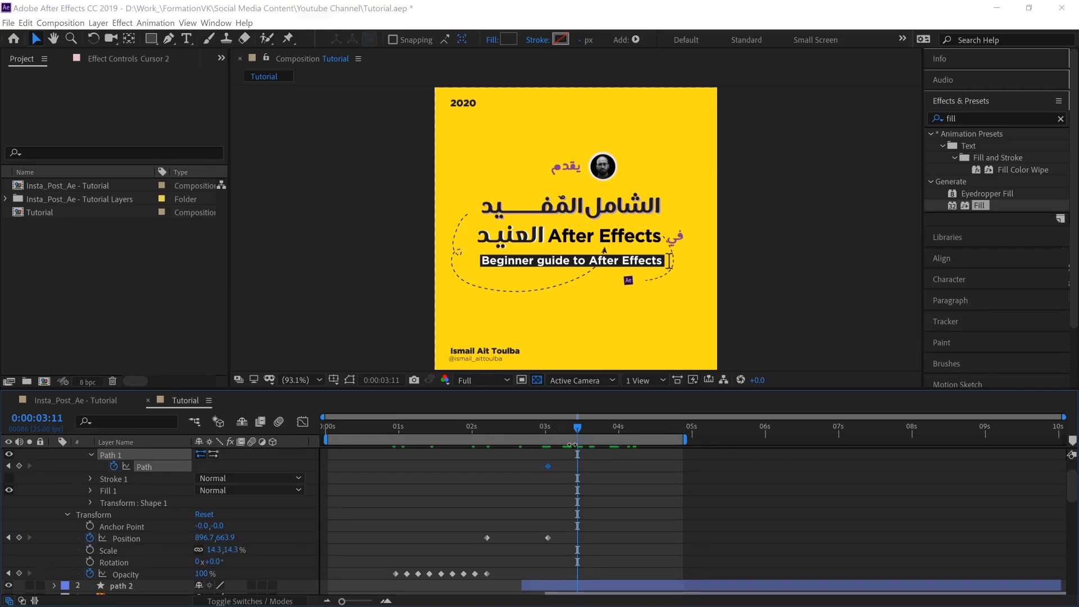
Step: Switch to Illustrator, copy the black arrow path from noun_Cursor_1692870.svg, and close the document and Illustrator
key("alt+Tab")
key("alt+Tab")
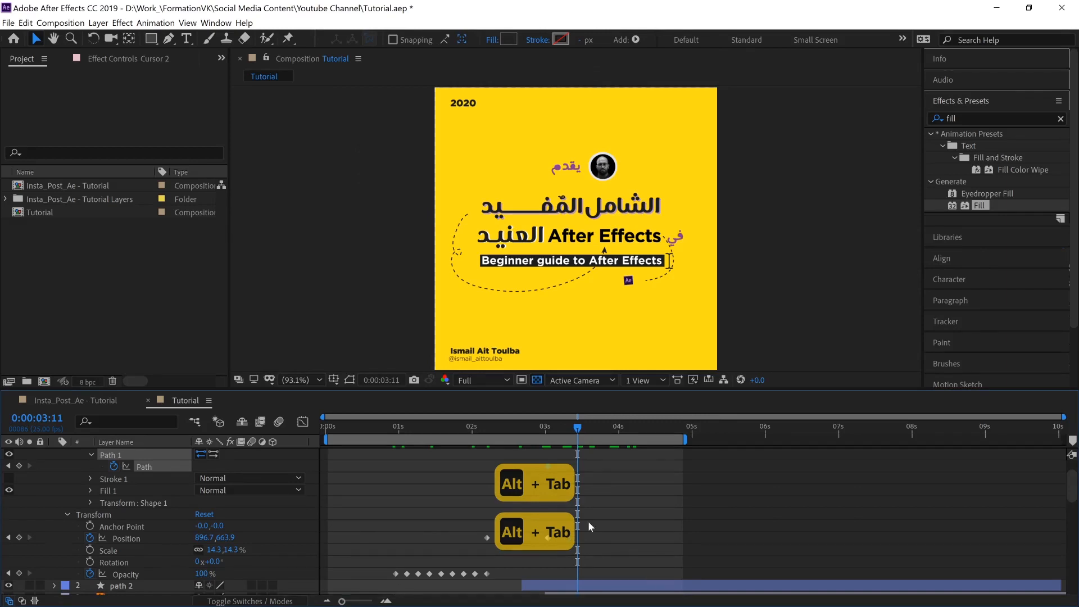
key("alt+Tab")
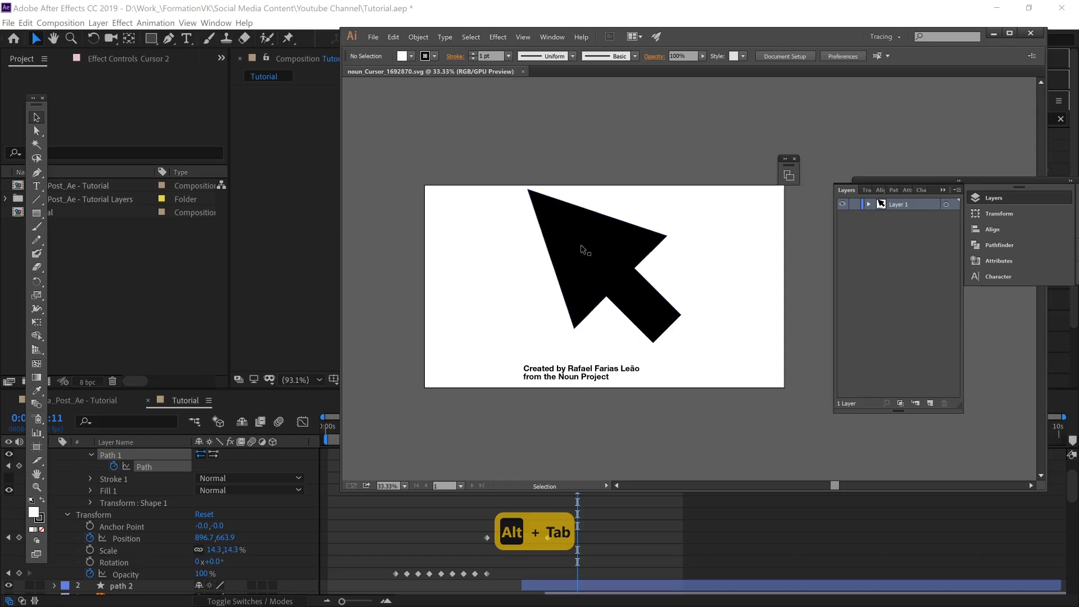
left_click(582, 249)
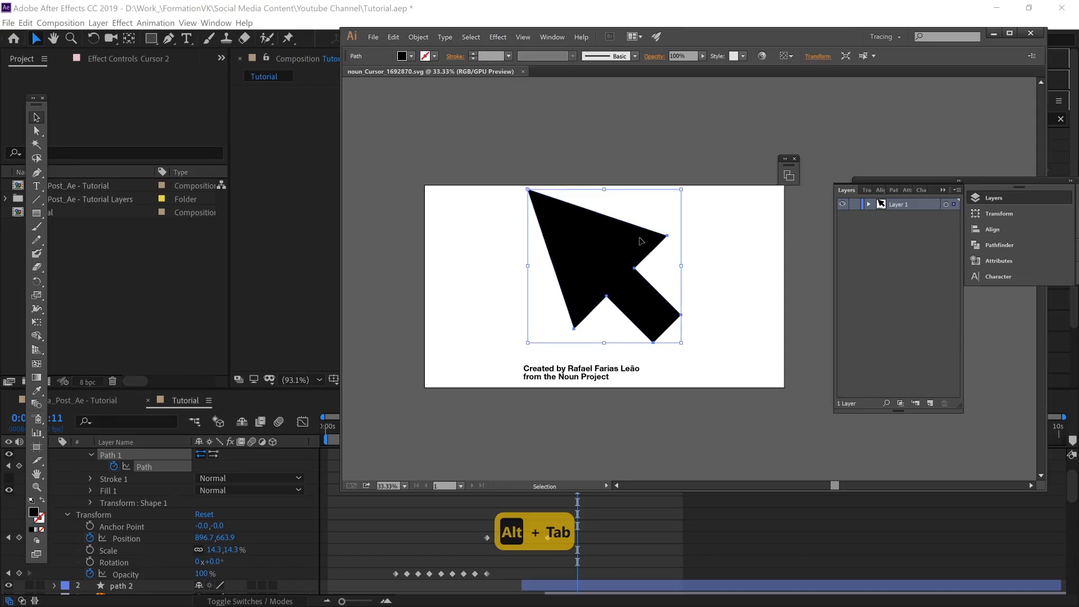
key("ctrl+c")
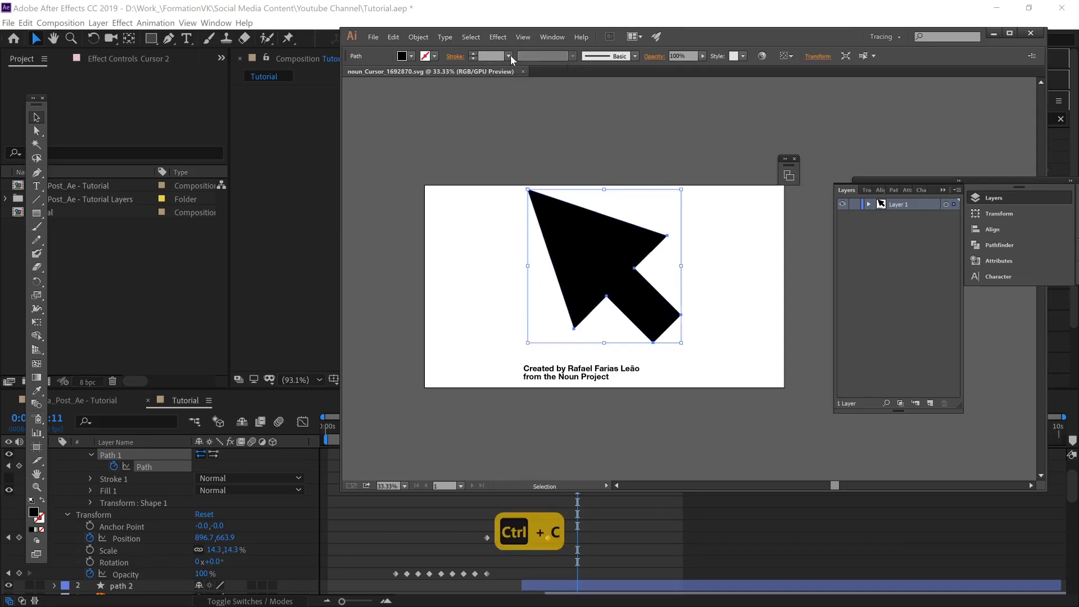
left_click(524, 72)
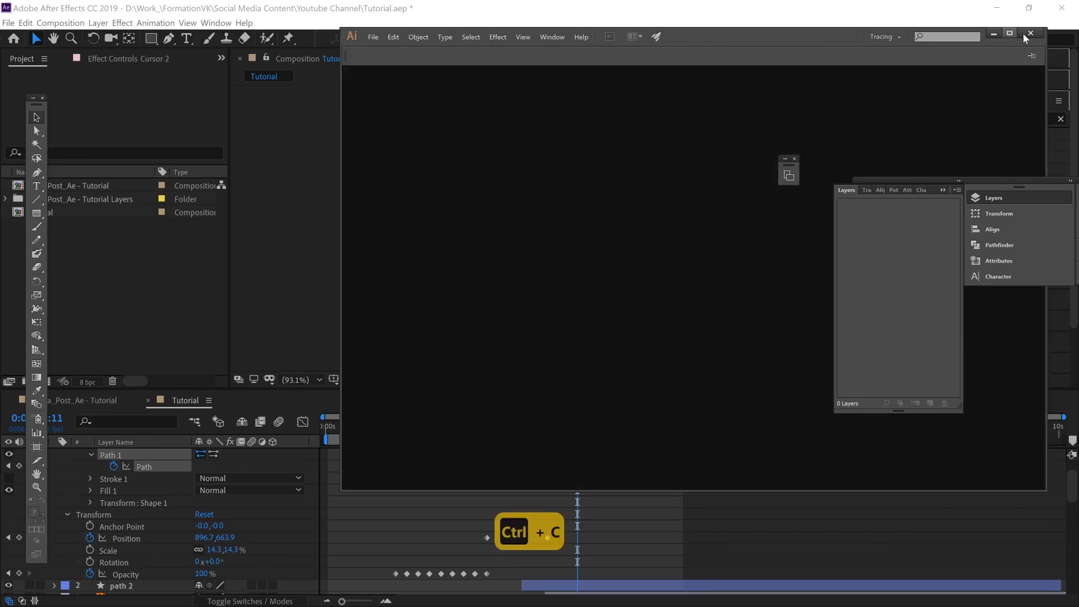
left_click(1028, 33)
left_click(752, 289)
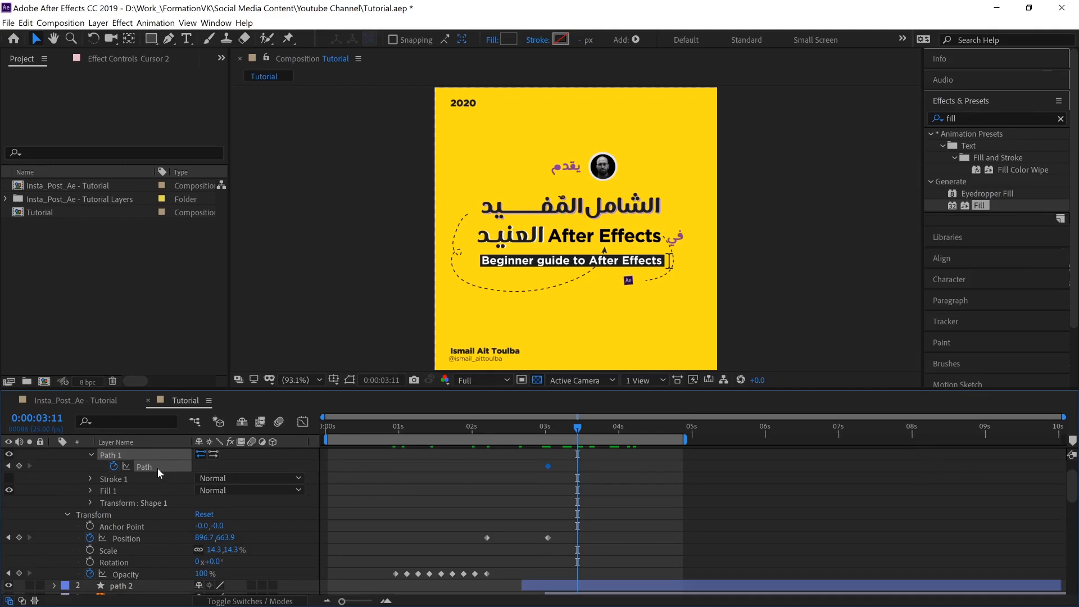
Step: Paste the copied arrow outline into the Path property of Cursor 2 at 0:00:03:11
key("ctrl+v")
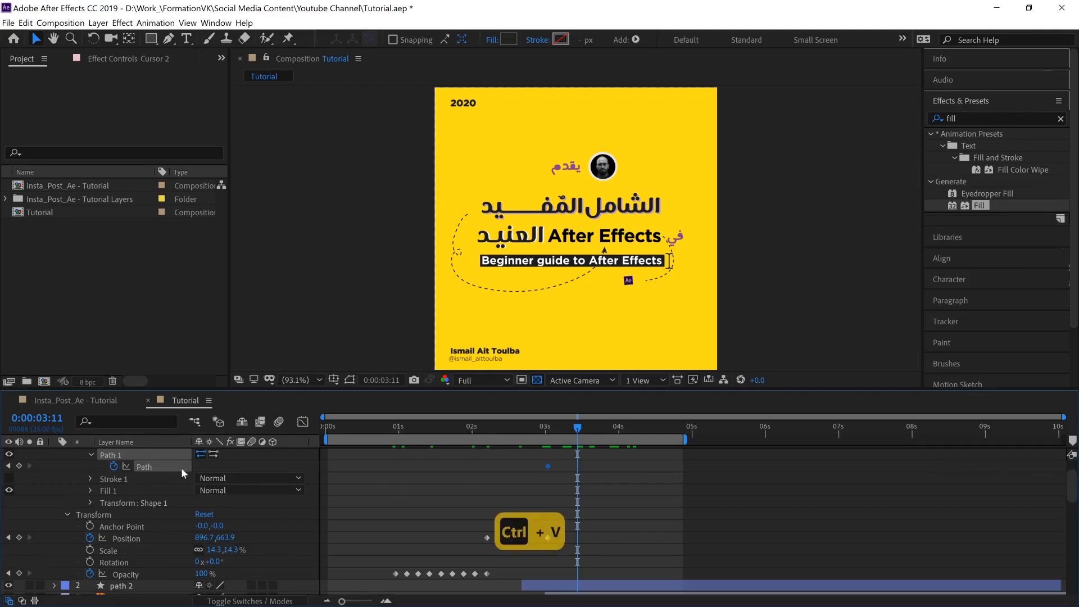
left_click(232, 465)
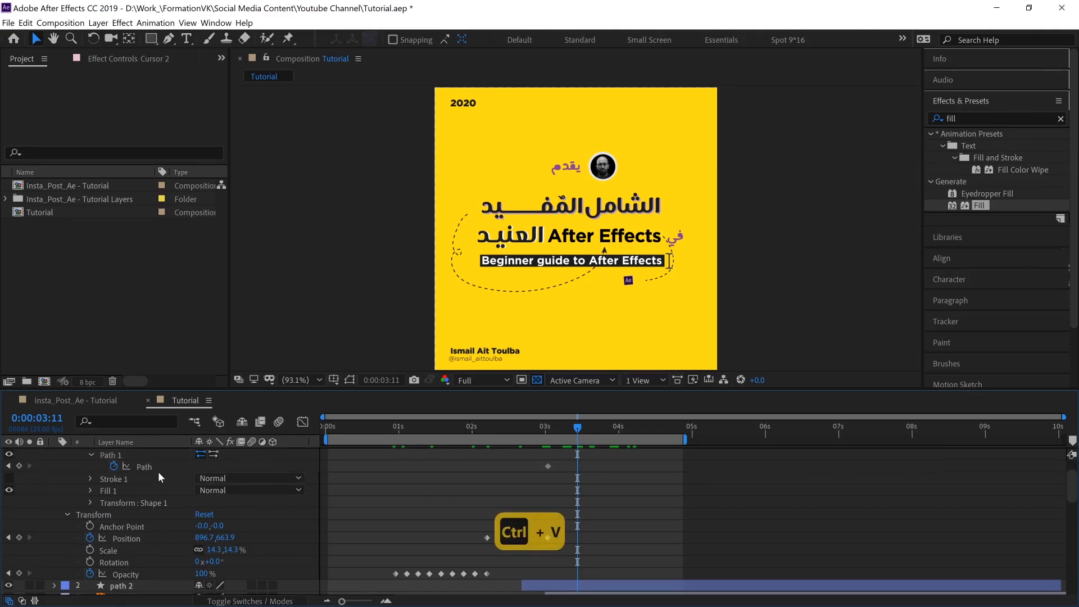
key("ctrl+v")
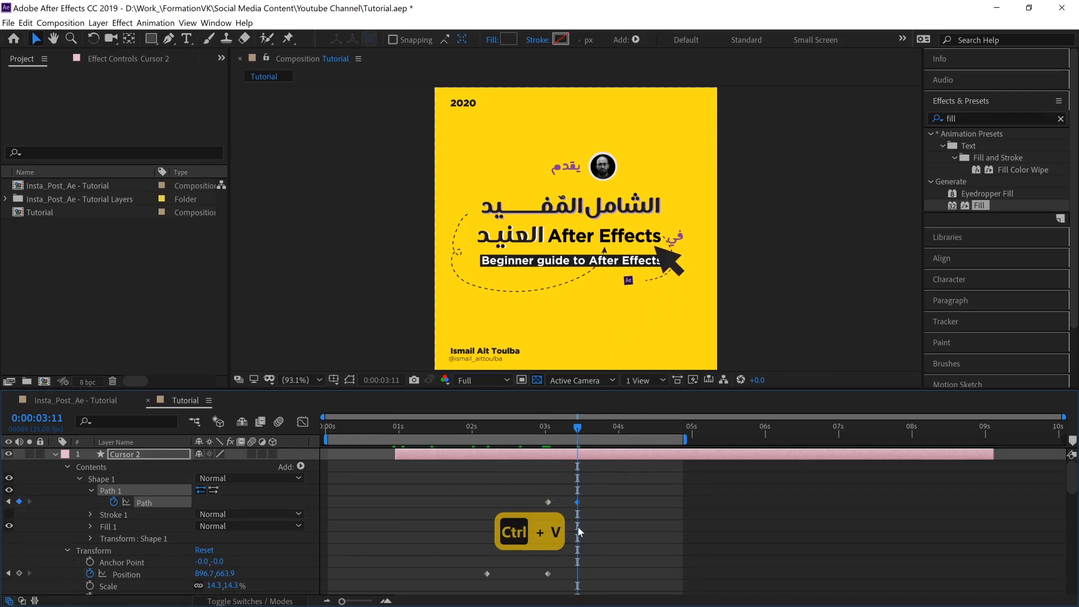
key("alt+Tab")
key("alt+Tab")
left_click(603, 487)
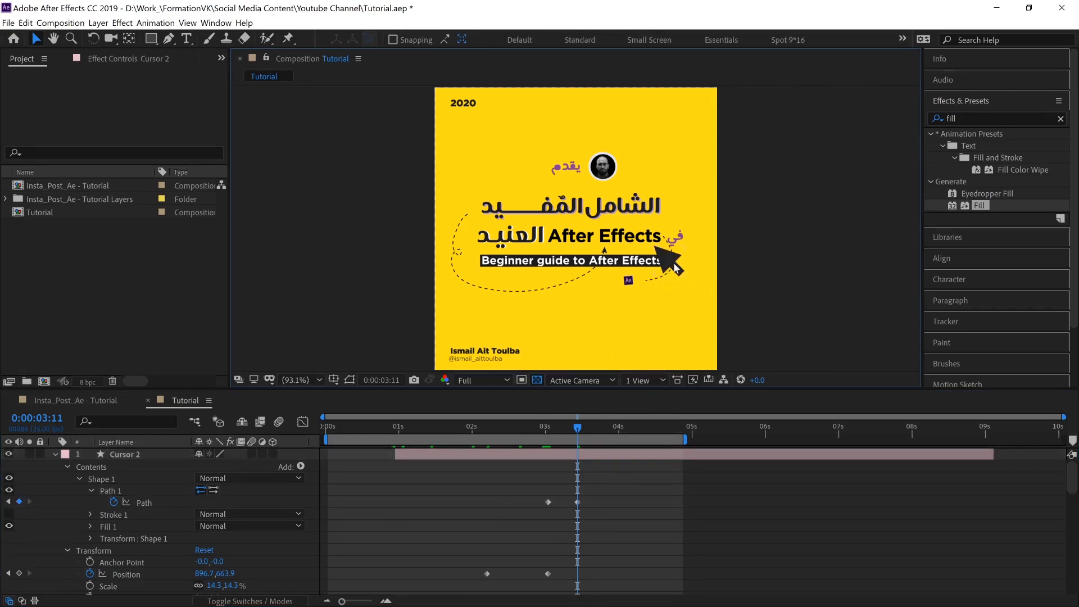
Step: Free-transform the arrow path at 0:00:03:11, scaling it down to about half size so it sits beside the subtitle's end
left_click(576, 503)
scroll(725, 251, "up", 2)
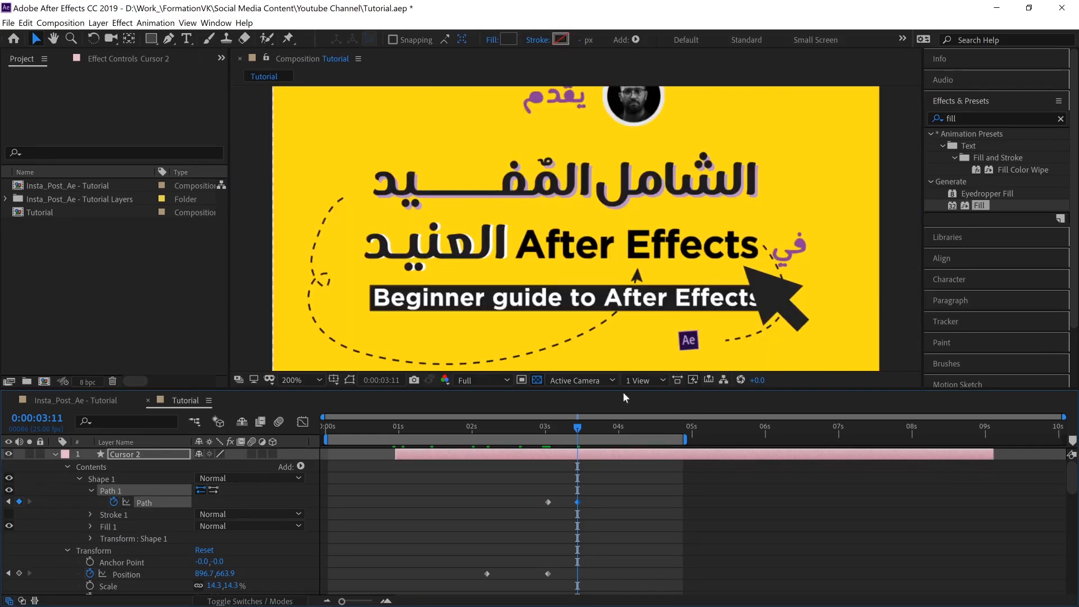
key("ctrl+t")
left_click(349, 380)
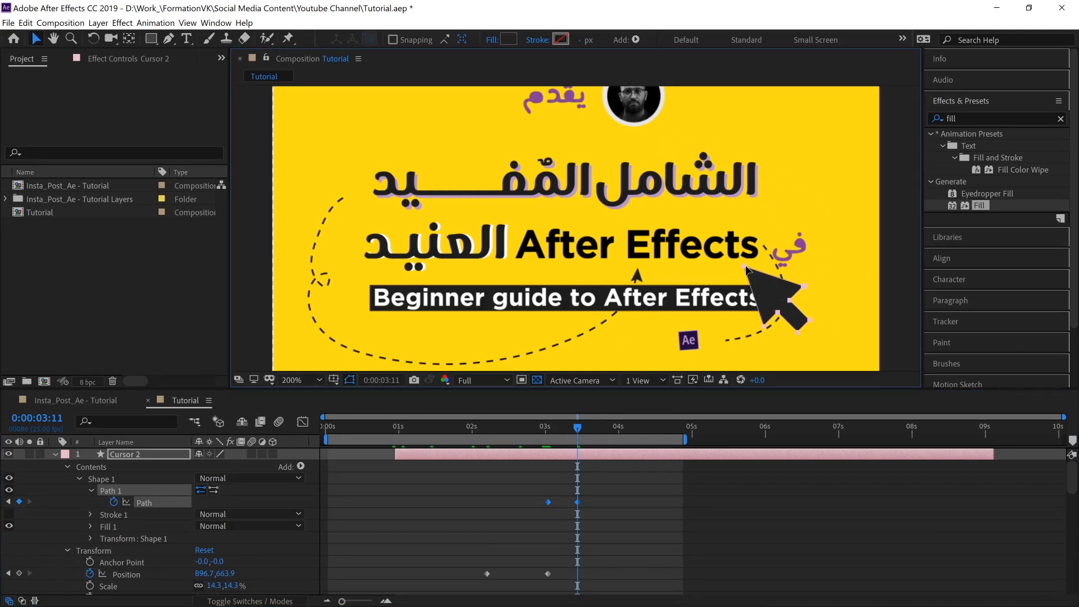
double_click(747, 271)
scroll(809, 294, "up", 1)
key("space")
left_click_drag(807, 352, 528, 234)
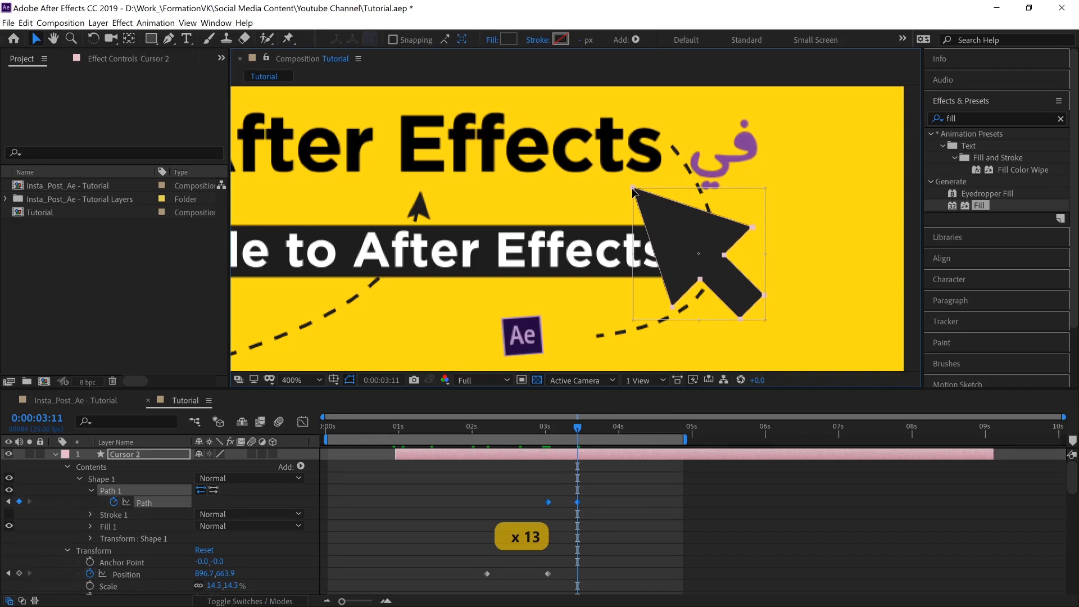
left_click_drag(629, 185, 695, 240)
key("Return")
key("ctrl+t")
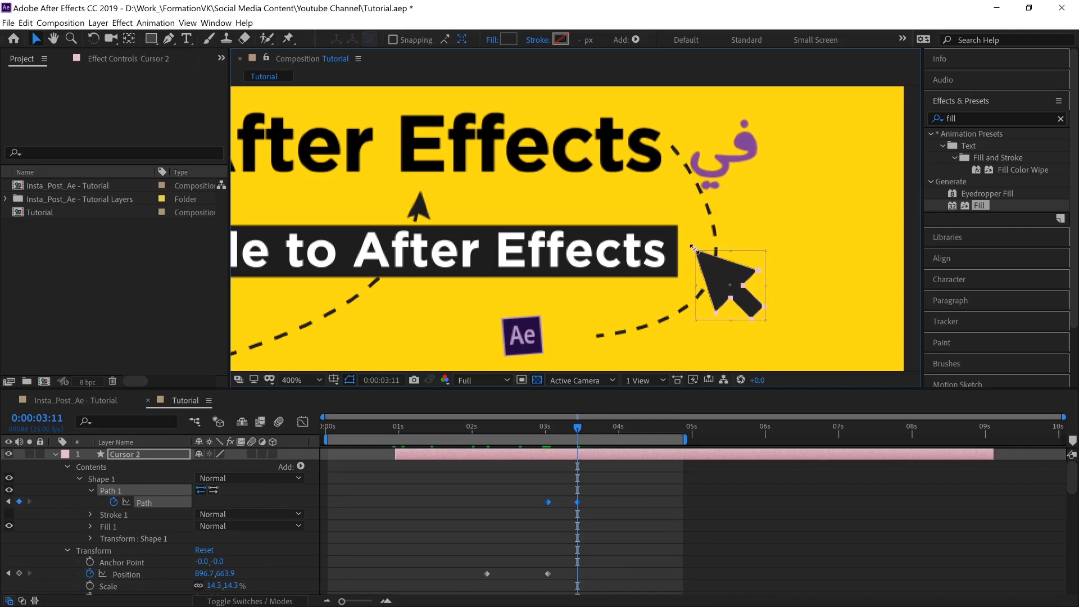
left_click_drag(691, 246, 701, 252)
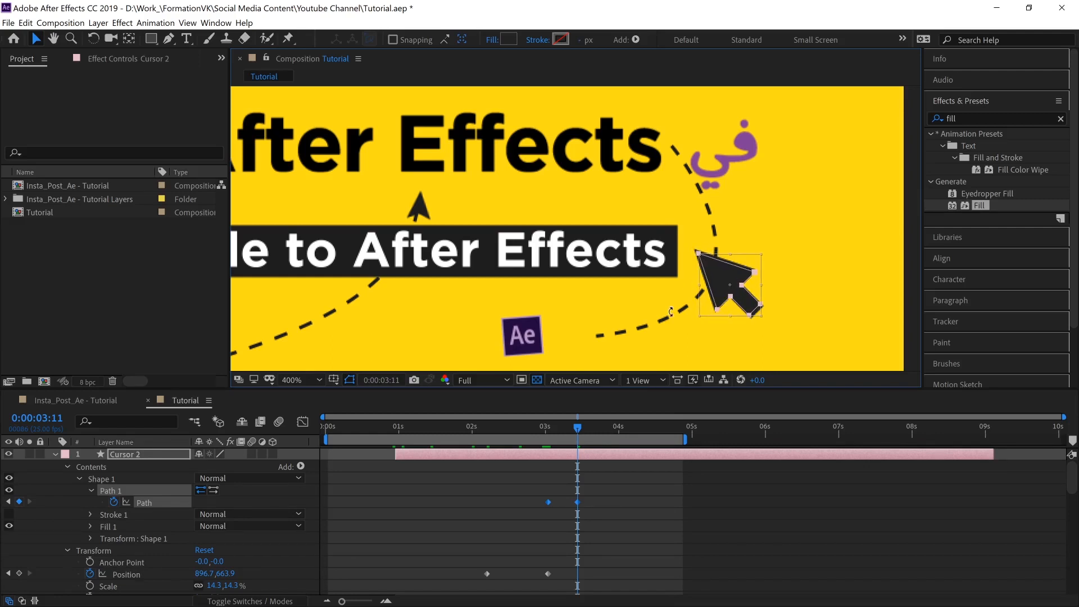
left_click(585, 491)
Step: Compare the path keyframes at 0:00:03:01 and 0:00:03:11, and nudge the arrow path up until its tip meets the subtitle bar's upper edge
left_click(549, 428)
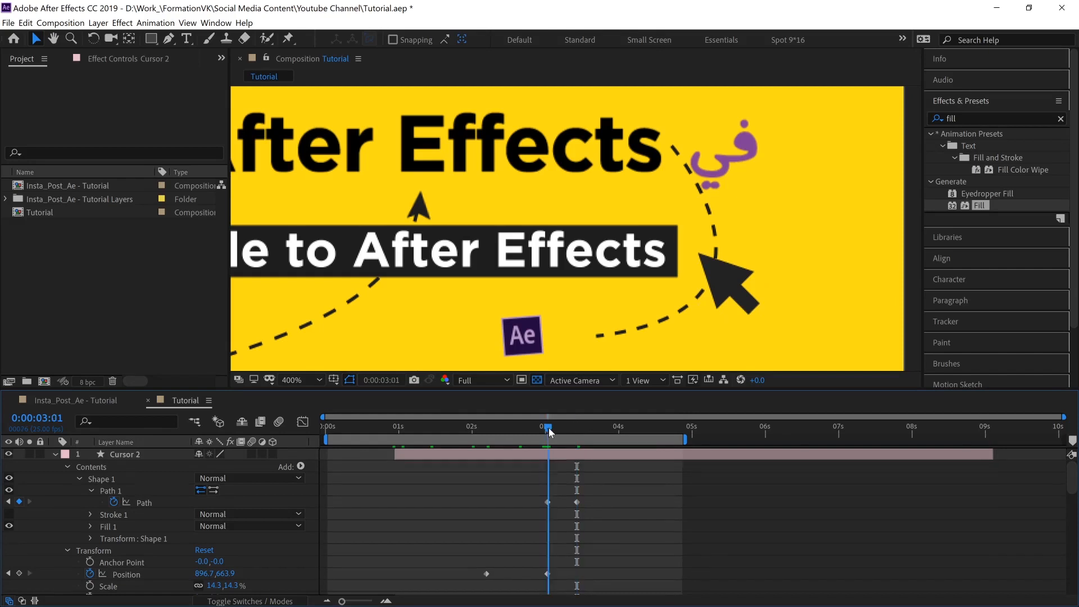
left_click(578, 430)
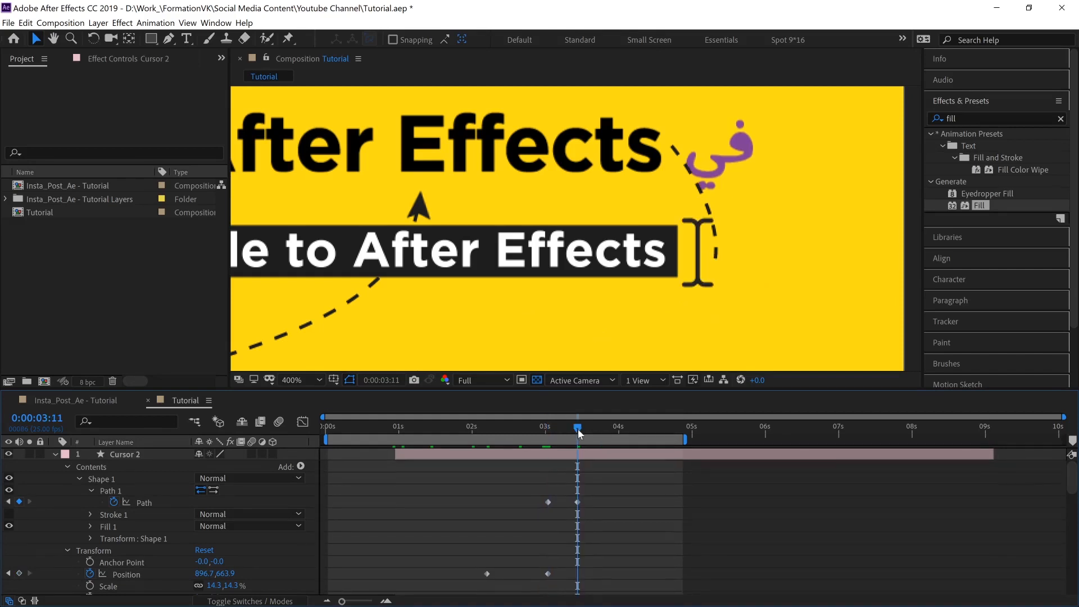
left_click(577, 502)
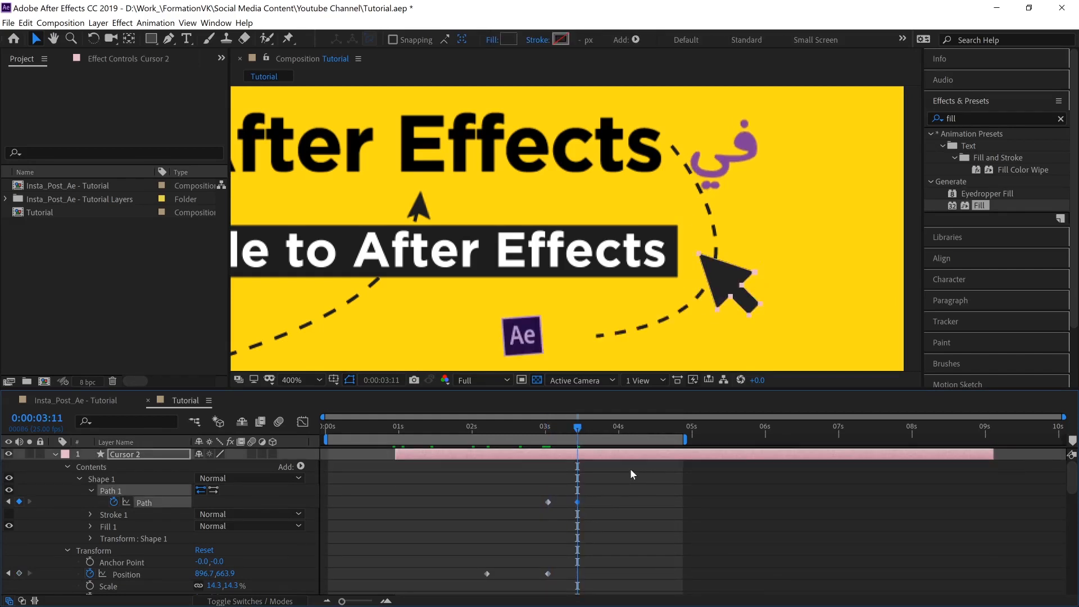
key("shift+Up")
key("shift+Up")
key("shift+Up")
key("shift+Up")
key("shift+Up")
key("shift+Up")
key("shift+Up")
key("shift+Up")
key("shift+Up")
key("shift+Up")
key("shift+Up")
key("shift+Up")
key("shift+Up")
key("shift+Up")
key("shift+Up")
key("shift+Up")
key("shift+Up")
key("shift+Up")
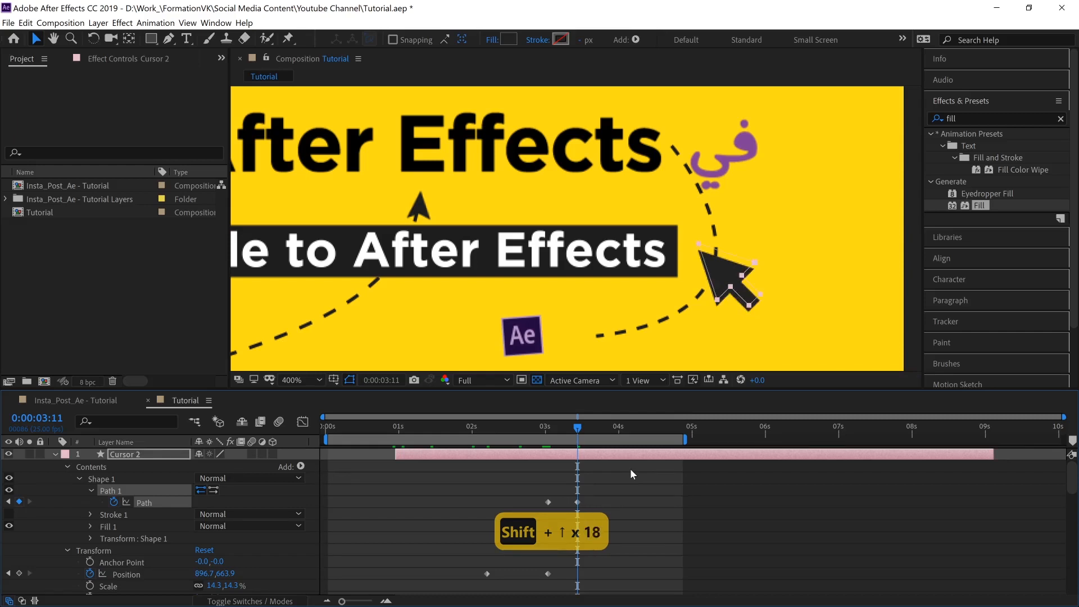
key("shift+Up")
key("shift+Up")
key("shift+Up")
key("shift+Up")
key("shift+Up")
key("shift+Up")
key("shift+Up")
key("shift+Up")
key("shift+Up")
key("shift+Up")
key("shift+Up")
key("shift+Up")
key("shift+Up")
key("shift+Up")
key("shift+Up")
key("shift+Up")
key("shift+Up")
key("shift+Up")
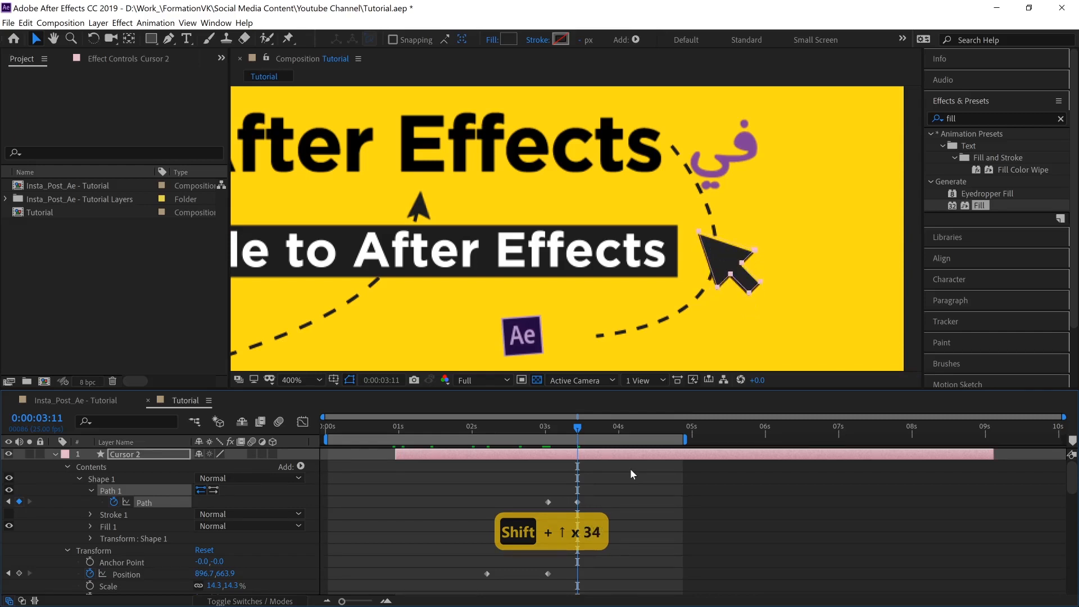
key("shift+Up")
key("shift+Up")
key("shift+Up")
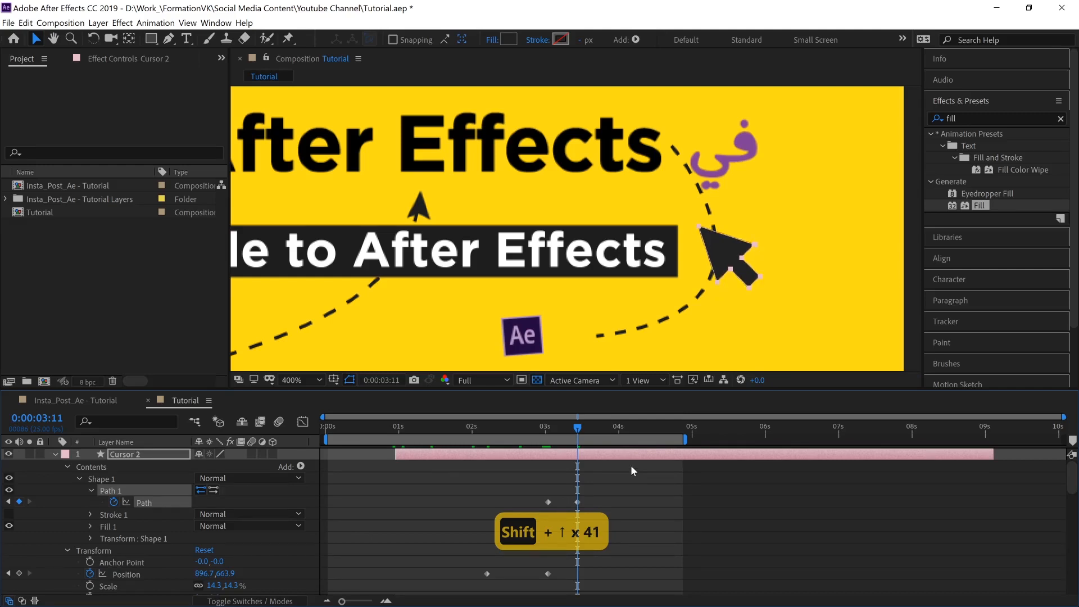
Step: Check the morph from text cursor to arrow between 0:00:03:01 and 0:00:03:11 on an enlarged timeline
left_click(551, 430)
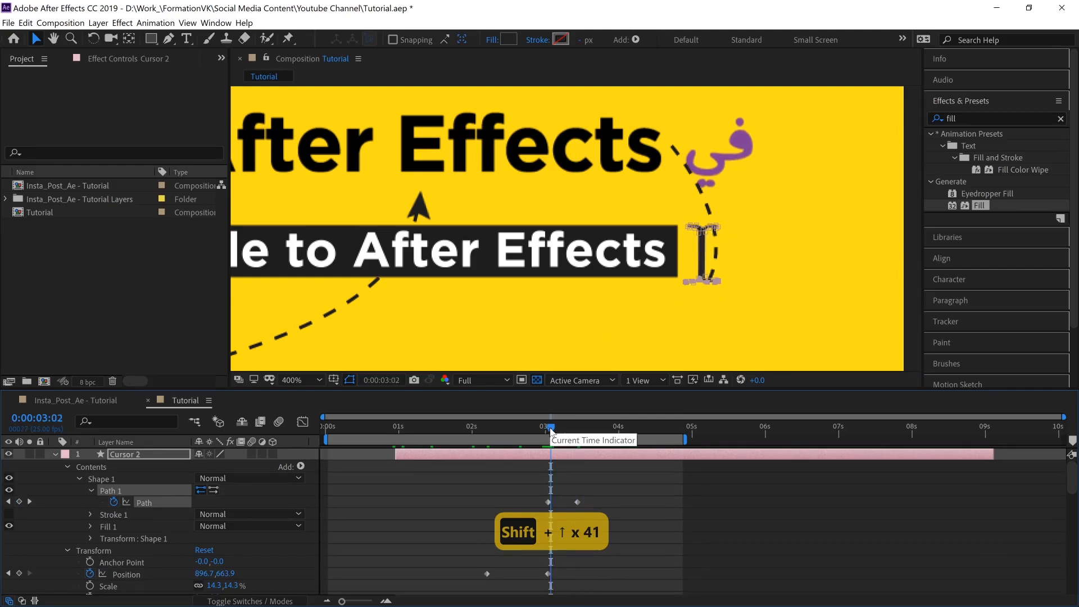
mouse_move(551, 430)
left_mouse_down()
mouse_move(591, 427)
mouse_move(551, 428)
left_mouse_up()
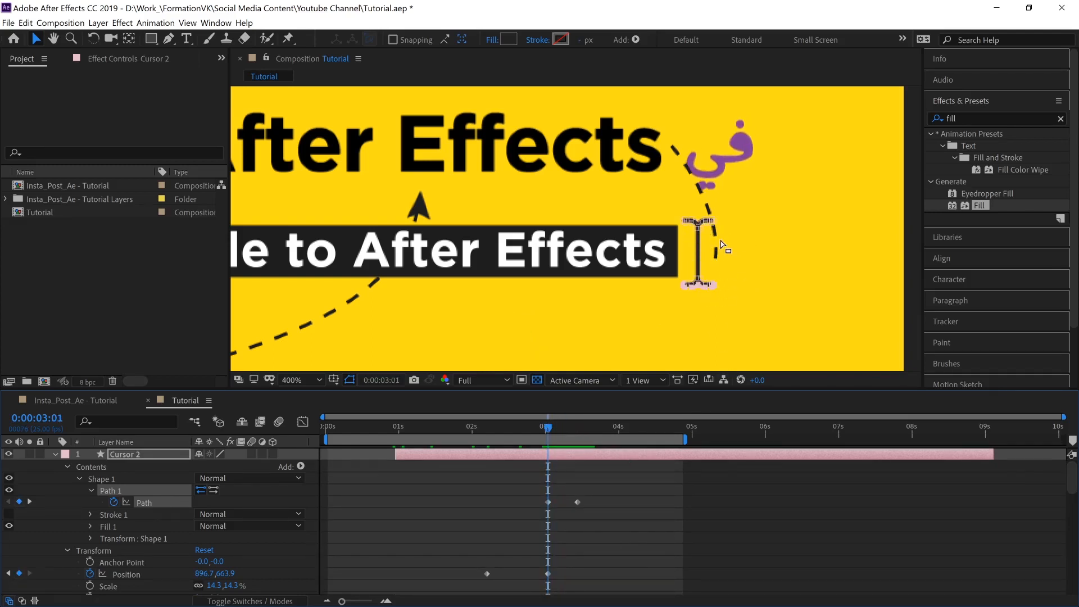
left_click(578, 429)
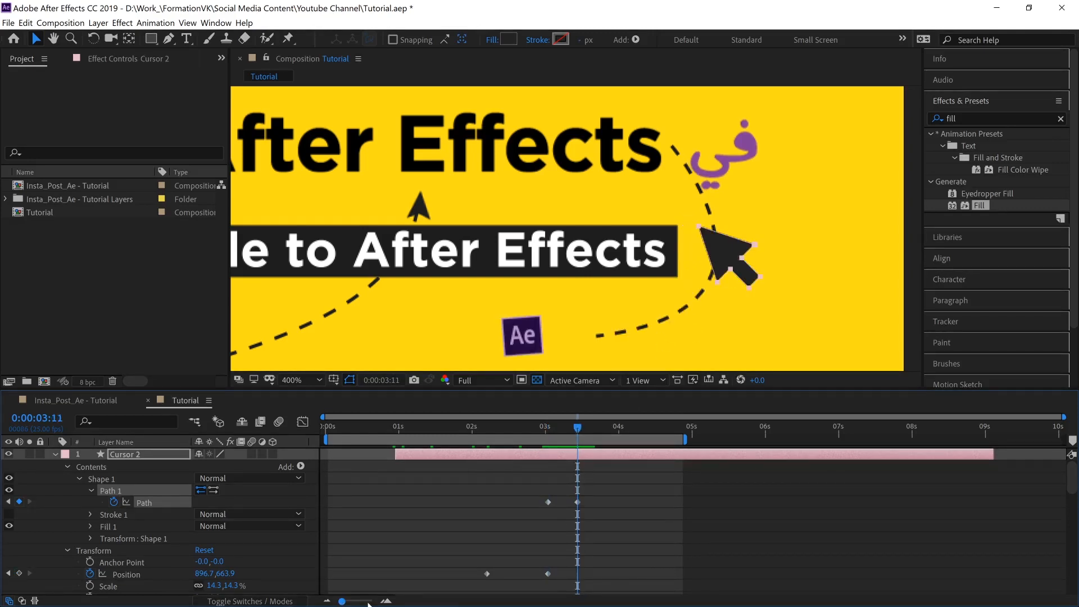
left_click_drag(346, 602, 371, 602)
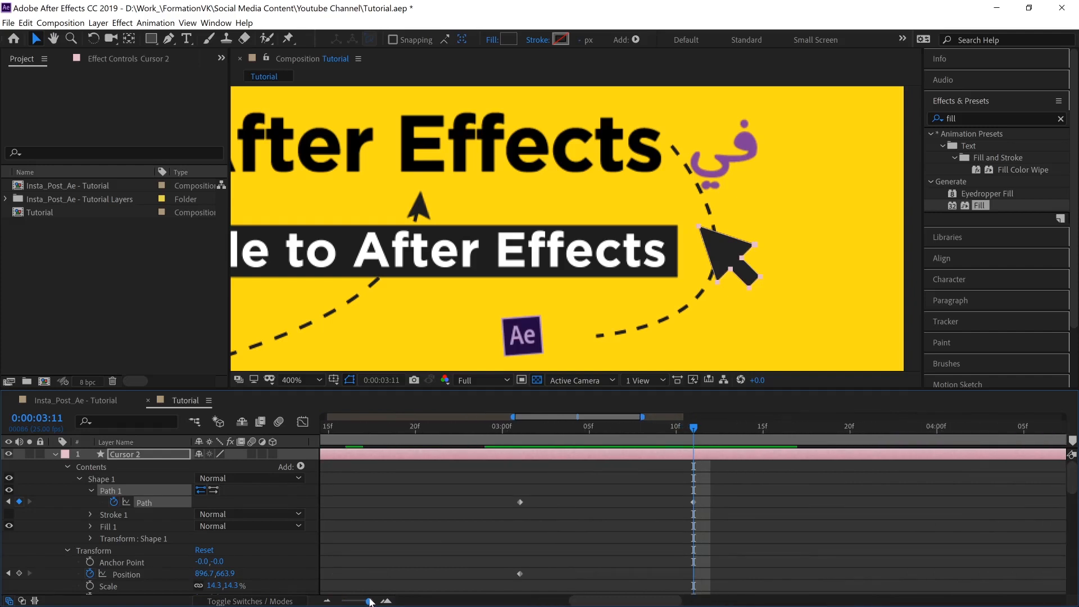
left_click(521, 430)
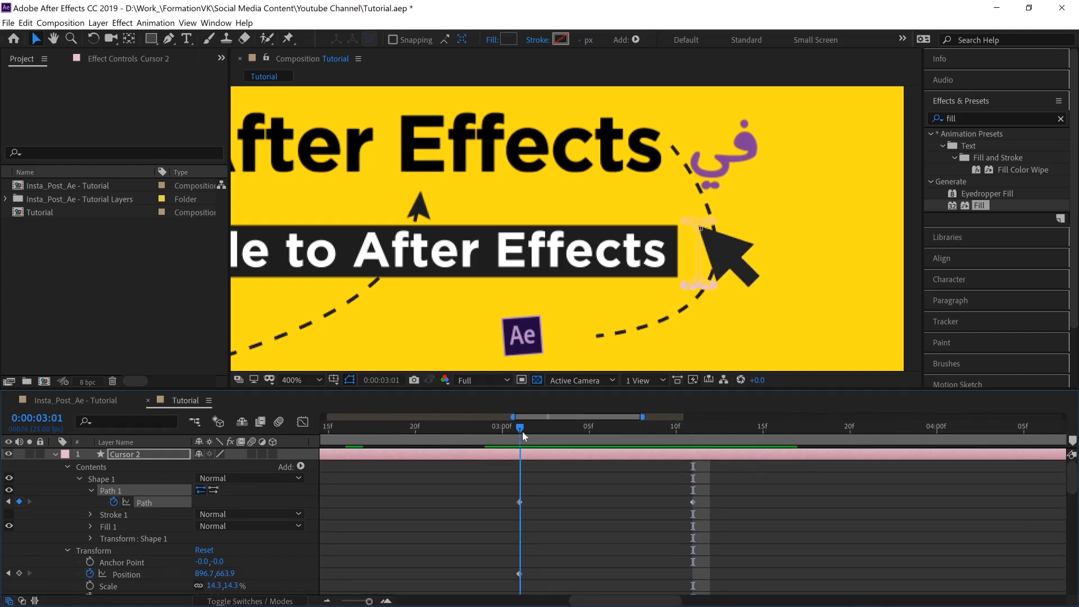
Step: Move Cursor 2's text-cursor Path keyframe to 0:00:03:10, one frame before the arrow keyframe, and check the quick shape switch
key("ctrl+v")
left_click(689, 431)
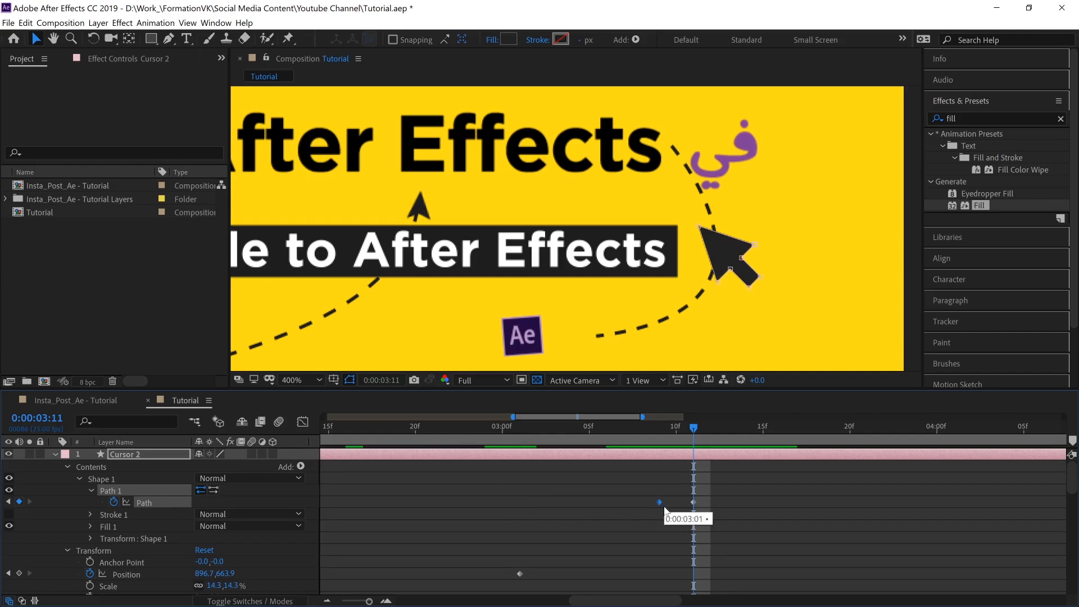
left_click_drag(664, 508, 680, 507)
left_click(677, 427)
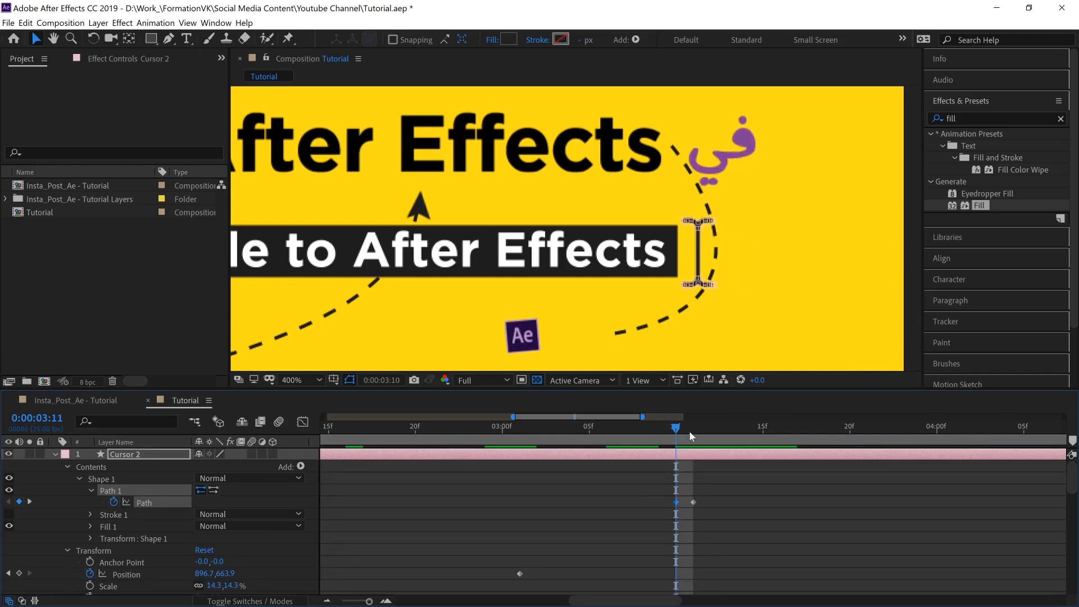
mouse_move(689, 432)
left_mouse_down()
mouse_move(670, 430)
mouse_move(698, 433)
mouse_move(676, 435)
left_mouse_up()
Step: Hold Cursor 2 beside the subtitle with a Position keyframe at 0:00:03:11, deleting the extra Position keyframe added at 0:00:03:10
left_click_drag(364, 603, 345, 602)
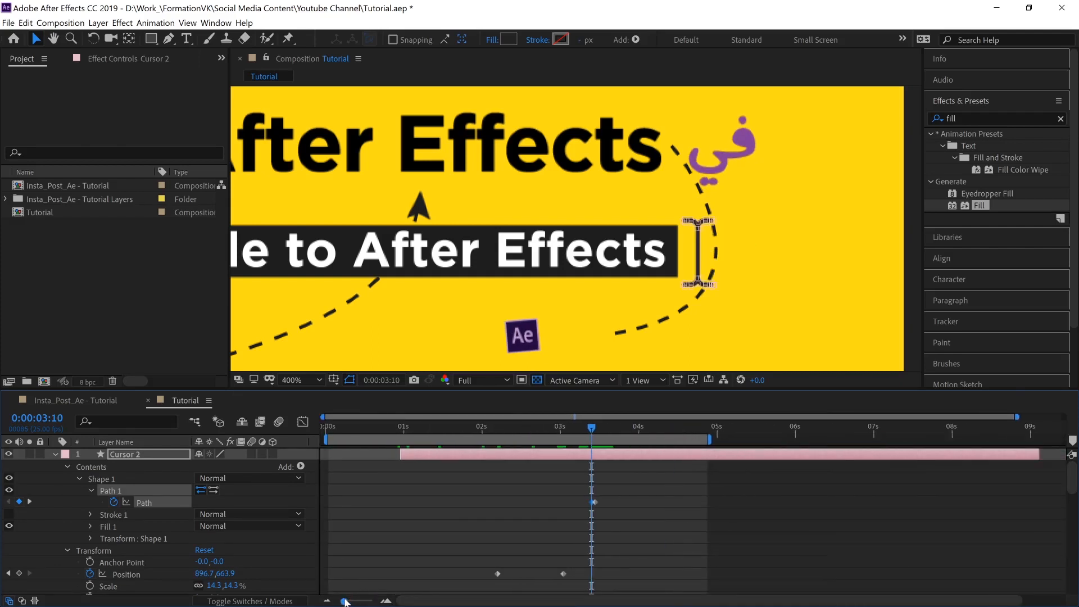
left_click(153, 455)
key("p")
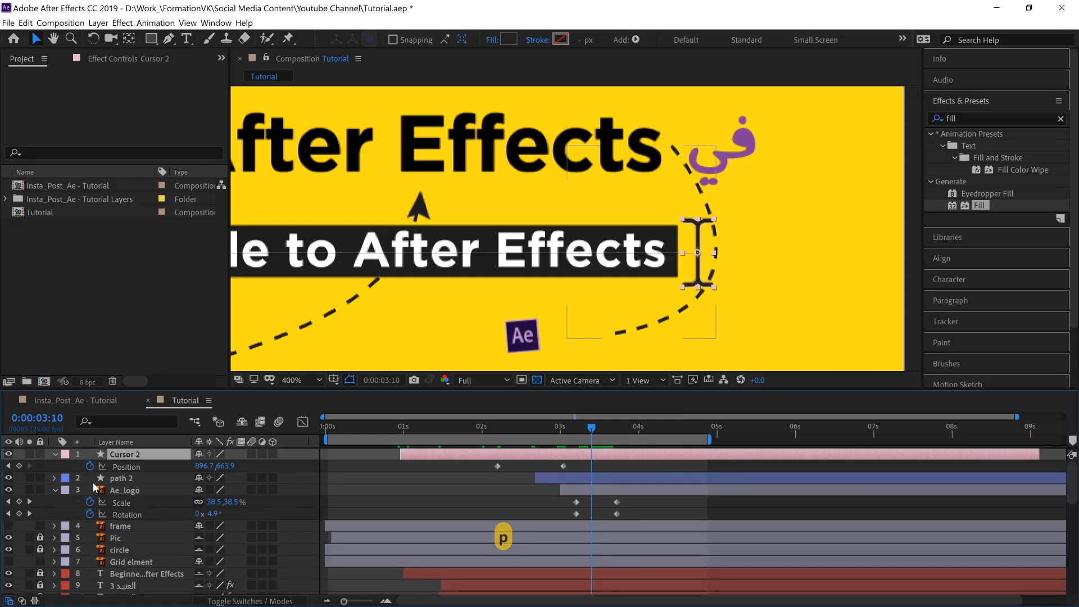
left_click(19, 467)
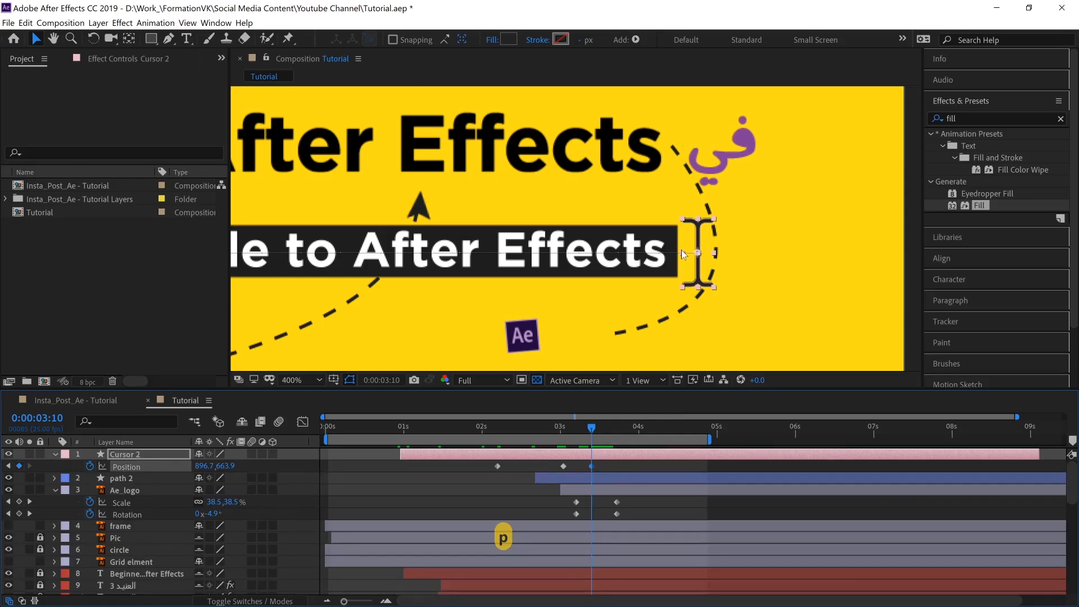
key("u")
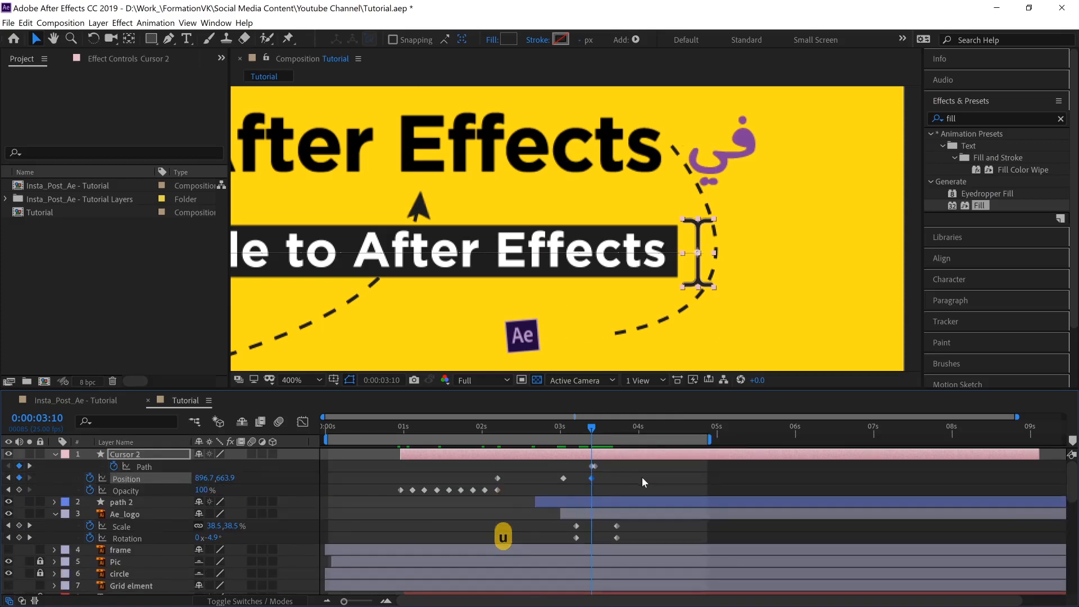
key("Page_Down")
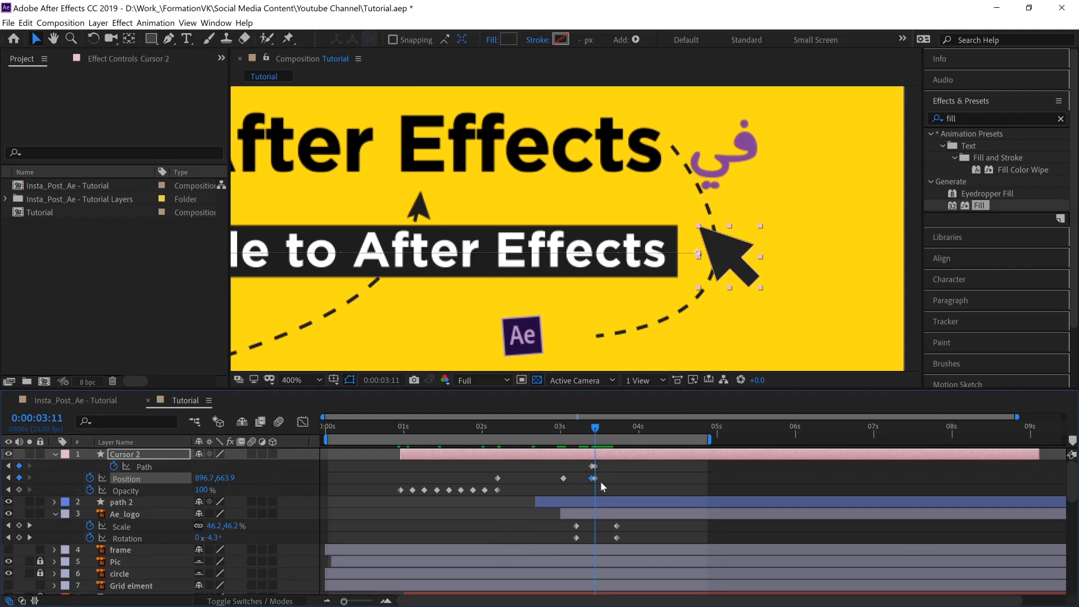
key("BackSpace")
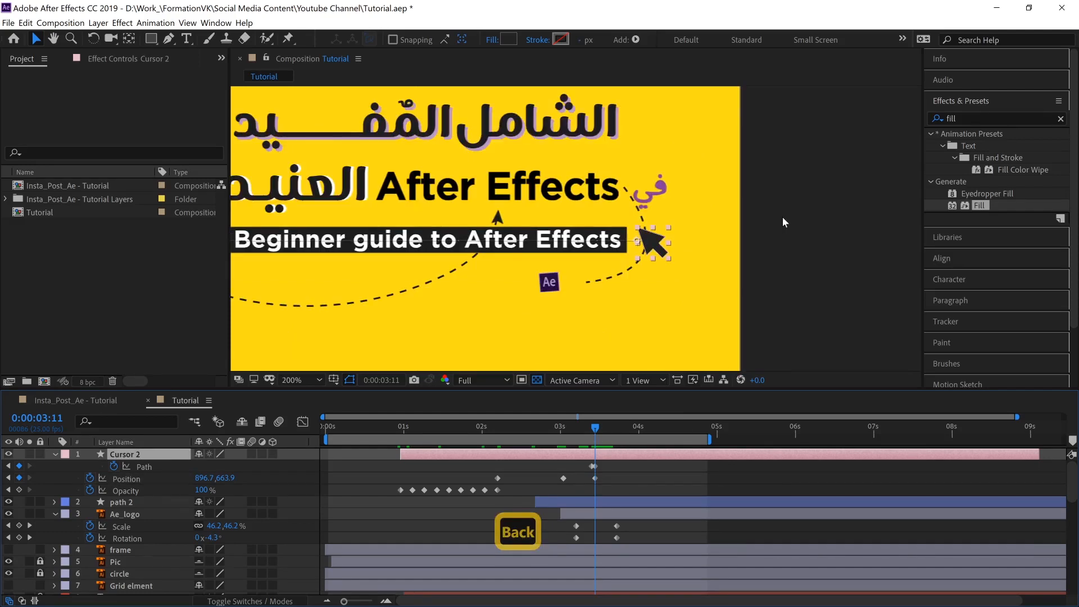
Step: At 0:00:04:06, set Cursor 2's Position to 702.7, 299.9 so the arrow sits beside the portrait
scroll(783, 217, "down", 4)
key("v")
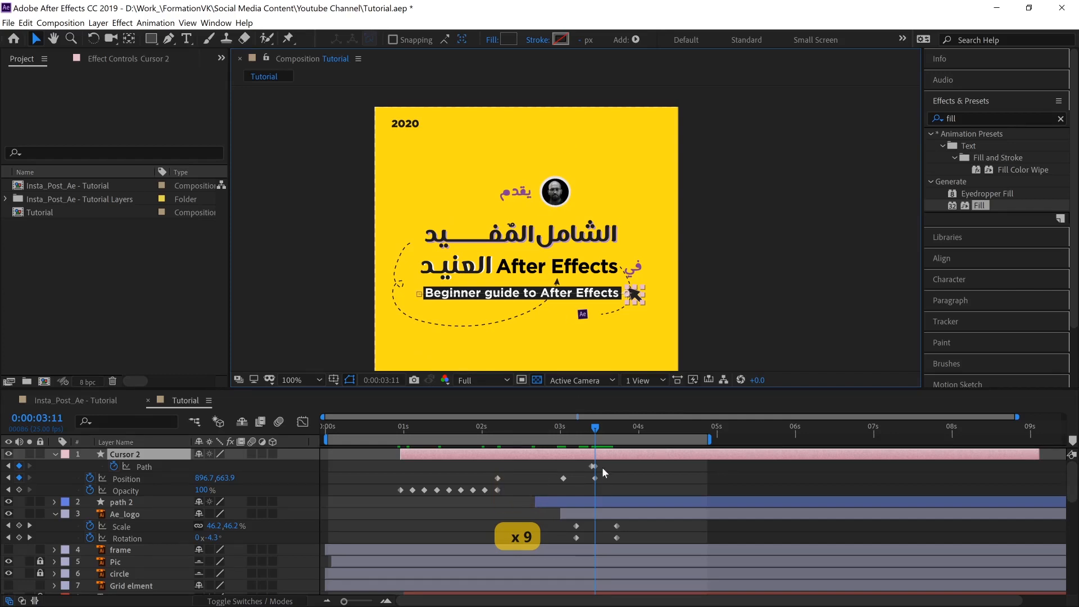
key("shift+Page_Down")
key("shift+Page_Down")
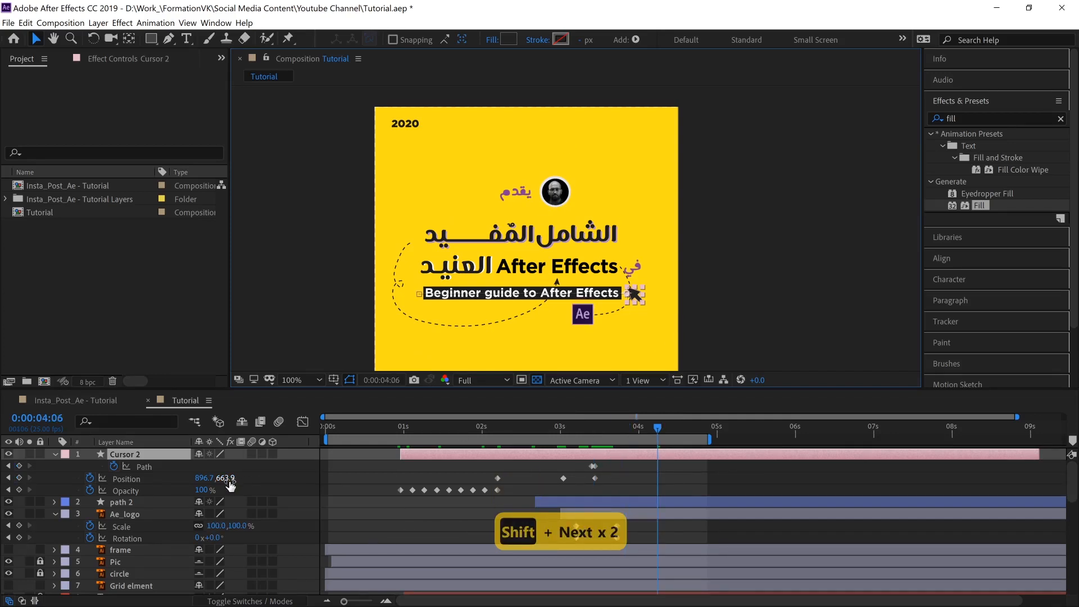
left_click_drag(231, 485, 12, 465)
left_click_drag(204, 478, 60, 467)
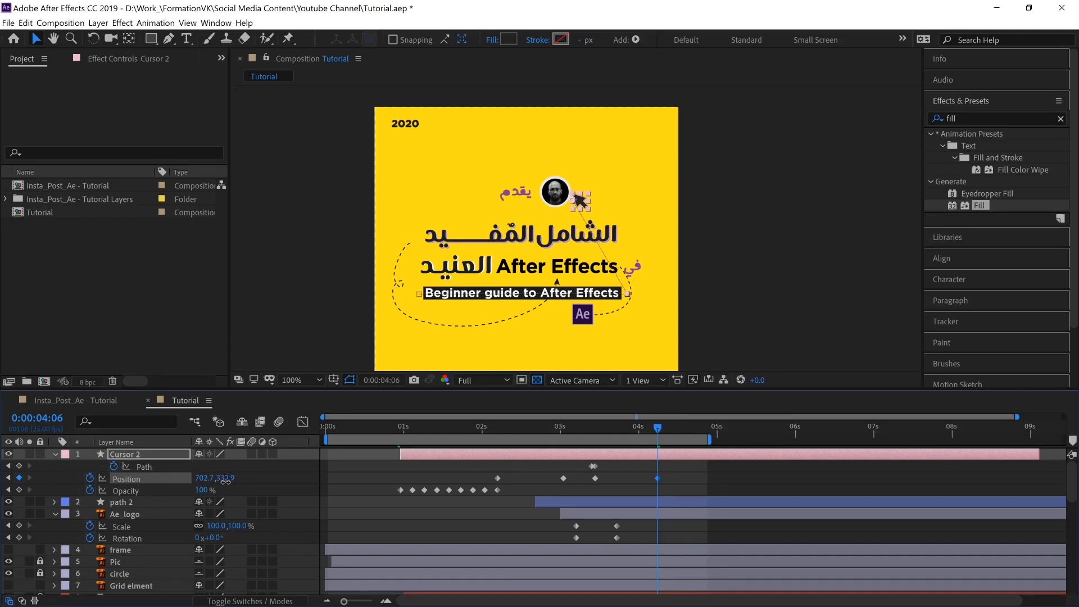
mouse_move(223, 478)
left_mouse_down()
mouse_move(194, 472)
mouse_move(213, 477)
left_mouse_up()
Step: Bend Cursor 2's motion path from the subtitle to the portrait into an outward arc with the Convert Vertex tool, and preview the movement
left_click_drag(167, 41, 217, 90)
key("period")
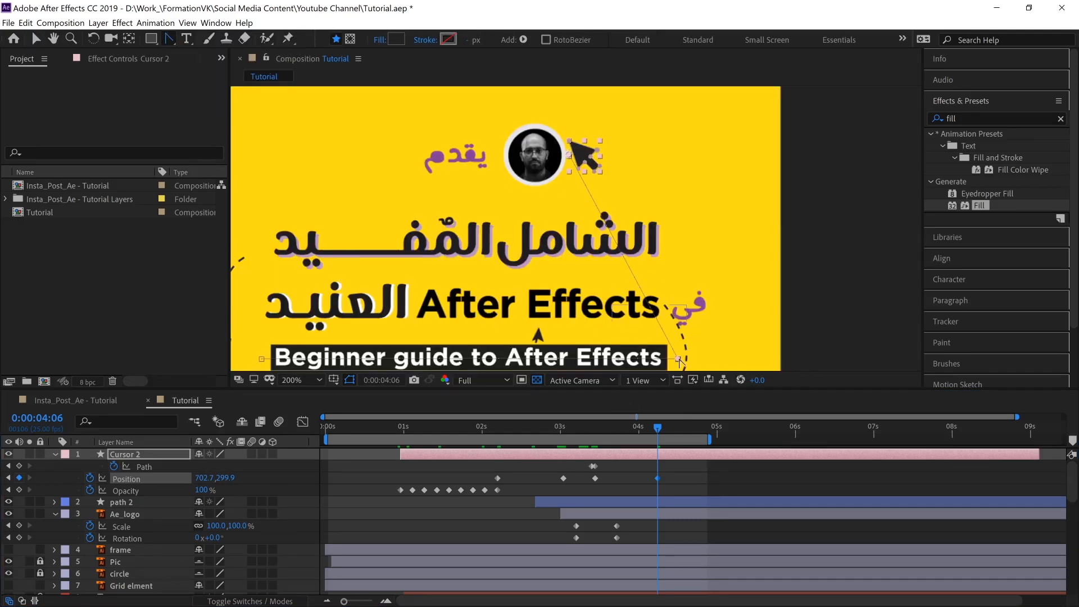
left_click_drag(678, 358, 709, 336)
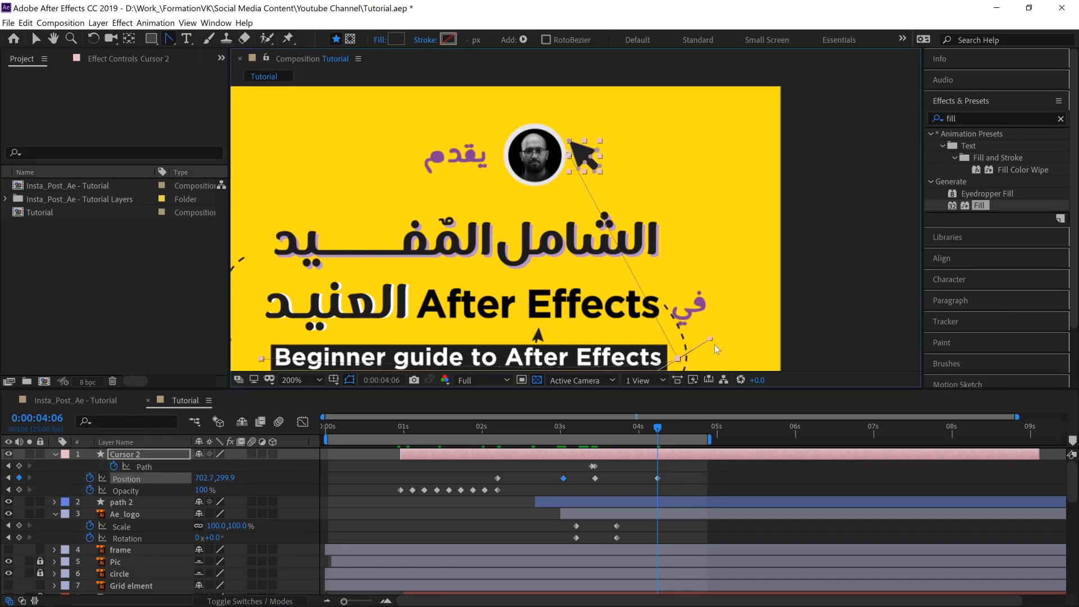
key("ctrl+z")
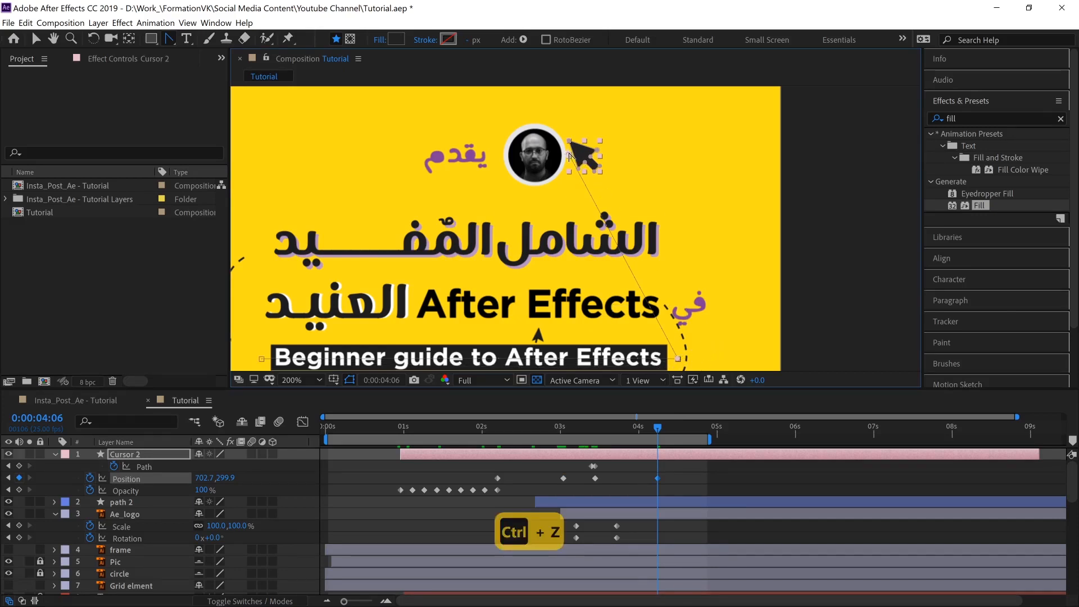
left_click_drag(650, 166, 757, 189)
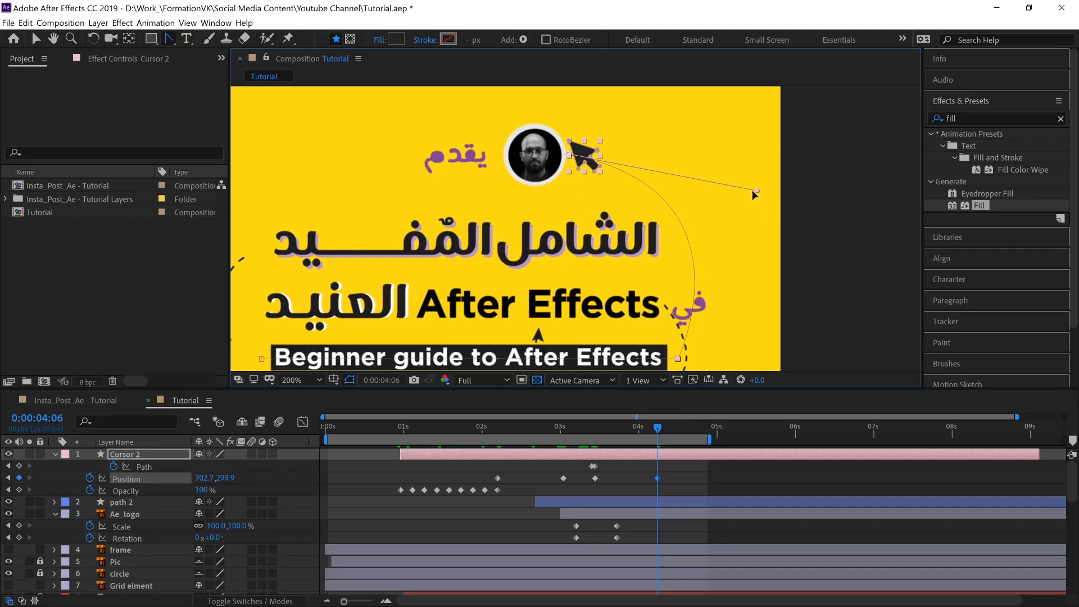
scroll(670, 246, "down", 1)
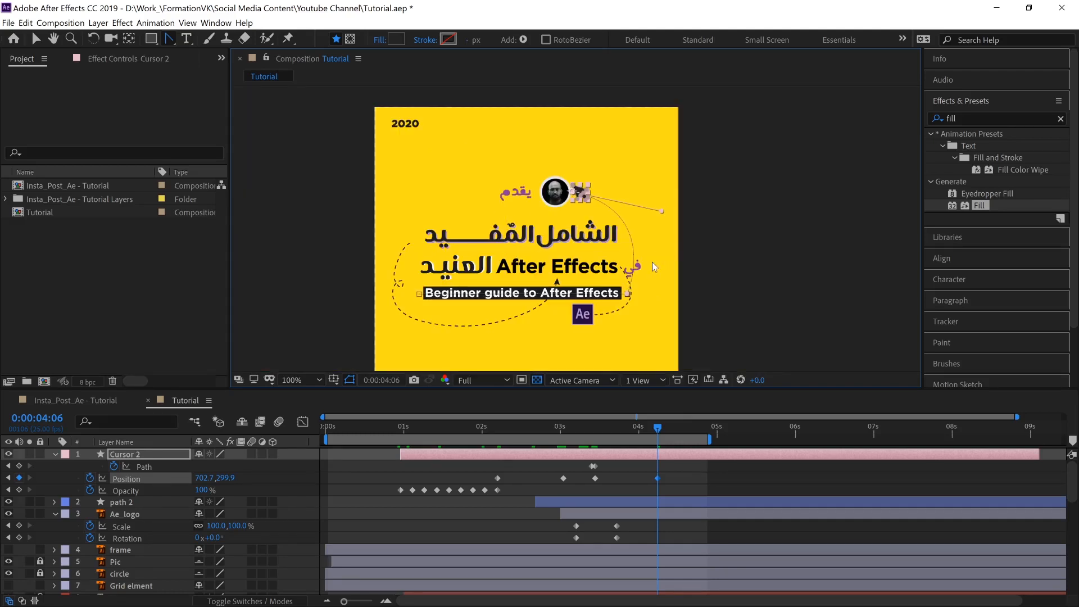
left_click_drag(592, 431, 664, 430)
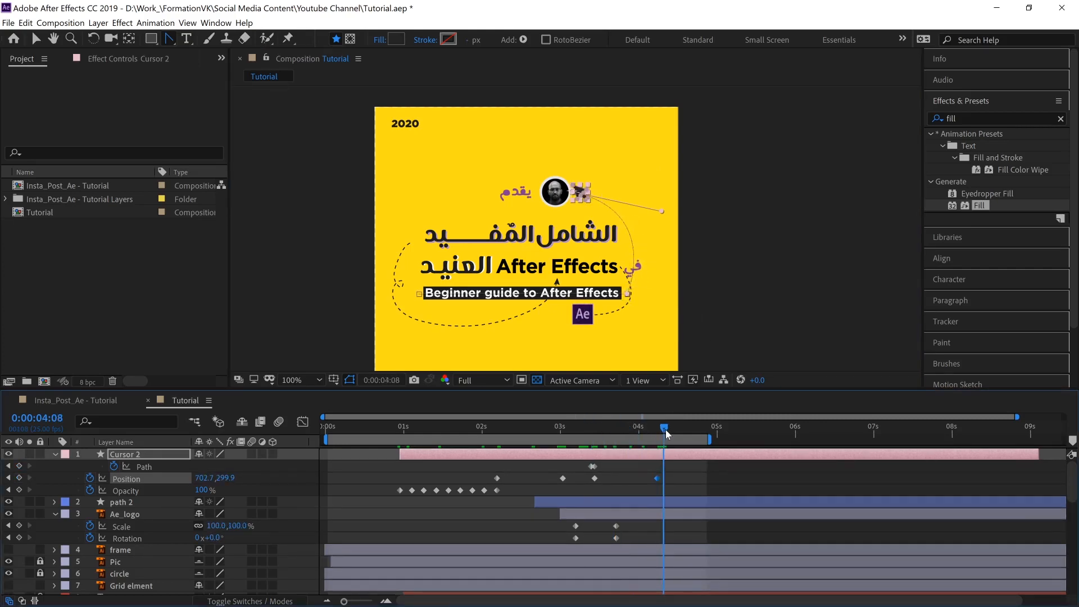
left_click(35, 39)
left_click(733, 230)
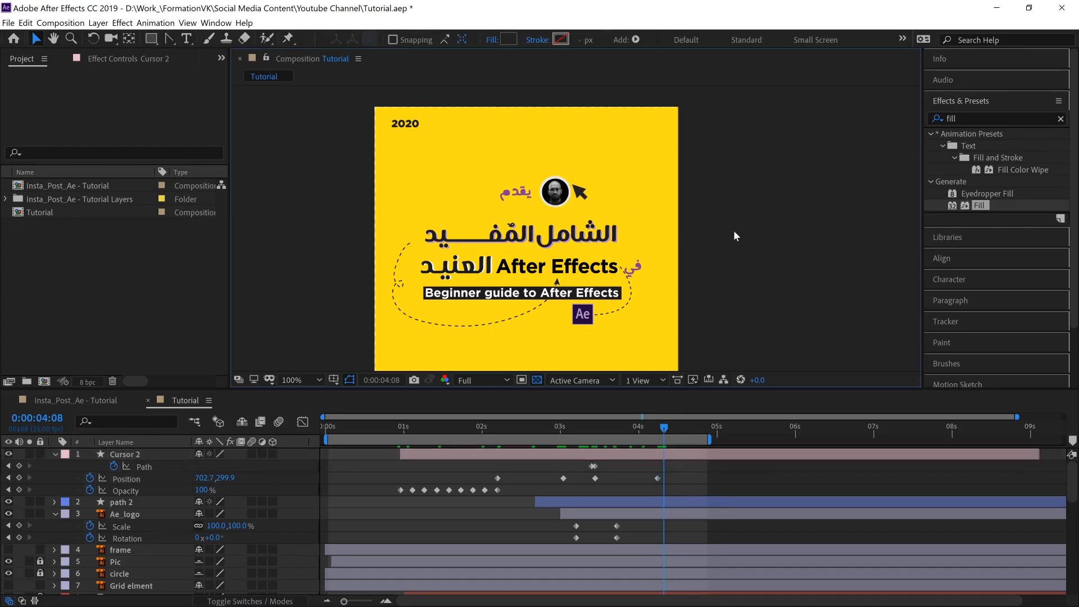
Step: Switch to the reference video Ae Beginner Tutorial 2-1, compare the arrow's look and movement between seconds 3 and 4, and return to After Effects
key("alt+Tab")
key("Tab")
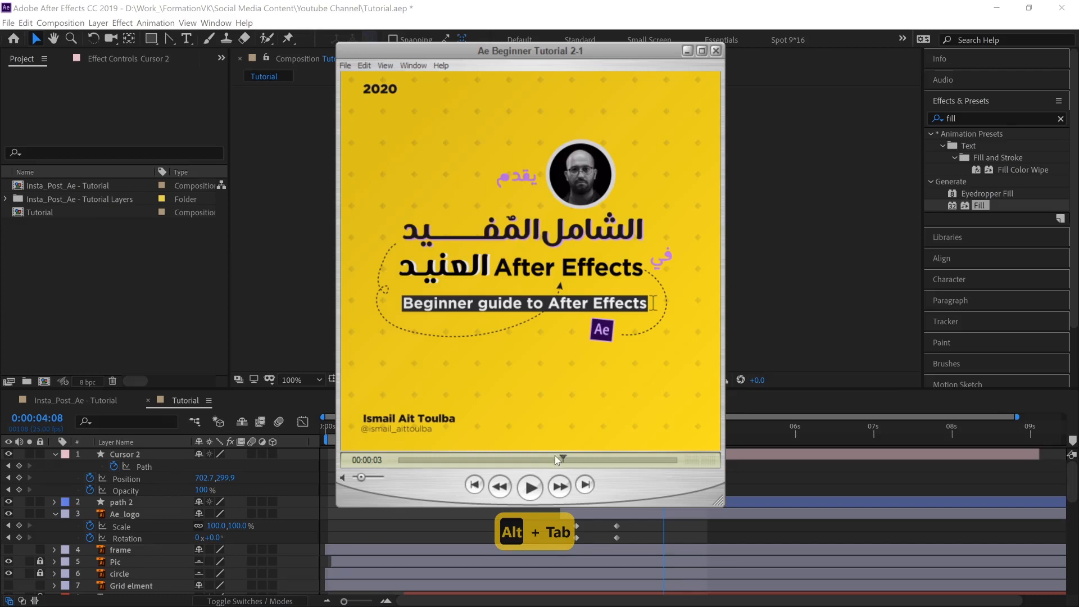
left_click_drag(555, 456, 622, 455)
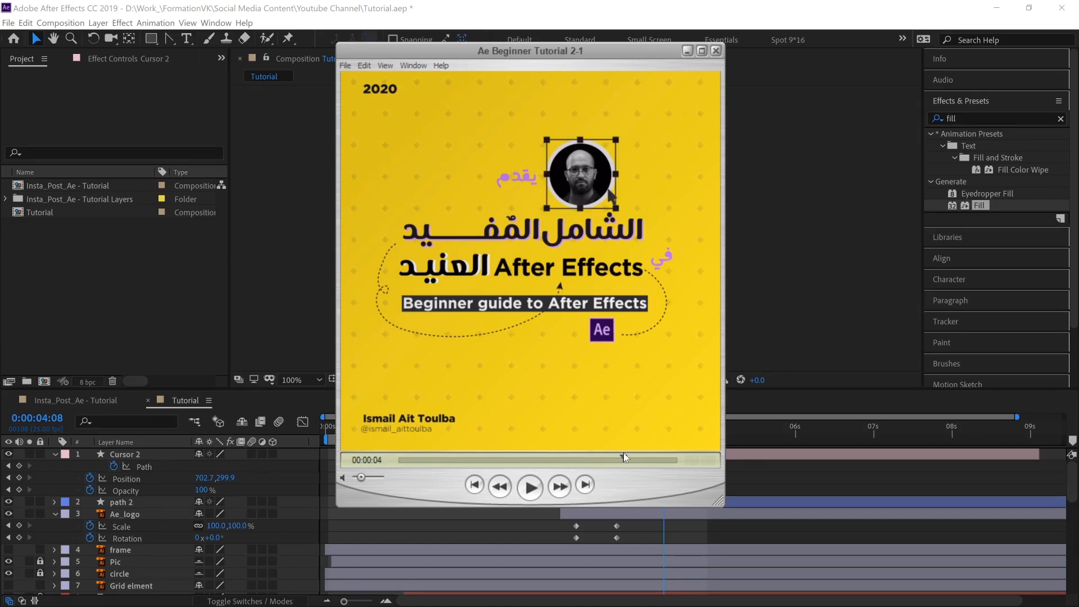
key("alt")
key("alt+Tab")
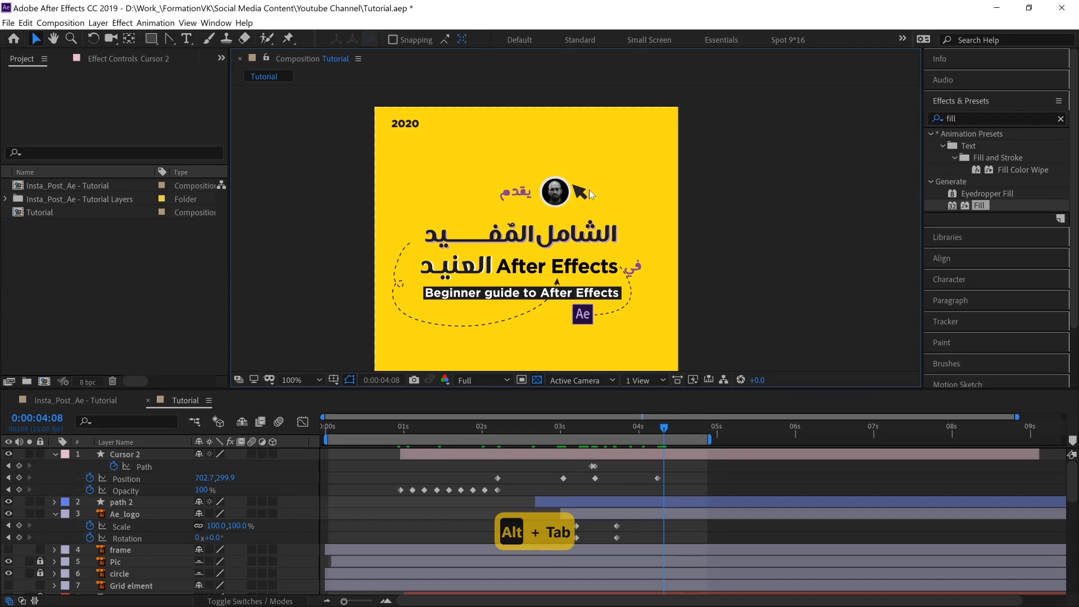
key("alt+Tab")
key("alt+Tab")
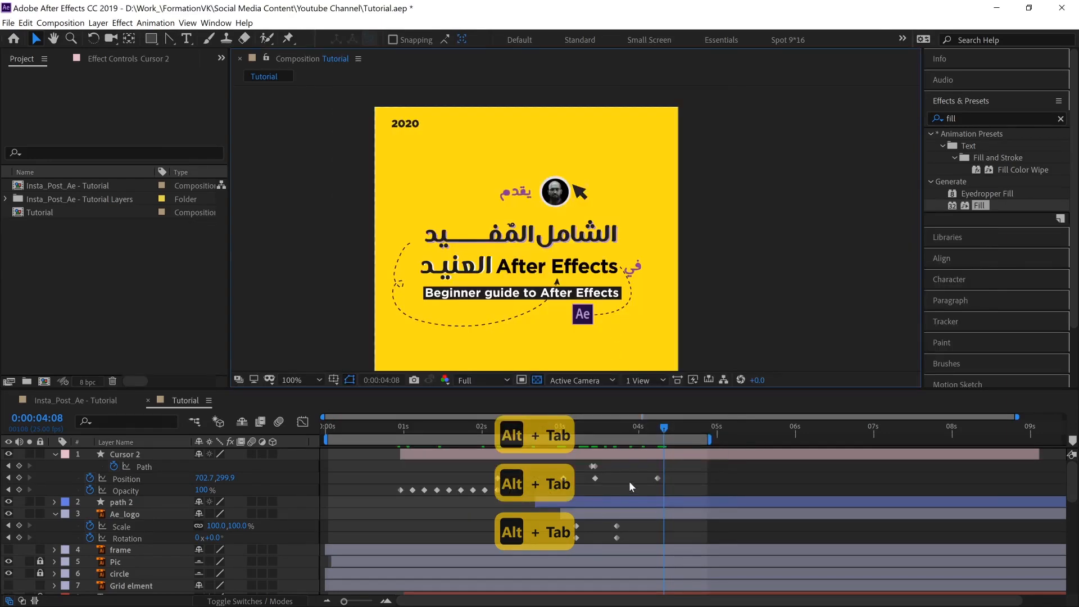
Step: Rotate the arrow path of Cursor 2 clockwise at the 0:00:03:11 Path keyframe so its tip points more upward
left_click(594, 427)
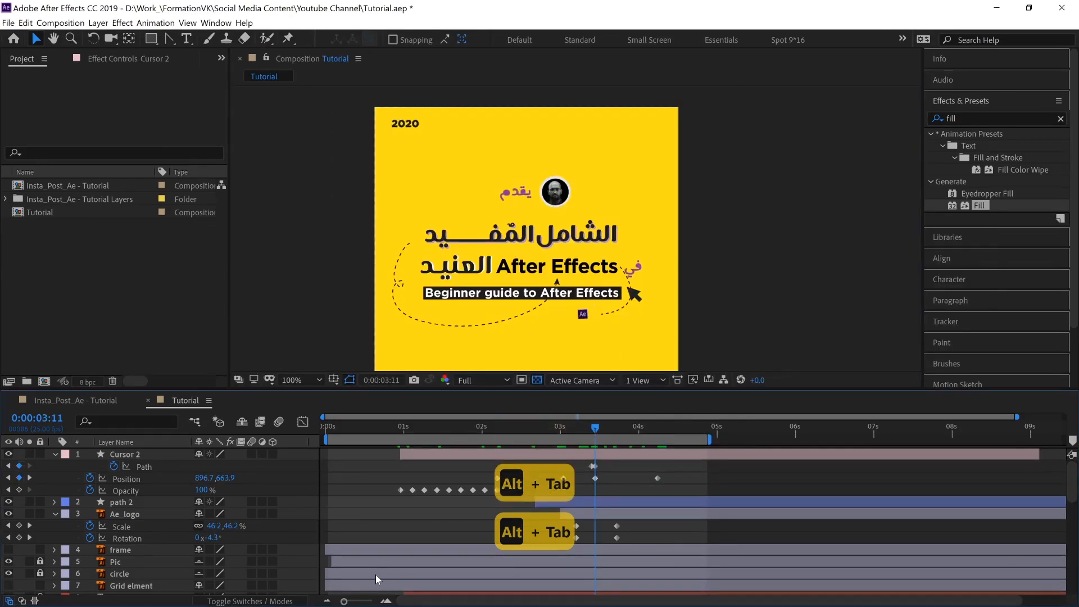
left_click_drag(344, 602, 372, 601)
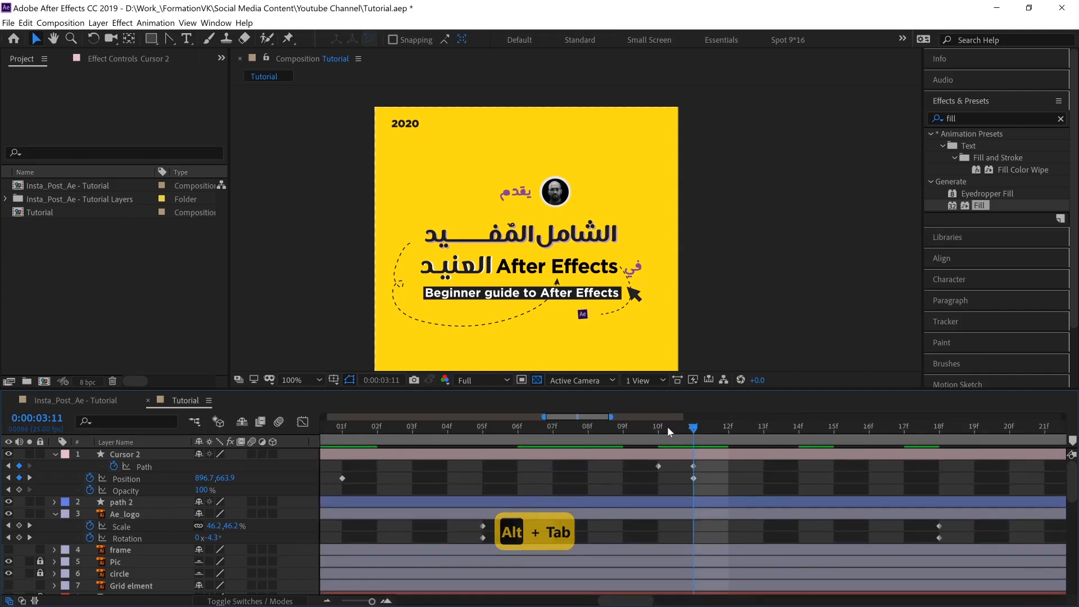
left_click(695, 466)
key("period")
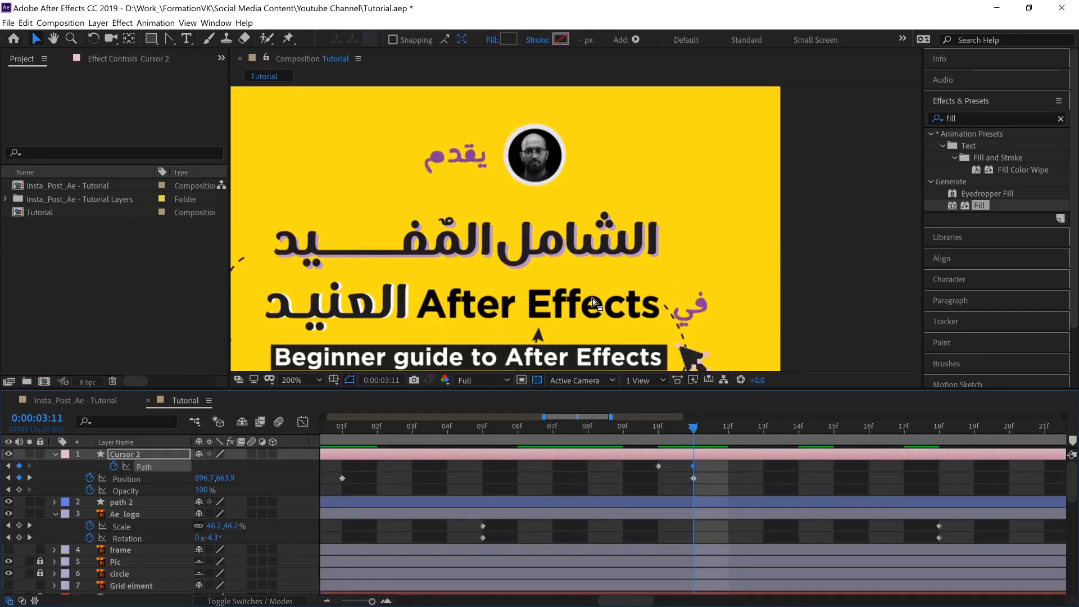
scroll(555, 295, "up", 7)
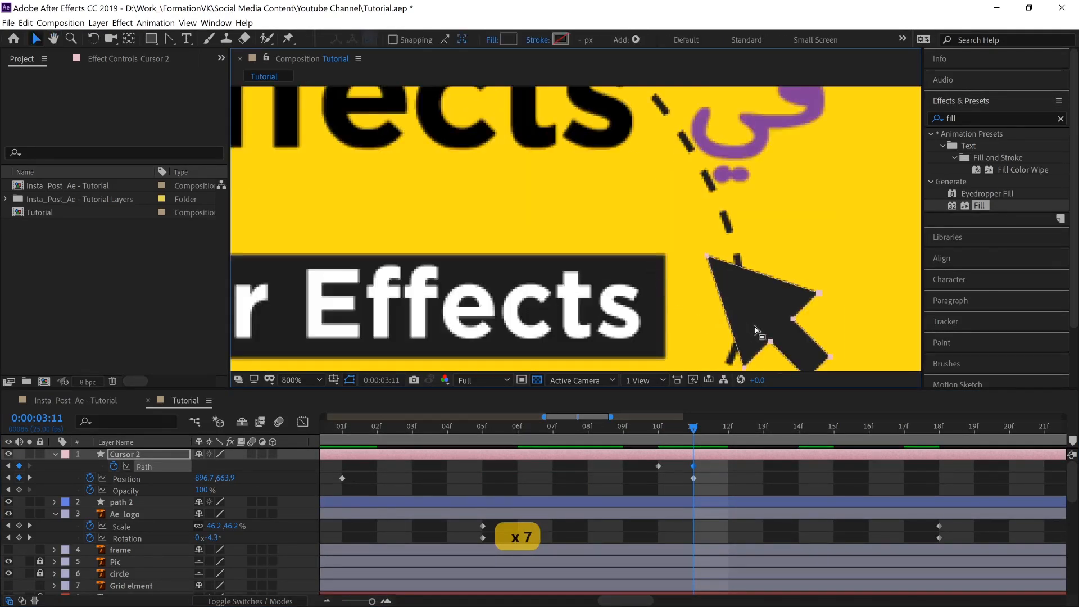
left_click_drag(416, 196, 300, 126)
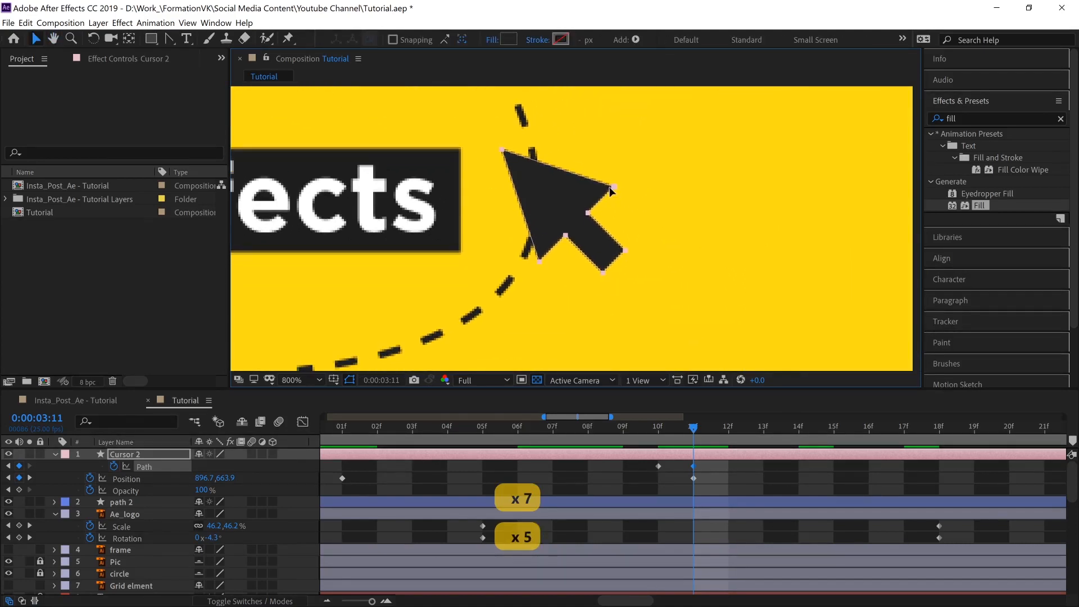
left_click_drag(623, 293, 589, 297)
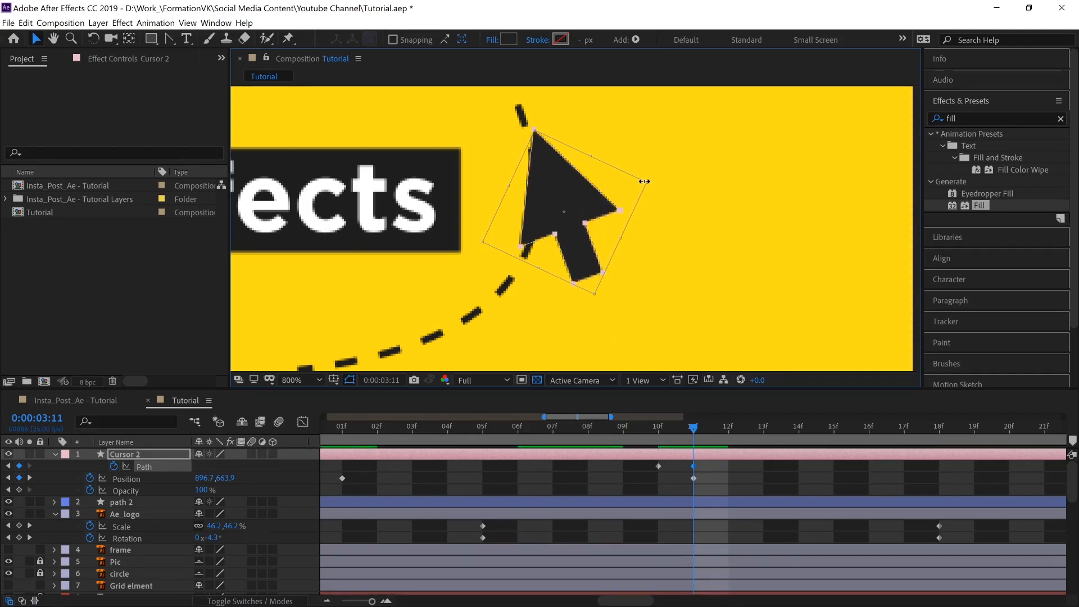
key("Return")
Step: Scale the arrow path of Cursor 2 down slightly around its center at 0:00:03:11
double_click(617, 209)
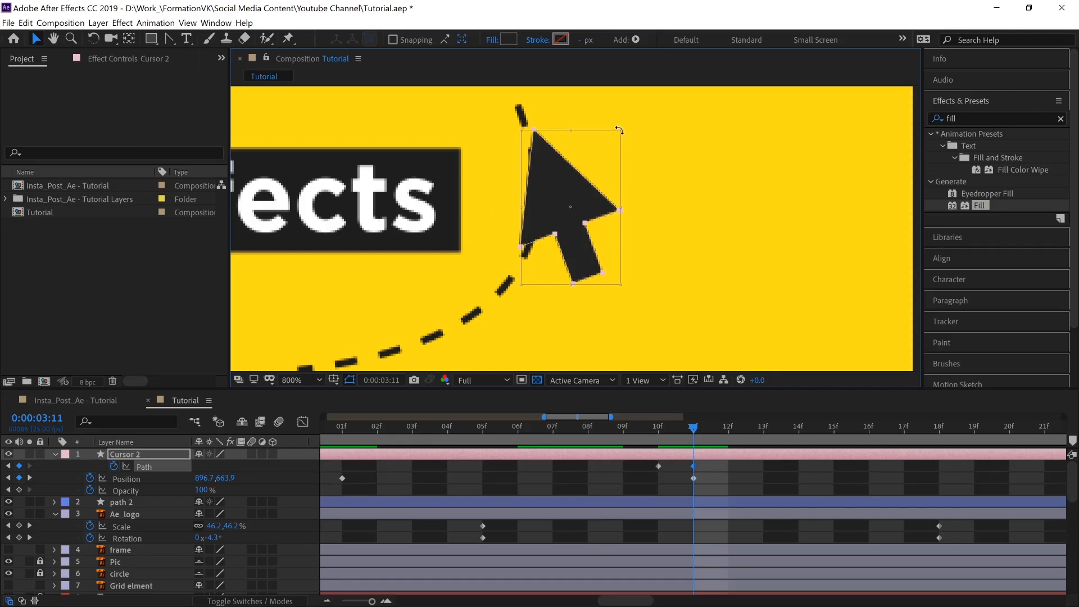
left_click_drag(619, 130, 612, 144)
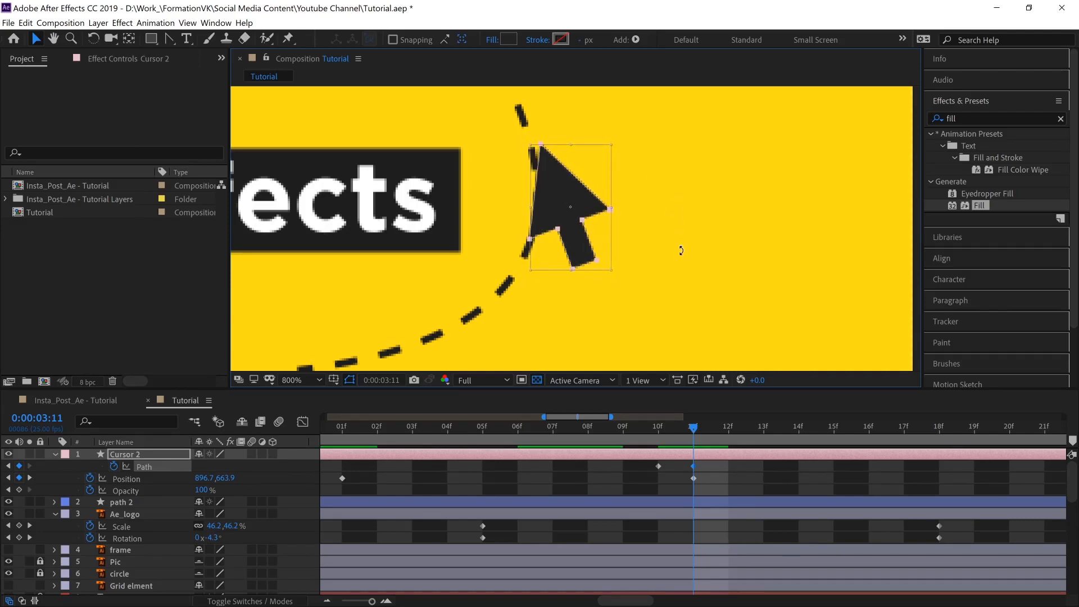
scroll(682, 251, "down", 3)
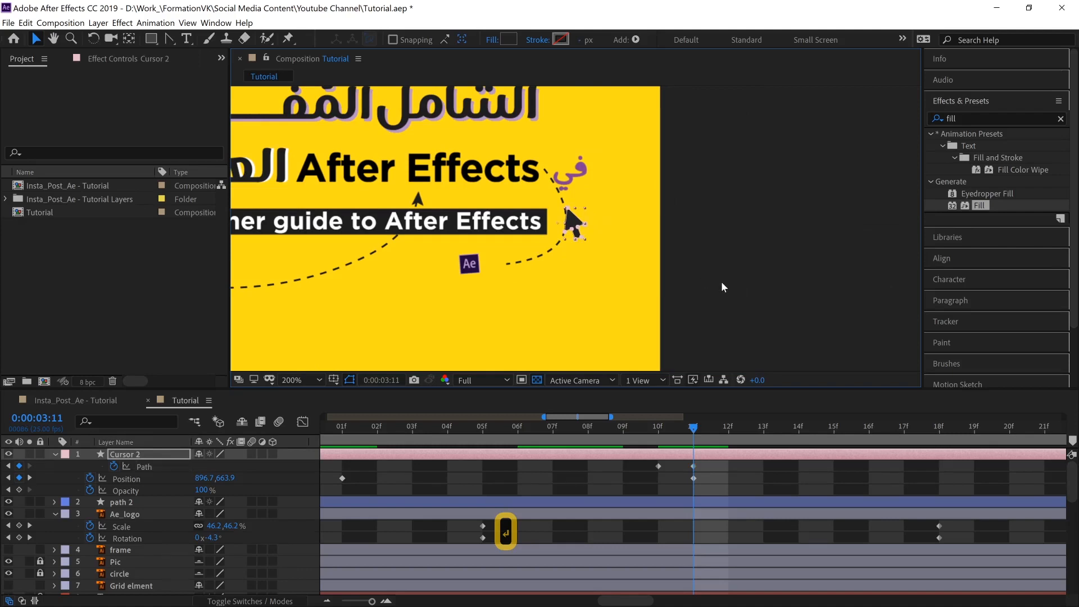
Step: Collapse the expanded properties of the After Effects and Cursor 2 layers in the Tutorial timeline
key("space")
left_click_drag(563, 235, 759, 354)
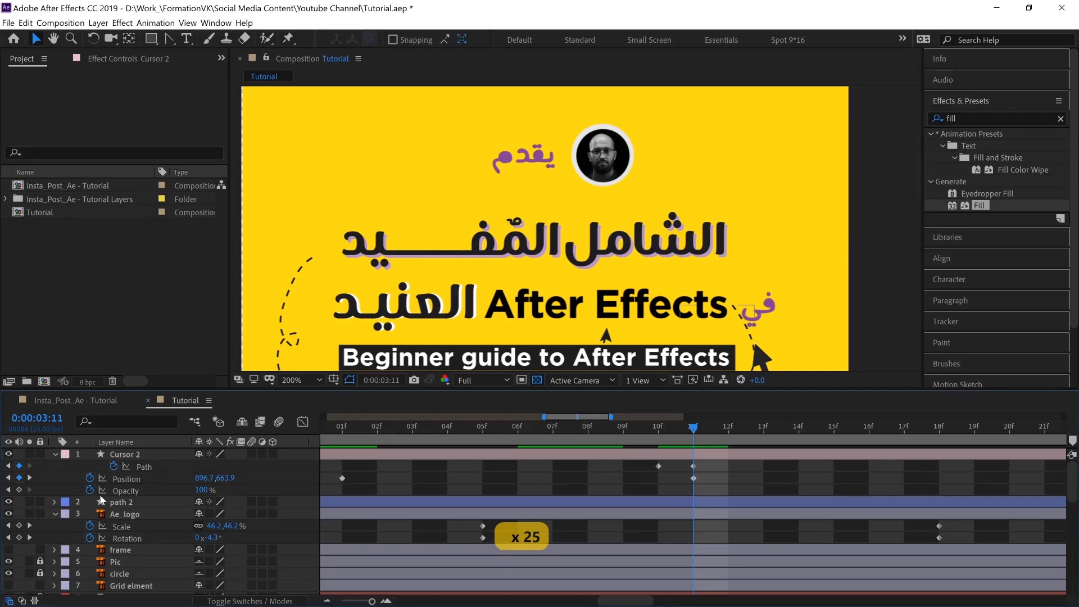
scroll(112, 500, "down", 5)
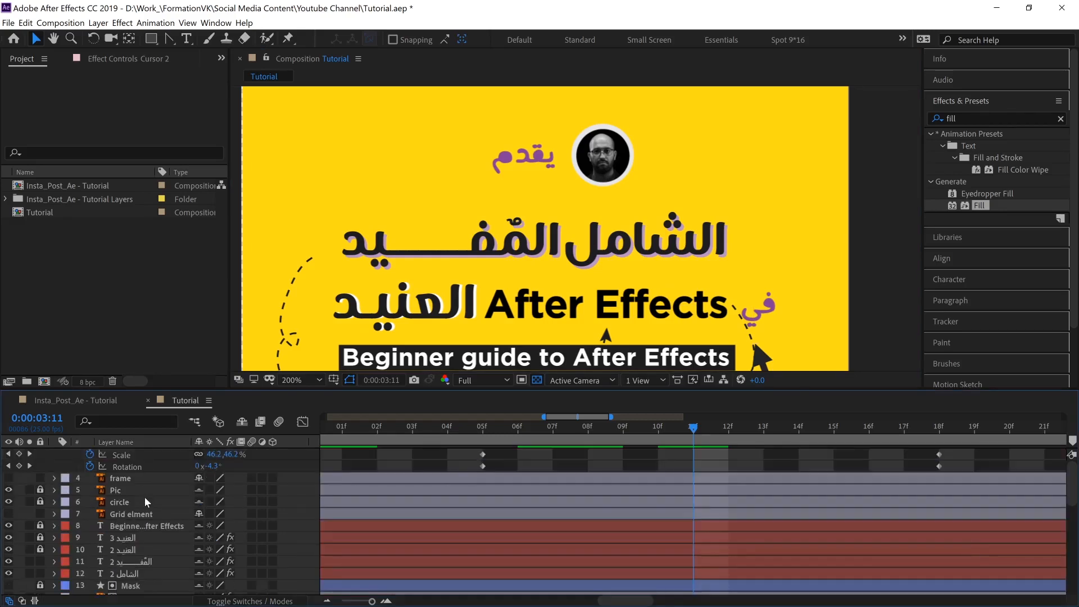
left_click_drag(367, 602, 349, 602)
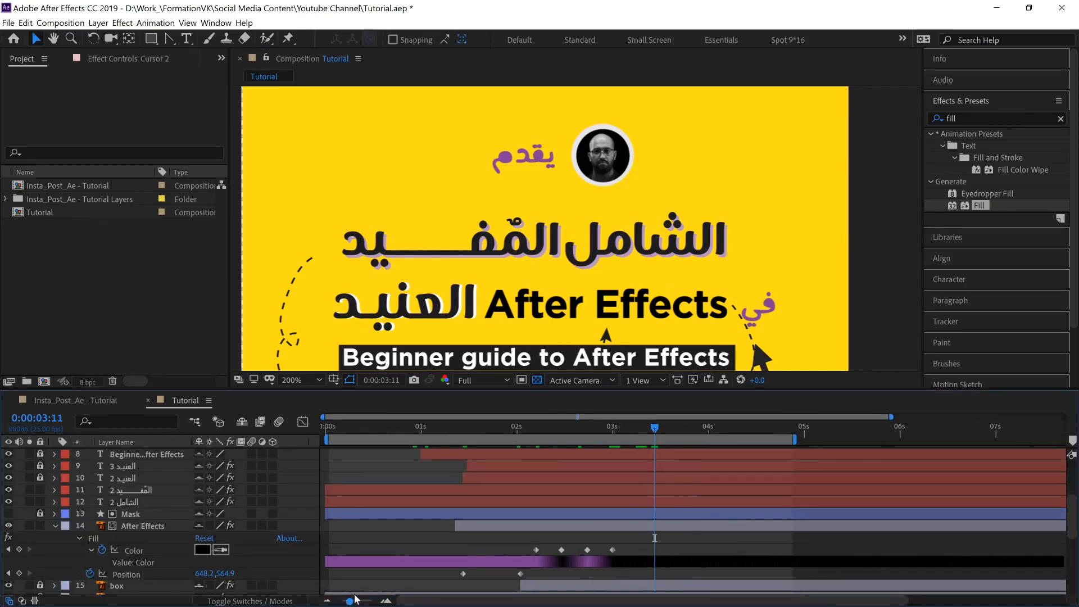
left_click(305, 423)
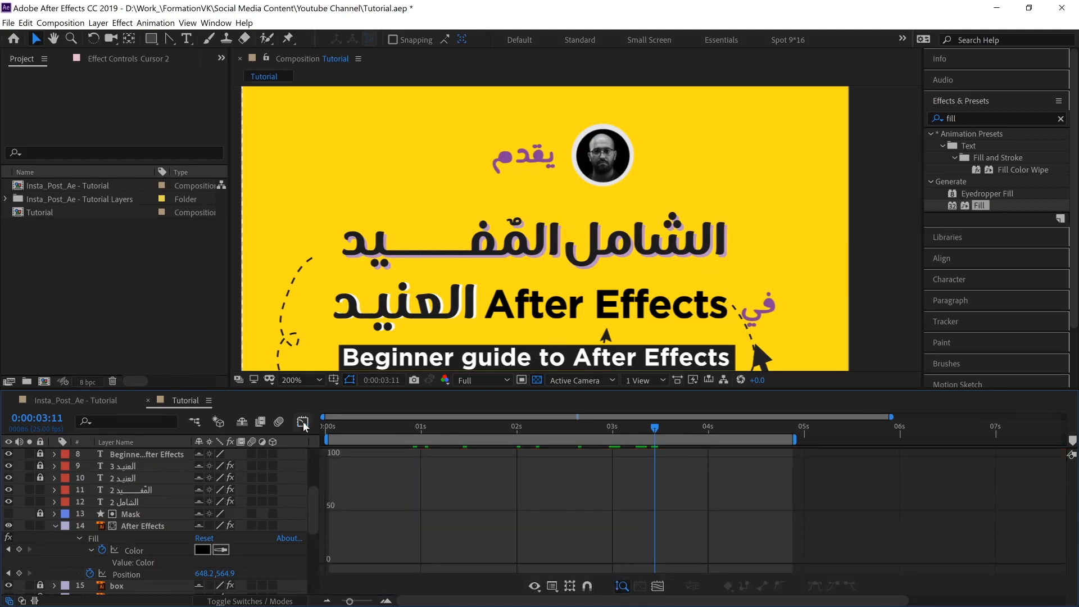
left_click(304, 423)
left_click(54, 525)
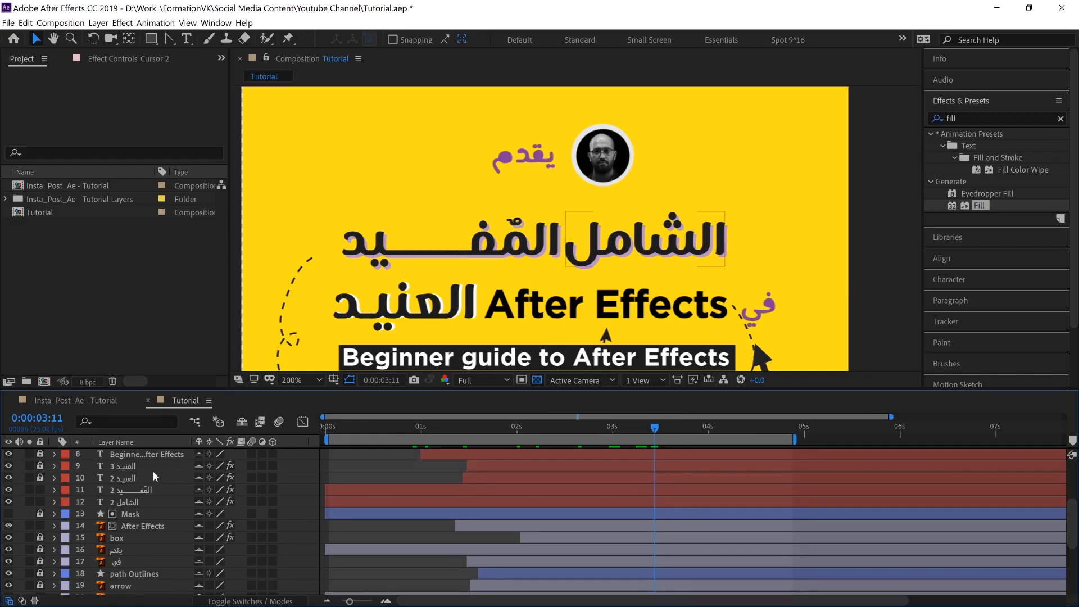
key("comma")
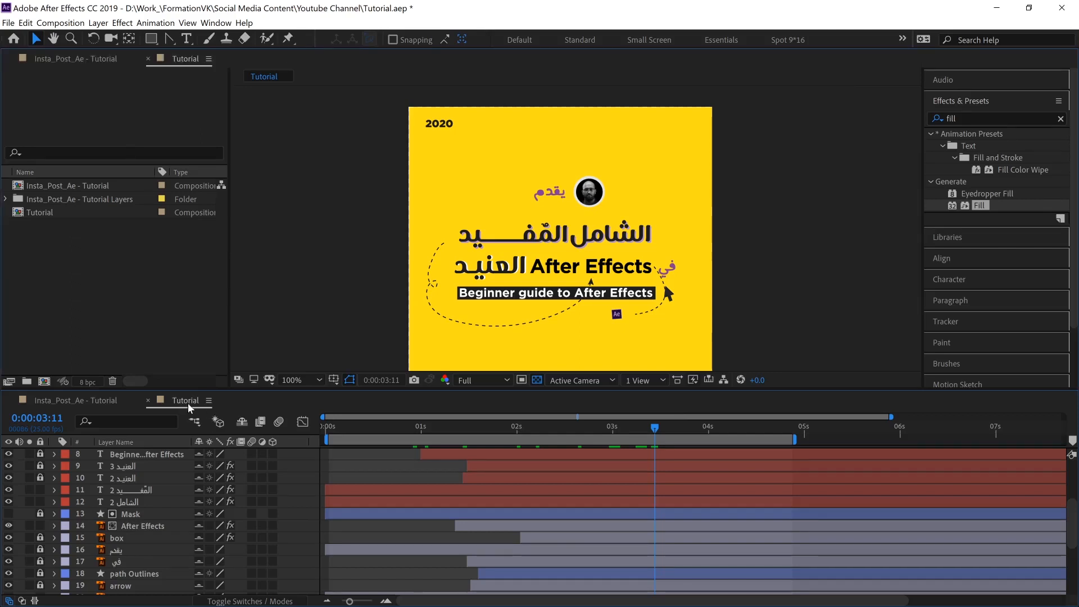
Step: Turn off the Shy switch of the Pic and circle layers and unlock both of them
key("grave")
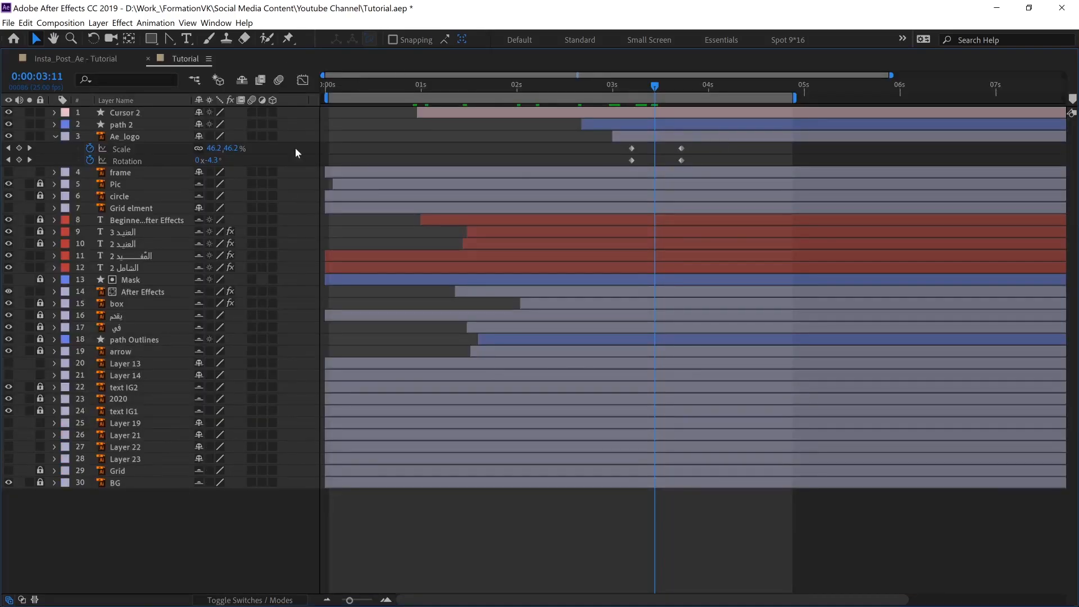
left_click(241, 80)
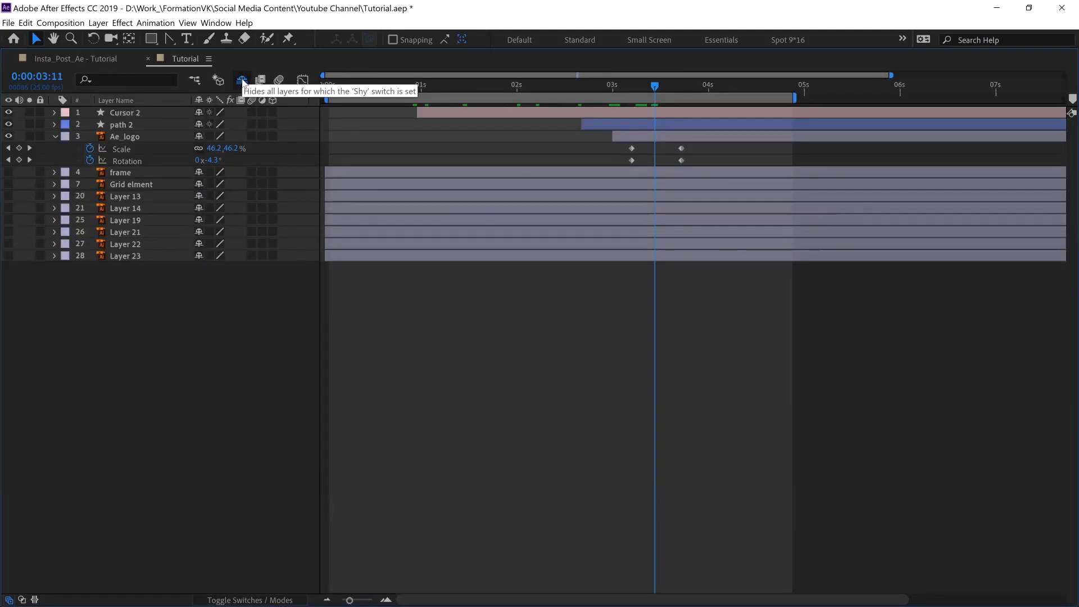
left_click(242, 81)
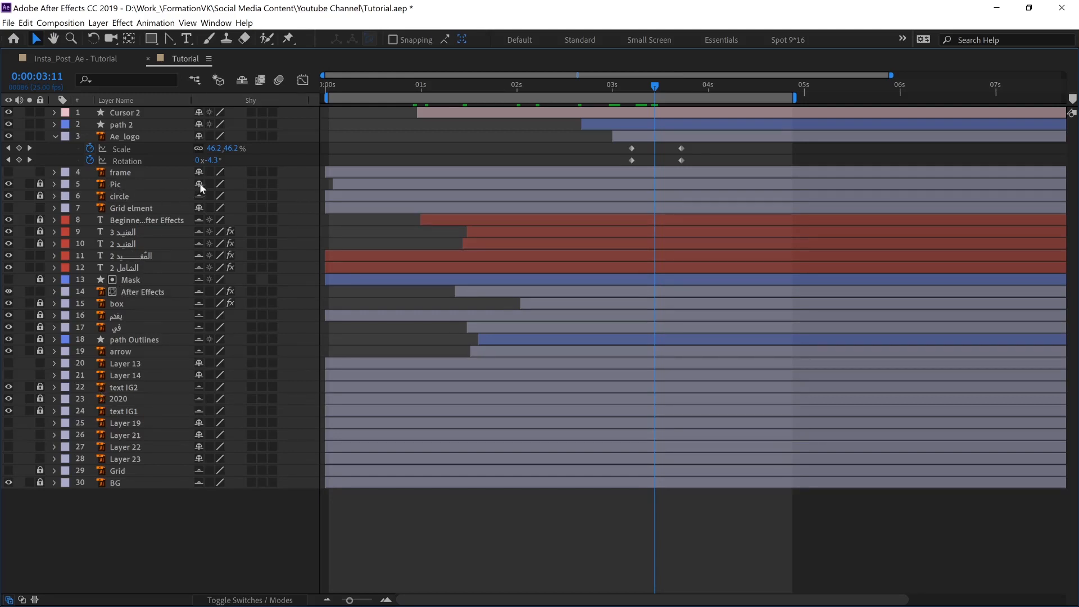
left_click_drag(199, 184, 199, 196)
left_click_drag(41, 185, 40, 195)
double_click(187, 59)
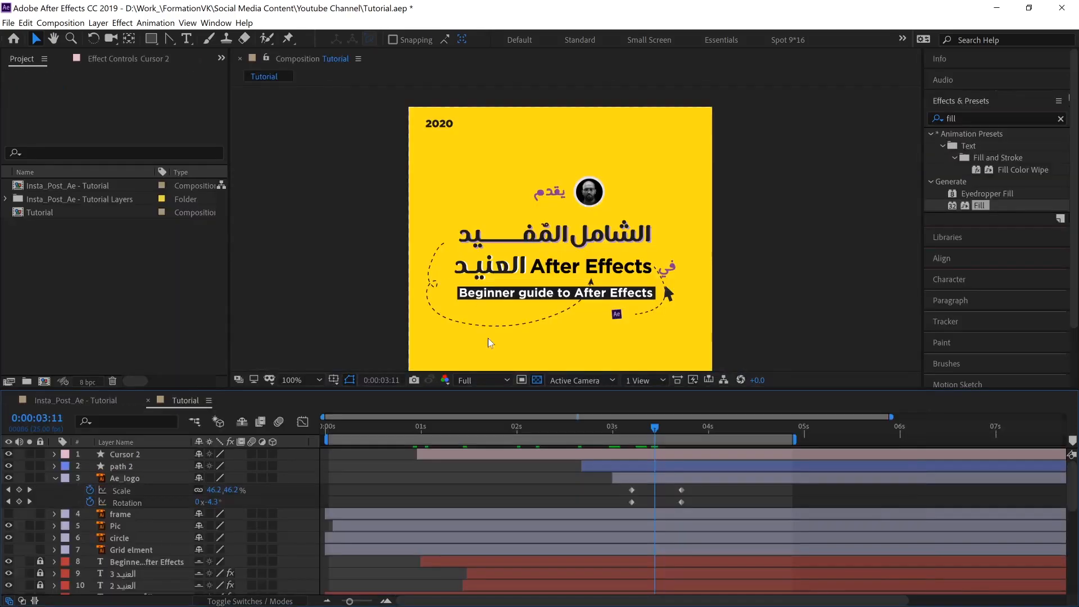
Step: Reveal the Scale keyframes of the Pic and circle layers and go to the circle's second keyframe at 0:00:00:15
scroll(123, 512, "down", 3)
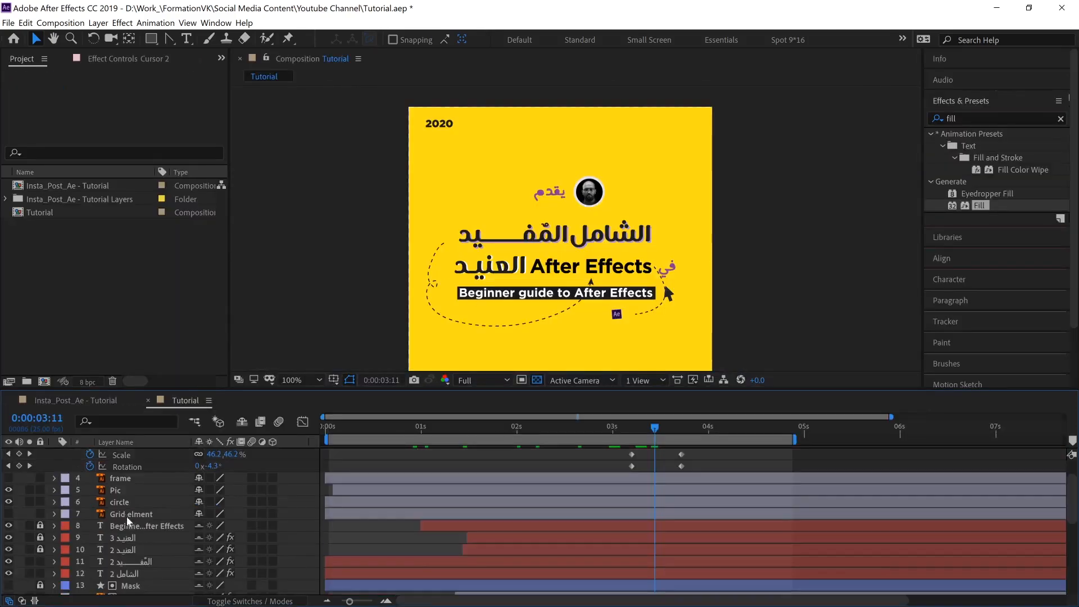
left_click(120, 488)
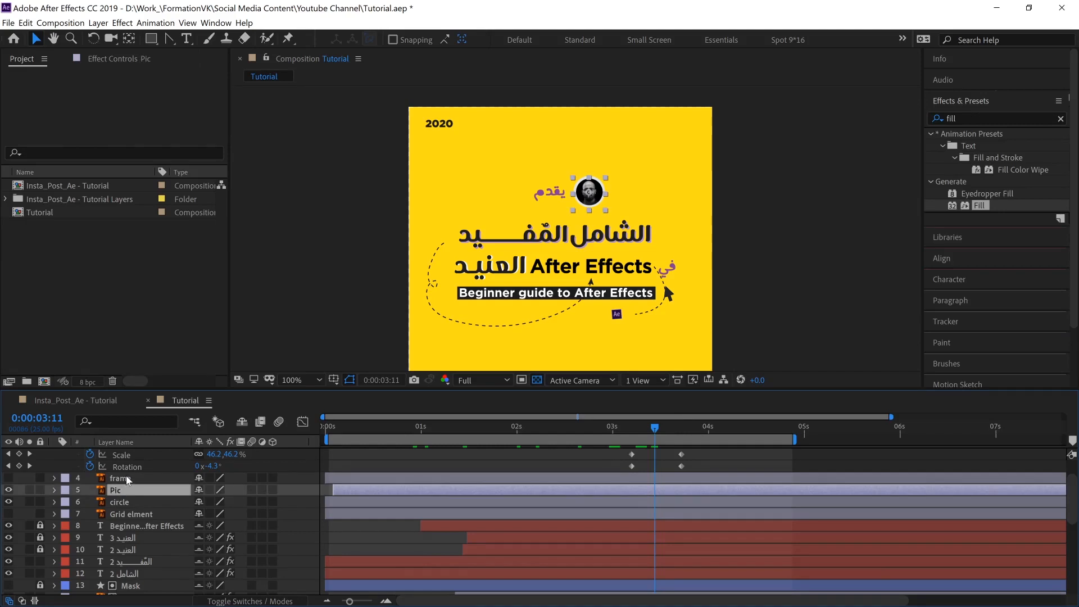
left_click(124, 505, "shift")
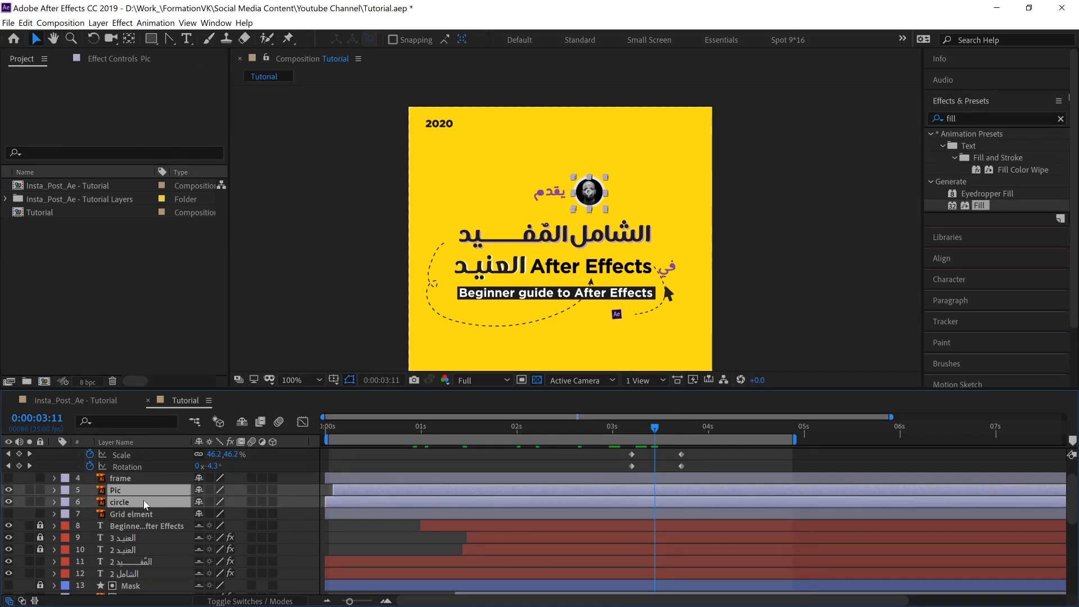
key("u")
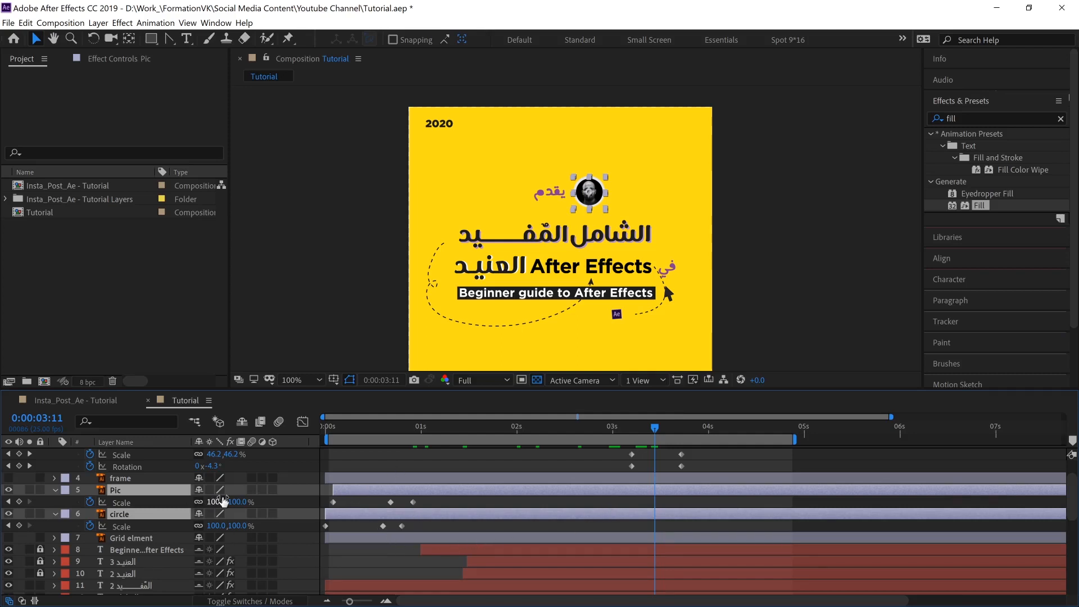
left_click_drag(392, 426, 416, 427)
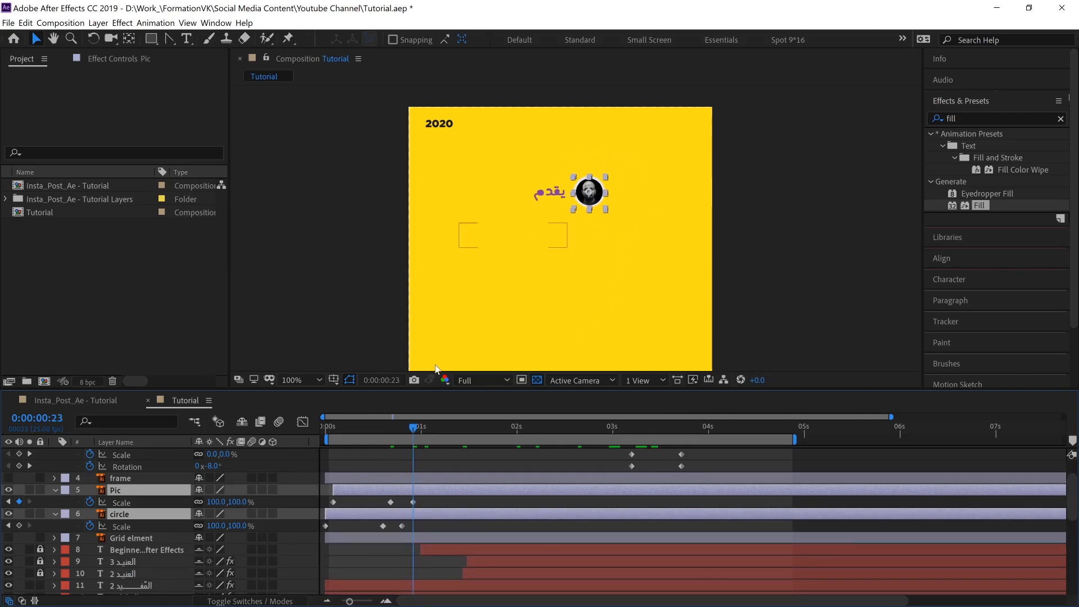
left_click(392, 430)
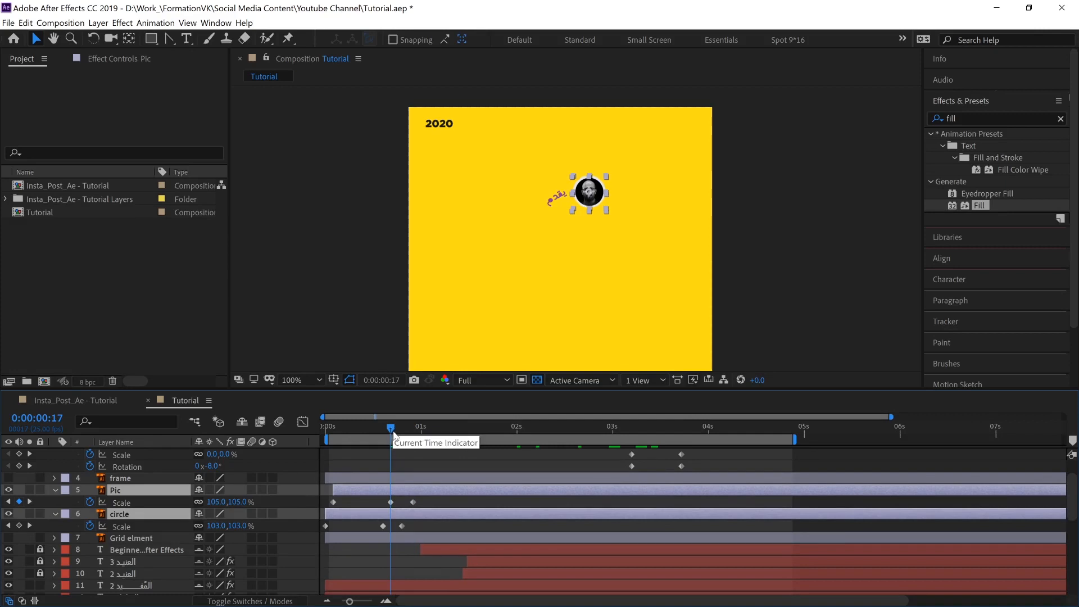
left_click(383, 428)
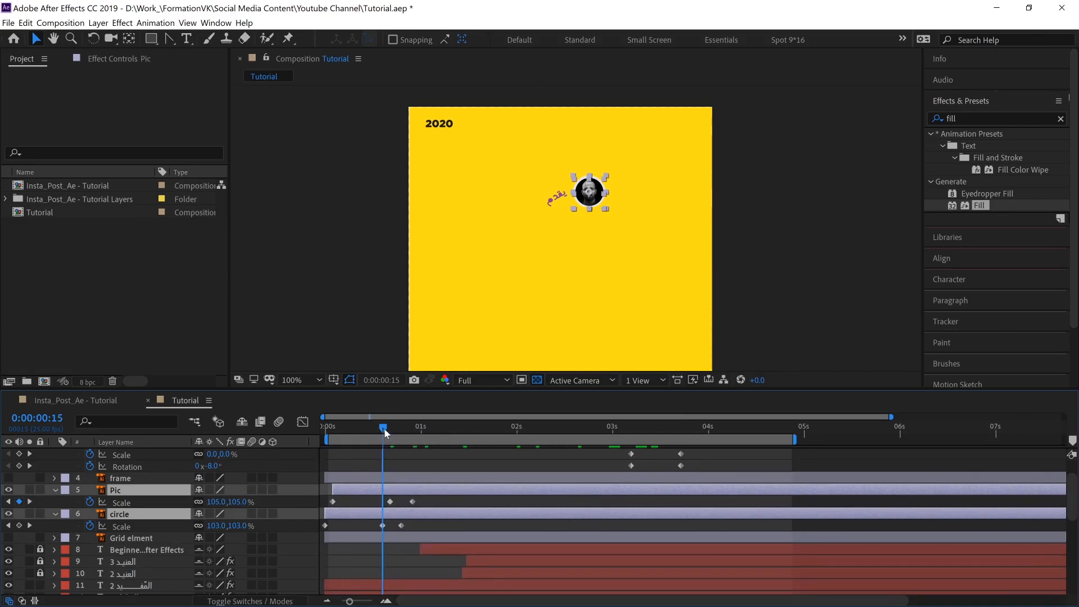
Step: Try Scale values of 120% and 130% for the Pic and circle layers at 0:00:00:15
left_click(217, 527)
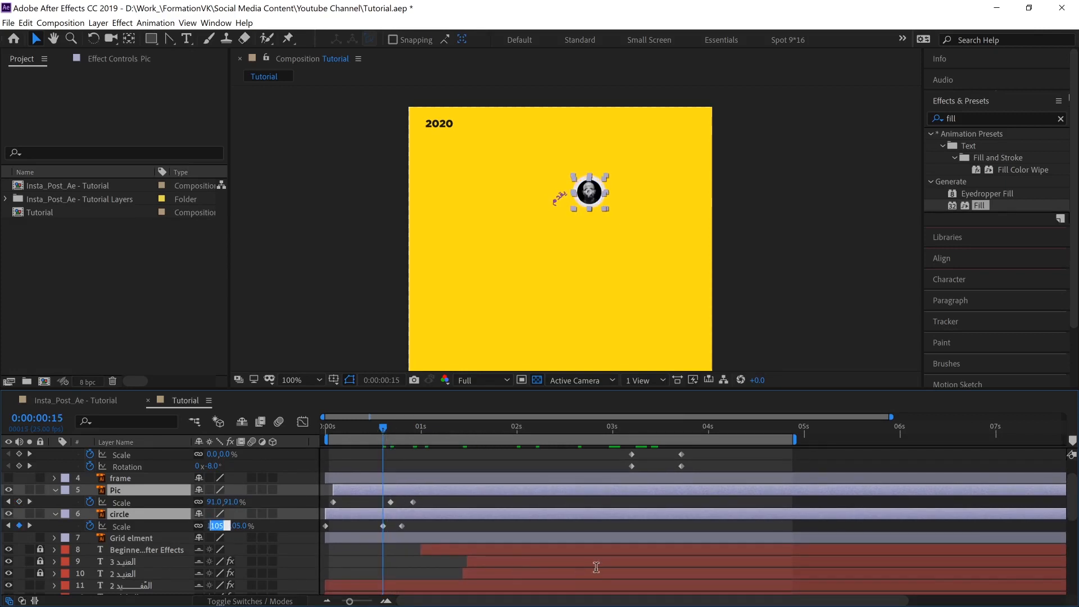
type("120")
key("Return")
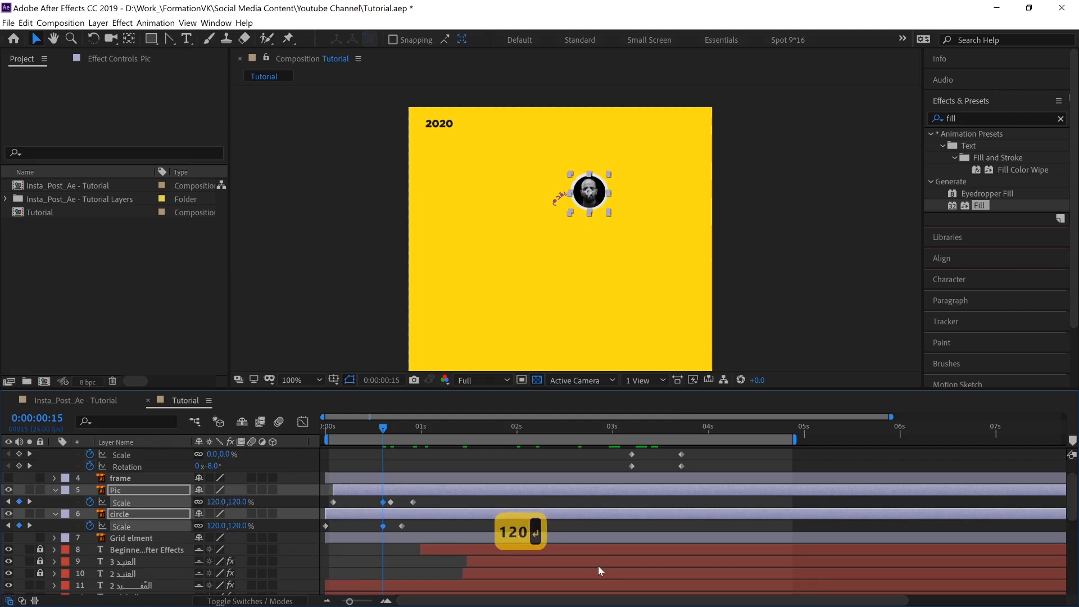
left_click(217, 525)
type("130")
key("Return")
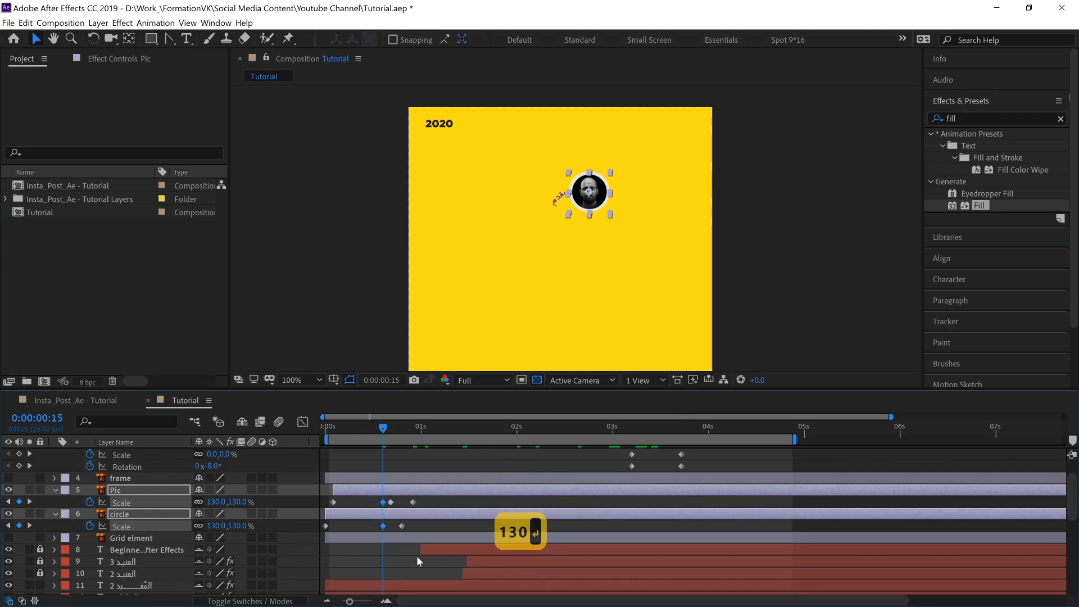
Step: Set the Scale of the Pic and circle layers to 150% at 0:00:00:15
left_click(215, 527)
type("150")
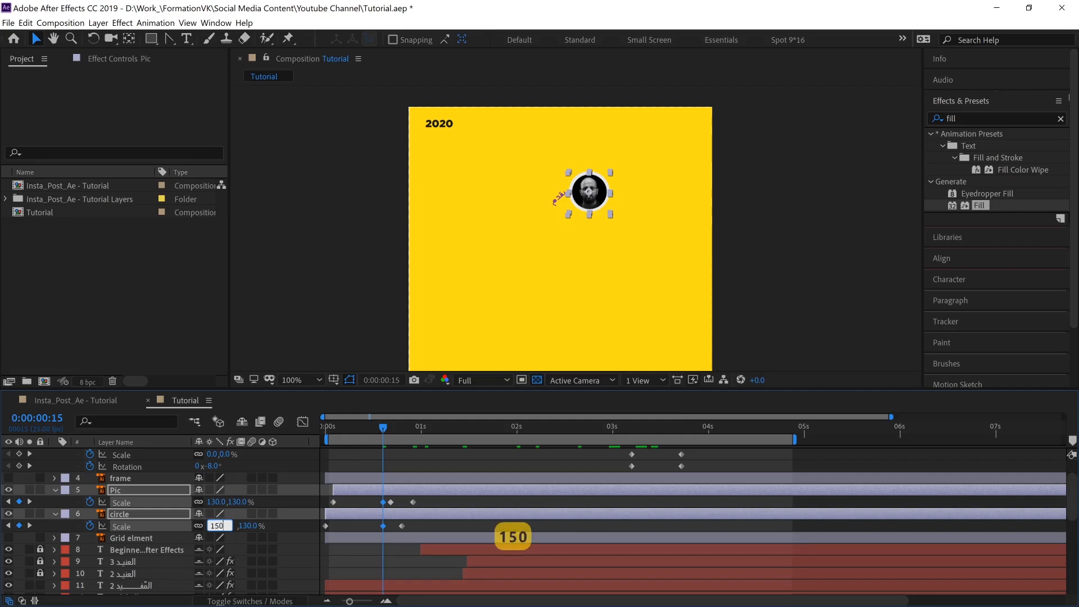
key("Return")
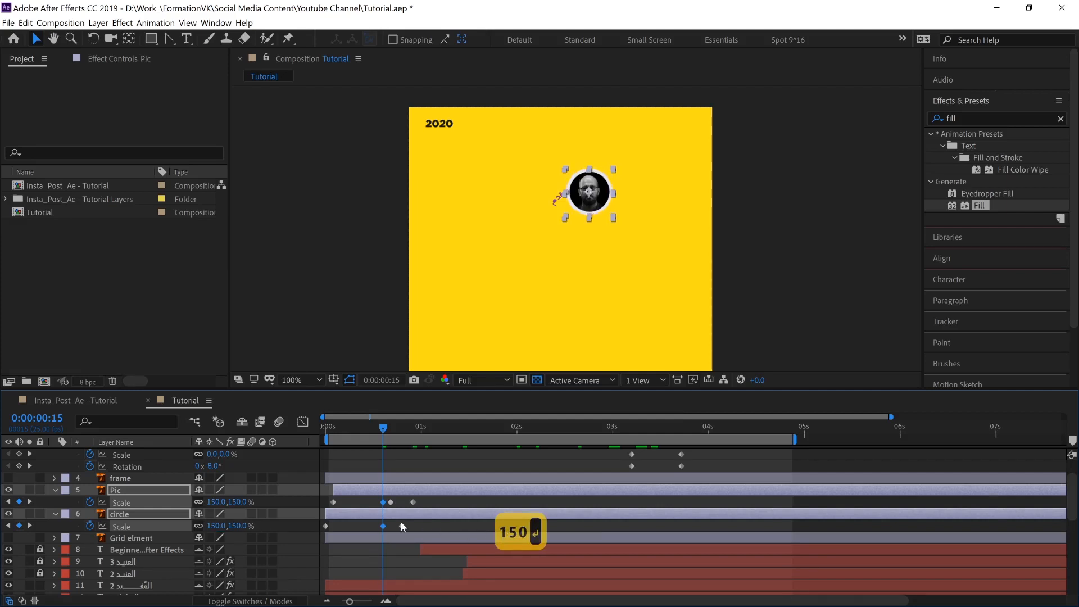
Step: Set the Scale of the Pic and circle layers to 145% at 0:00:00:20
left_click(403, 426)
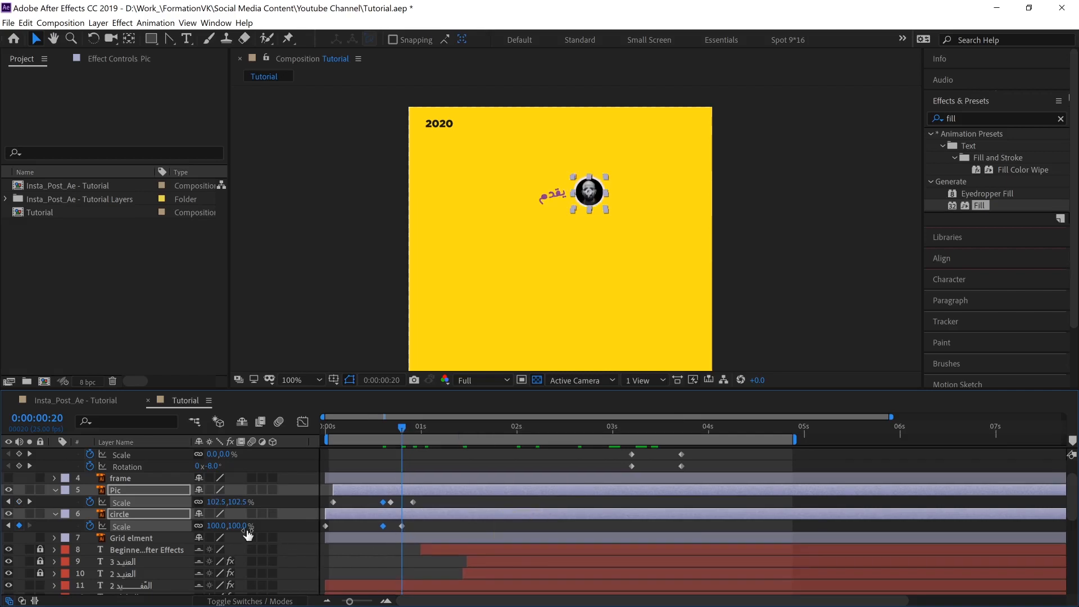
left_click(215, 526)
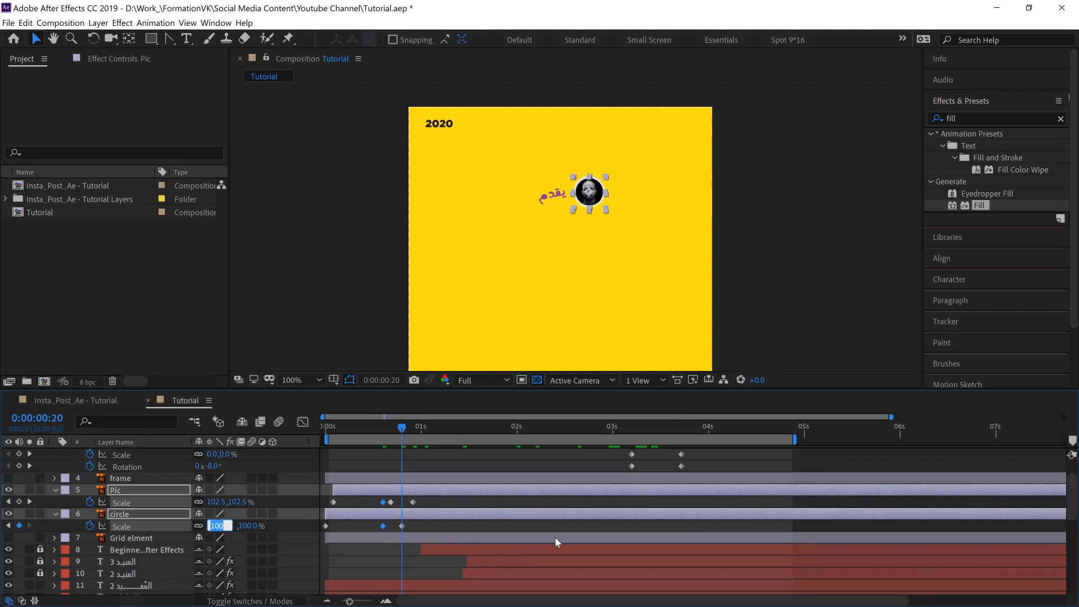
type("145")
key("Return")
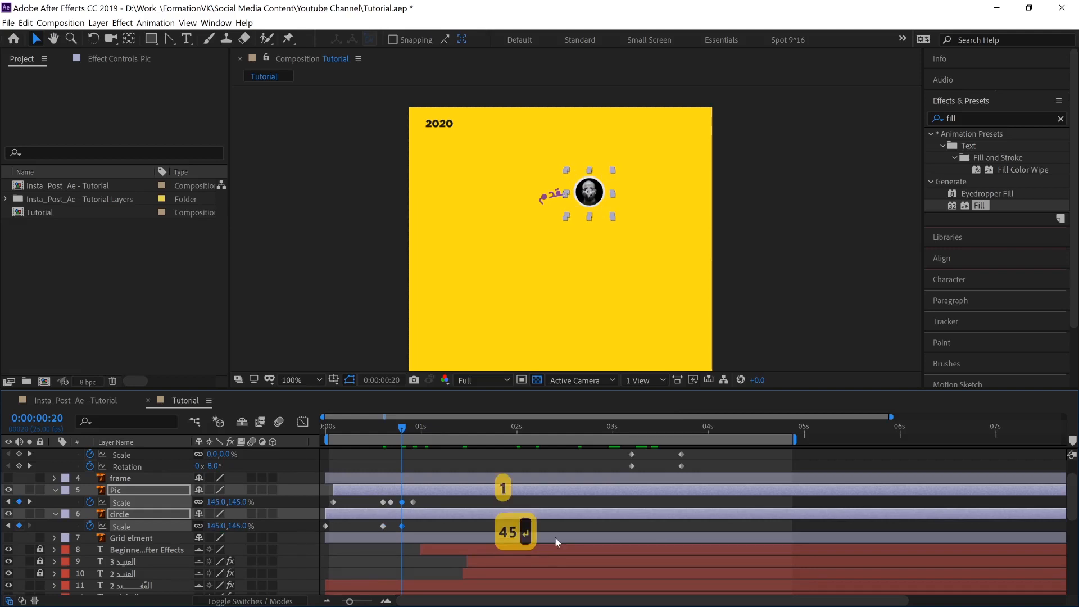
Step: Delete Pic's old Scale keyframes at 0:00:00:17 and 0:00:00:23, and shift its 150% and 145% keyframes about two frames later
left_click(391, 502)
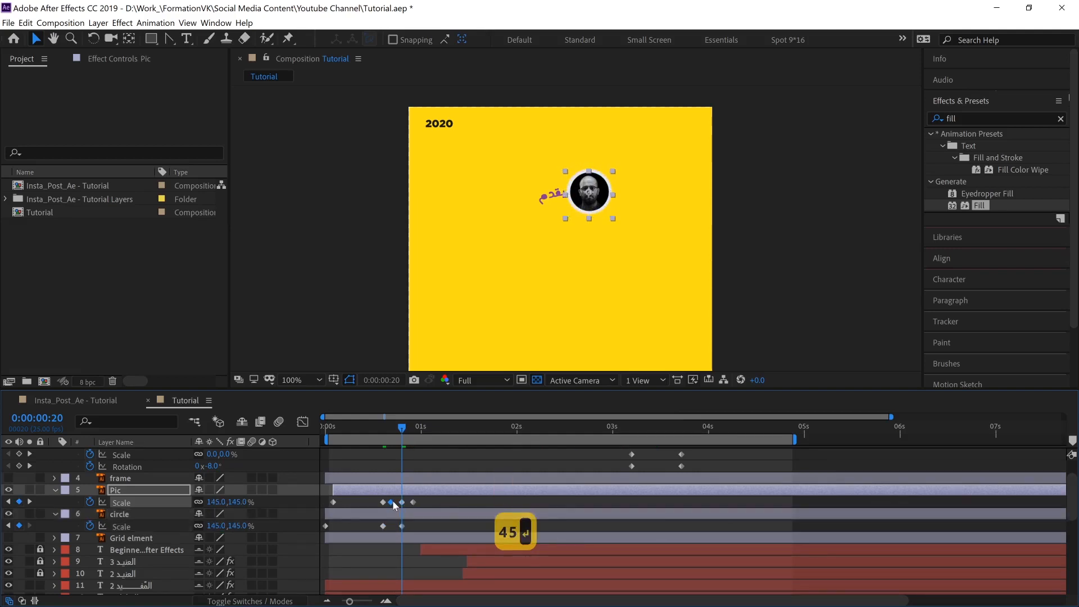
key("BackSpace")
key("BackSpace")
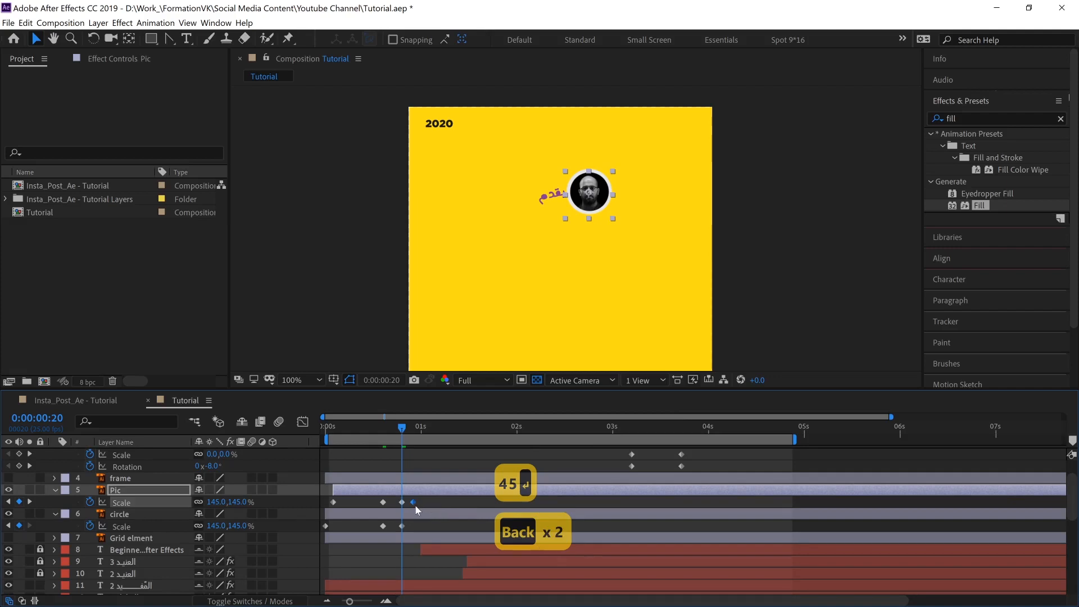
left_click(383, 501)
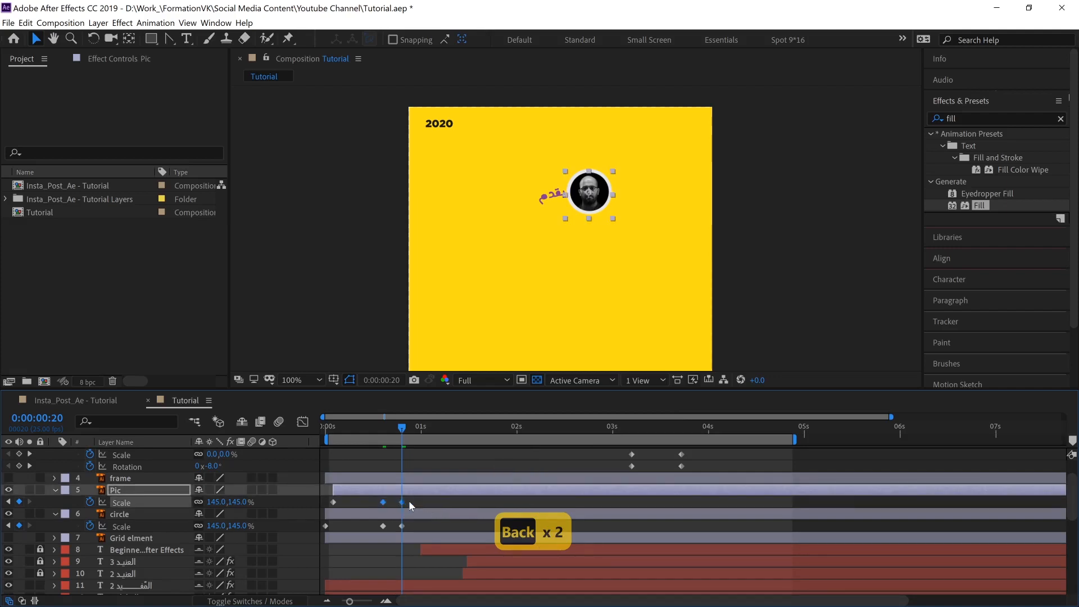
left_click_drag(405, 503, 412, 505)
Step: Scrub through the animation to 0:00:03:05, collapse the Pic layer and hide the shy layers in the timeline
left_click_drag(326, 429, 633, 453)
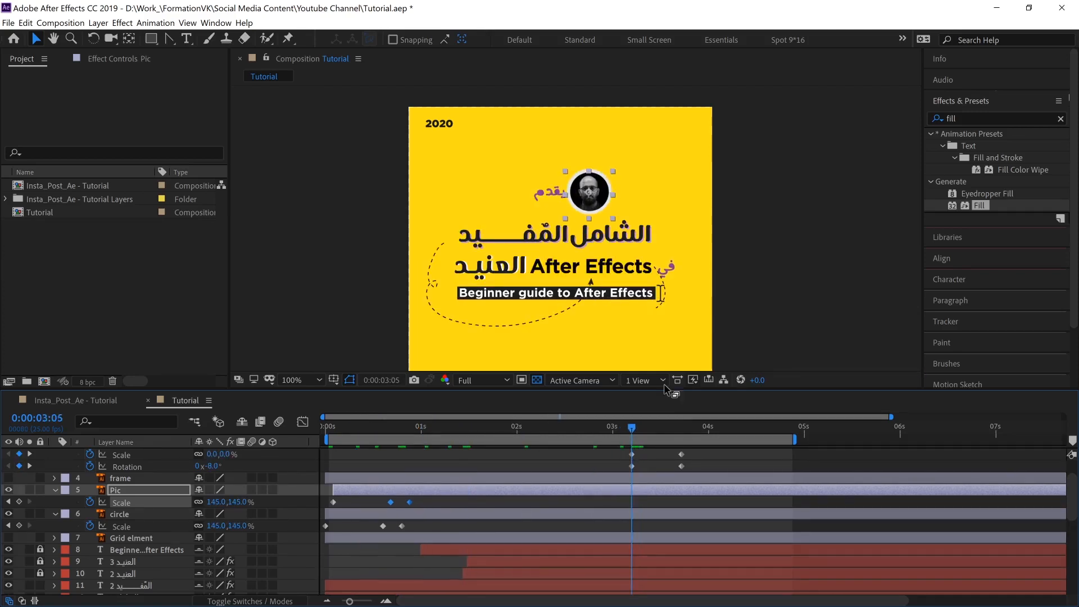
left_click(798, 232)
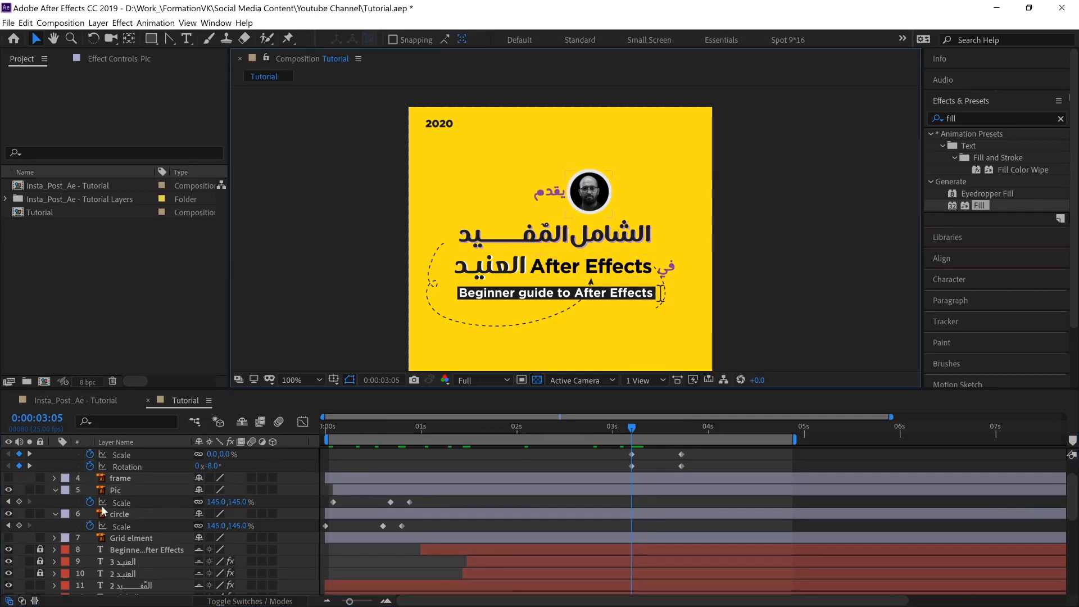
left_click(52, 490)
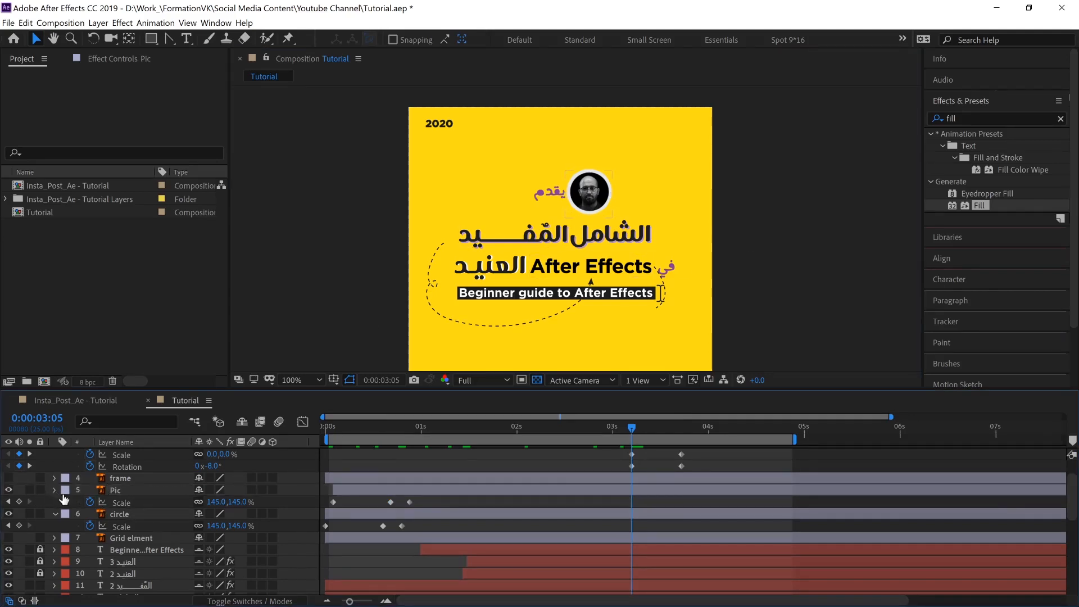
left_click(243, 422)
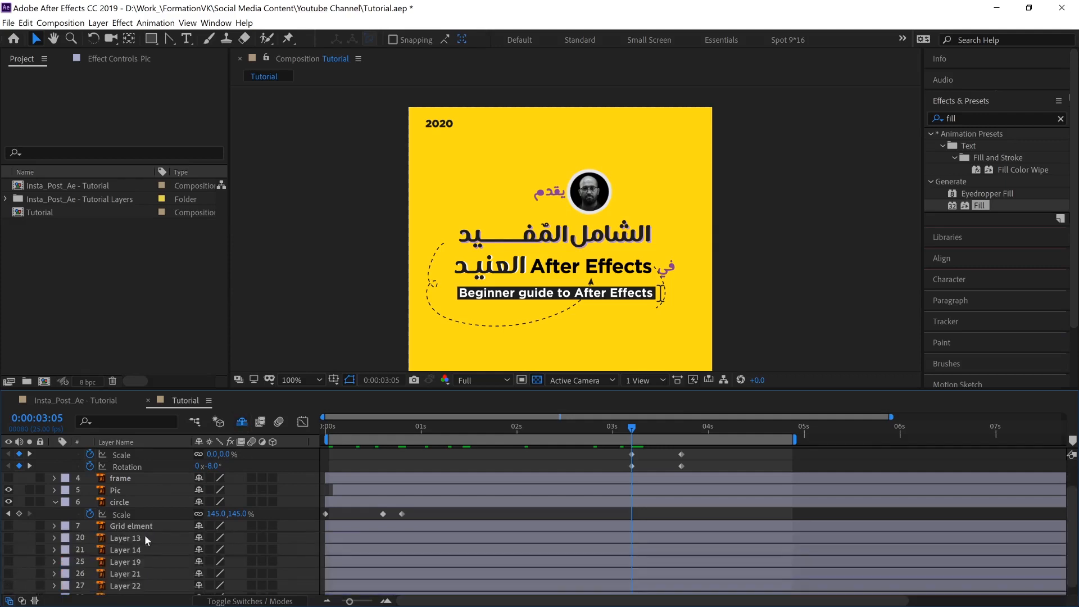
Step: Make the frame layer visible and solo it
scroll(95, 542, "down", 1)
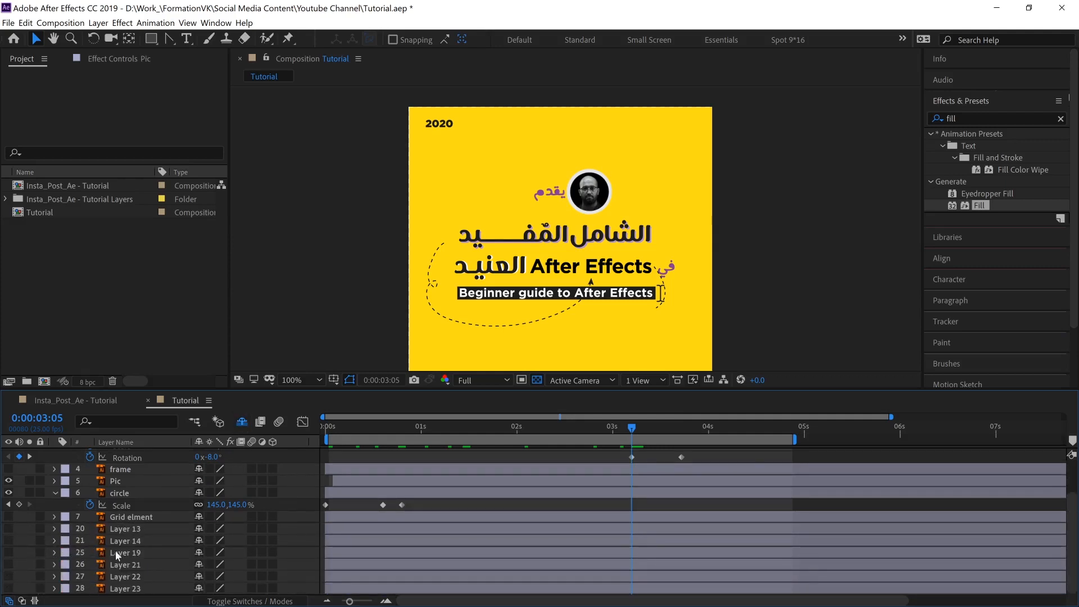
left_click(9, 468)
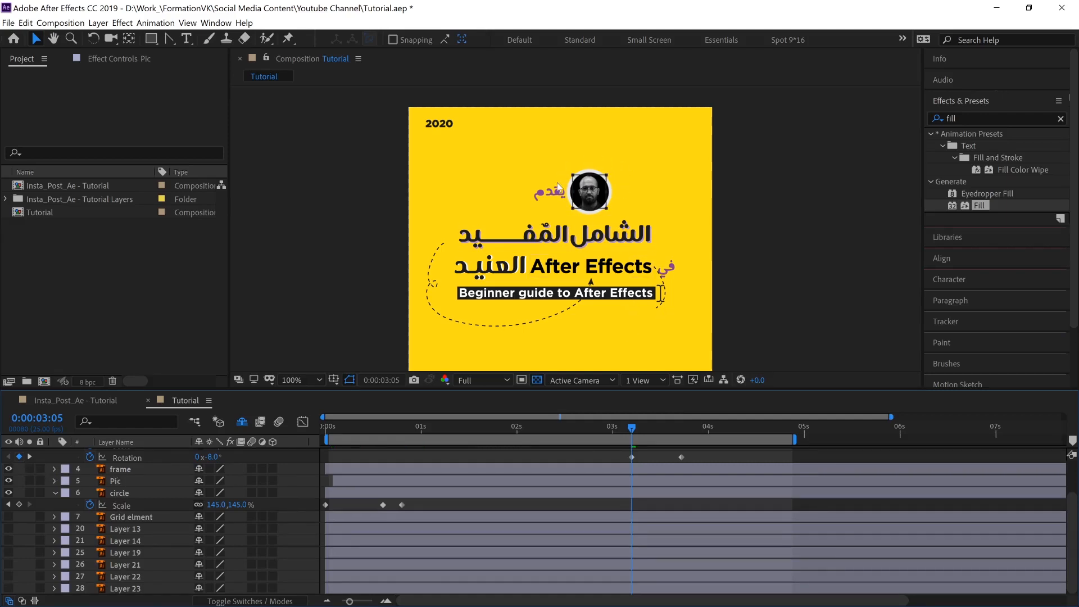
left_click(31, 468)
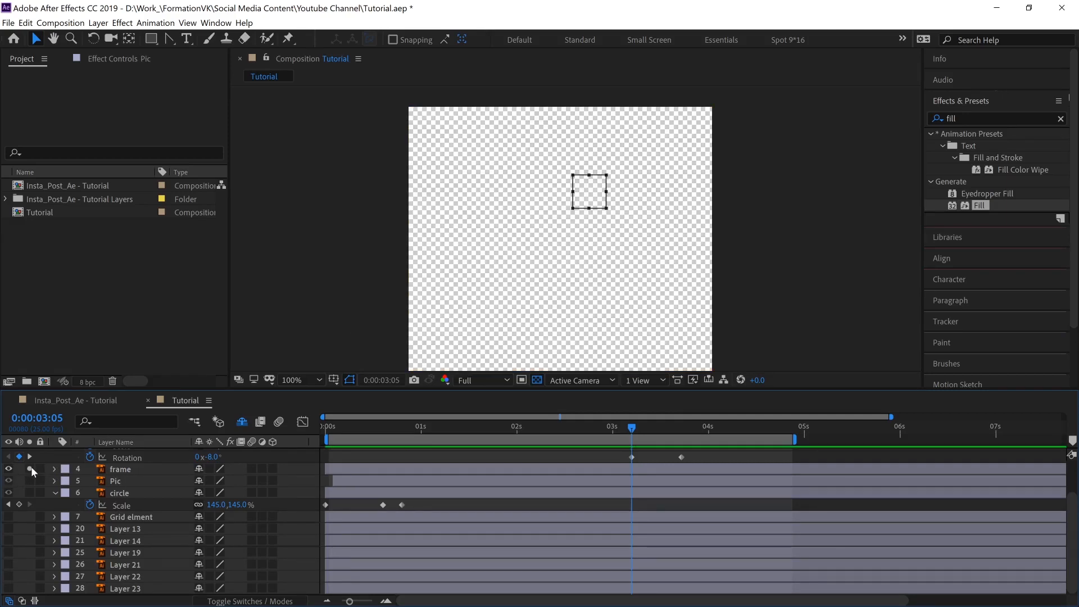
Step: Turn off solo on the frame layer and set its Scale to 146.2%
left_click(32, 467)
left_click(115, 469)
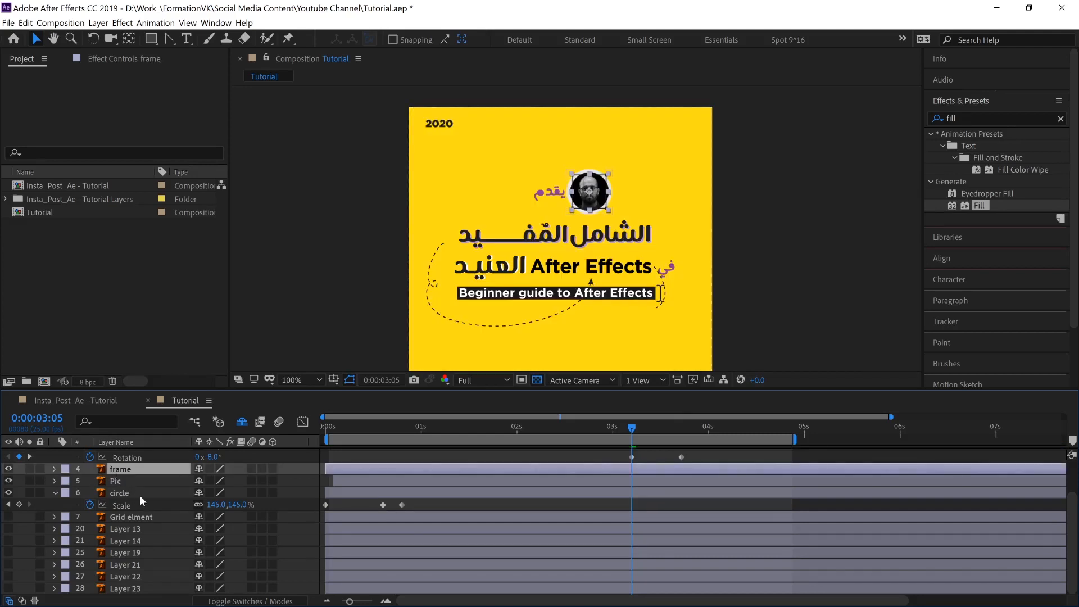
key("s")
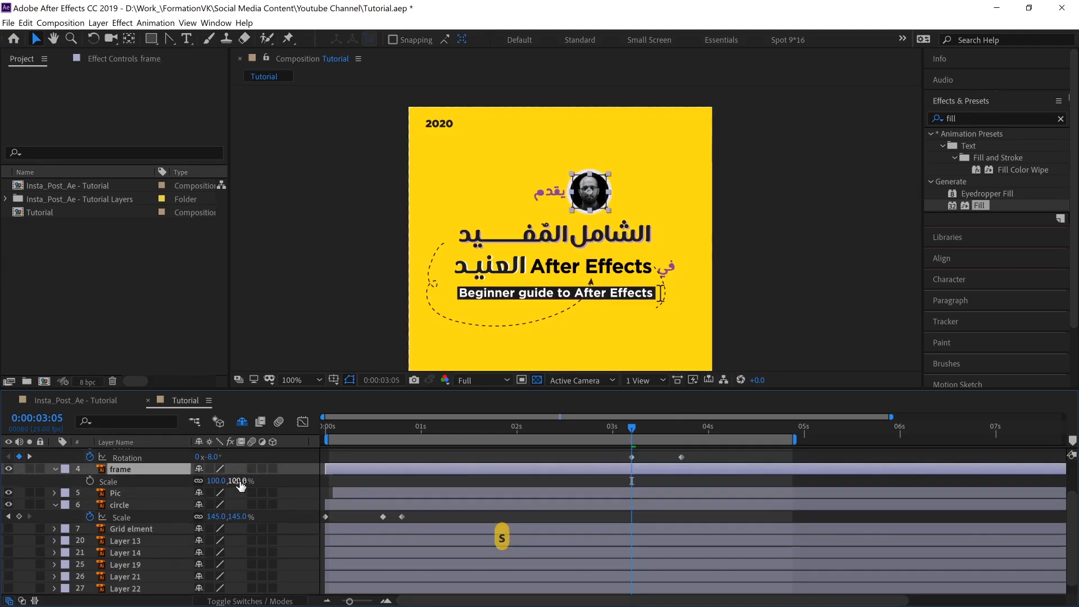
left_click_drag(239, 482, 577, 492)
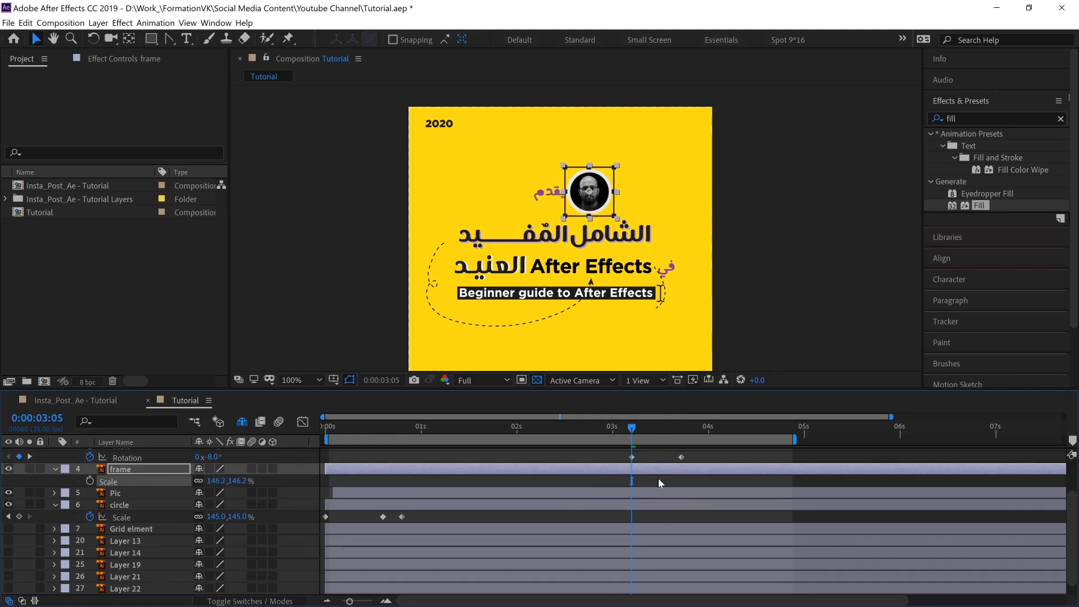
Step: Delete Layer 13 and Layer 14 from the Tutorial composition
scroll(663, 495, "up", 2)
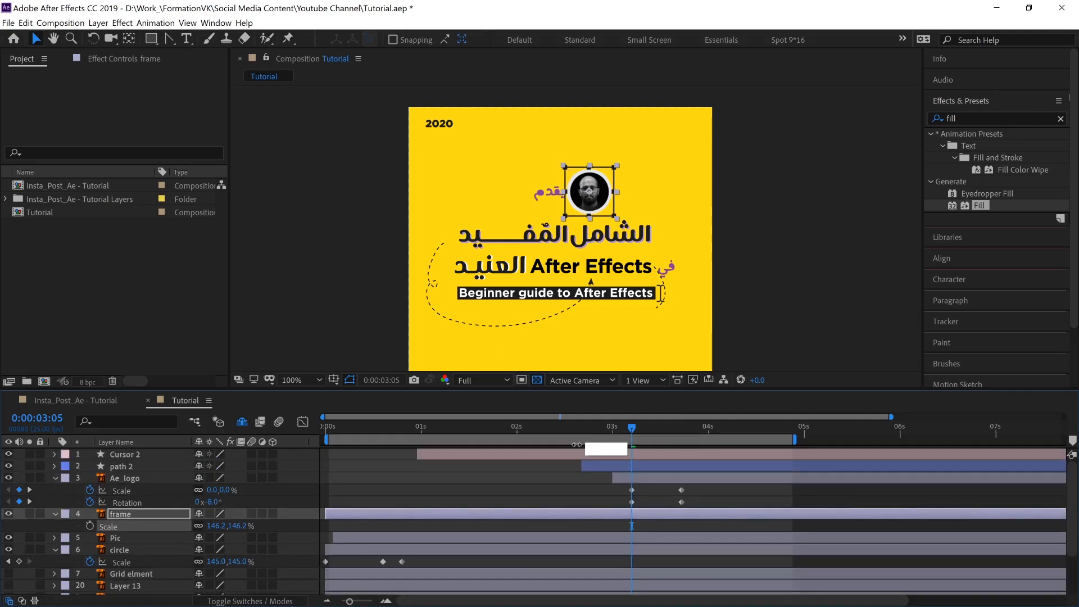
scroll(116, 532, "down", 2)
left_click(122, 530)
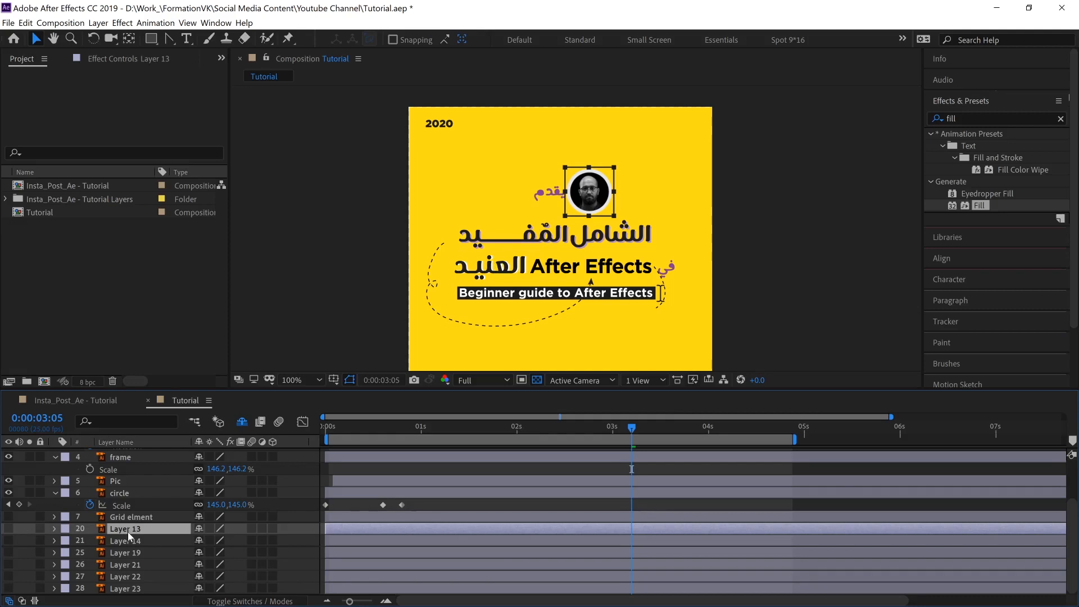
key("Delete")
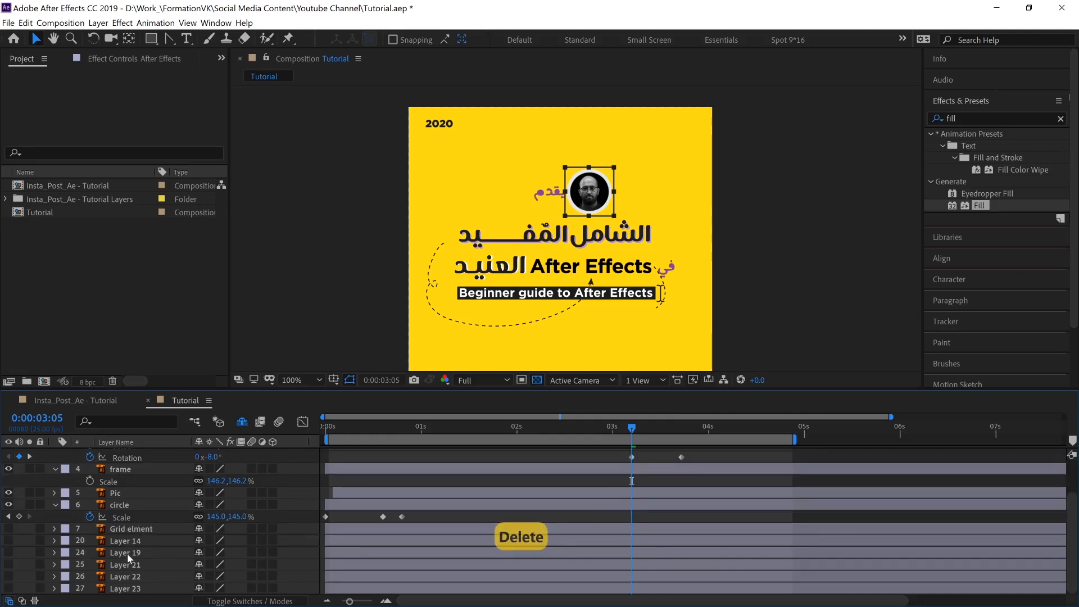
left_click(7, 540)
left_click(130, 541)
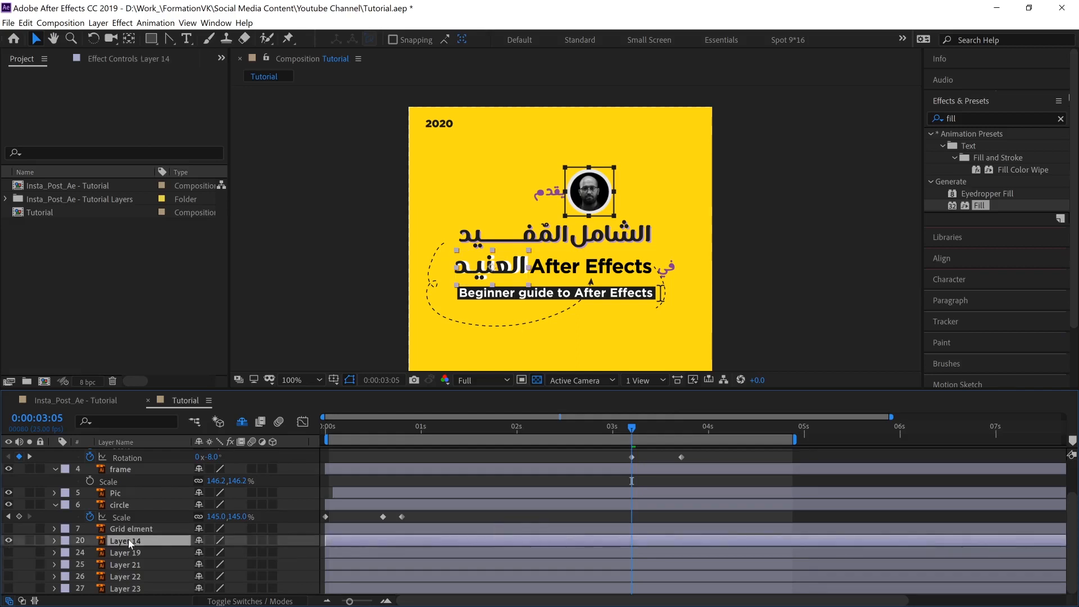
key("BackSpace")
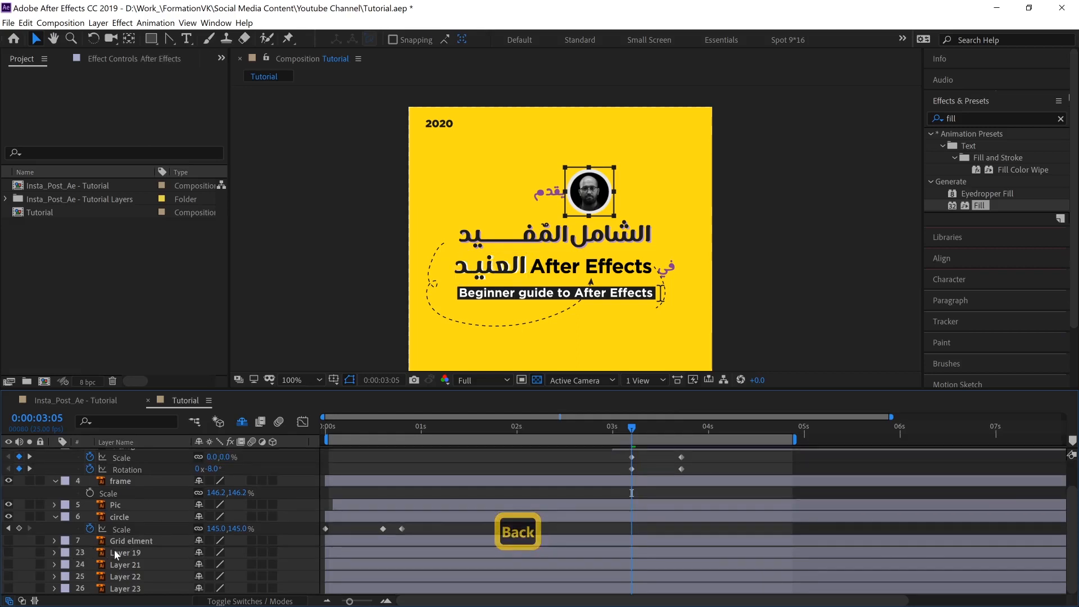
Step: Check what Layer 19 and Layer 21 show by toggling their visibility, and delete both layers
left_click(9, 553)
left_click(8, 553)
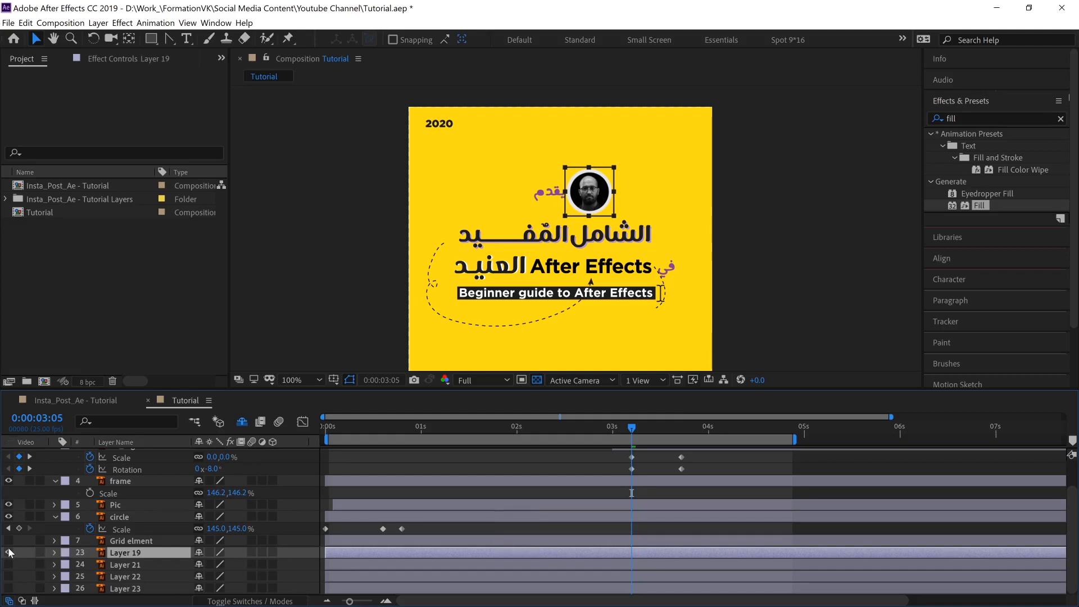
left_click(9, 553)
left_click(9, 553)
key("BackSpace")
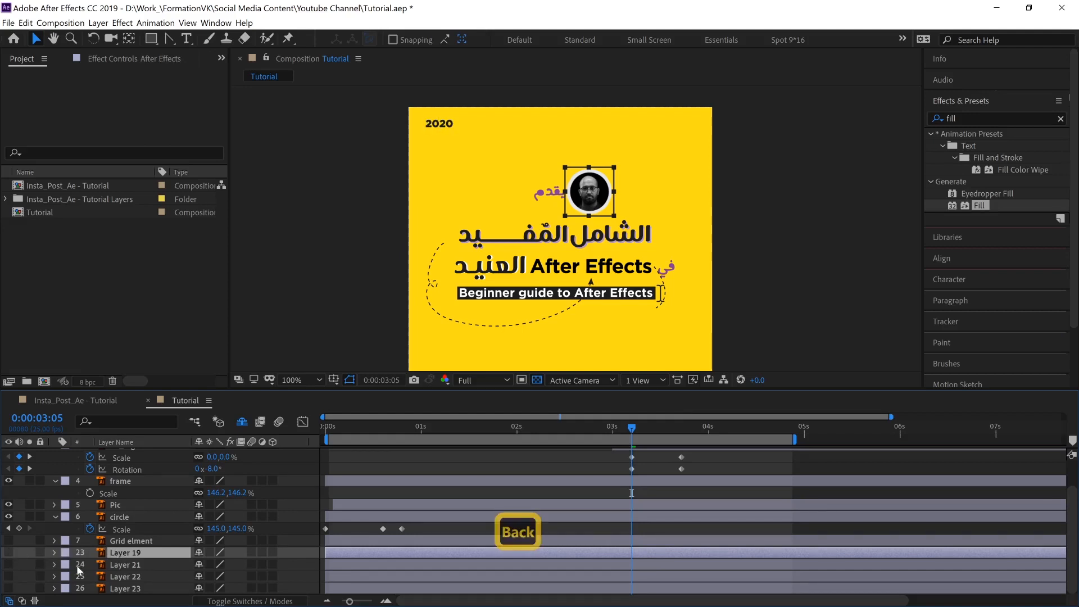
left_click(9, 564)
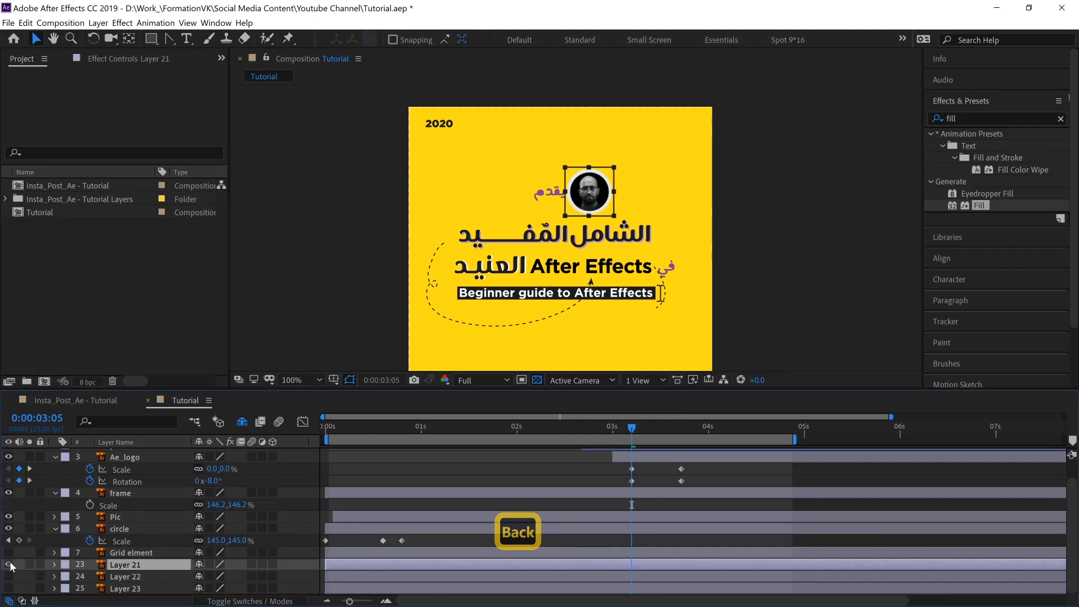
left_click(9, 564)
key("BackSpace")
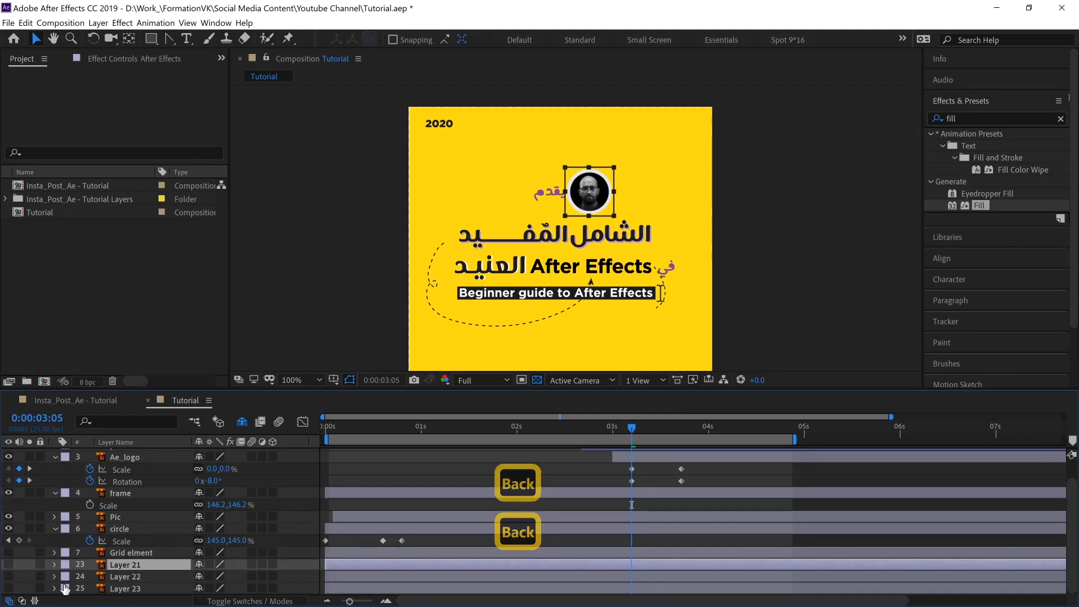
Step: Check what Layer 22 and Layer 23 show by toggling their visibility, and delete both layers
left_click(118, 576)
left_click(9, 576)
left_click(9, 577)
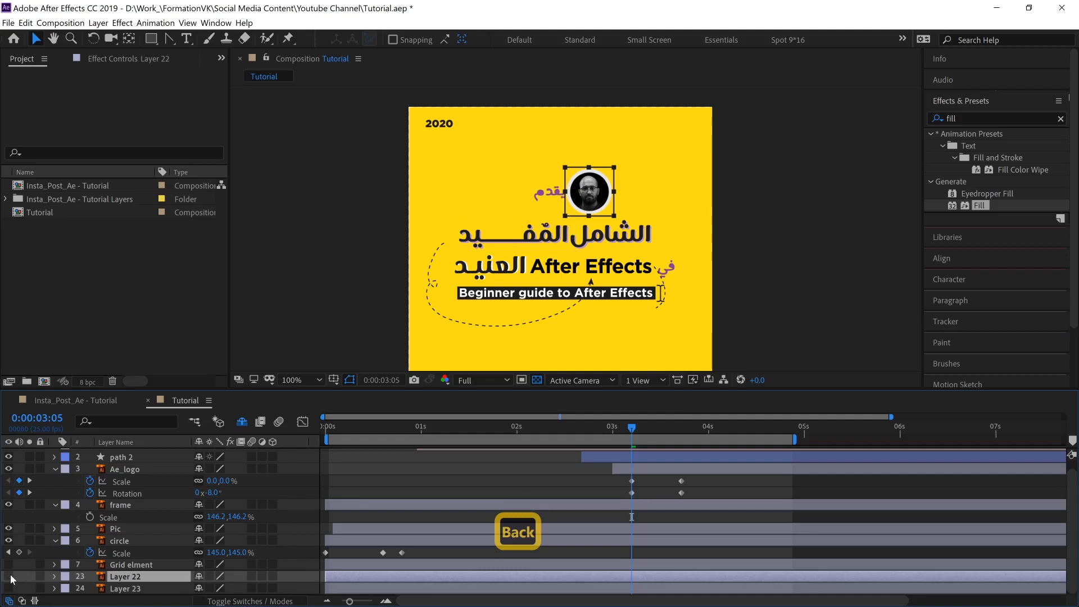
key("BackSpace")
left_click(123, 587)
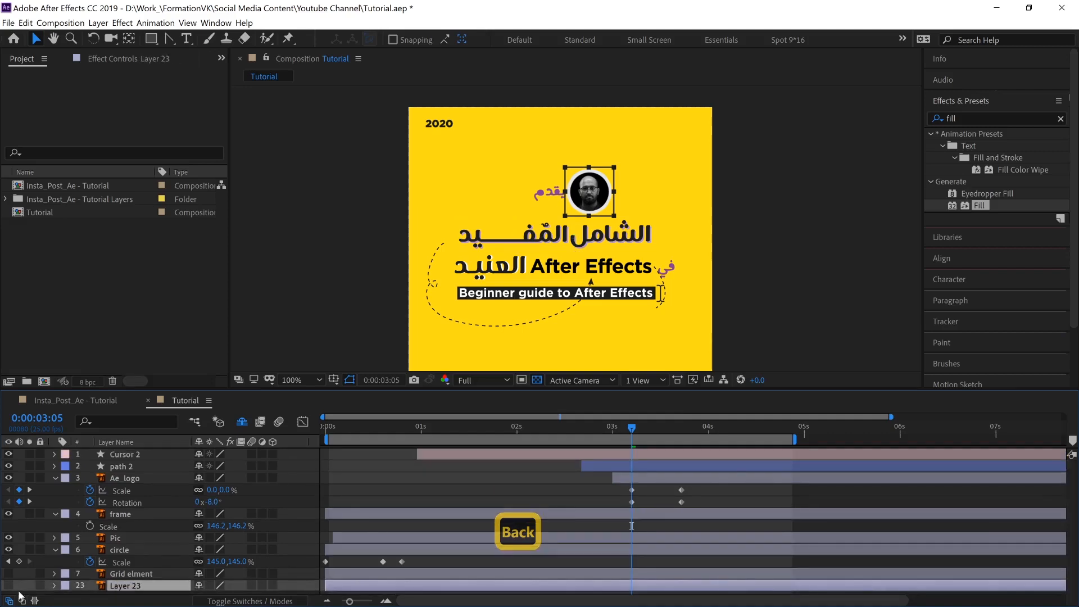
left_click(9, 586)
left_click(9, 587)
left_click(8, 586)
key("BackSpace")
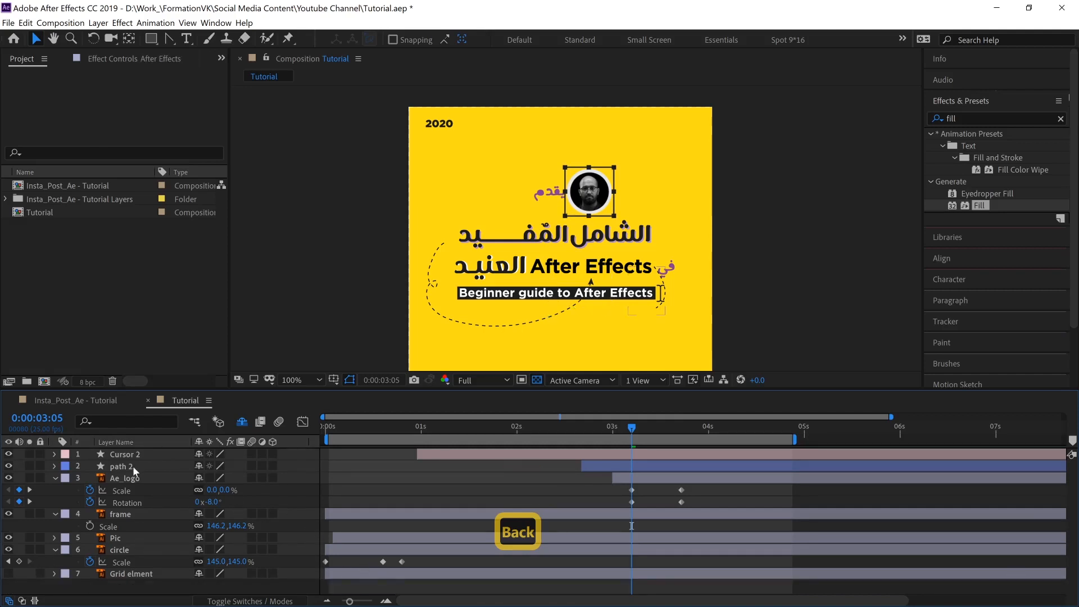
Step: Collapse the expanded properties of all layers in the timeline and deselect the layers
key("ctrl+q")
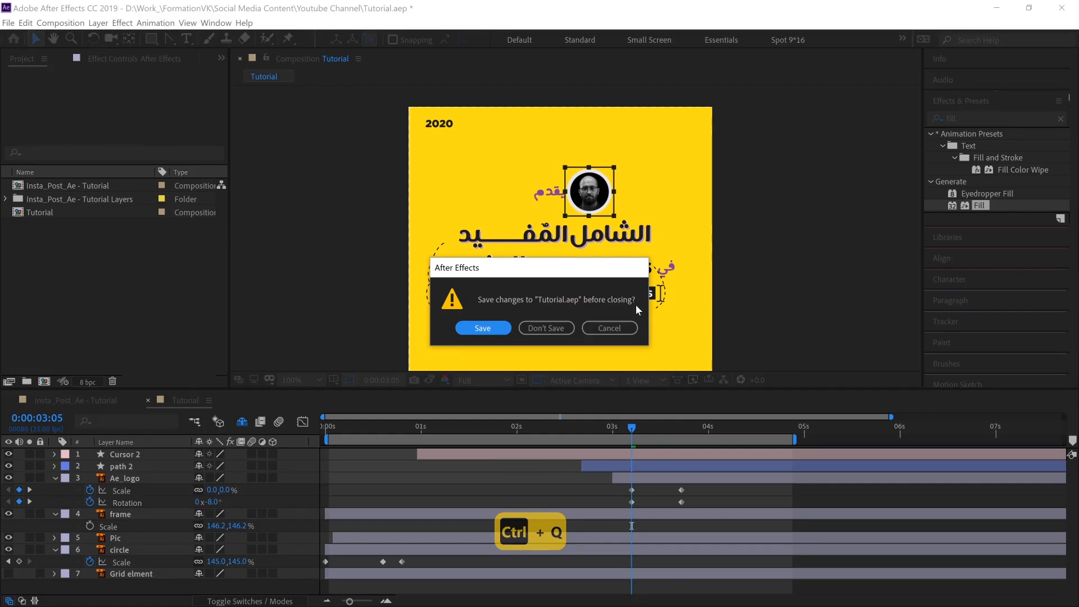
key("Escape")
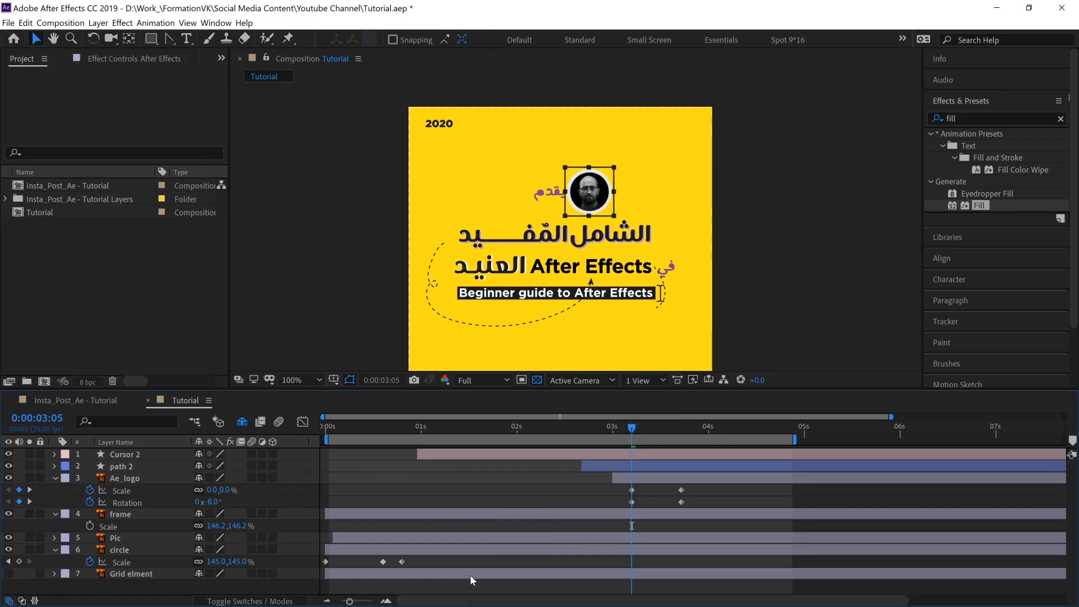
key("ctrl+a")
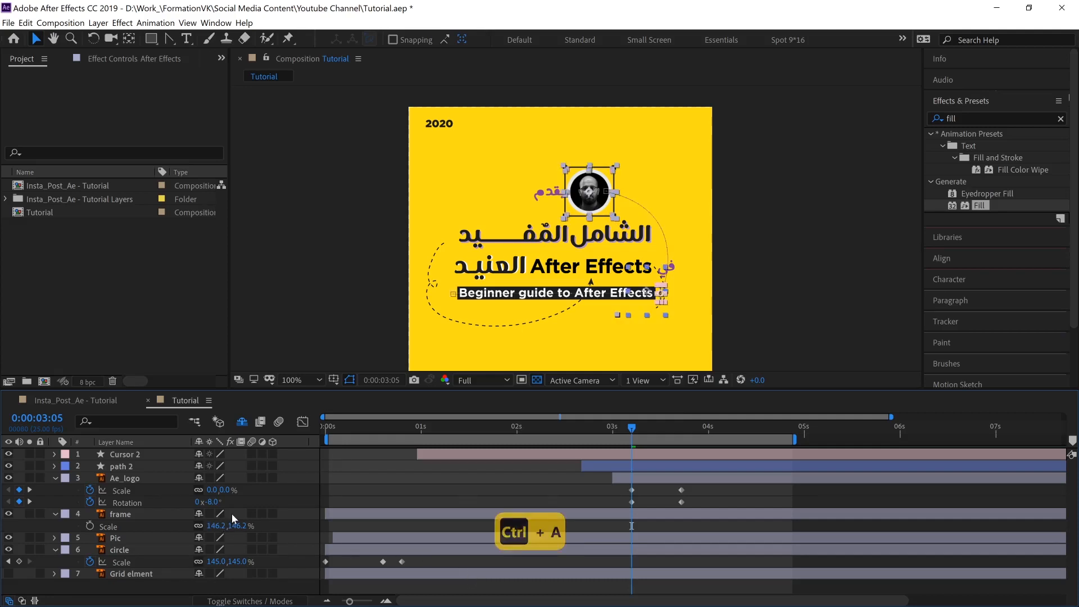
left_click(54, 478)
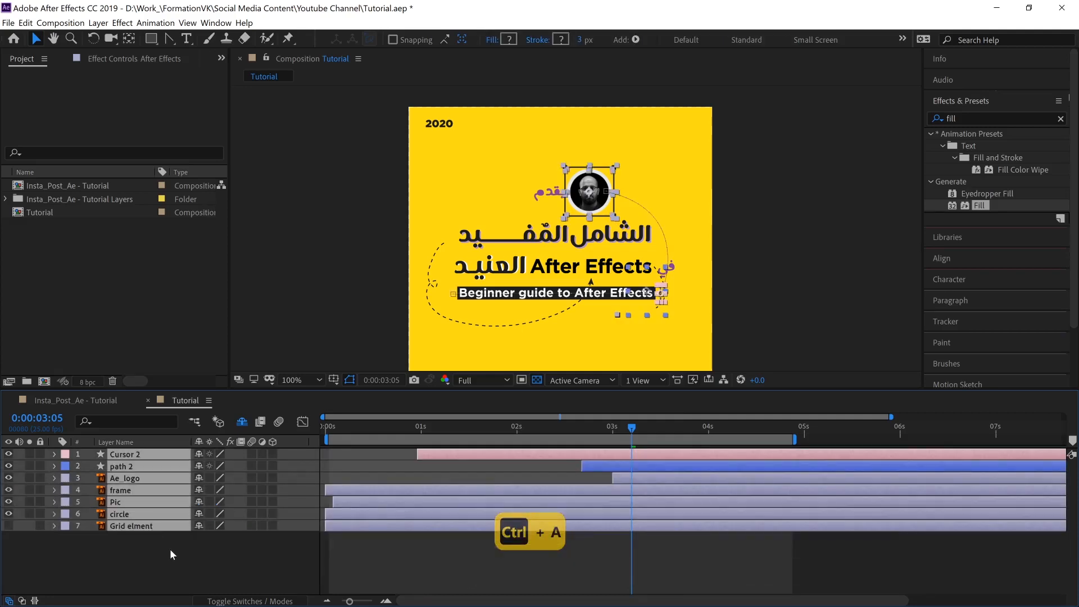
left_click(171, 553)
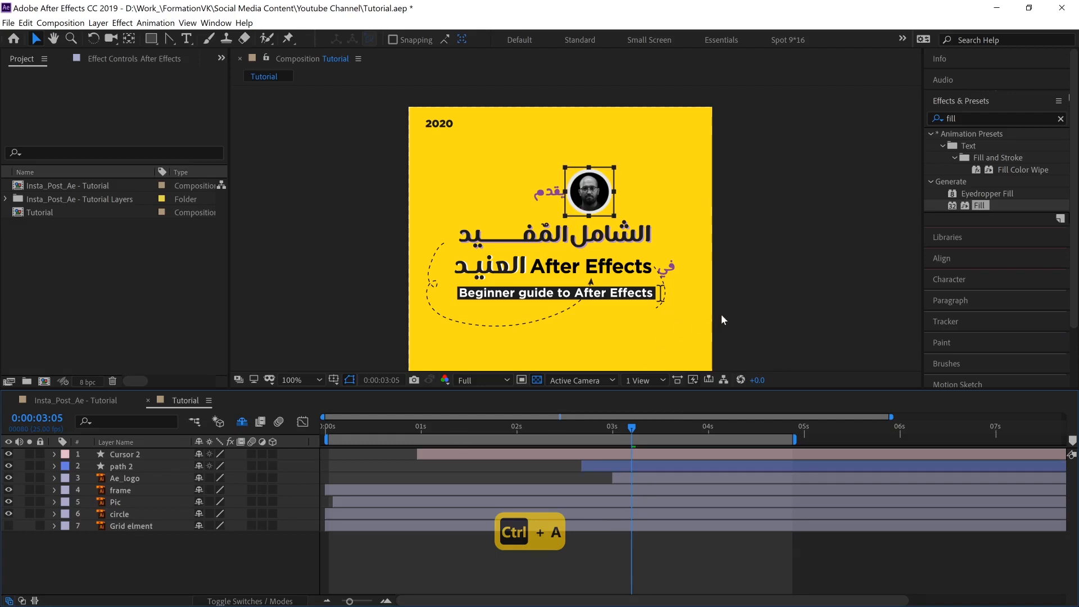
Step: Reveal Cursor 2's keyframed properties and move the current time to its last Position keyframe at 0:00:04:06
mouse_move(647, 432)
left_mouse_down()
mouse_move(683, 430)
mouse_move(659, 431)
left_mouse_up()
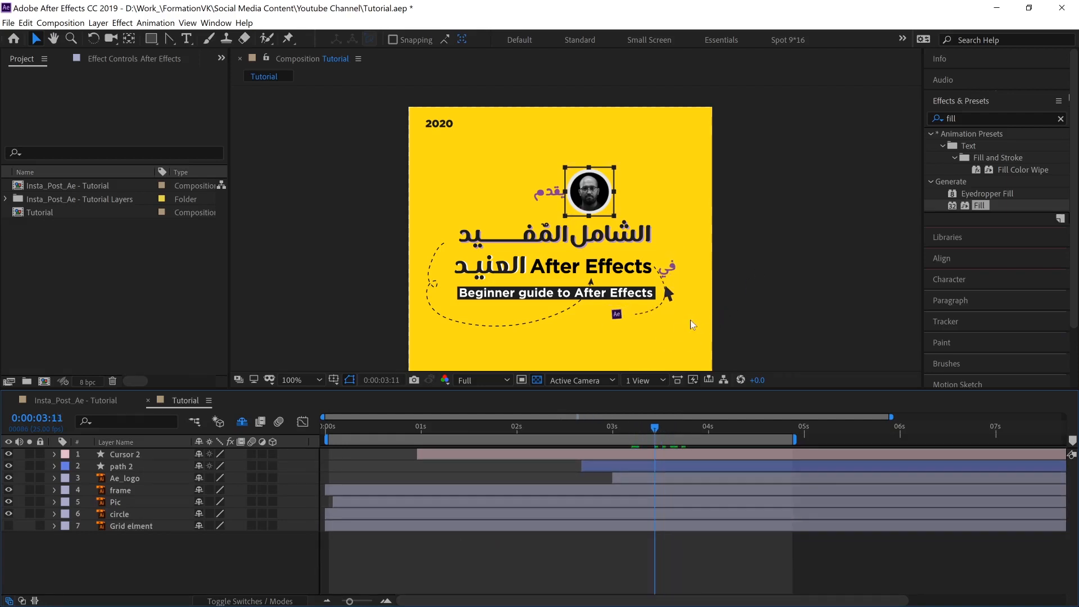
left_click(670, 296)
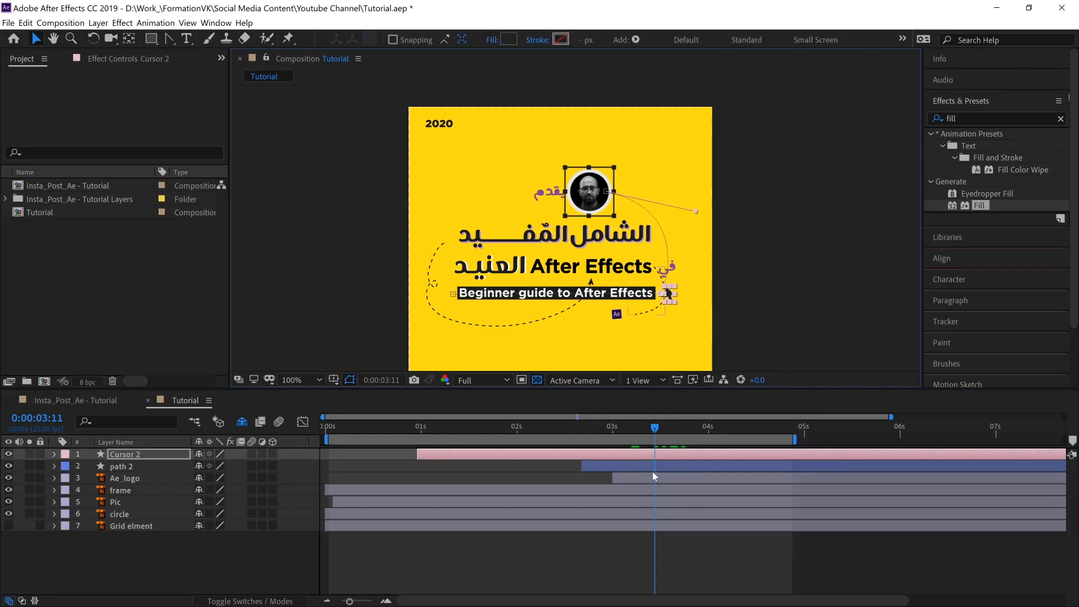
key("u")
left_click(732, 429)
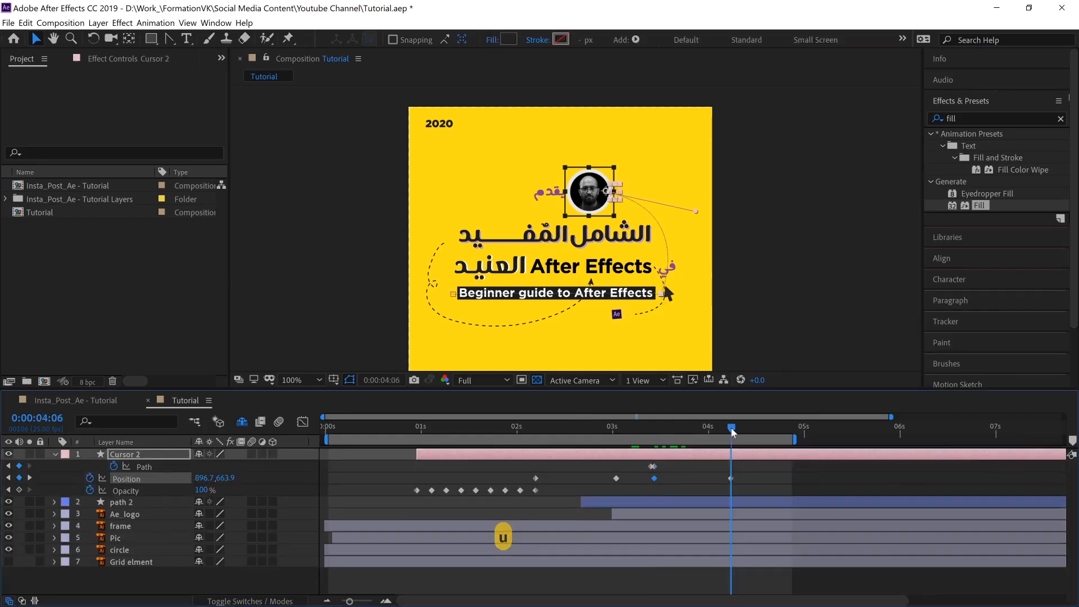
left_click(733, 195)
scroll(636, 187, "up", 1)
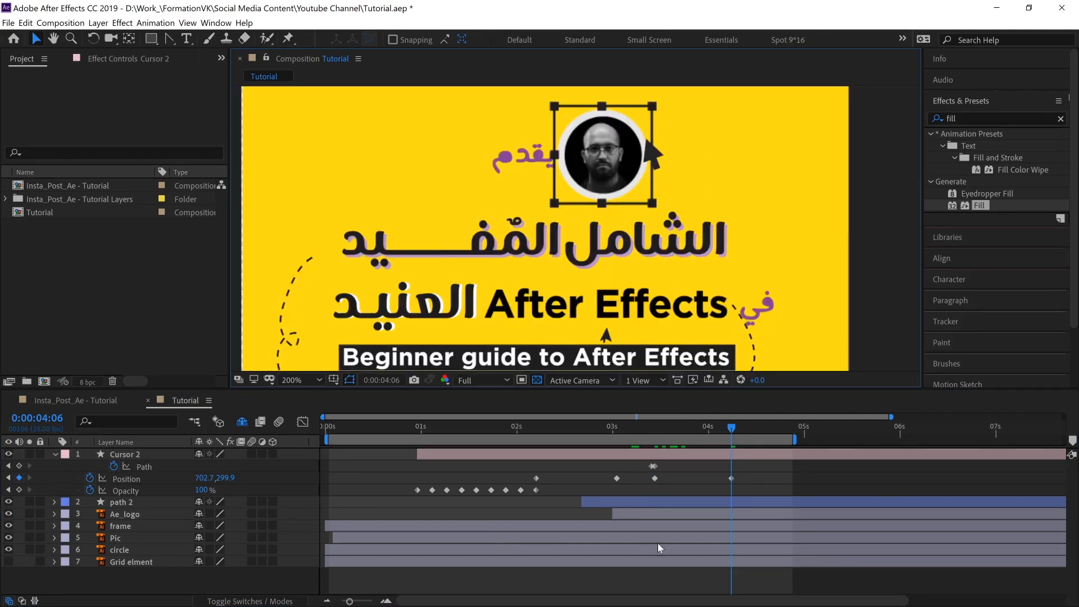
Step: Split the frame layer at 0:00:04:06 and delete the part before the split
left_click(683, 503)
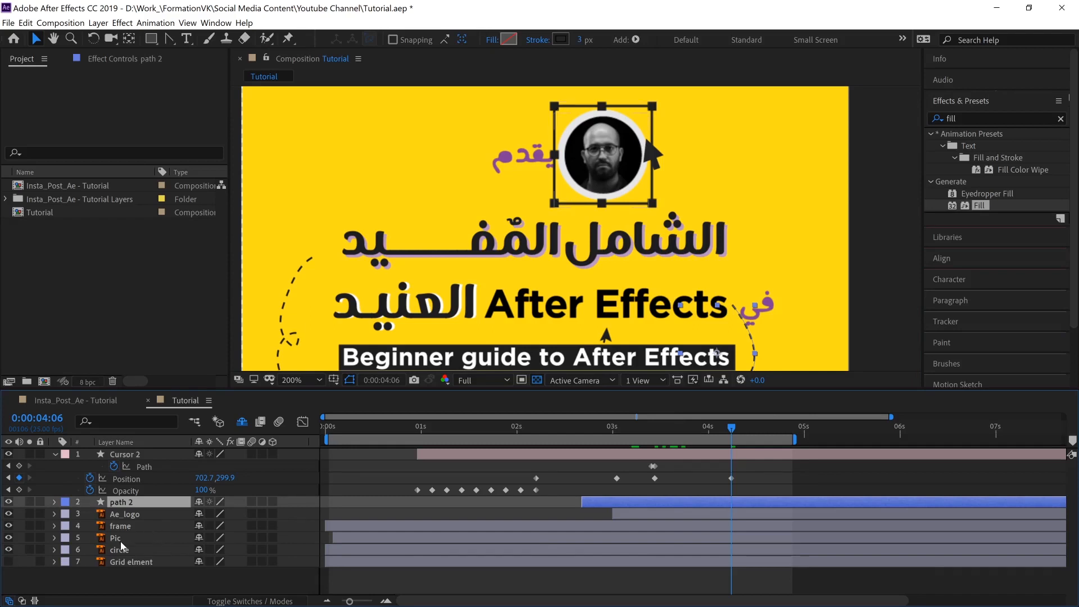
left_click(120, 526)
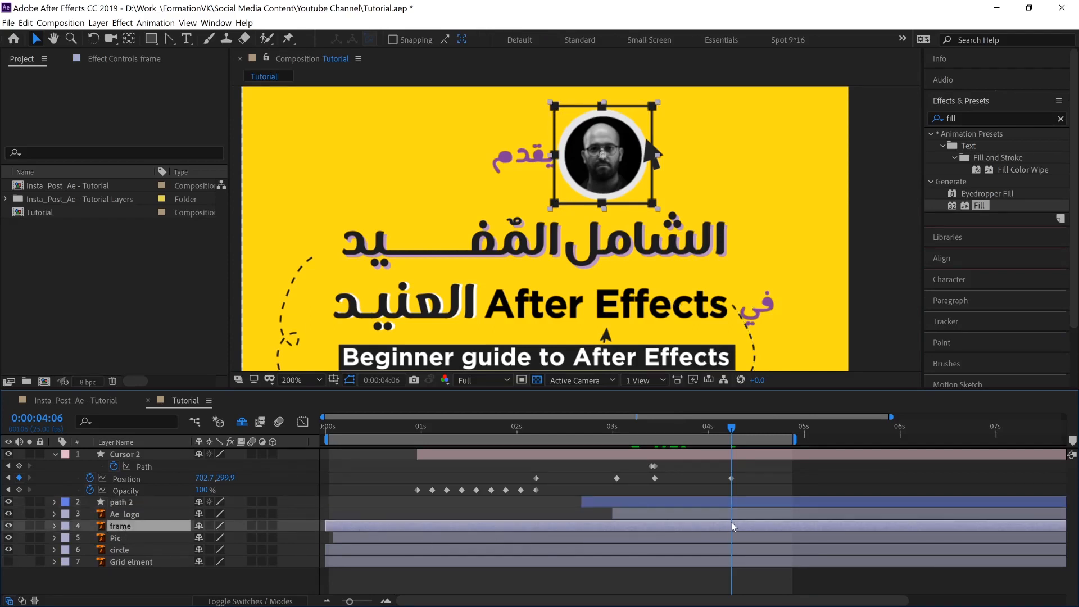
key("ctrl+shift+d")
left_click(720, 535)
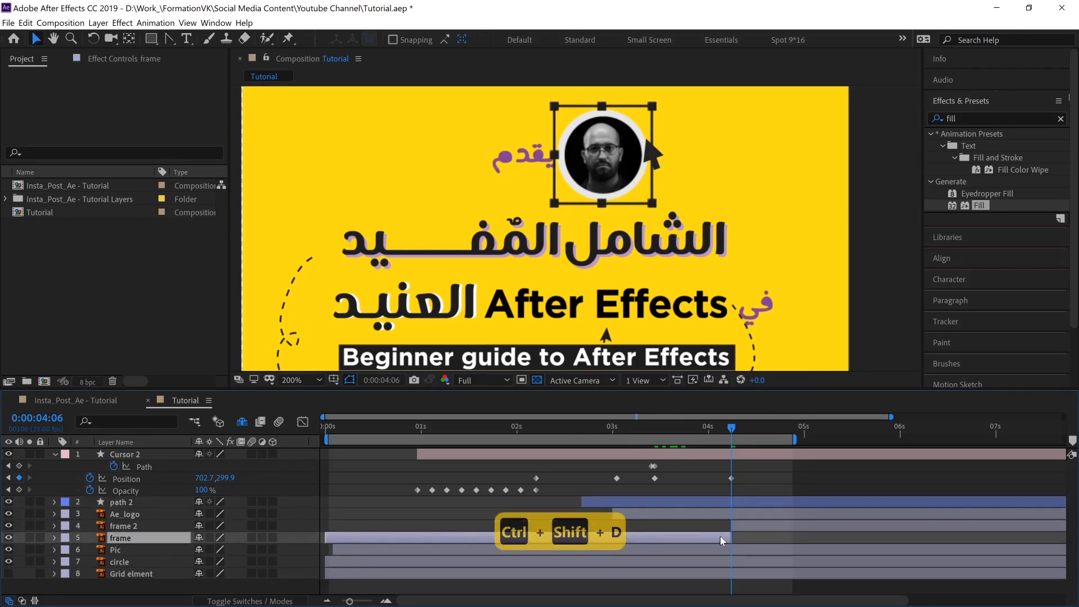
key("BackSpace")
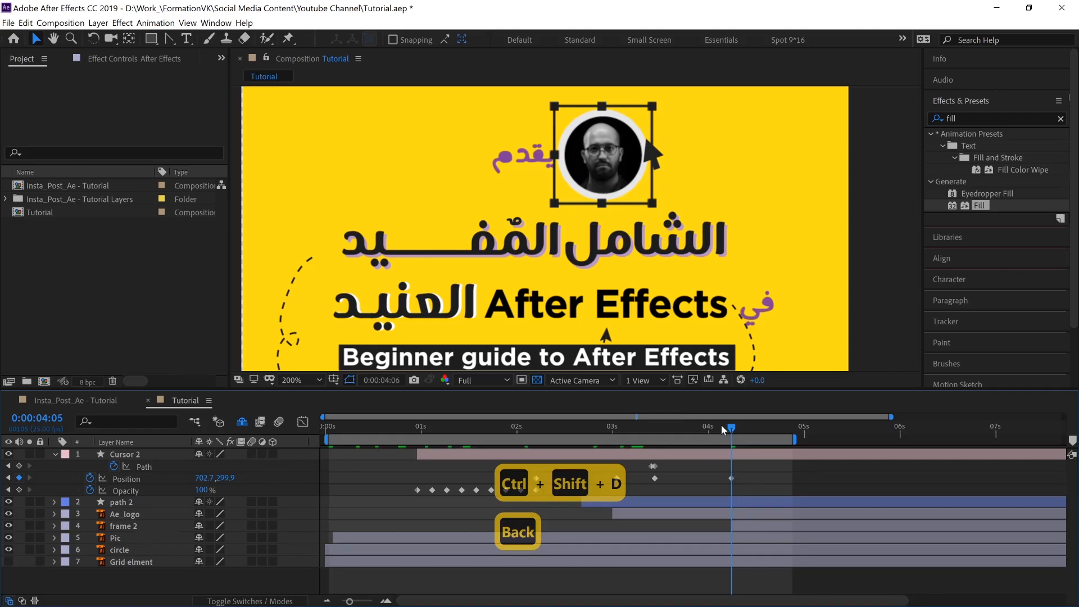
mouse_move(731, 427)
left_mouse_down()
mouse_move(716, 428)
mouse_move(730, 427)
left_mouse_up()
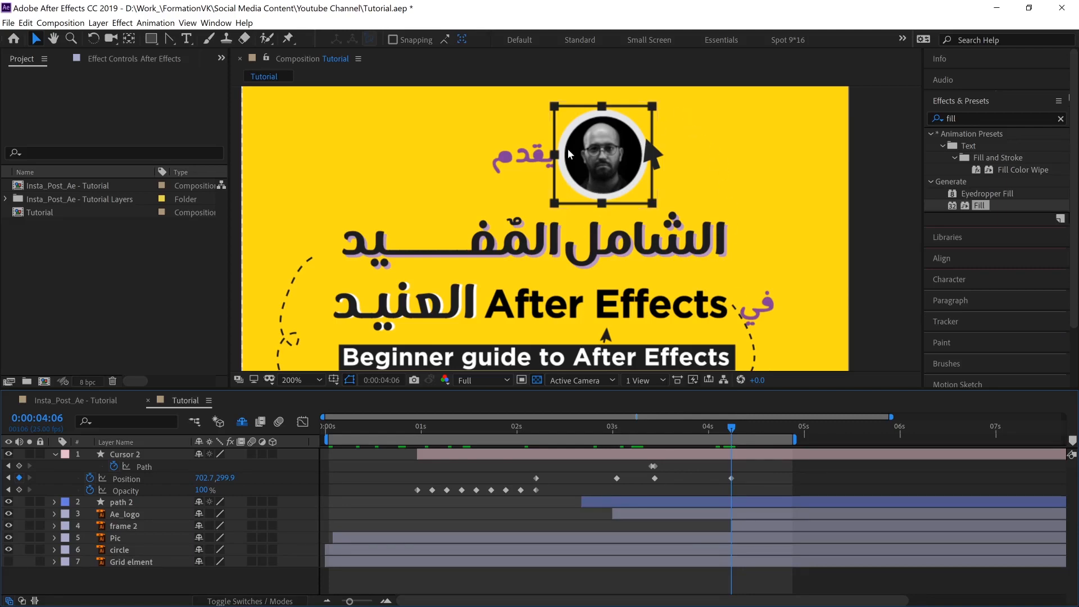
Step: Switch to the reference video, scrub through the portrait's resizing around four seconds, and return to After Effects
key("alt+Tab")
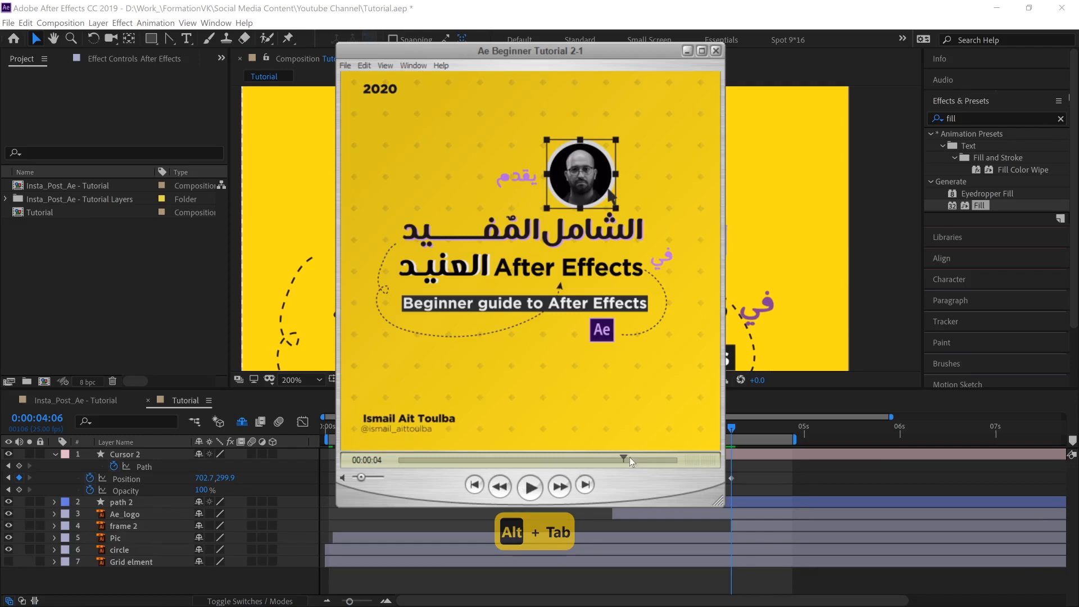
mouse_move(623, 458)
left_mouse_down()
mouse_move(614, 459)
mouse_move(643, 457)
mouse_move(610, 453)
mouse_move(636, 453)
left_mouse_up()
key("alt+Tab")
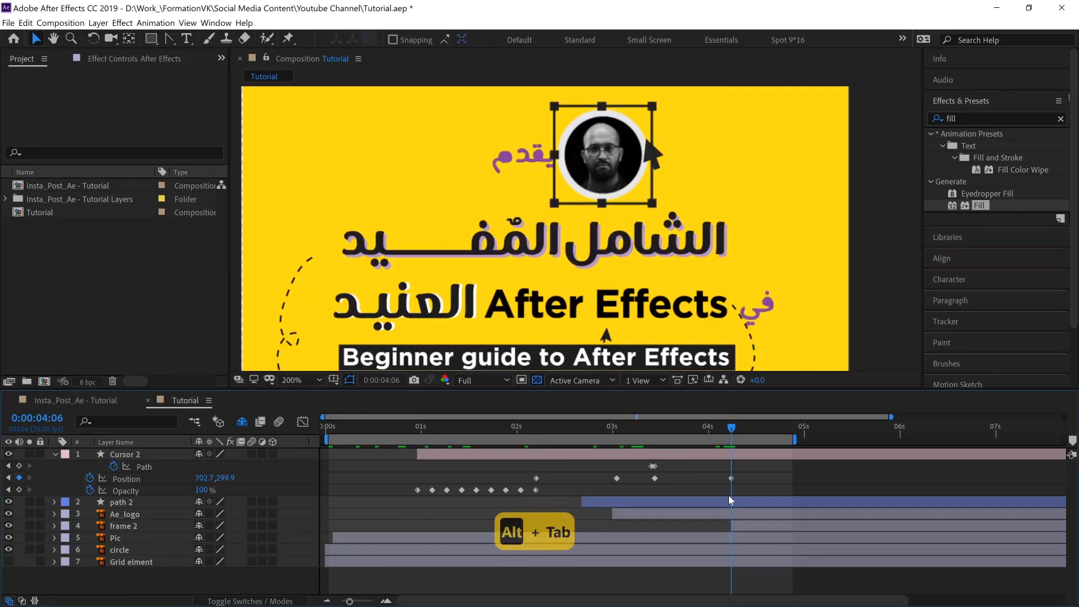
Step: Reveal the Scale of frame 2, Pic and circle, and add Scale keyframes at 0:00:04:06 to Pic and circle
left_click(128, 526)
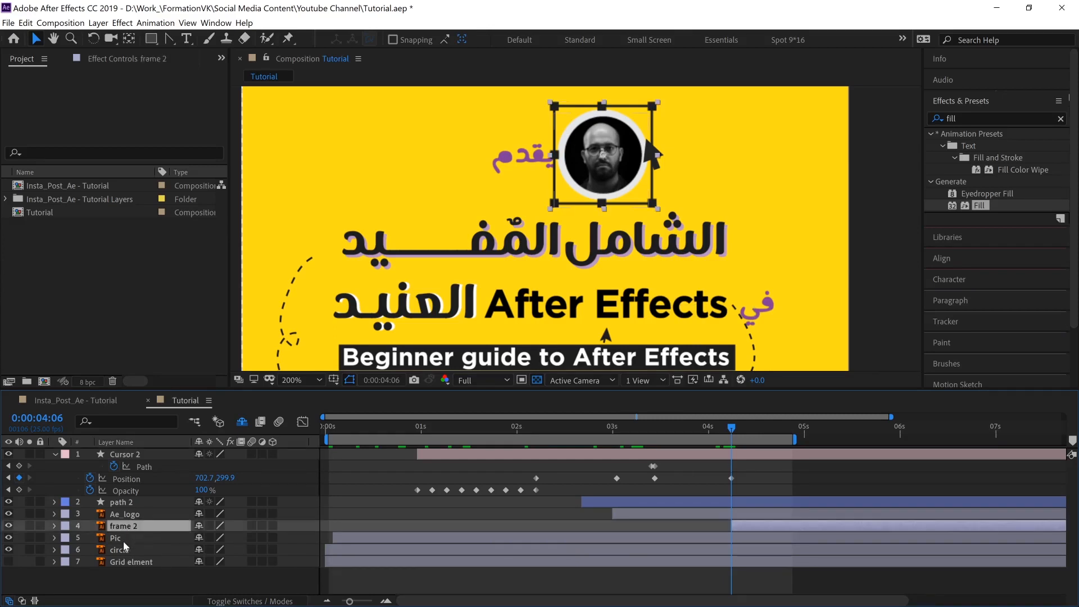
left_click(123, 539, "ctrl")
left_click(122, 550, "ctrl")
key("s")
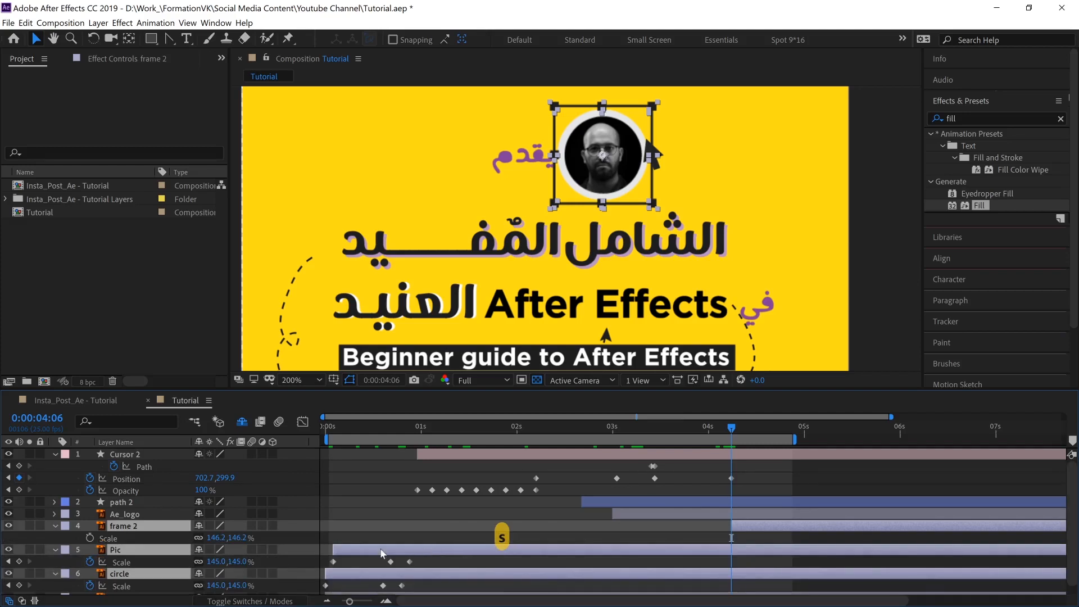
left_click(89, 537)
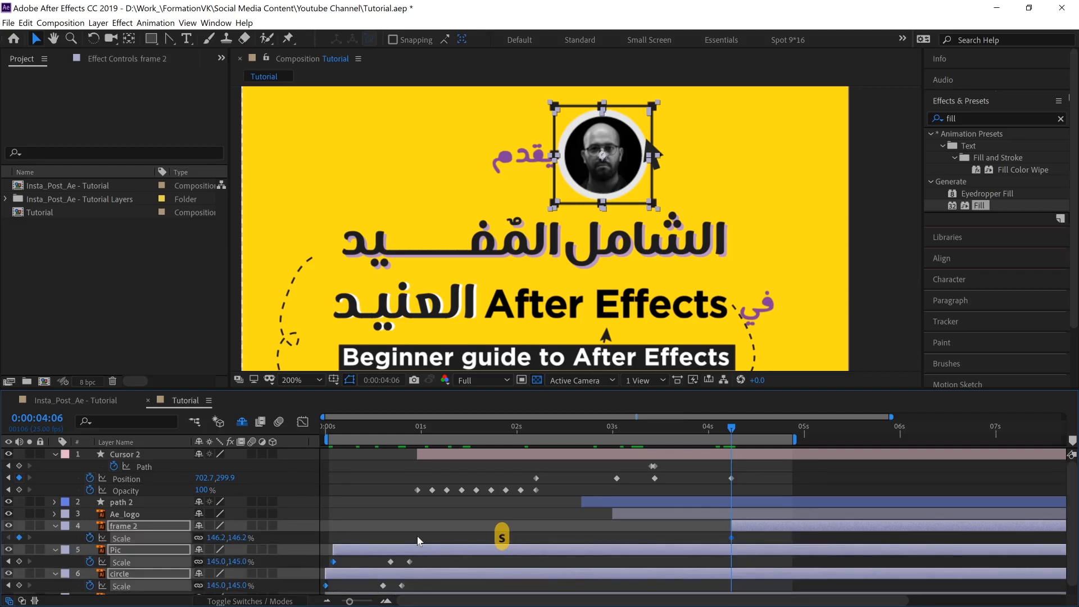
left_click(19, 561)
key("ctrl+z")
key("ctrl+z")
scroll(731, 534, "down", 1)
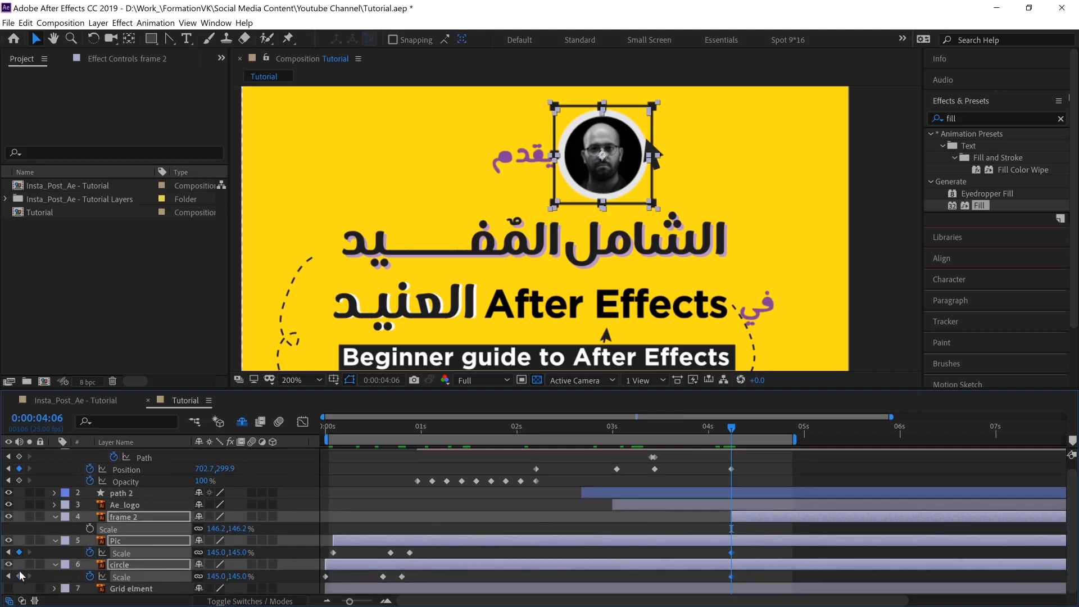
Step: Add a Scale keyframe to frame 2 at 0:00:04:06 and move the current time ten frames forward to 0:00:04:16
left_click(90, 528)
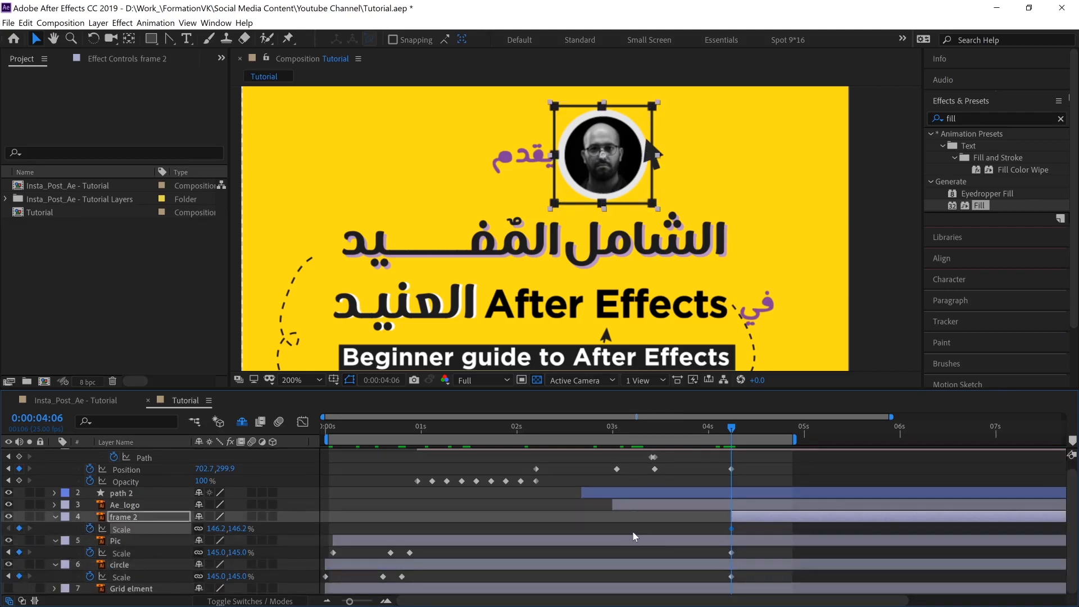
key("shift+Page_Down")
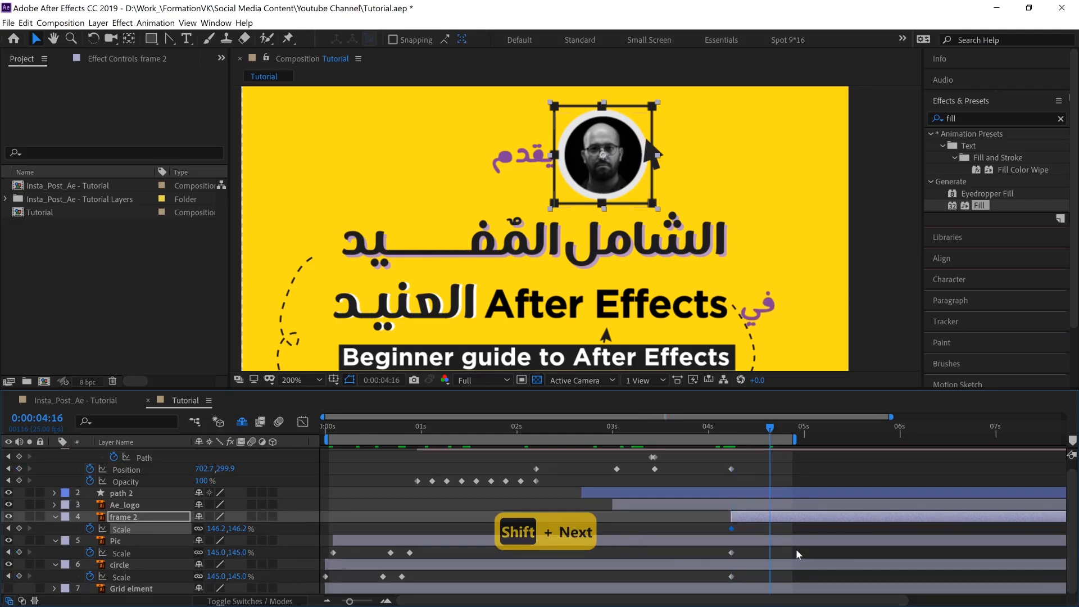
left_click(732, 436)
key("Page_Down")
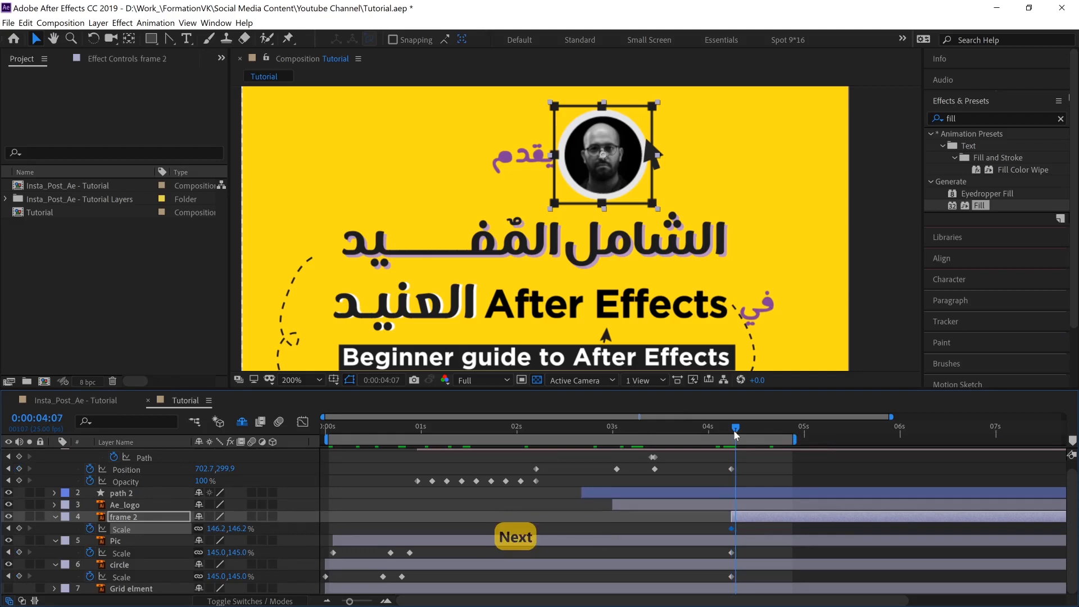
key("Page_Down")
key("Page_Down")
key("Page_Down")
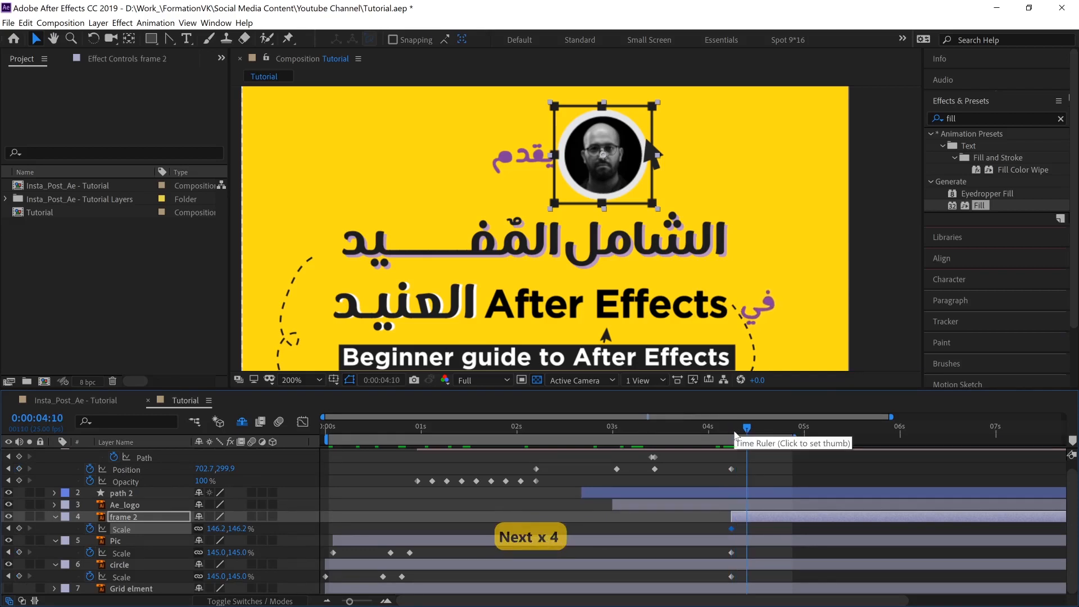
key("Page_Up")
key("Page_Up")
key("Page_Up")
key("Page_Up")
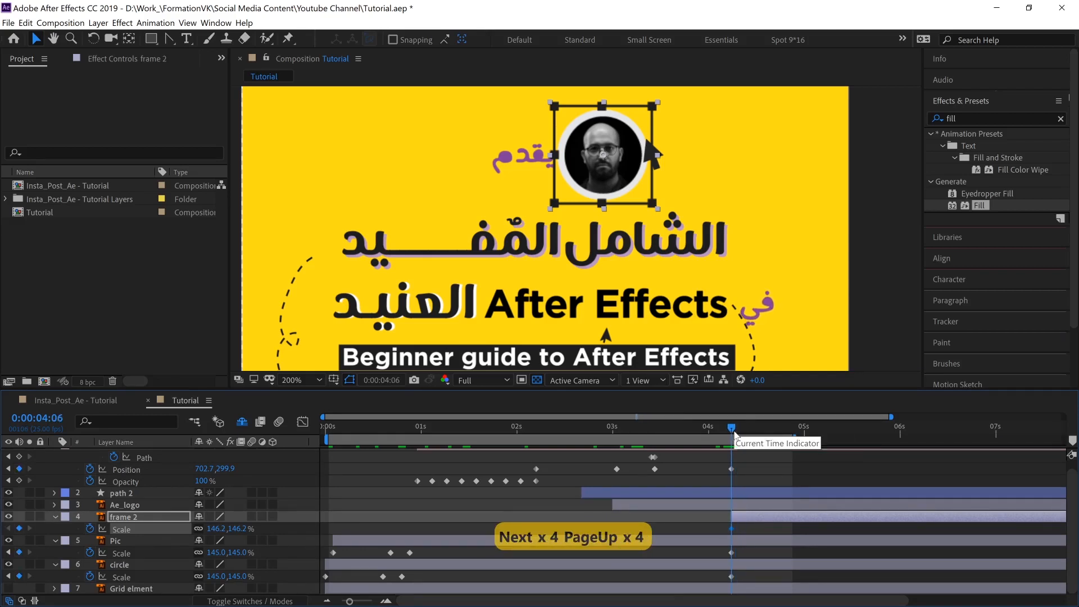
key("shift+Page_Down")
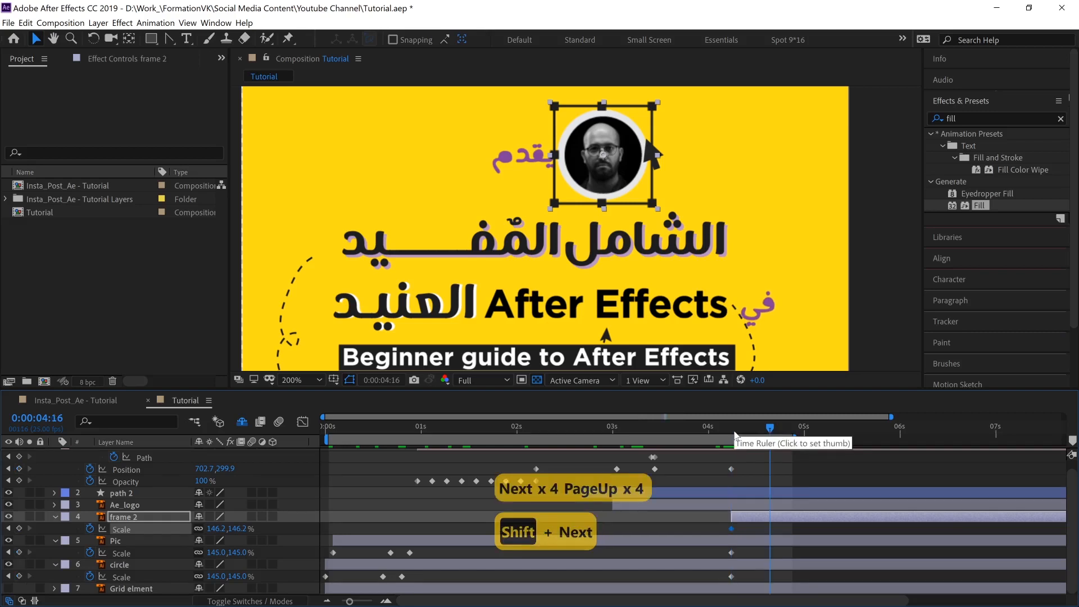
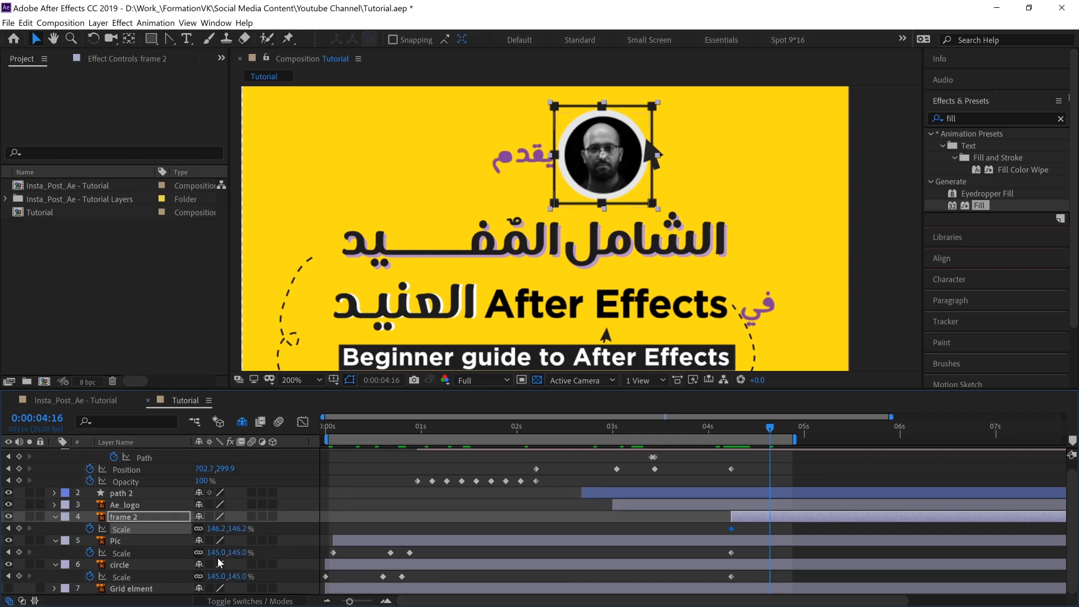
Step: Set the Scale of Pic, circle and frame 2 to 100% at 0:00:04:16 and scrub through the resizing
left_click_drag(235, 553, 149, 553)
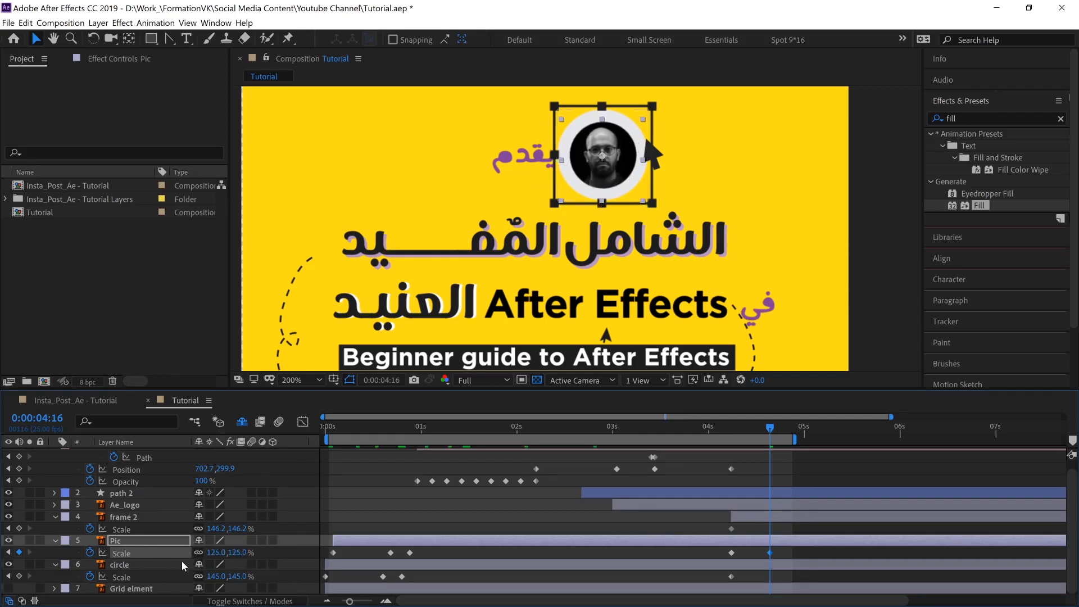
left_click(240, 553)
type("100")
key("Return")
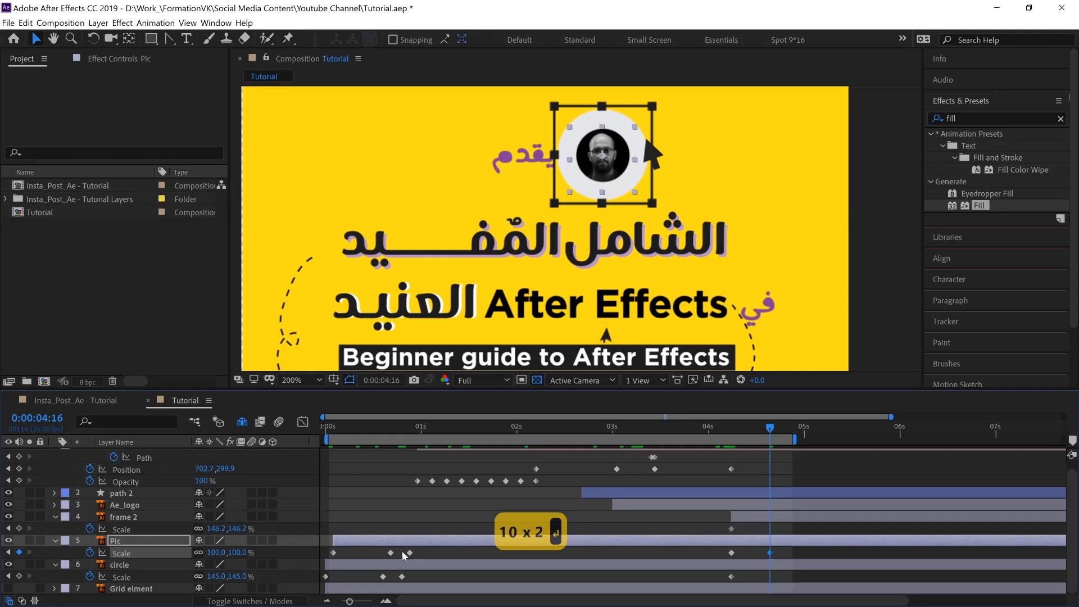
left_click(237, 576)
type("100")
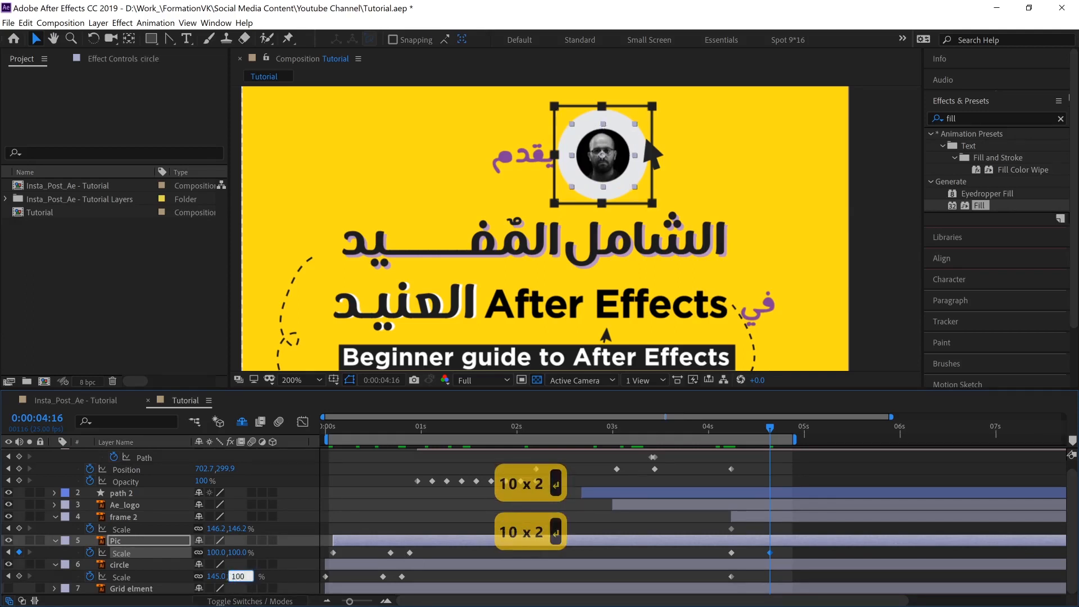
key("Return")
left_click(241, 529)
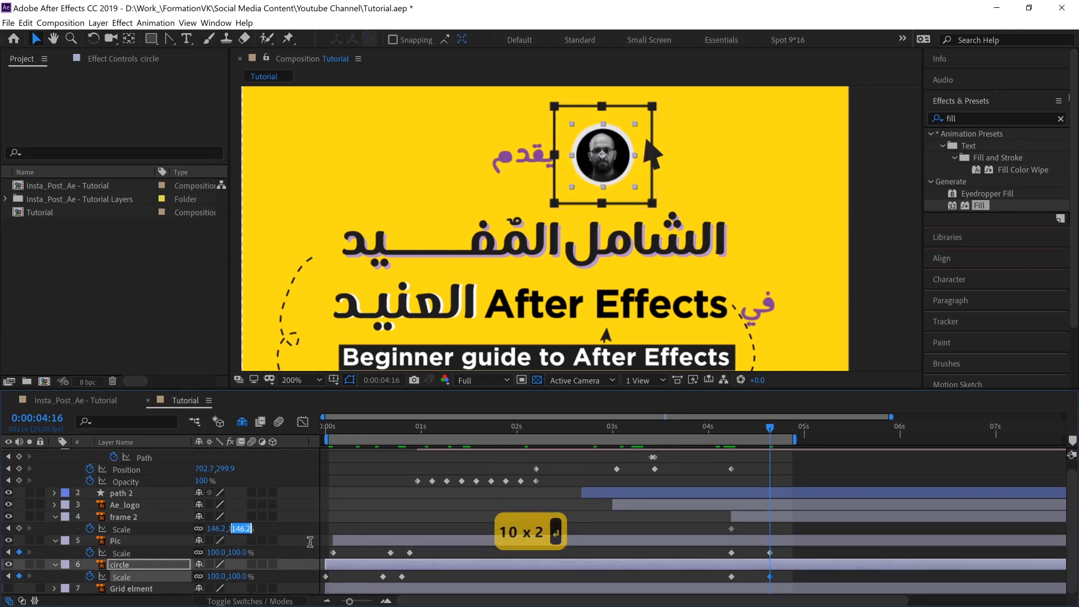
type("100")
key("Return")
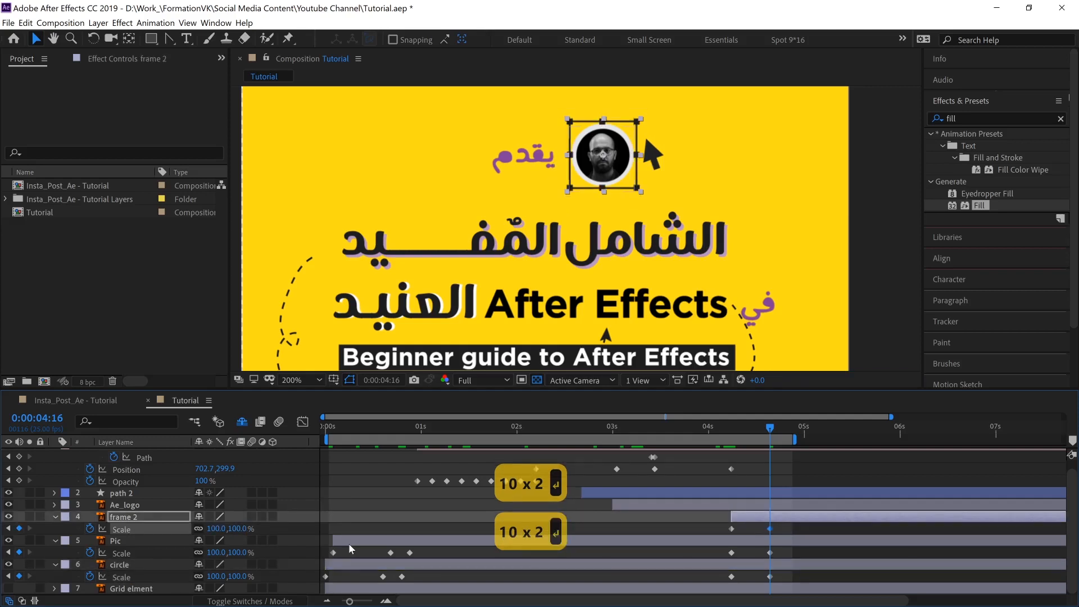
left_click(878, 265)
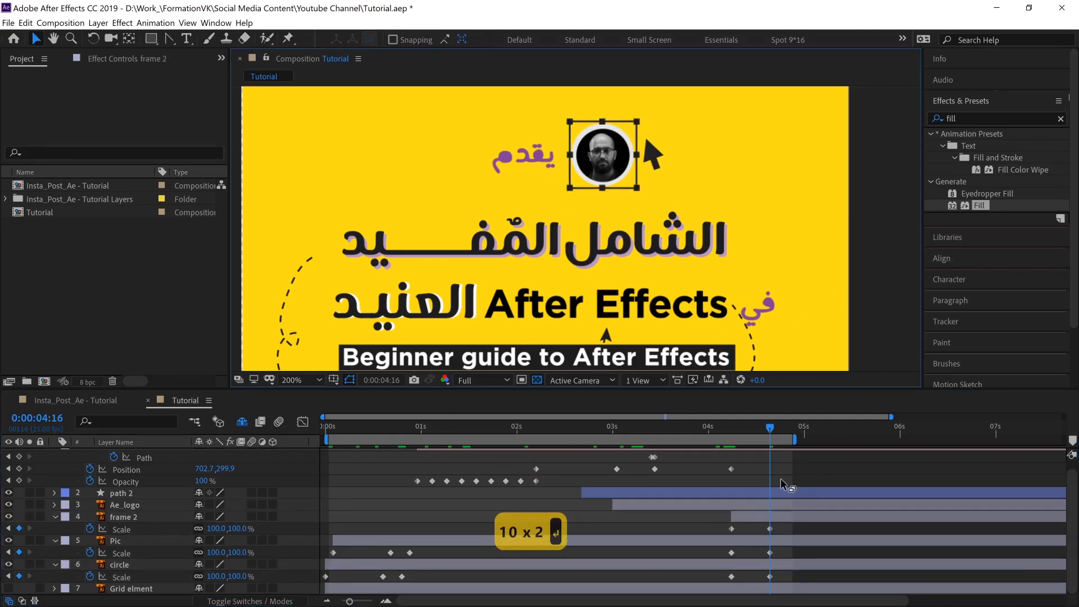
left_click_drag(730, 427, 769, 430)
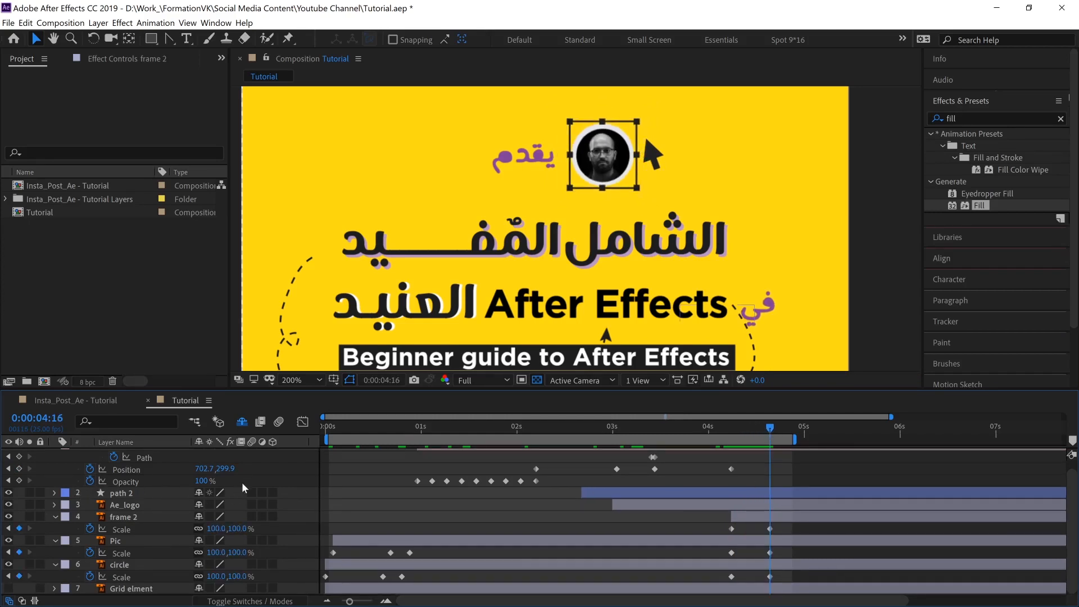
Step: Set Cursor 2's horizontal Position to 675.7 at 0:00:04:16 and preview its movement along with the shrinking frame
left_click_drag(211, 470, 189, 468)
left_click(733, 433)
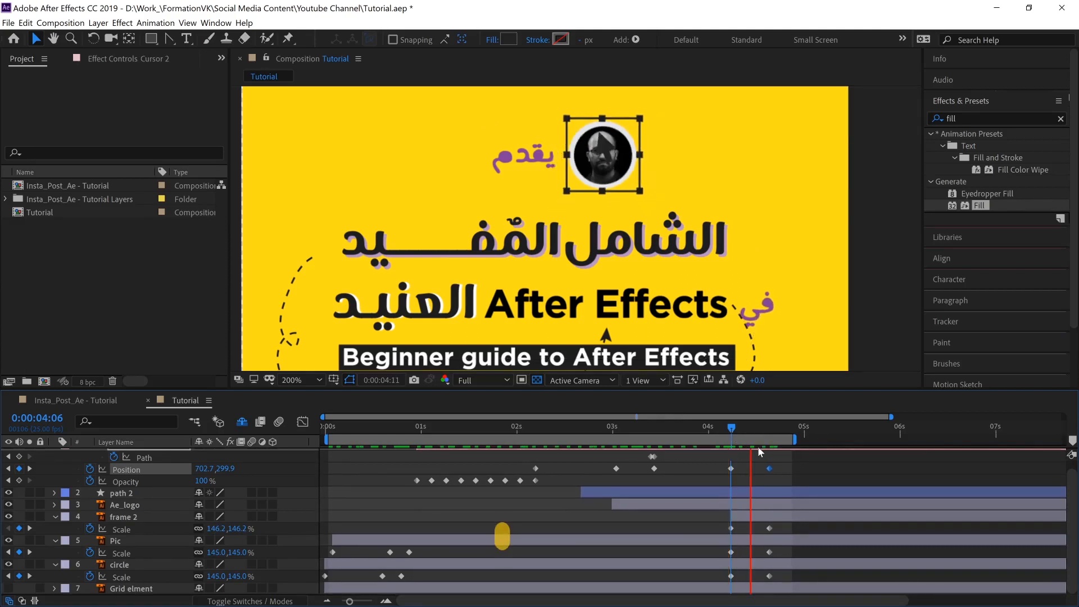
key("space")
scroll(761, 463, "up", 1)
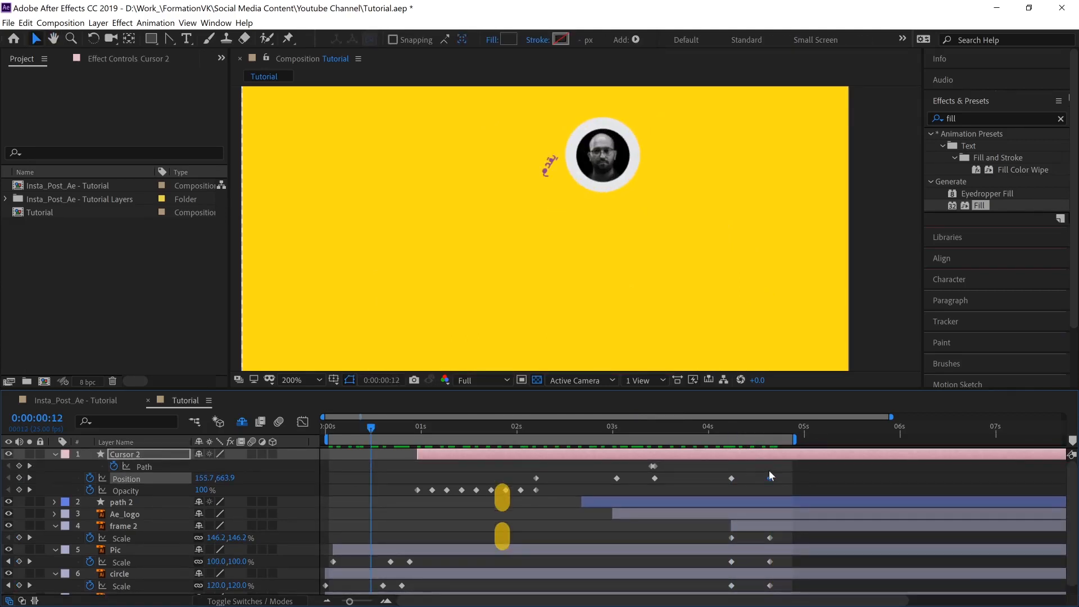
left_click(730, 430)
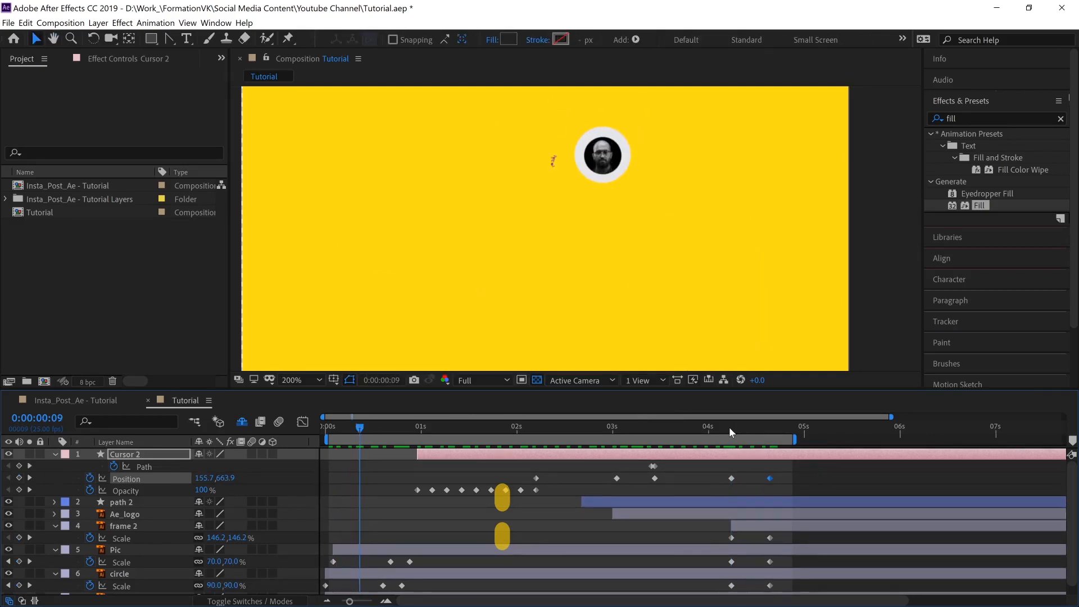
left_click_drag(732, 427, 774, 428)
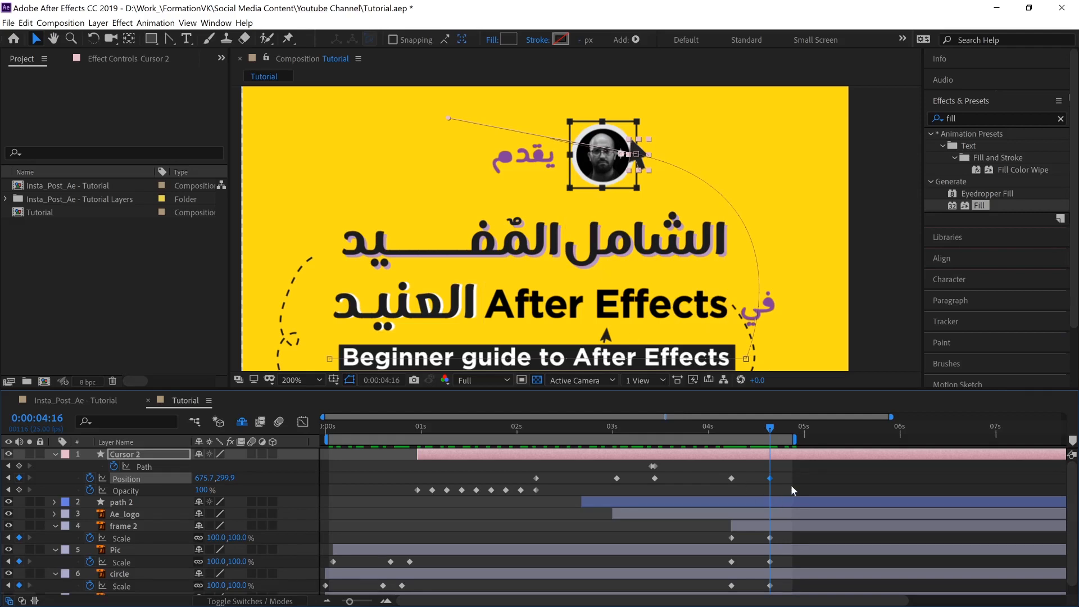
Step: Set temporal and spatial interpolation to Linear for Cursor 2's last two Position keyframes and scrub through the result
left_click(731, 478, "shift")
right_click(732, 480)
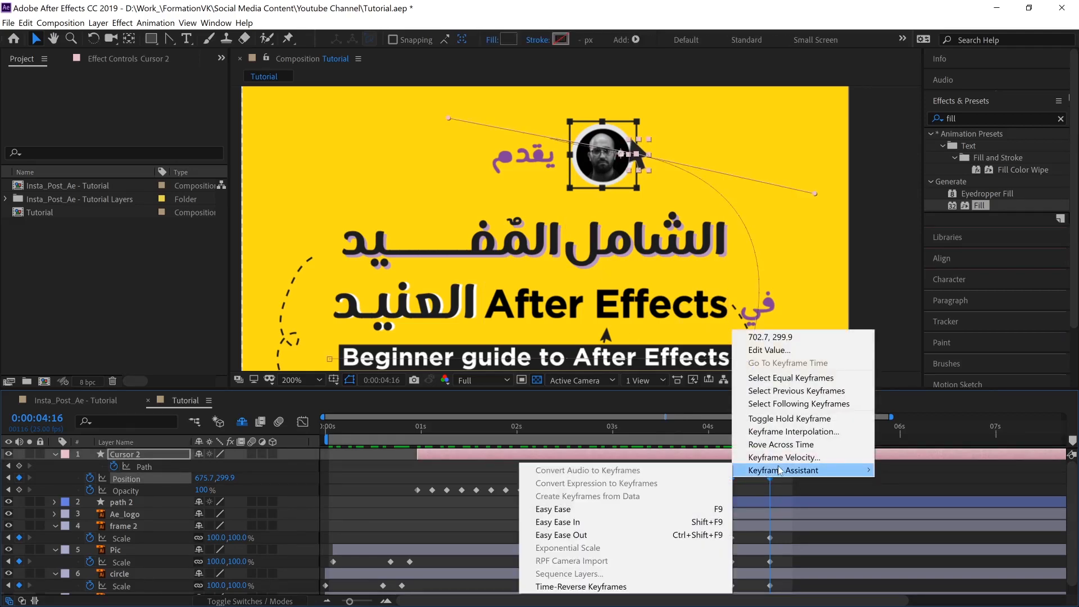
left_click(798, 433)
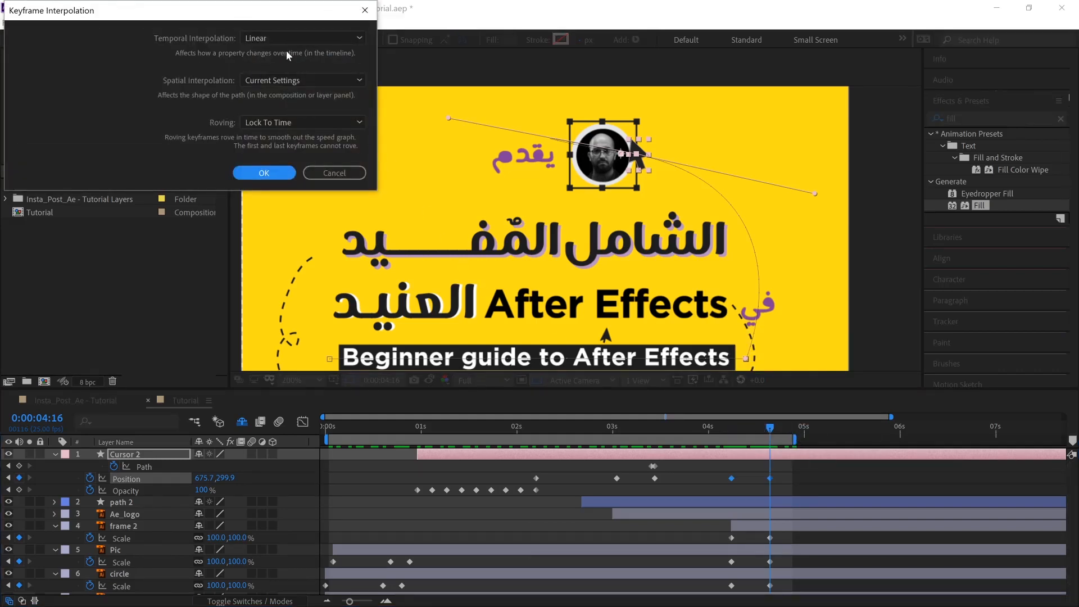
left_click(292, 38)
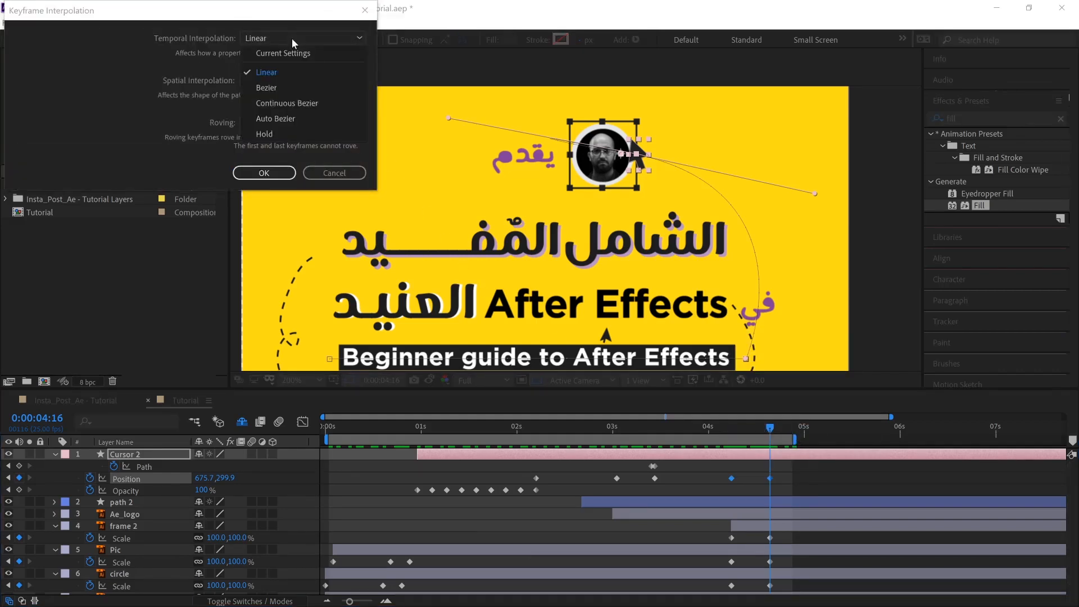
left_click(271, 75)
left_click(275, 80)
left_click(272, 110)
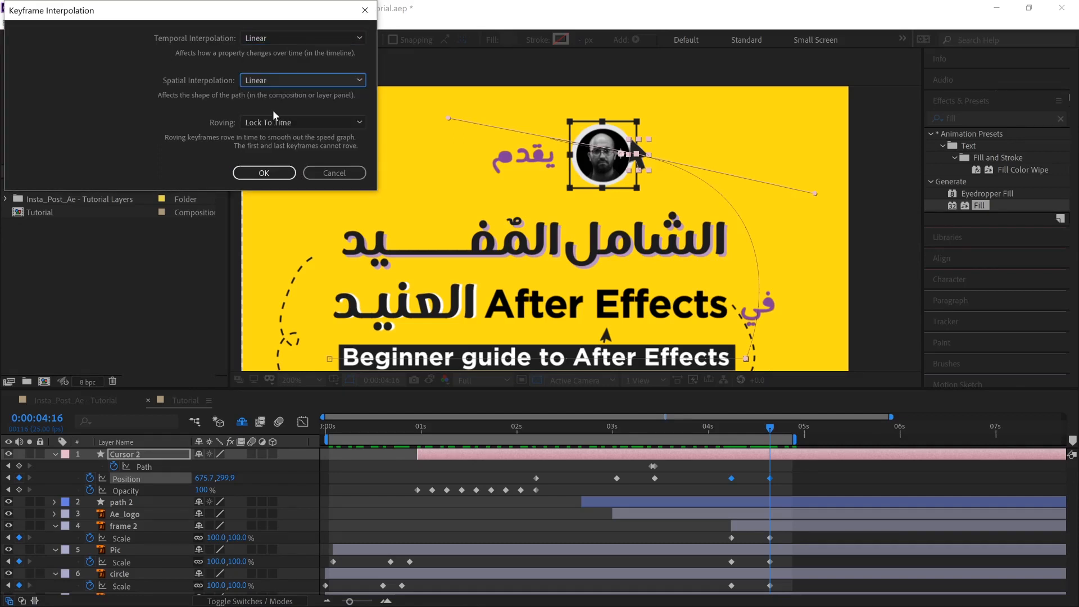
left_click(264, 172)
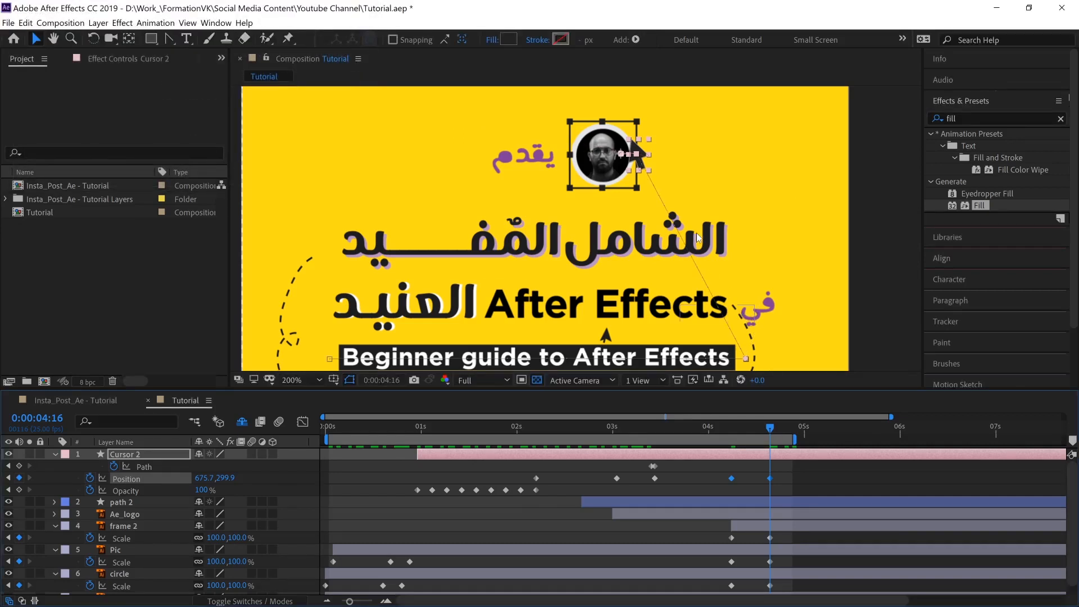
left_click_drag(733, 434, 778, 435)
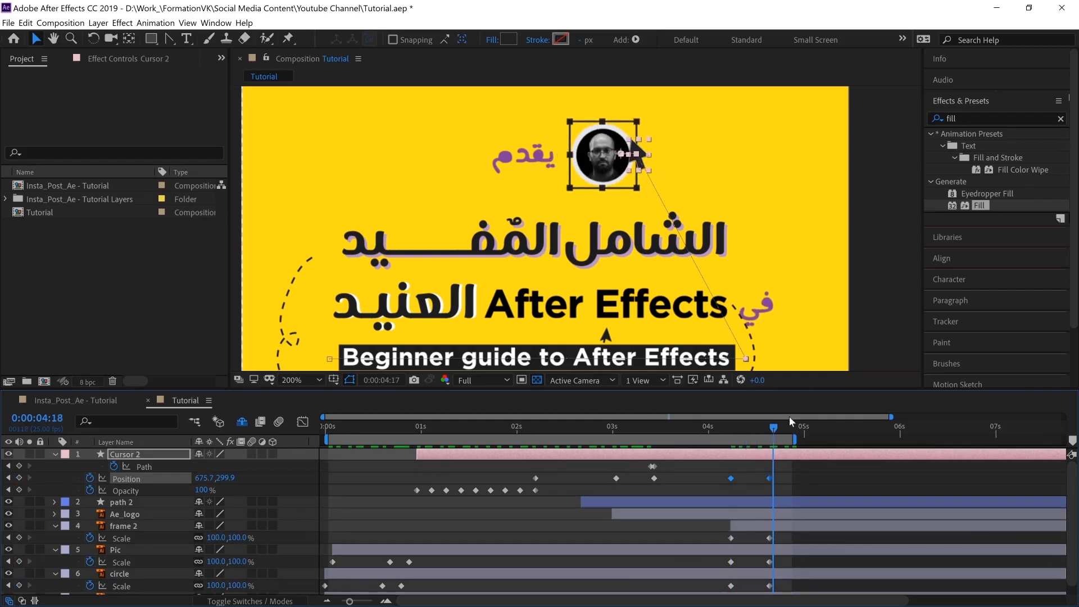
left_click(881, 288)
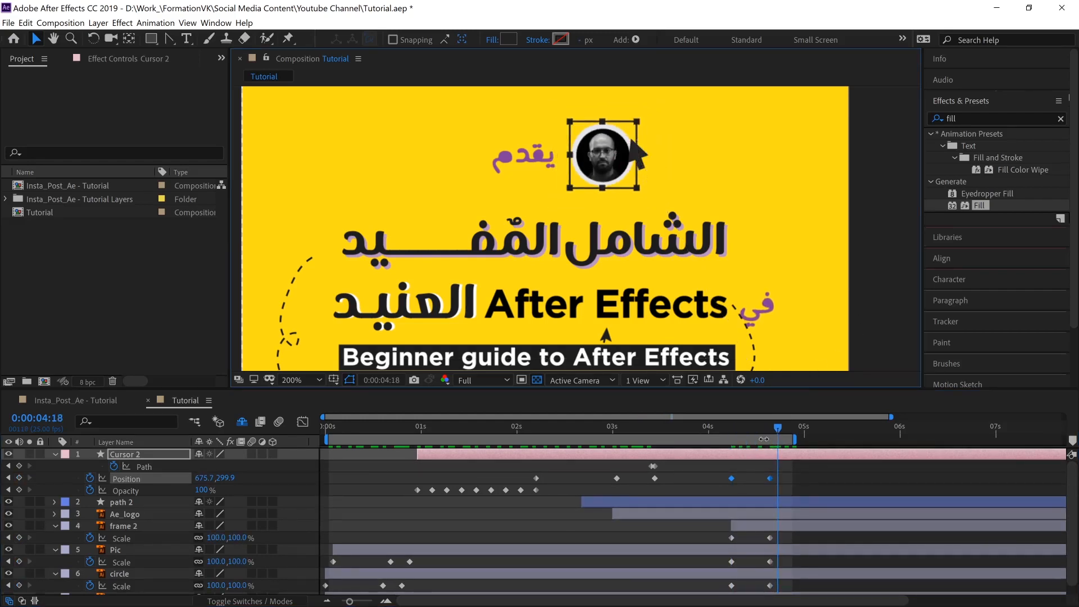
Step: Set the start of the work area to 0:00:03:17
left_click(632, 424)
left_click(677, 425)
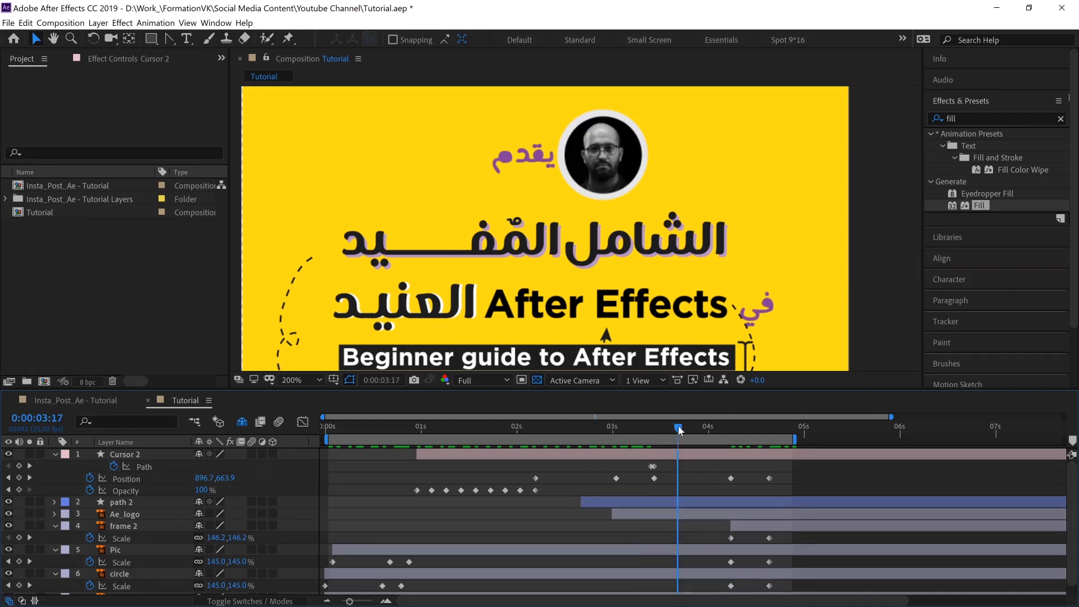
key("b")
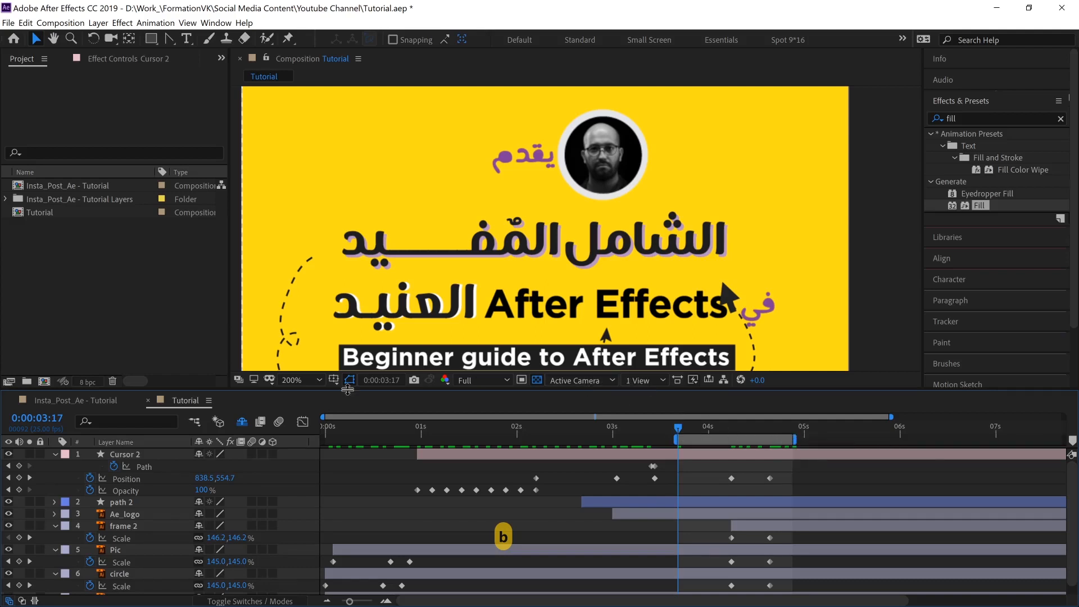
Step: Turn on the region of interest and resize its upper and lower edges to enclose only the portrait area
left_click(521, 380)
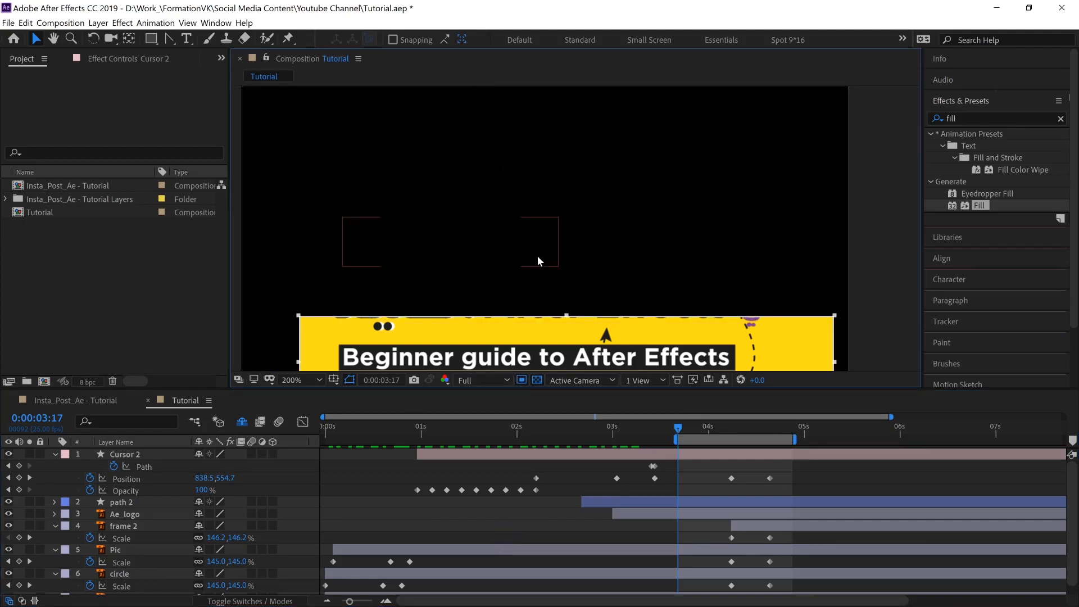
left_click(525, 380)
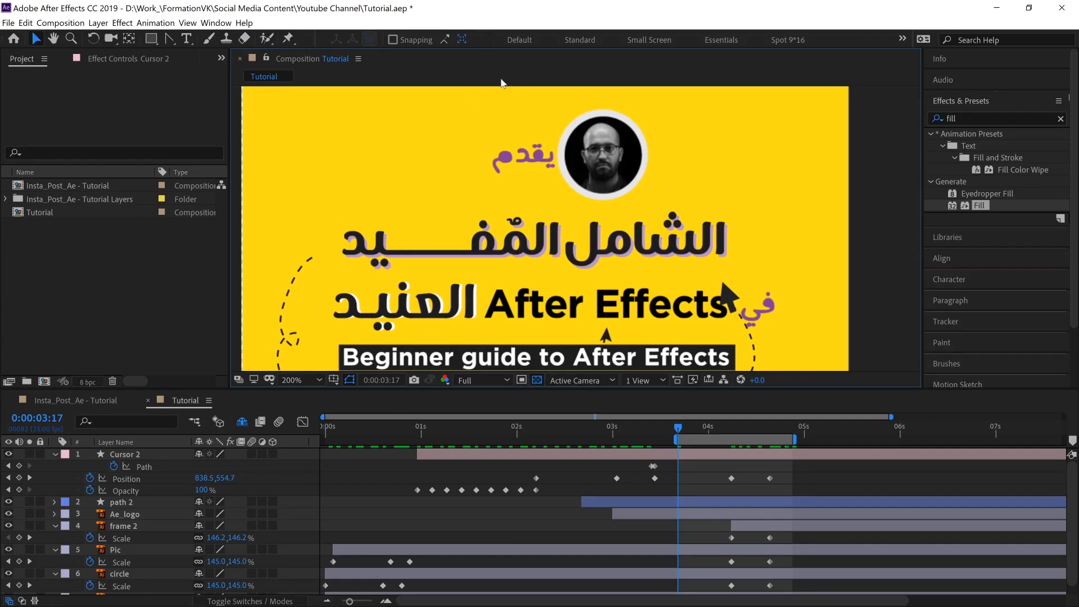
scroll(628, 265, "up", 14)
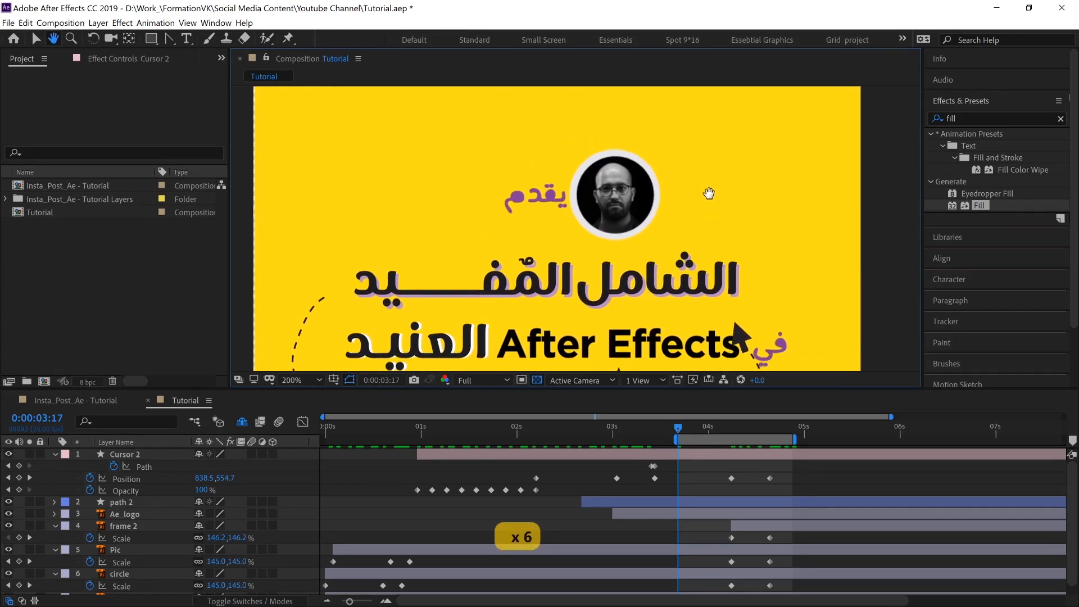
left_click(525, 380)
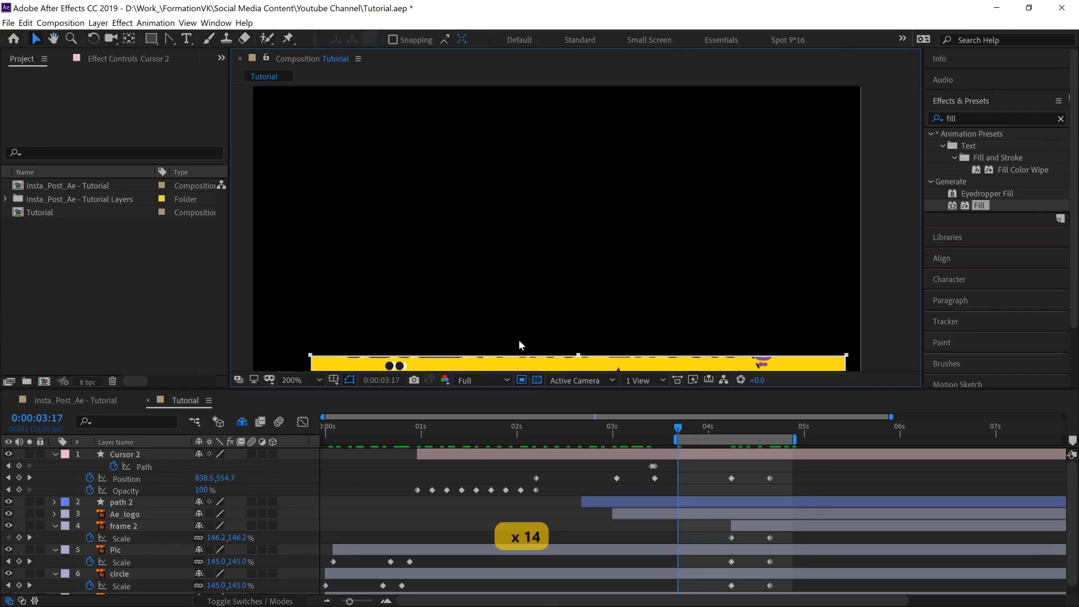
left_click_drag(579, 358, 607, 111)
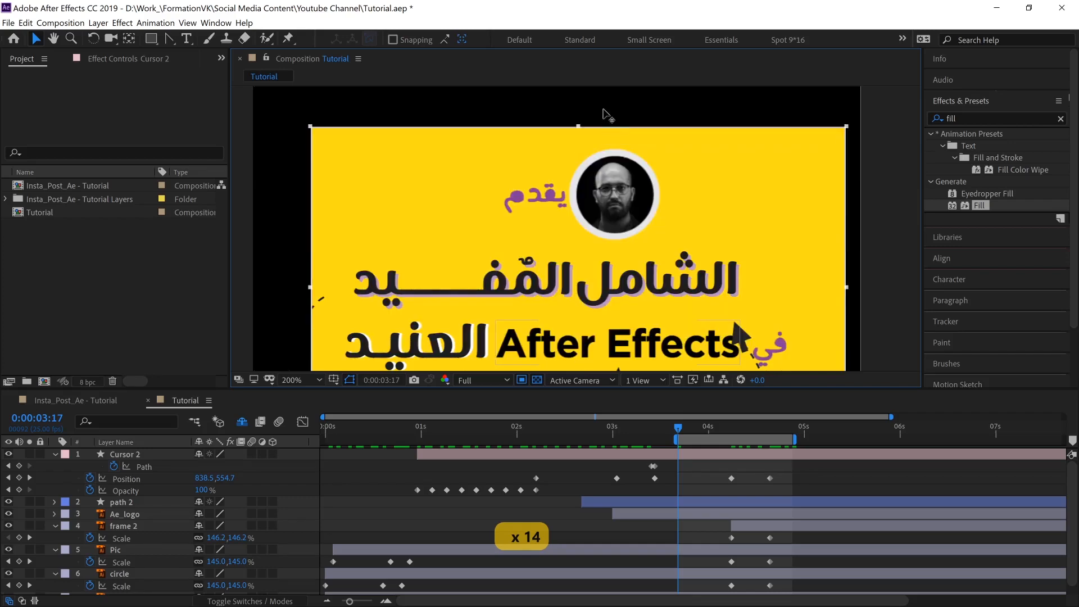
scroll(630, 295, "down", 11)
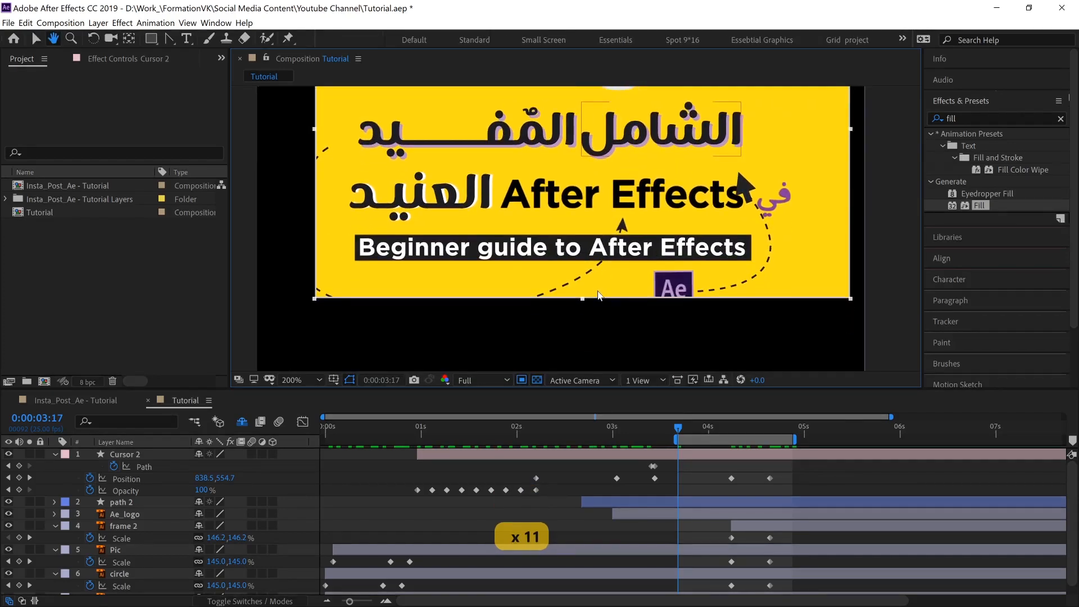
left_click_drag(590, 217, 604, 118)
key("space")
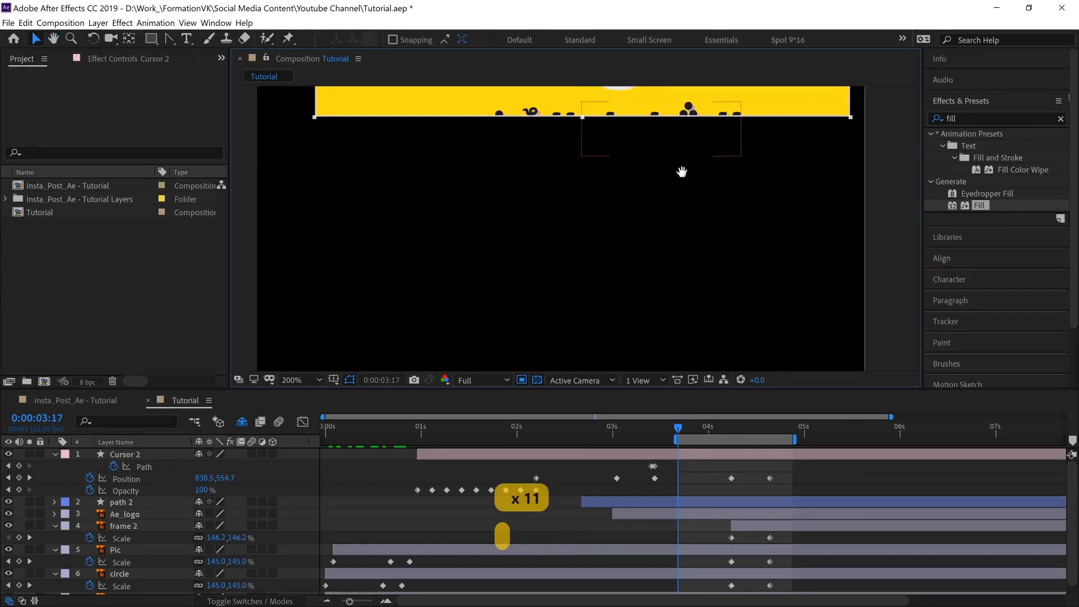
left_click_drag(682, 167, 672, 354)
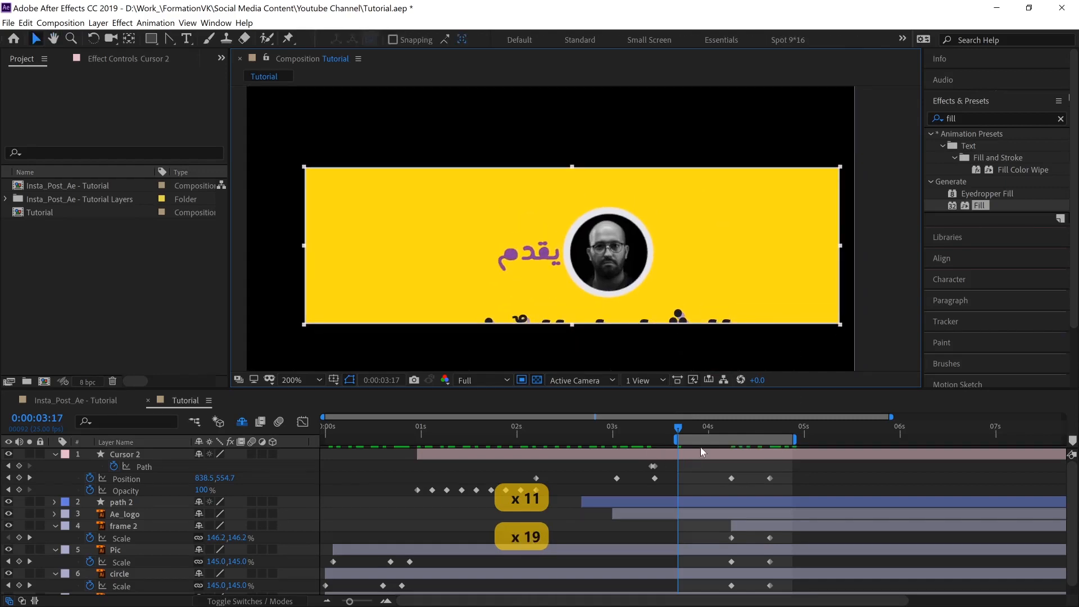
Step: Preview the work area to check the frame, portrait and cursor shrinking together
key("KP_0")
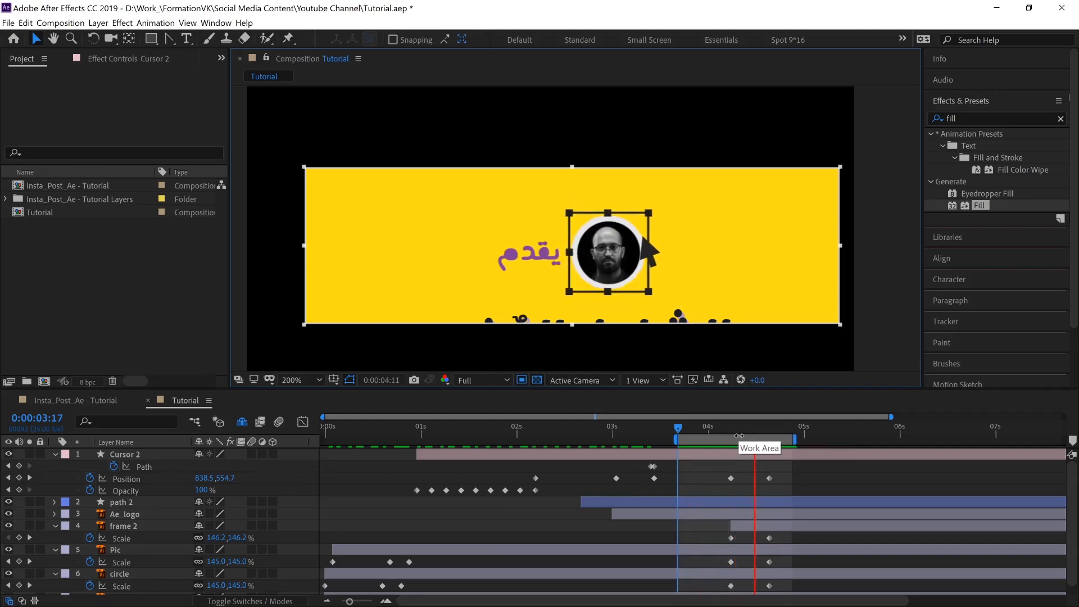
key("space")
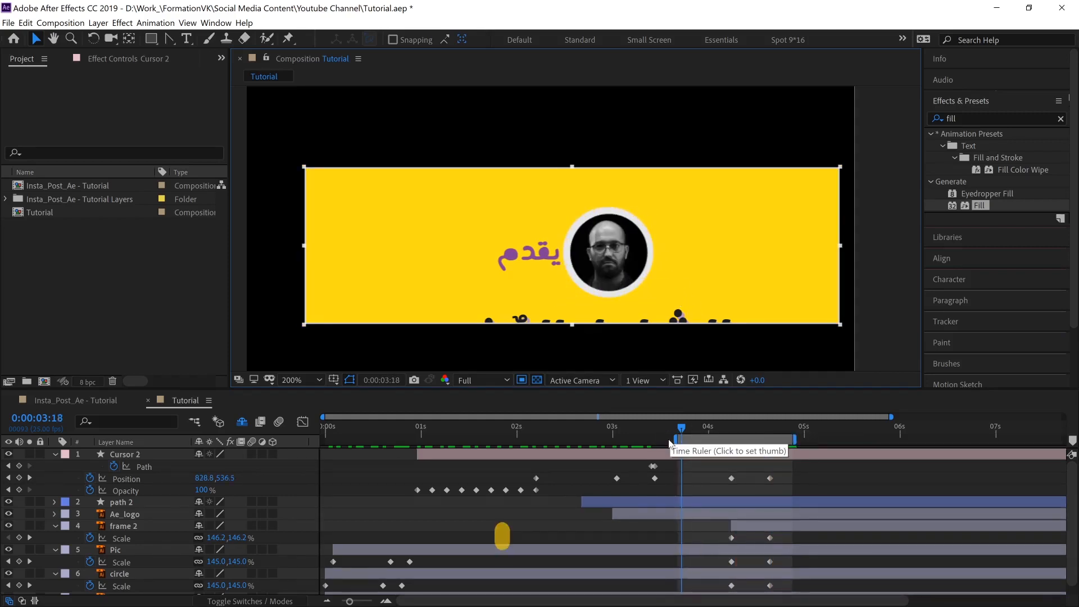
Step: Extend the work area to run from the composition's start to 0:00:05:00 and turn off the region of interest
left_click_drag(674, 439, 324, 439)
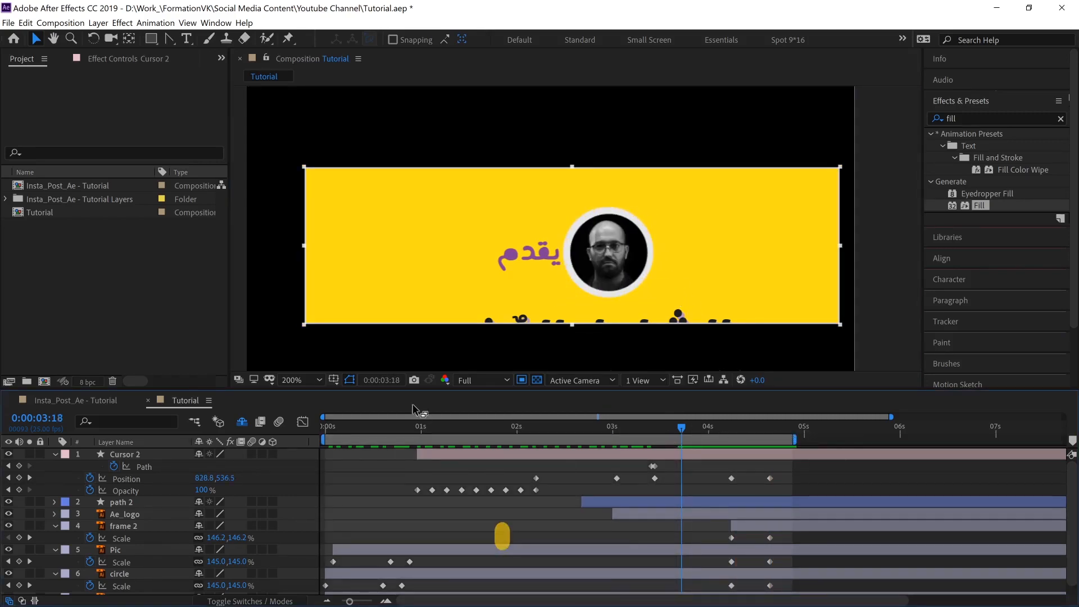
left_click(521, 379)
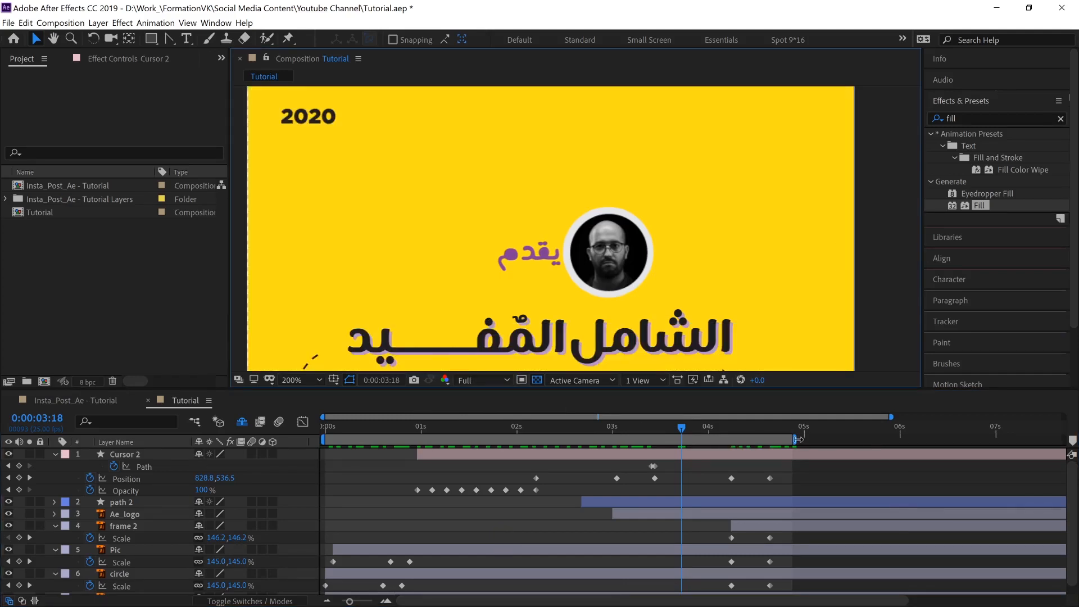
left_click_drag(796, 440, 805, 439)
scroll(683, 236, "down", 10)
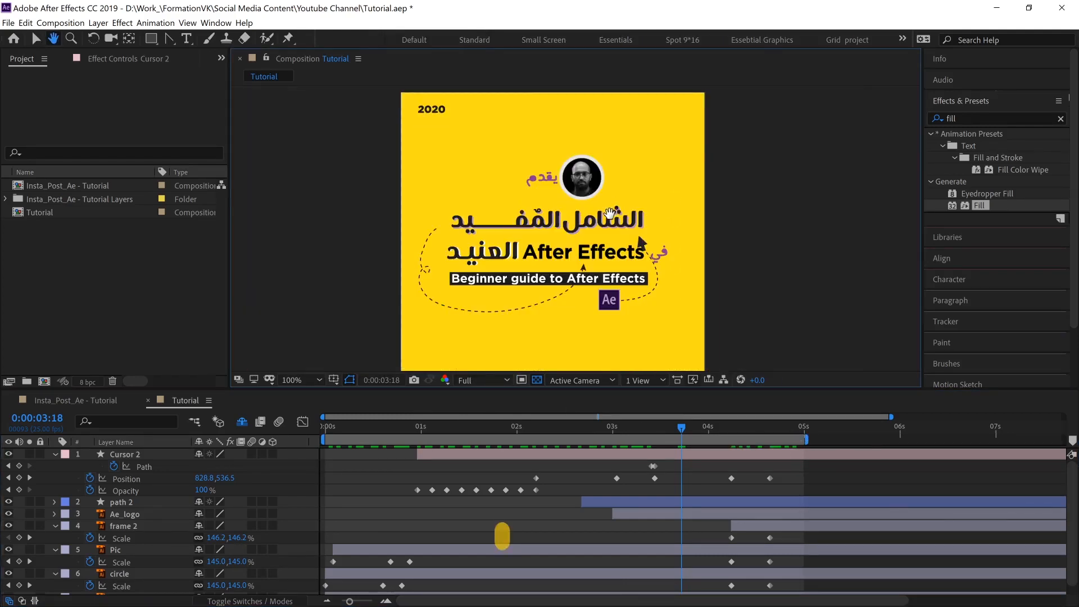
key("space")
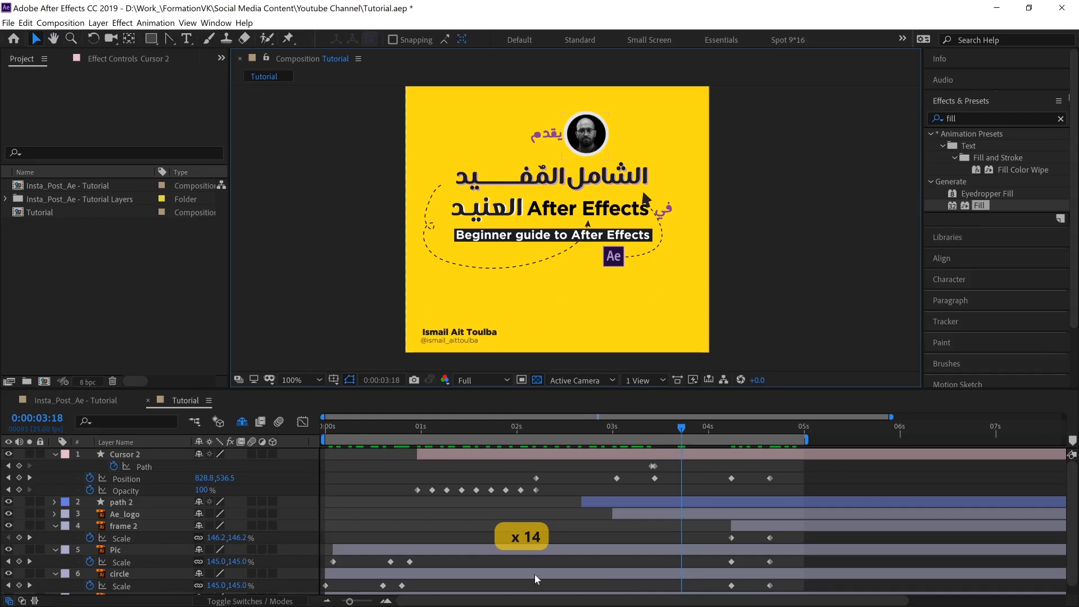
Step: Switch to the reference video Ae Beginner Tutorial 2-1 and scrub to the moment the portrait is scaled down
key("alt+Tab")
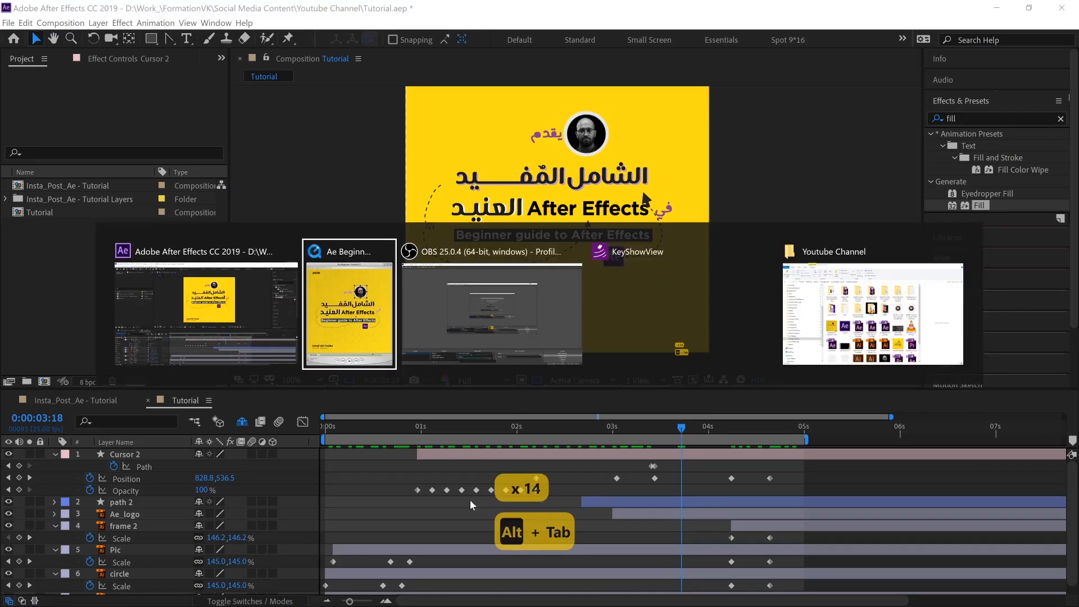
left_click(363, 326)
left_click_drag(406, 458, 636, 441)
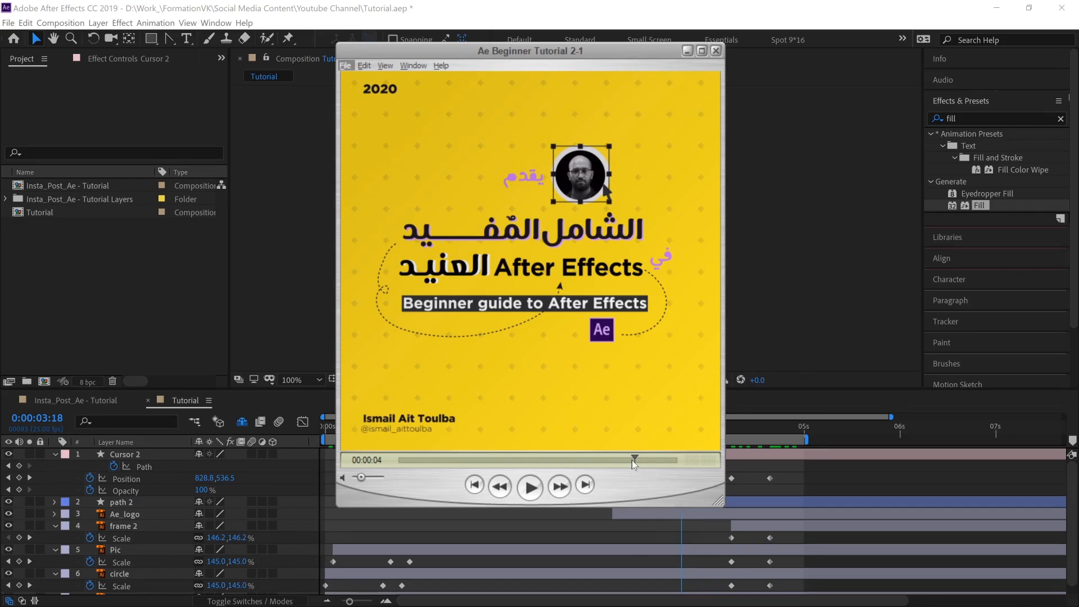
mouse_move(632, 460)
left_mouse_down()
mouse_move(554, 448)
mouse_move(666, 458)
mouse_move(605, 450)
mouse_move(632, 450)
left_mouse_up()
key("alt+Tab")
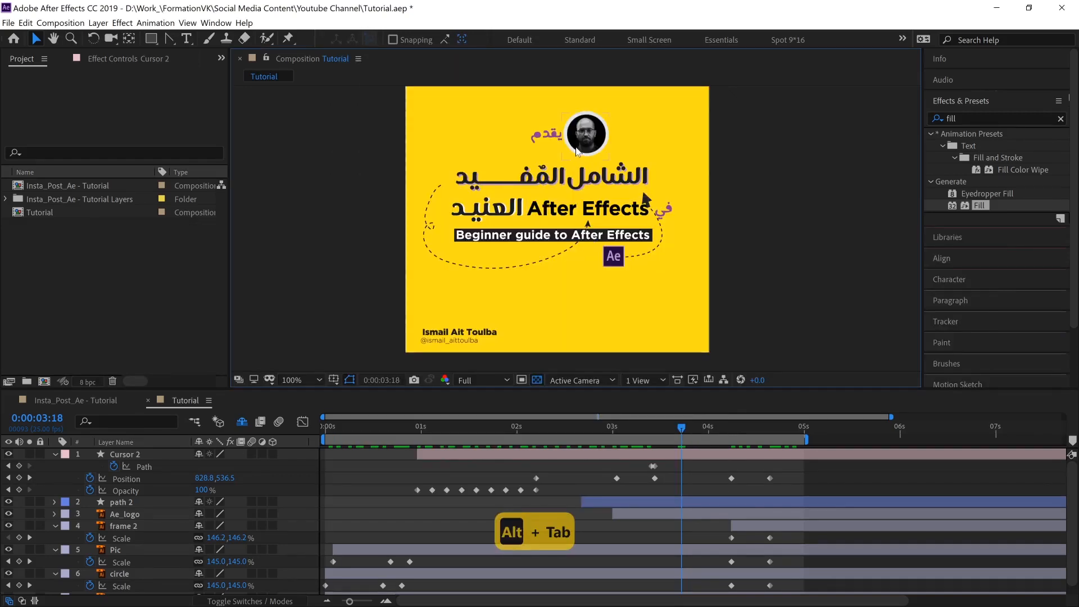
Step: Compare the composition at 0:00:04:16 with the reference video, checking the spacing between the portrait and the word يقدم
left_click_drag(681, 434, 765, 437)
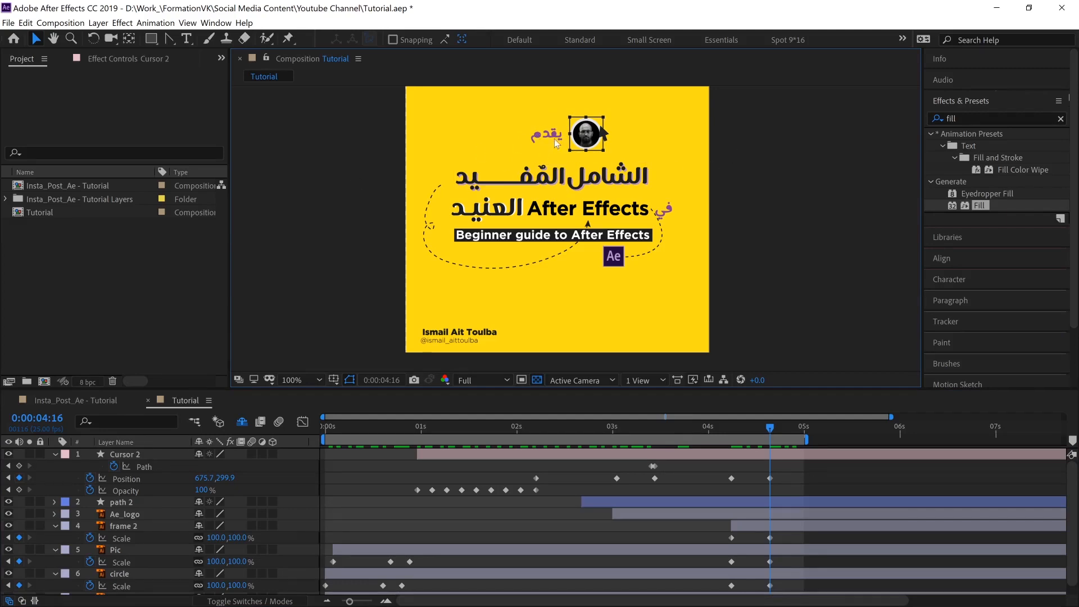
key("alt+Tab")
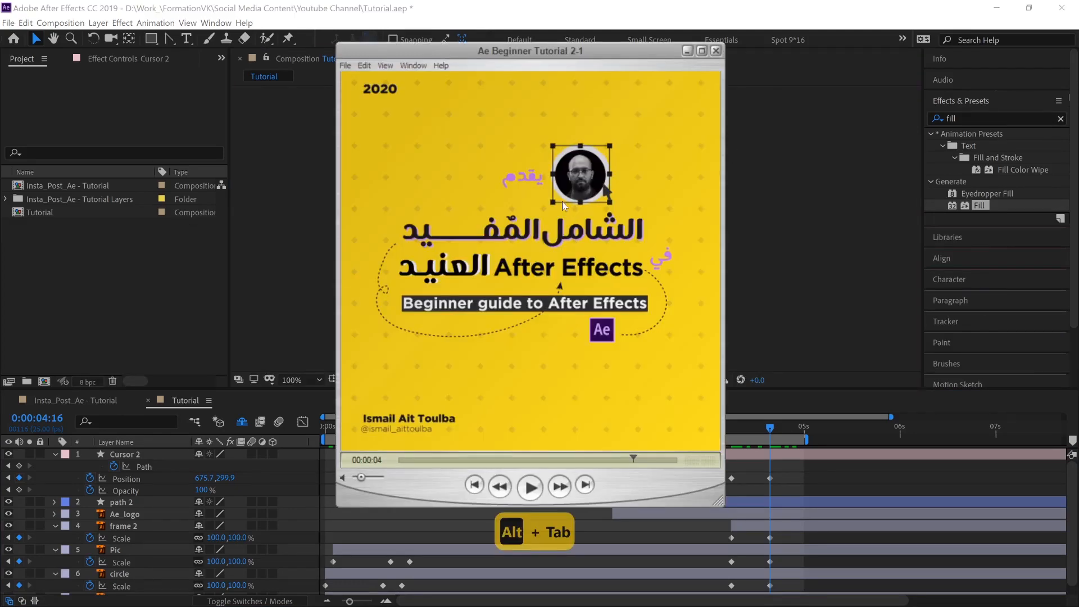
key("alt+Tab")
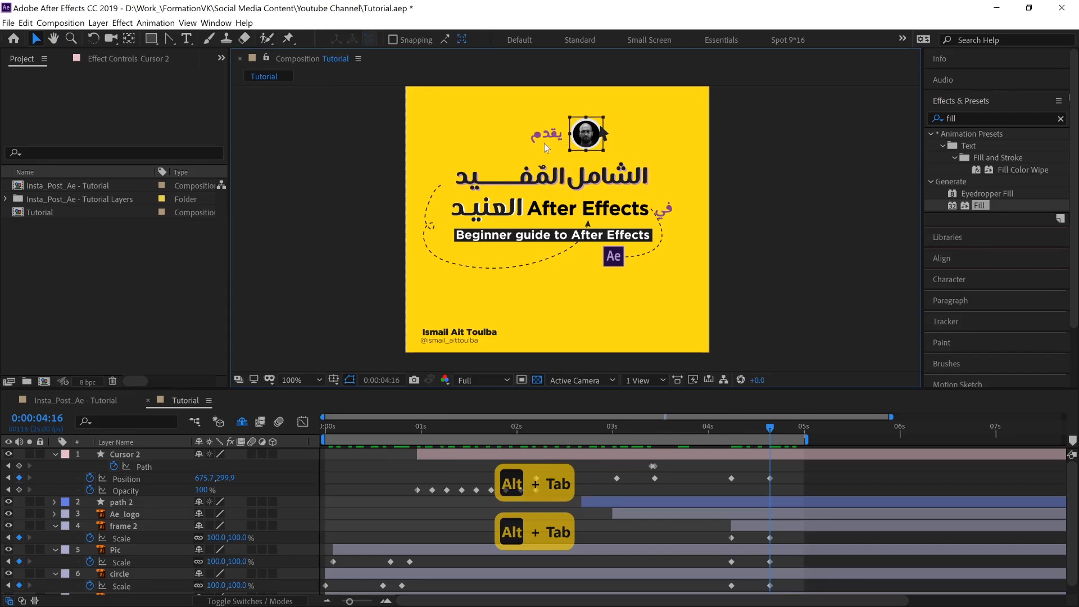
key("alt+Tab")
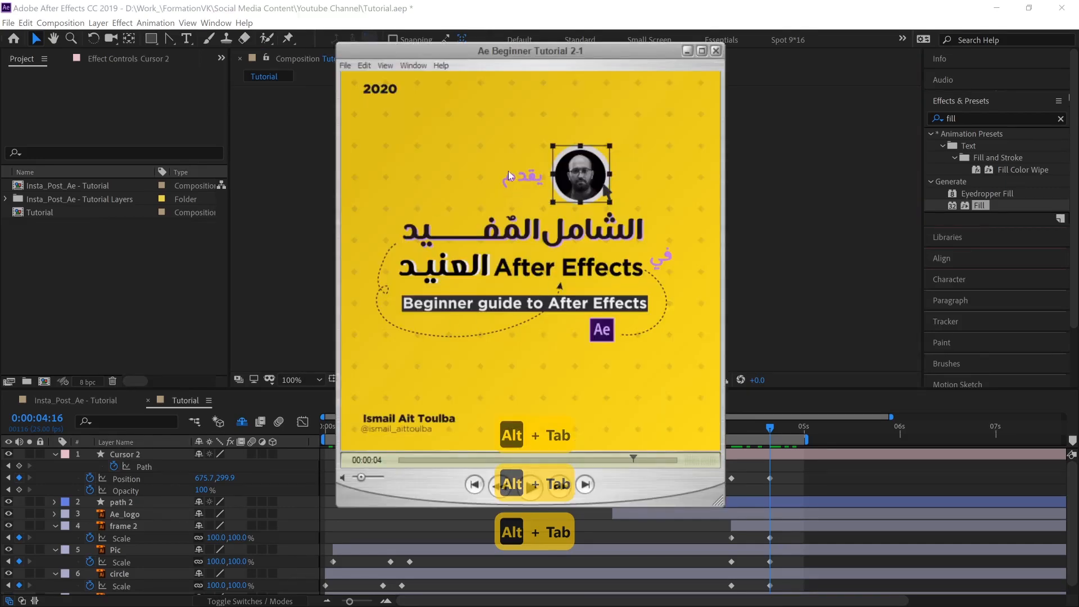
key("alt+Tab")
key("space")
mouse_move(793, 223)
left_mouse_down()
mouse_move(794, 246)
mouse_move(792, 234)
left_mouse_up()
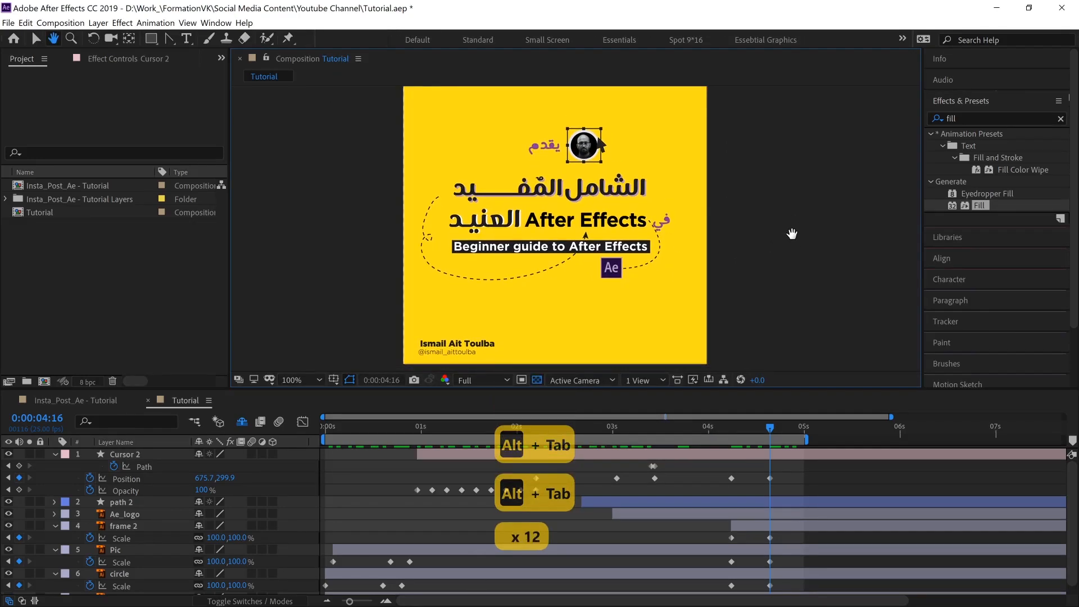
key("alt+Tab")
key("alt+Tab")
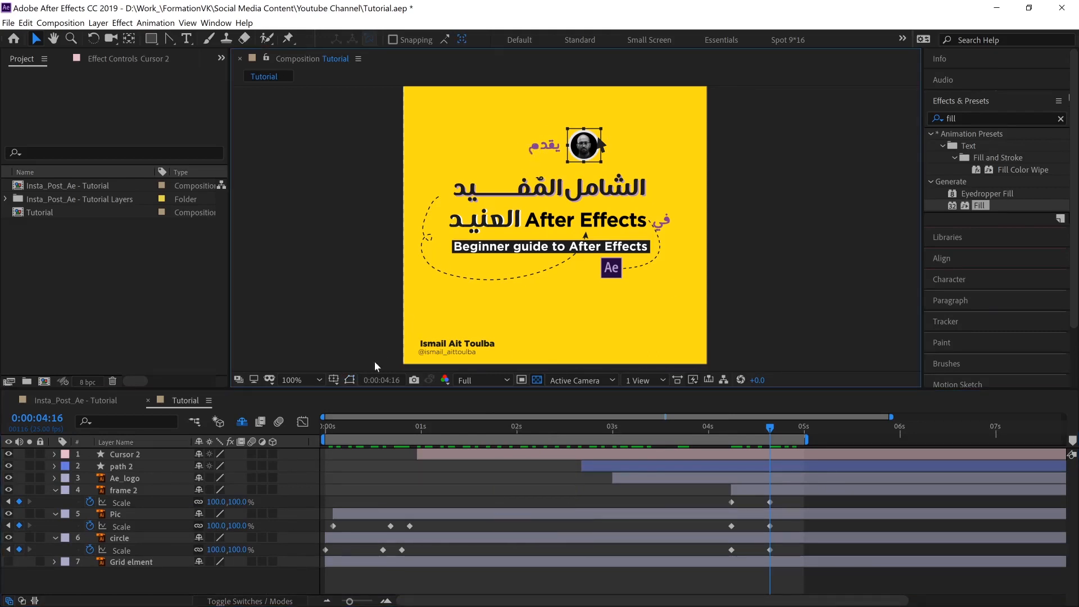
Step: Show the shy layers, unlock the يقدم layer and add a Position keyframe to it at 0:00:04:16
left_click(250, 422)
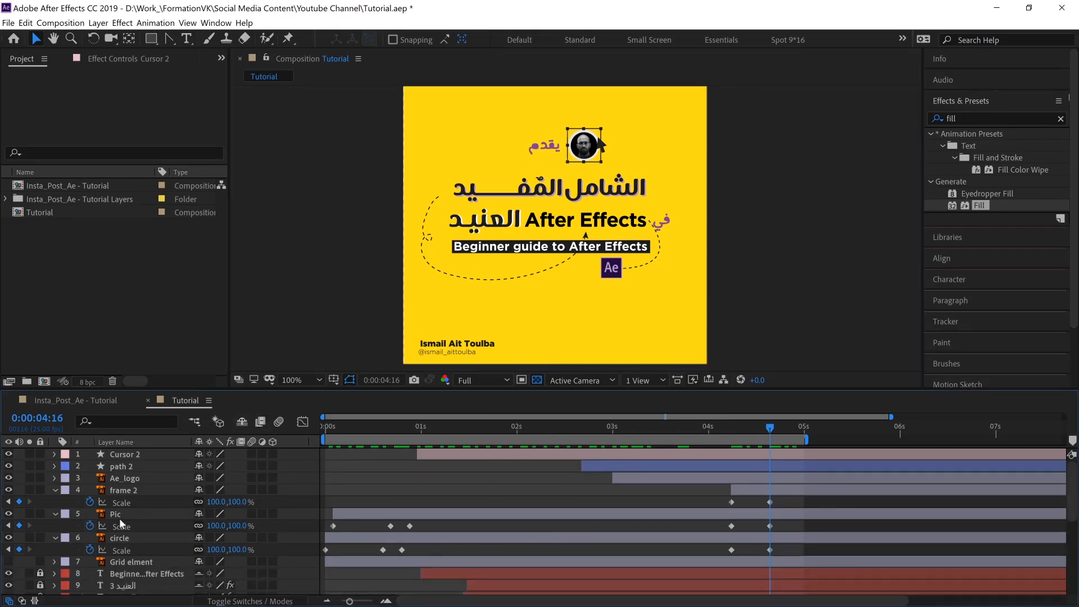
scroll(120, 526, "down", 3)
scroll(93, 562, "down", 3)
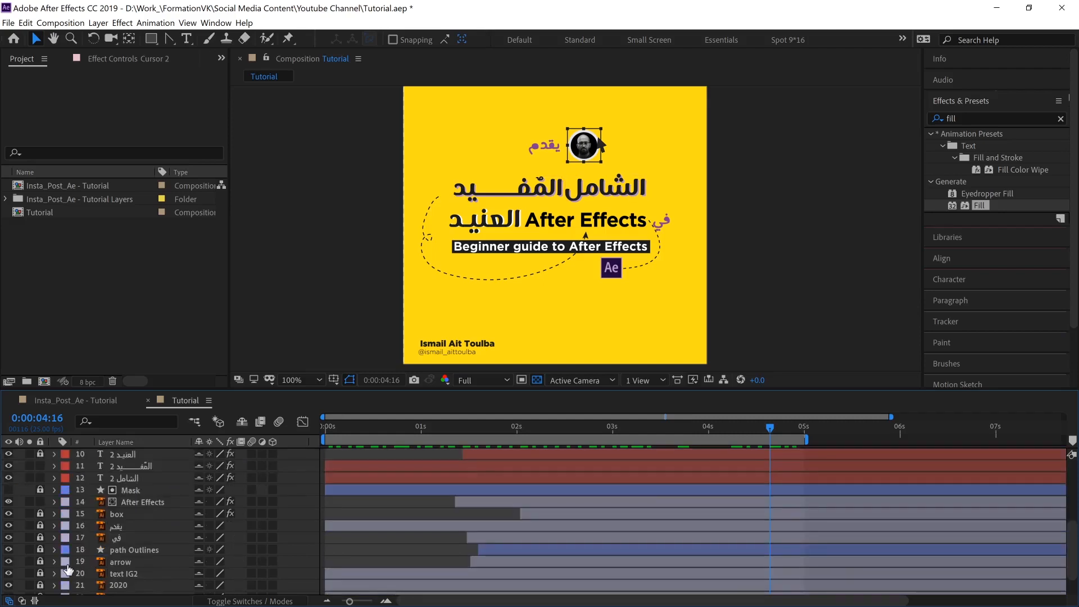
left_click(129, 526)
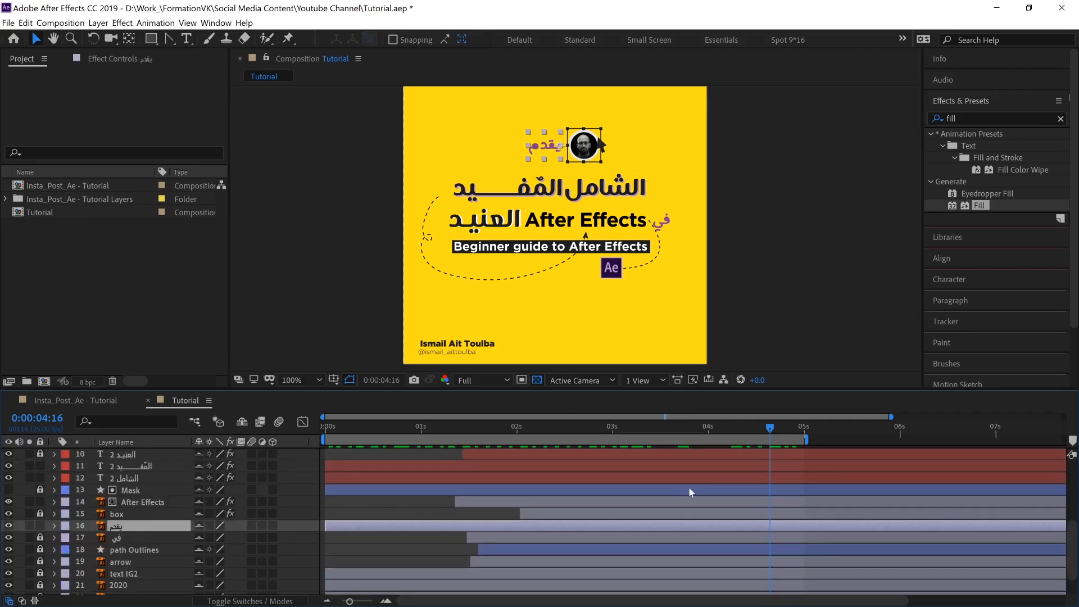
key("p")
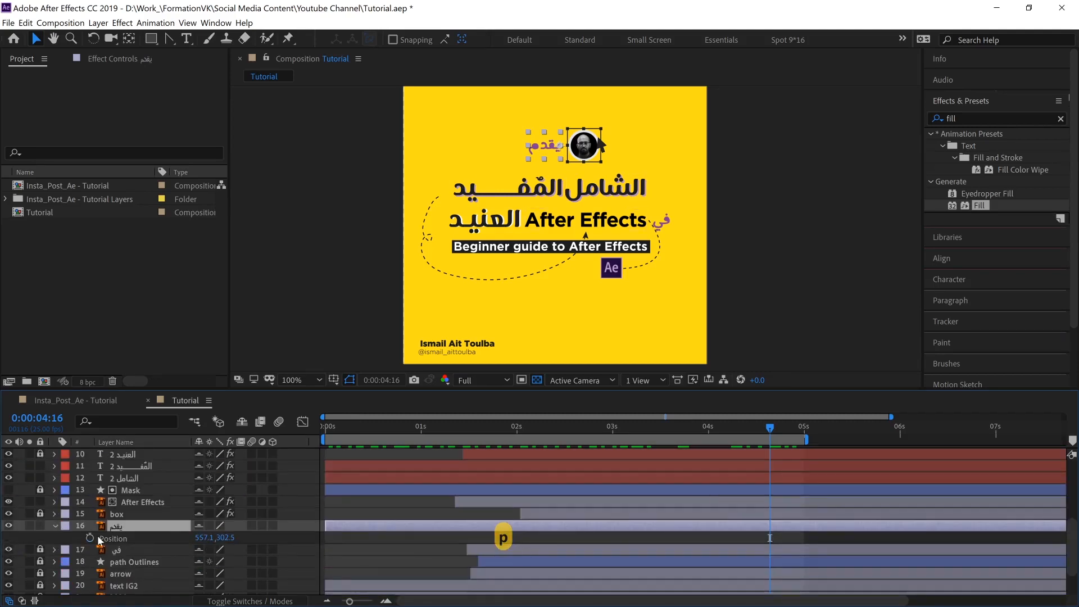
Step: Set the يقدم layer's horizontal Position to 528.3 at 0:00:04:06
scroll(771, 481, "up", 5)
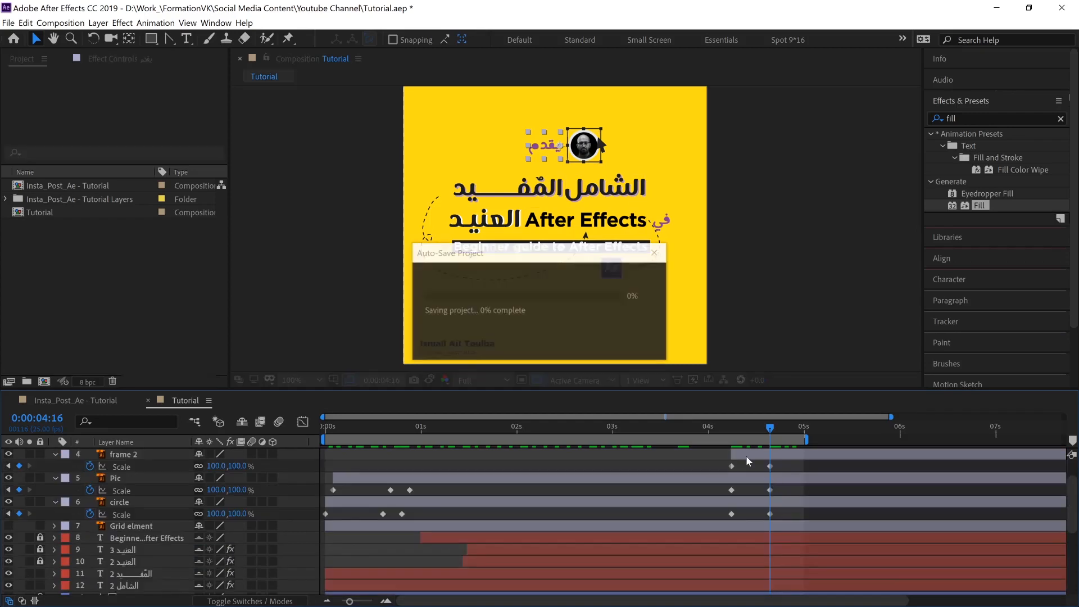
left_click(730, 429)
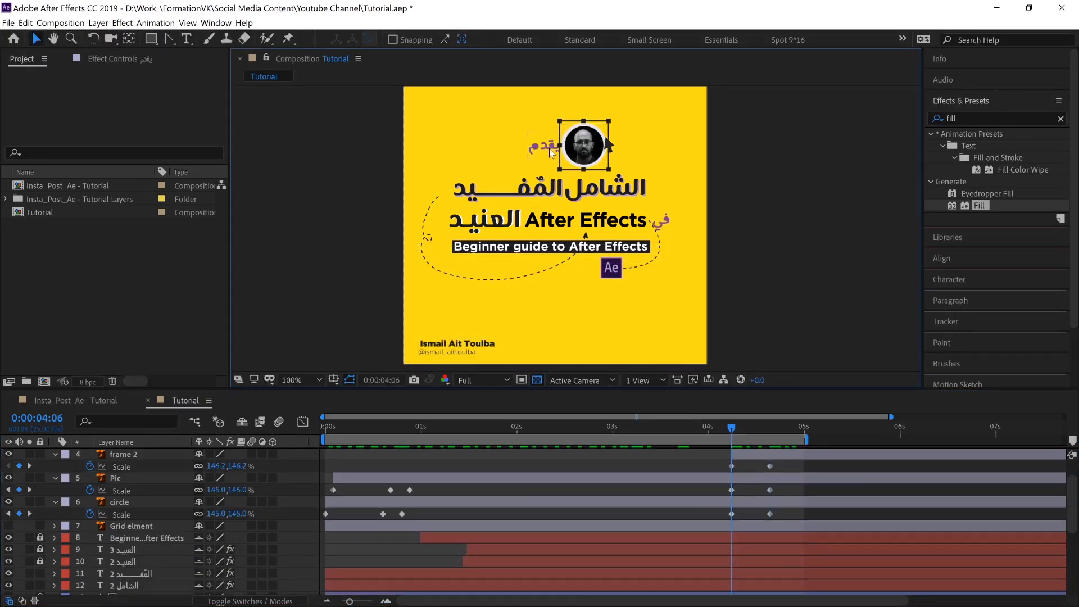
scroll(189, 502, "down", 3)
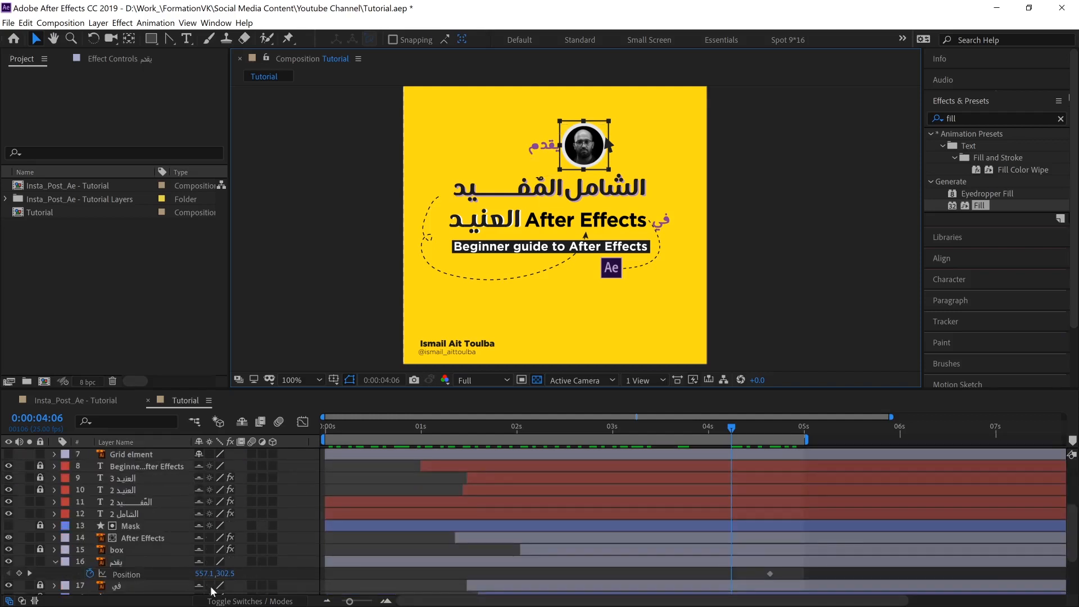
left_click_drag(203, 575, 32, 573)
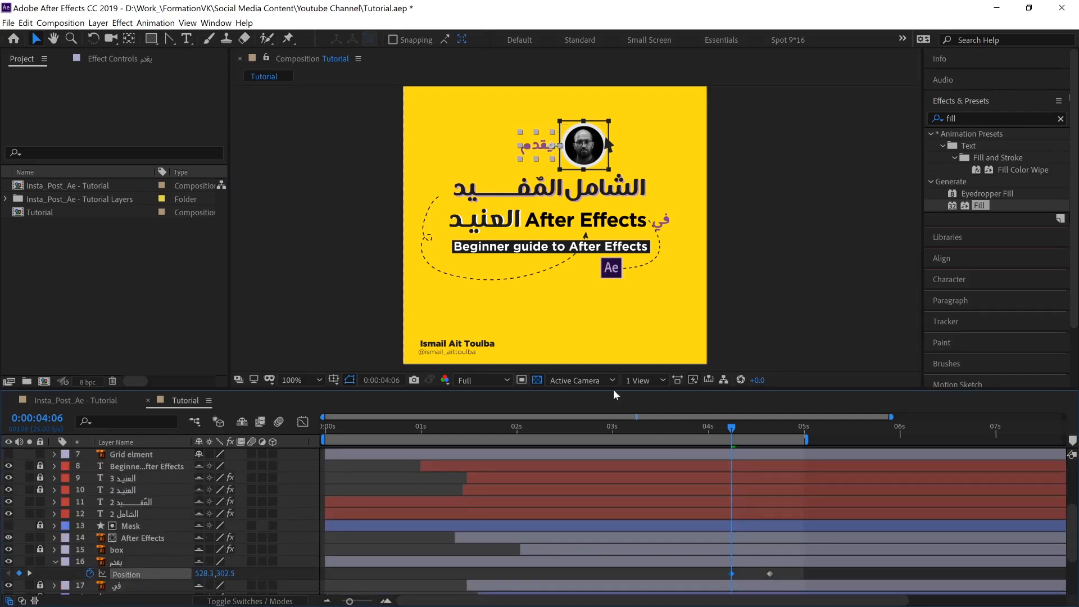
left_click(788, 279)
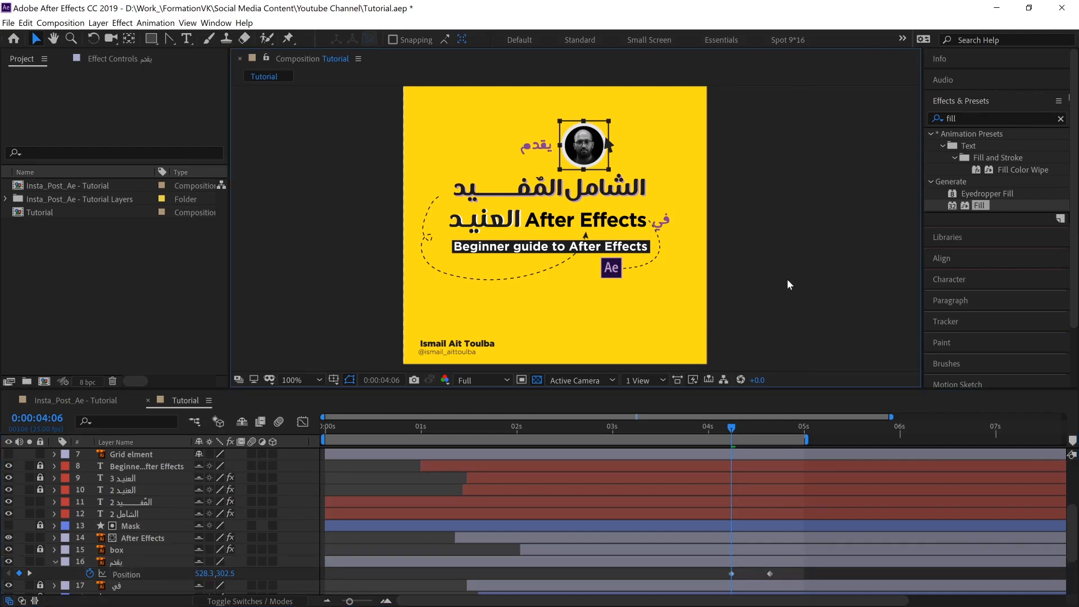
Step: Preview the composition to check the word يقدم moving with the shrinking portrait
left_click(717, 433)
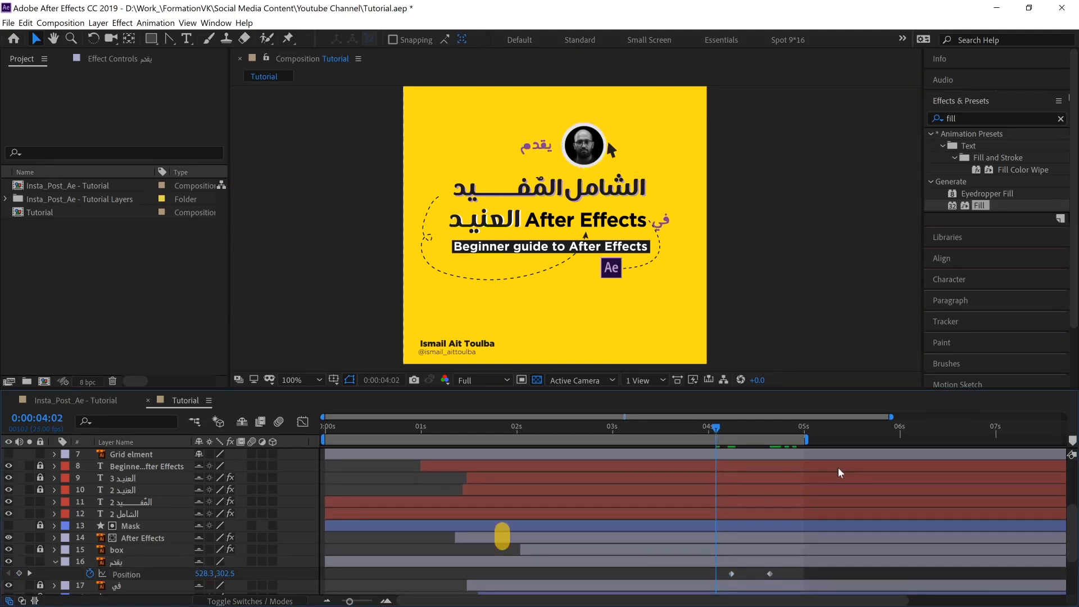
key("space")
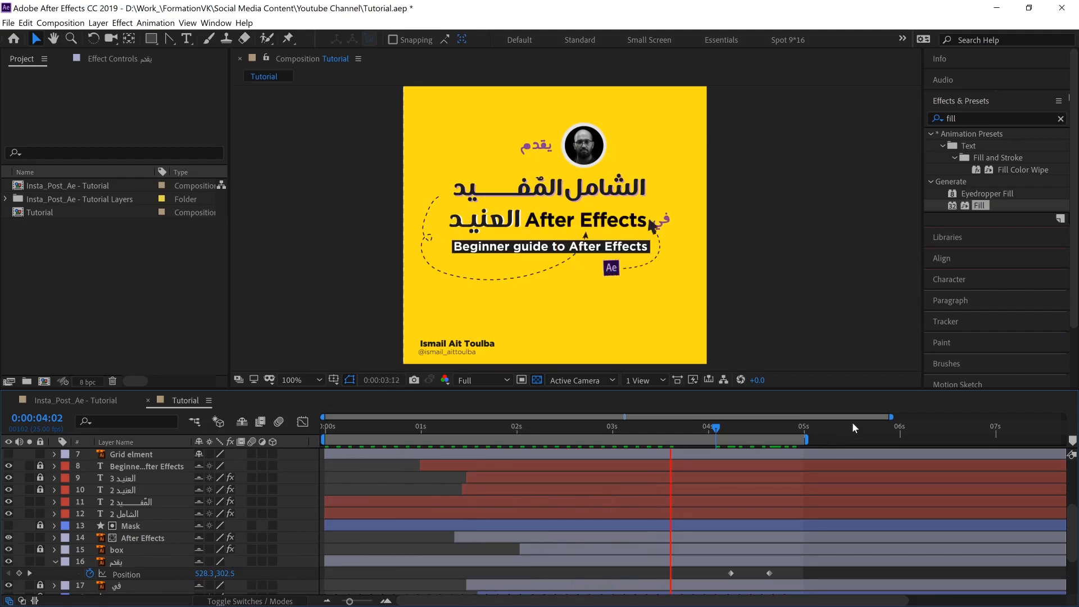
left_click(869, 299)
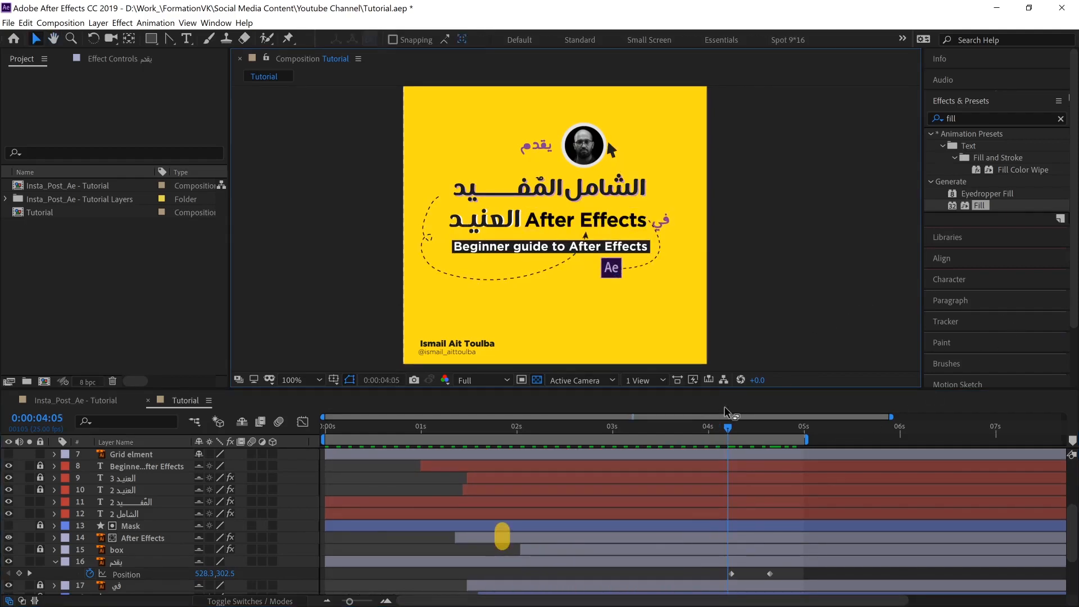
Step: Scrub the reference video to about 3 seconds and compare it with the composition up to 0:00:02:21
key("alt+Tab")
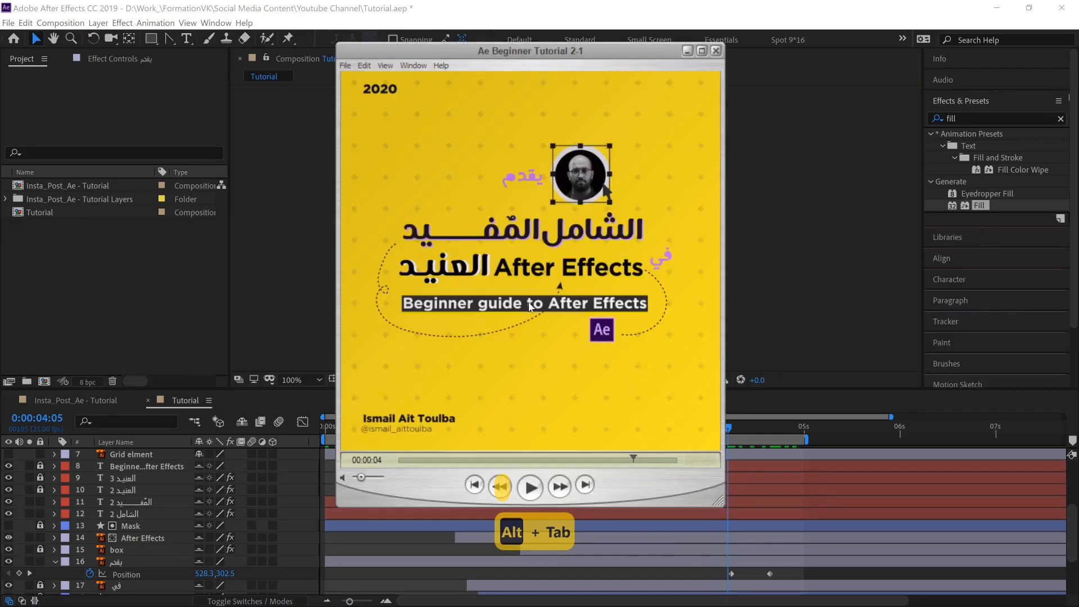
left_click_drag(401, 460, 576, 460)
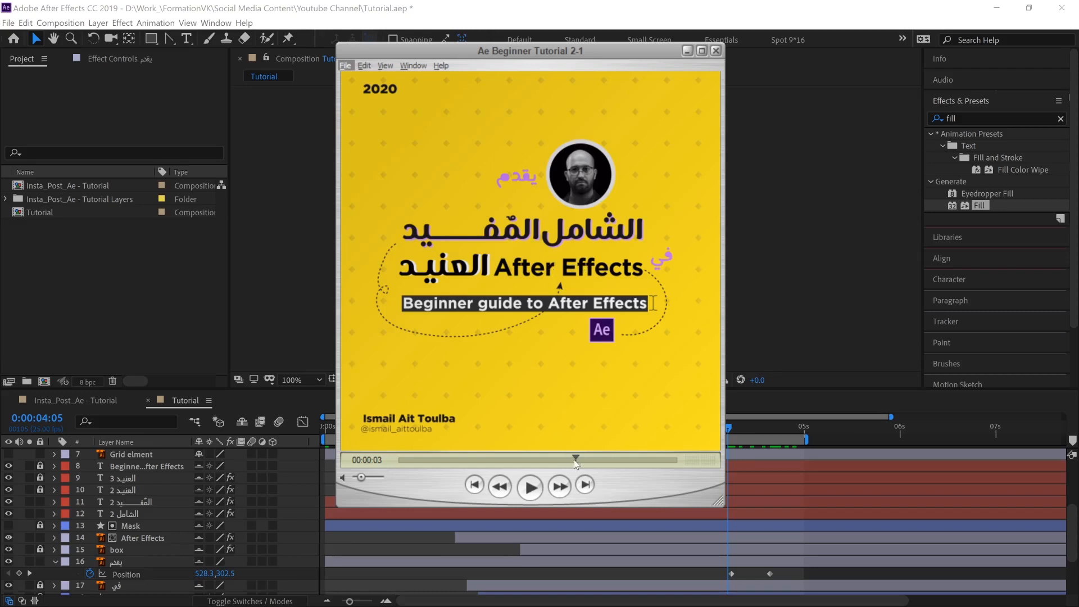
mouse_move(575, 460)
left_mouse_down()
mouse_move(391, 459)
mouse_move(580, 464)
left_mouse_up()
key("alt+Tab")
left_click_drag(357, 431, 541, 452)
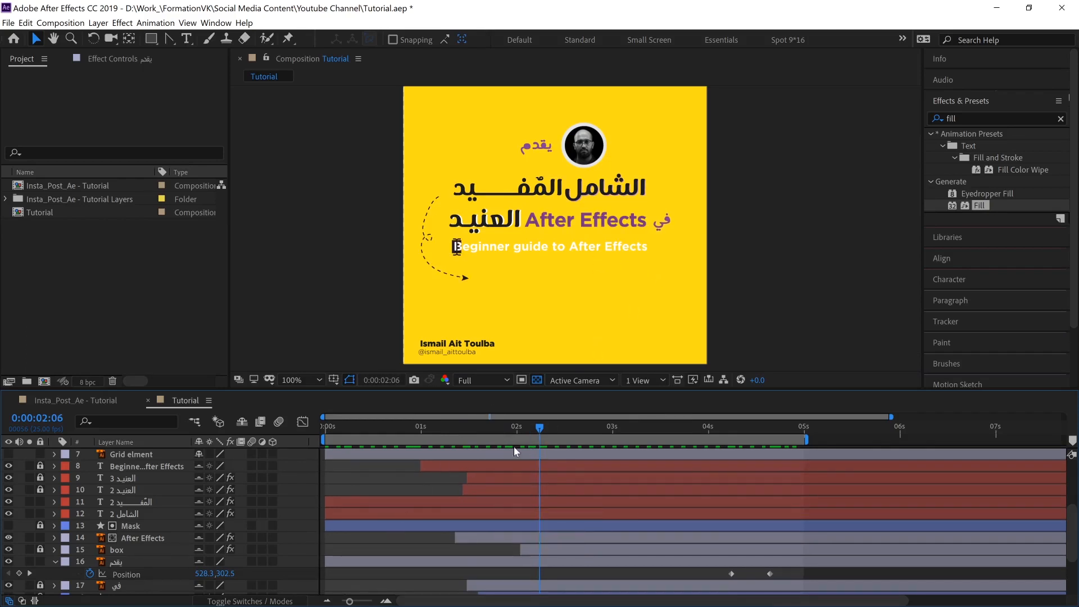
left_click_drag(574, 430, 597, 438)
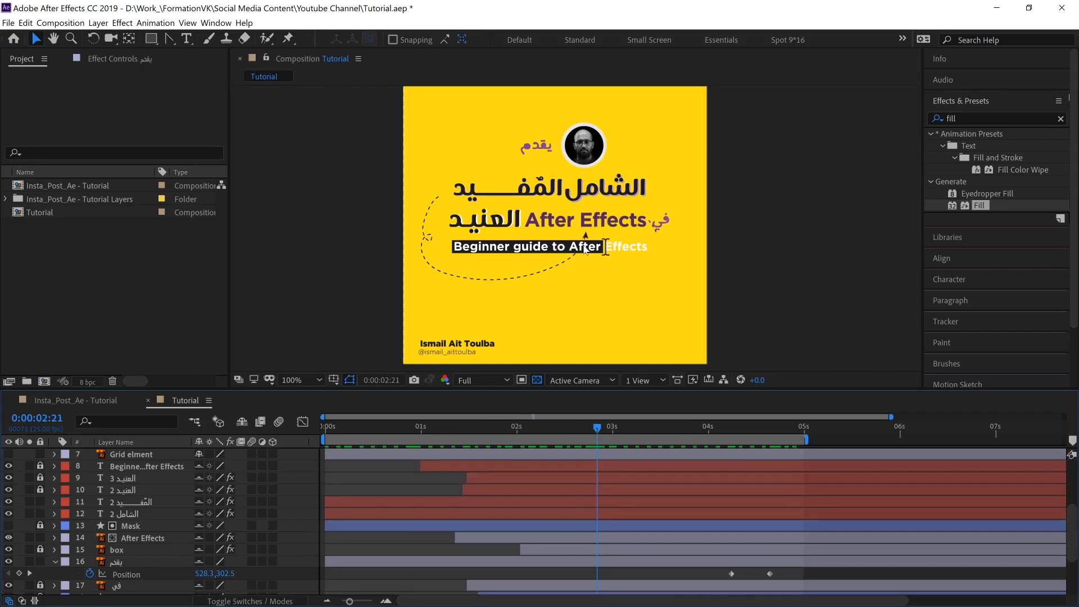
Step: Reveal the After Effects text layer's keyframed properties and select its first Fill Color keyframe at 0:00:02:05
left_click(601, 215)
scroll(474, 480, "down", 2)
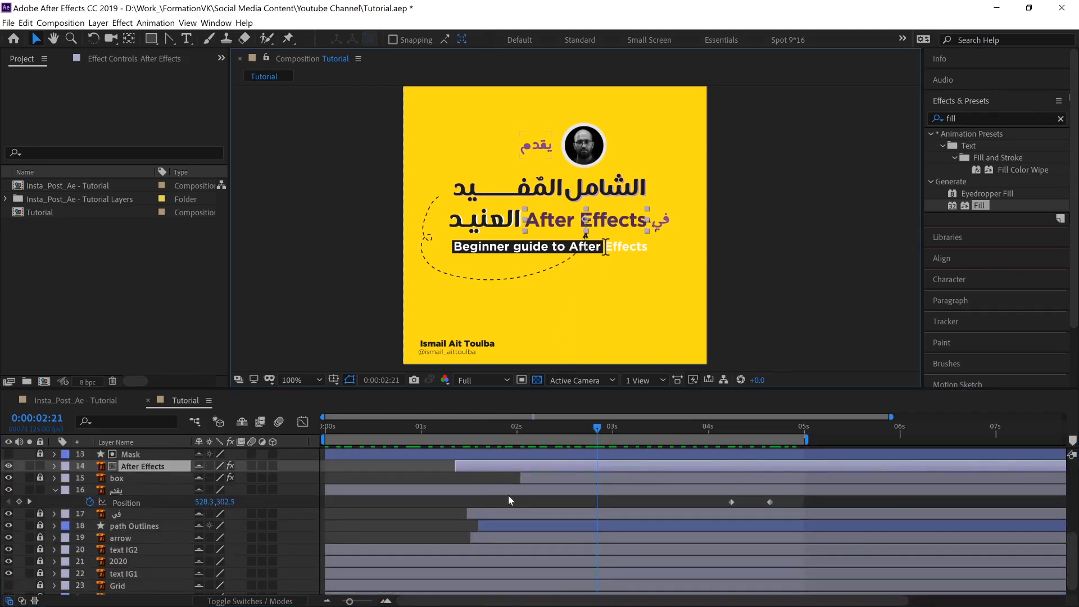
key("u")
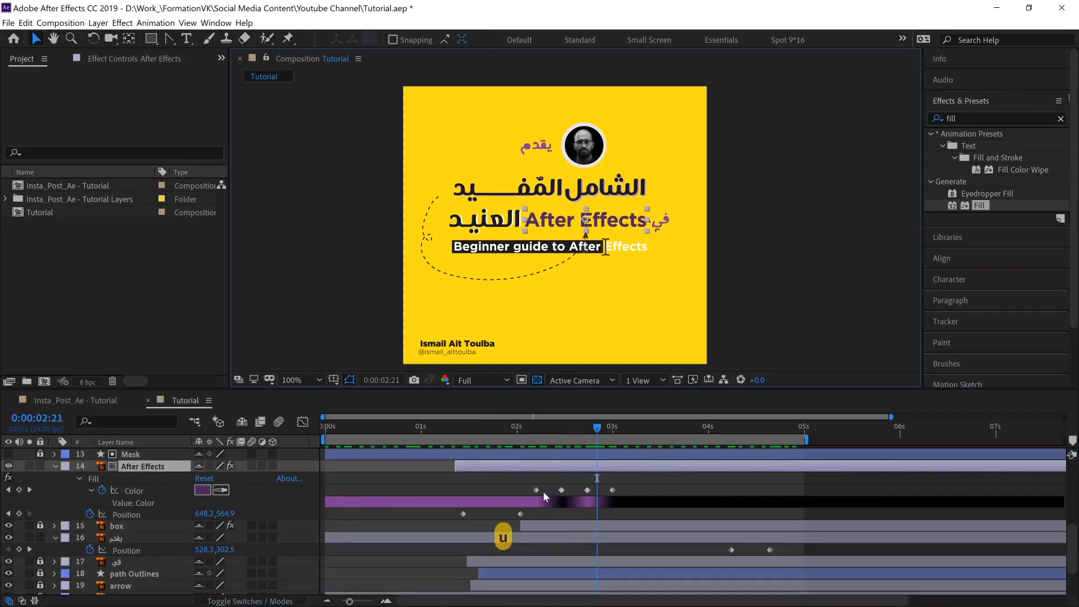
left_click(535, 426)
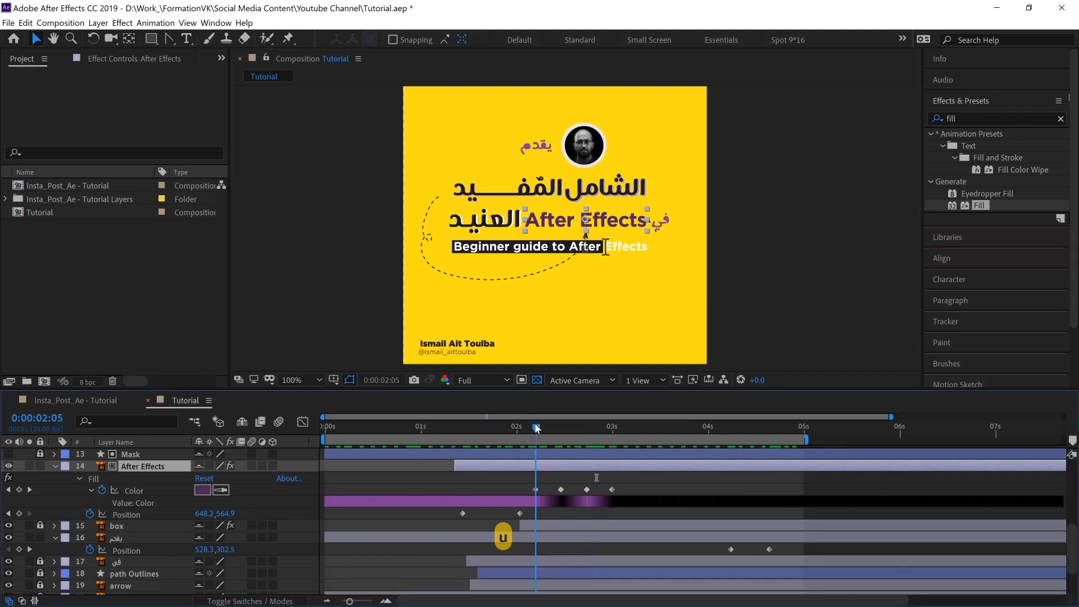
left_click(537, 491)
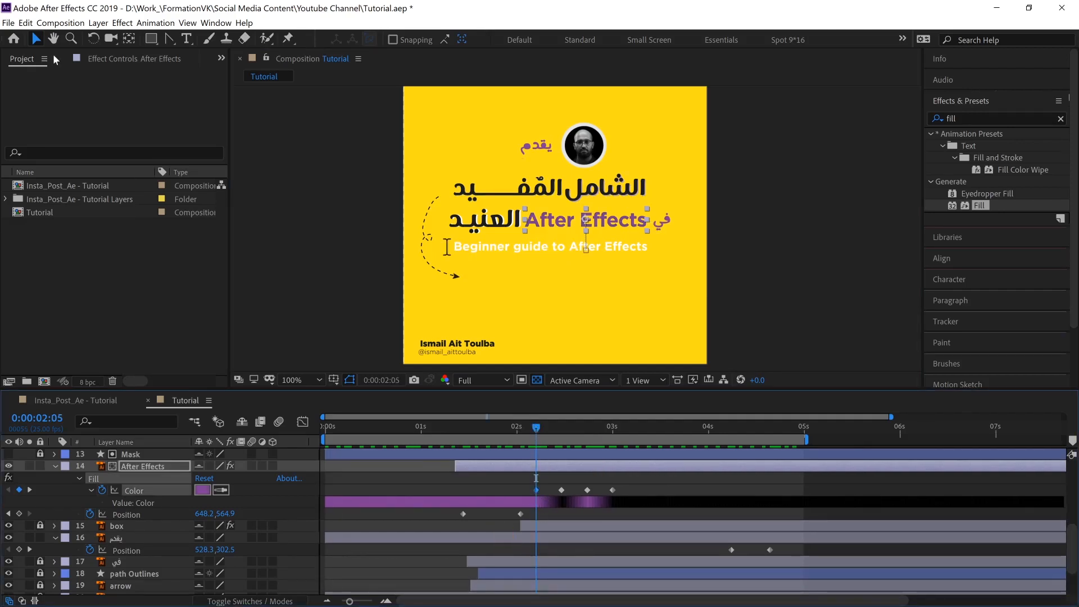
Step: Set the After Effects layer's Fill color at 0:00:02:05 to the brighter purple A43CCA
left_click(106, 59)
left_click(133, 136)
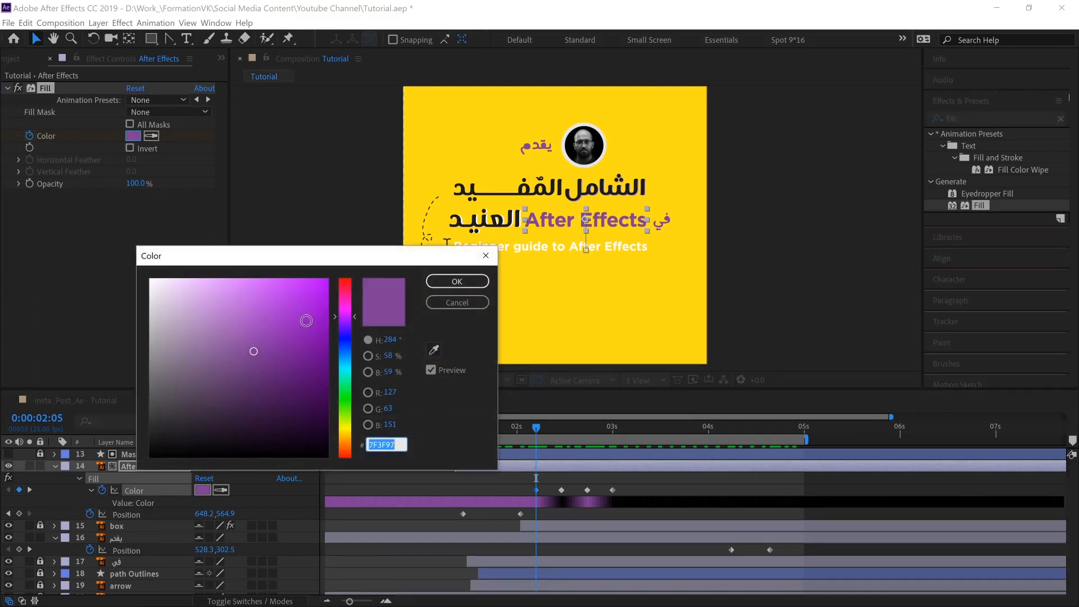
left_click(368, 357)
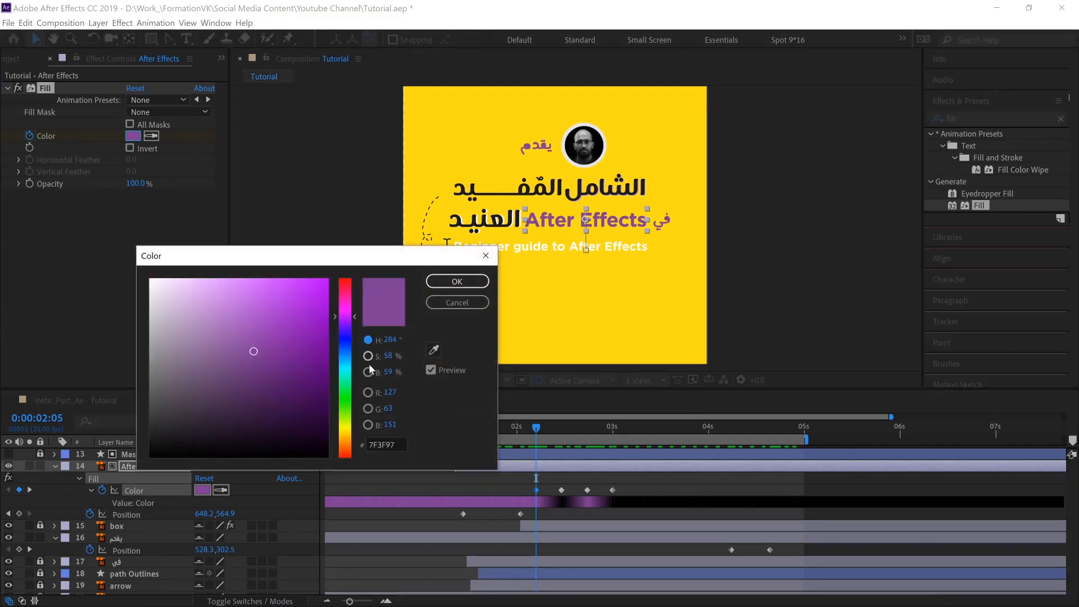
left_click(368, 372)
left_click_drag(354, 353, 356, 338)
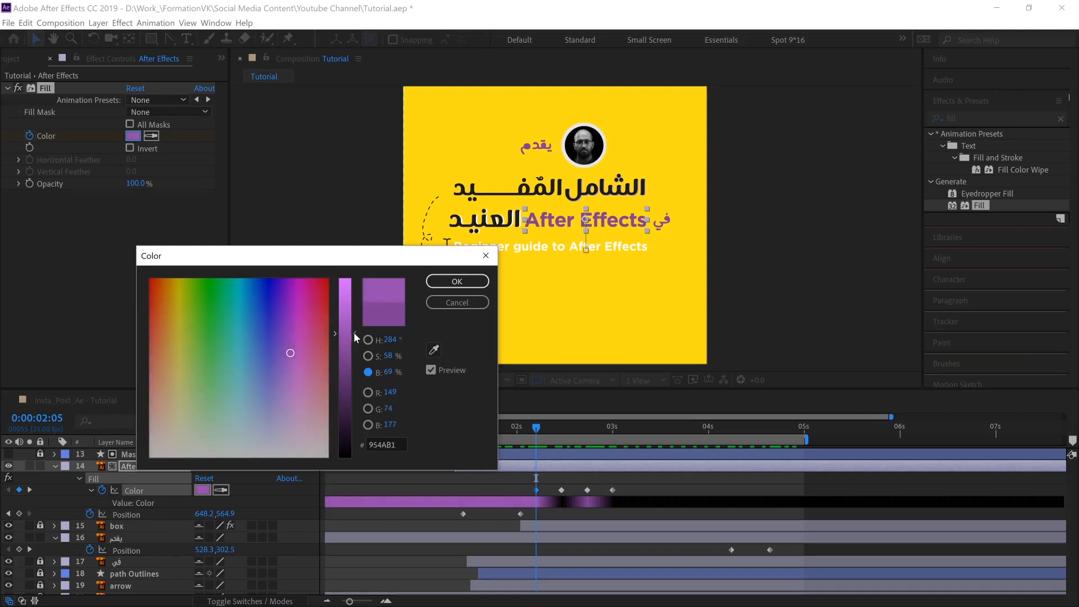
left_click(367, 355)
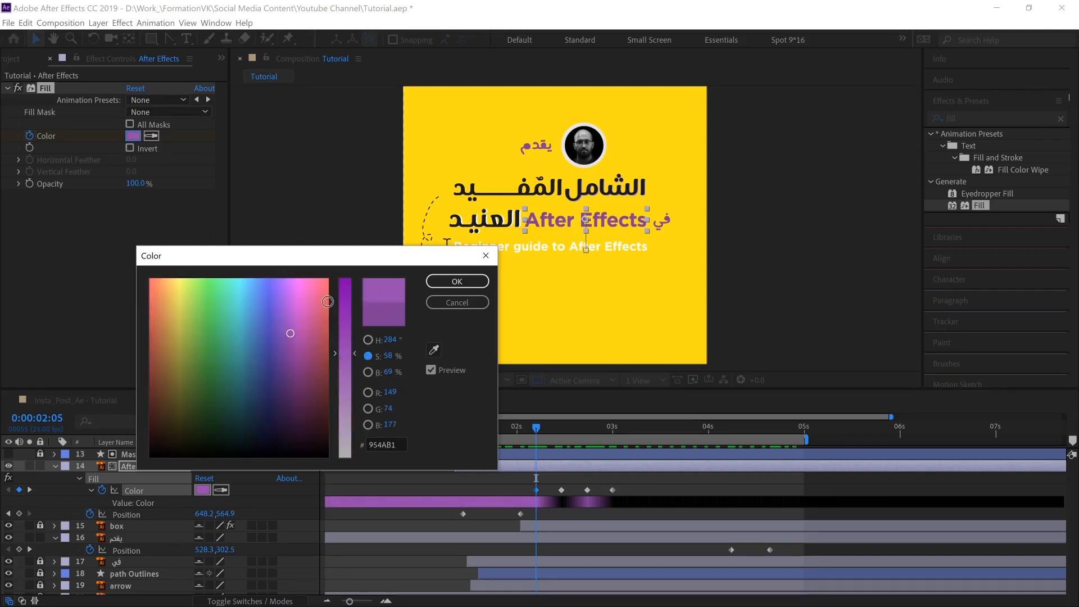
left_click(368, 340)
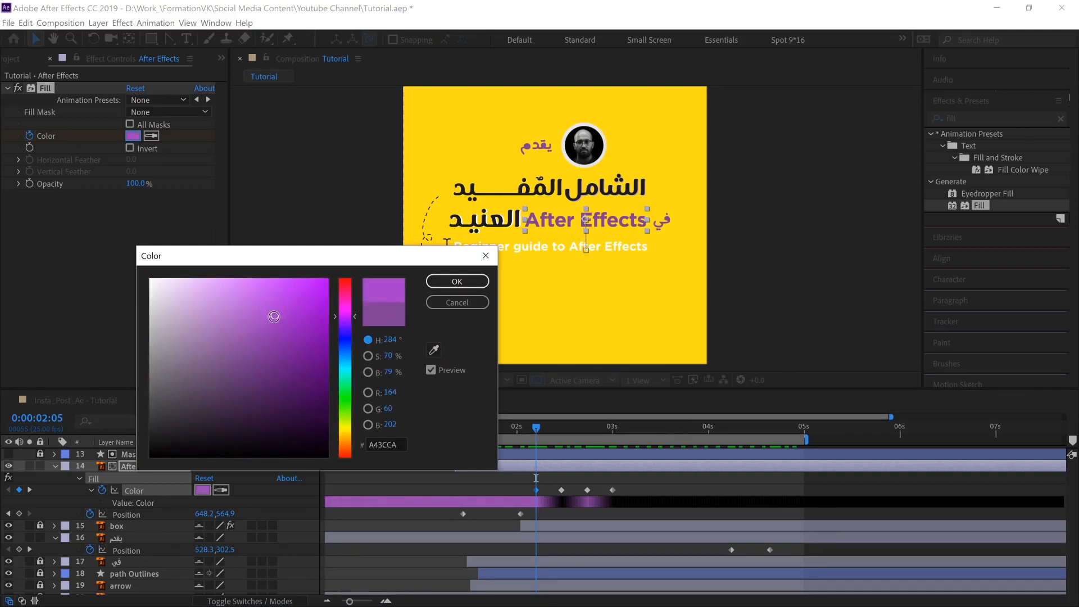
left_click(472, 282)
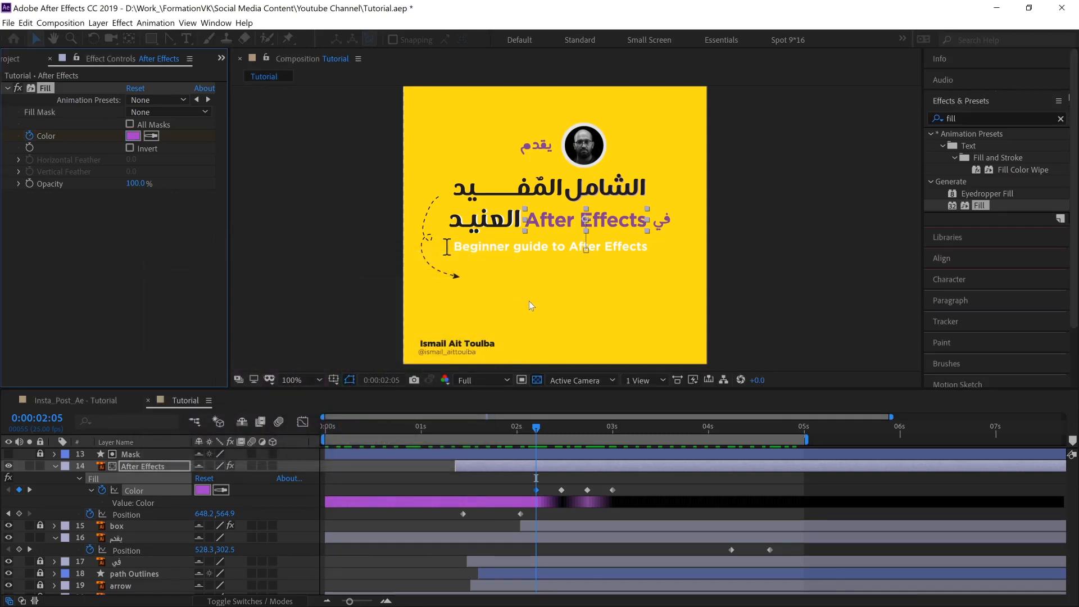
Step: Copy the Fill Color keyframe at 0:00:02:05 and go to the third Color keyframe at 0:00:02:18
left_click(536, 490)
key("ctrl+c")
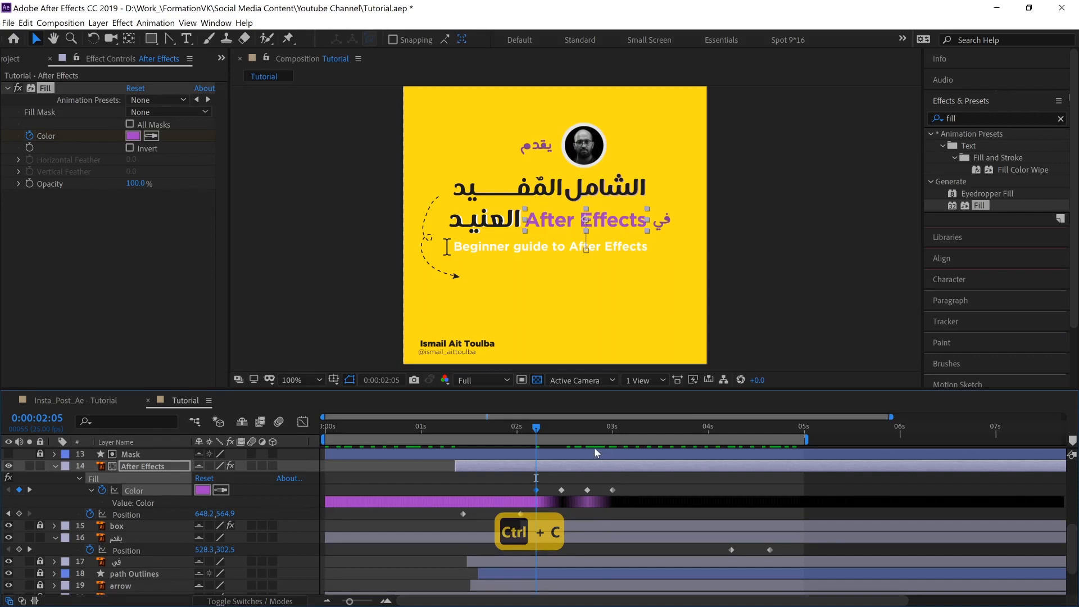
left_click(584, 431)
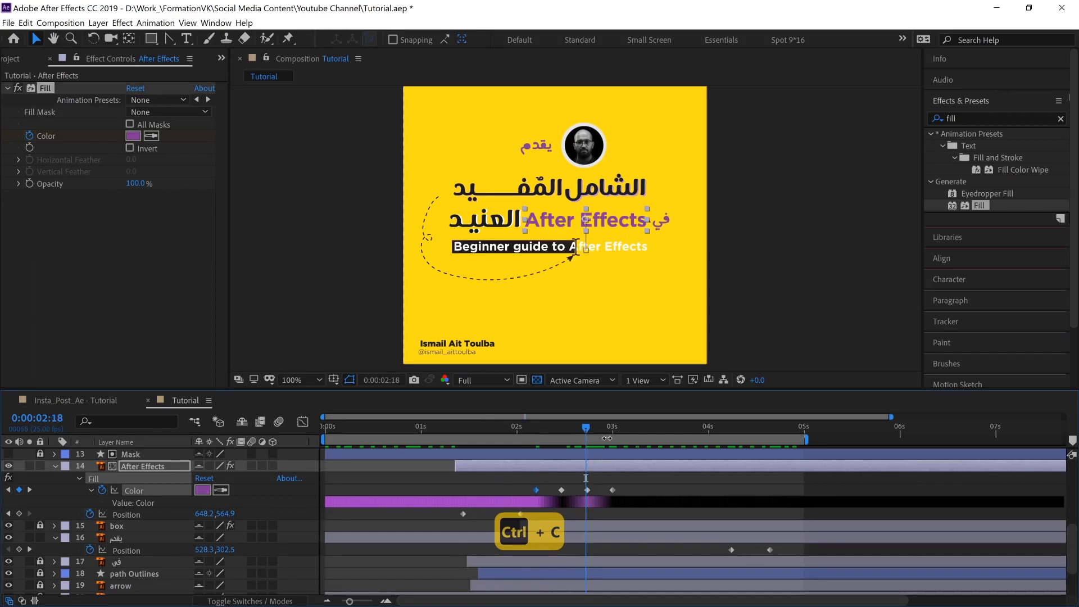
Step: Align the After Effects layer's third Fill Color keyframe to 0:00:02:18 and paste the copied purple value onto it
key("Page_Down")
key("Page_Up")
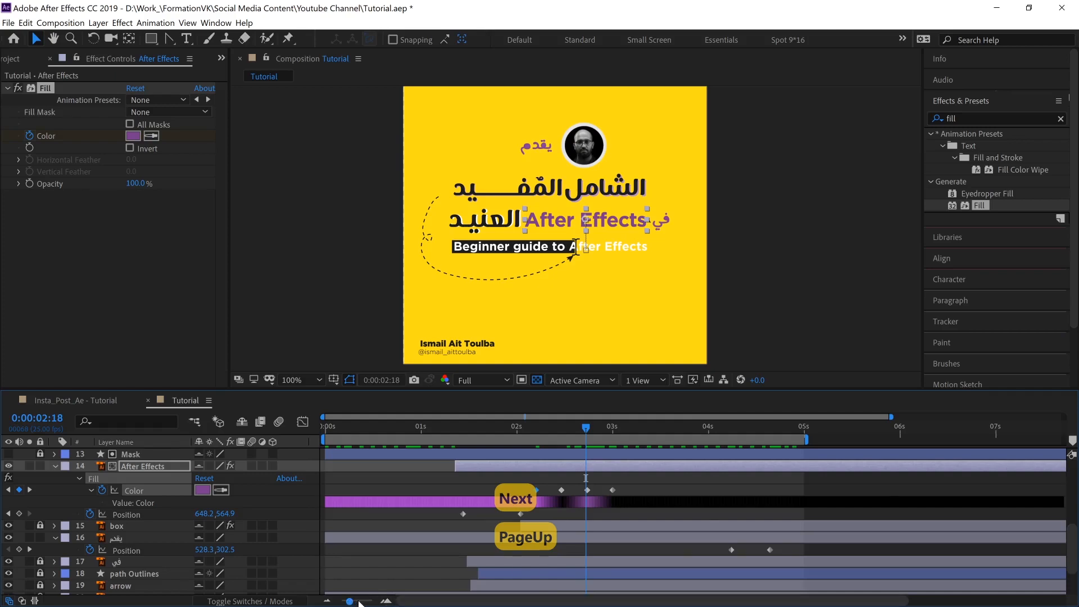
left_click_drag(358, 602, 373, 603)
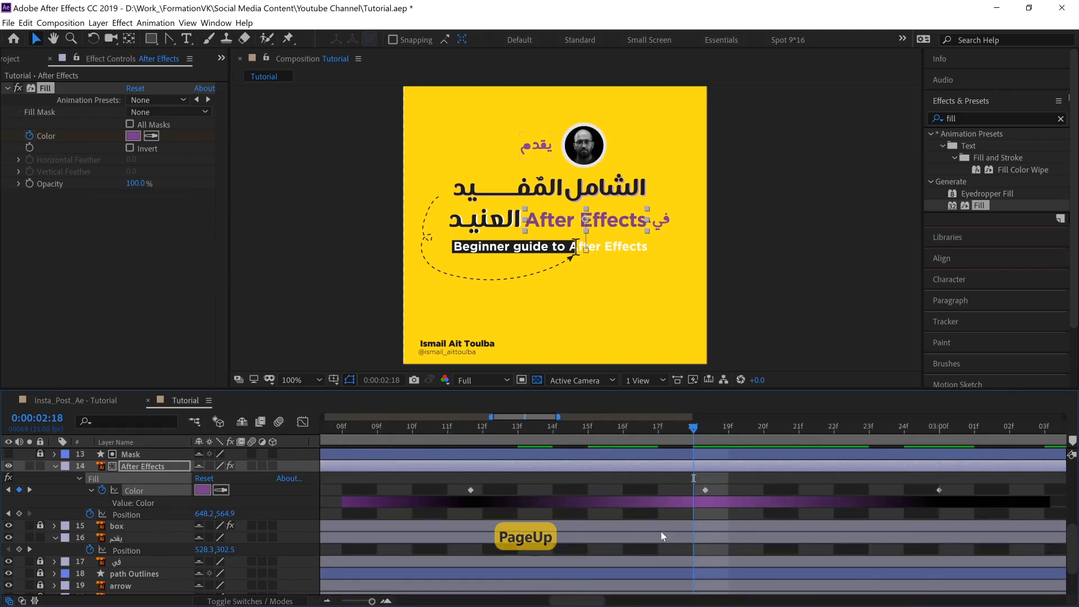
left_click_drag(705, 491, 694, 490)
key("ctrl+v")
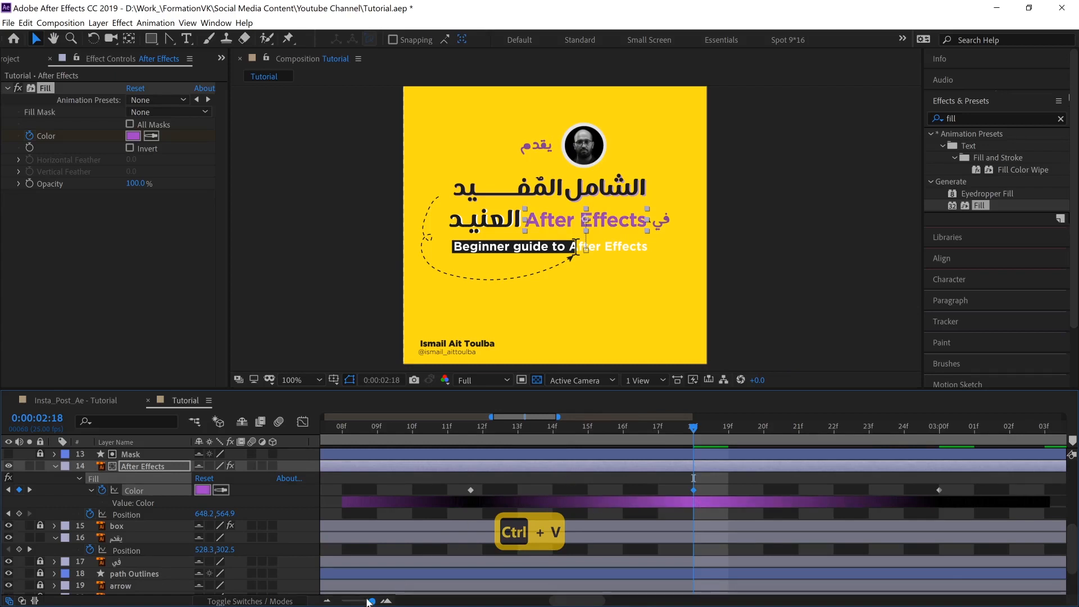
left_click_drag(369, 602, 355, 603)
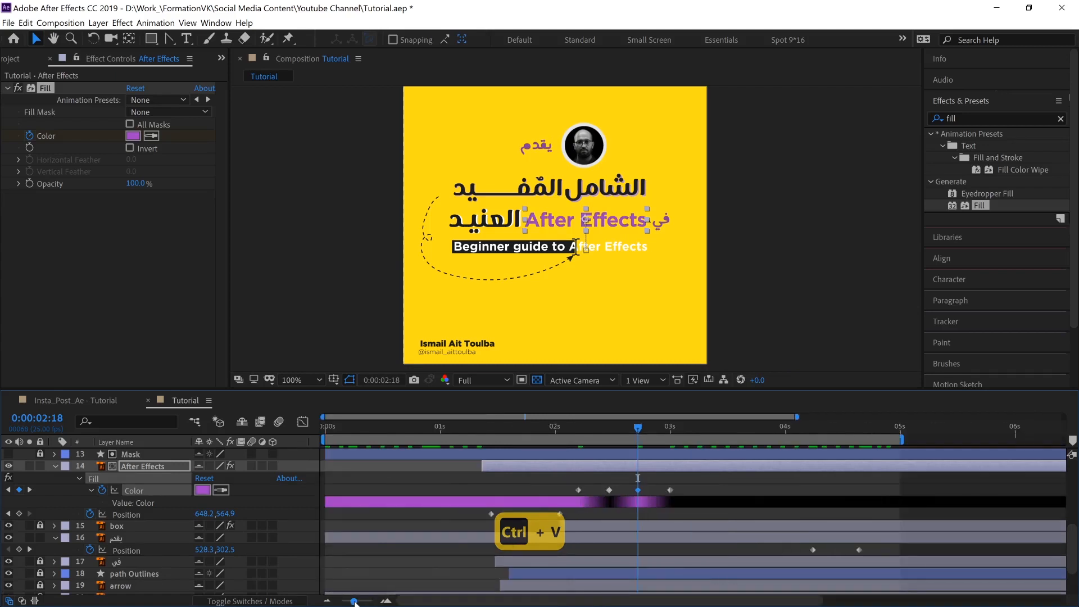
Step: Play back the After Effects title's purple and black colour changes several times from about 0:00:02:03
left_click(560, 429)
key("space")
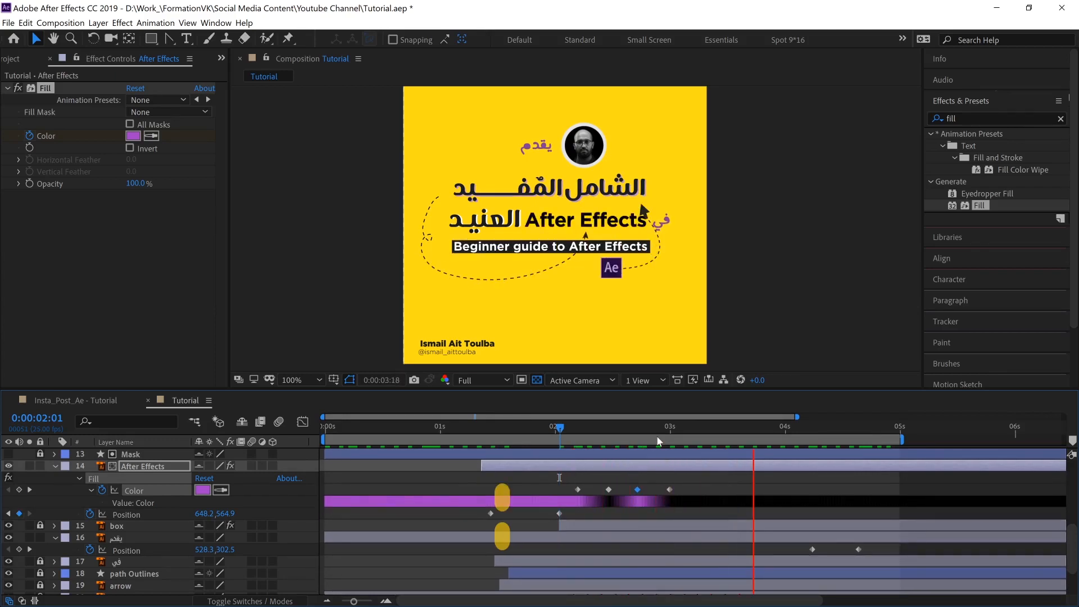
key("space")
left_click(566, 431)
key("space")
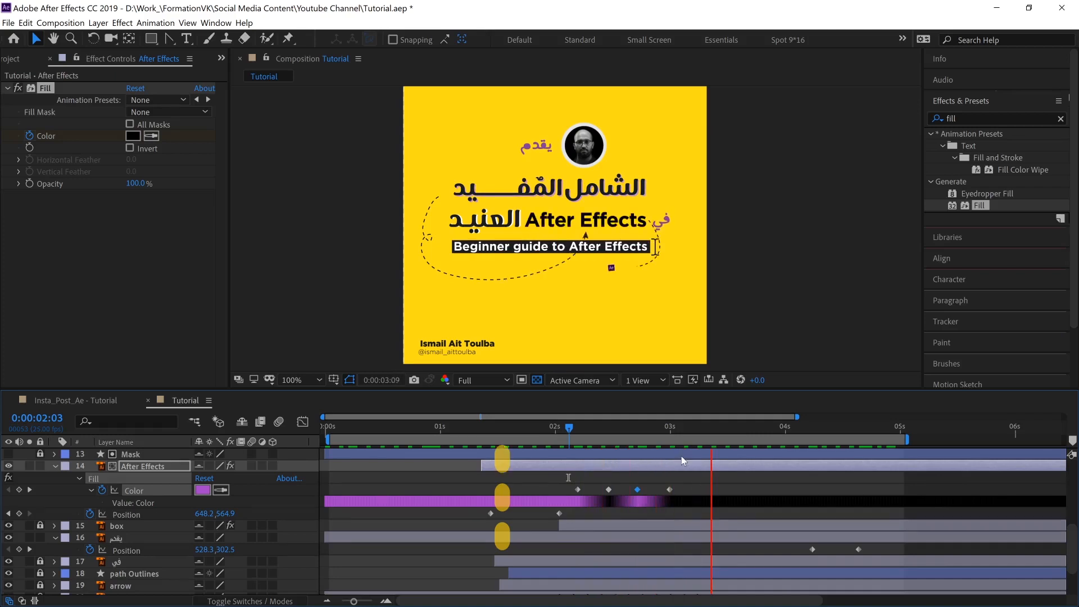
key("space")
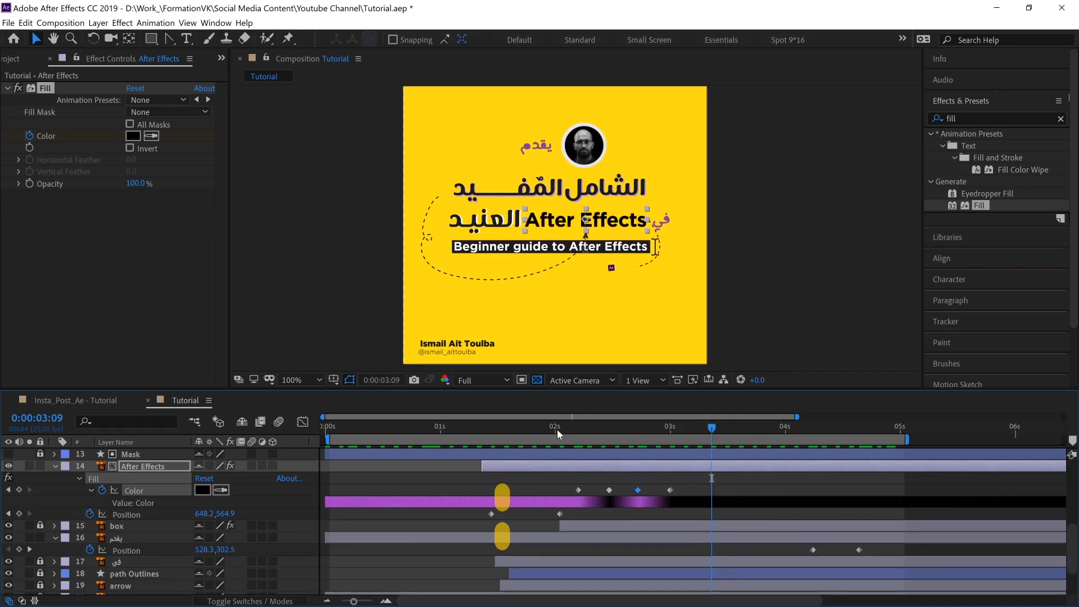
left_click(569, 426)
key("space")
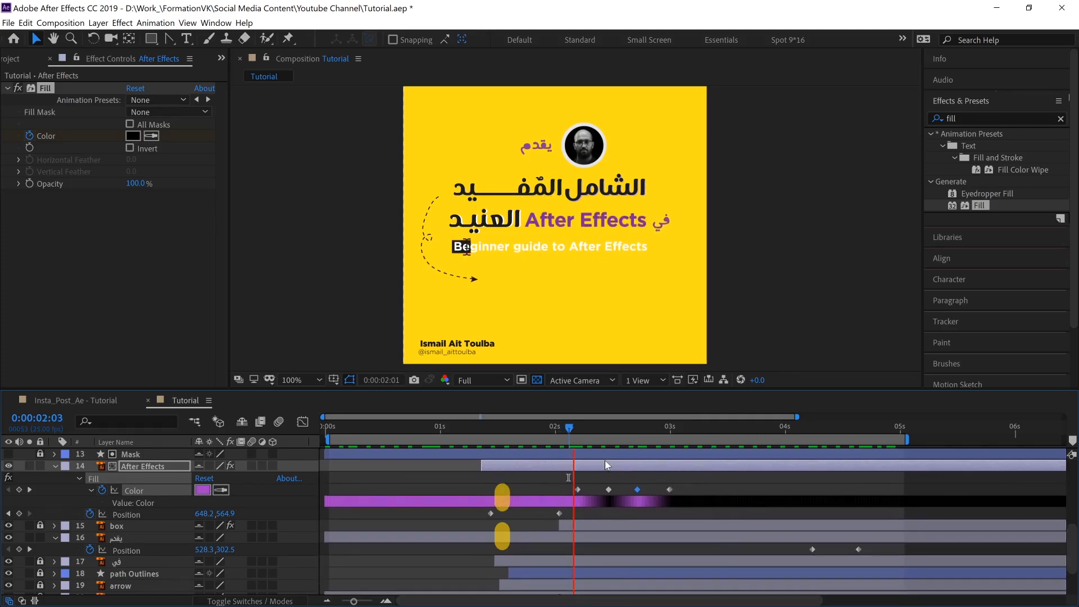
key("space")
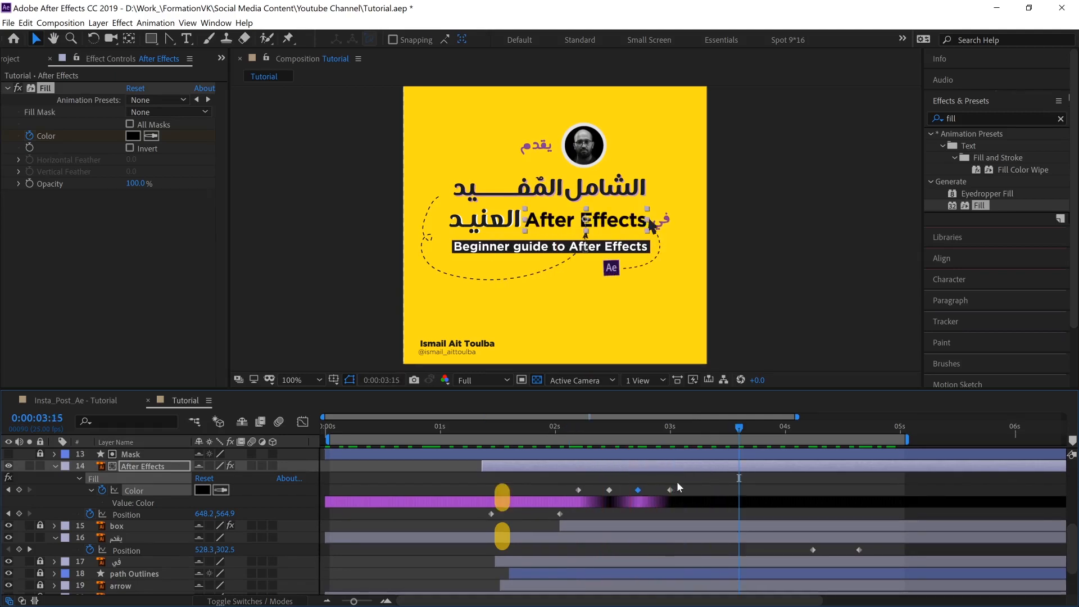
Step: Try hold interpolation on the four Fill Color keyframes of the After Effects layer, preview it, and undo it
left_click_drag(678, 483, 573, 494)
right_click(577, 489)
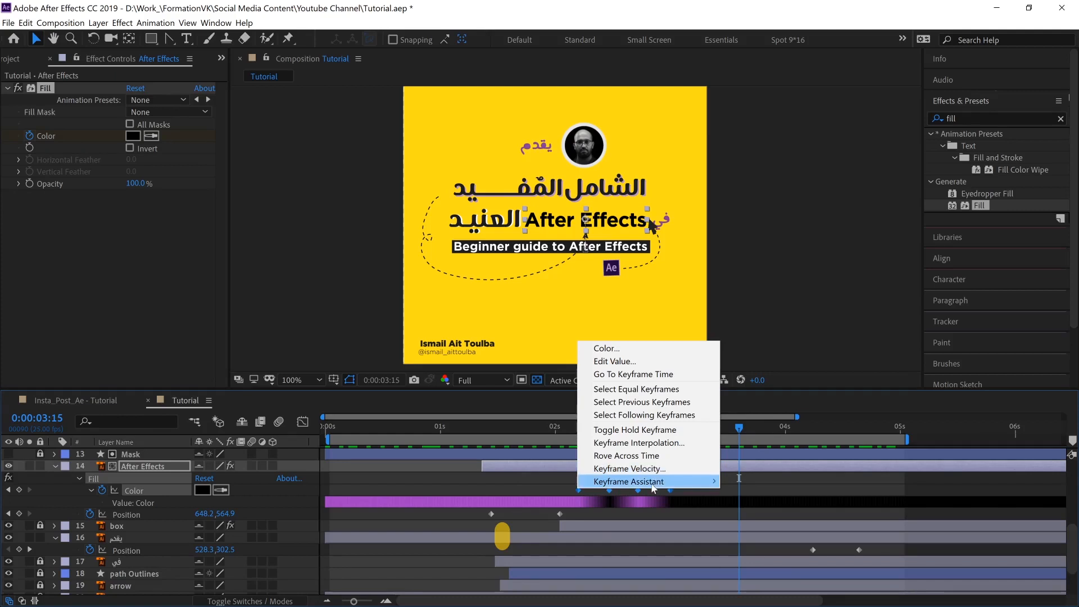
left_click(646, 430)
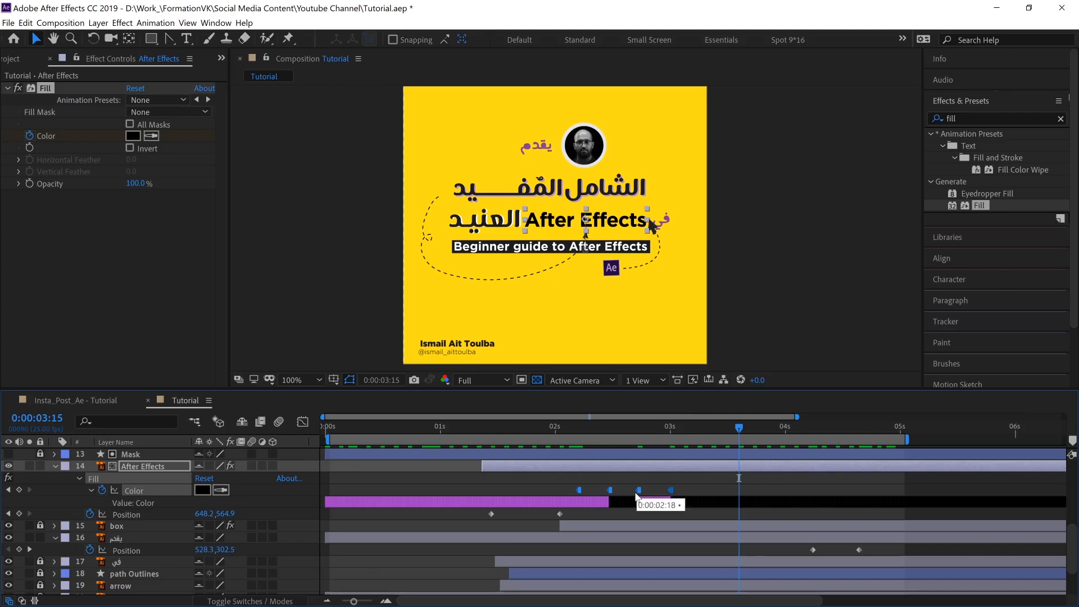
left_click(569, 426)
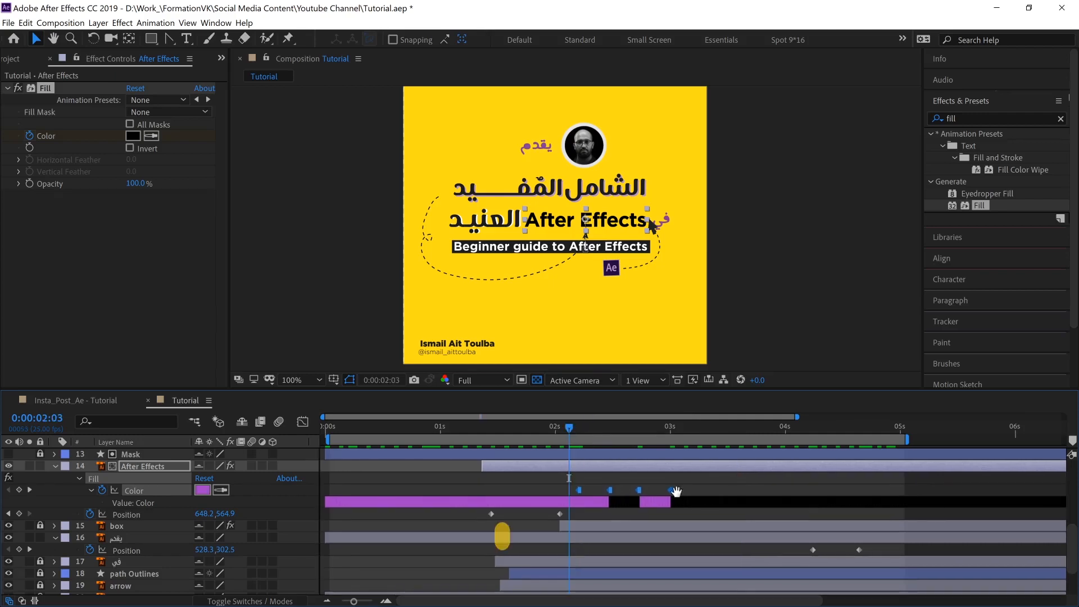
key("space")
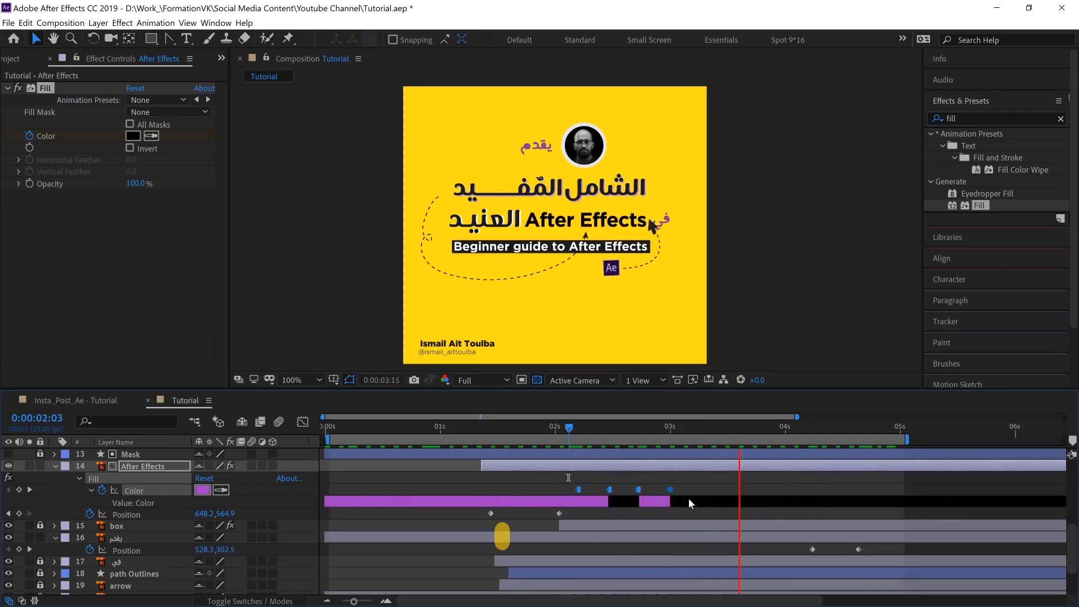
key("space")
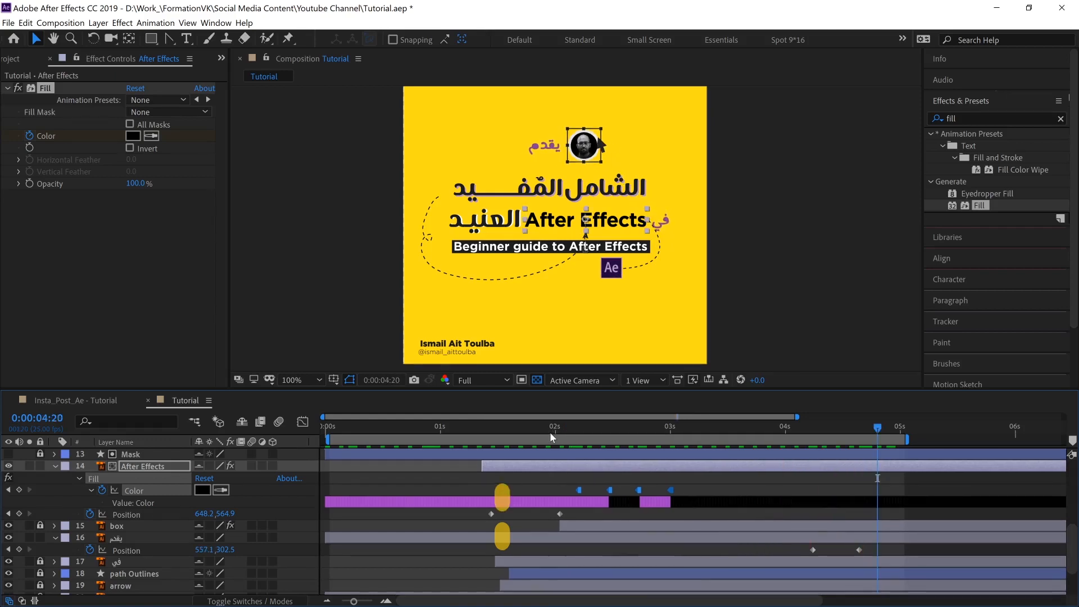
left_click(551, 429)
key("space")
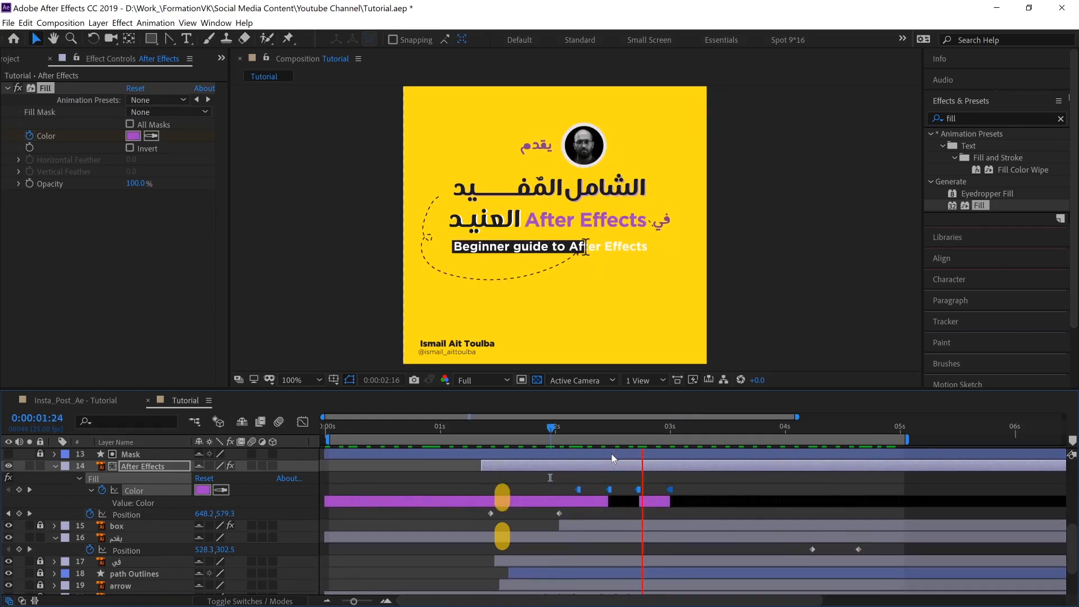
key("space")
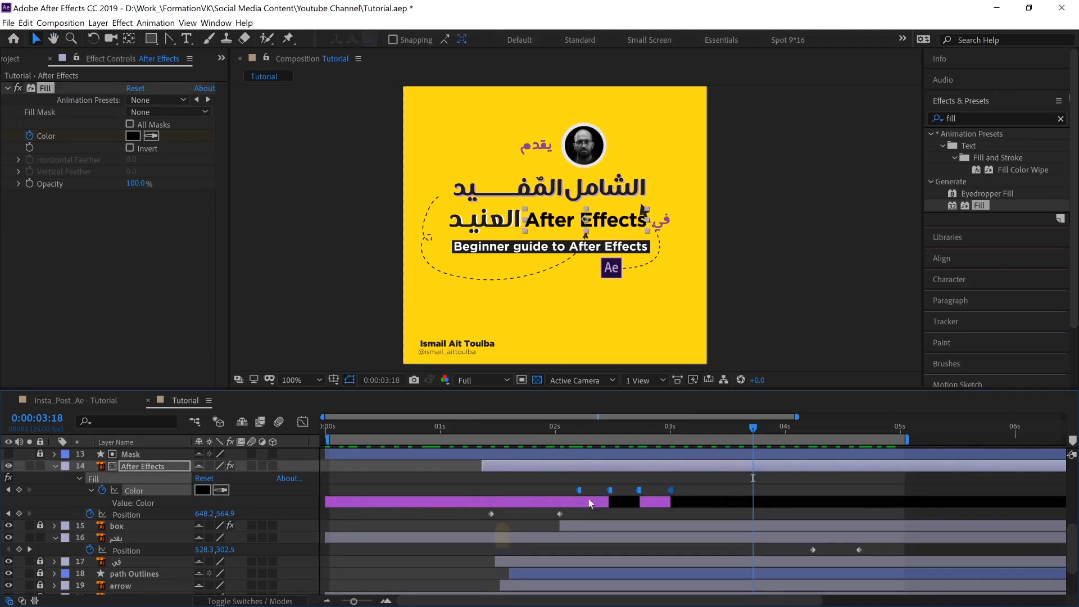
key("ctrl+z")
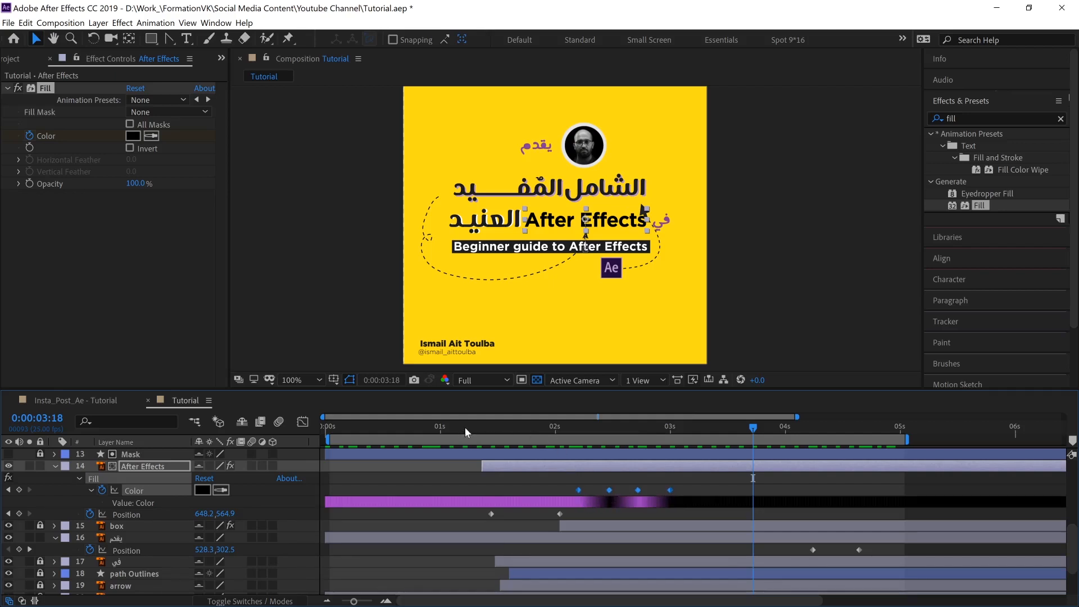
Step: Scrub through the title's gradual colour changes up to about 3 seconds and replay the animation from near the start
left_click_drag(464, 428, 664, 421)
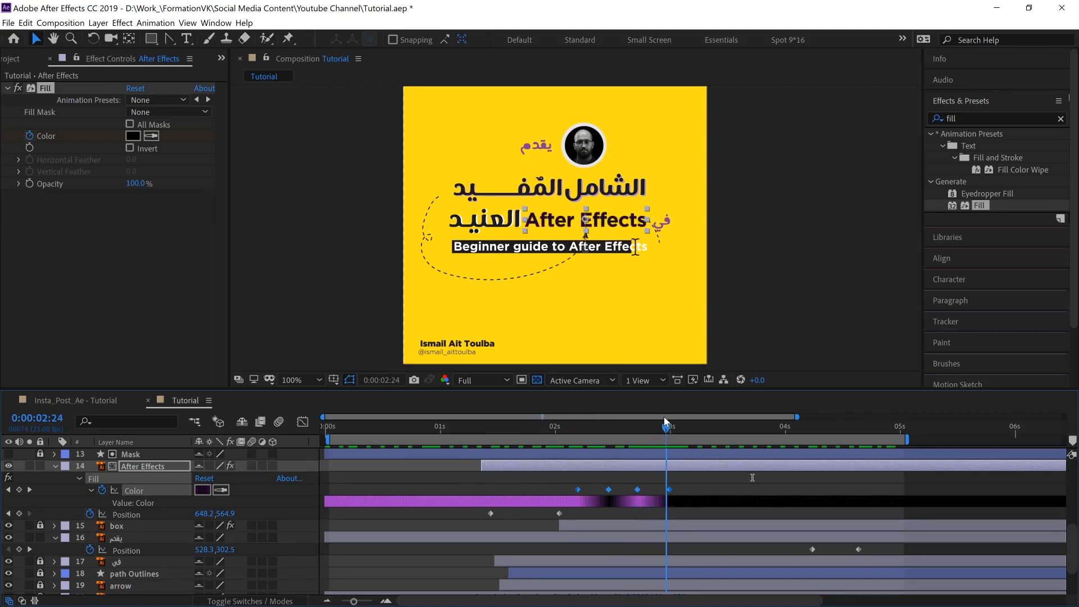
left_click_drag(564, 483, 700, 495)
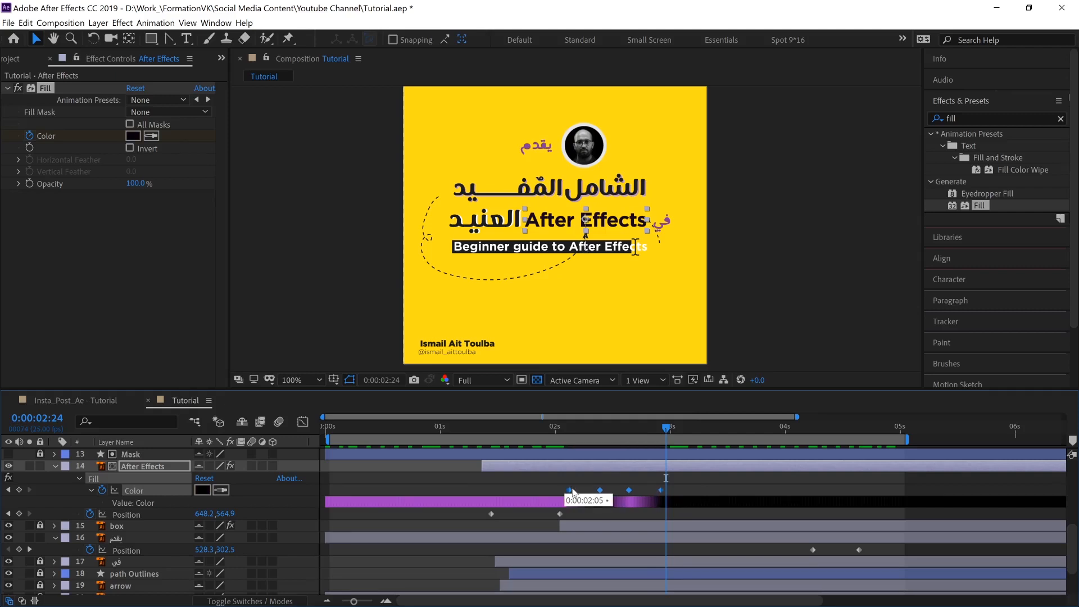
left_click(557, 432)
key("space")
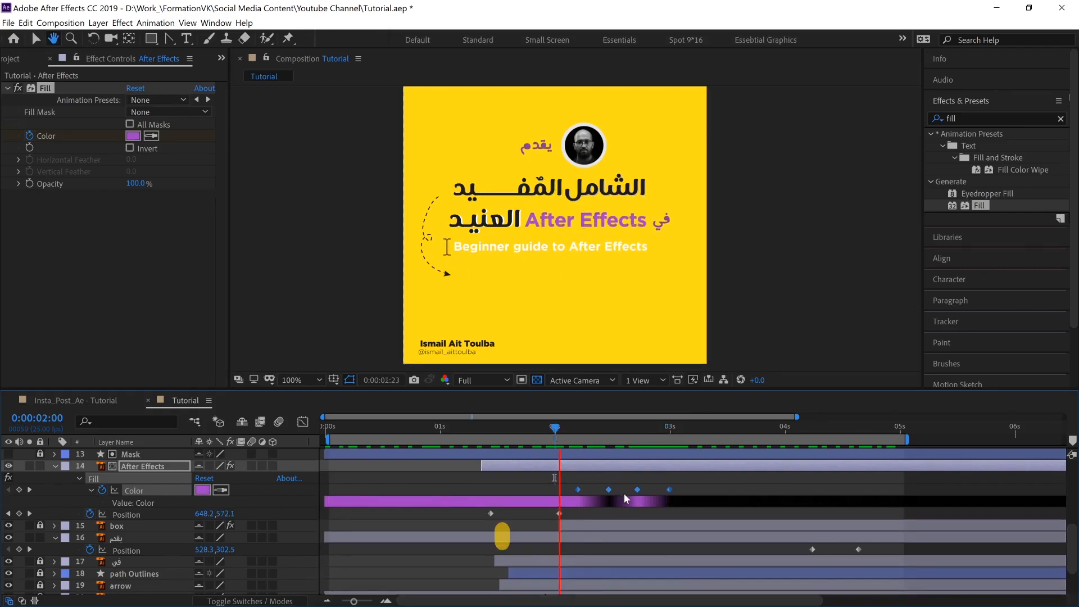
key("space")
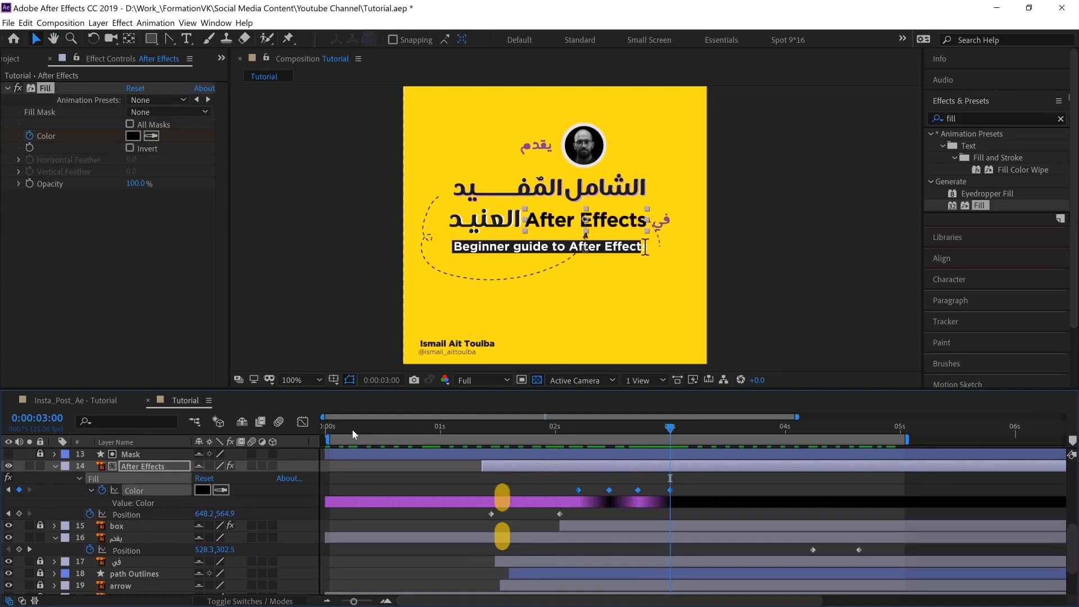
left_click(355, 426)
key("space")
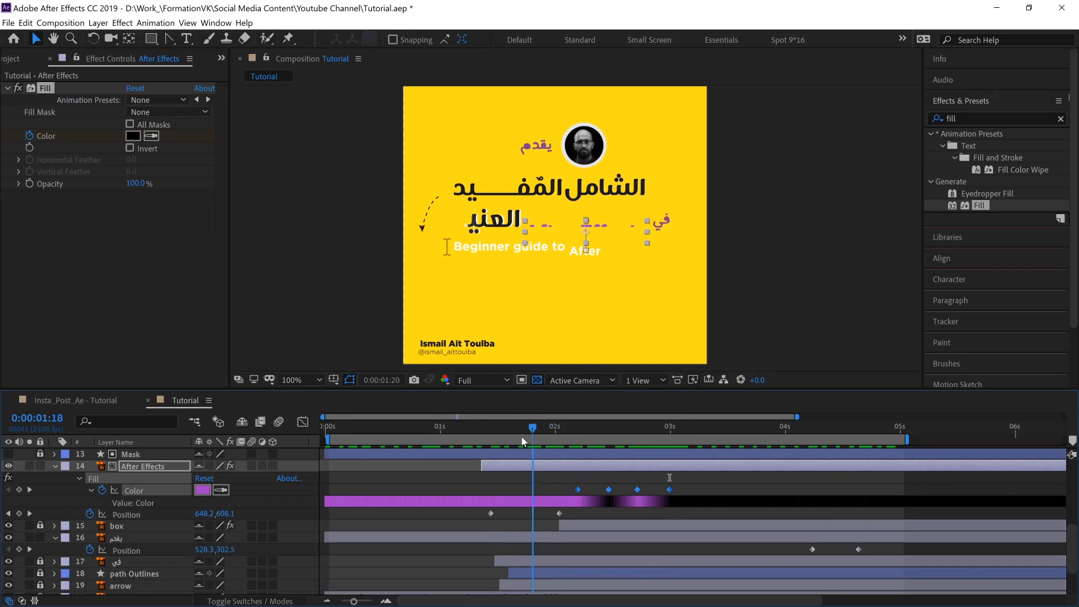
Step: Move the After Effects layer's two Position keyframes about 5 frames earlier and select the layer
mouse_move(523, 441)
left_mouse_down()
mouse_move(491, 430)
mouse_move(529, 430)
left_mouse_up()
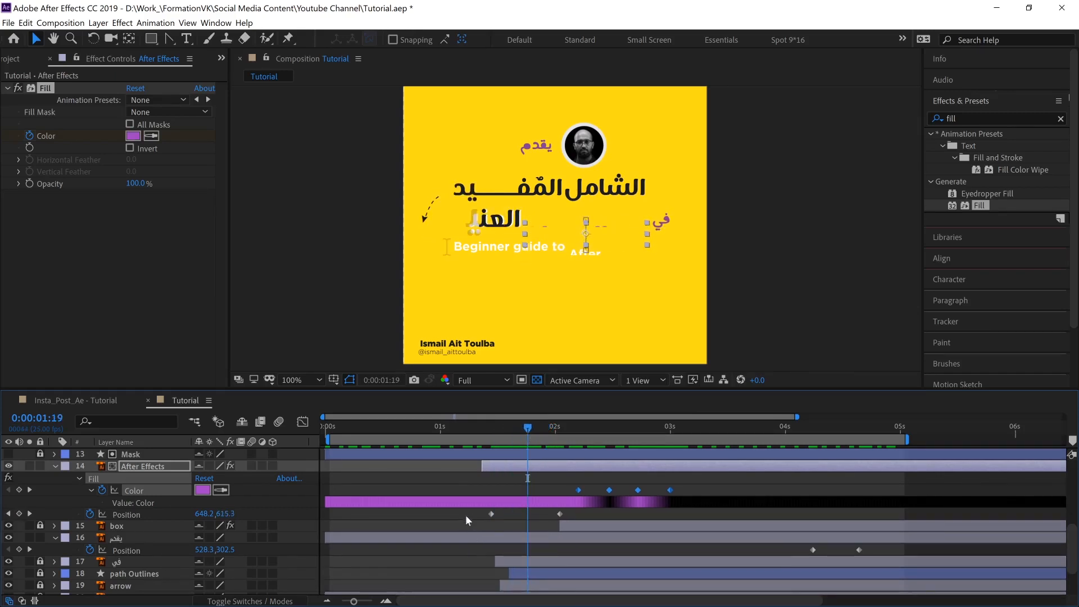
left_click_drag(465, 510, 536, 514)
left_click(143, 506)
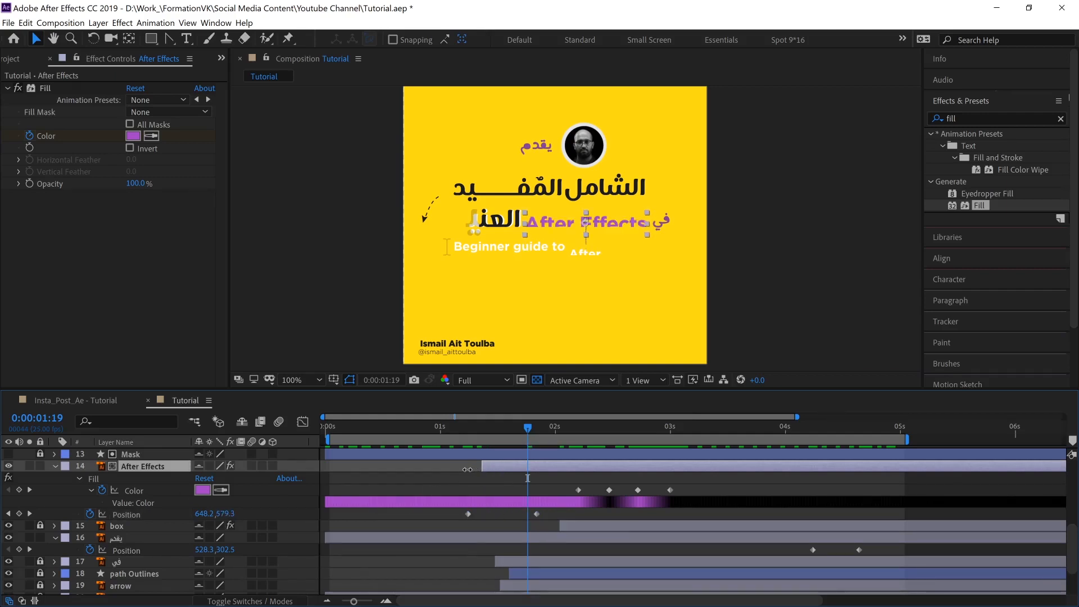
Step: Undo the shift of the first Color keyframe alone and move all four Color keyframes together, starting at 0:00:02:00
left_click_drag(579, 491, 560, 491)
key("ctrl+z")
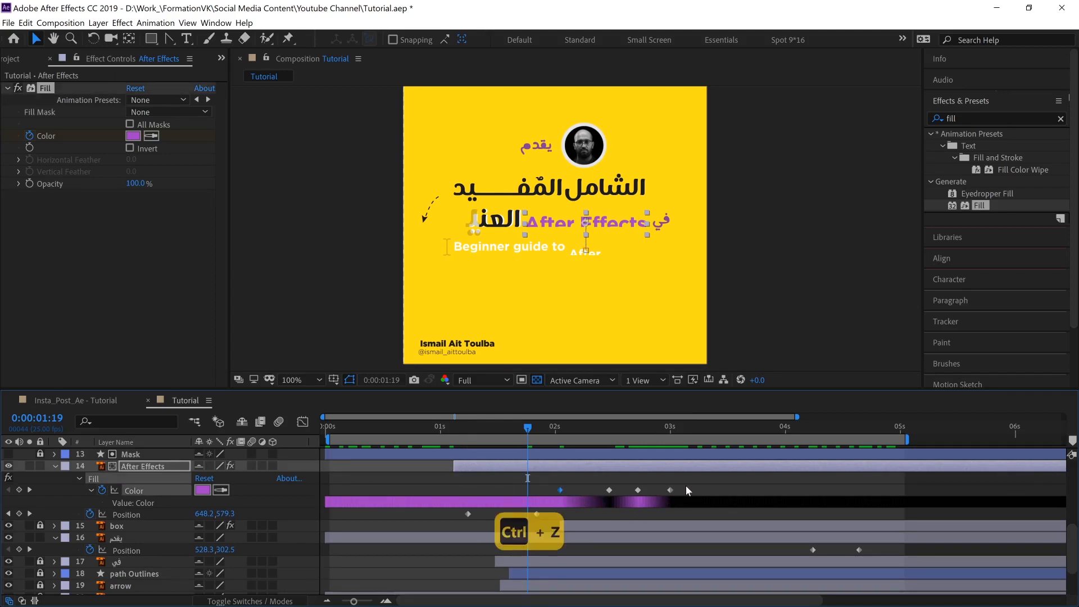
left_click_drag(682, 484, 555, 491)
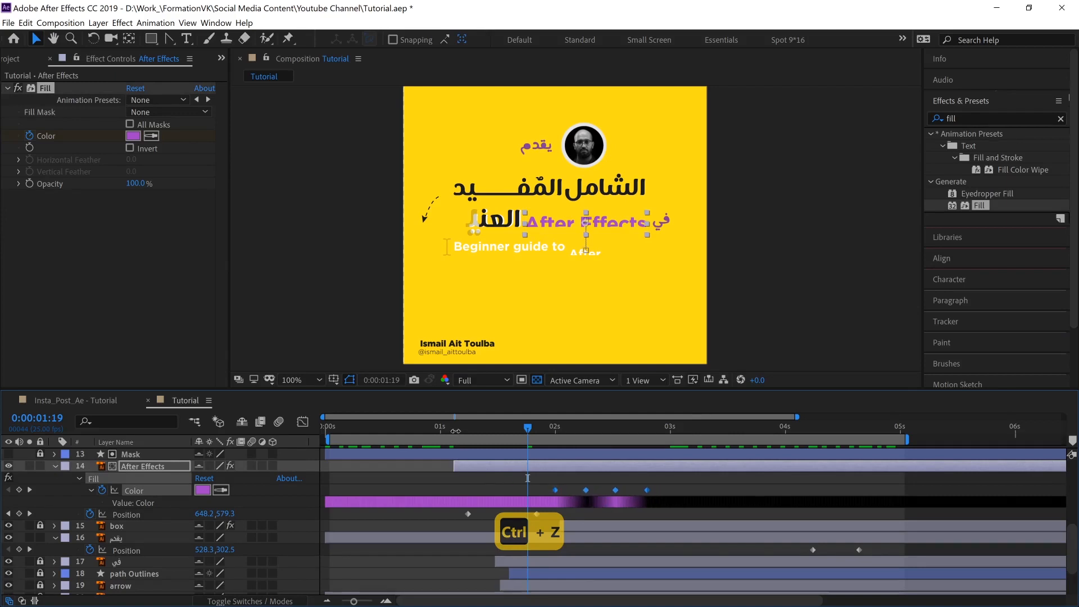
left_click_drag(527, 428, 645, 448)
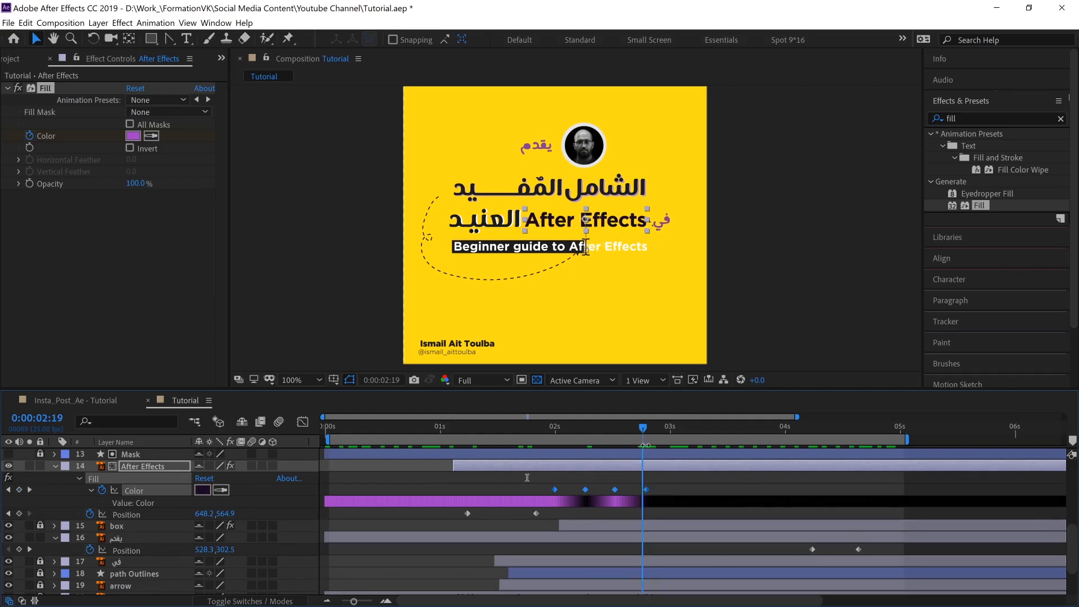
left_click_drag(658, 485, 550, 493)
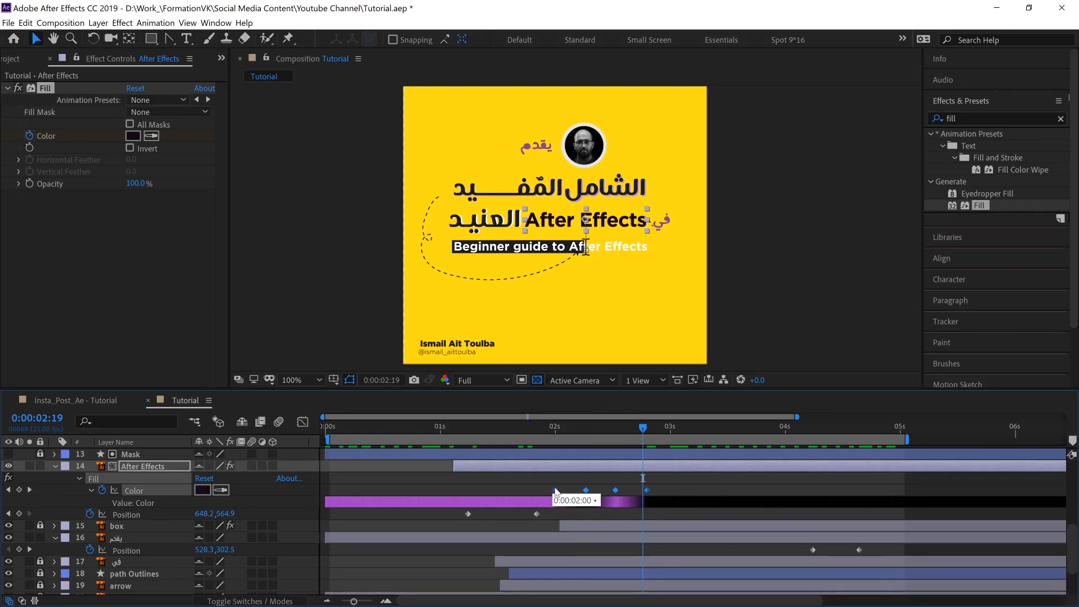
Step: Scrub through the remaining animation, park the playhead at 0:00:04:00 and collapse the After Effects layer's properties
left_click_drag(563, 429, 881, 427)
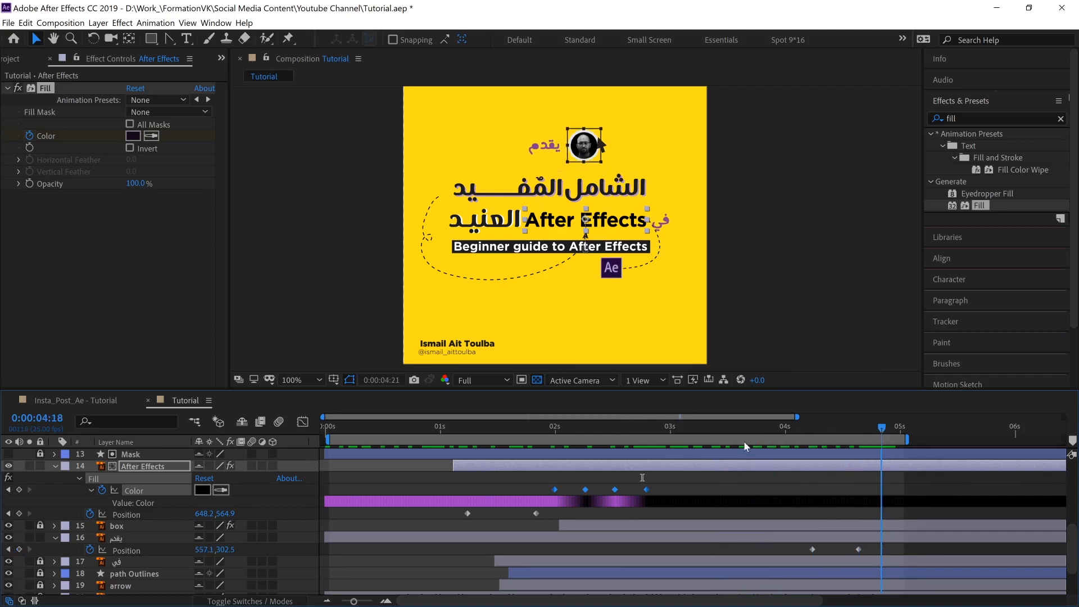
left_click_drag(746, 446, 784, 459)
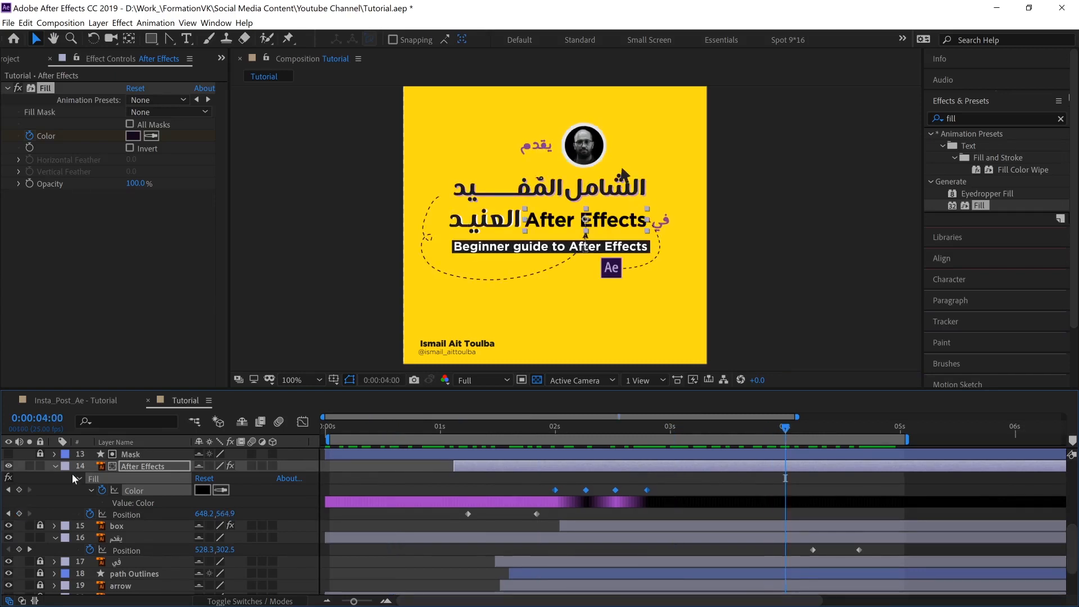
left_click(54, 465)
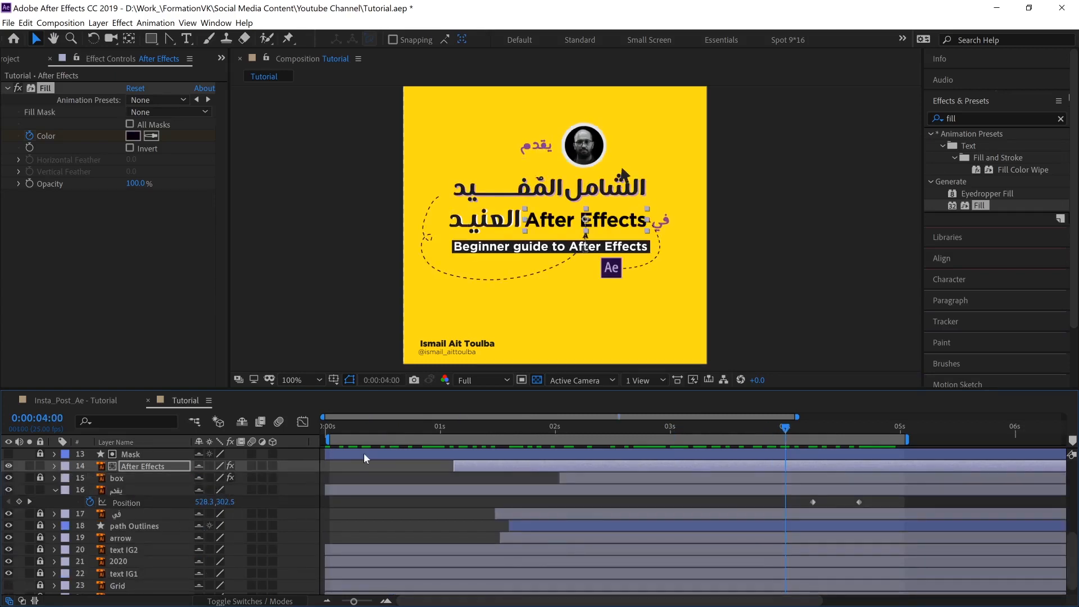
Step: Switch to the Ae Beginner Tutorial 2-1 reference video, scrub it to the end, and return to After Effects' lower layers
key("alt+Tab")
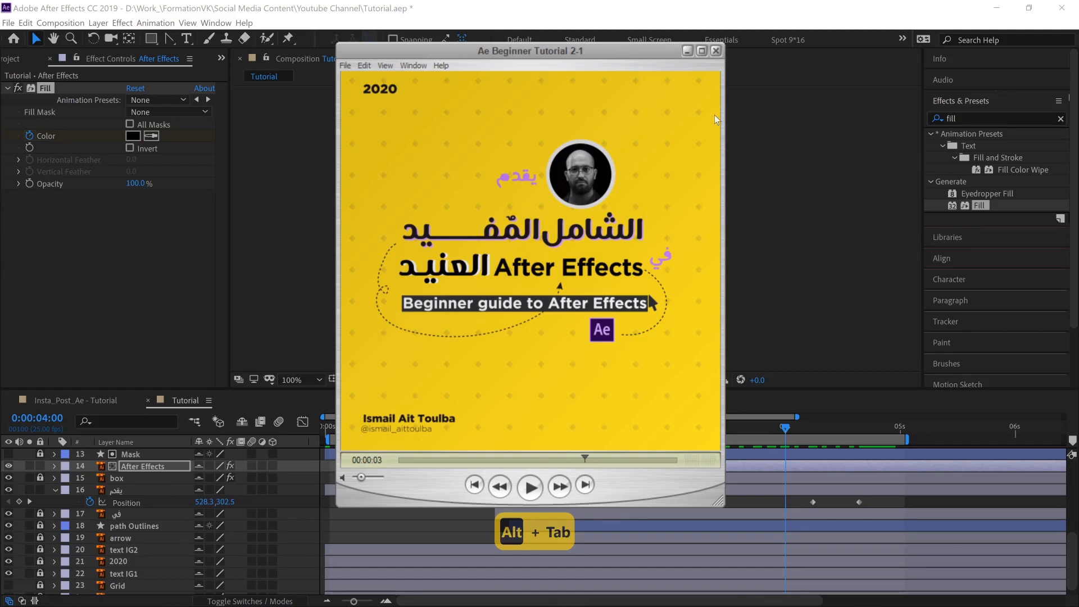
mouse_move(585, 459)
left_mouse_down()
mouse_move(389, 439)
mouse_move(669, 458)
mouse_move(386, 433)
mouse_move(683, 463)
left_mouse_up()
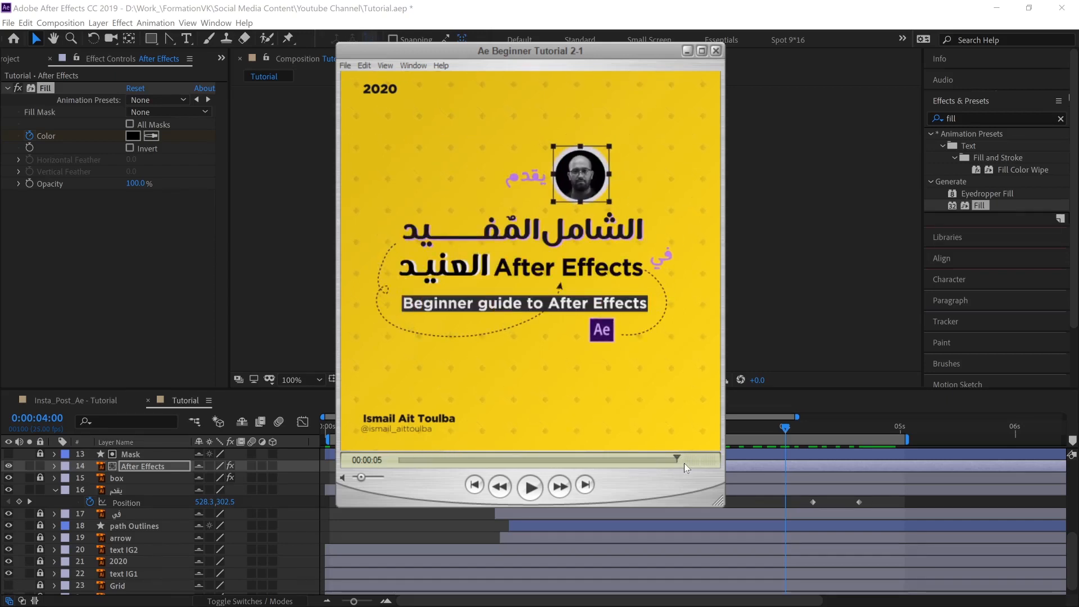
key("alt+Tab")
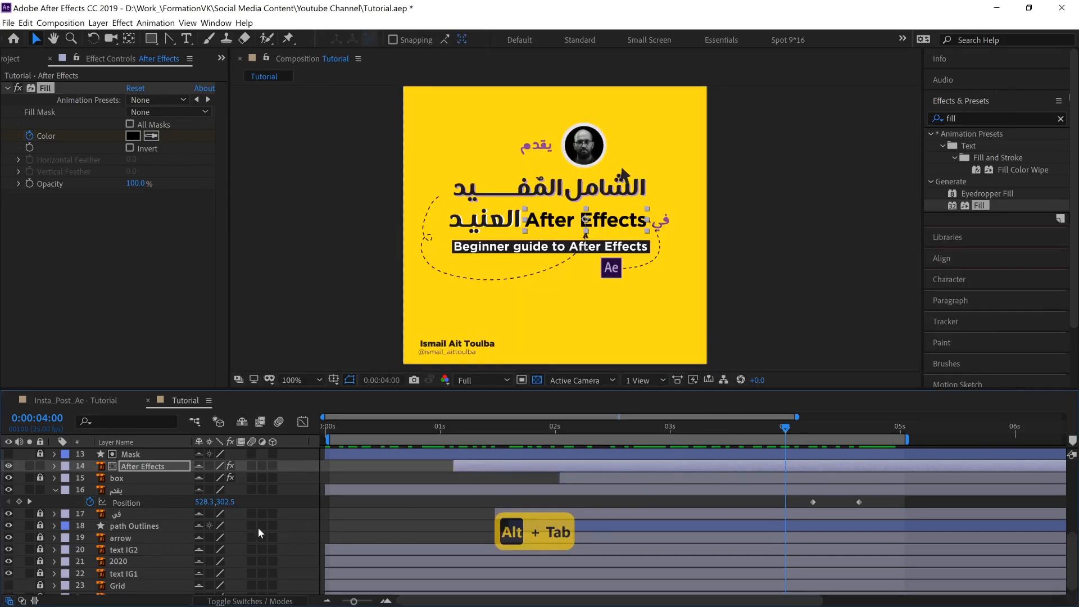
scroll(106, 486, "down", 1)
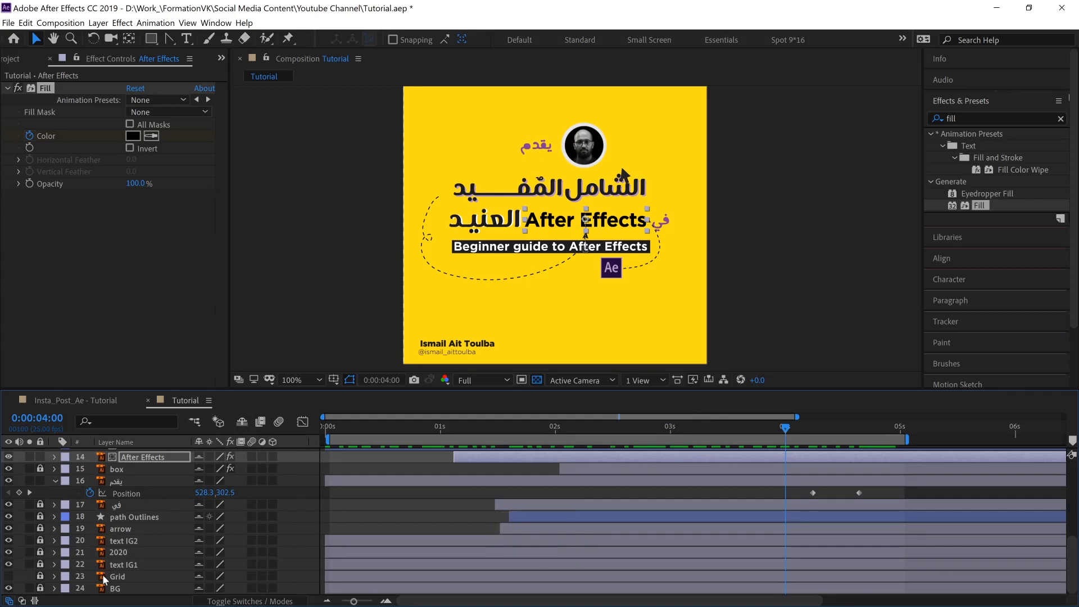
Step: Show the Grid layer and compare the background pattern with the Ae Beginner Tutorial 2-1 reference video
left_click(9, 576)
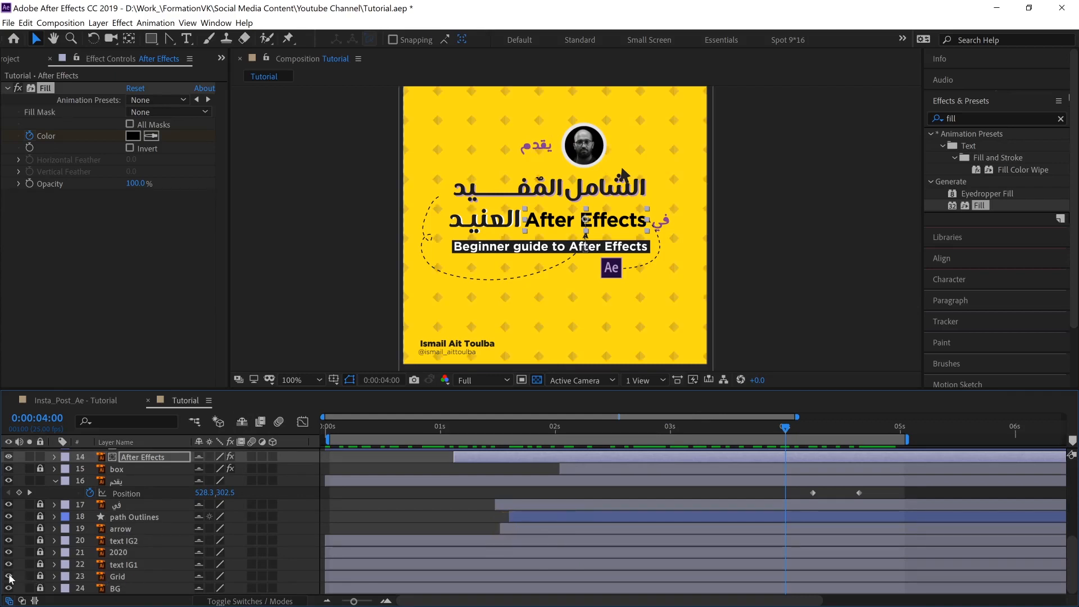
scroll(597, 175, "down", 4)
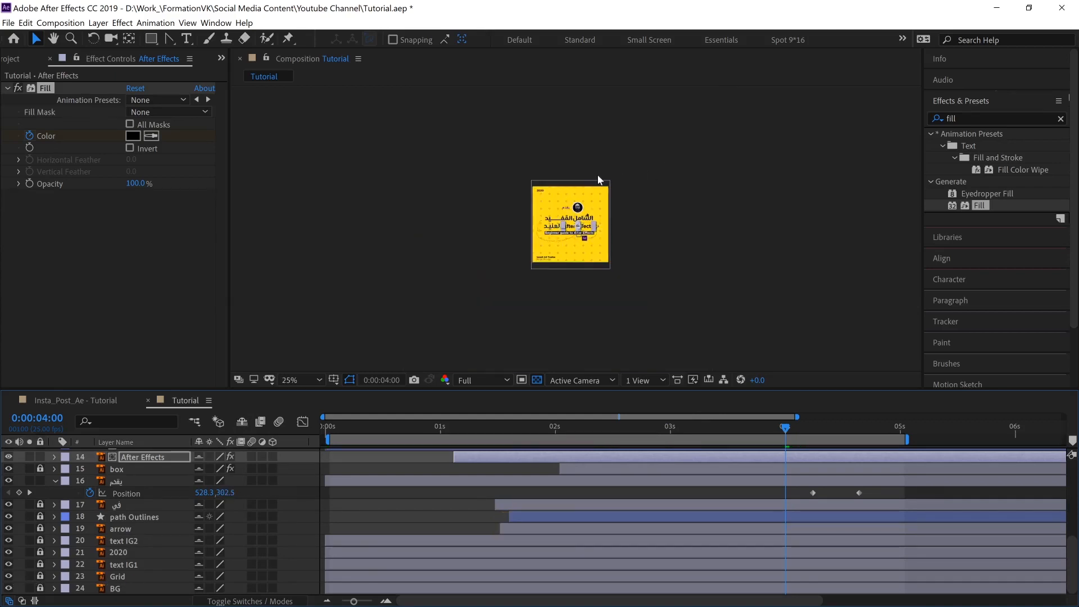
scroll(553, 241, "up", 4)
key("alt+Tab")
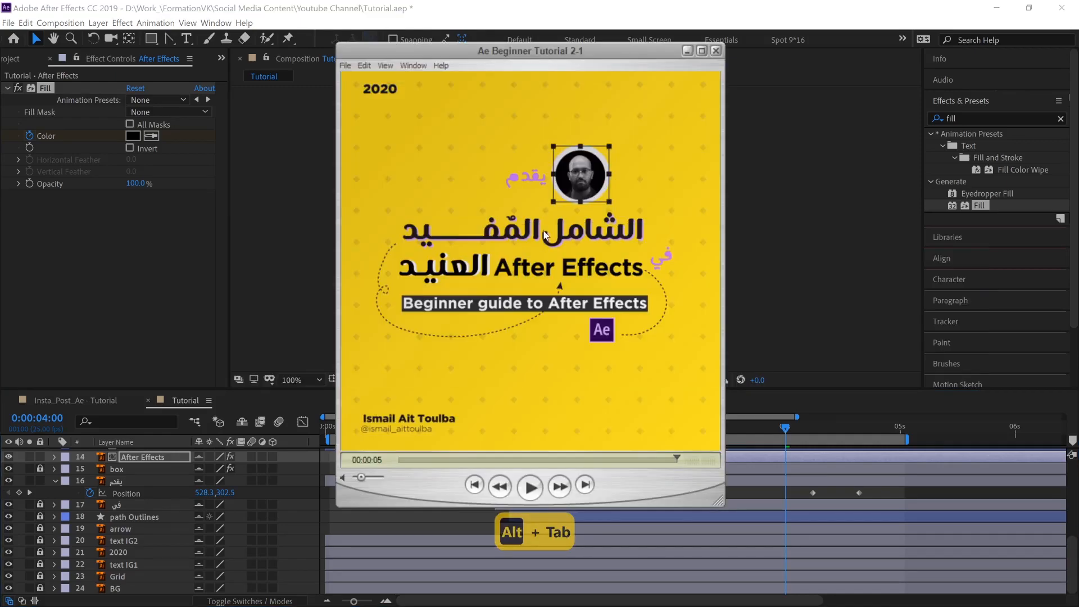
key("alt+Tab")
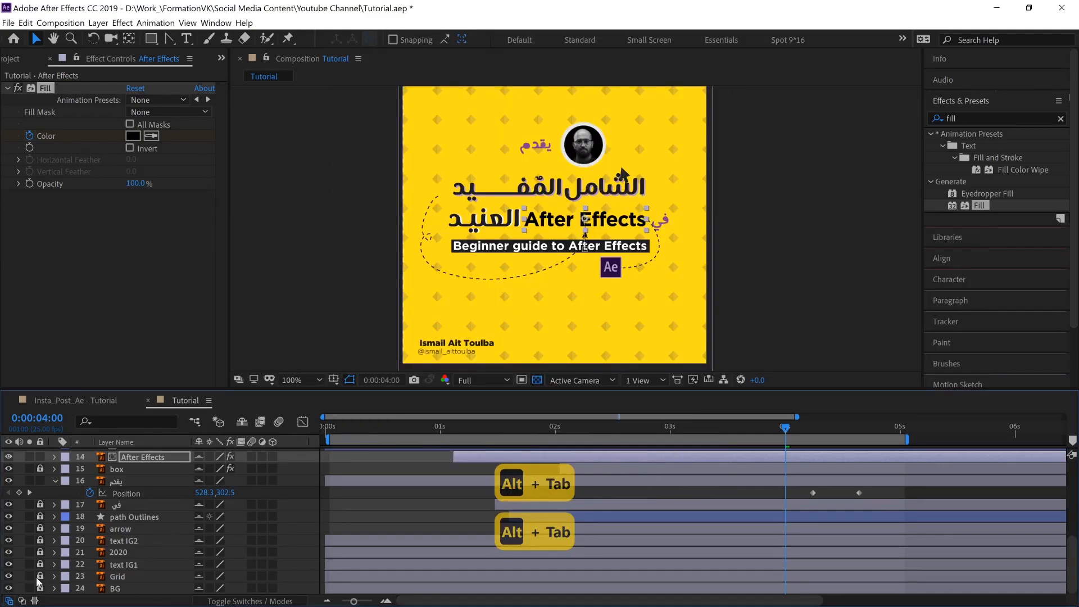
Step: Unlock the Grid layer, scale it to 75.5%, and hide it
left_click(39, 576)
left_click(177, 573)
key("s")
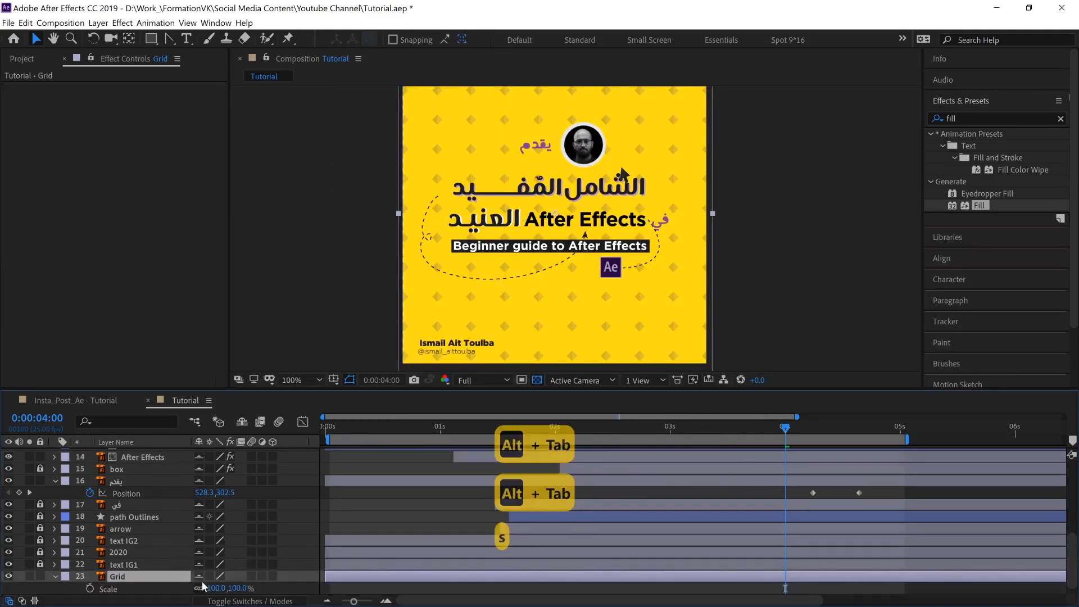
left_click_drag(238, 594, 74, 601)
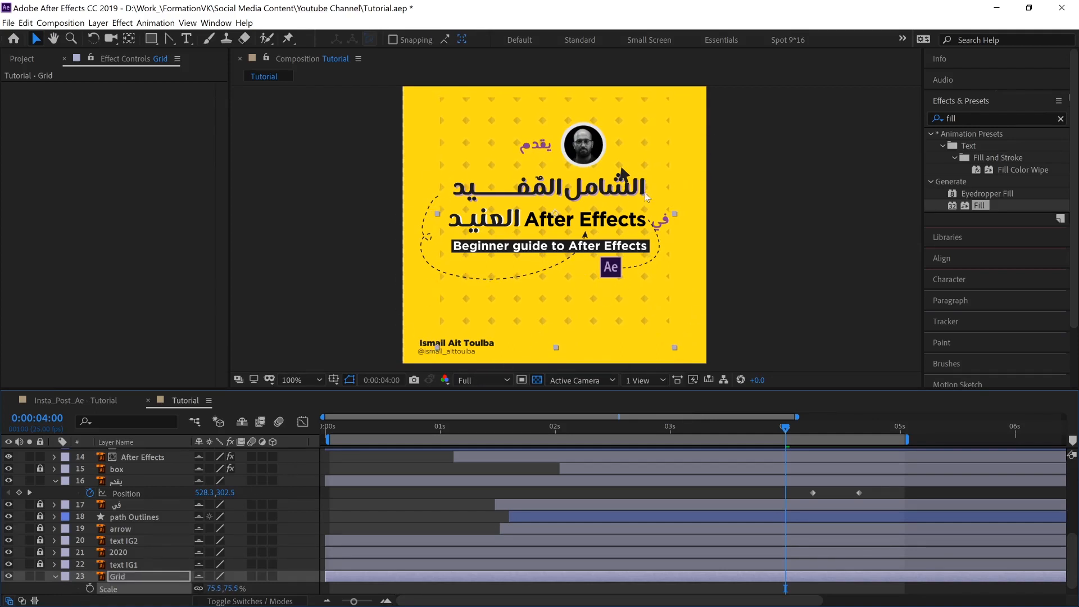
left_click(377, 138)
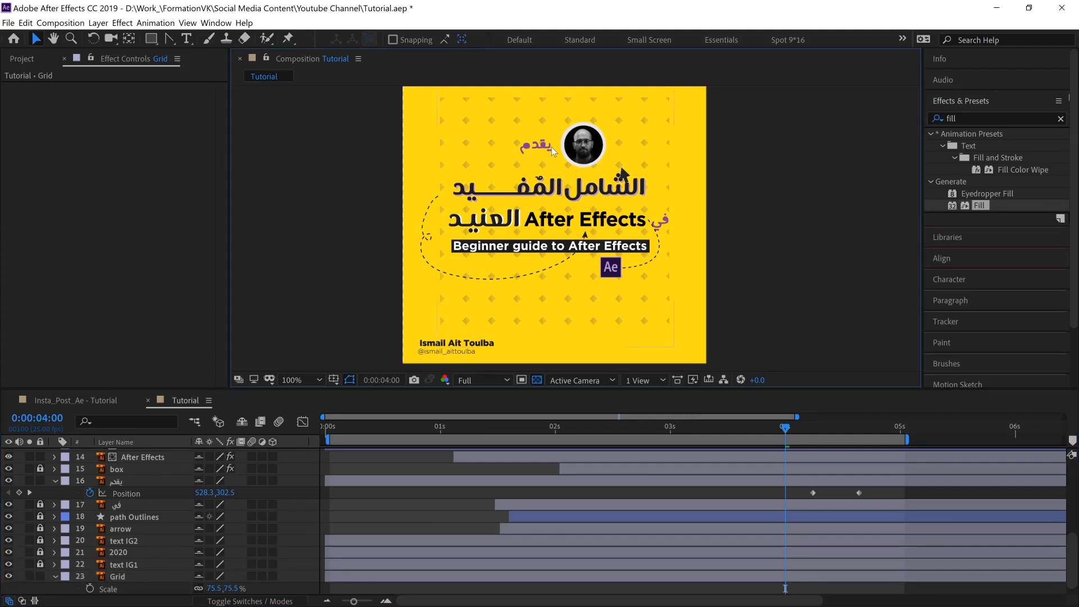
left_click(118, 577)
left_click(8, 576)
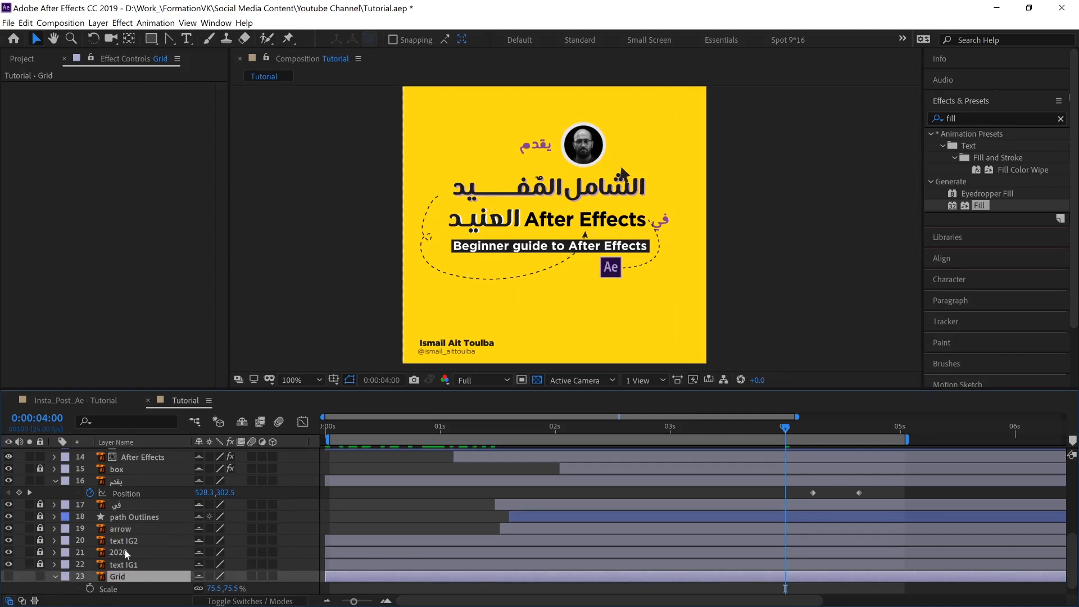
Step: Switch to the Insta_Post_Ae - Tutorial composition, deselect its layers and make the Grid elment layer visible
scroll(115, 573, "up", 5)
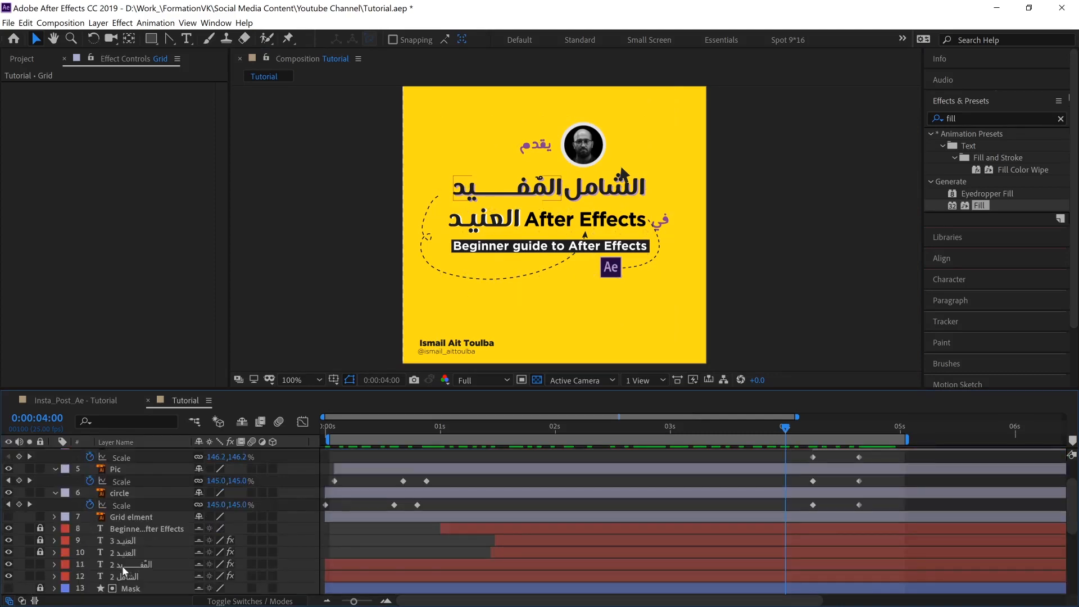
left_click(86, 403)
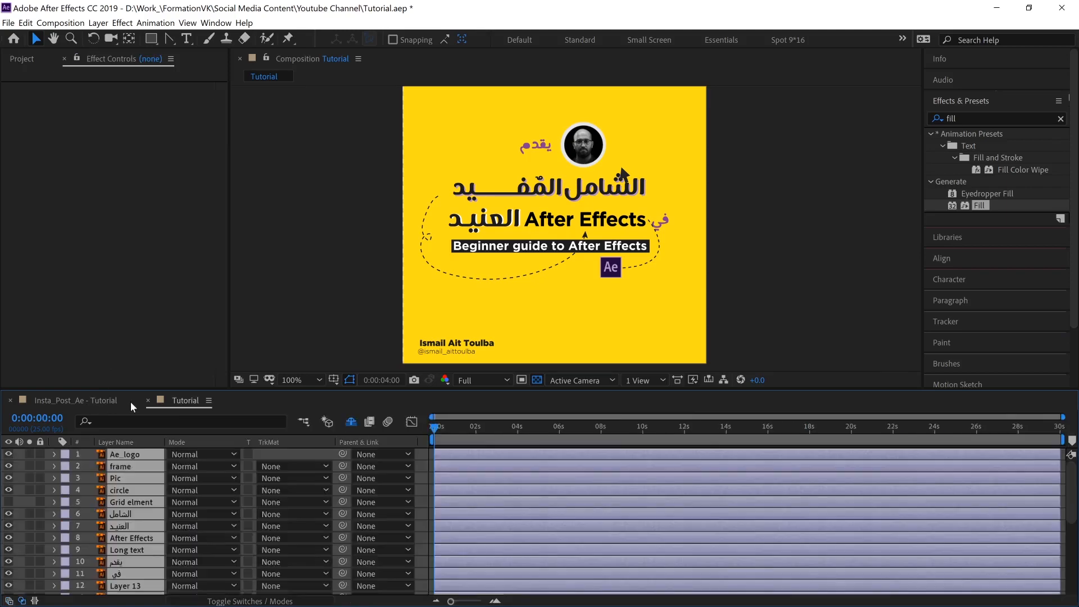
left_click(752, 232)
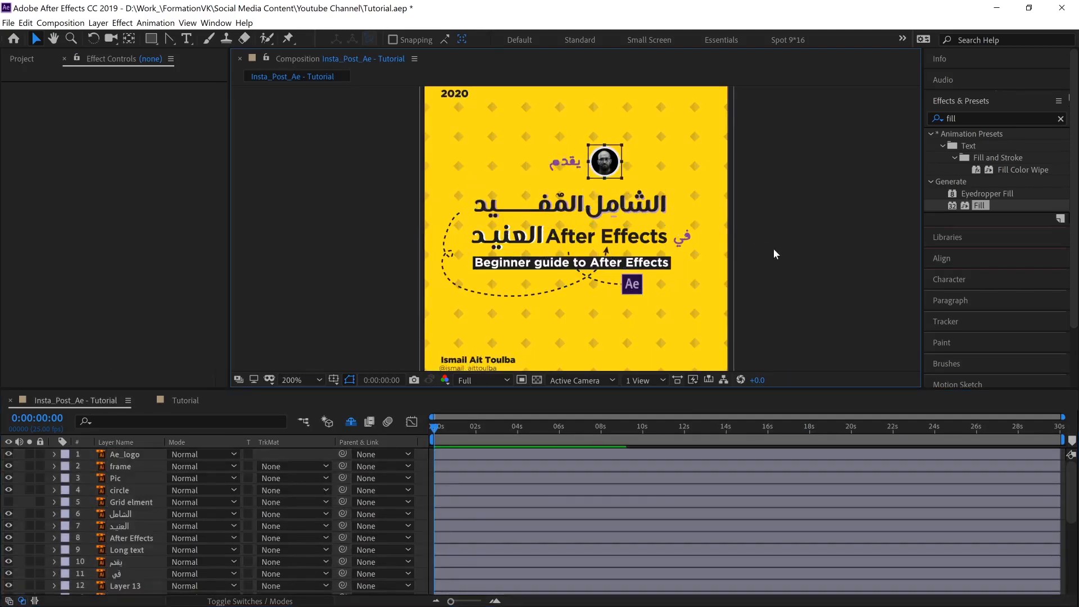
scroll(773, 248, "up", 1)
scroll(820, 202, "down", 1)
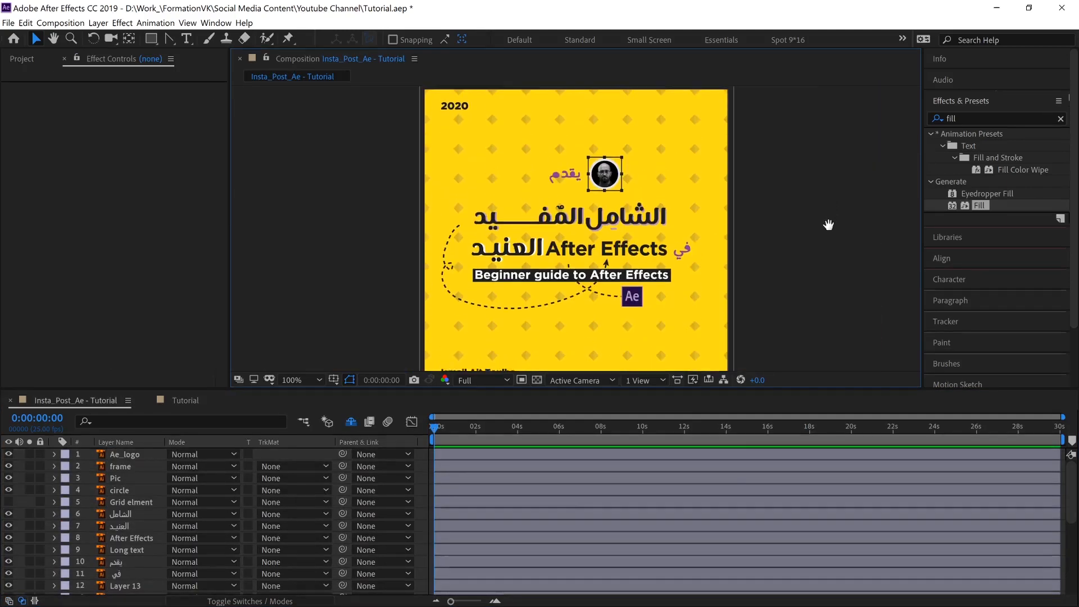
left_click(118, 504)
left_click(8, 502)
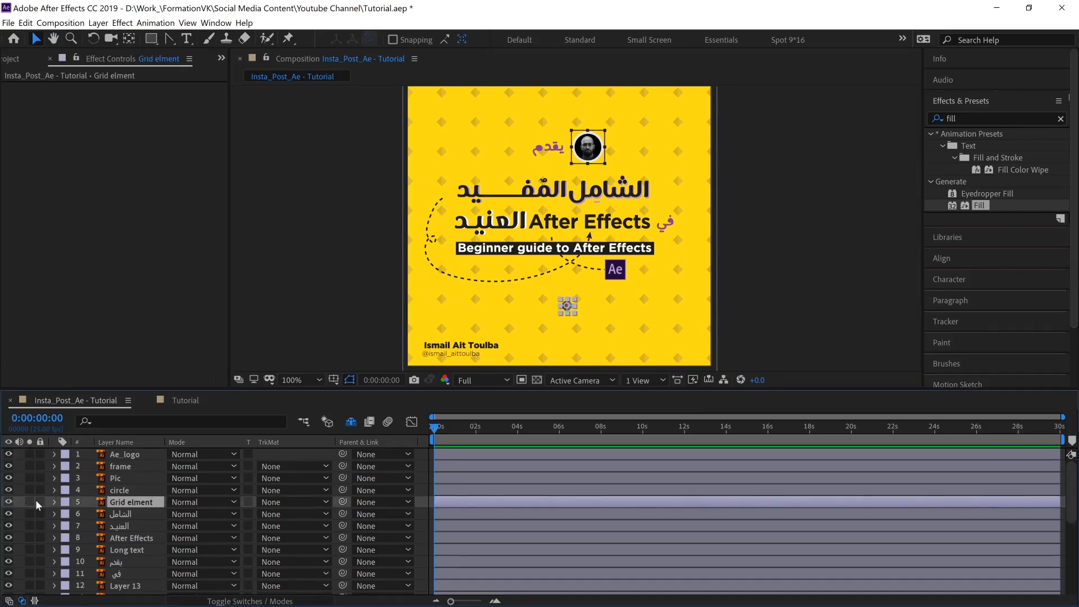
left_click(759, 269)
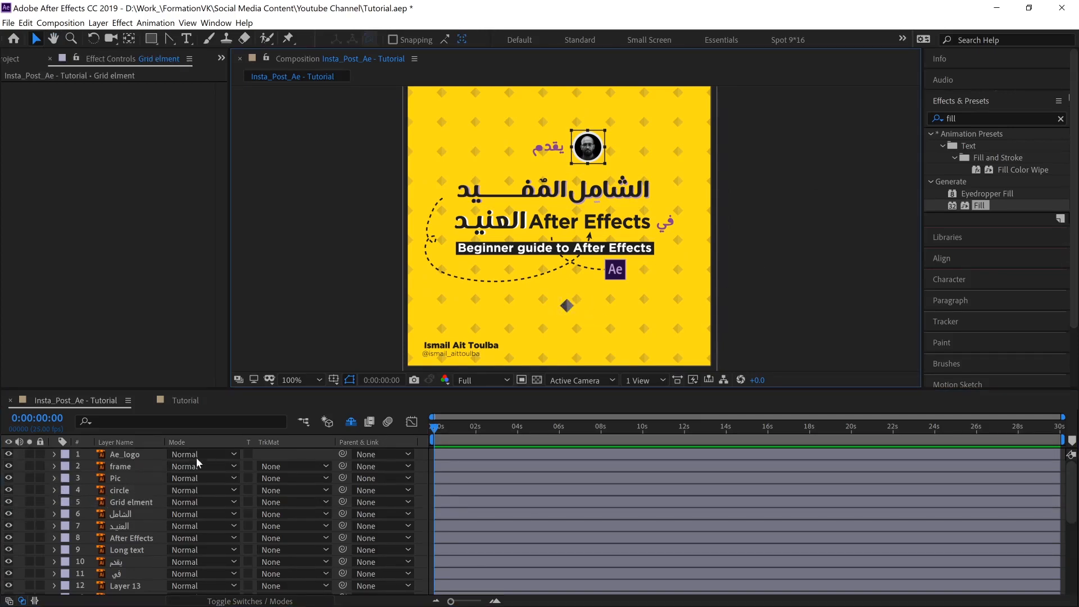
Step: Copy the Grid elment layer into the Tutorial composition above Grid, collapsing the Pic and circle layers' properties there
left_click(126, 504)
key("ctrl+c")
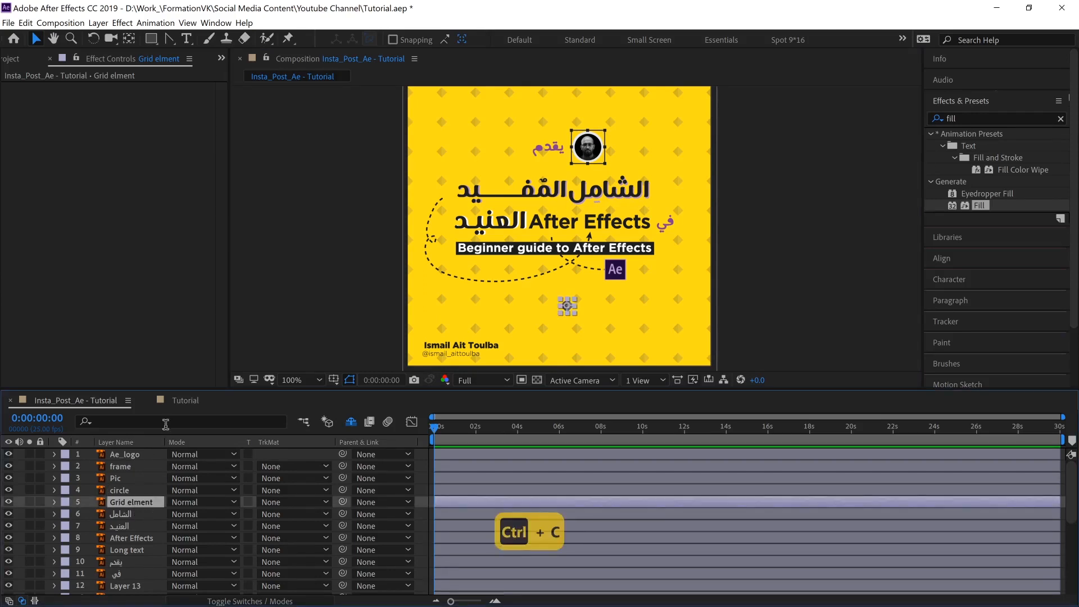
left_click(176, 404)
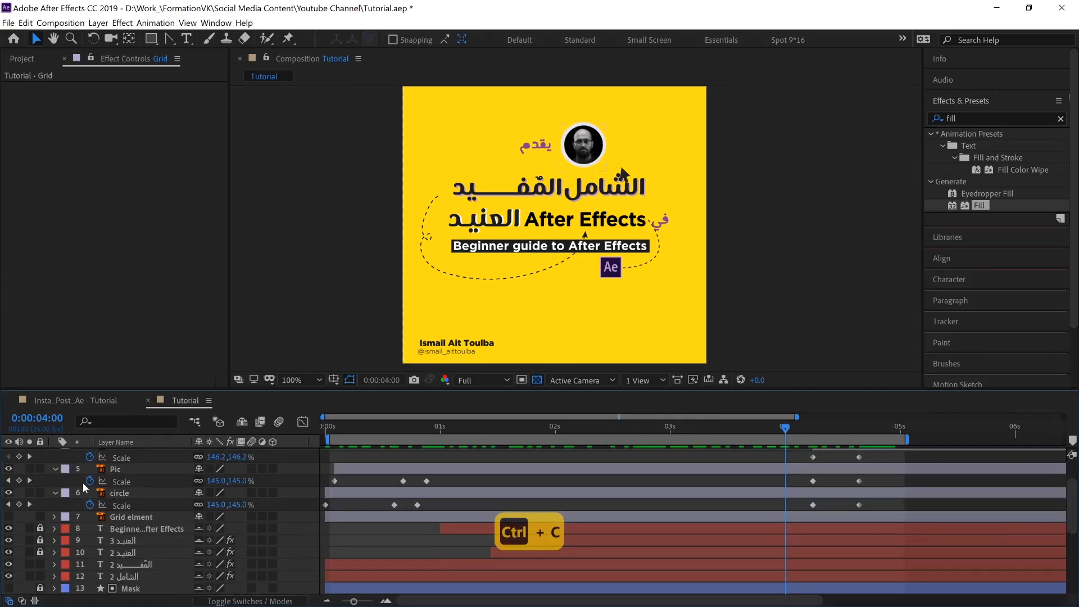
scroll(83, 483, "up", 2)
left_click(54, 488)
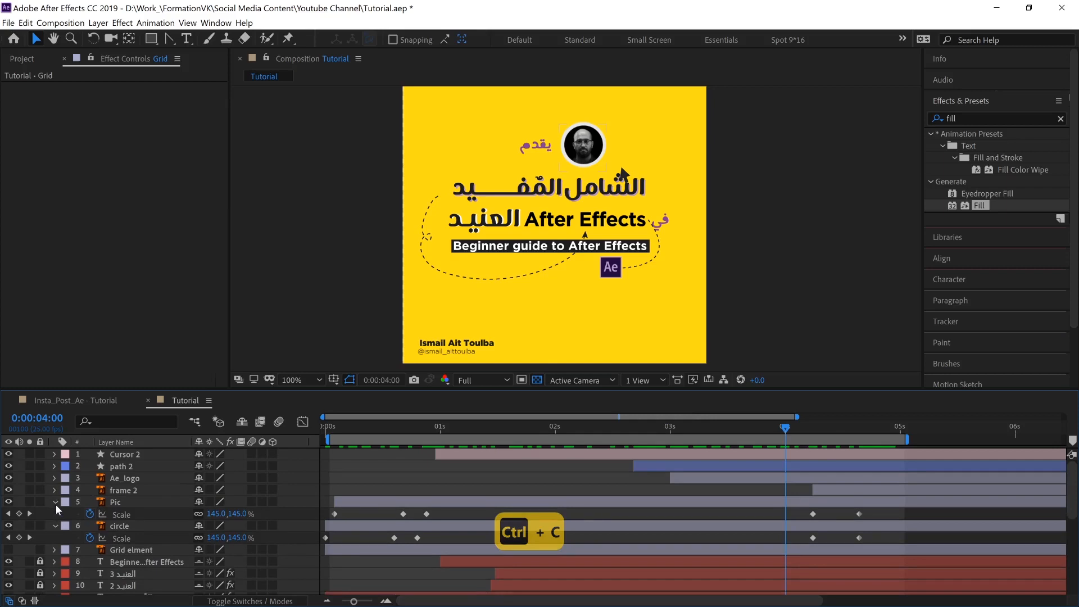
left_click(55, 502)
left_click(55, 513)
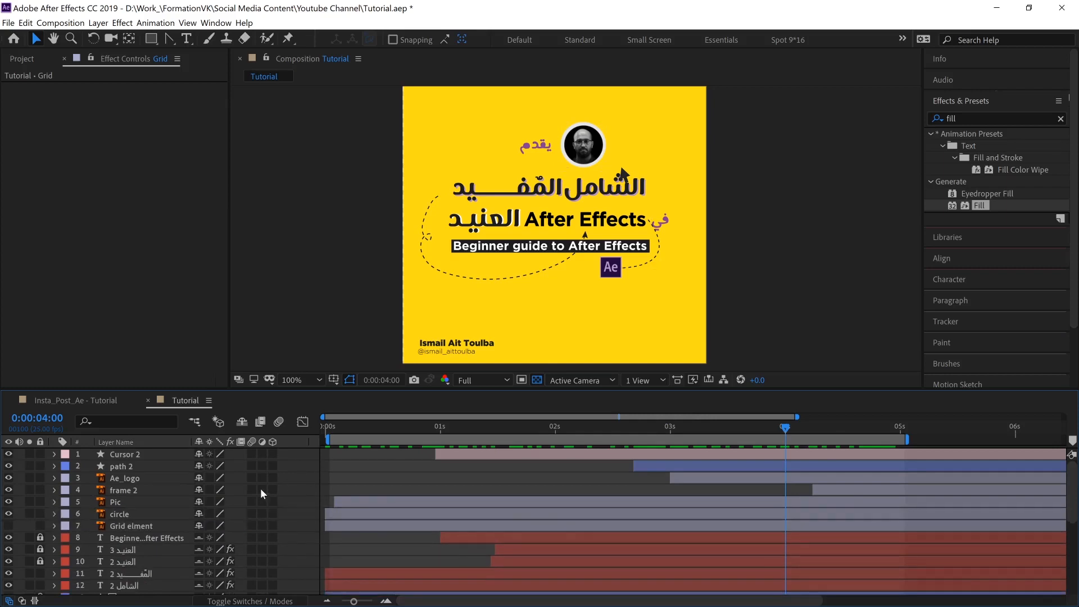
key("ctrl+v")
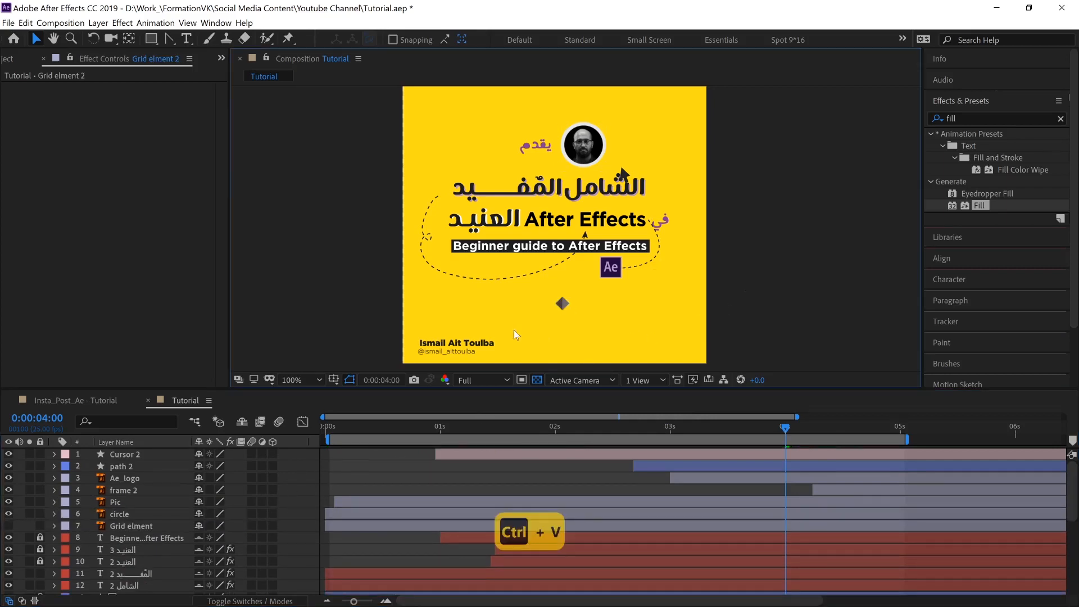
Step: Select the pasted Grid elment 2 diamond layer and create shapes from the vector layer
scroll(557, 318, "up", 2)
scroll(583, 333, "down", 1)
left_click_drag(584, 333, 576, 261)
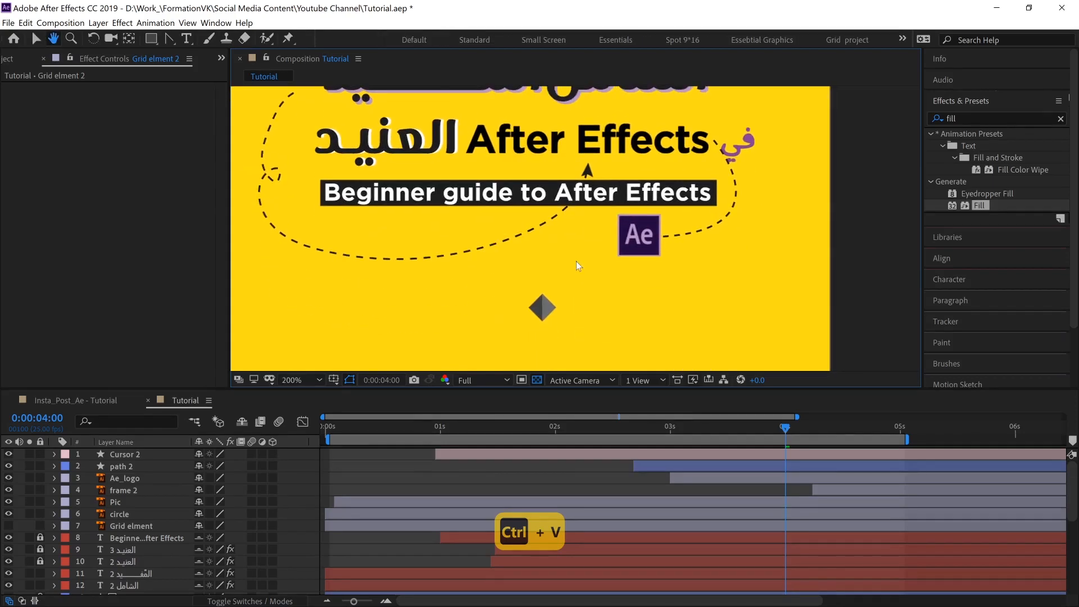
left_click(542, 307)
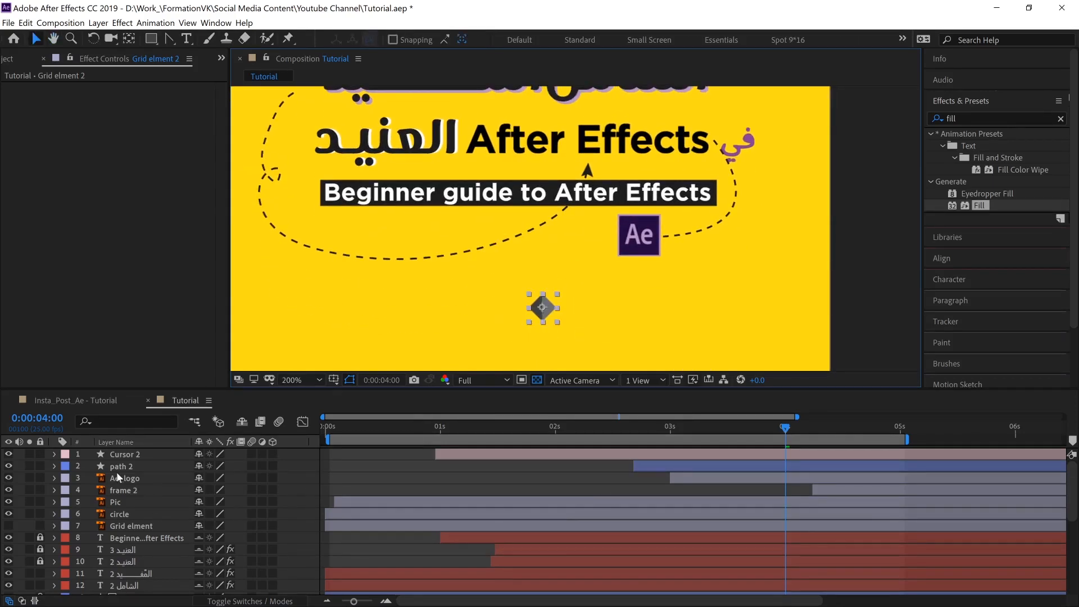
scroll(123, 493, "down", 6)
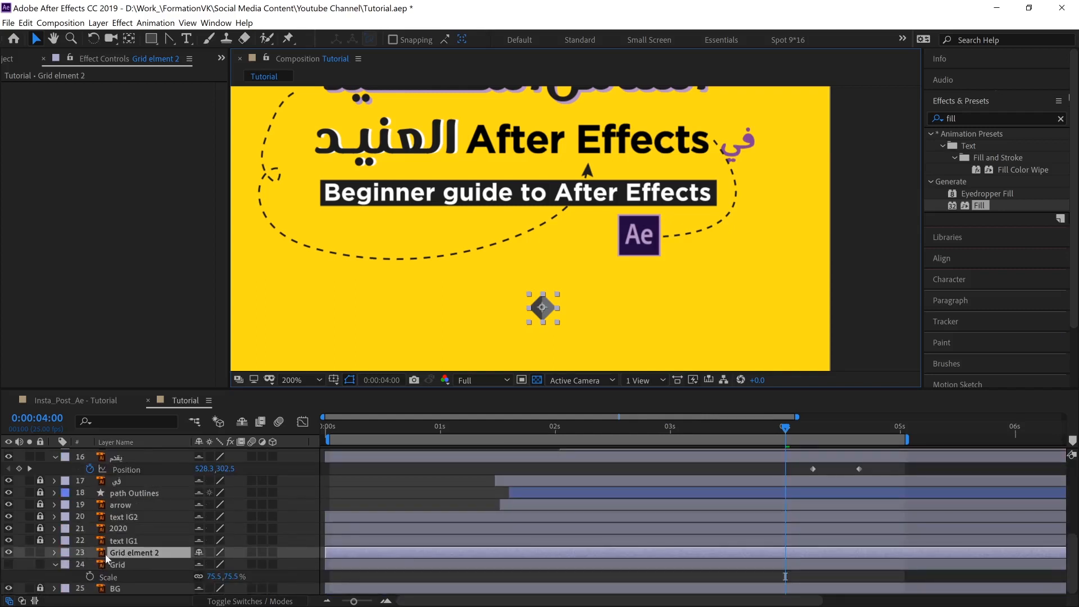
left_click(135, 544)
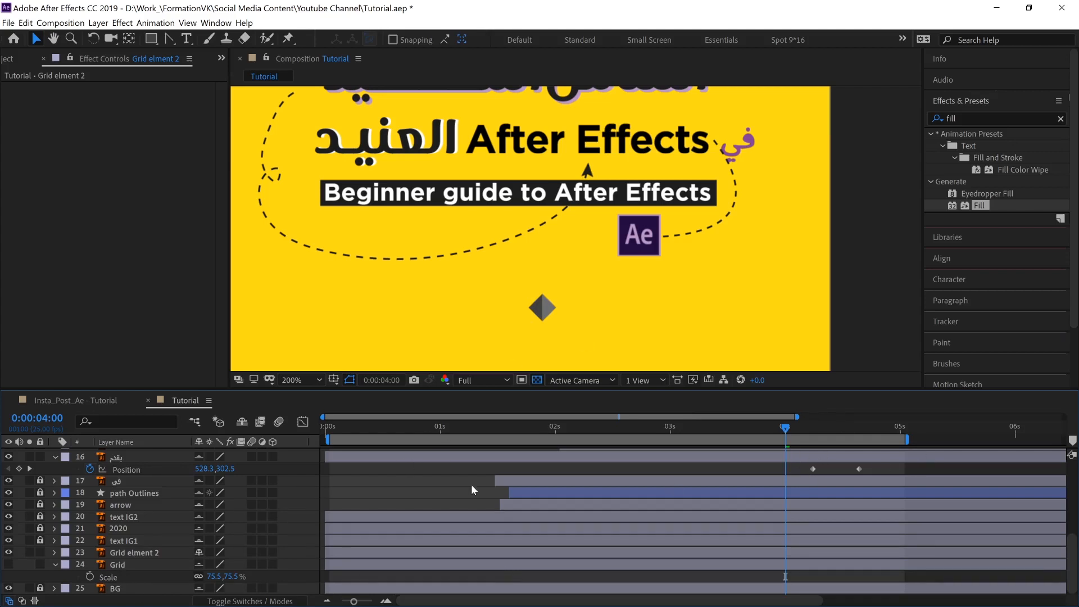
left_click(550, 305)
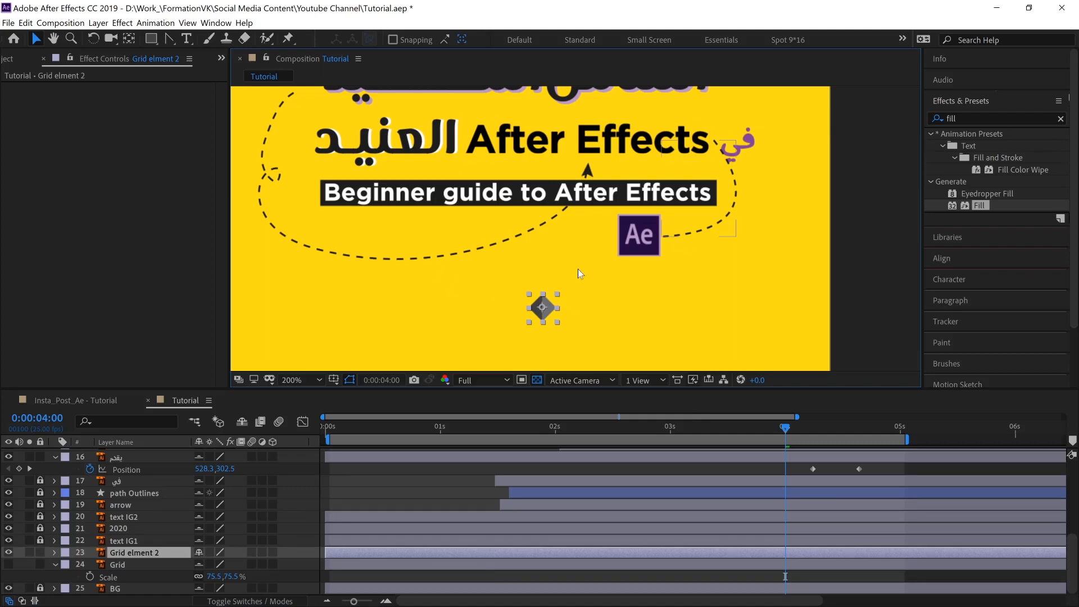
right_click(125, 559)
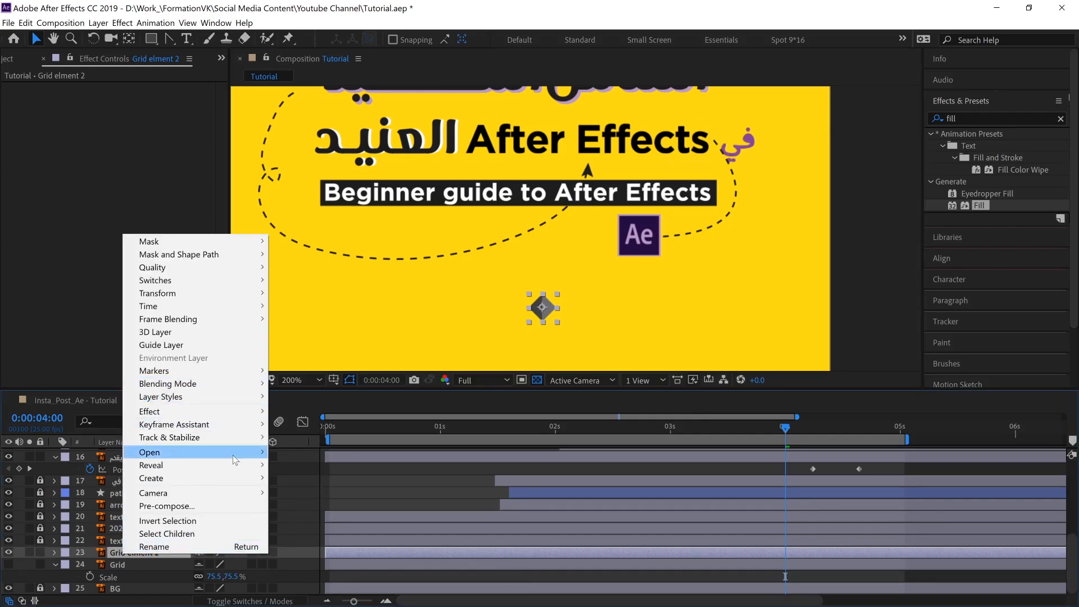
mouse_move(243, 482)
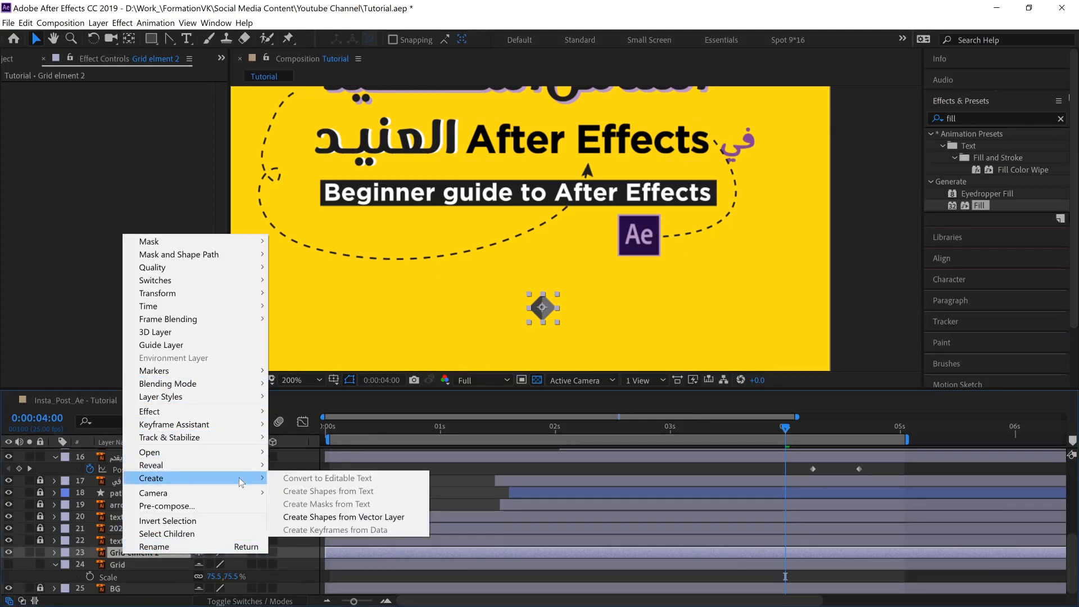
left_click(317, 517)
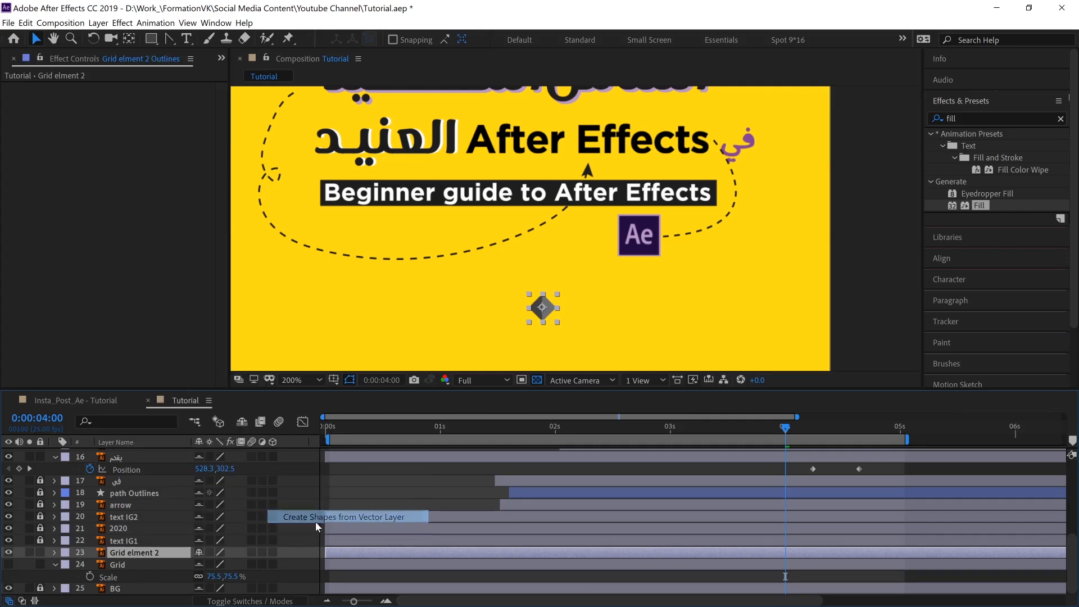
Step: Delete the original Grid elment 2 vector layer and select the Grid elment 2 Outlines shape layer
left_click(120, 564)
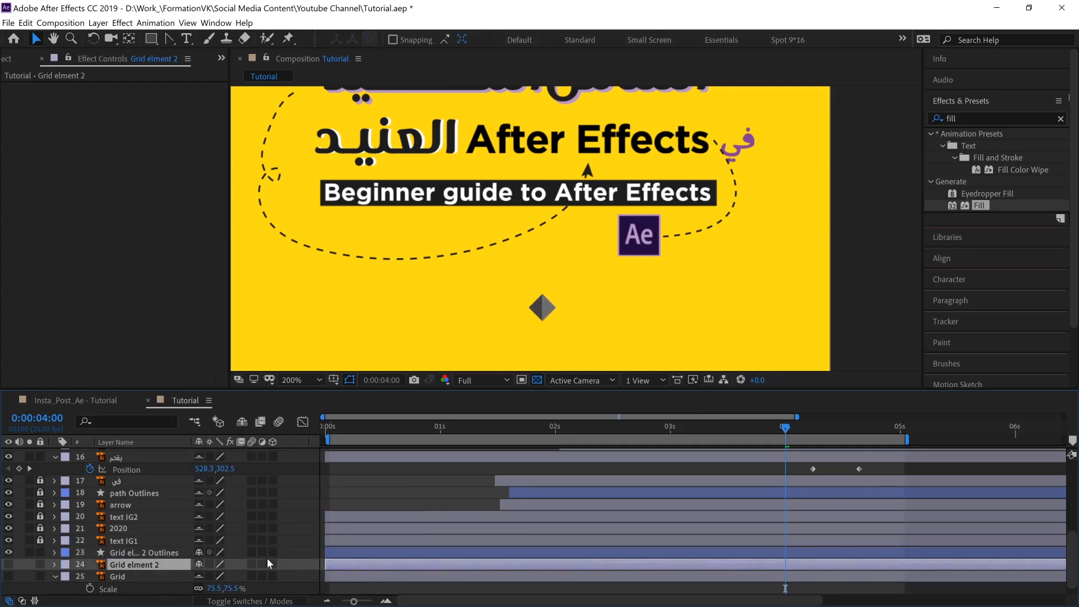
key("Delete")
left_click(168, 552)
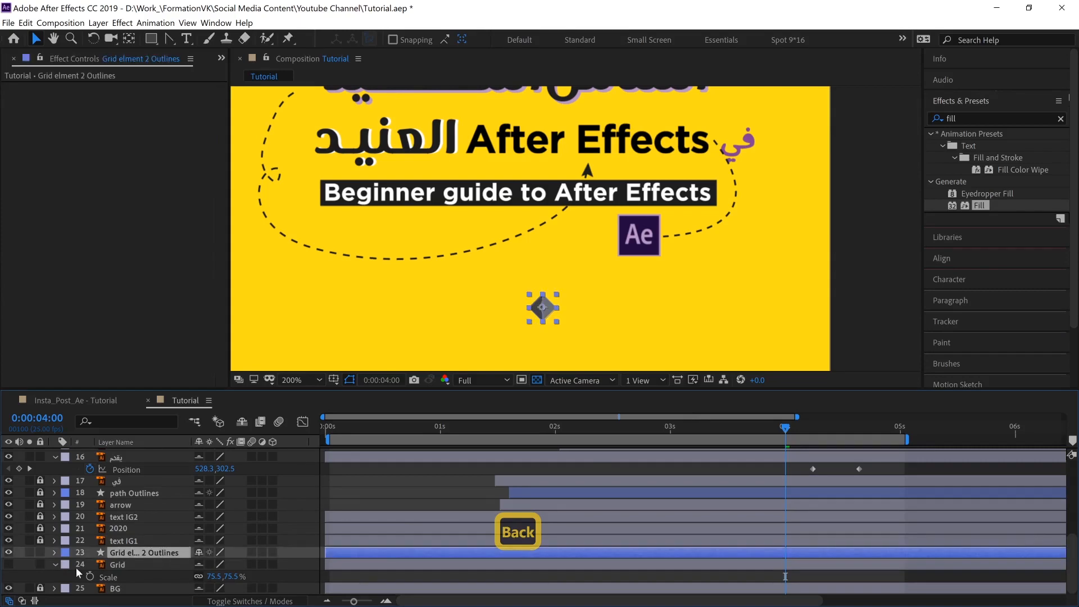
Step: Expand and solo the Grid elment 2 Outlines layer and move its diamond to the composition's upper-left corner
left_click(54, 553)
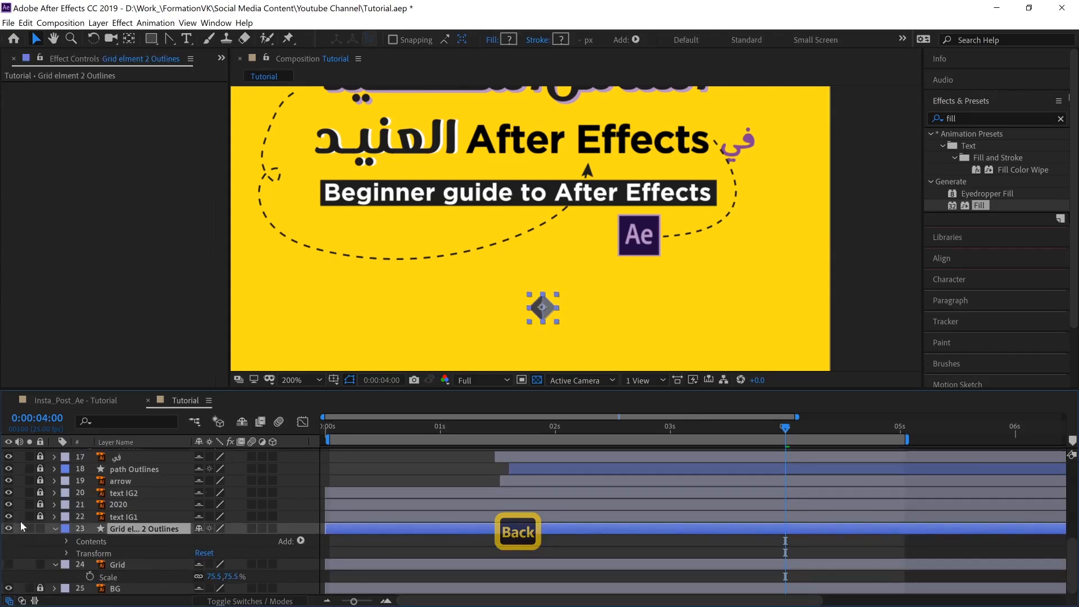
scroll(622, 200, "down", 1)
key("space")
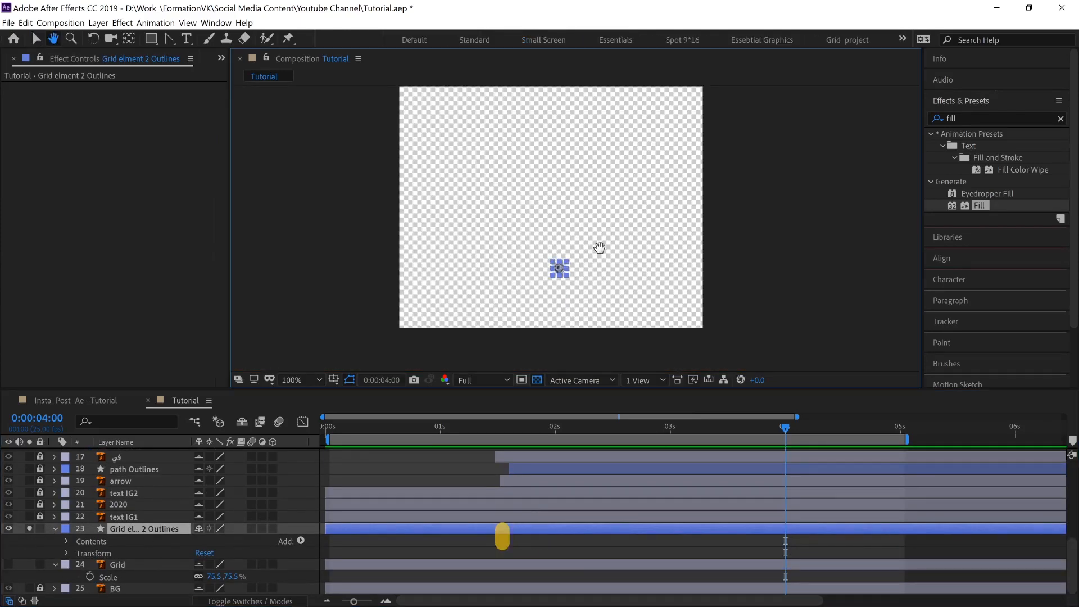
left_click_drag(600, 247, 588, 294)
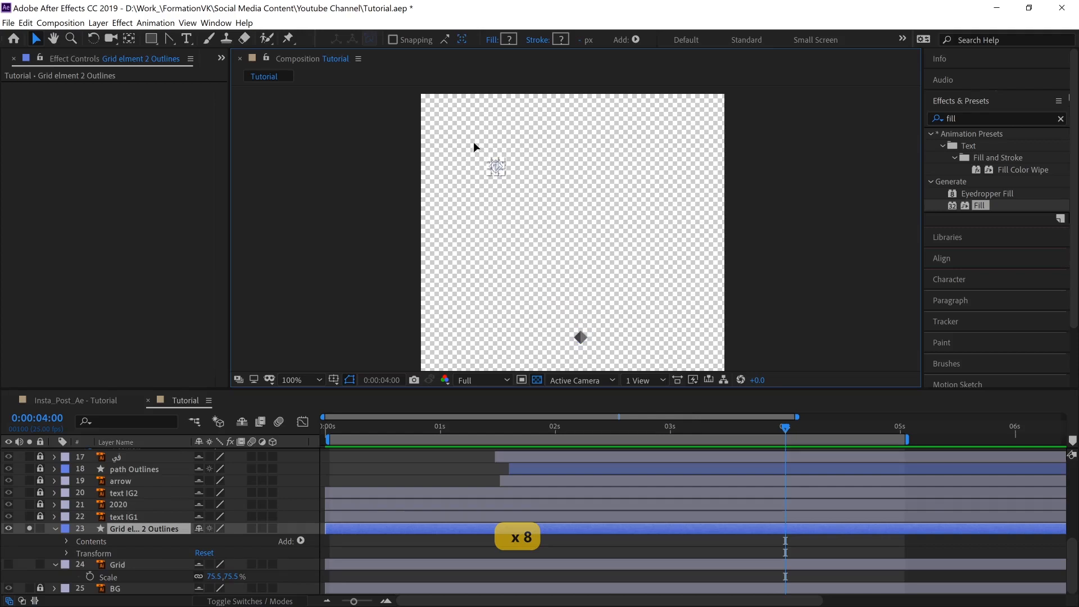
left_click_drag(436, 108, 434, 106)
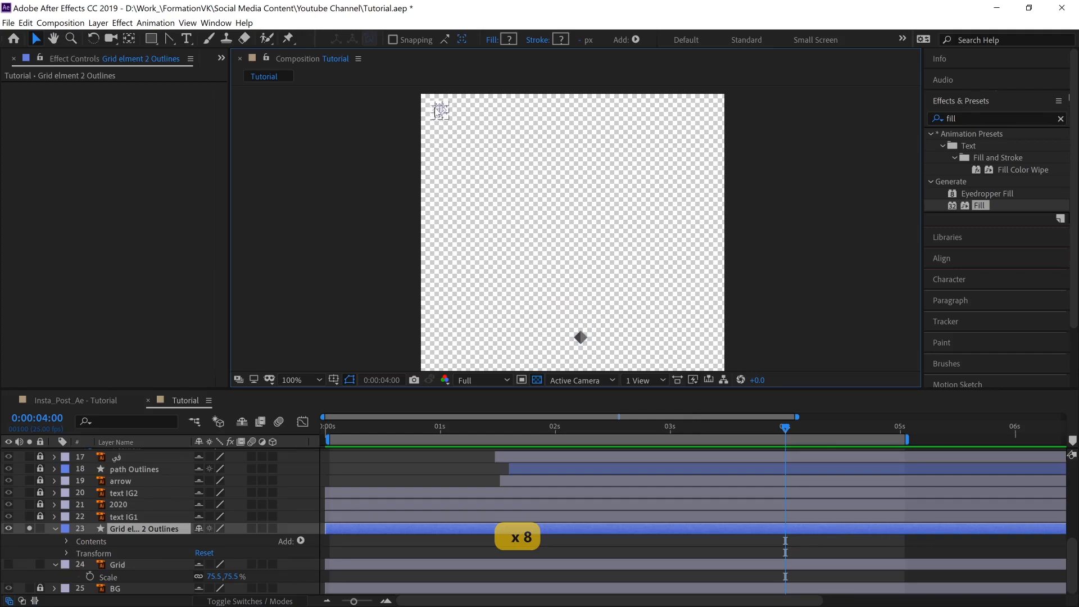
left_click(346, 288)
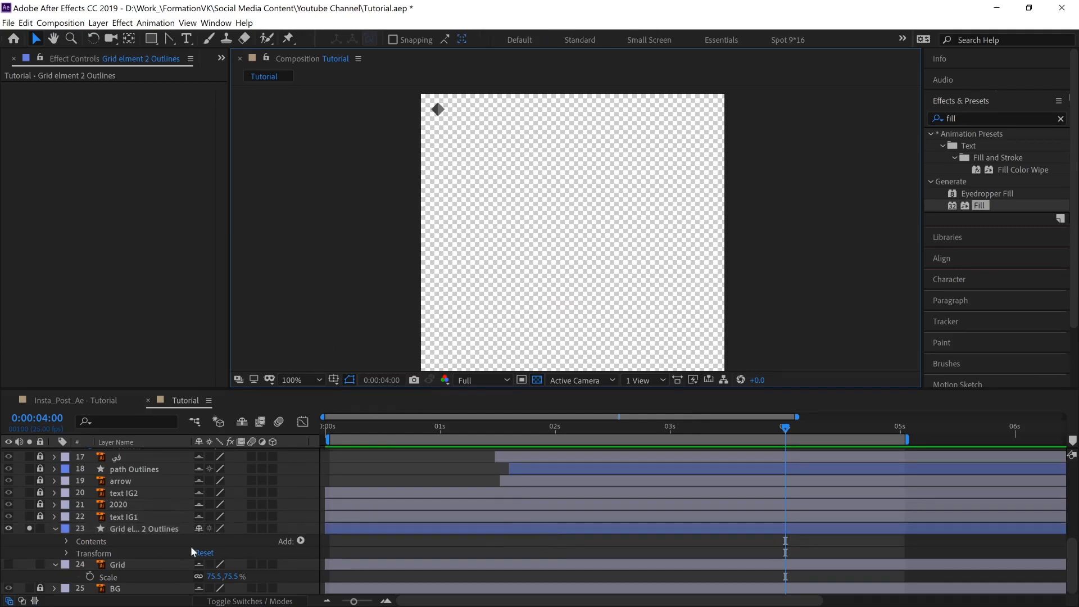
Step: Add a Repeater to the Grid elment 2 Outlines shape layer and set its copies to 15
left_click(300, 541)
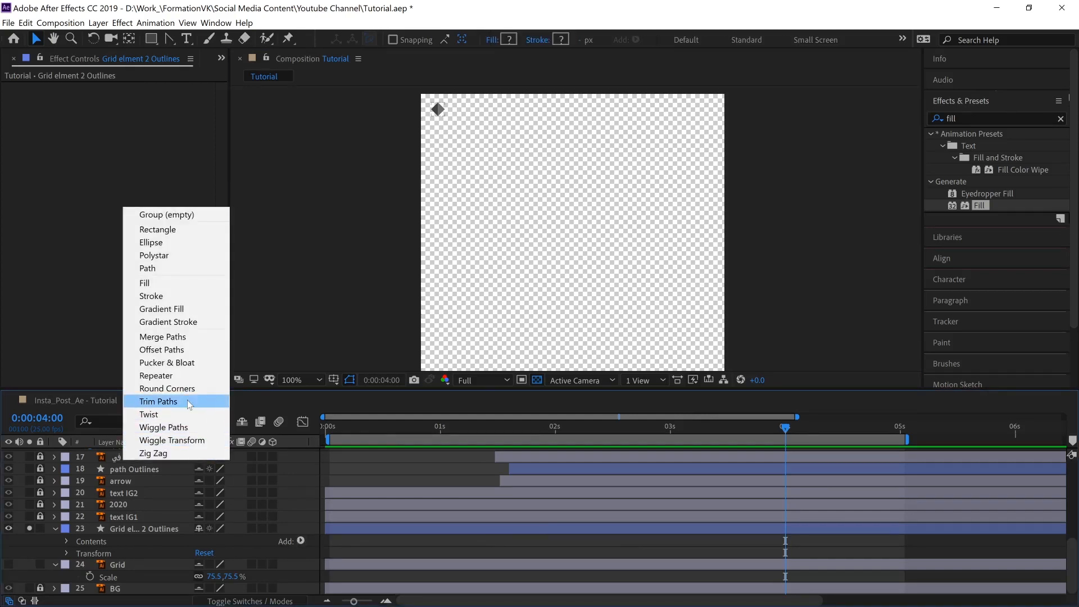
left_click(163, 376)
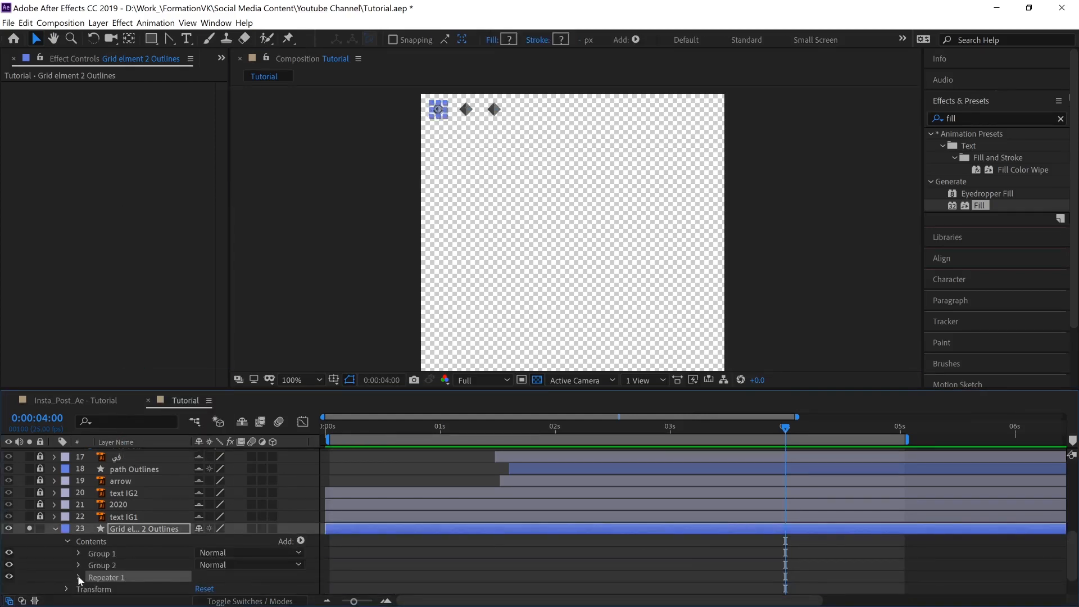
left_click(78, 577)
scroll(179, 561, "down", 3)
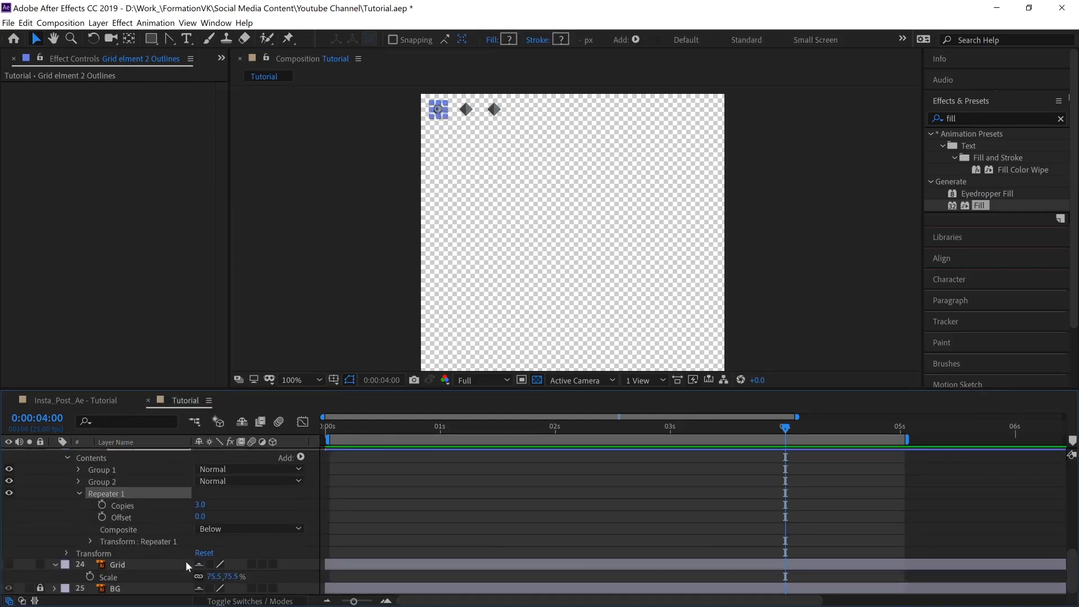
left_click(200, 506)
type("15")
key("Return")
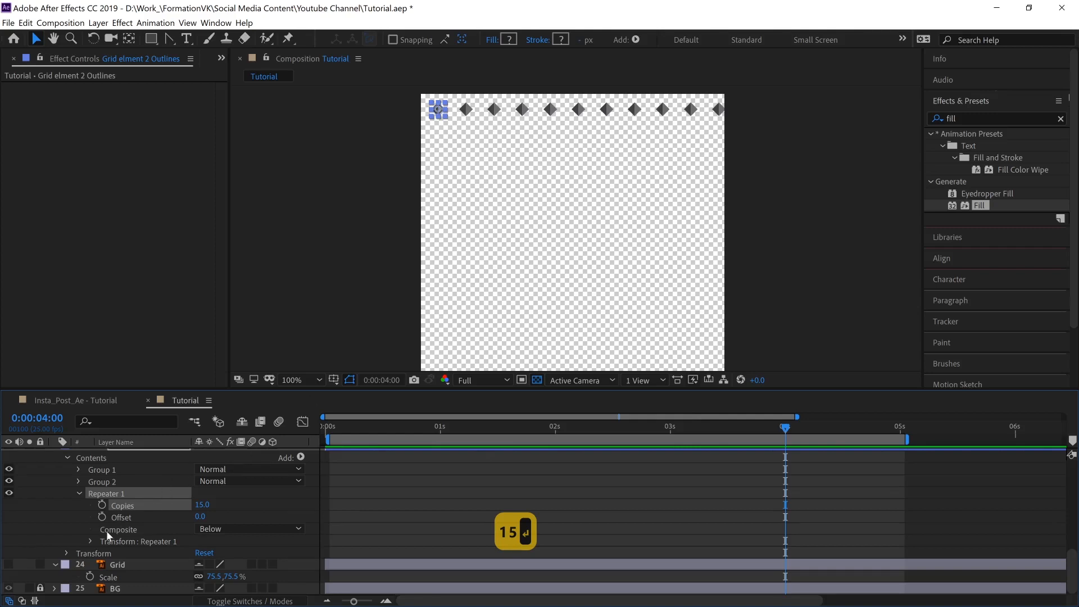
left_click(90, 541)
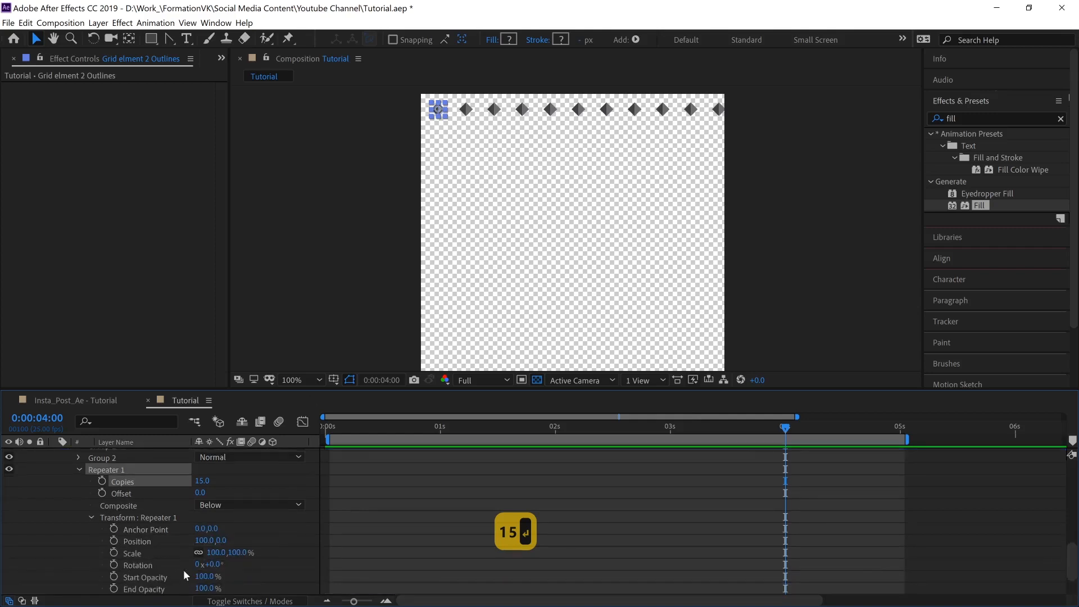
mouse_move(236, 553)
left_mouse_down()
mouse_move(220, 552)
mouse_move(232, 552)
left_mouse_up()
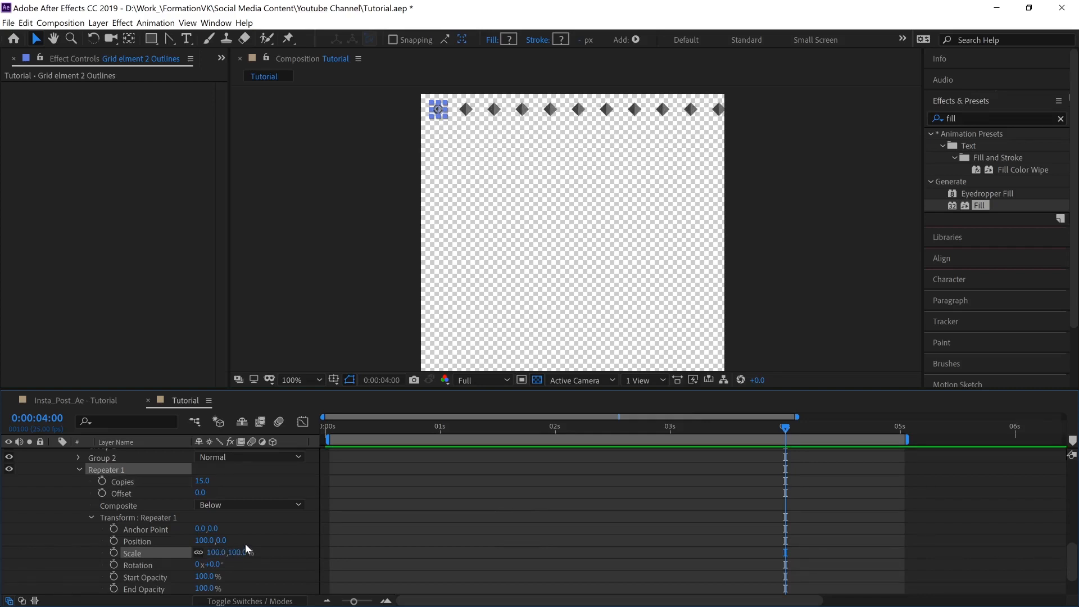
key("ctrl+z")
key("ctrl+z")
key("ctrl+z")
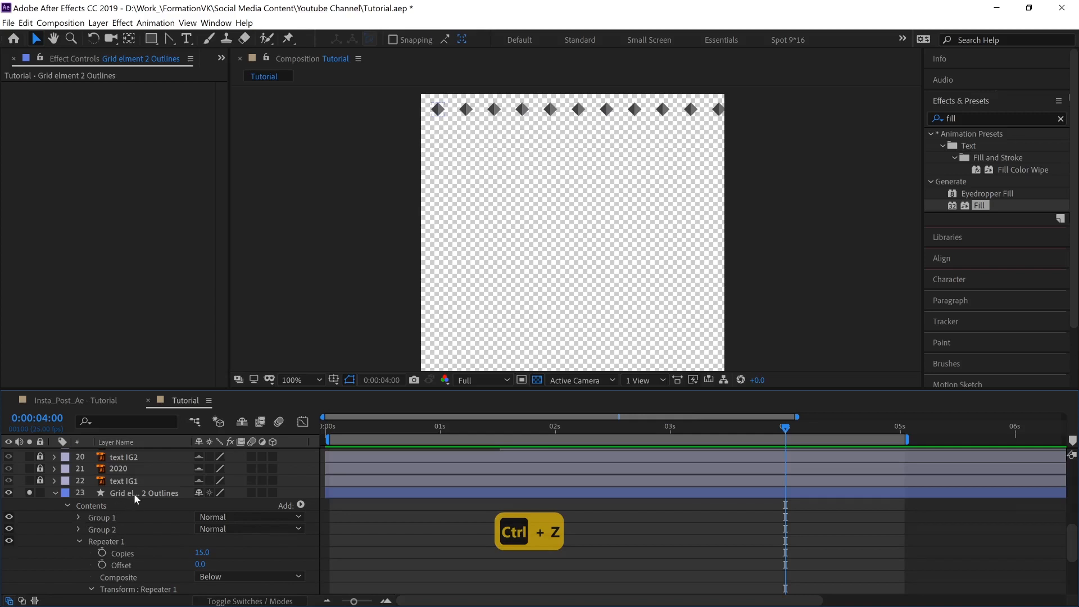
Step: Scale the whole Grid elment 2 Outlines layer down to 65.1%
left_click(134, 493)
key("s")
left_click_drag(234, 553, 222, 553)
left_click_drag(70, 577, 26, 586)
Step: Widen the horizontal spacing of the diamond row by setting Repeater 1's transform position to 163, 0
key("u")
key("u")
key("u")
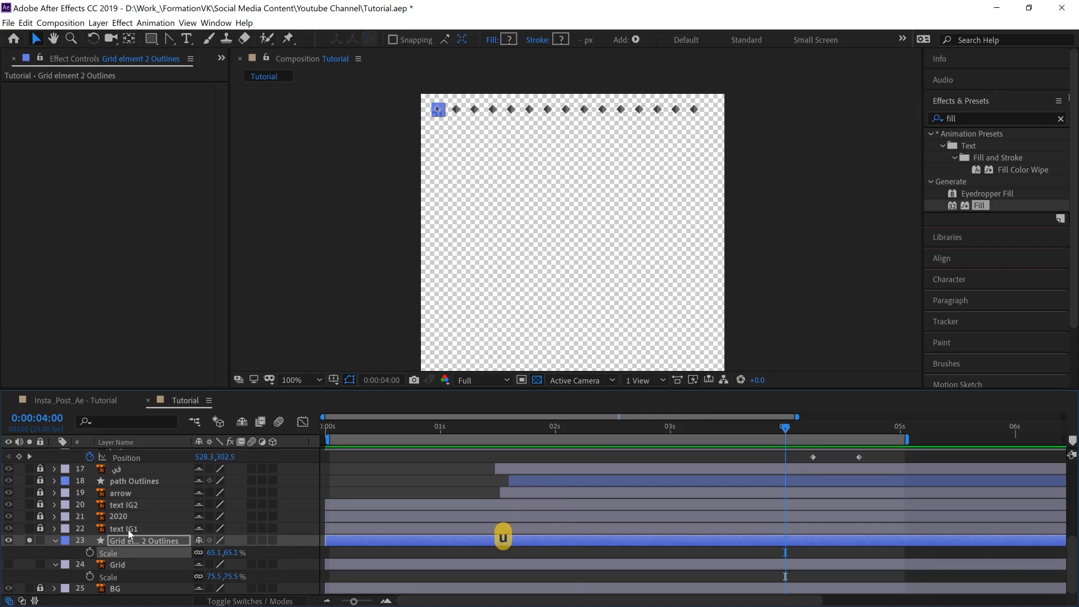
scroll(143, 534, "down", 5)
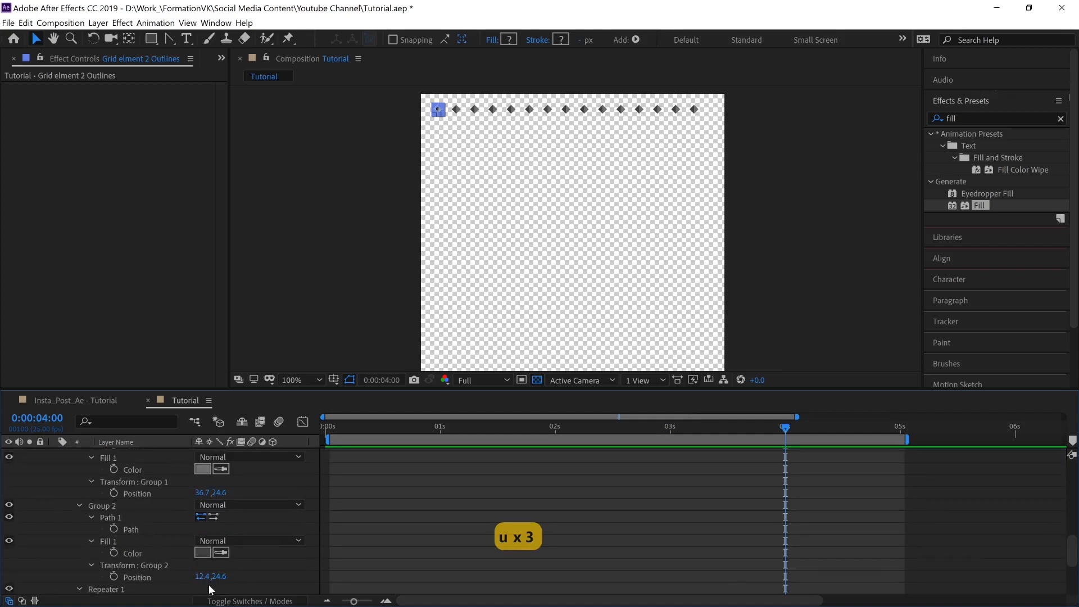
scroll(132, 552, "down", 3)
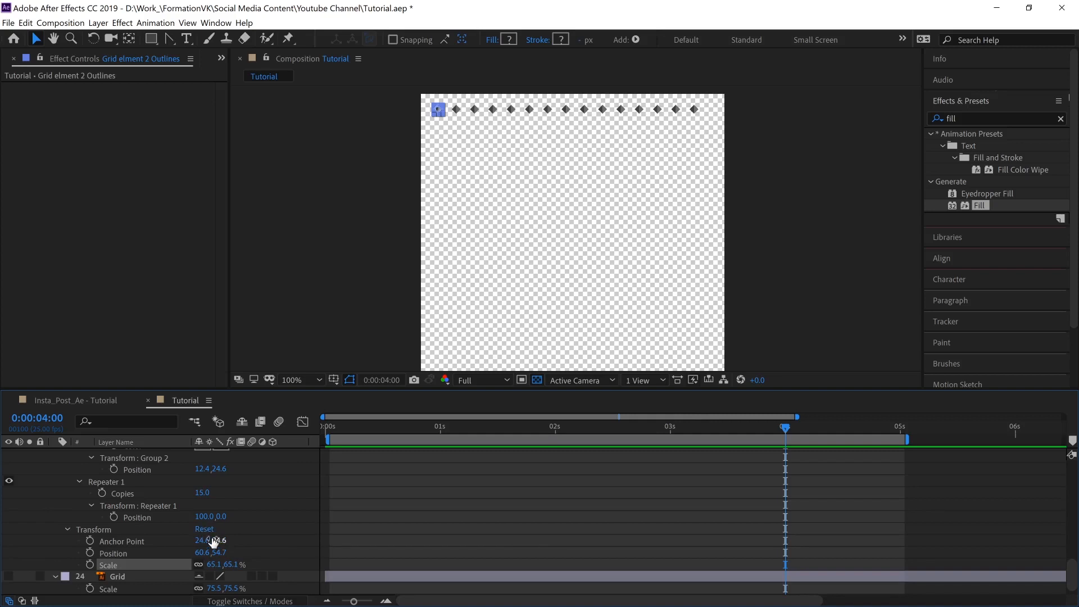
left_click_drag(203, 517, 249, 518)
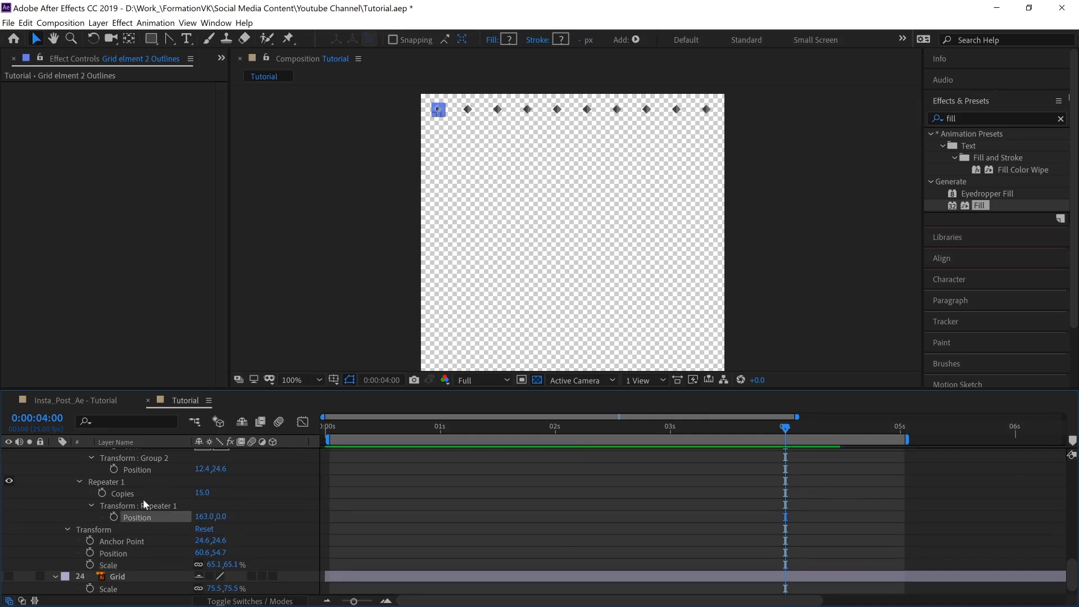
Step: Duplicate Repeater 1 within the Grid elment 2 Outlines layer
scroll(142, 498, "up", 3)
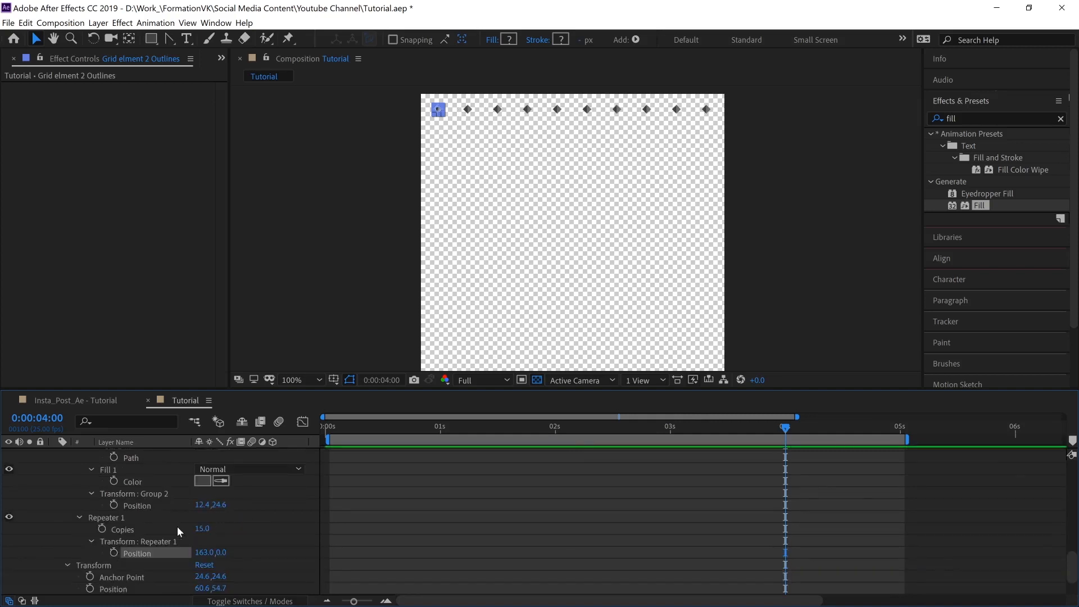
left_click(114, 520)
key("ctrl+d")
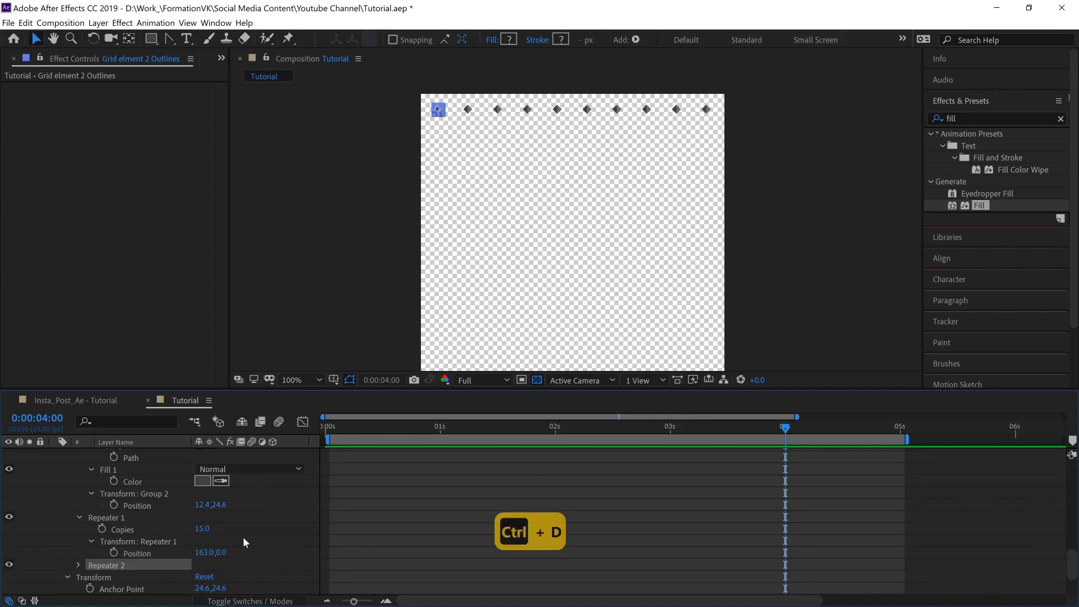
Step: Set Repeater 2's transform position to 0, 163 so the diamond row repeats vertically, and deselect the layer
scroll(251, 513, "down", 3)
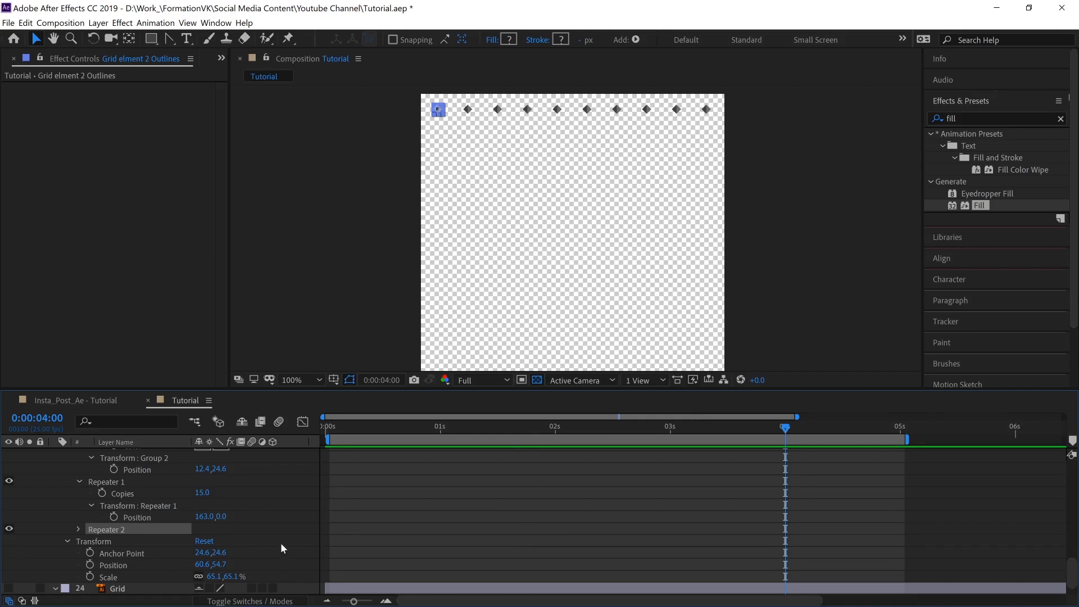
left_click(79, 529)
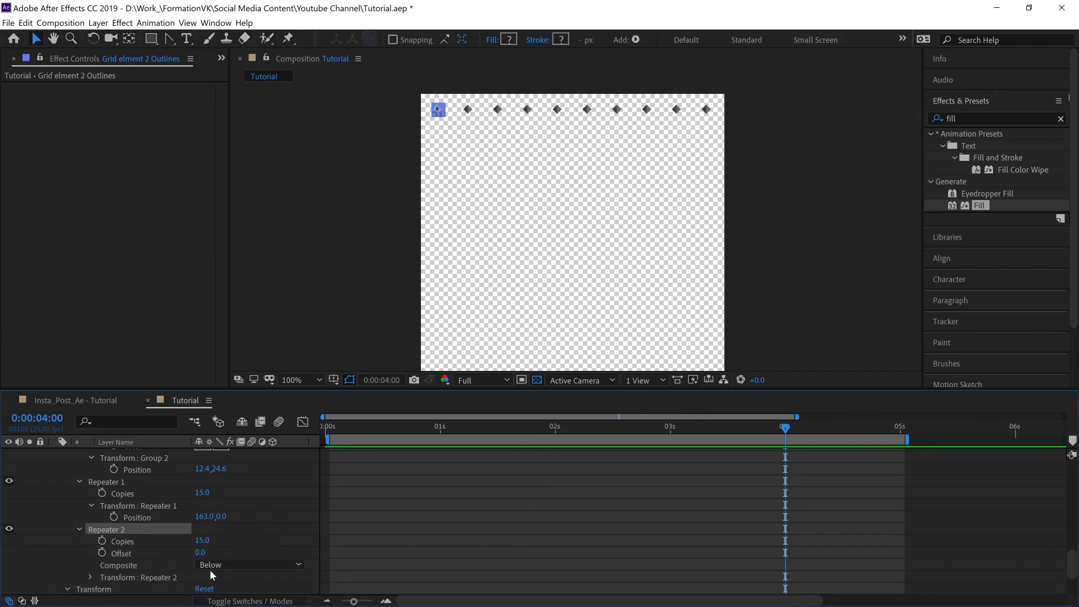
scroll(212, 551, "down", 3)
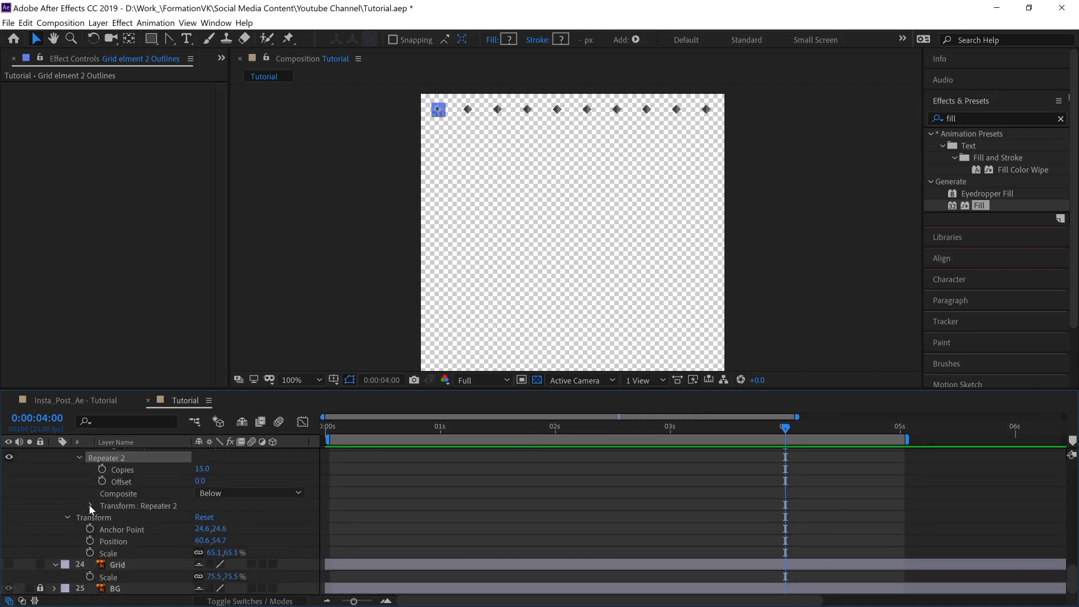
left_click(90, 505)
left_click(205, 529)
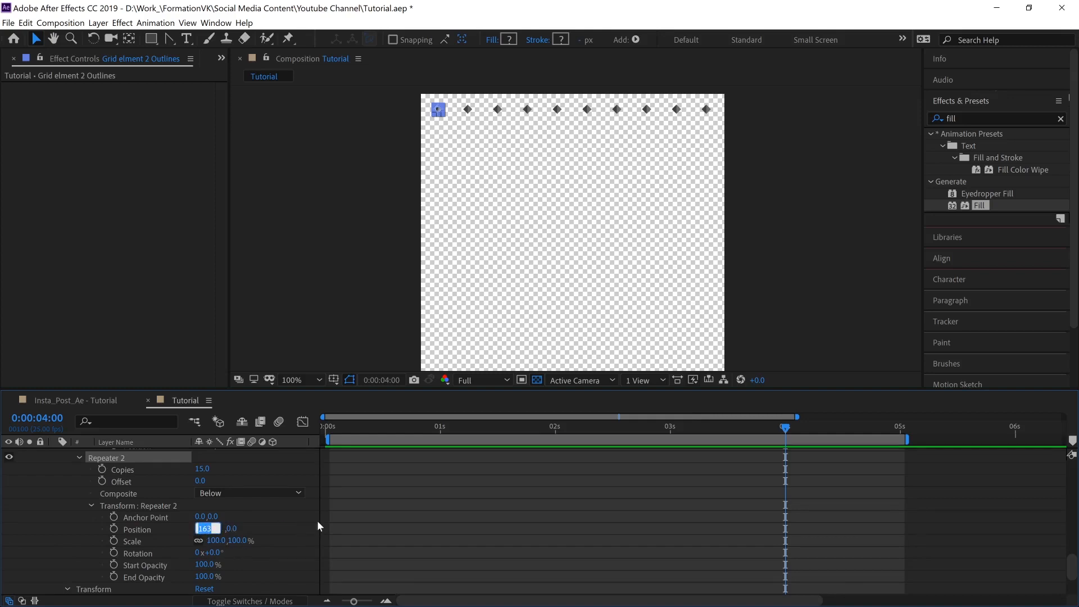
type("0")
key("Return")
left_click(215, 529)
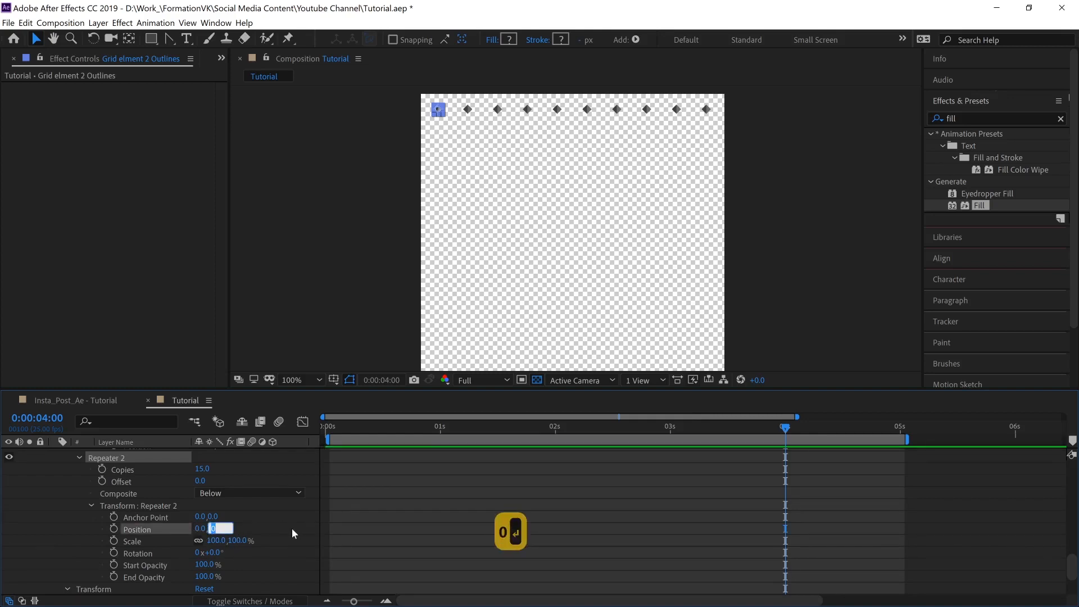
type("163")
key("Return")
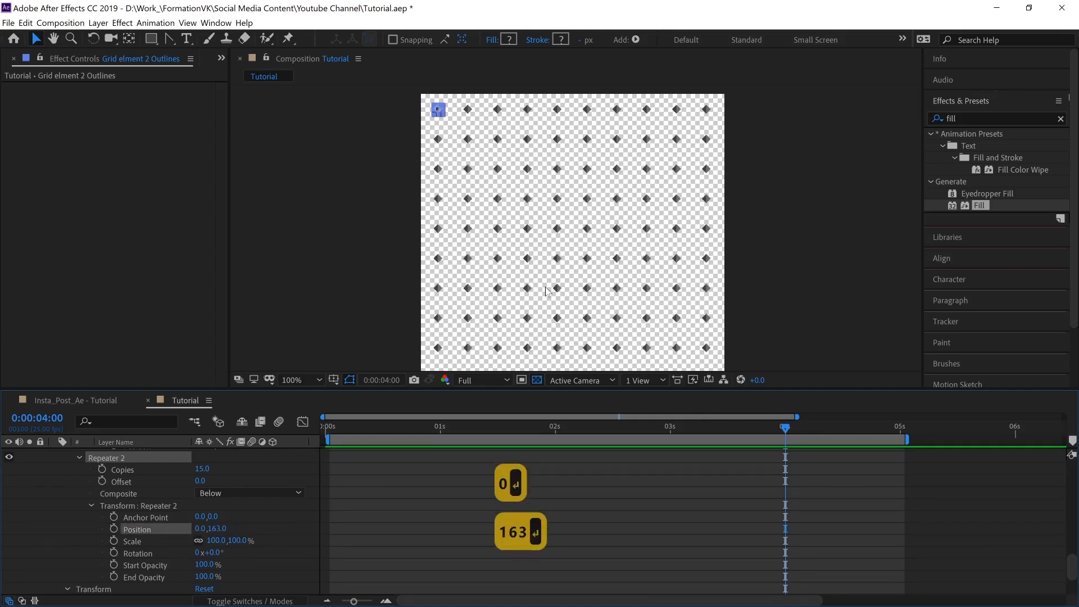
left_click(780, 246)
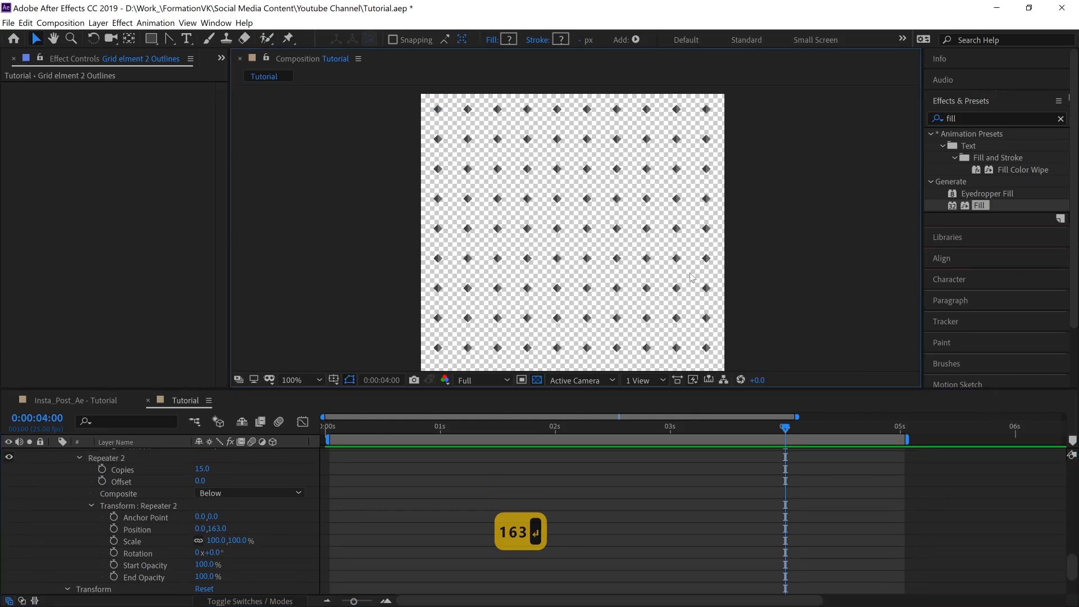
Step: Set the Grid elment 2 Outlines layer's opacity to 15%, then unsolo and collapse the layer
scroll(207, 517, "up", 10)
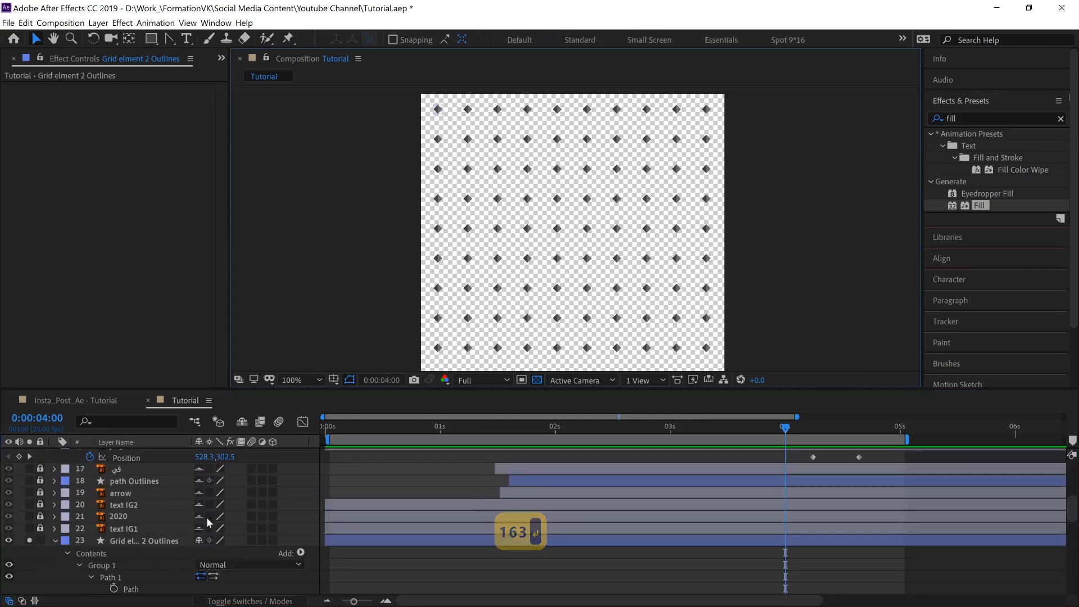
key("t")
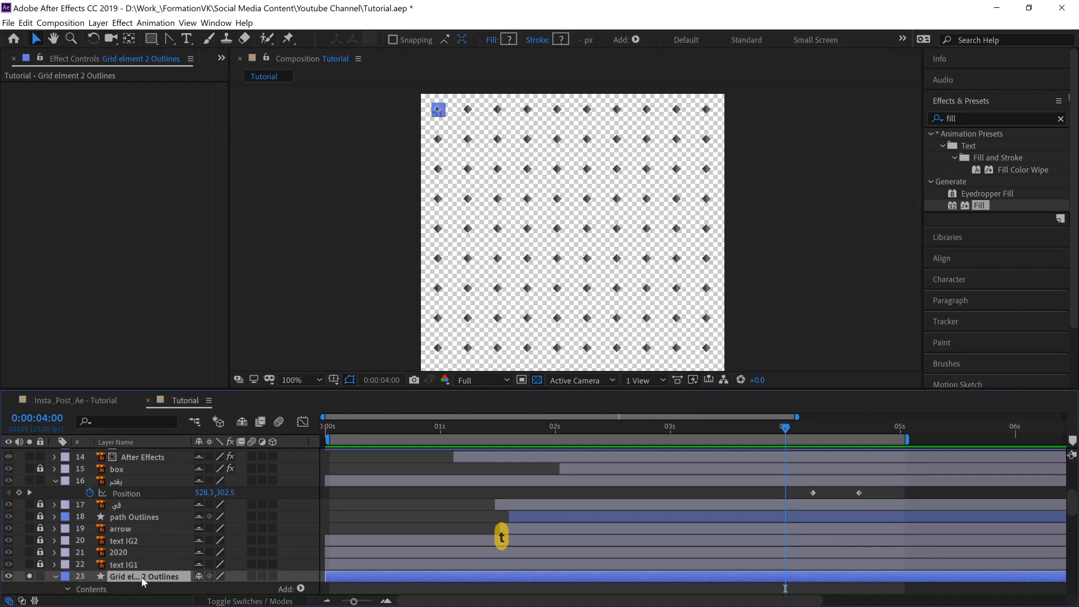
scroll(164, 582, "down", 2)
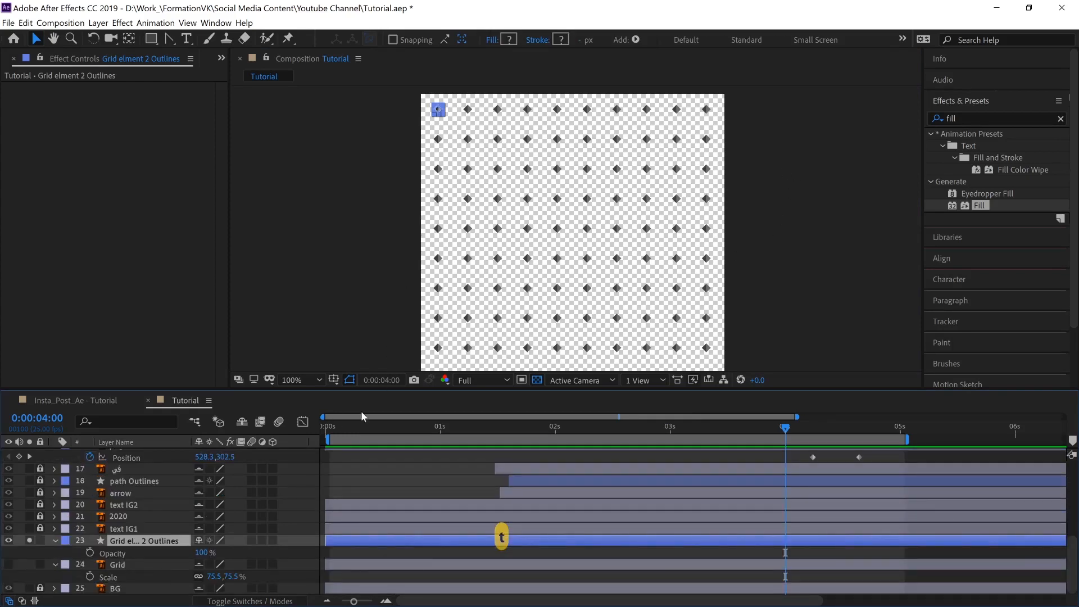
left_click(203, 553)
type("15")
key("Return")
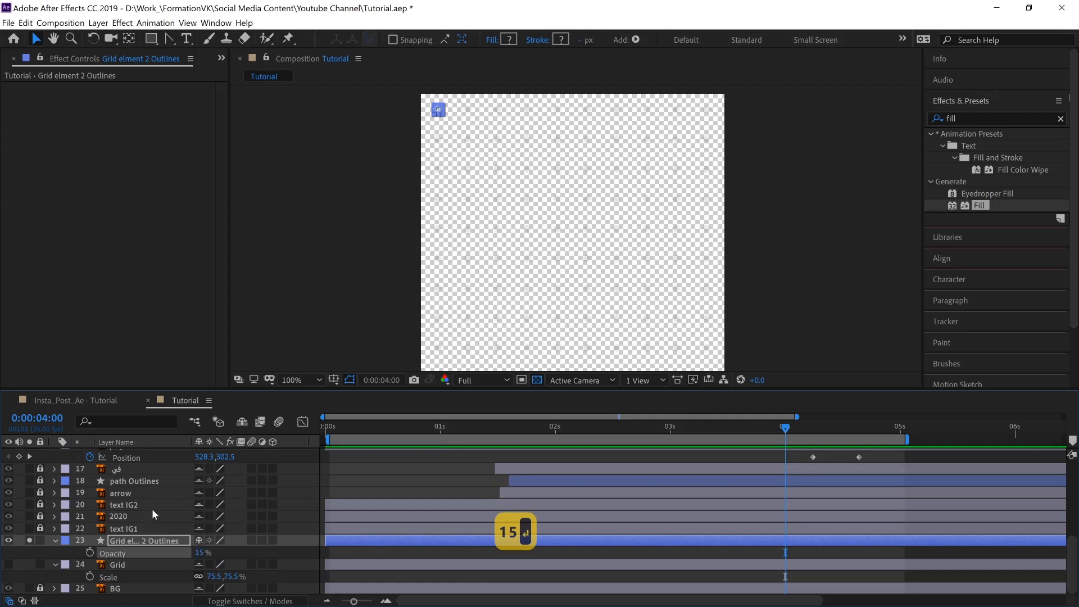
left_click(55, 541)
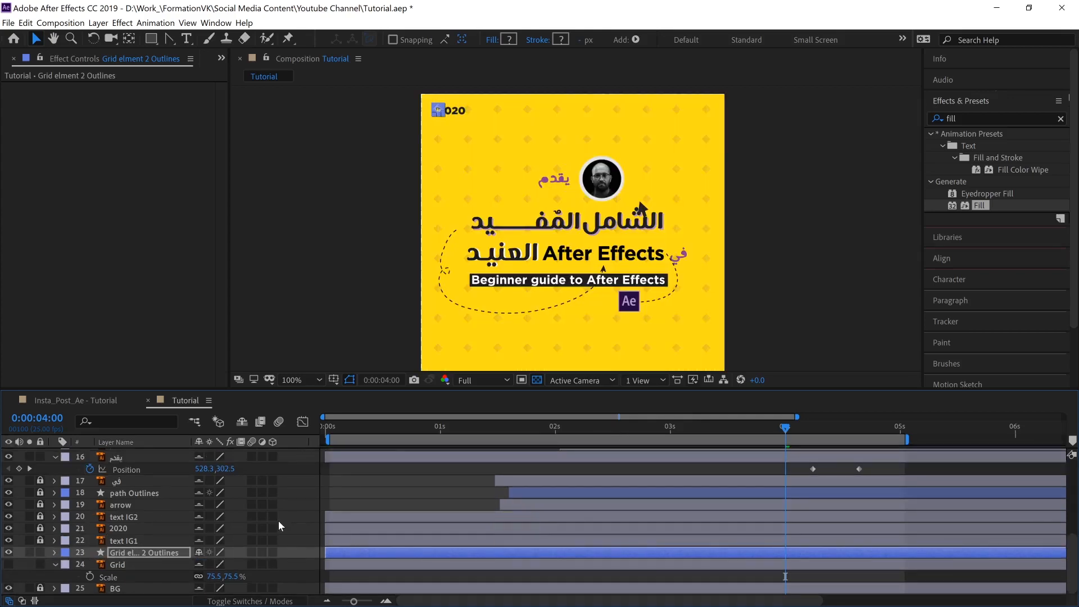
Step: Set the Grid elment 2 Outlines layer's opacity to 18% and compare the grid with the reference video
key("t")
left_click(199, 565)
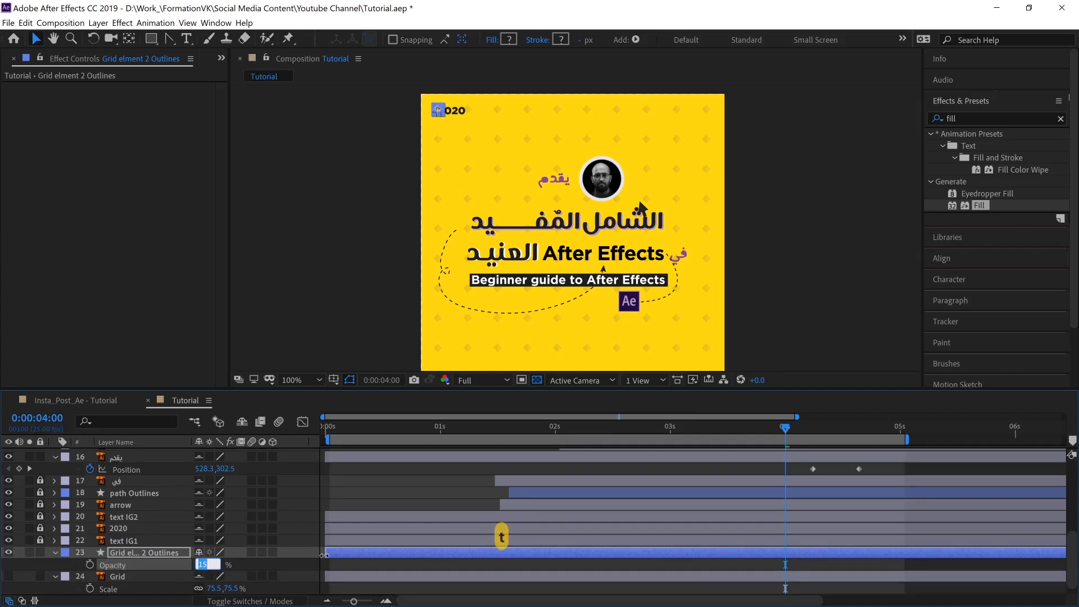
type("18")
key("Return")
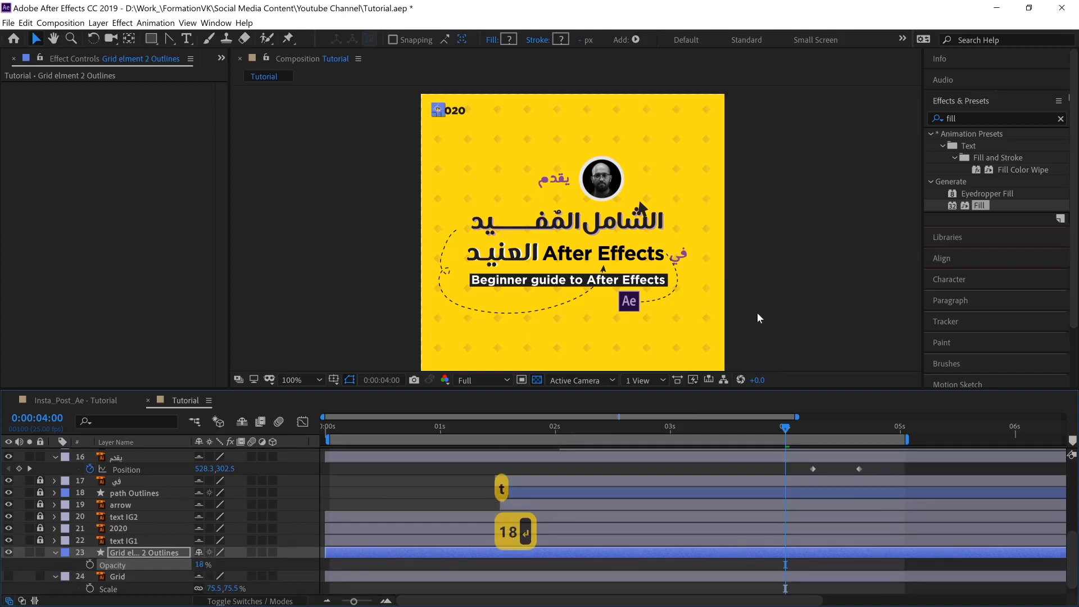
key("alt+Tab")
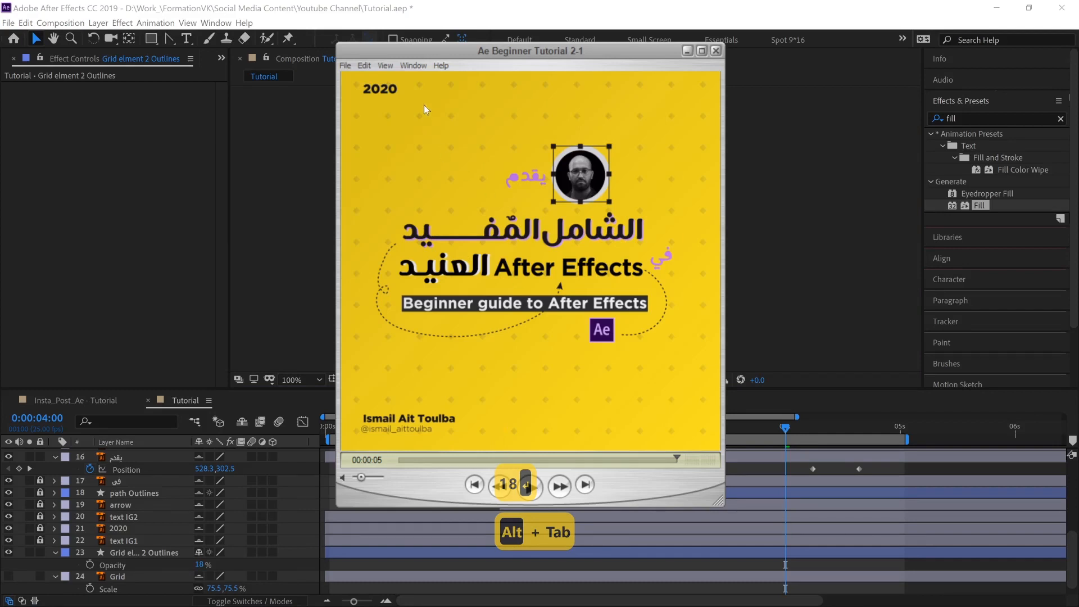
key("alt+Tab")
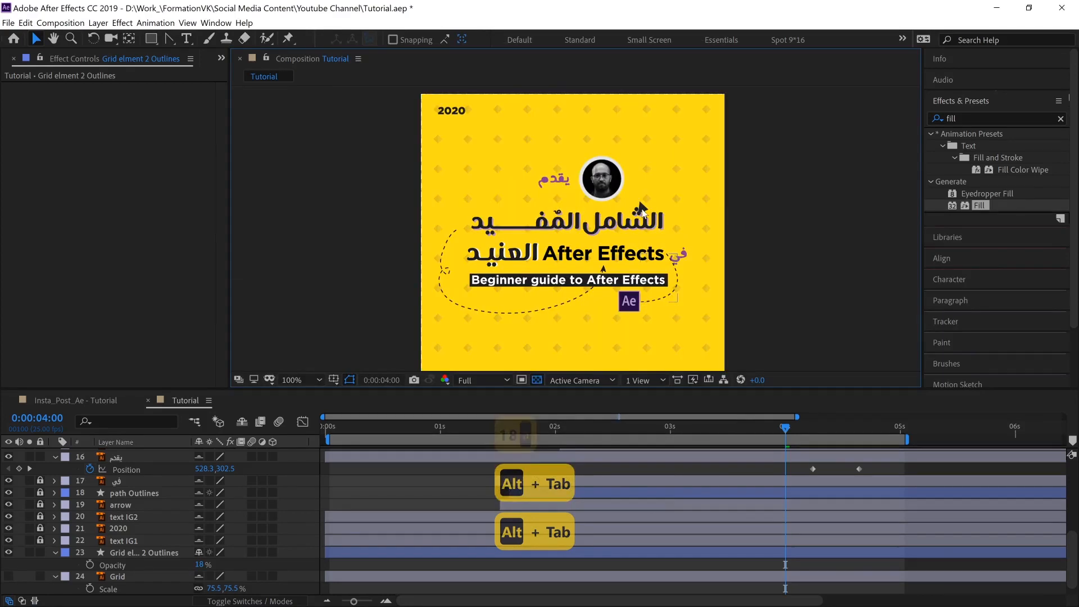
Step: Set the Grid elment 2 Outlines layer's scale to 45%
left_click(126, 554)
key("s")
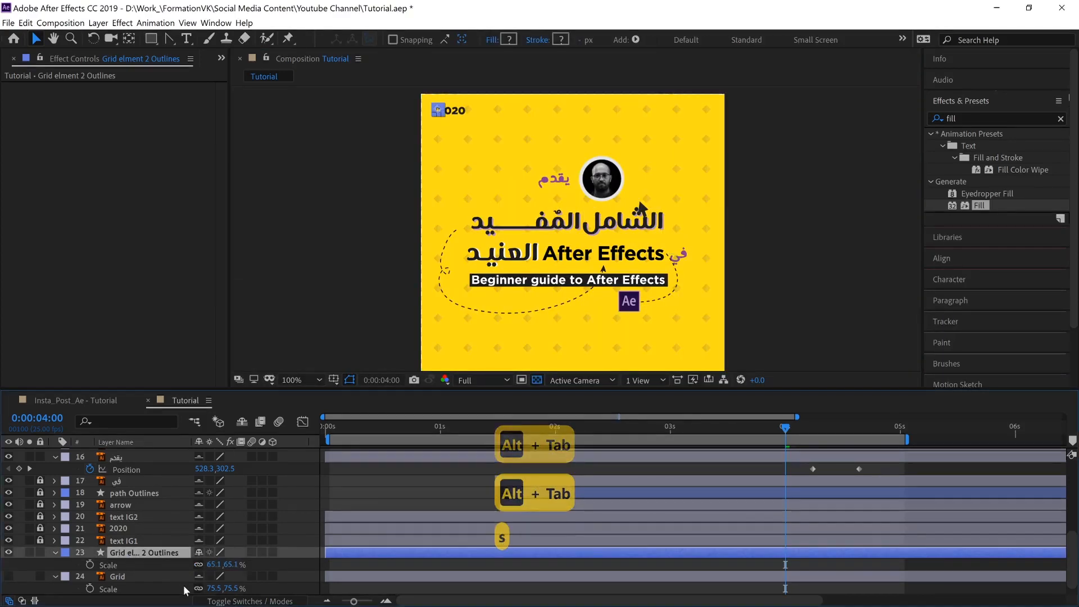
left_click(216, 564)
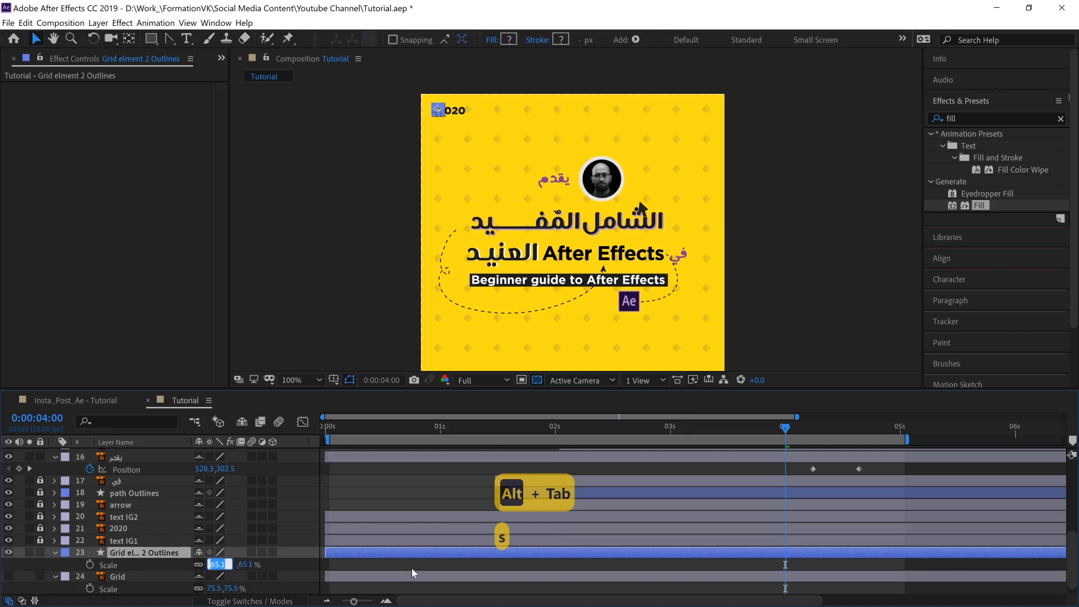
type("45")
key("Return")
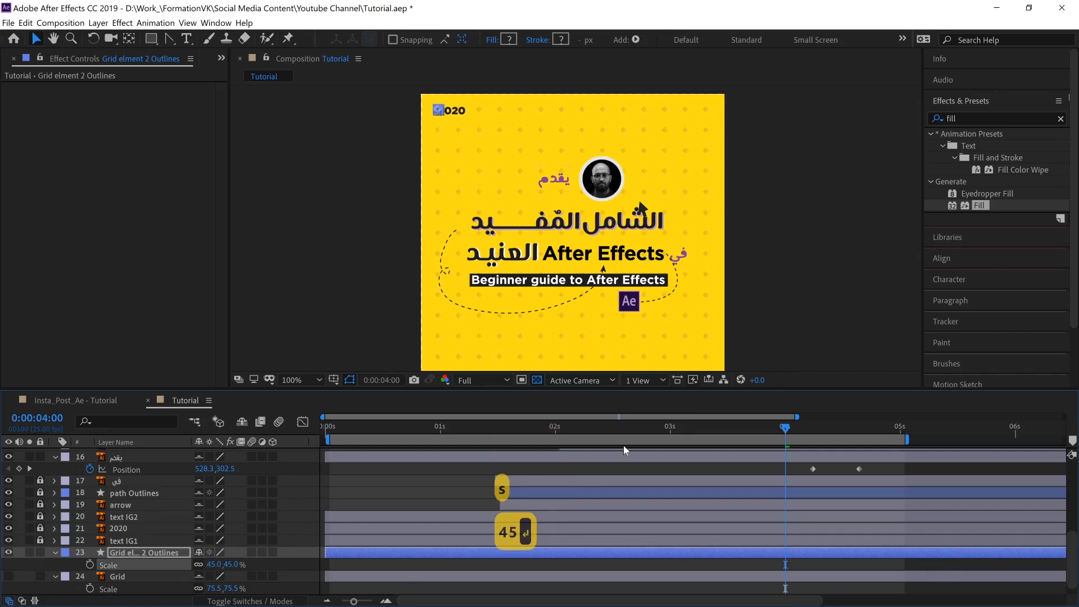
mouse_move(785, 291)
left_mouse_down()
mouse_move(783, 253)
mouse_move(787, 301)
left_mouse_up()
key("v")
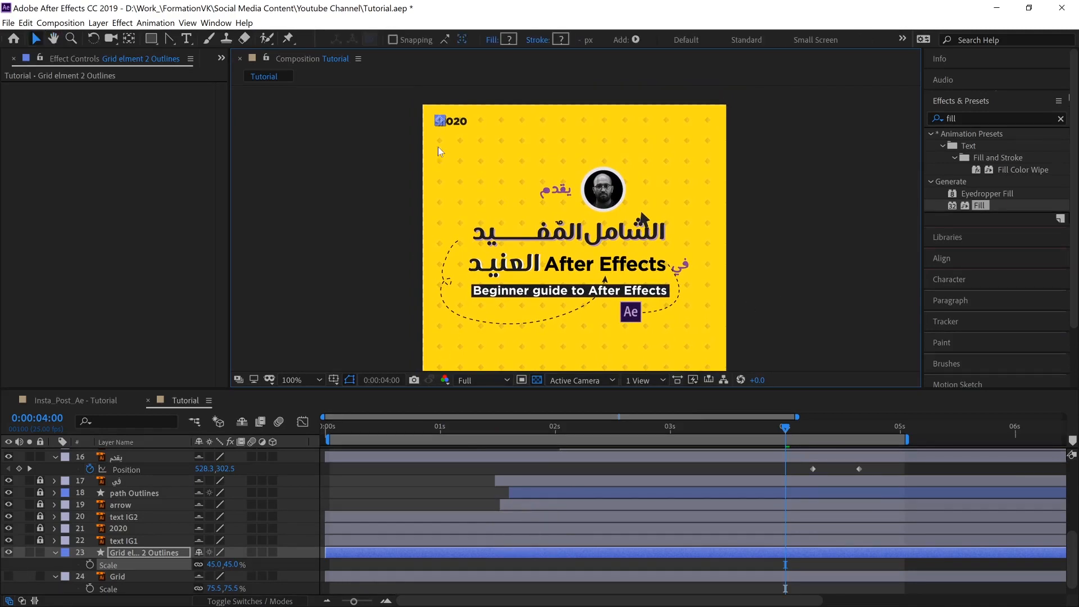
Step: Set the Grid elment 2 Outlines layer's position to -30.3, 2.0 so the grid starts outside the composition's upper-left corner
left_click(145, 553)
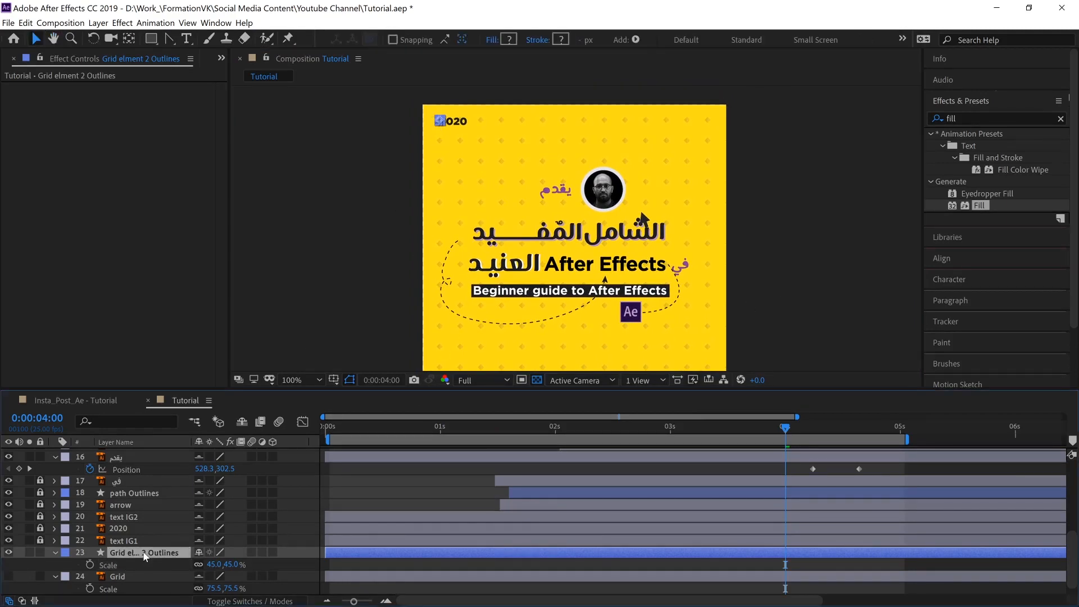
key("p")
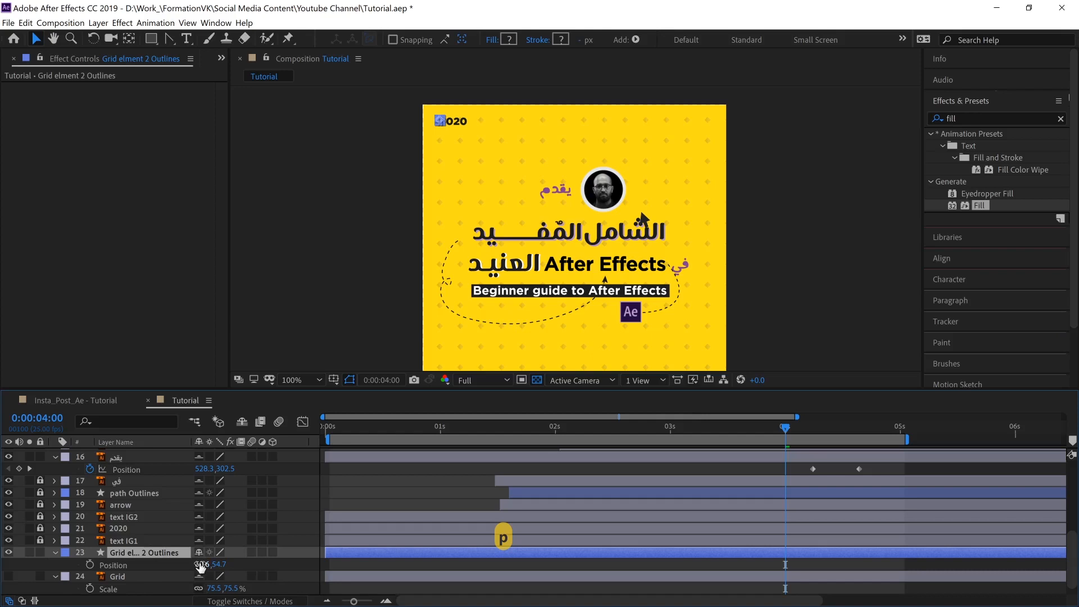
left_click_drag(200, 564, 59, 563)
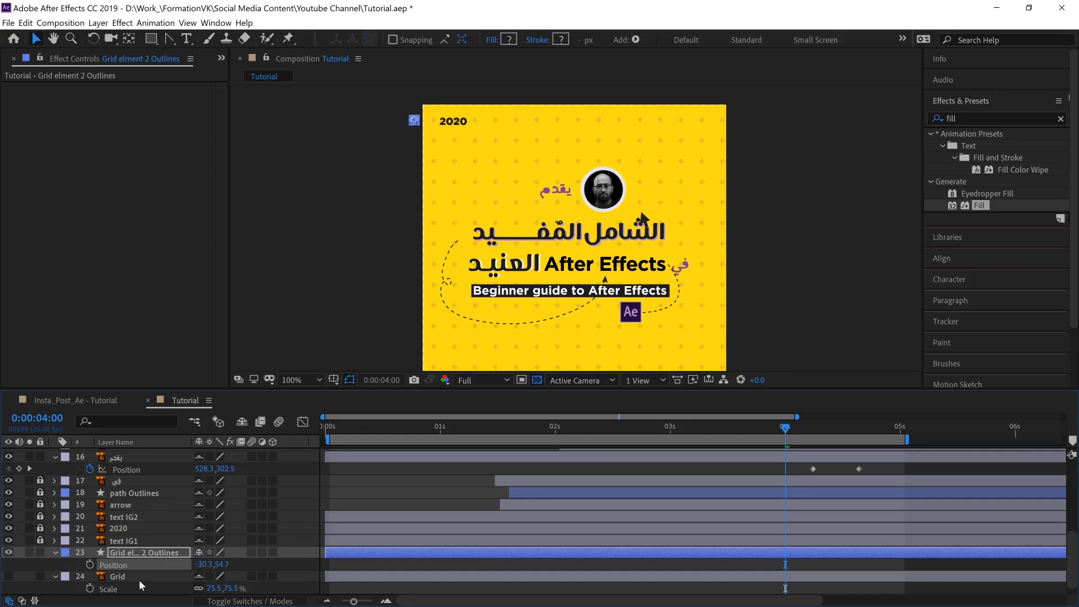
left_click_drag(215, 564, 210, 565)
left_click_drag(129, 573, 9, 582)
key("space")
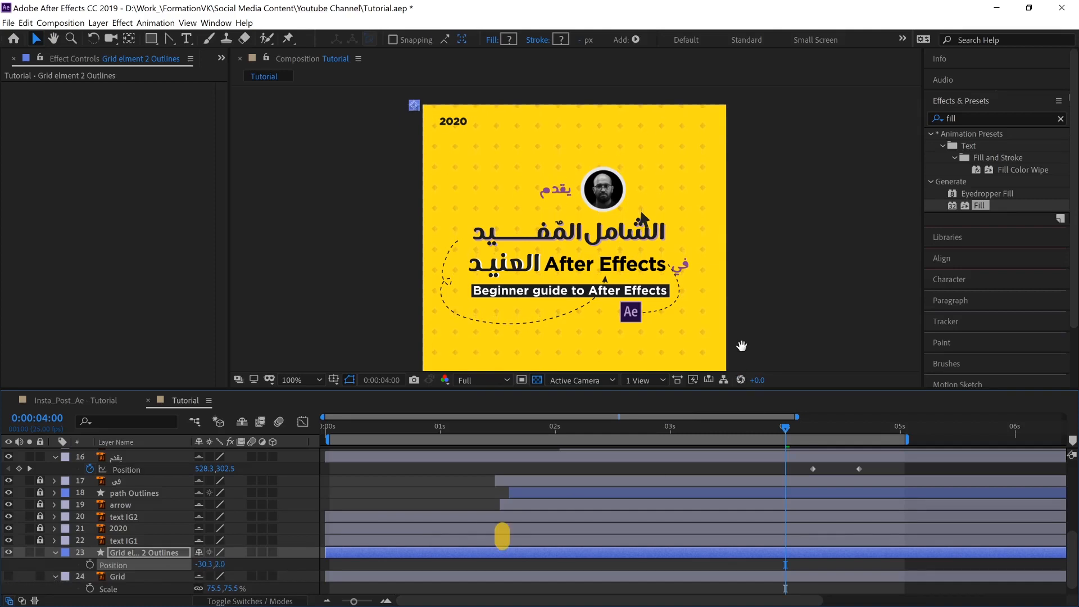
left_click_drag(741, 350, 684, 264)
scroll(536, 300, "down", 1)
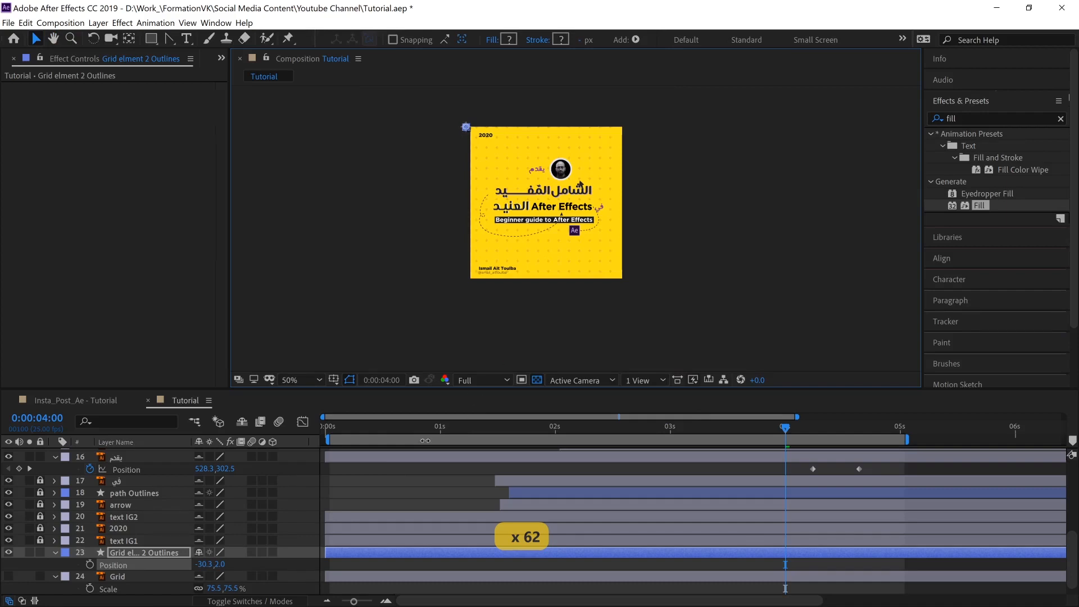
Step: Solo the Grid elment 2 Outlines layer and start its position animation with a keyframe at 0:00:00:00
left_click_drag(331, 432, 315, 430)
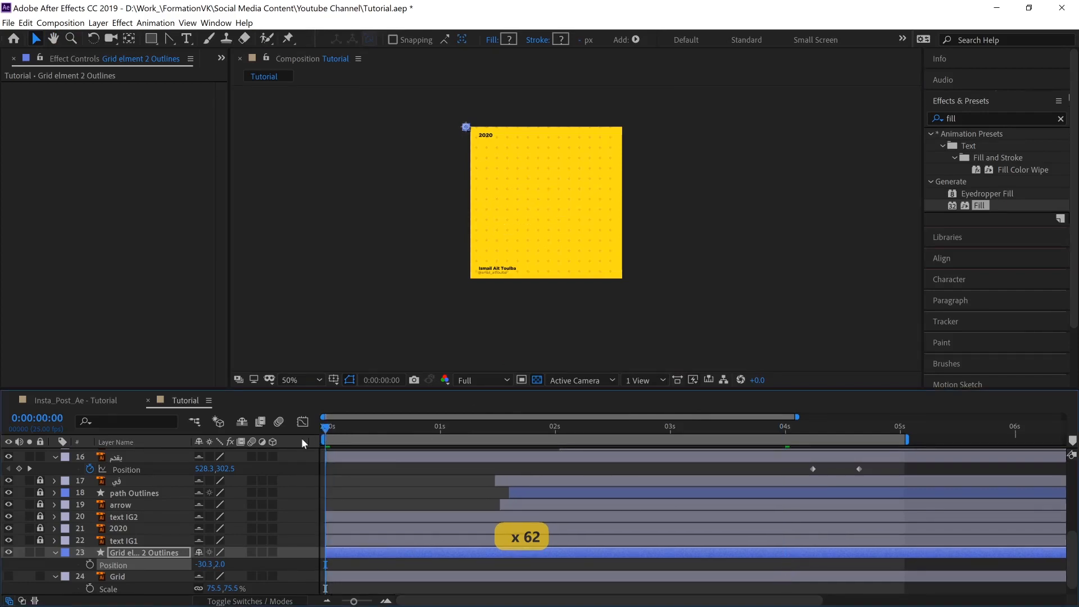
left_click(349, 427)
left_click(323, 431)
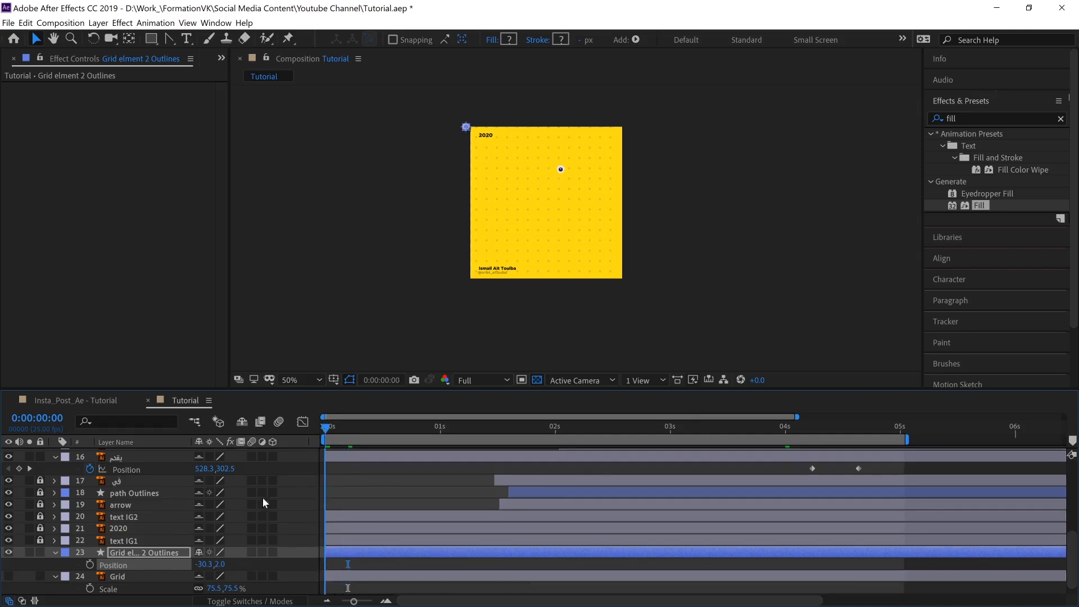
left_click(29, 552)
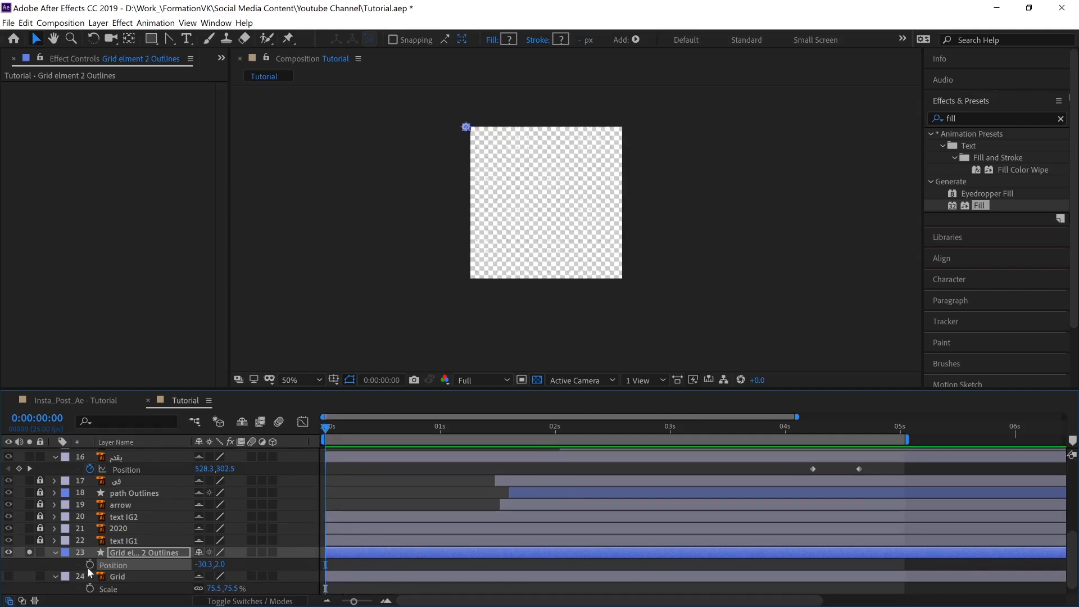
left_click(89, 565)
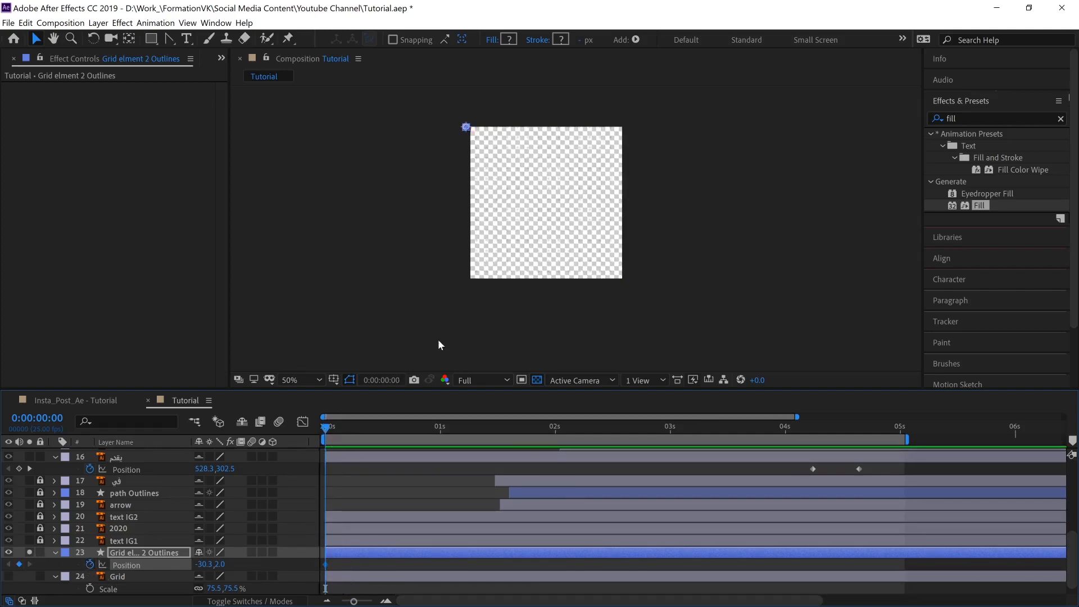
Step: Add a second position keyframe that shifts the grid diagonally down and right, and place it just before 6 seconds
left_click(353, 428)
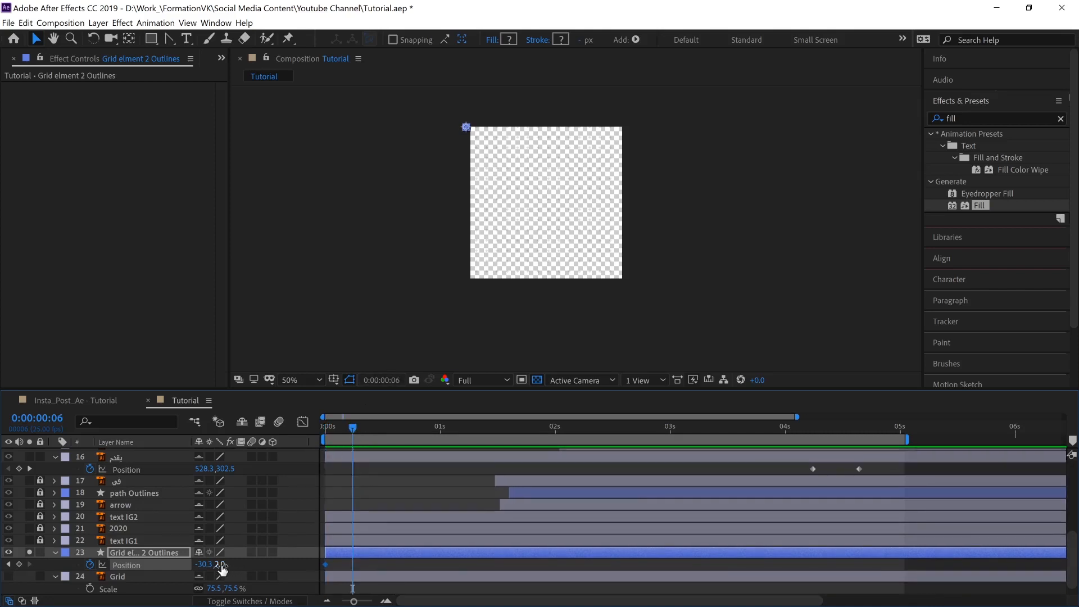
left_click_drag(218, 564, 750, 563)
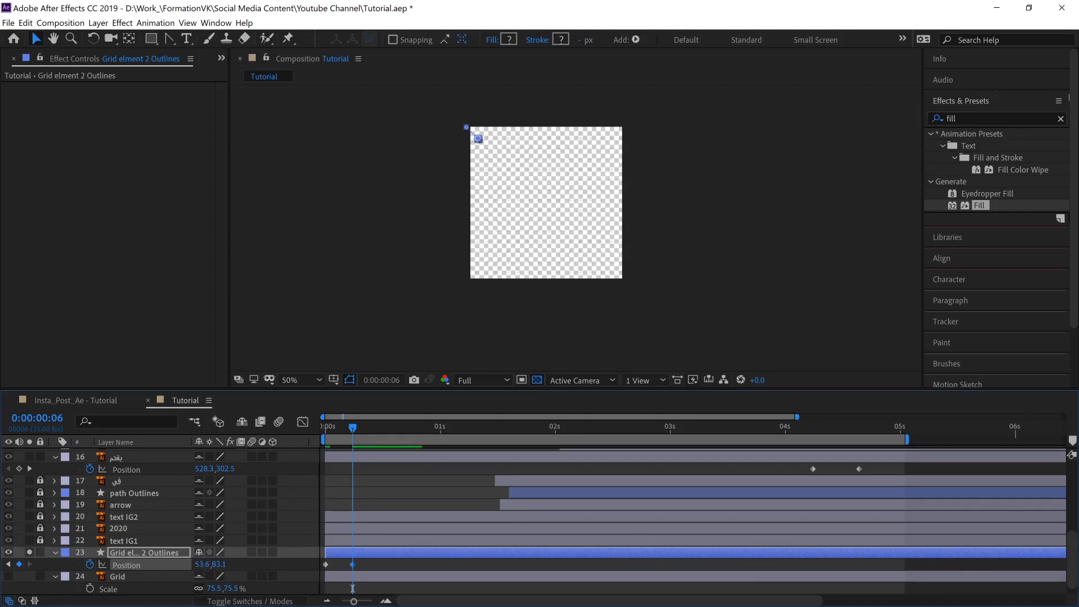
left_click_drag(223, 564, 294, 554)
left_click_drag(200, 564, 267, 555)
left_click_drag(352, 564, 1009, 557)
Step: Preview the soloed grid's diagonal movement from the start of the timeline
left_click_drag(352, 428, 324, 430)
key("space")
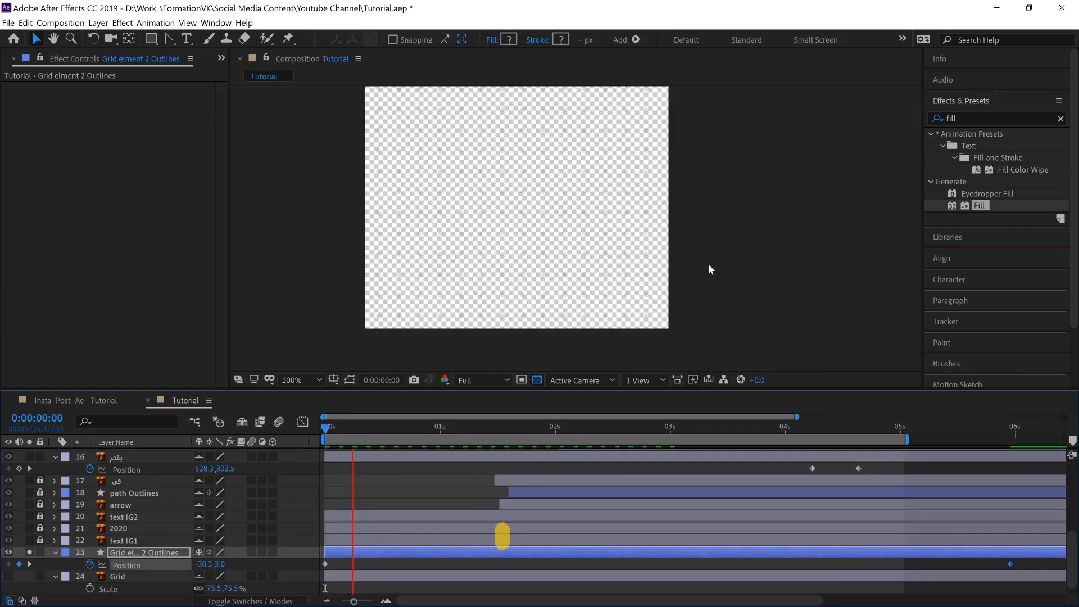
key("space")
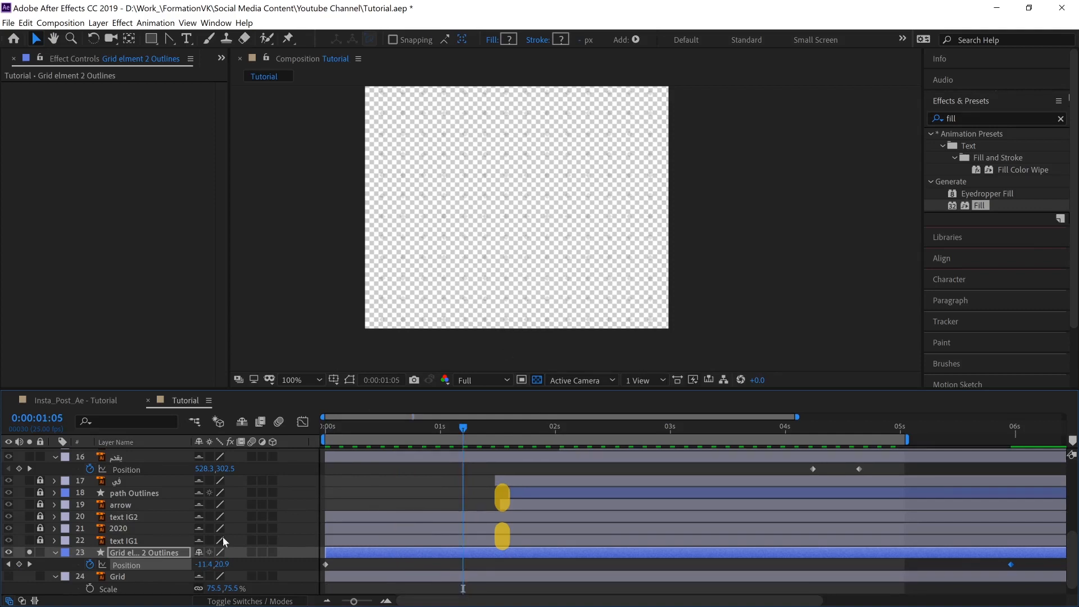
Step: Set the Grid elment 2 Outlines layer's opacity to 100% so the diamonds stand out while soloed
left_click(199, 570)
key("t")
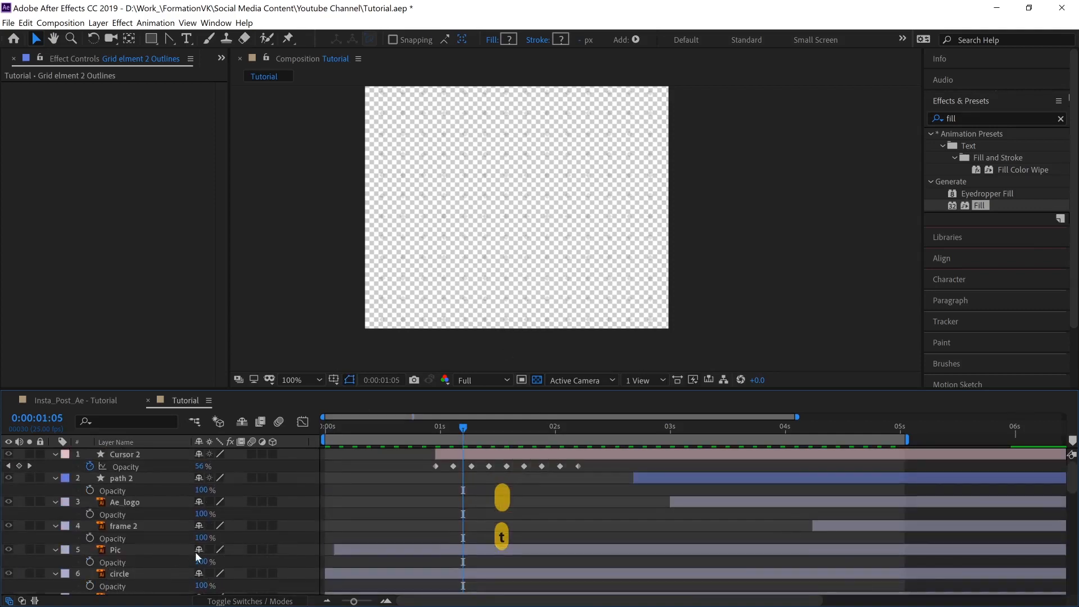
key("t")
key("t")
scroll(183, 496, "down", 5)
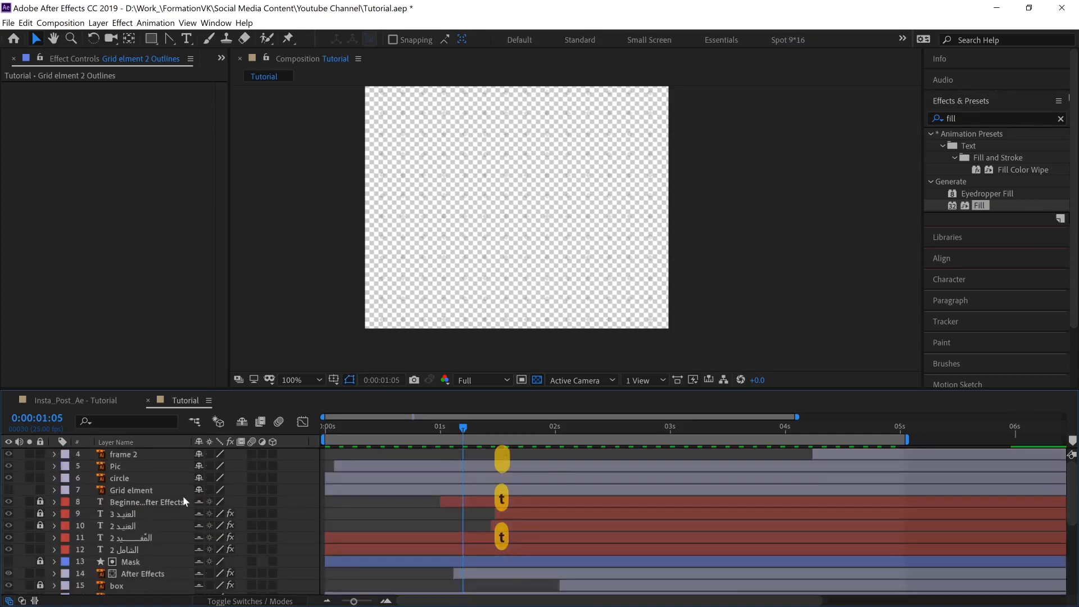
left_click(135, 565)
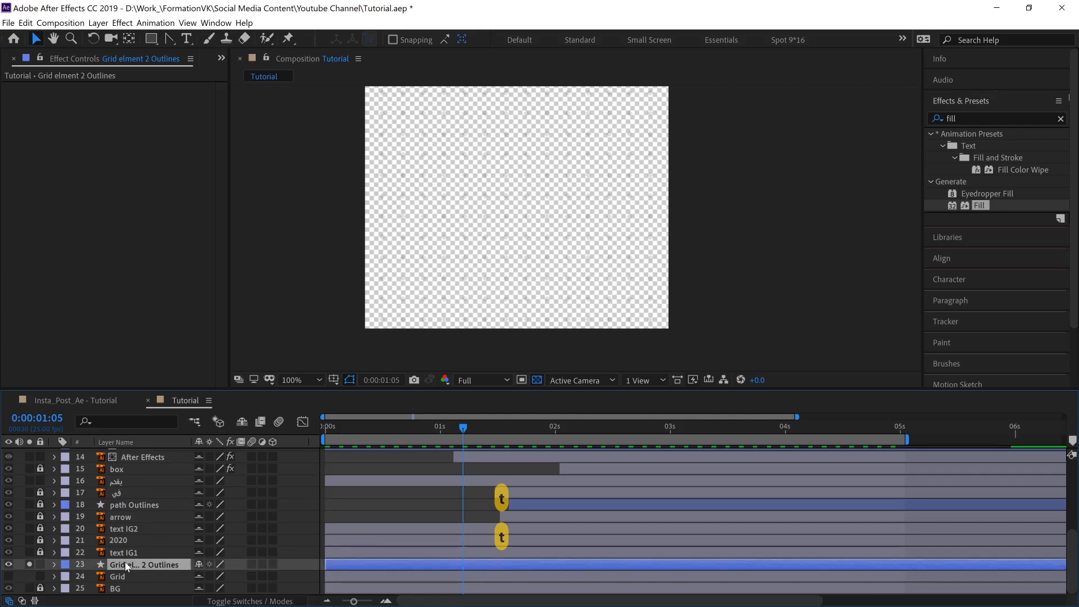
key("t")
left_click(184, 577)
left_click_drag(308, 567, 751, 551)
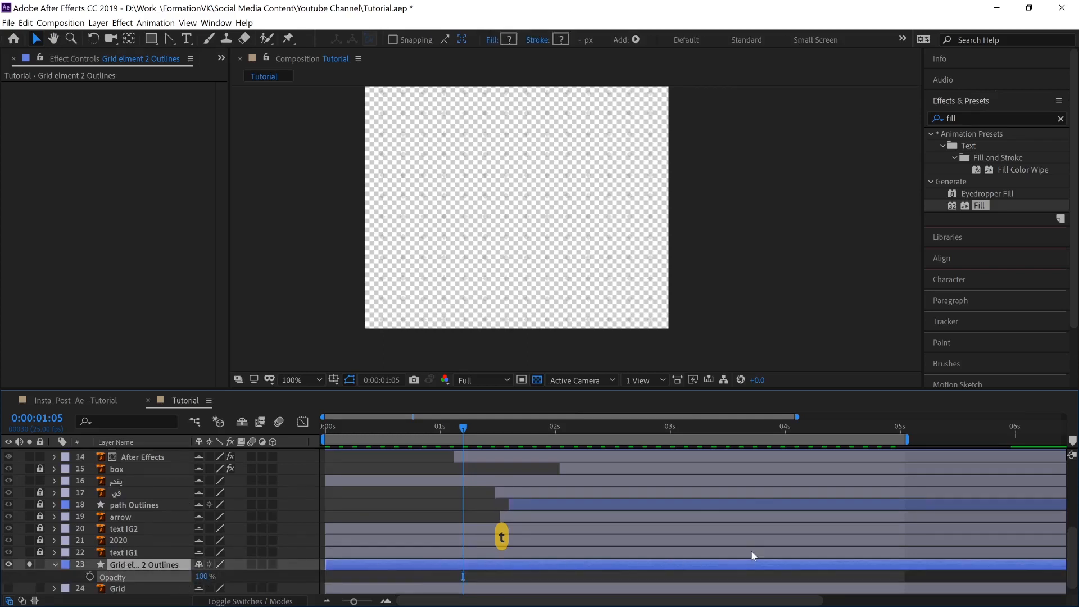
Step: Deselect the layer, fit the composition in the viewer, and play and scrub the animation to check the grid's edge coverage
left_click(789, 233)
key("space")
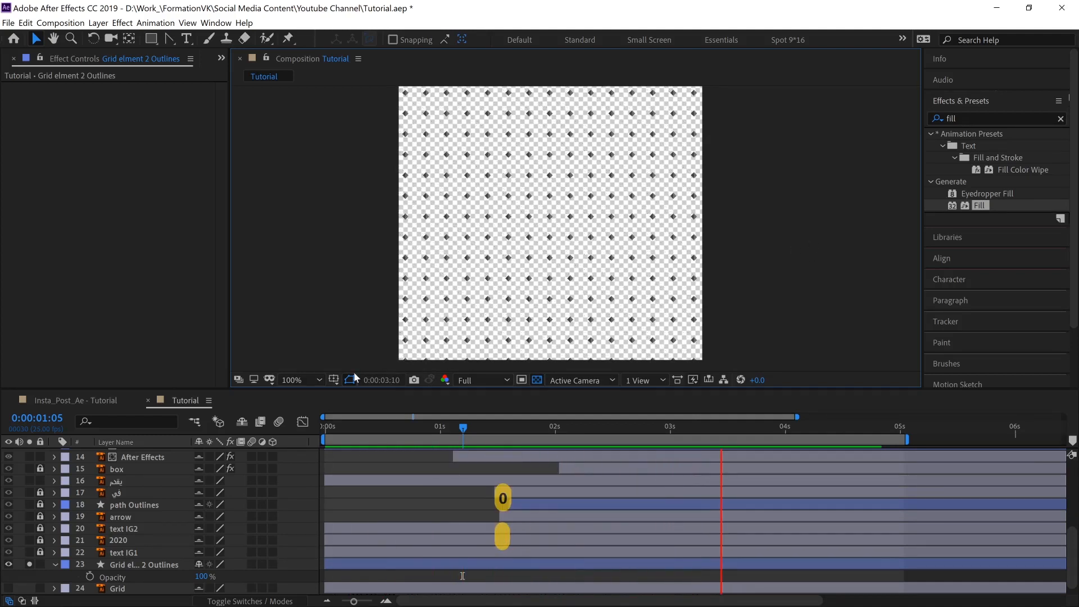
left_click(315, 380)
left_click(338, 148)
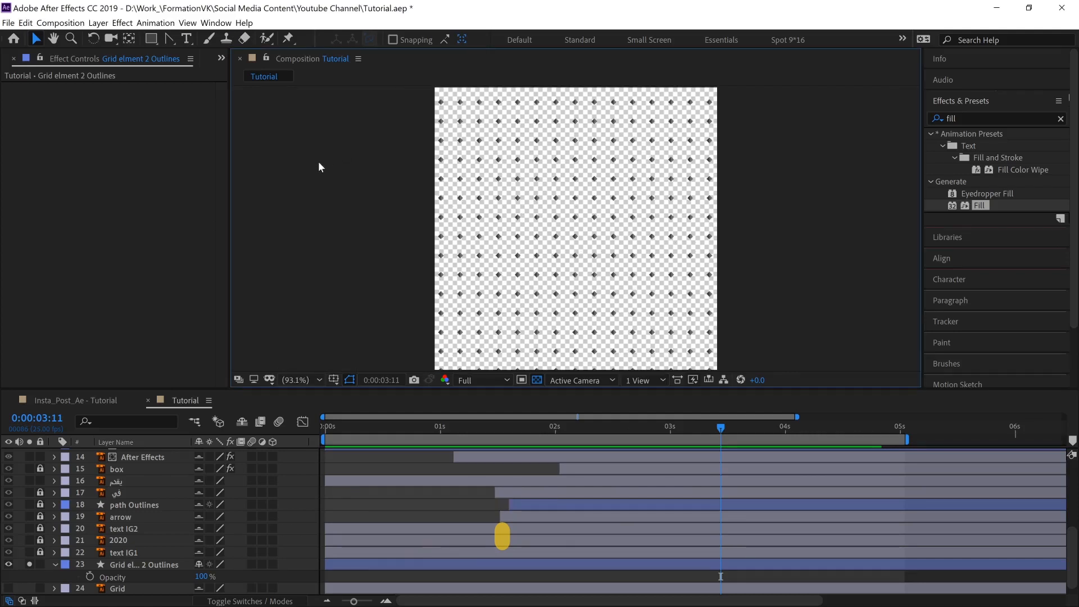
key("space")
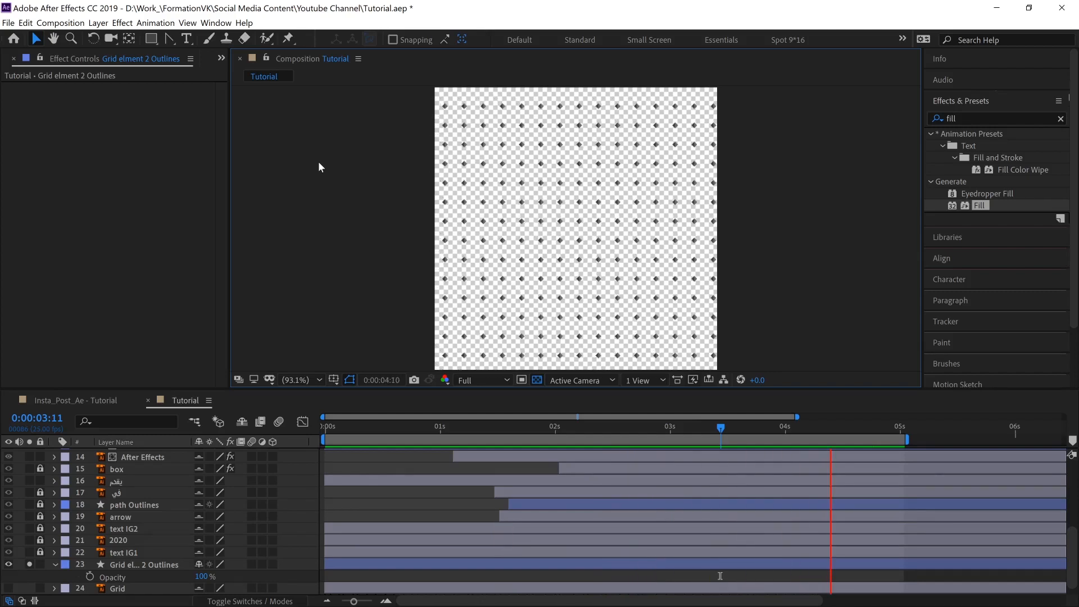
key("space")
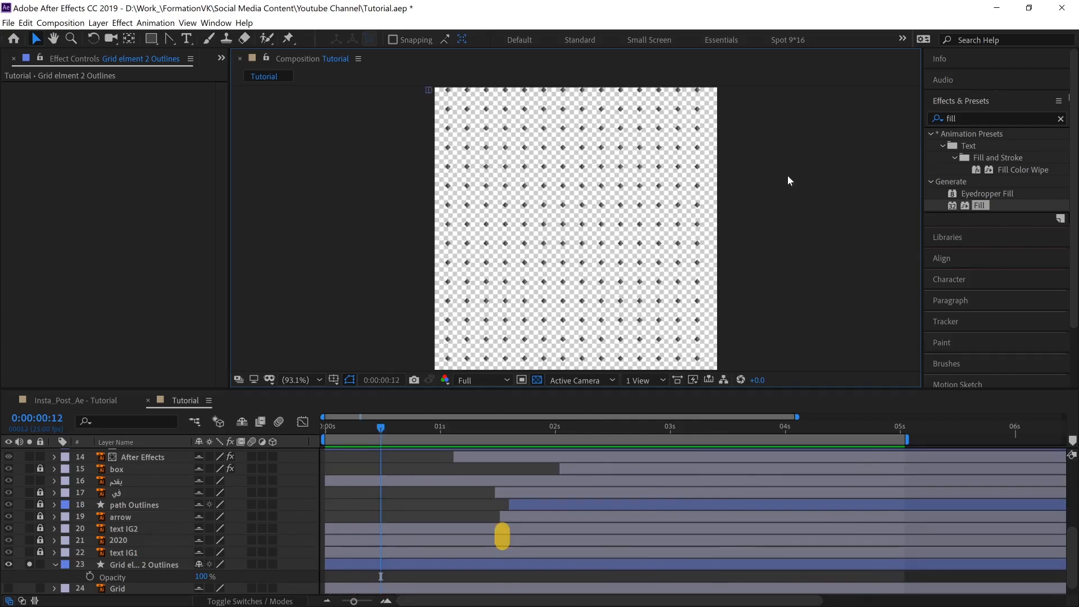
left_click_drag(783, 200, 787, 208)
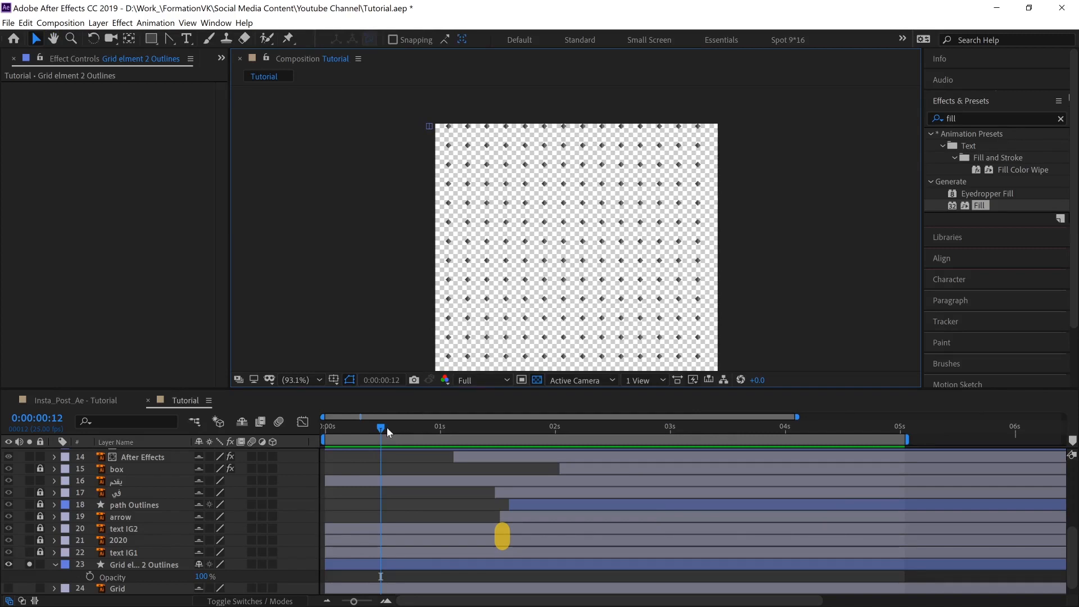
left_click_drag(387, 429, 860, 488)
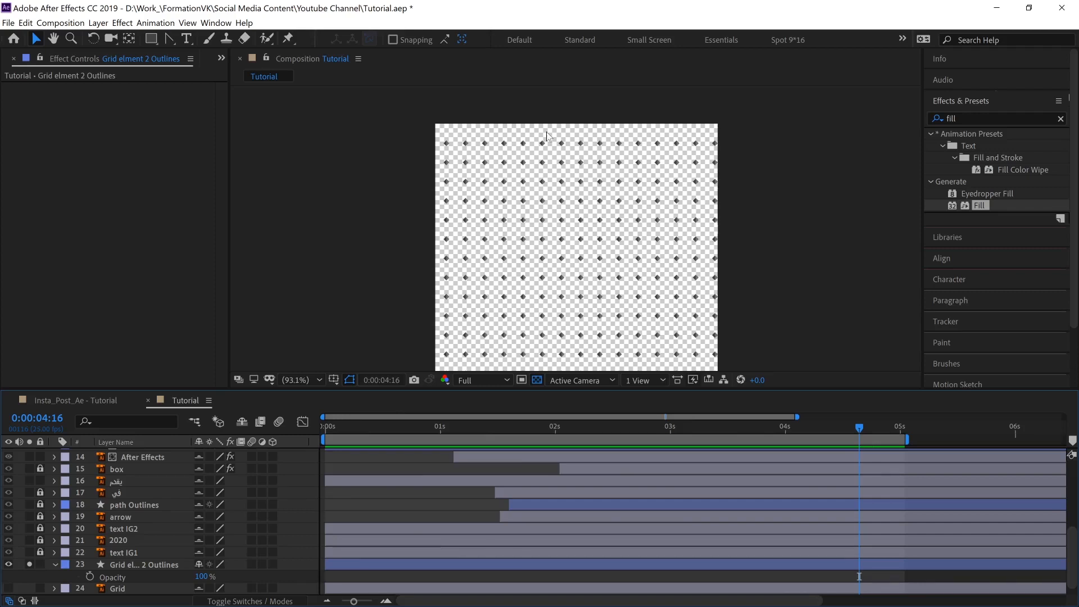
Step: Set the offset of Repeater 2 in the Grid elment 2 Outlines layer to -1
left_click(54, 564)
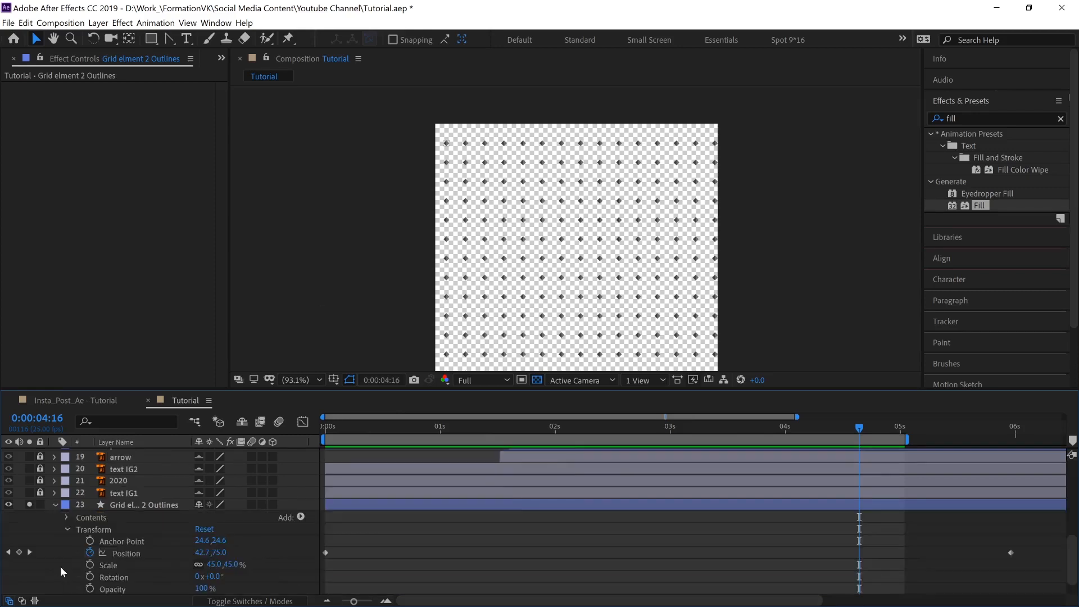
left_click(68, 506)
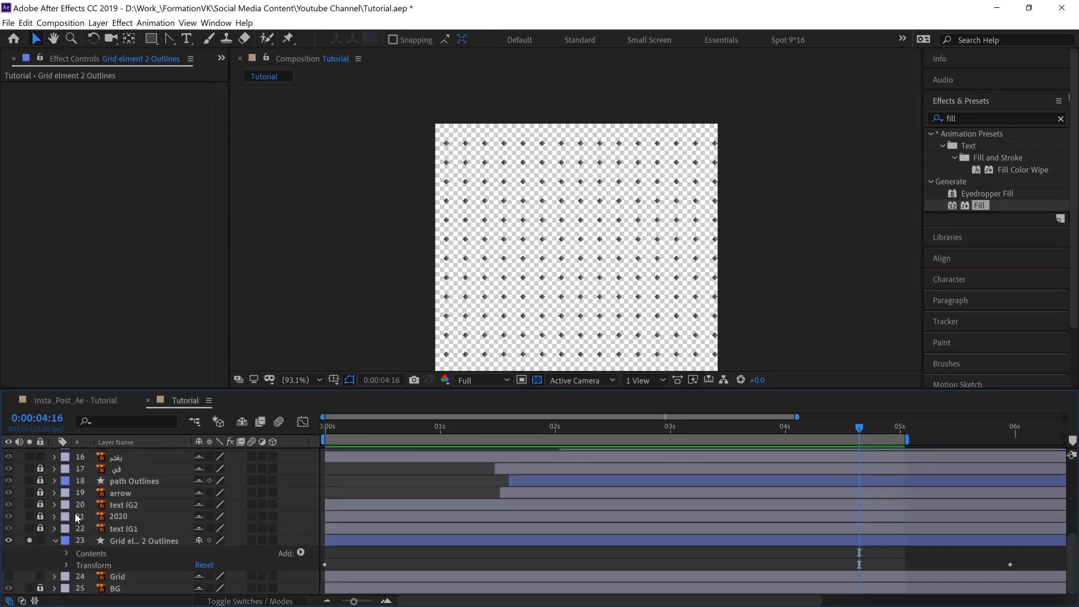
scroll(127, 556, "down", 3)
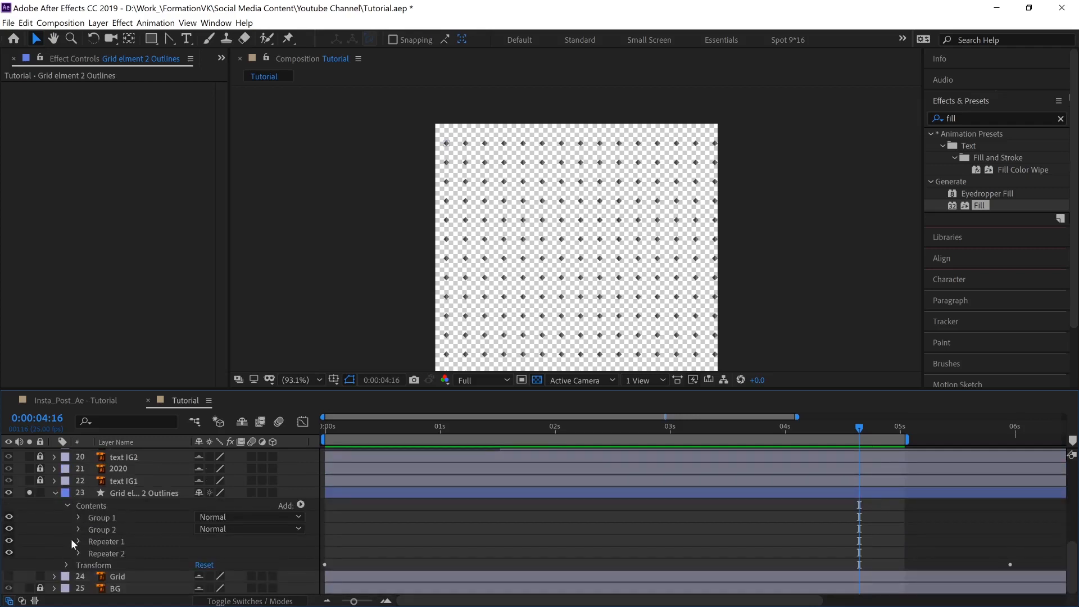
left_click(86, 540)
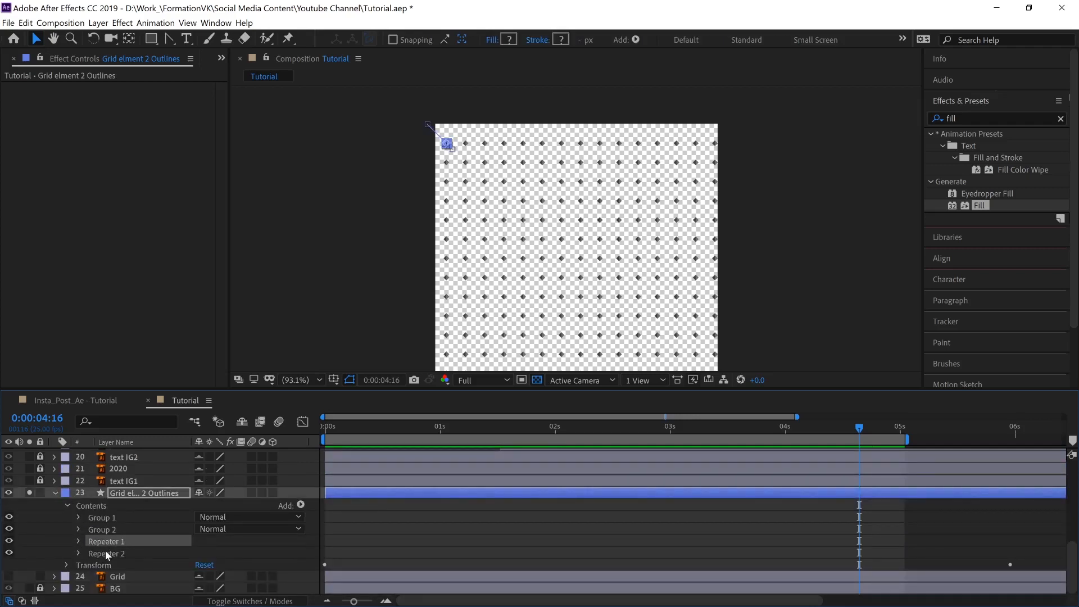
left_click(106, 555)
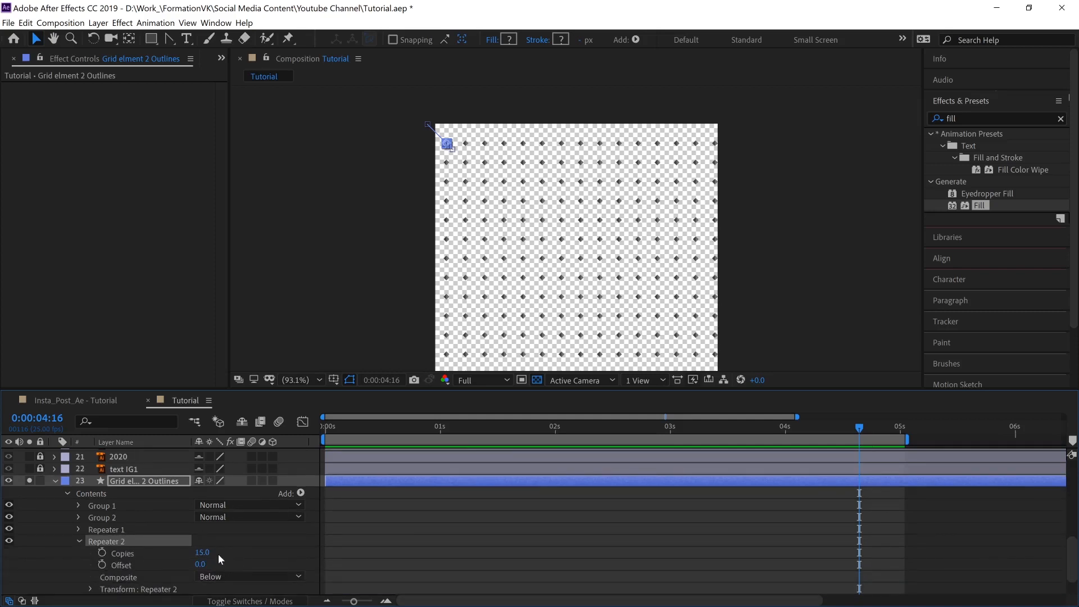
left_click_drag(201, 565, 189, 565)
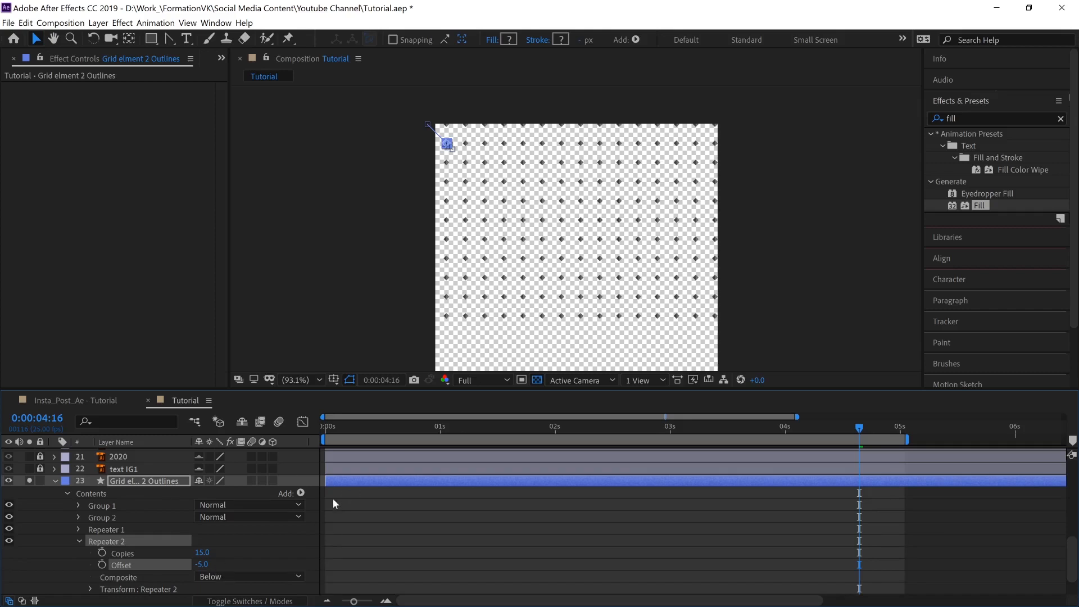
left_click(202, 564)
type("-1")
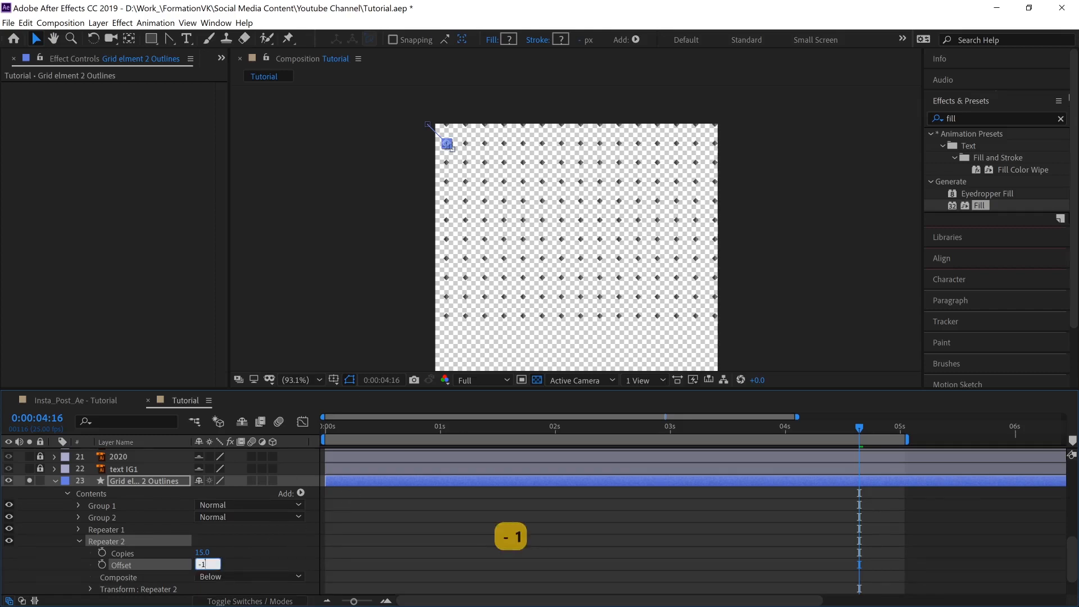
key("Return")
Step: Set Repeater 2's copies to 17 and scrub to 0:00:06:08 to check the vertical coverage
key("space")
left_click_drag(783, 253, 767, 203)
left_click(202, 552)
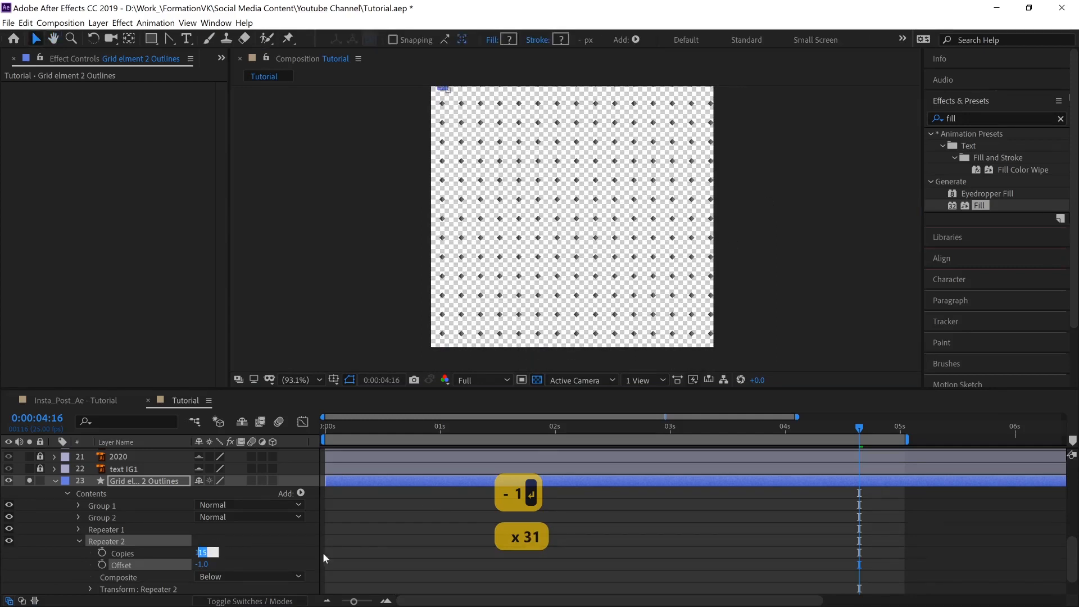
type("17")
key("Return")
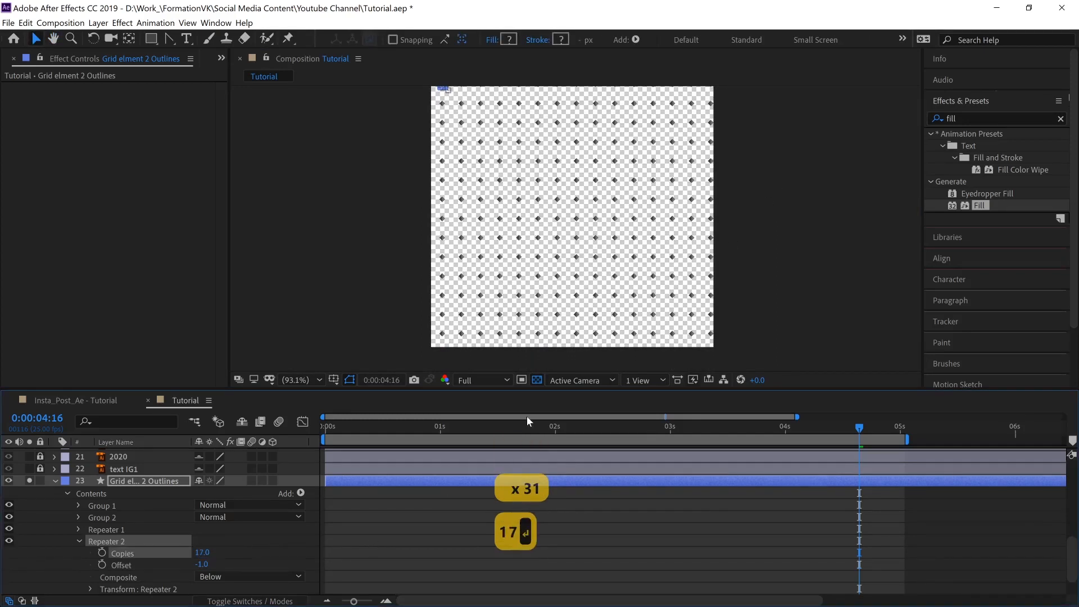
key("space")
mouse_move(783, 268)
left_mouse_down()
mouse_move(786, 296)
mouse_move(792, 279)
left_mouse_up()
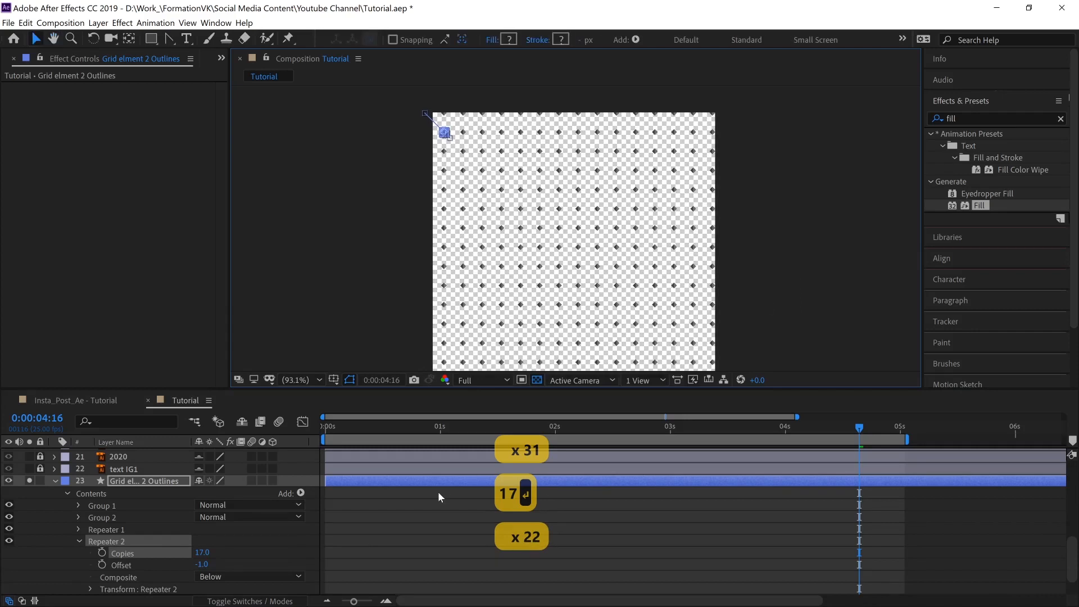
left_click_drag(856, 430, 996, 426)
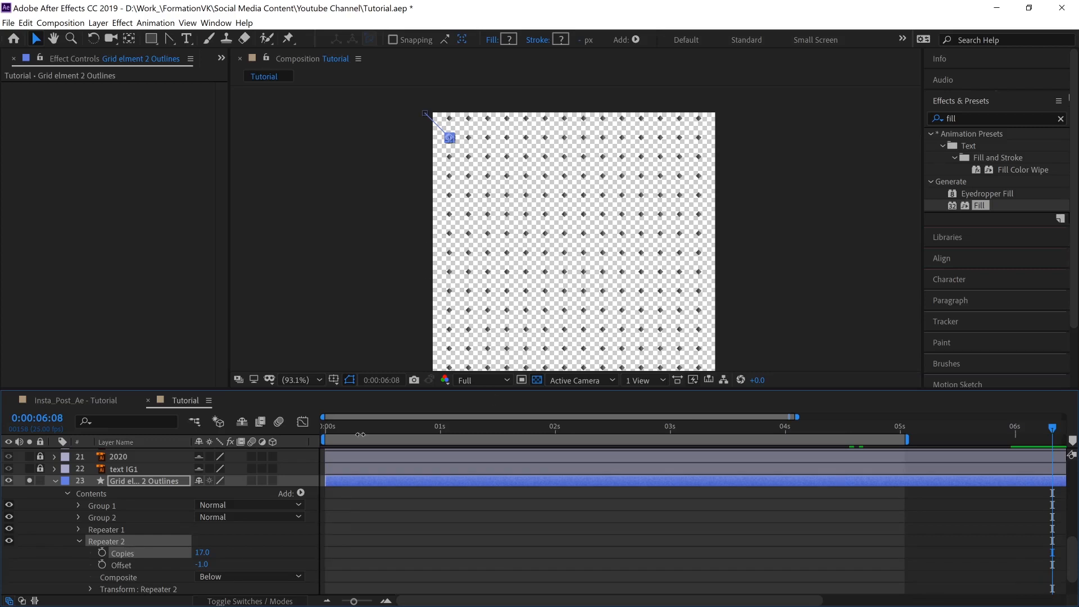
Step: Set Repeater 1 of the Grid elment 2 Outlines layer to 17 copies with an offset of -3
left_click(79, 527)
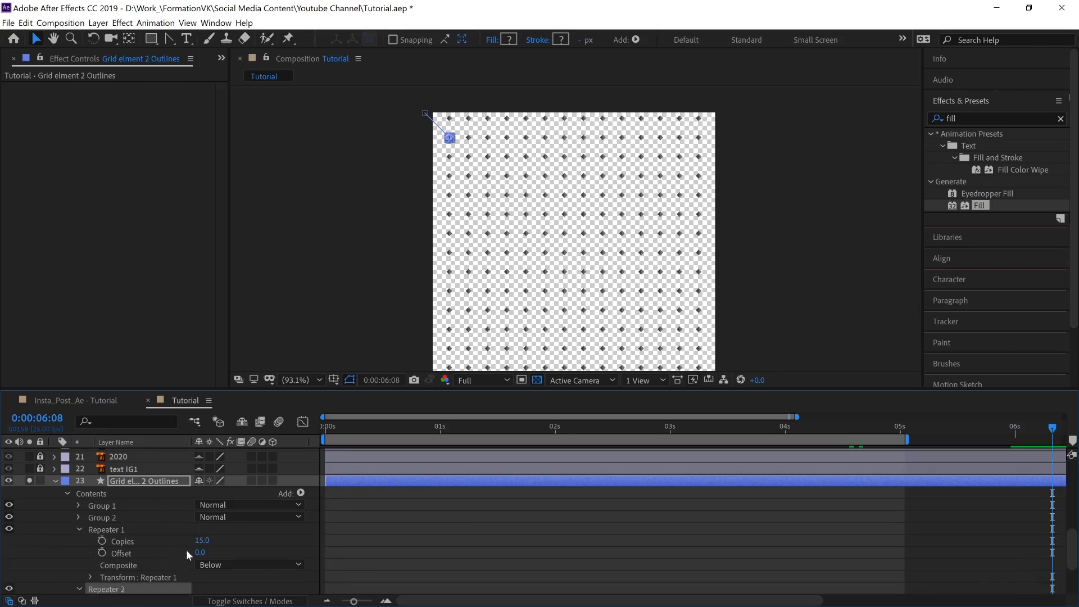
left_click(196, 541)
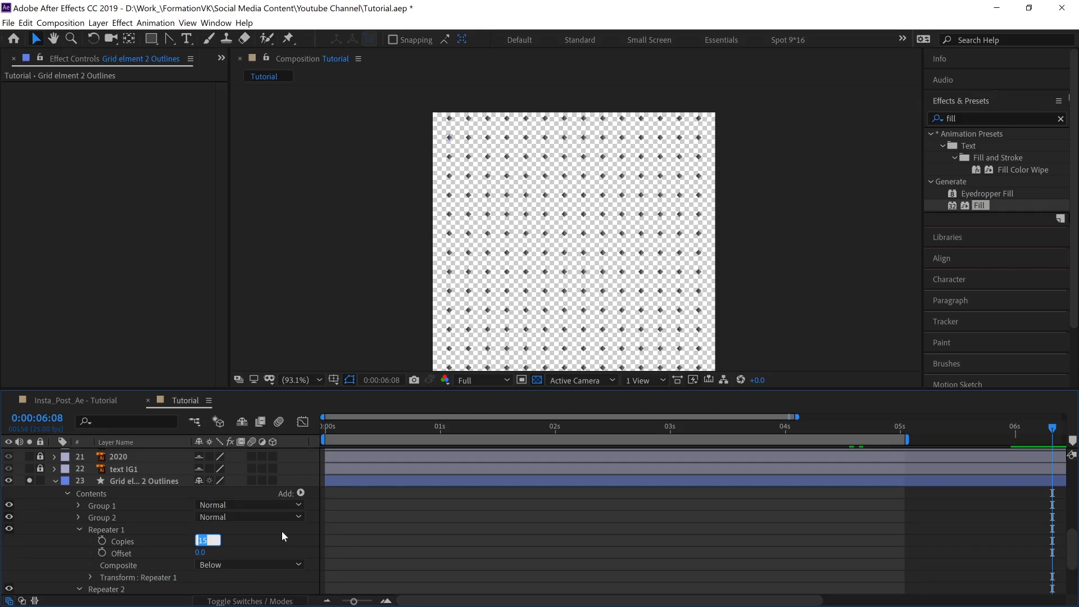
type("17")
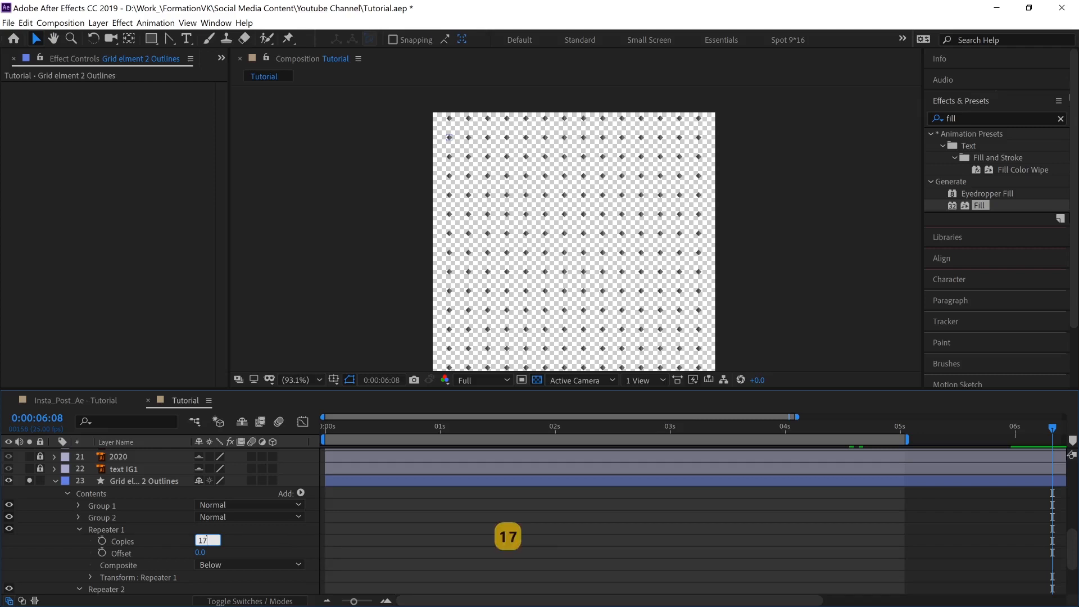
key("Return")
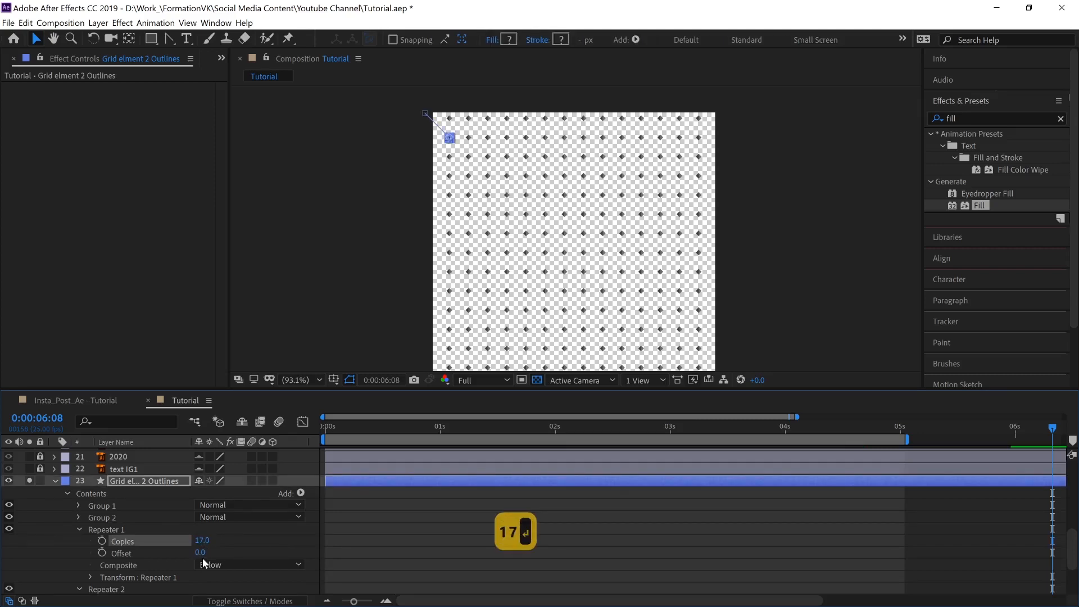
left_click(200, 552)
type("-3")
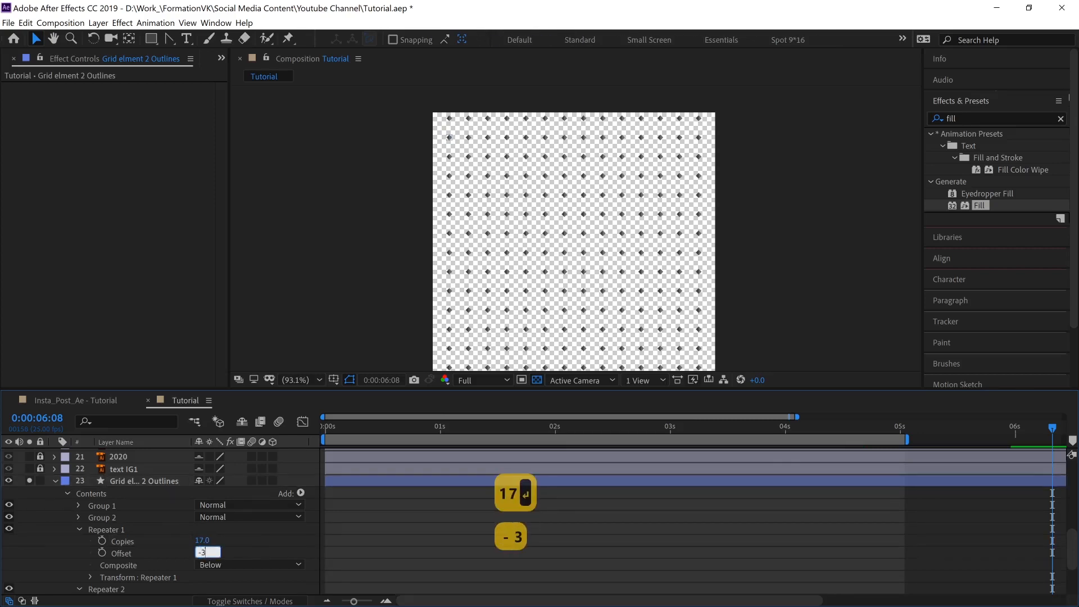
key("Return")
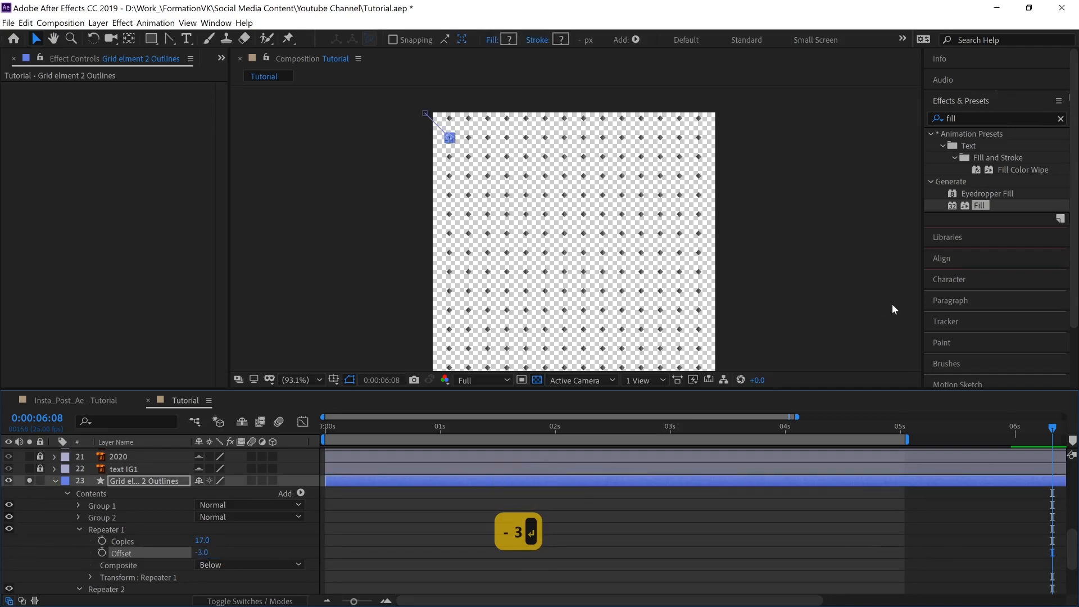
left_click(892, 304)
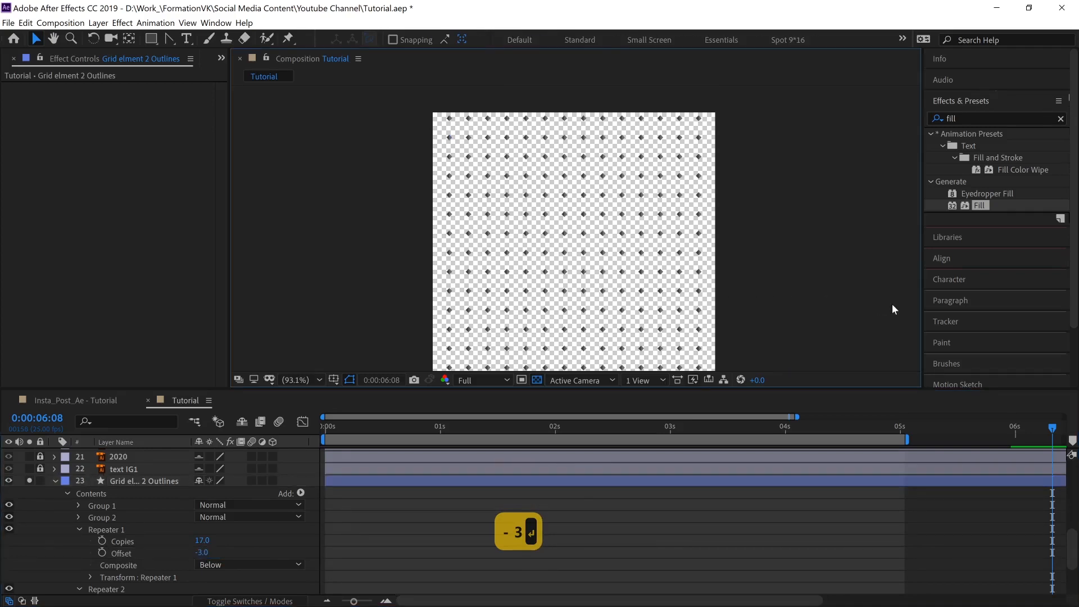
Step: Set the Grid elment 2 Outlines layer's opacity to 17% and turn off its solo to show the full design
left_click(55, 481)
left_click(121, 564)
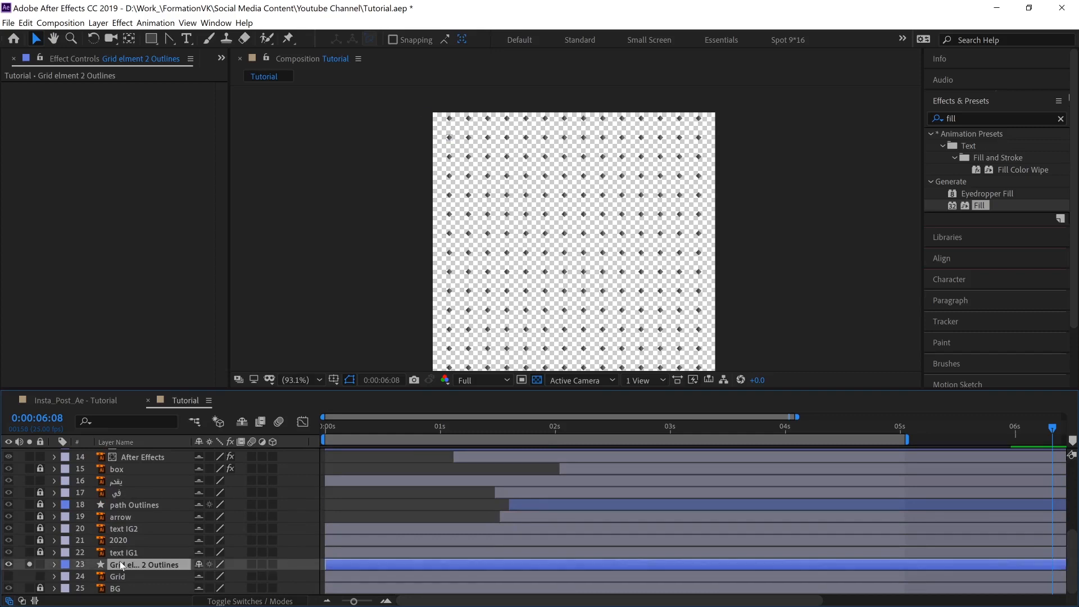
key("t")
left_click(203, 576)
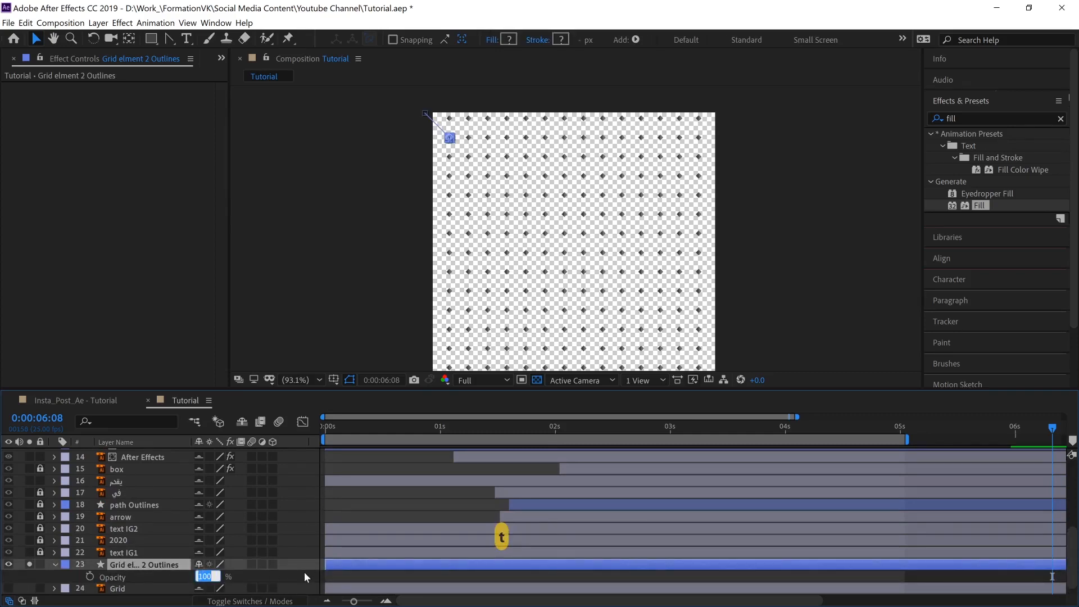
type("17")
key("Return")
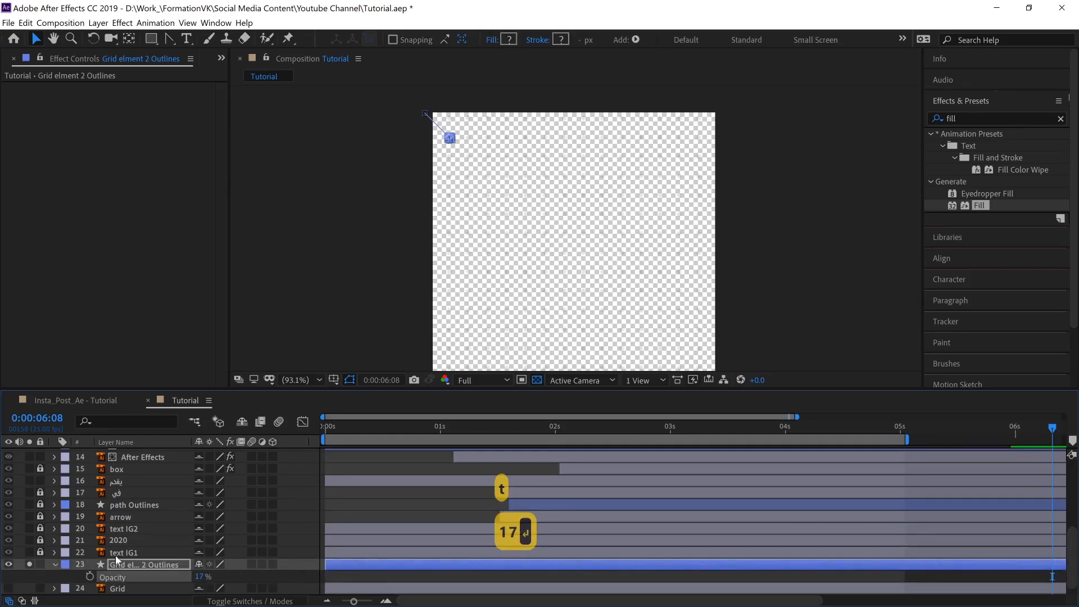
left_click(54, 567)
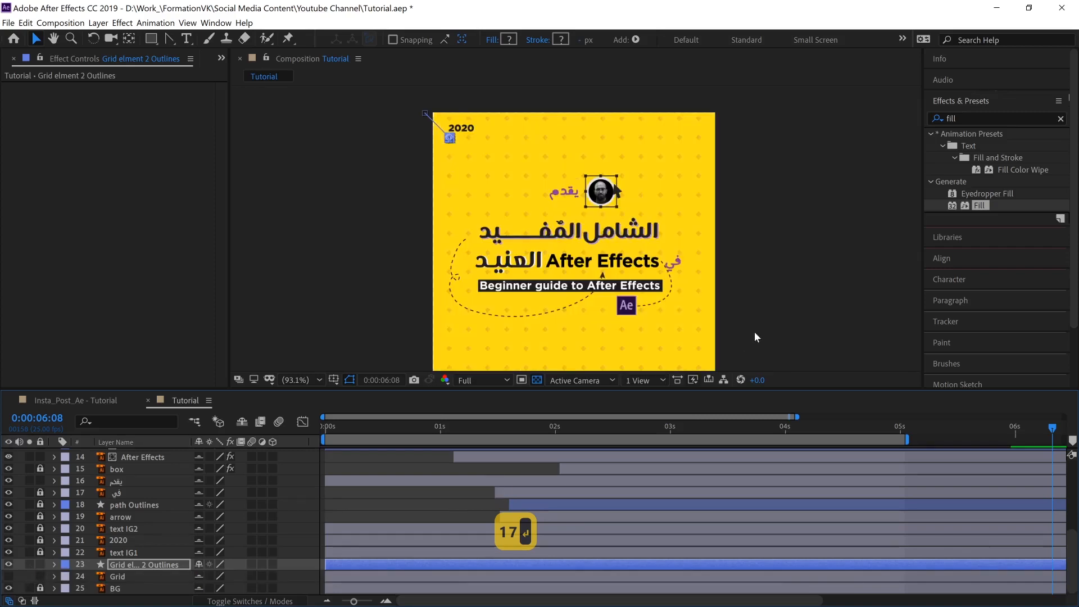
left_click(813, 263)
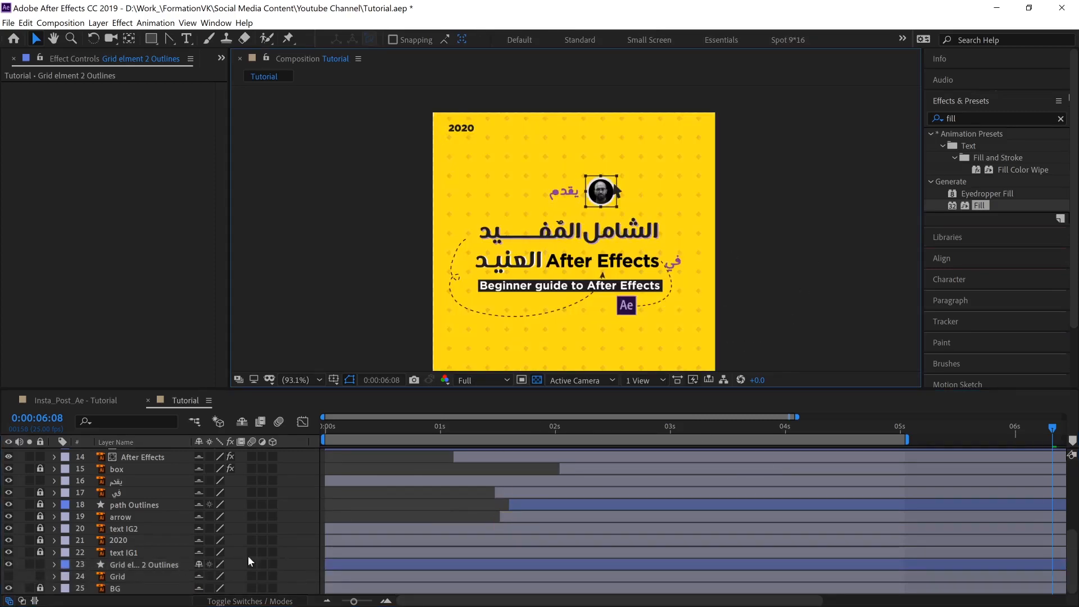
Step: Hide the Grid elment 2 Outlines layer and purge all memory and disk cache
left_click(156, 566)
left_click(8, 565)
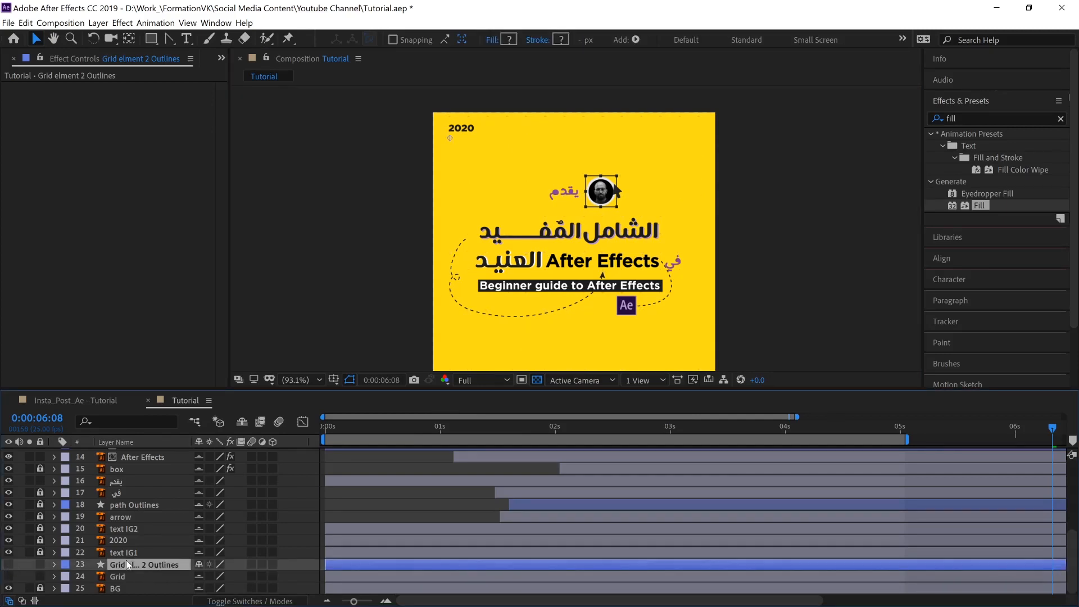
left_click(25, 23)
mouse_move(167, 272)
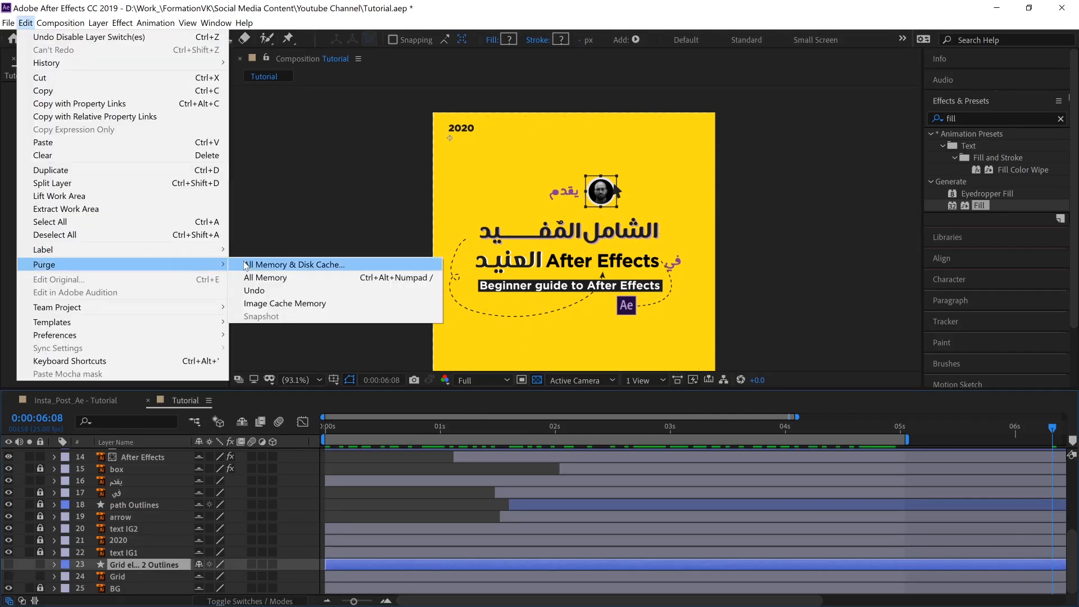
left_click(483, 265)
left_click(509, 331)
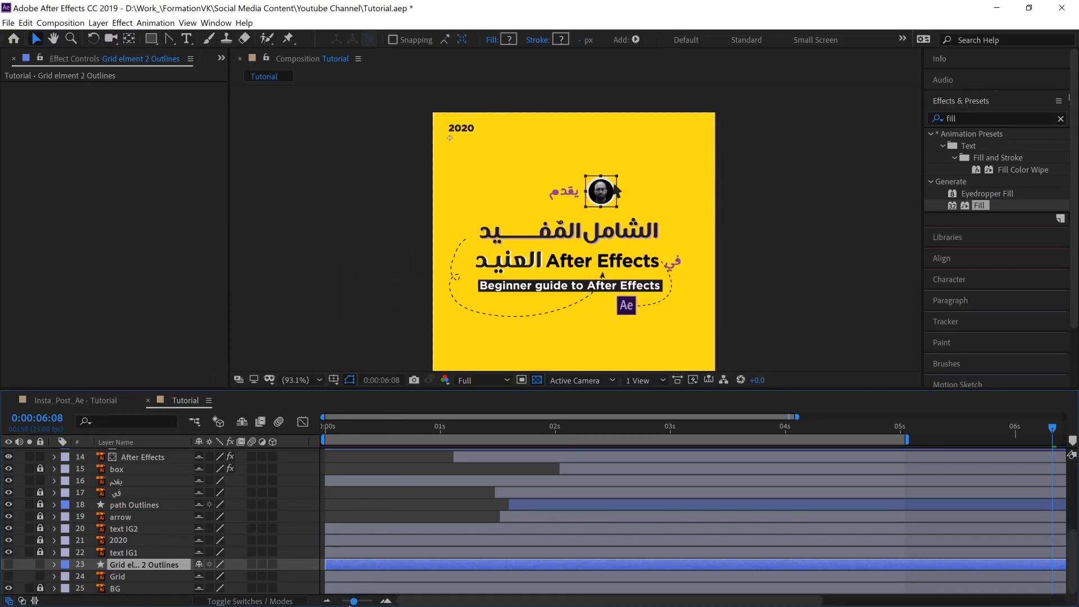
Step: Scrub the composition to 0:00:03:20 and reveal the Position keyframes of the Cursor 2 layer
key("minus")
left_click_drag(330, 426, 399, 439)
left_click_drag(419, 438, 603, 420)
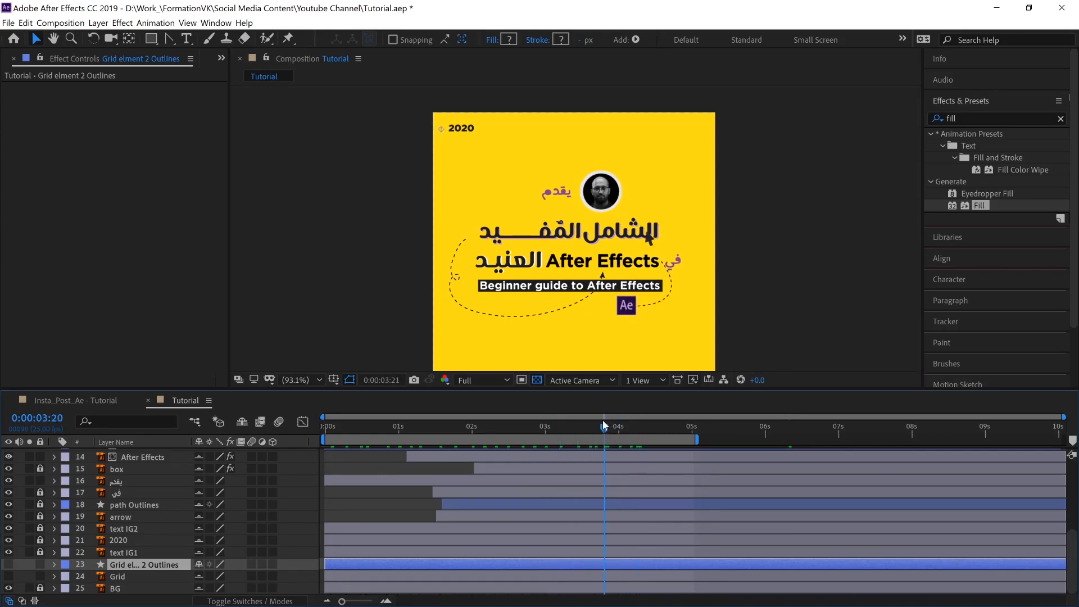
left_click(658, 241)
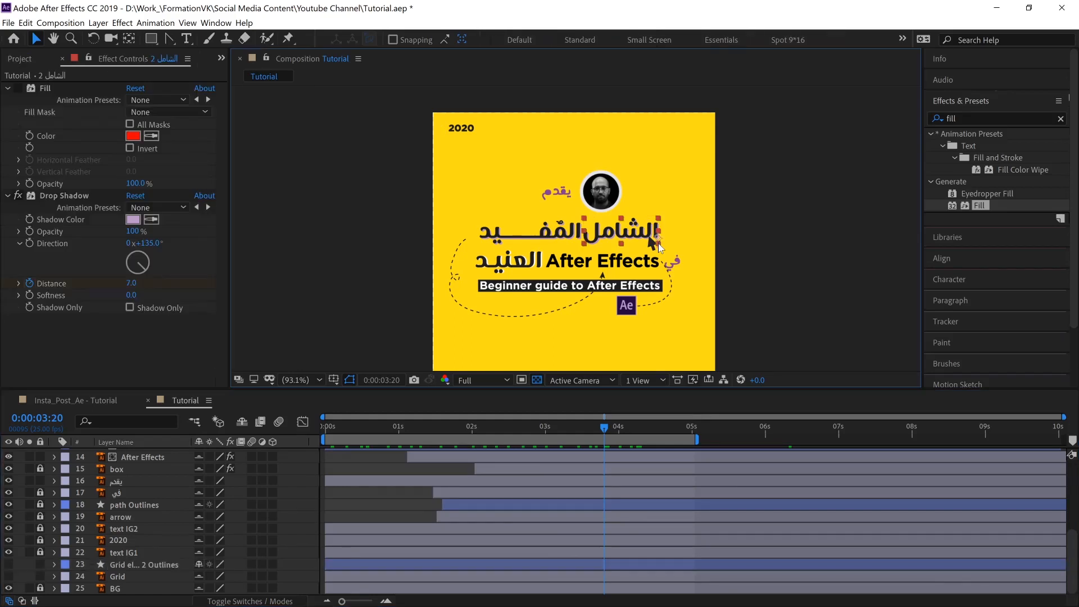
left_click(651, 243)
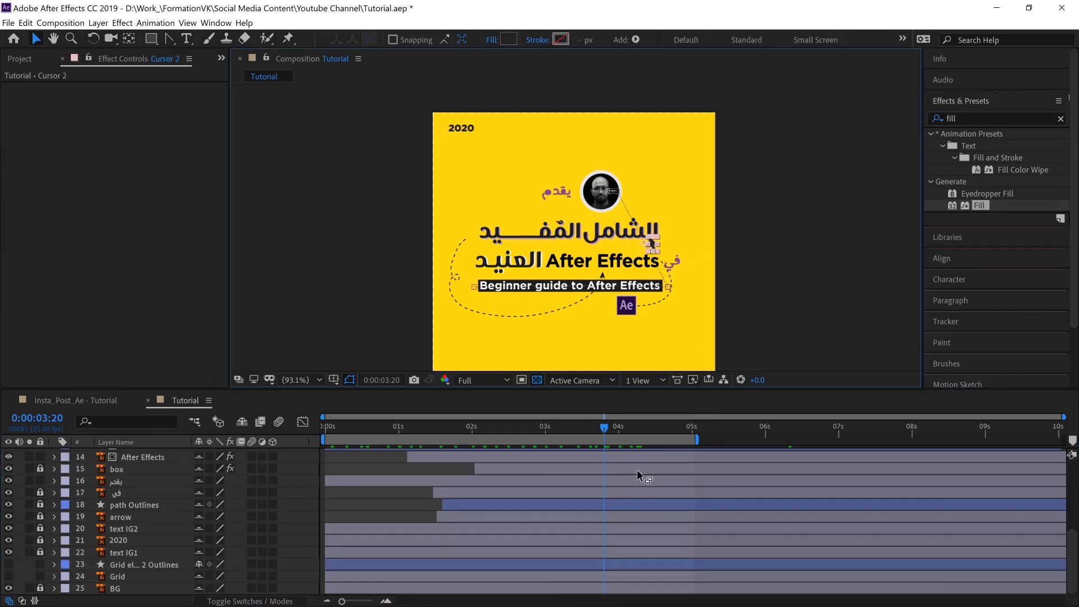
scroll(647, 501, "up", 3)
scroll(659, 504, "up", 3)
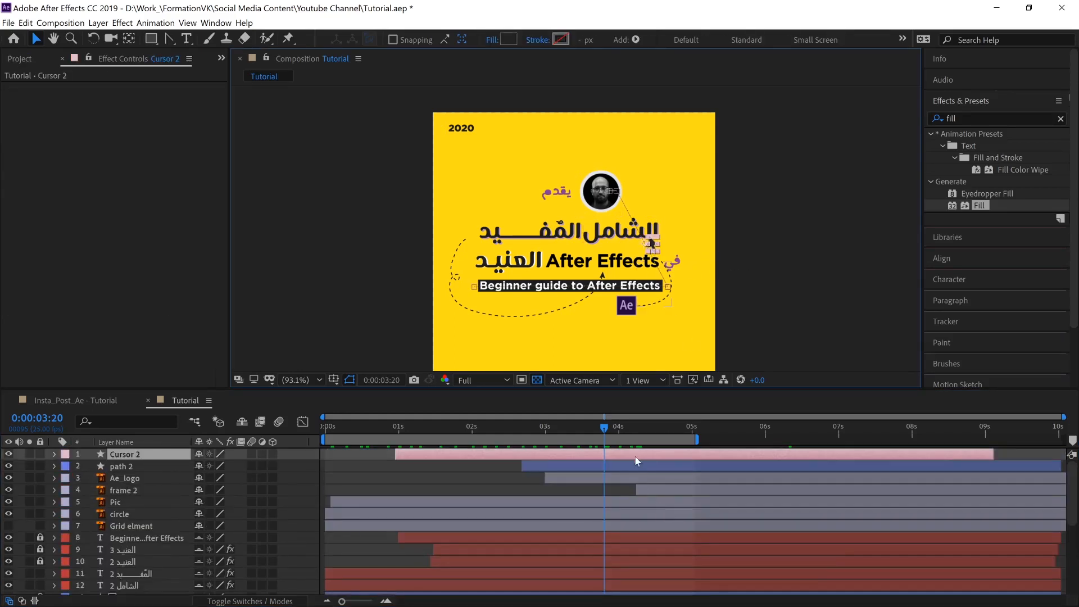
key("p")
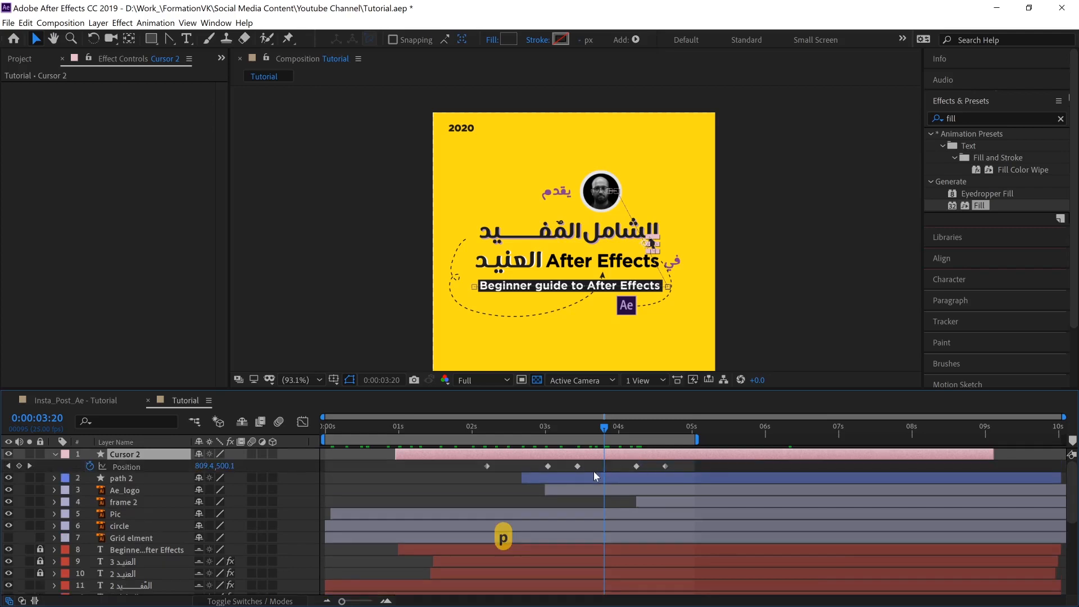
Step: Use the Convert Vertex tool to bend Cursor 2's straight motion path near the portrait into an outward curve
scroll(646, 192, "up", 10)
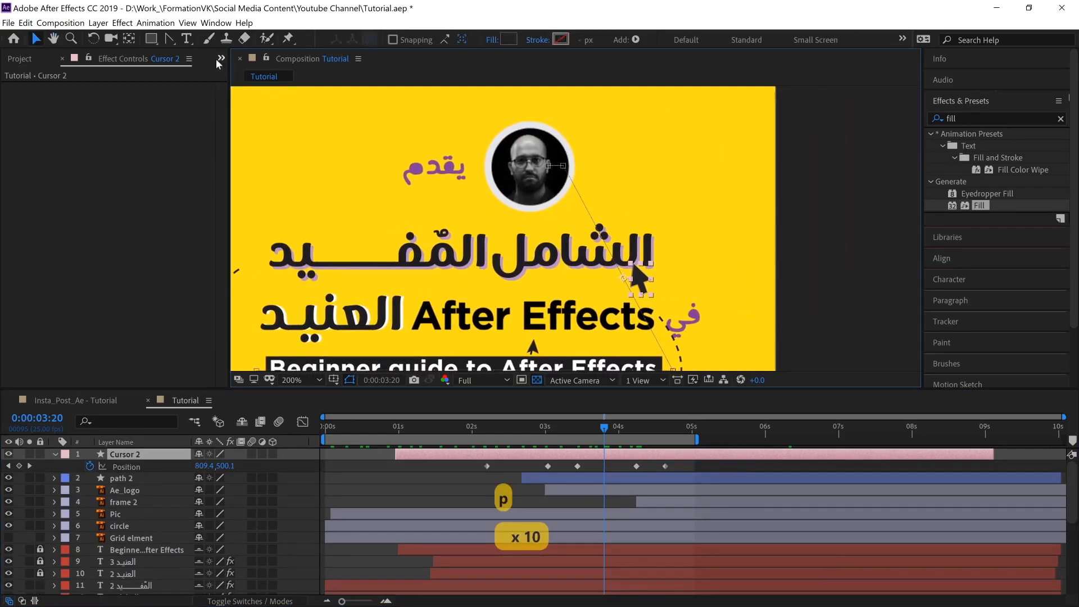
left_click(169, 38)
left_click_drag(173, 42, 231, 85)
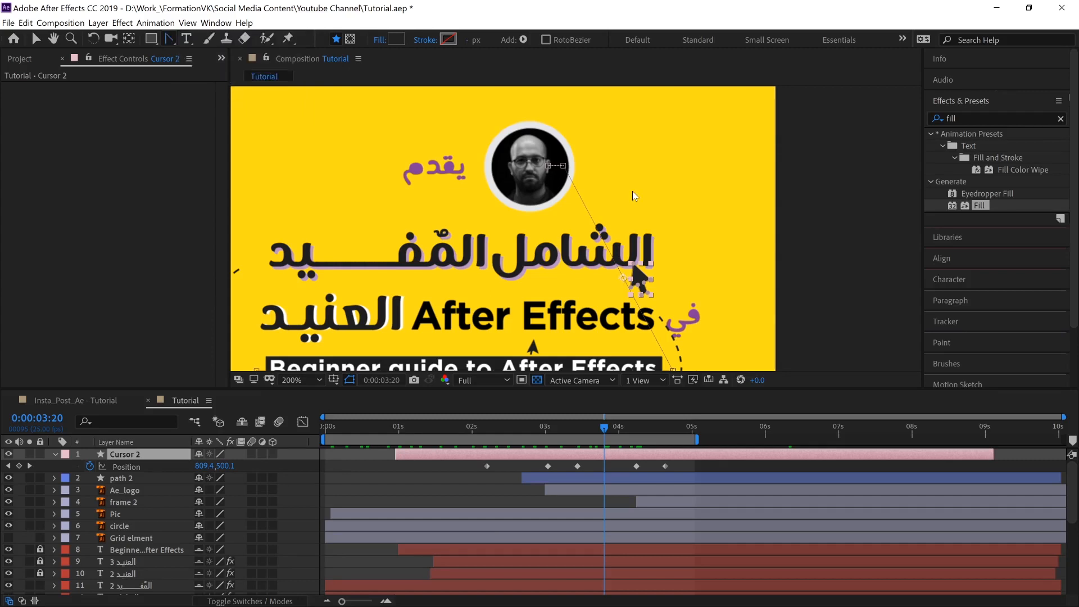
left_click_drag(565, 167, 716, 161)
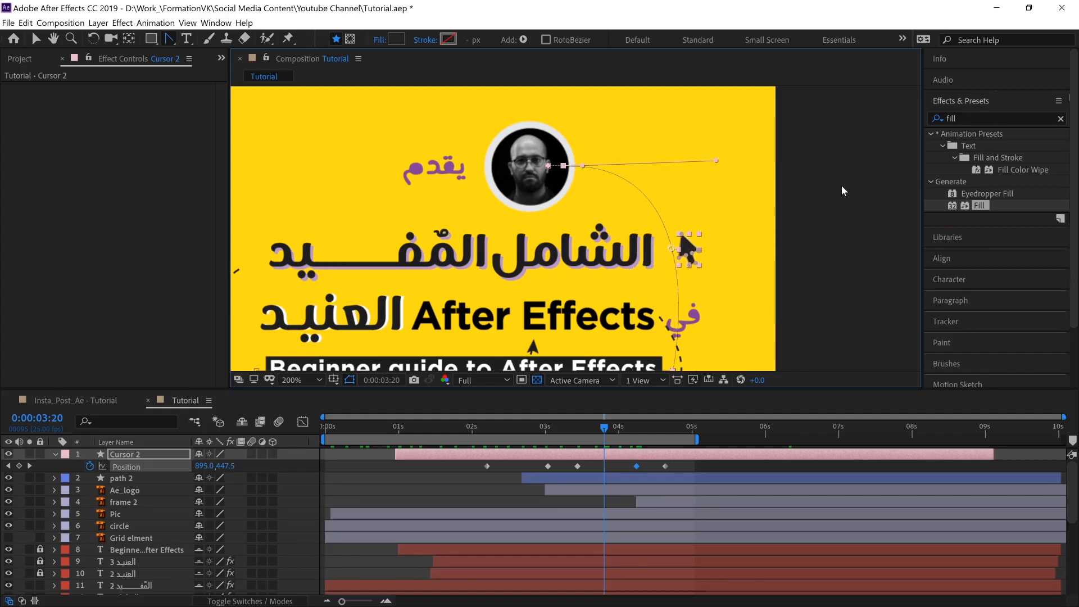
key("comma")
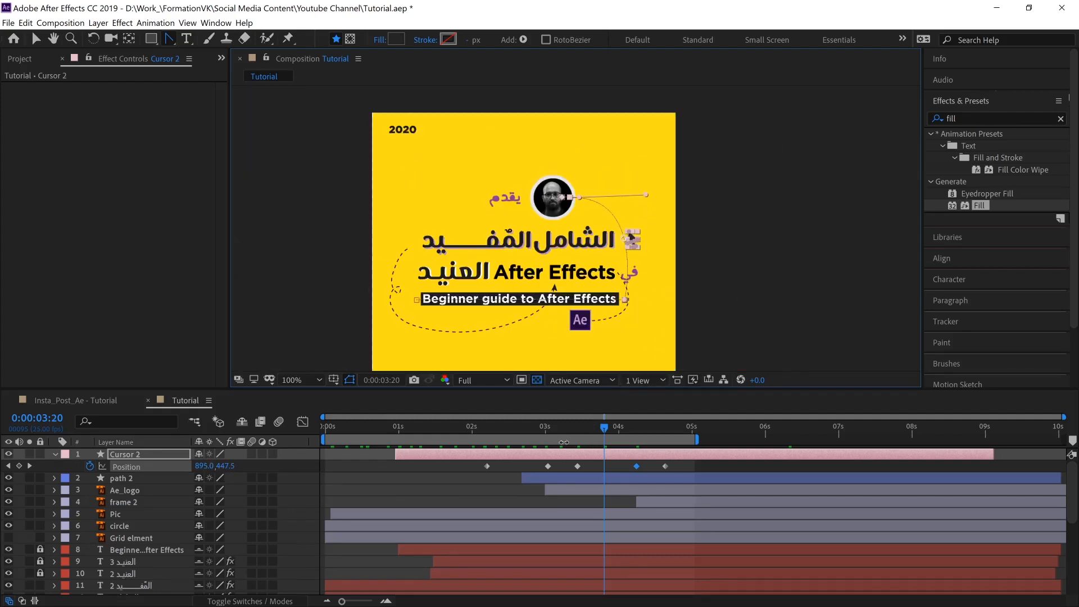
Step: Play the cursor movement from 0:00:03:00, deselect the layer, and scrub the animation through to 0:00:05:01 to check it
left_click(545, 434)
key("space")
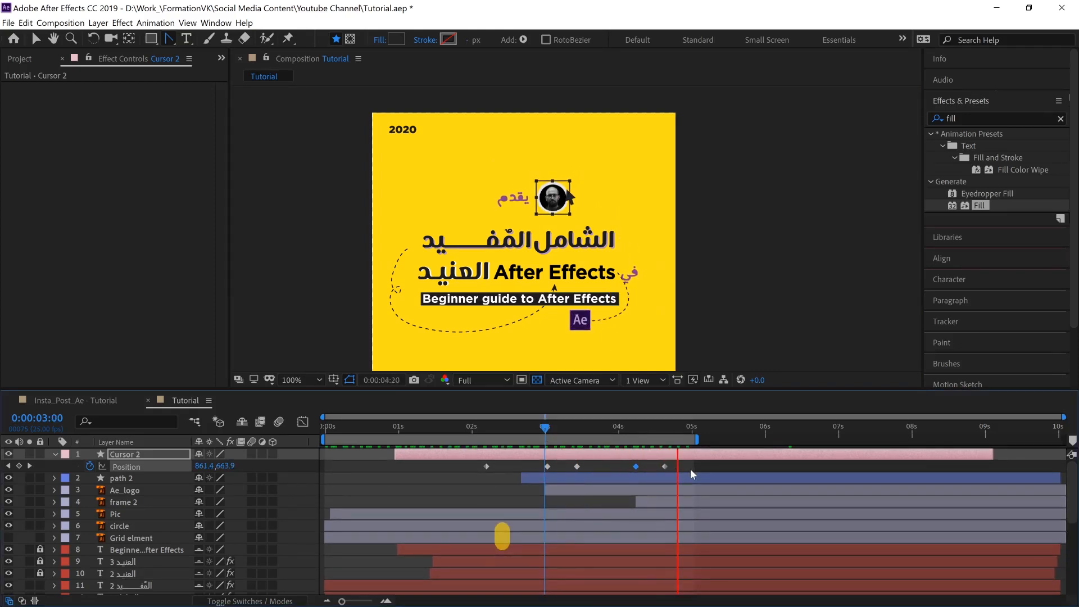
key("space")
key("v")
left_click(737, 272)
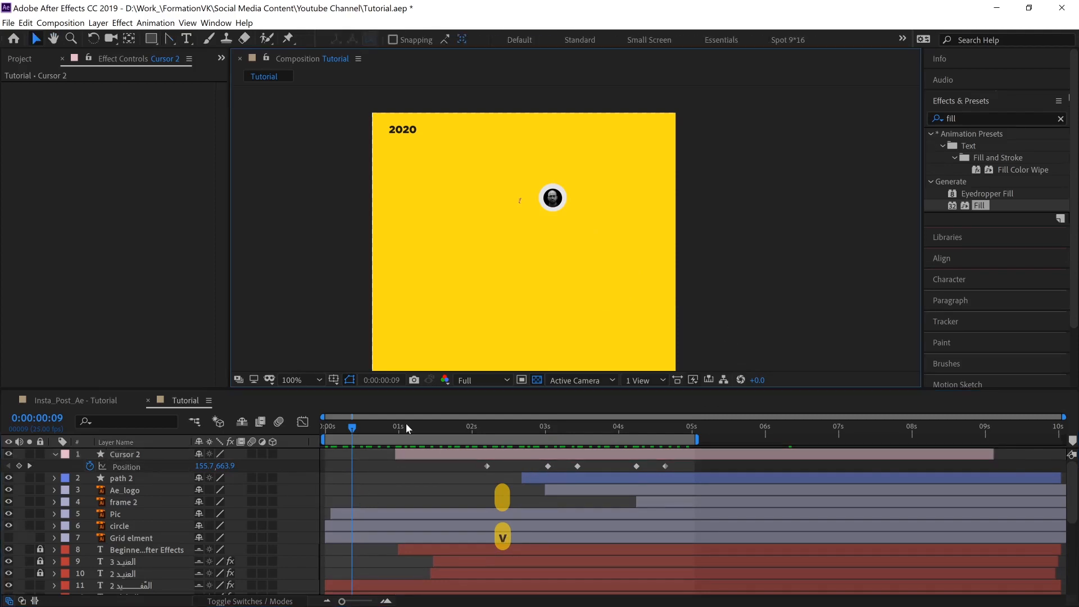
left_click_drag(400, 426, 696, 439)
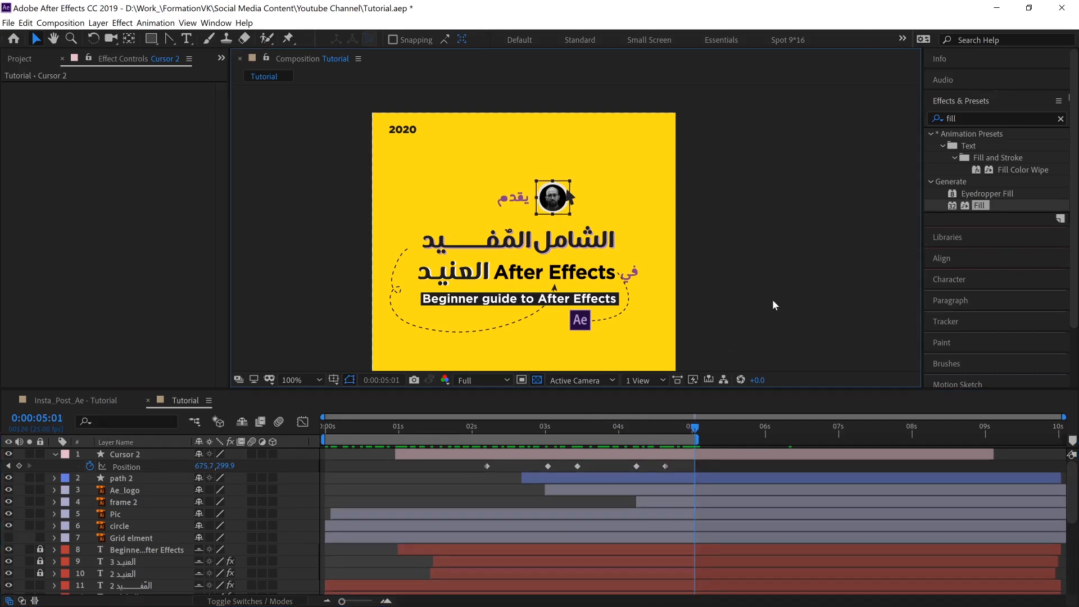
Step: Switch to the Ae Beginner Tutorial 2-1 reference video and play and scrub it from the start to examine the remaining animation details
key("alt+Tab")
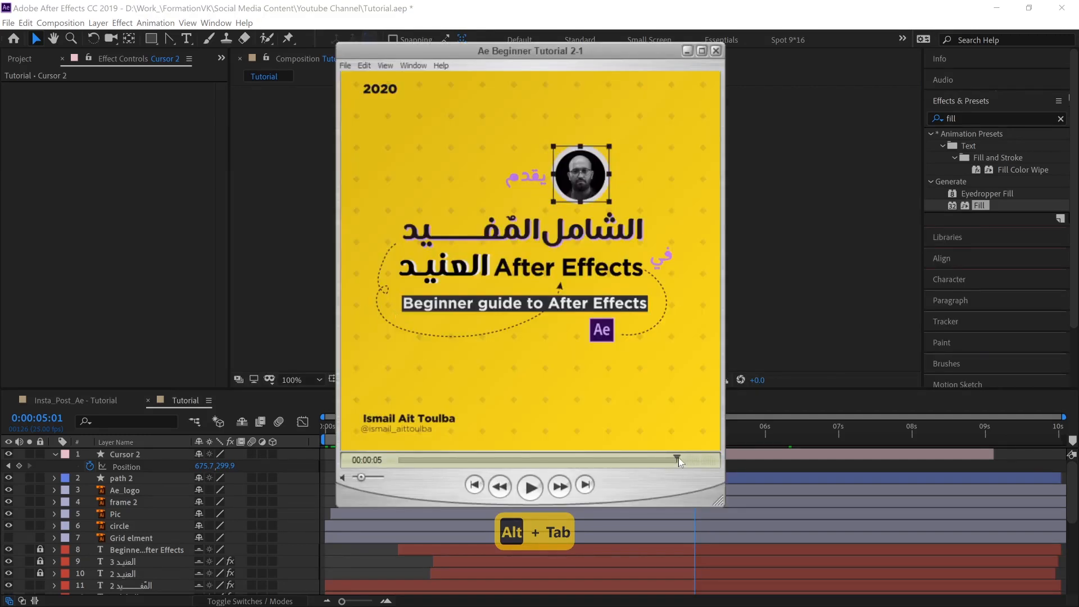
left_click_drag(679, 457, 399, 459)
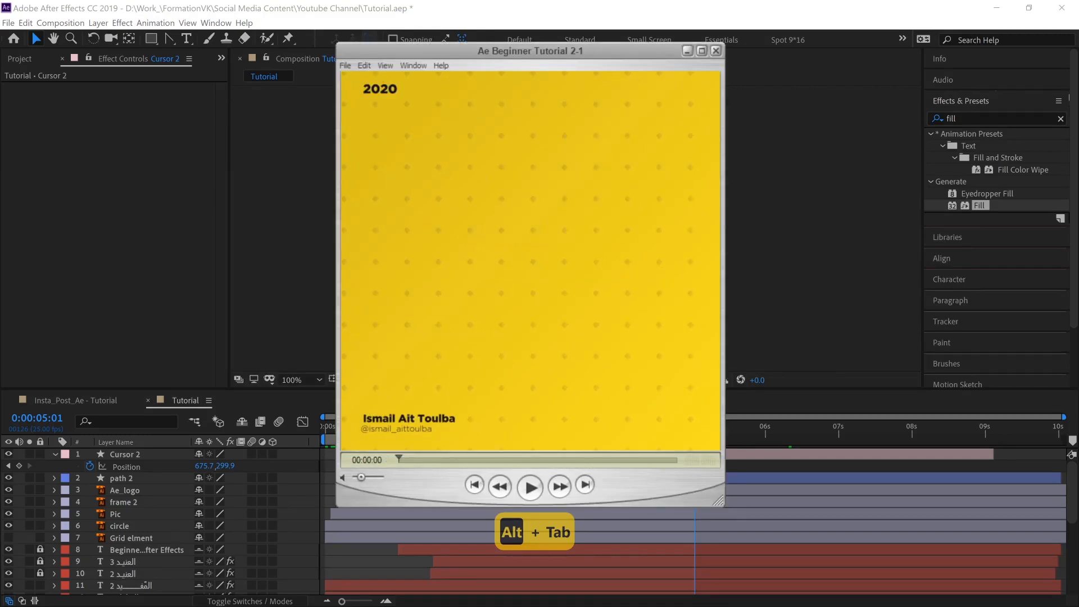
key("space")
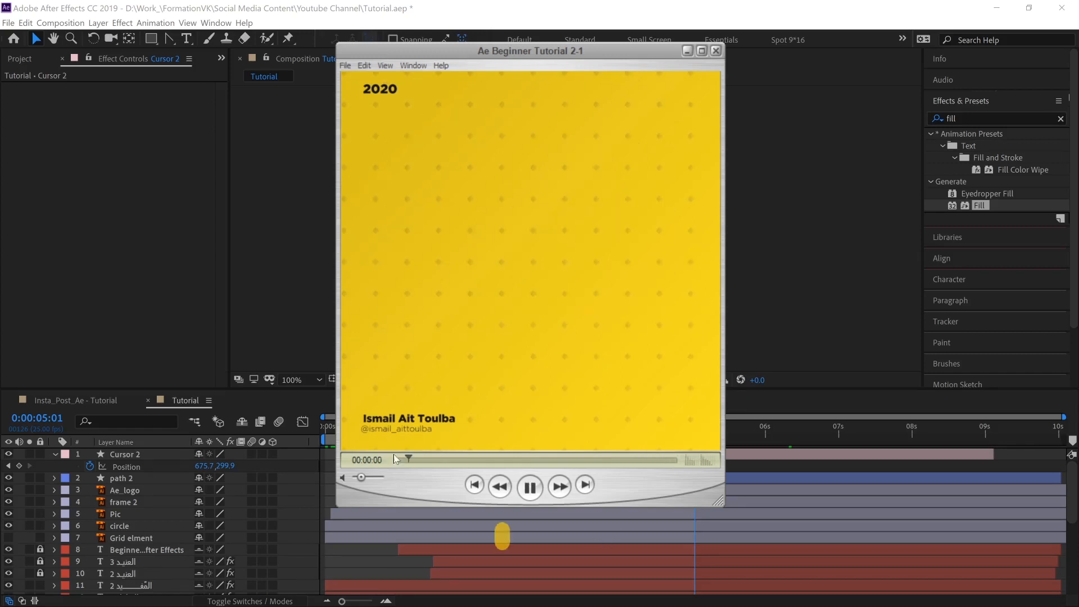
left_click(455, 458)
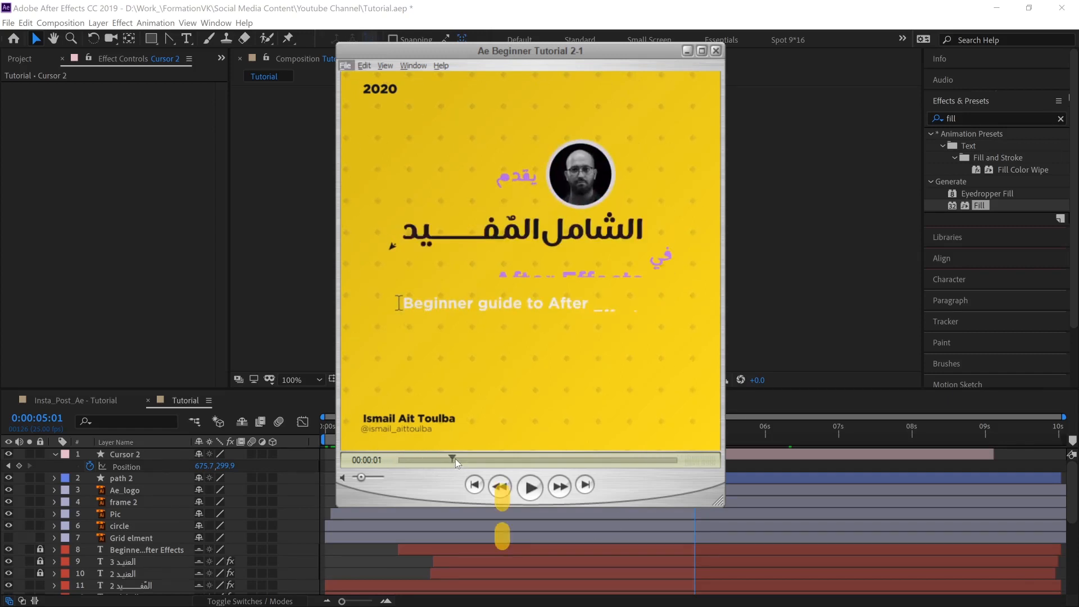
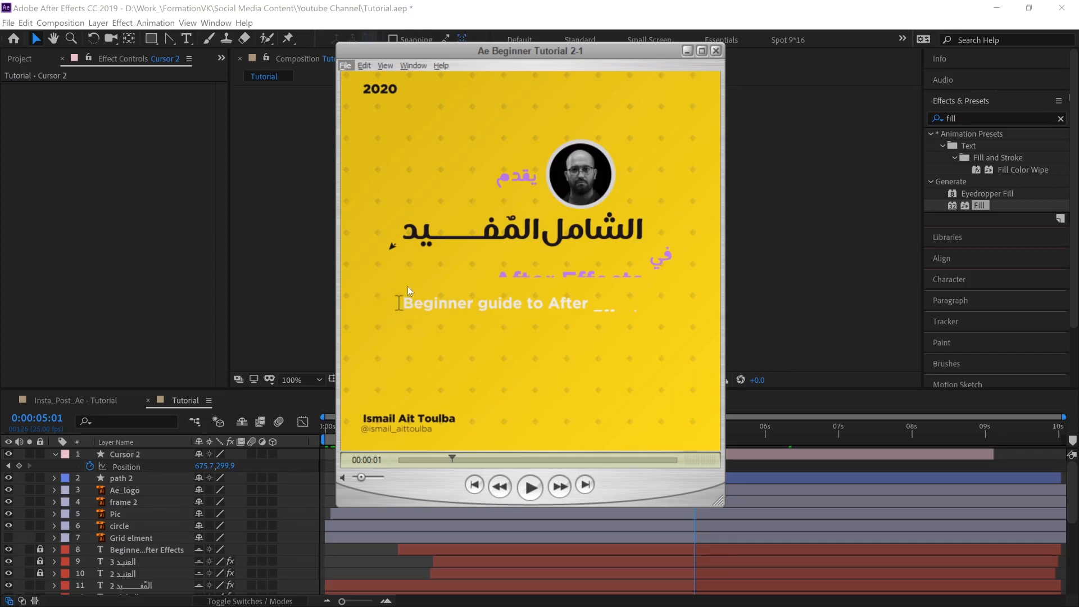
mouse_move(455, 456)
left_mouse_down()
mouse_move(547, 464)
mouse_move(457, 461)
left_mouse_up()
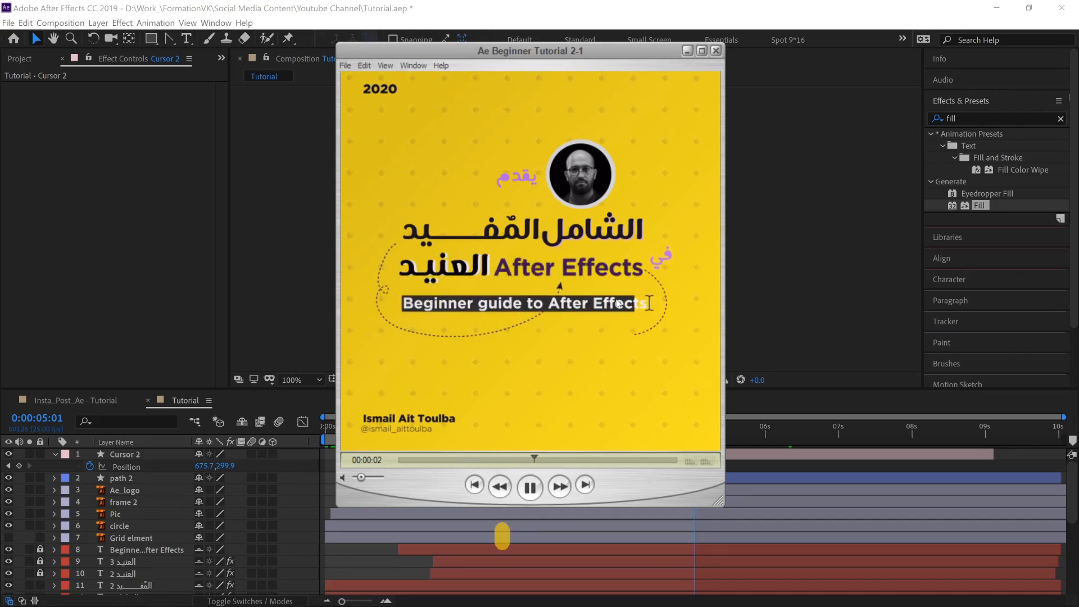
key("space")
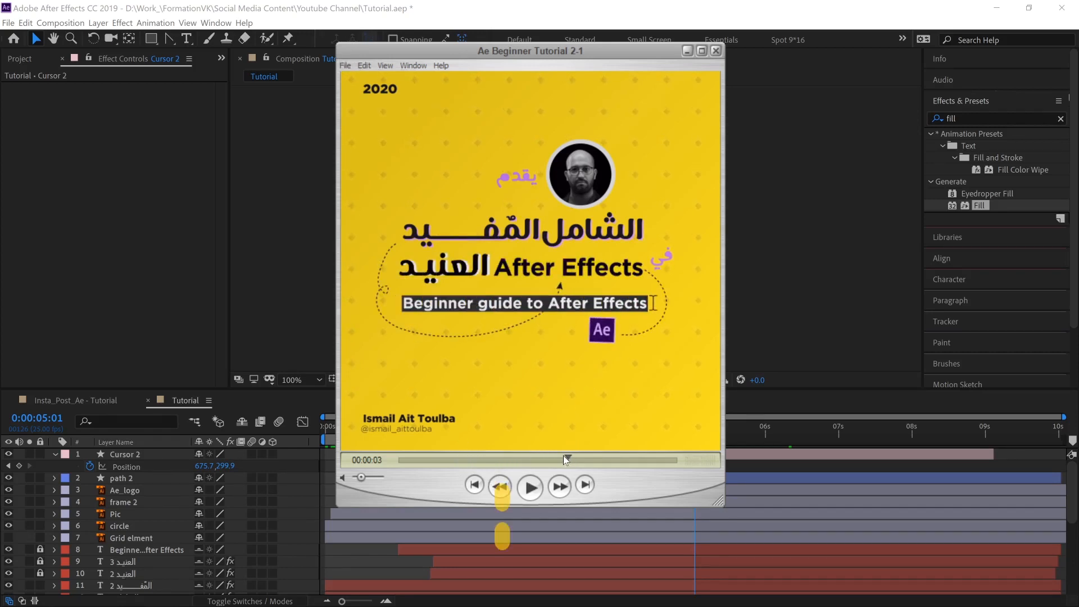
left_click_drag(563, 457, 478, 457)
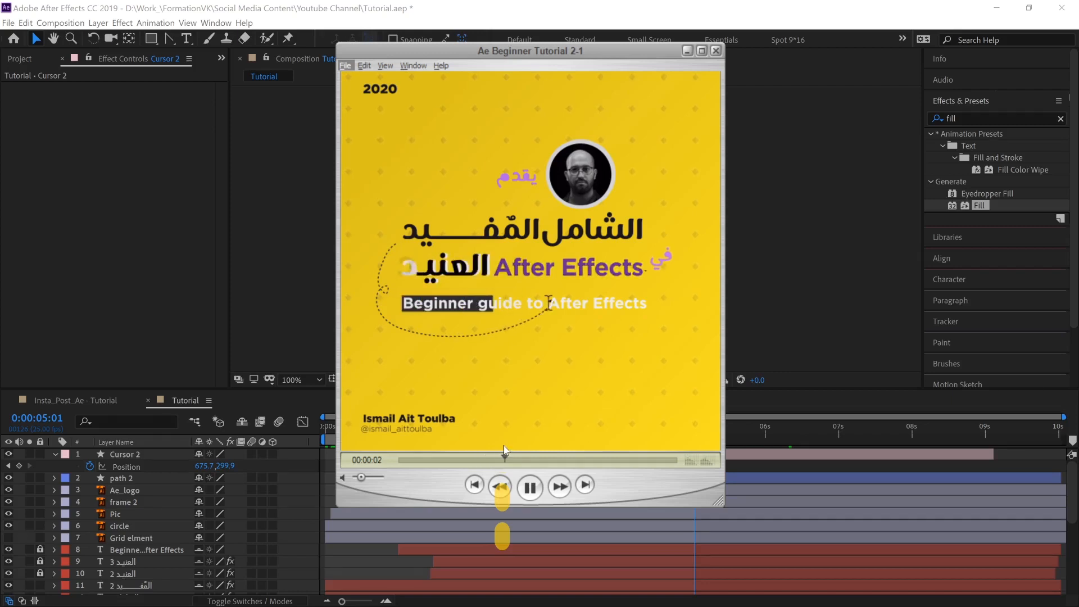
Step: Replay the Ae Beginner Tutorial 2-1 reference video repeatedly to examine the text cursor's easing, then return to the After Effects composition
key("space")
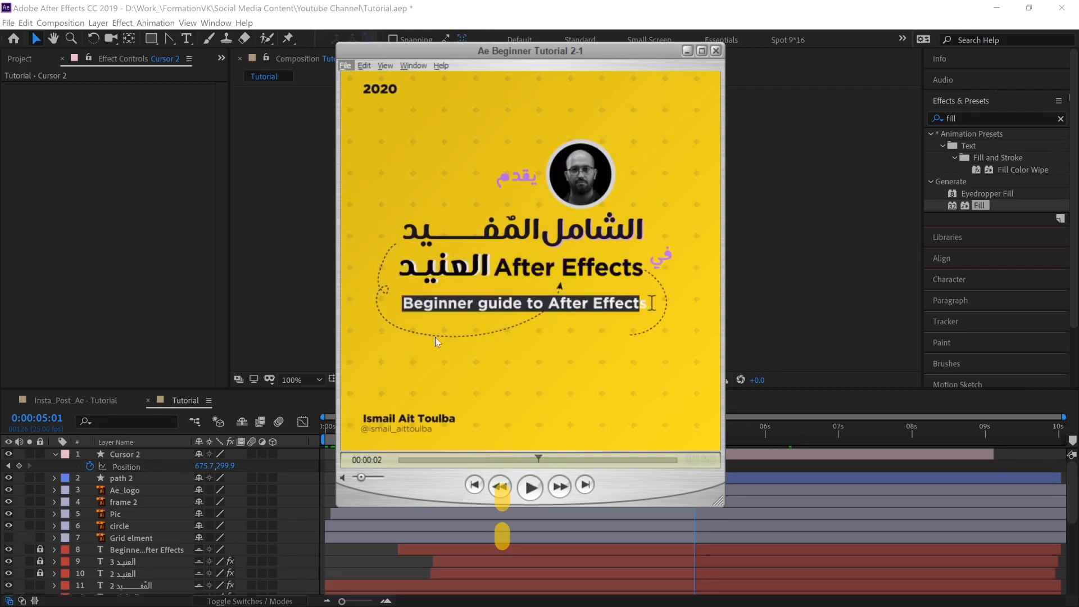
left_click_drag(535, 460, 460, 460)
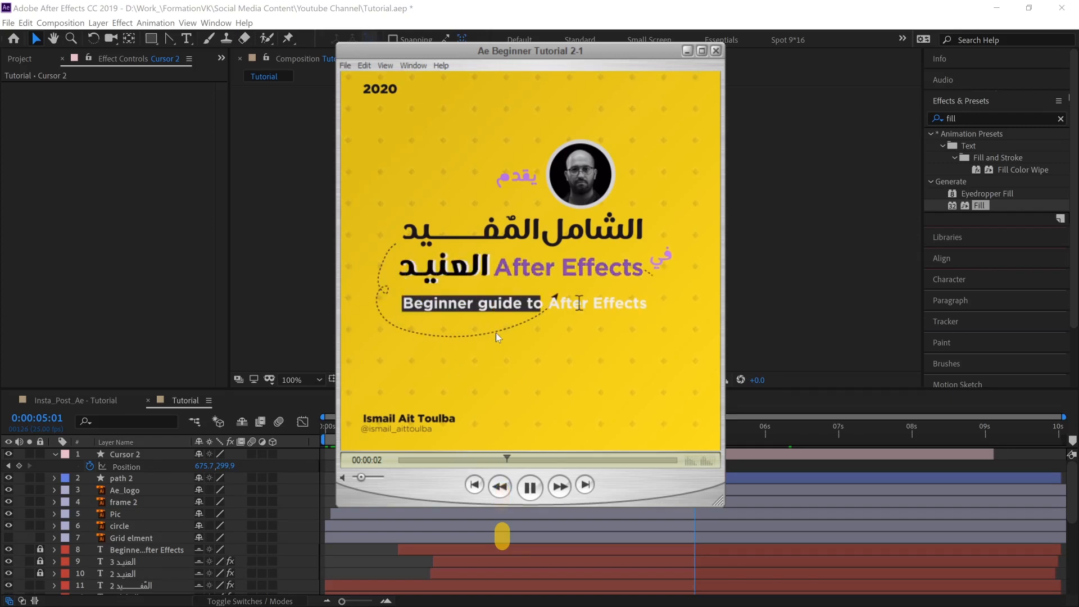
key("space")
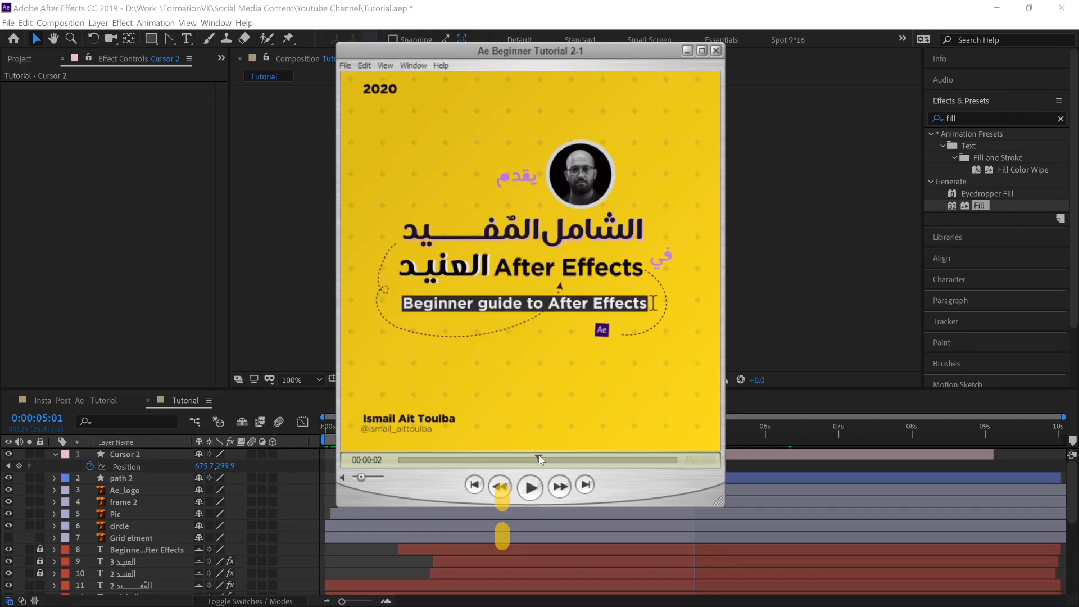
left_click_drag(539, 460, 416, 454)
key("space")
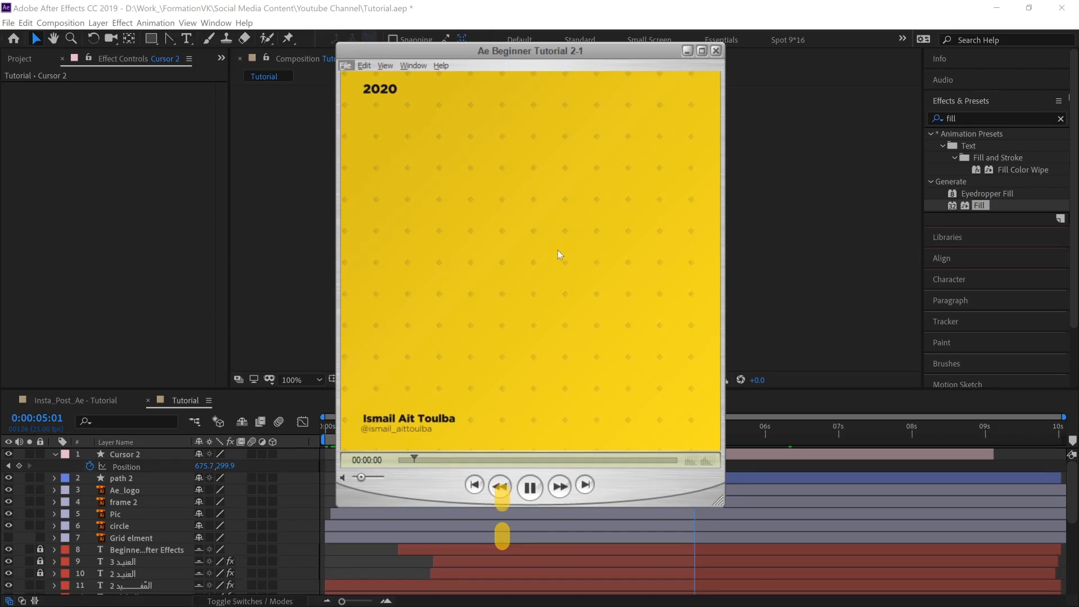
key("space")
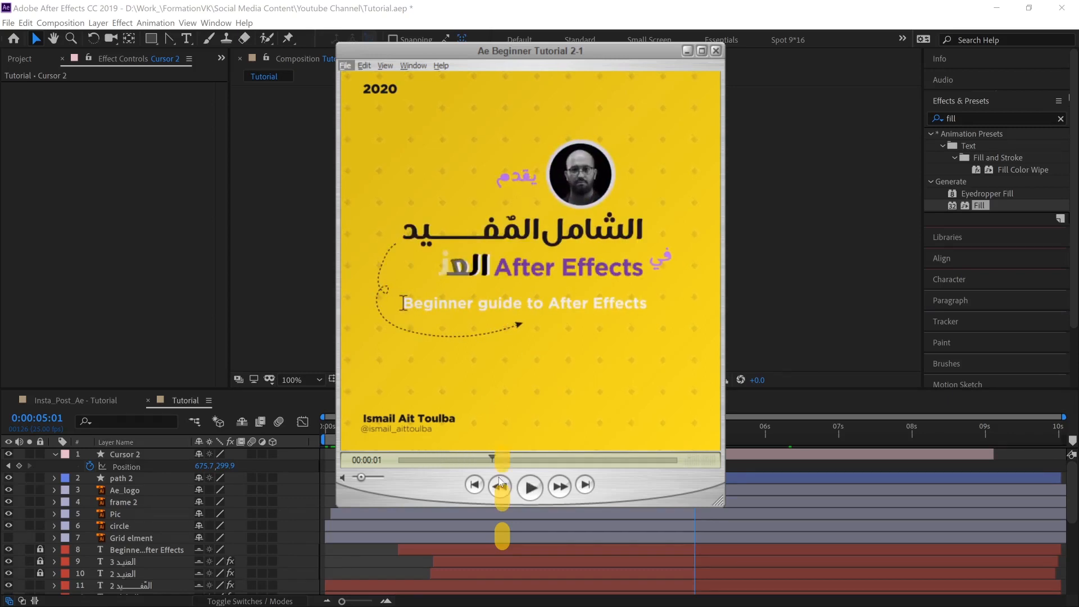
left_click_drag(478, 453, 408, 449)
key("space")
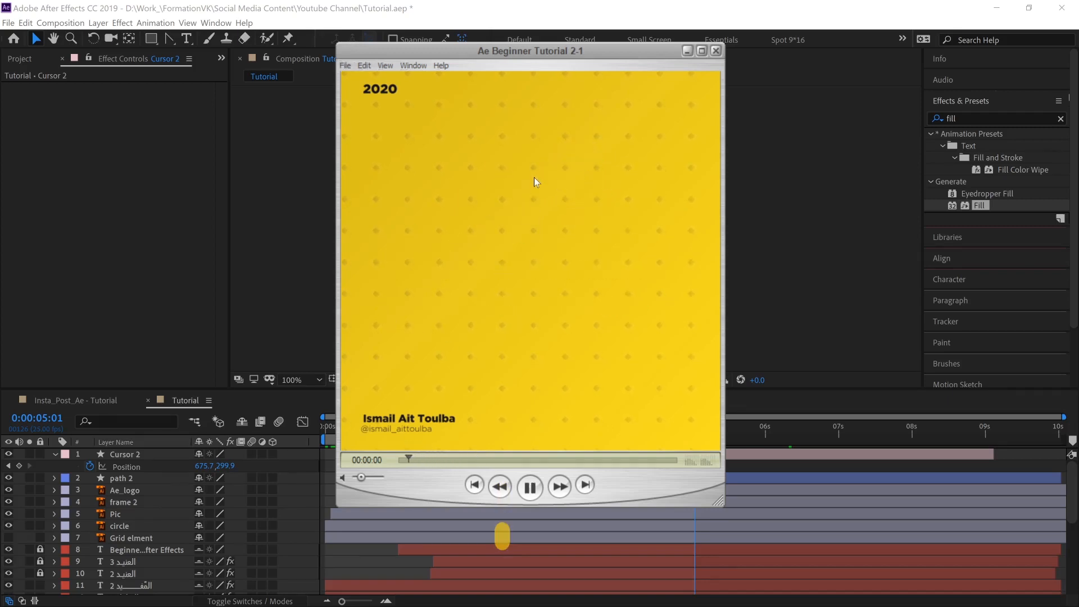
key("space")
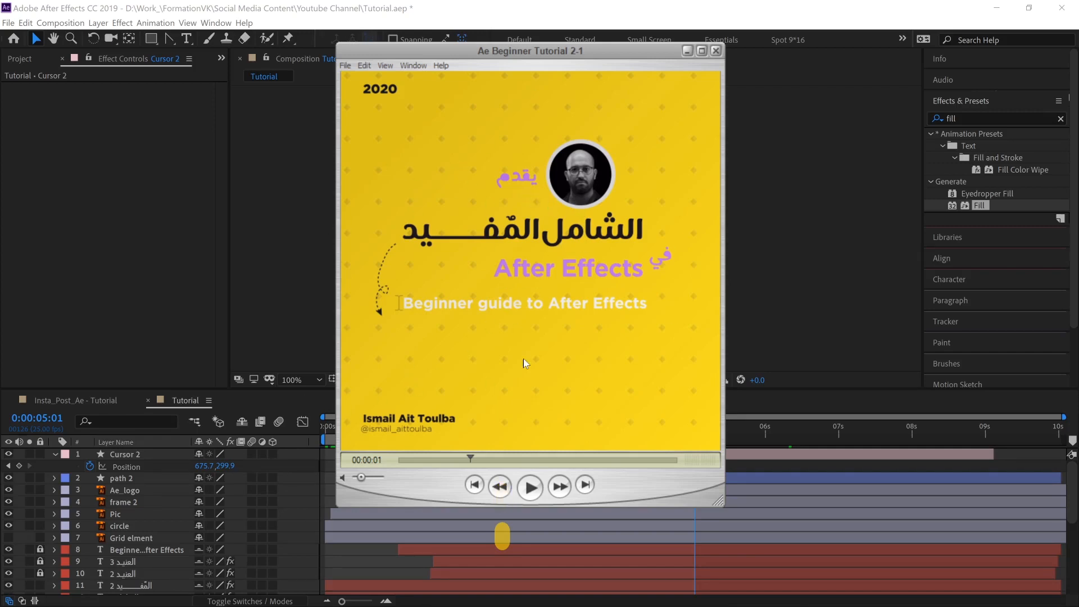
left_click(688, 51)
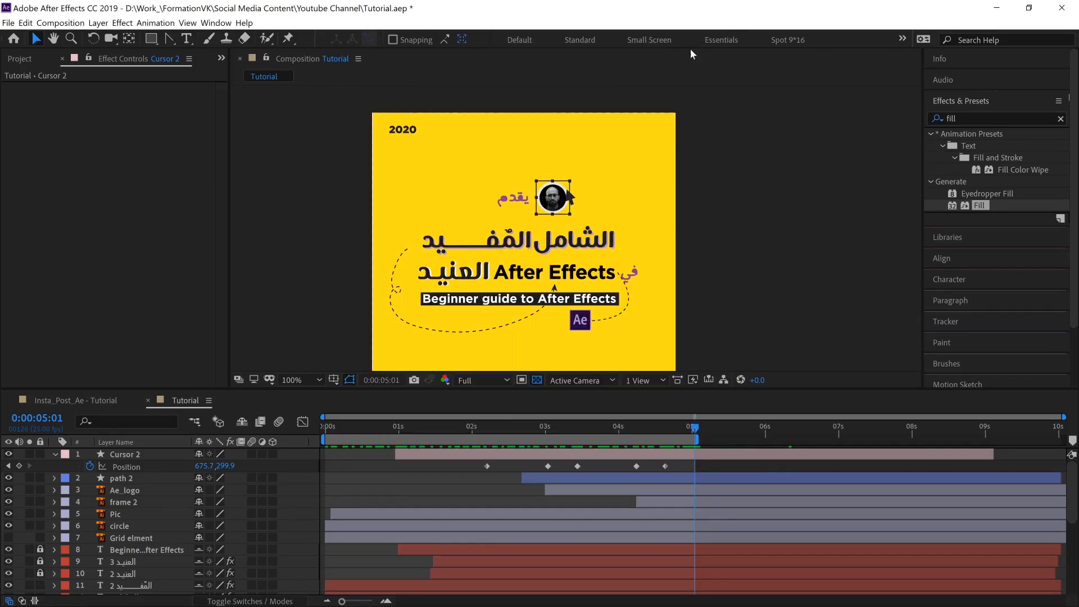
Step: Scrub the composition to 0:00:02:21 and show only the Position keyframes of the Cursor 2 layer
scroll(739, 221, "down", 18)
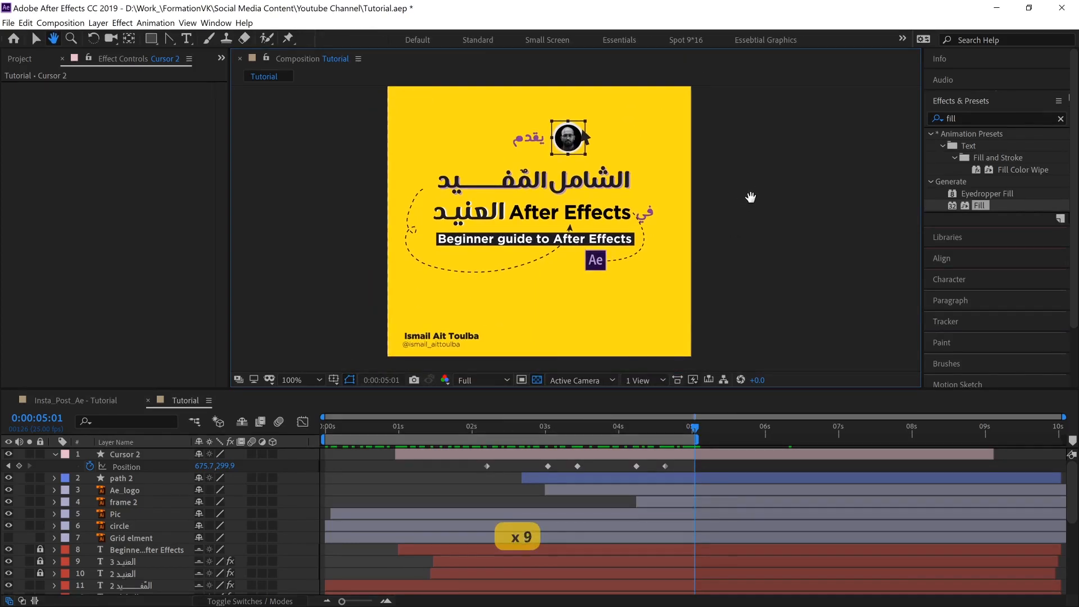
scroll(741, 234, "up", 4)
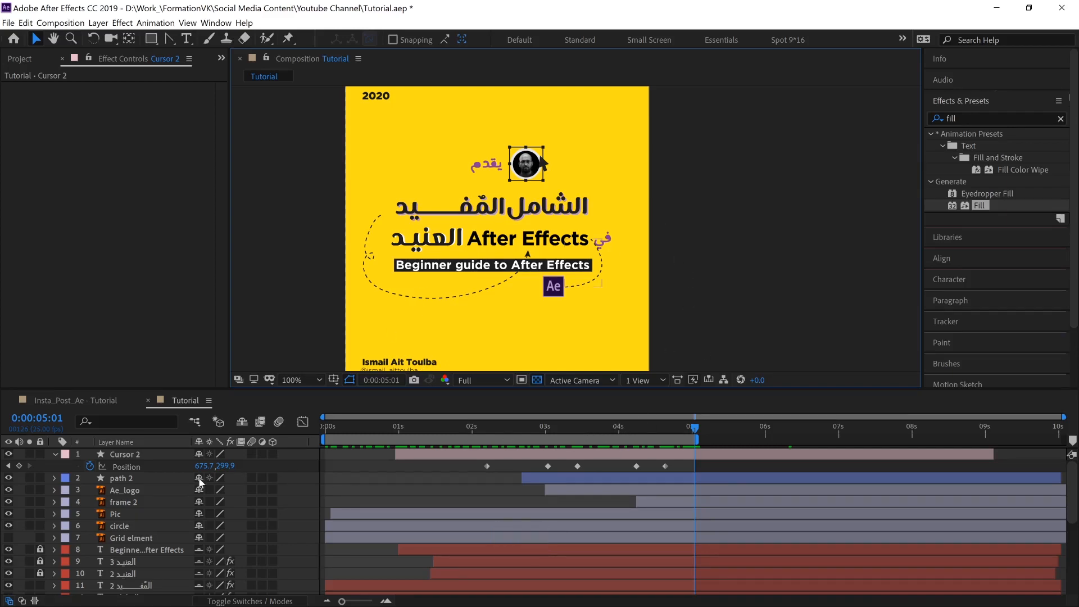
left_click(55, 454)
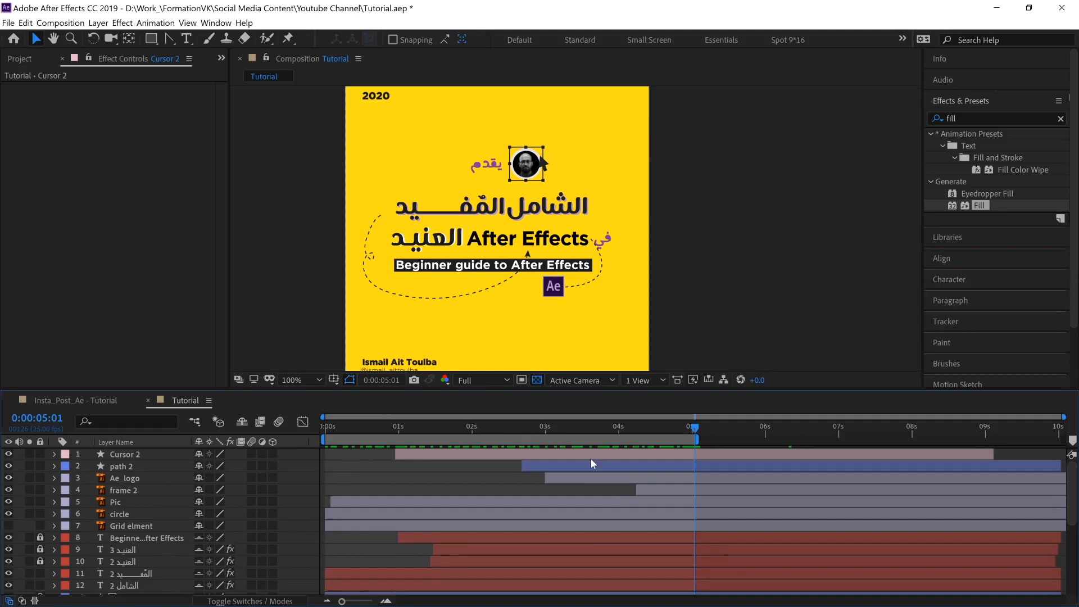
left_click(125, 456)
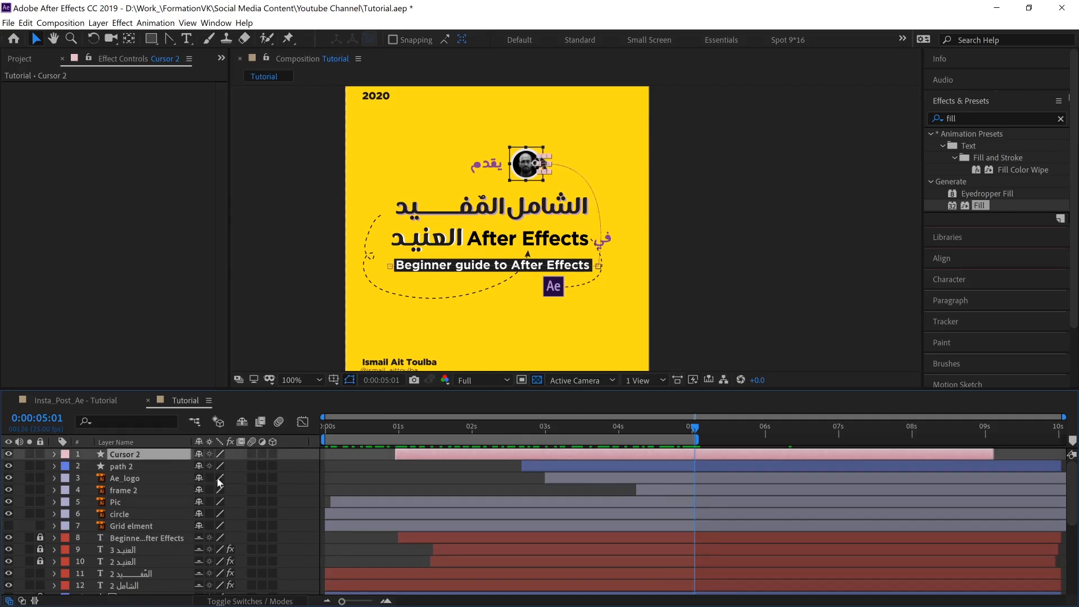
key("u")
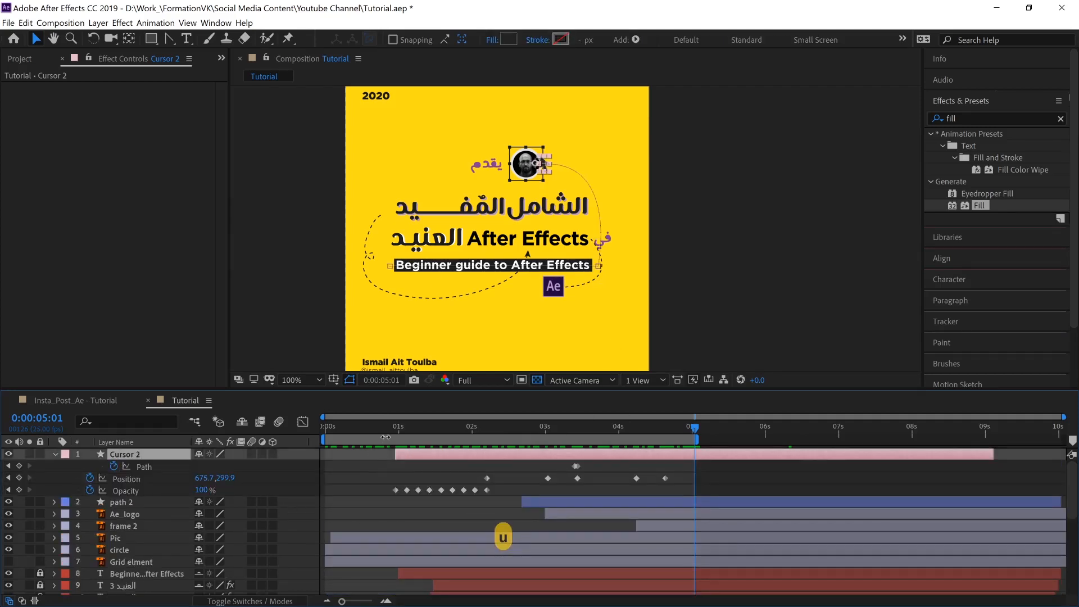
left_click(55, 454)
left_click_drag(465, 432, 531, 433)
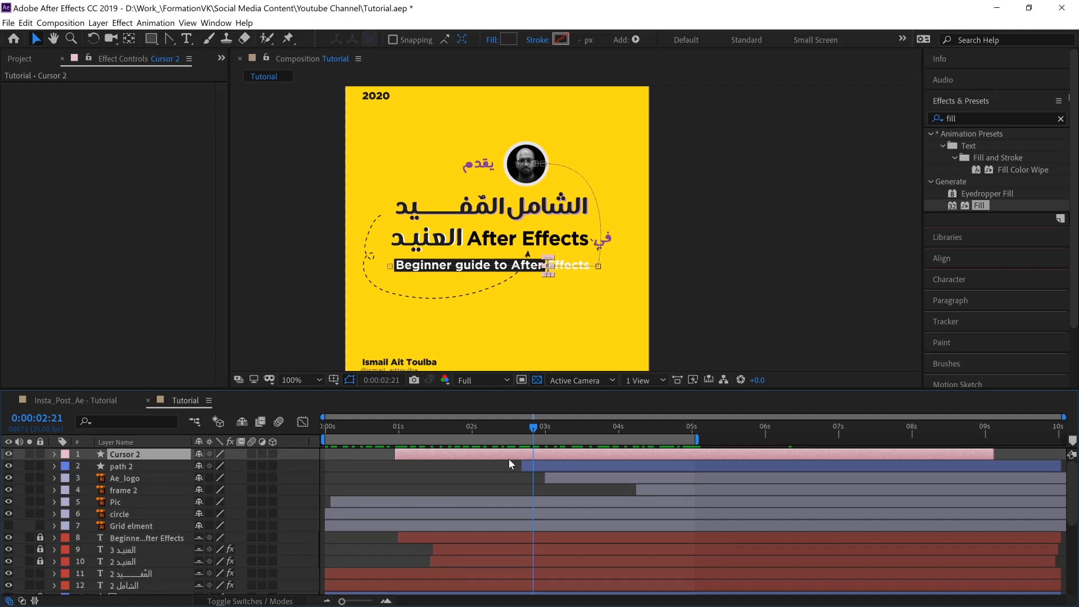
key("p")
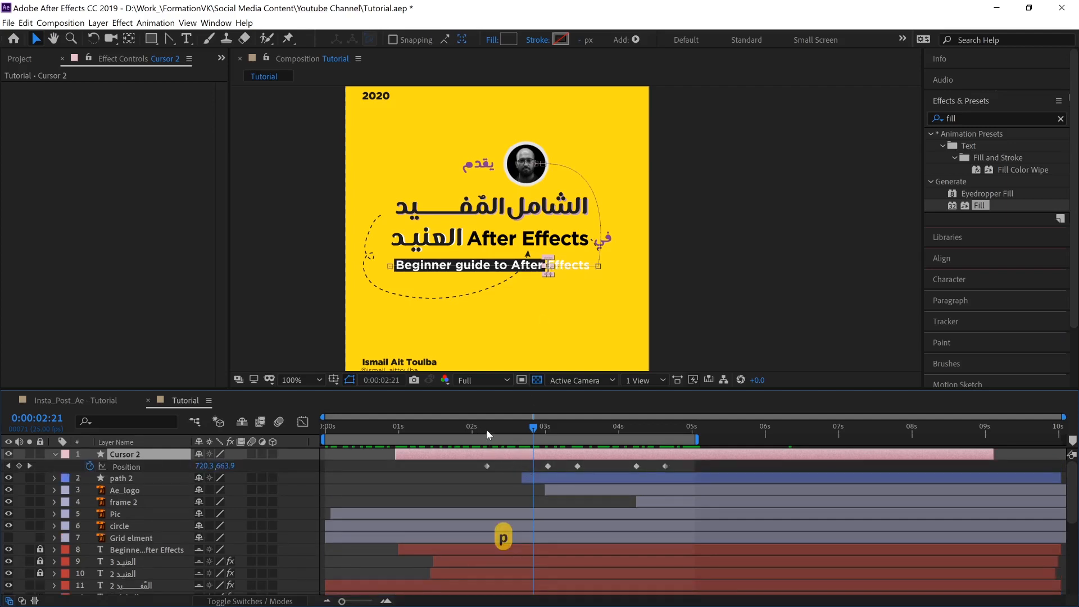
Step: Examine the speed graph of Cursor 2's first two Position keyframes, with the time at 0:00:03:00, and return to the layer bars
mouse_move(487, 433)
left_mouse_down()
mouse_move(556, 430)
mouse_move(546, 427)
mouse_move(541, 467)
mouse_move(466, 474)
left_mouse_up()
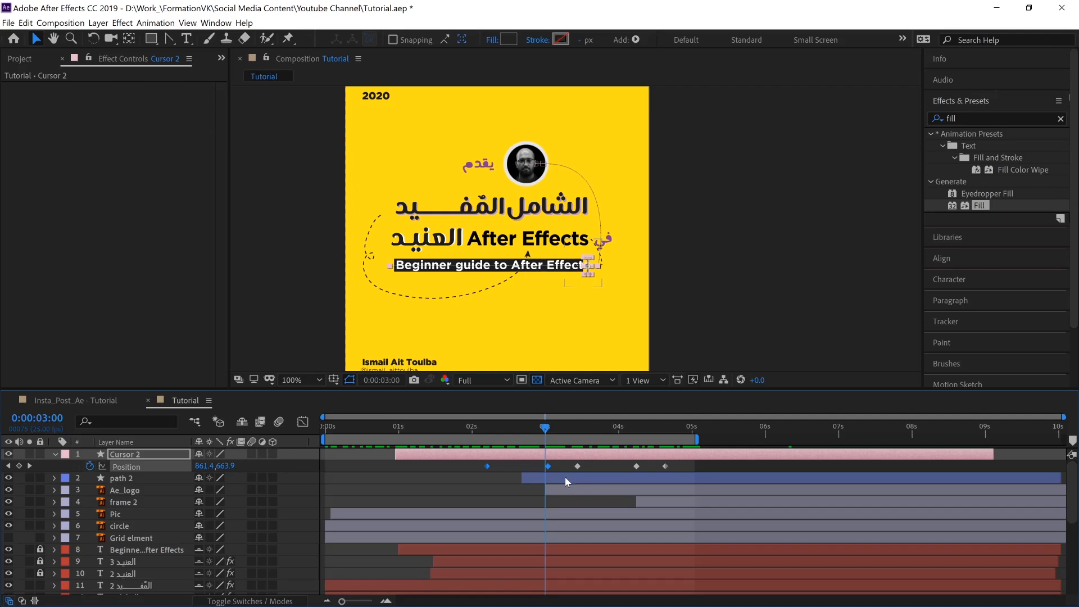
left_click_drag(557, 464, 443, 478)
left_click(302, 421)
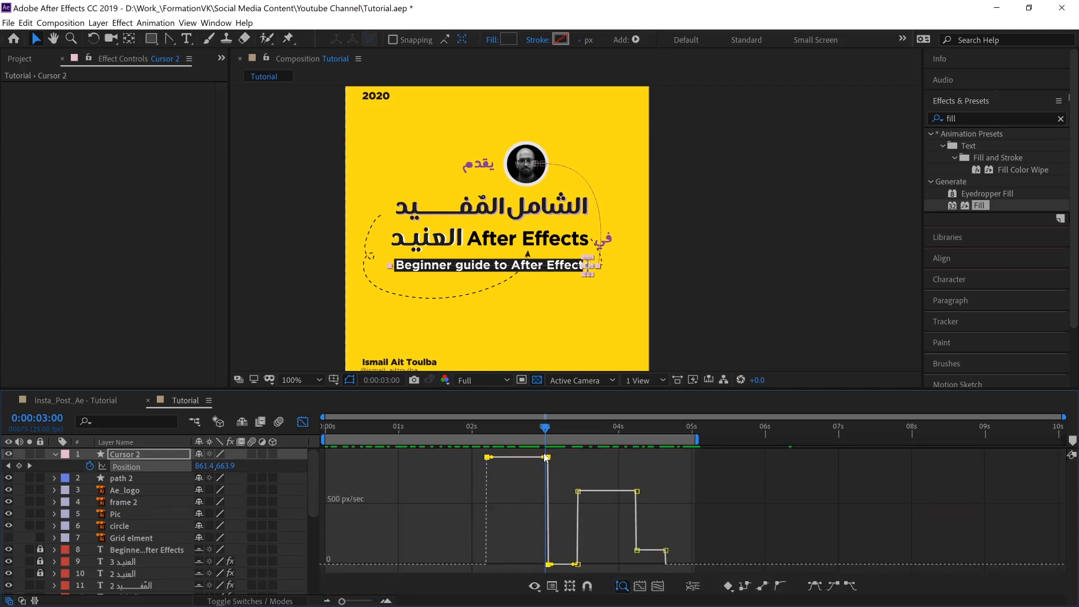
left_click_drag(559, 456, 473, 465)
key("shift+F3")
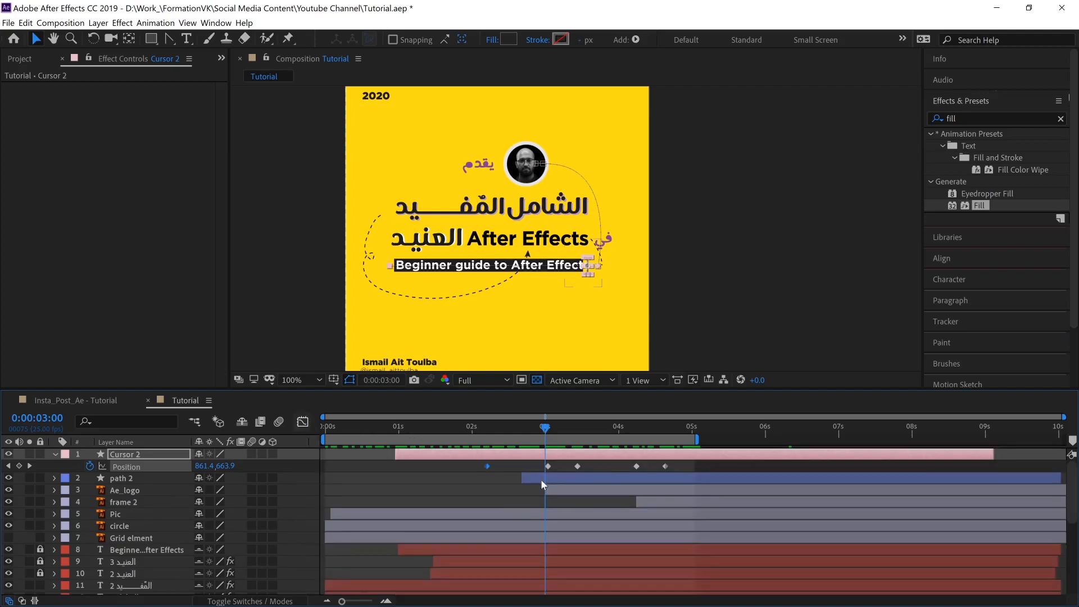
Step: Apply Easy Ease to Cursor 2's first two Position keyframes and display their speed graph
right_click(487, 466)
mouse_move(595, 460)
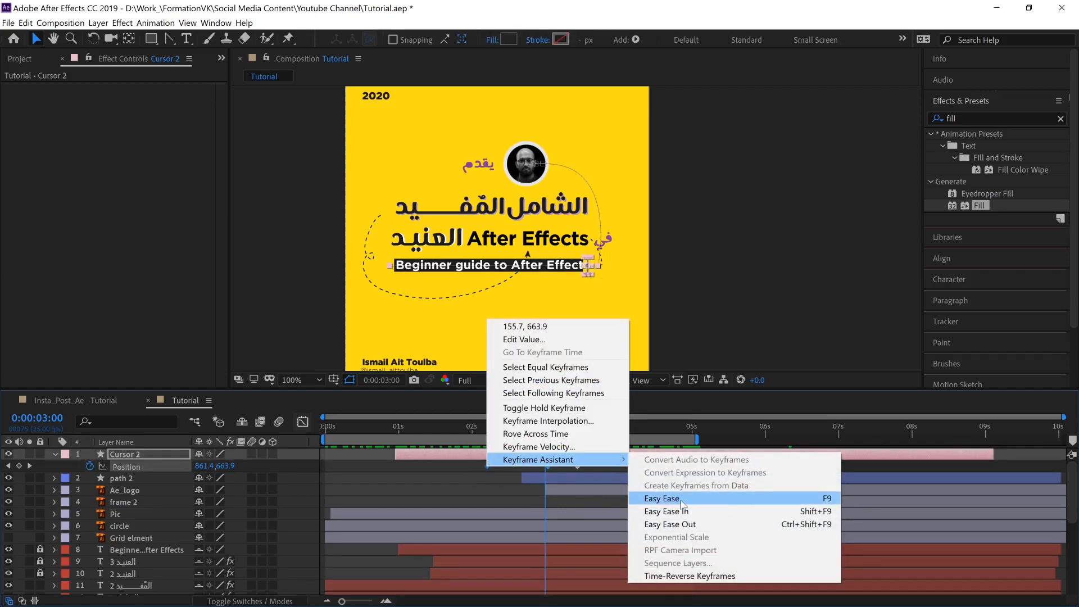
left_click(652, 500)
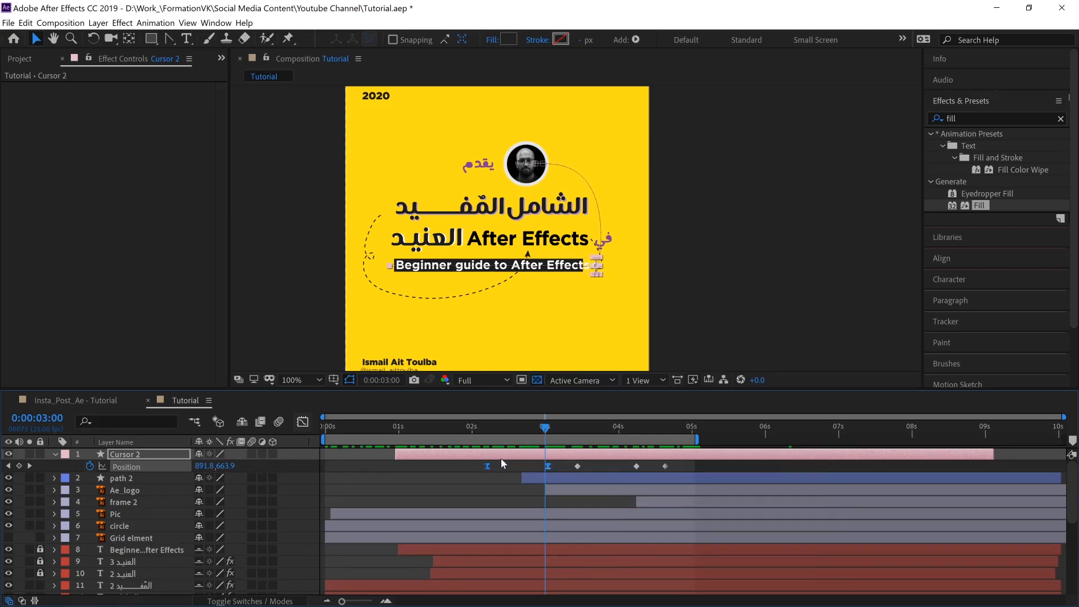
left_click(303, 422)
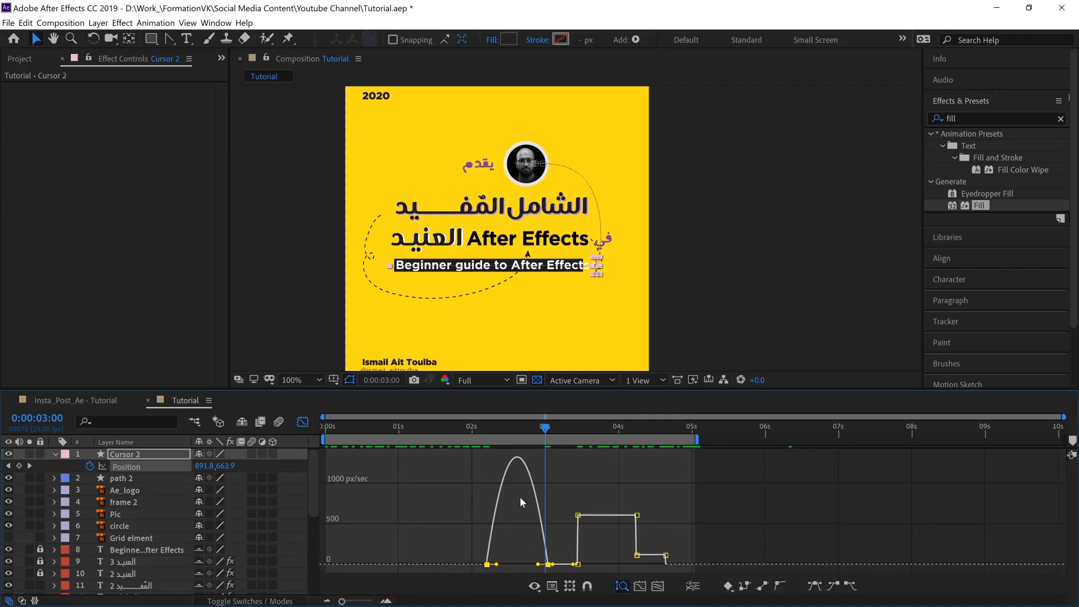
Step: Solo the Cursor 2 layer and play its eased movement from 0:00:02:05 and again from 0:00:02:02, returning to the layer bars
left_click(30, 453)
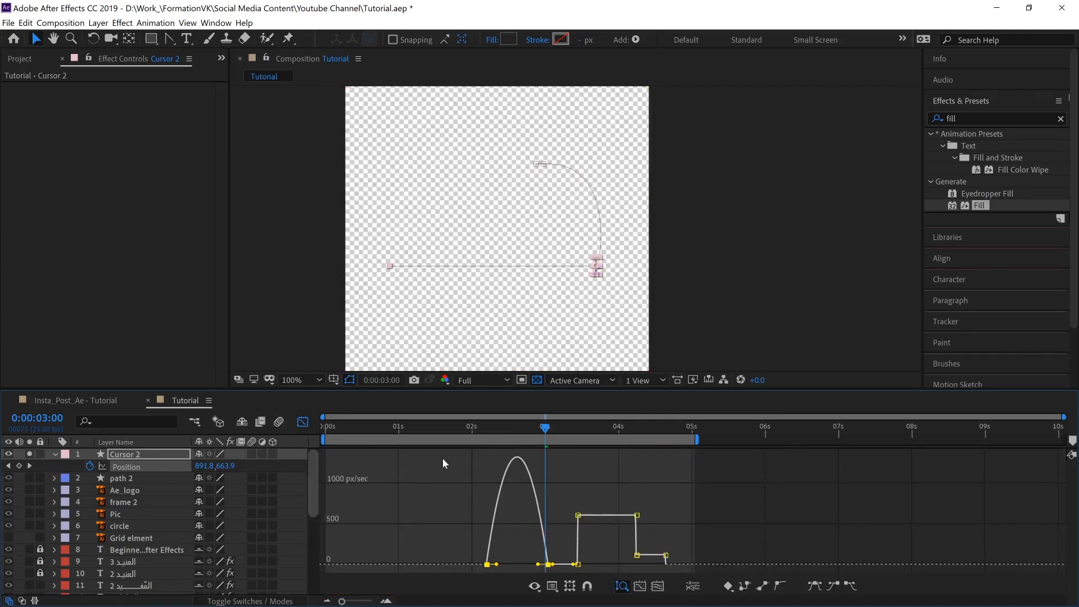
left_click(488, 427)
left_click(750, 303)
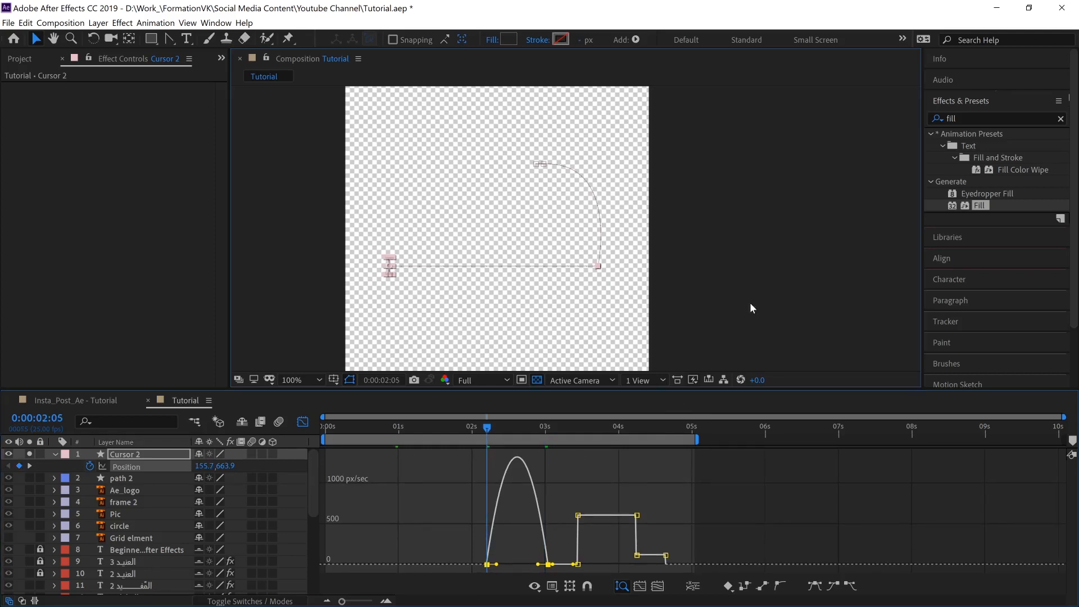
key("space")
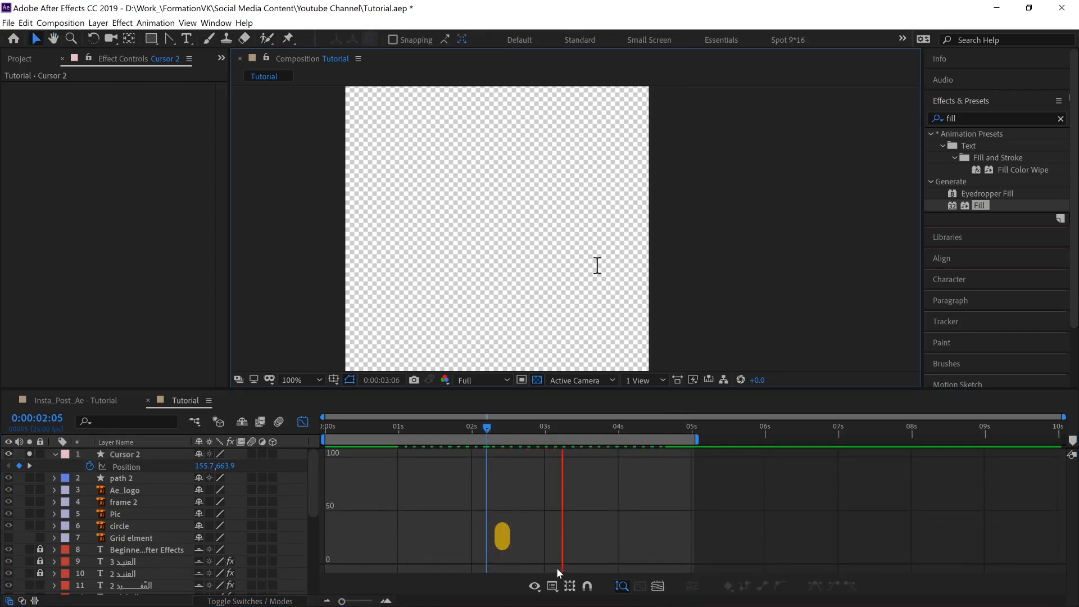
key("space")
key("shift+F3")
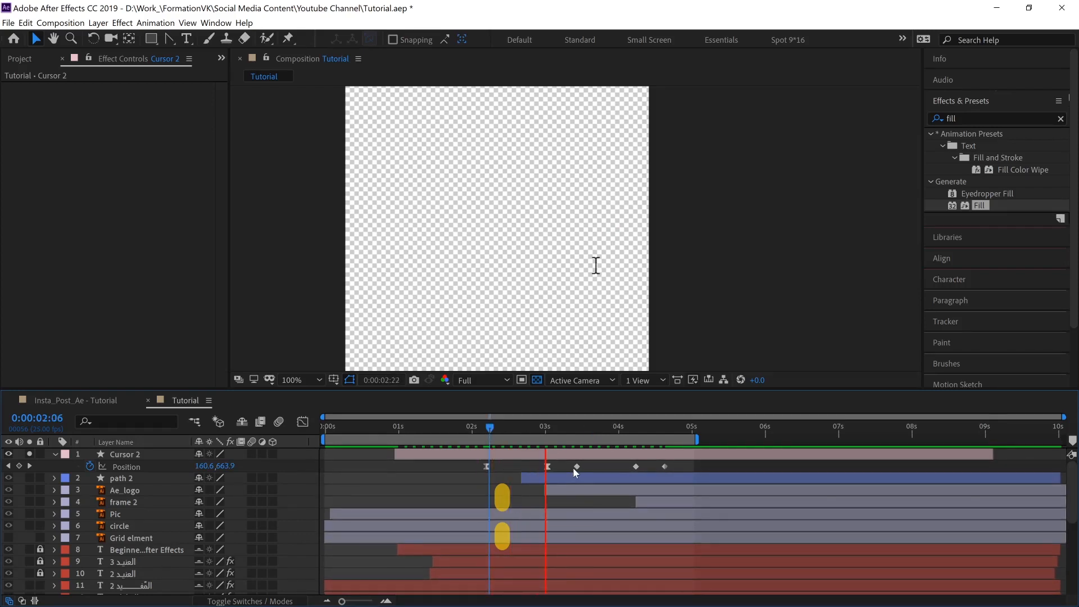
key("space")
left_click(478, 428)
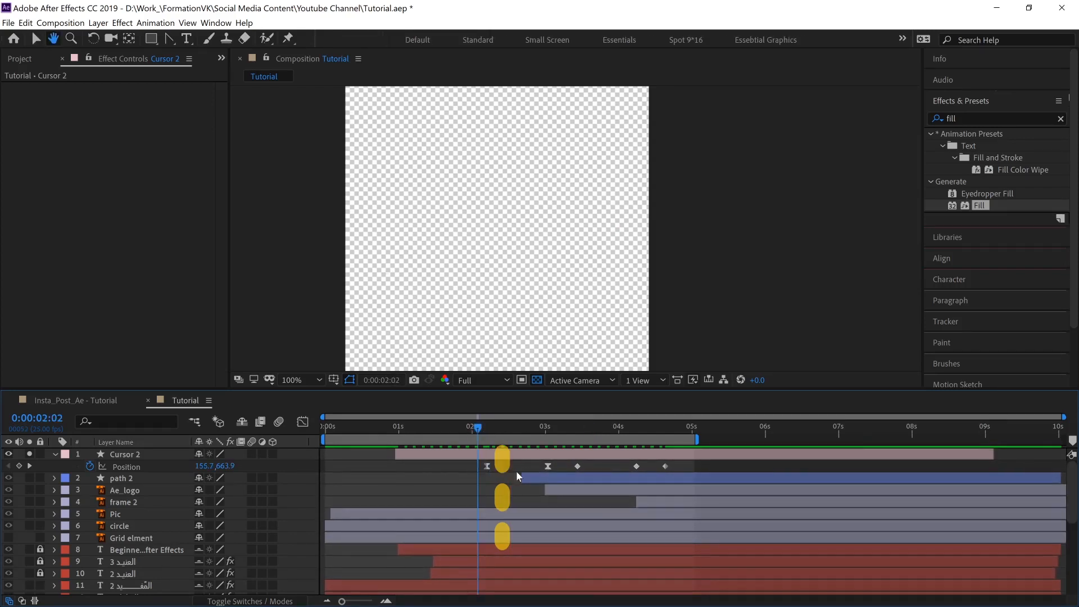
key("space")
key("space")
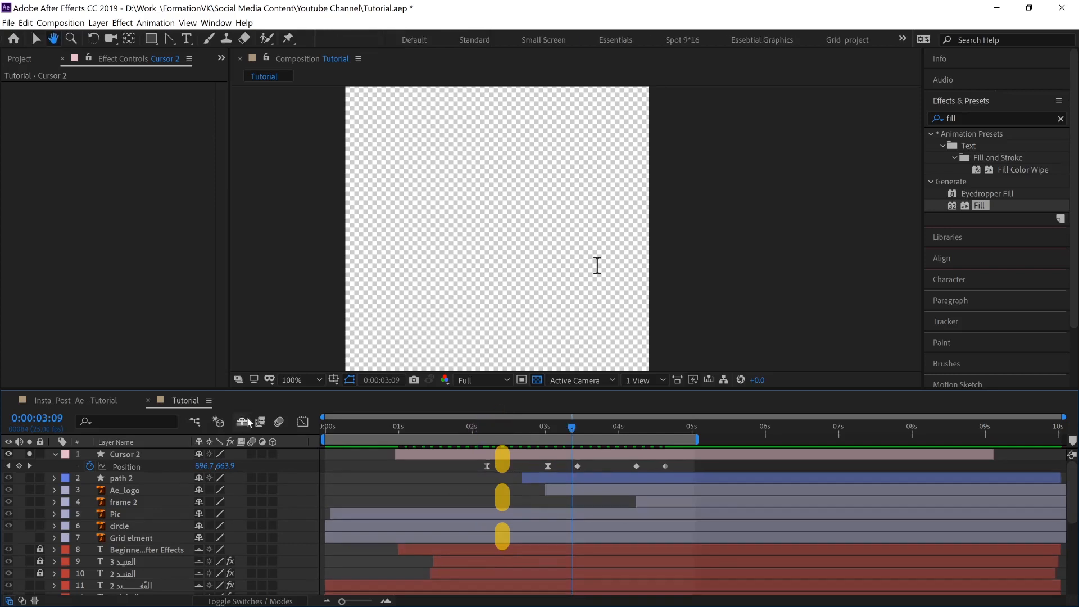
Step: Unsolo the Cursor 2 layer and play the full composition from 0:00:01:24 to check the cursor against the text highlight
left_click(30, 454)
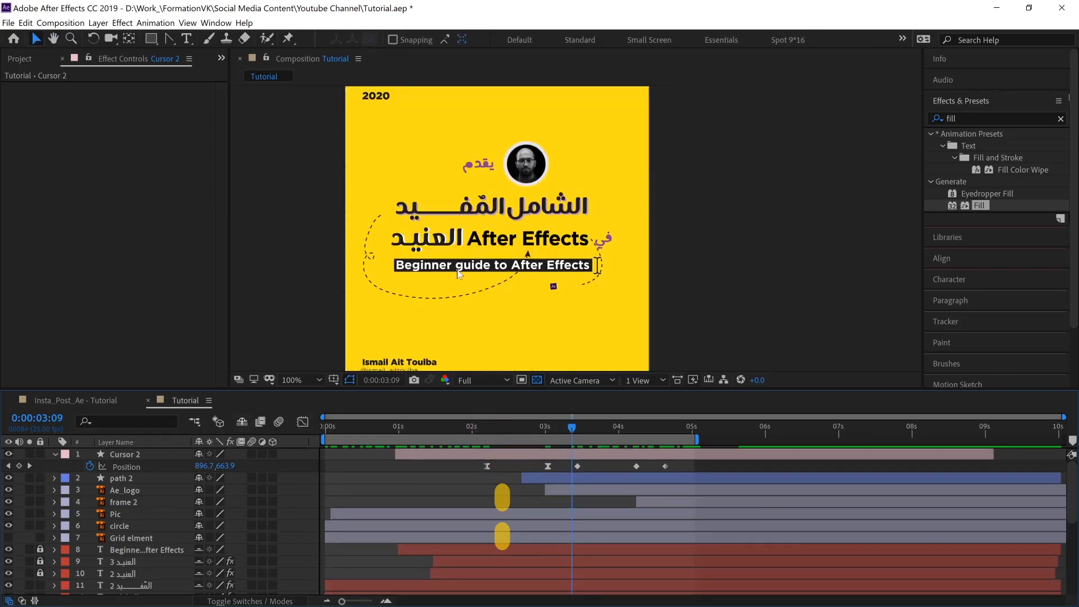
left_click(471, 428)
key("space")
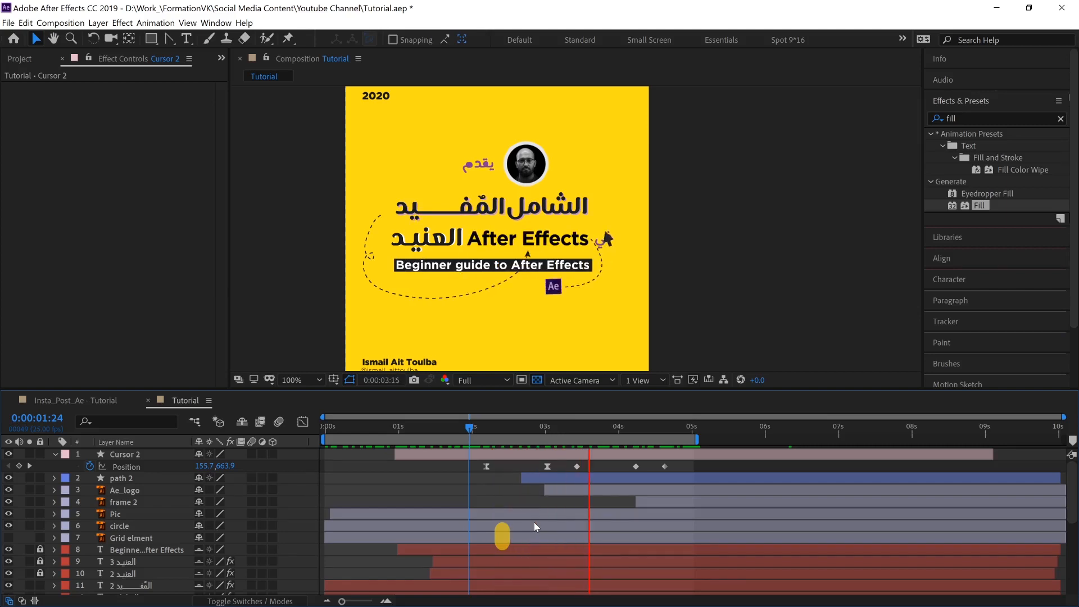
key("space")
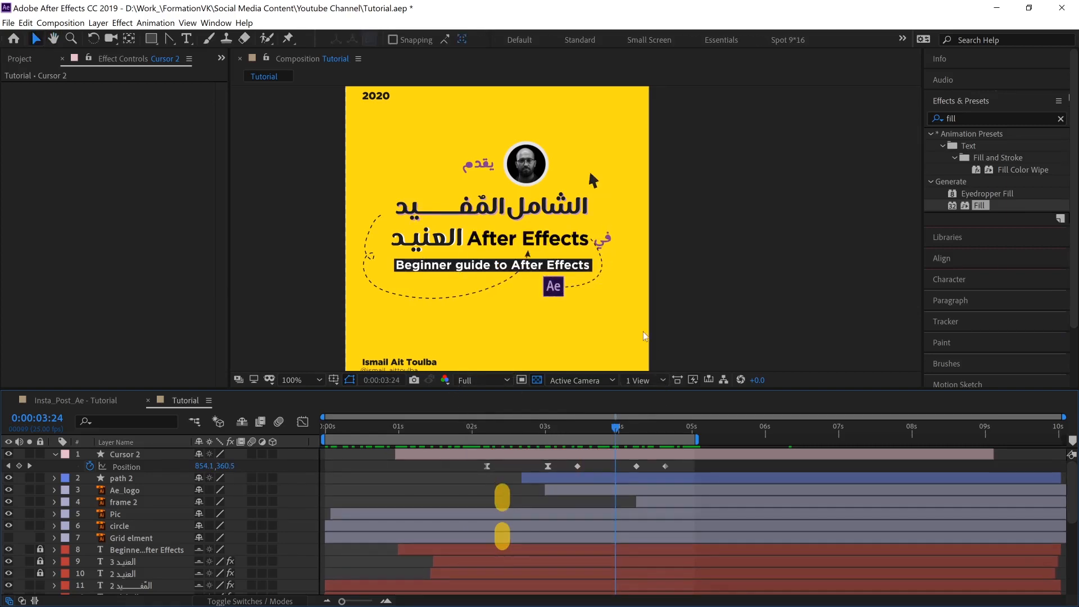
Step: Lengthen the outgoing speed handle of Cursor 2's first Position keyframe so the speed peaks sharply just before the second keyframe
left_click_drag(464, 467, 560, 473)
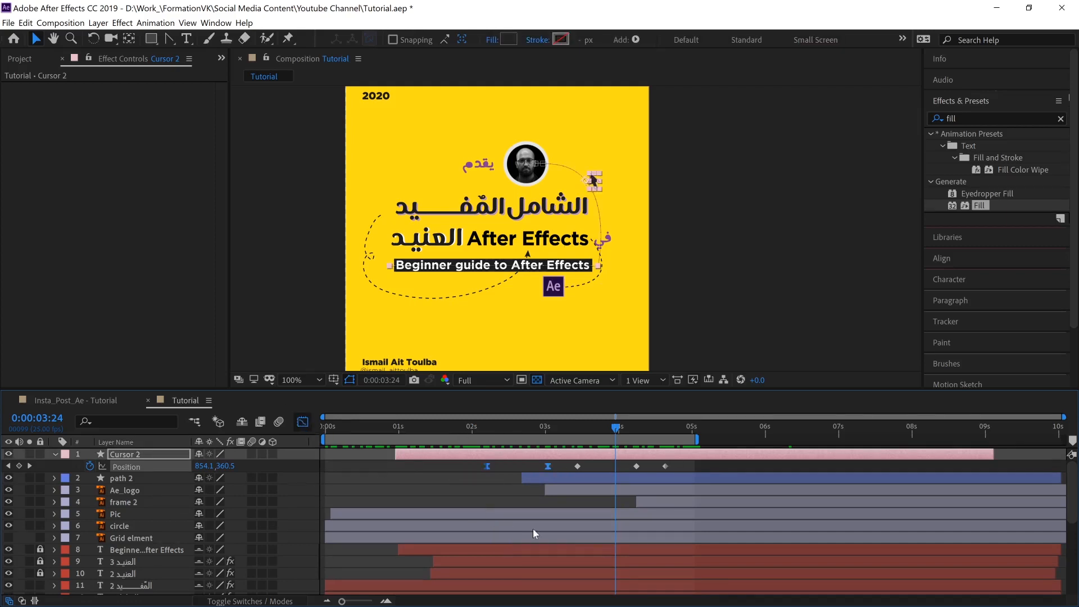
key("shift+F3")
left_click_drag(466, 550, 516, 564)
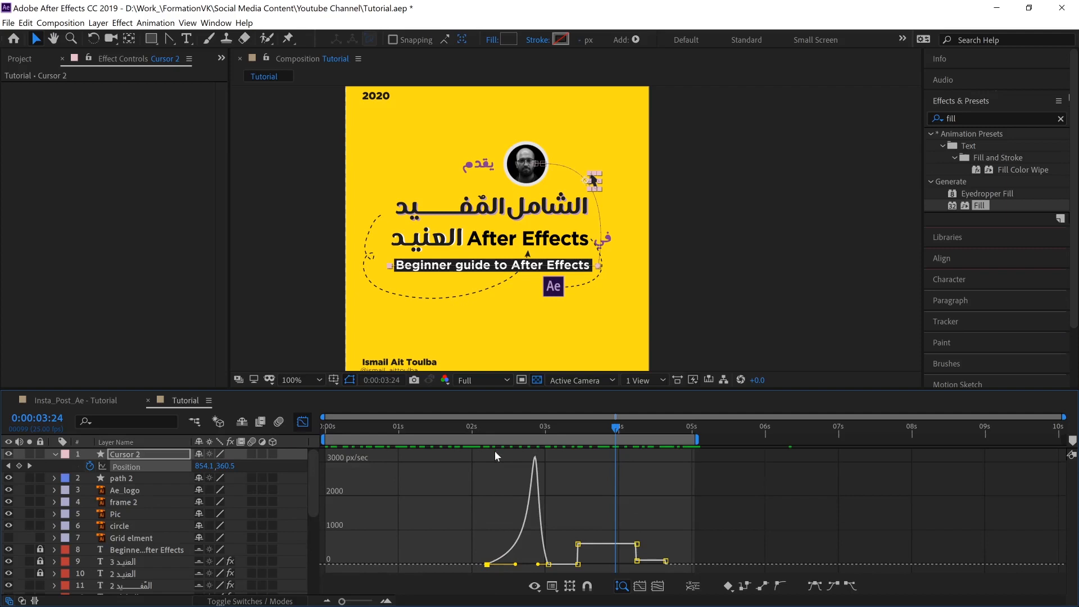
Step: Scrub through Cursor 2's adjusted movement up to 0:00:03:01 to check it, and close the speed graph
left_click(480, 427)
left_click_drag(480, 427, 549, 430)
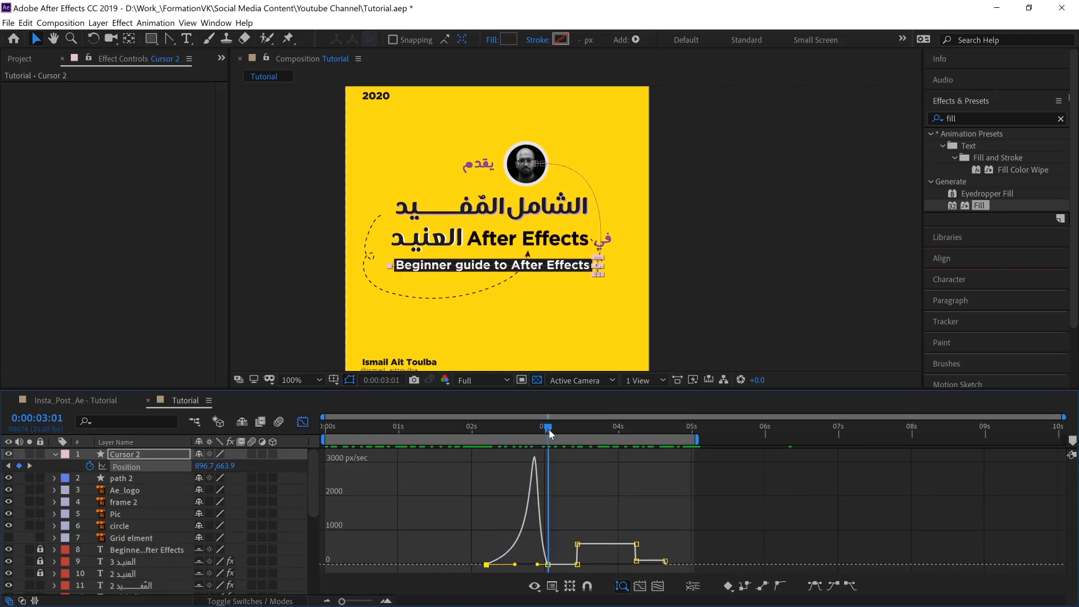
left_click(697, 325)
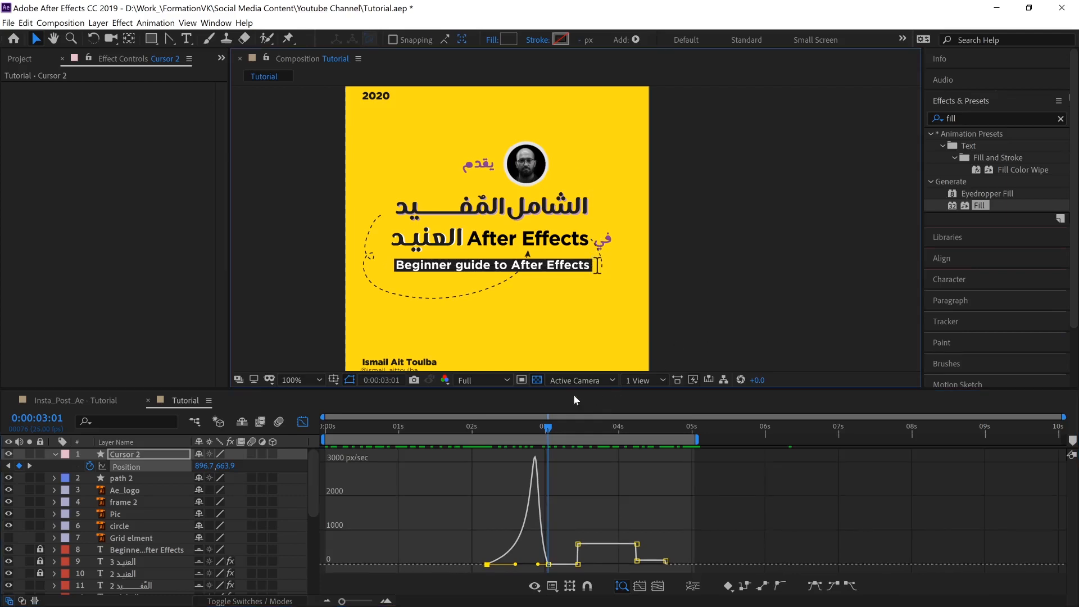
left_click(493, 428)
left_click_drag(496, 428, 479, 474)
left_click(303, 422)
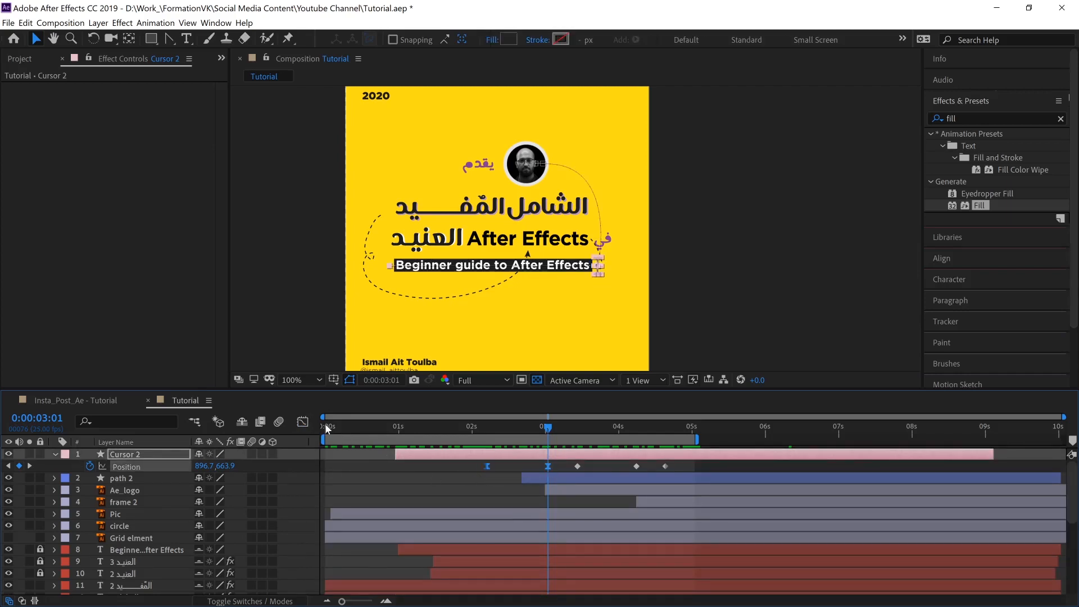
Step: Adjust the handles on Cursor 2's Position speed graph so the speed peaks shortly after the first keyframe, and play from 0:00:02:04
left_click(302, 422)
left_click_drag(468, 544, 513, 562)
left_click(483, 432)
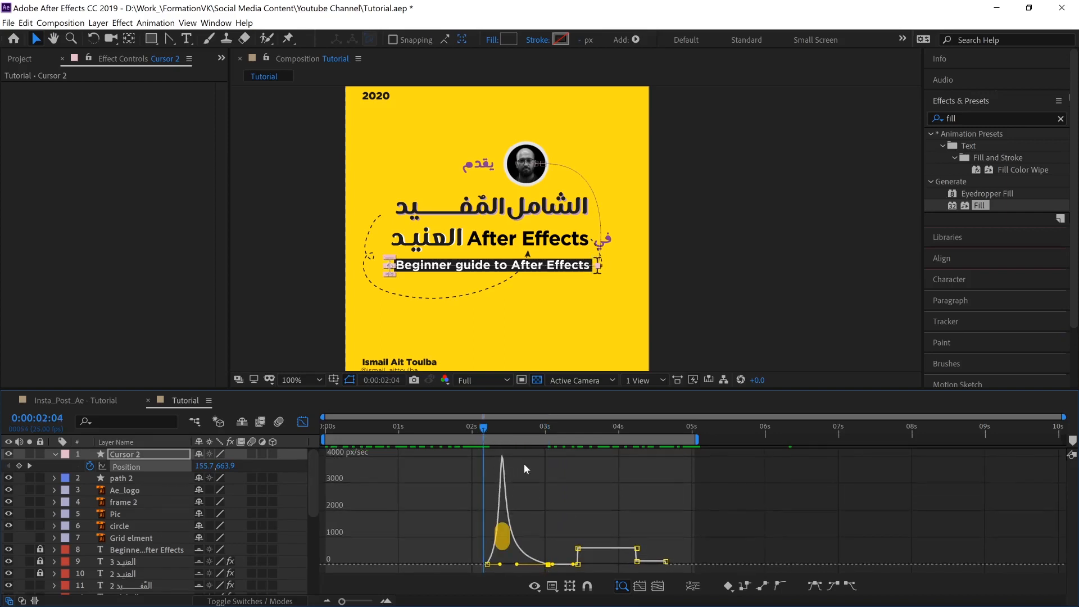
key("space")
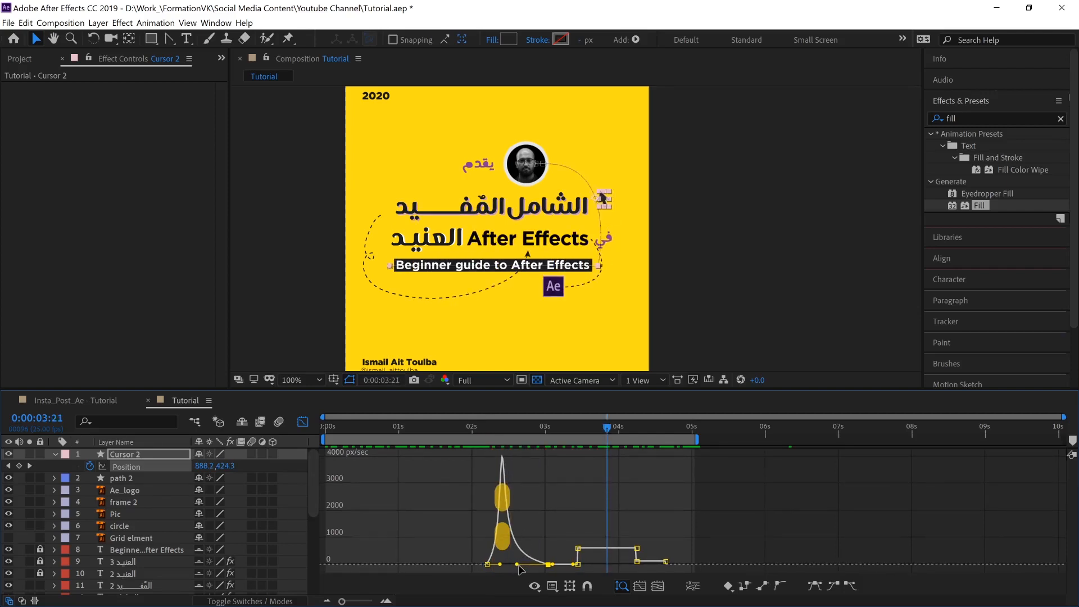
Step: Shorten the incoming speed handle of Cursor 2's second Position keyframe to lower the peak, and play from 0:00:02:04
left_click_drag(520, 565, 525, 564)
left_click(483, 429)
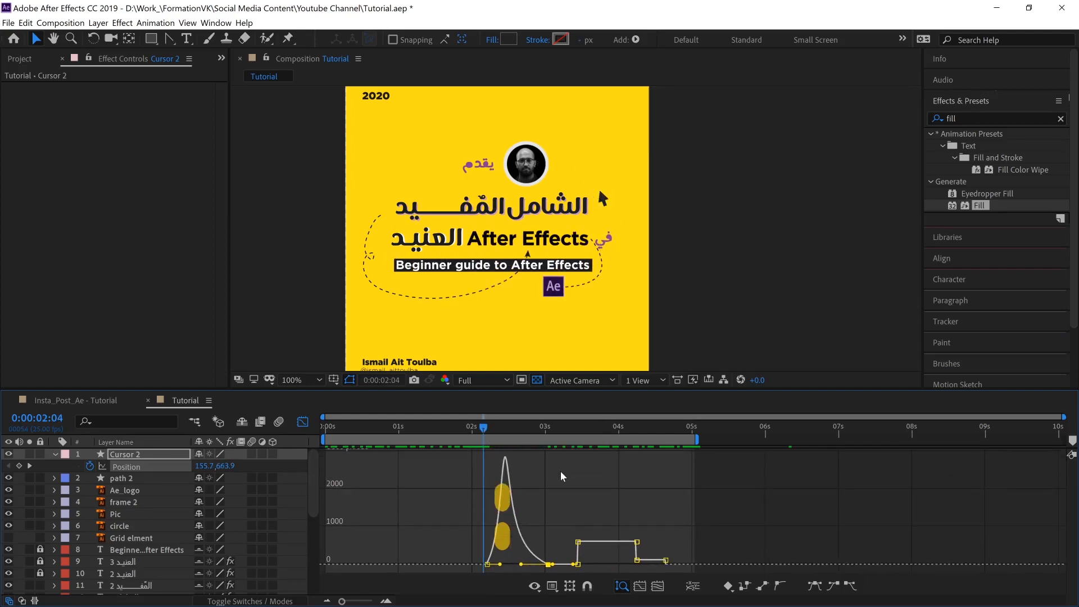
key("space")
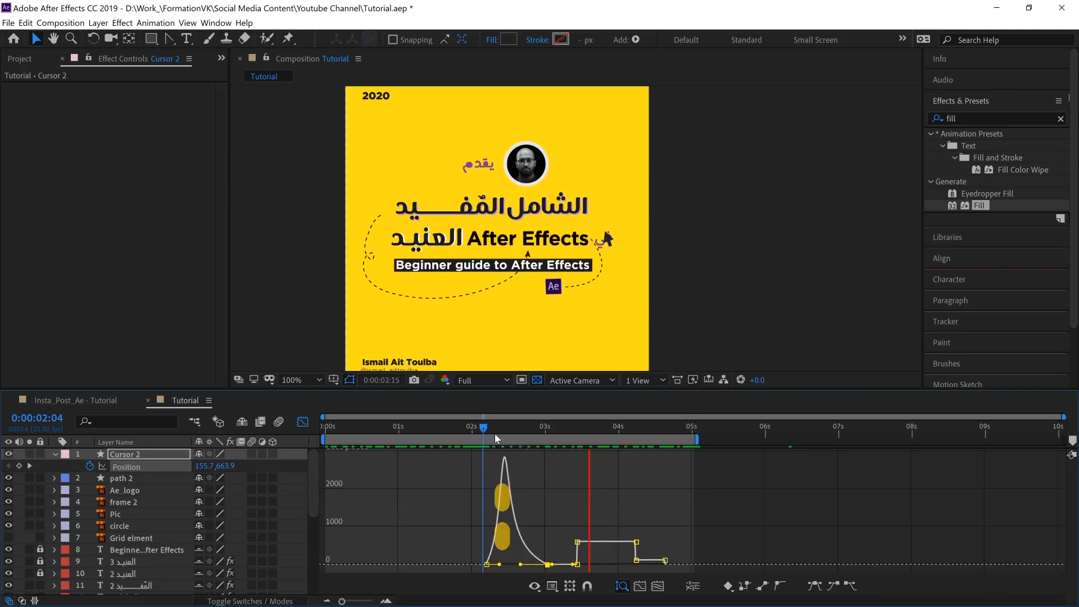
Step: Scrub to 0:00:02:13 to compare the cursor with the text highlight, deselect the layer and close the speed graph
left_click_drag(484, 427, 510, 436)
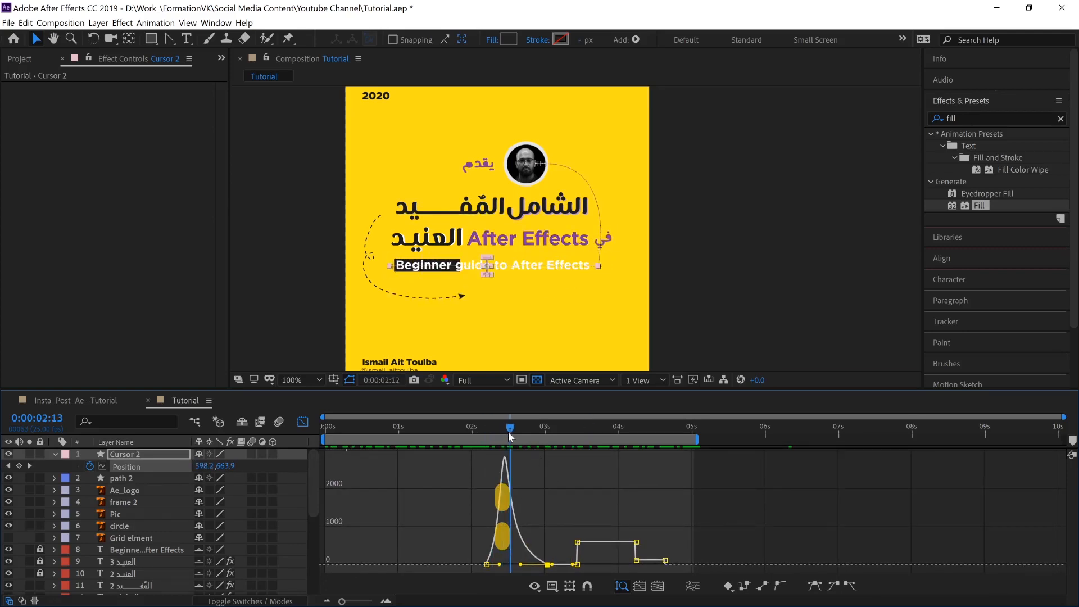
left_click(730, 274)
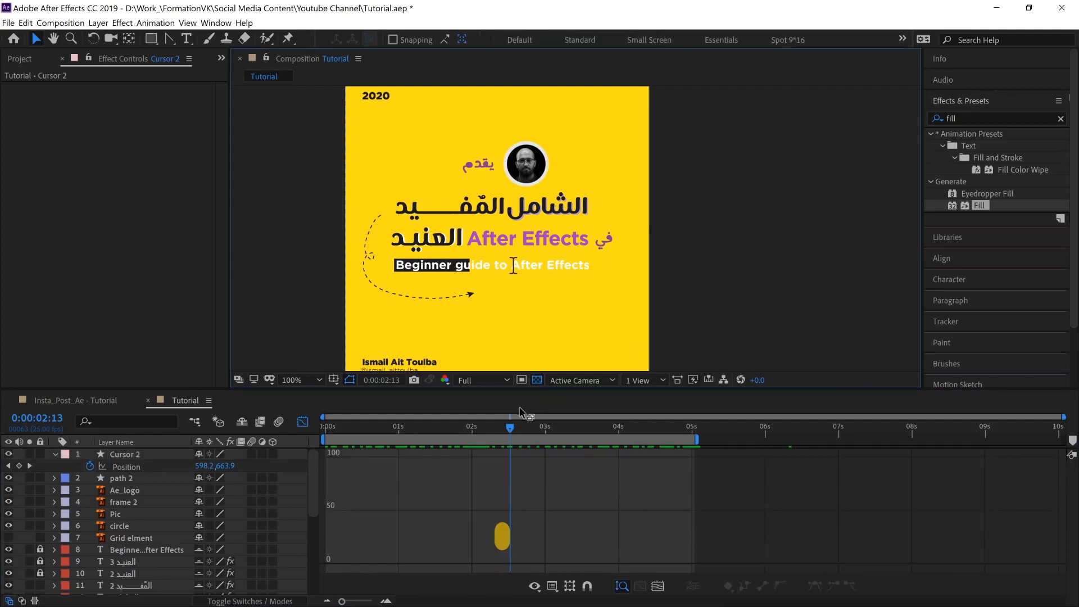
left_click(302, 422)
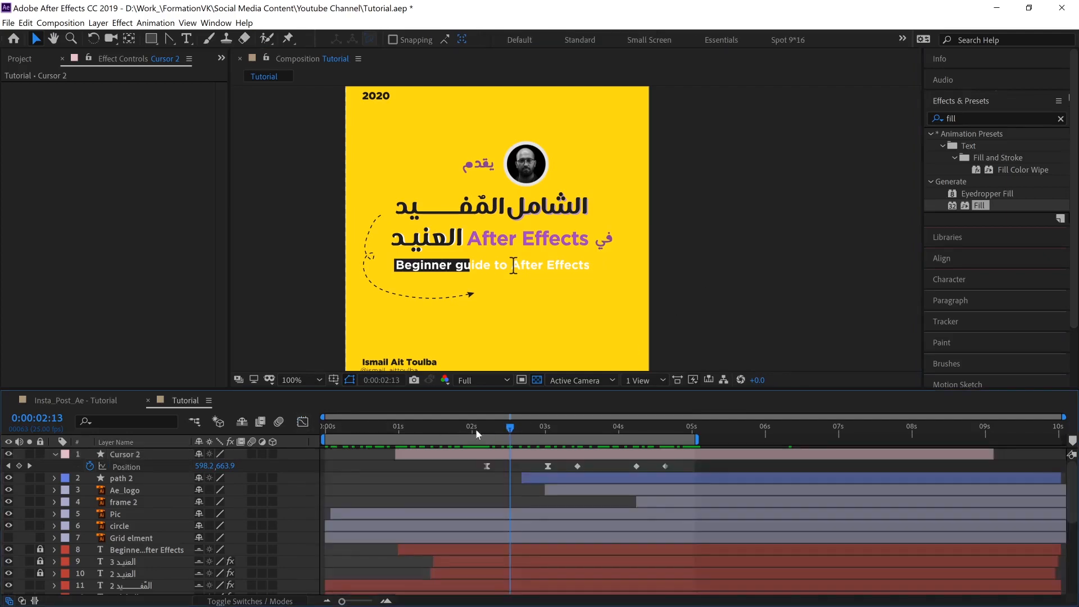
Step: Move Cursor 2's first Position keyframe about three frames earlier and scrub forward to check the movement against the highlight
left_click_drag(513, 431, 489, 413)
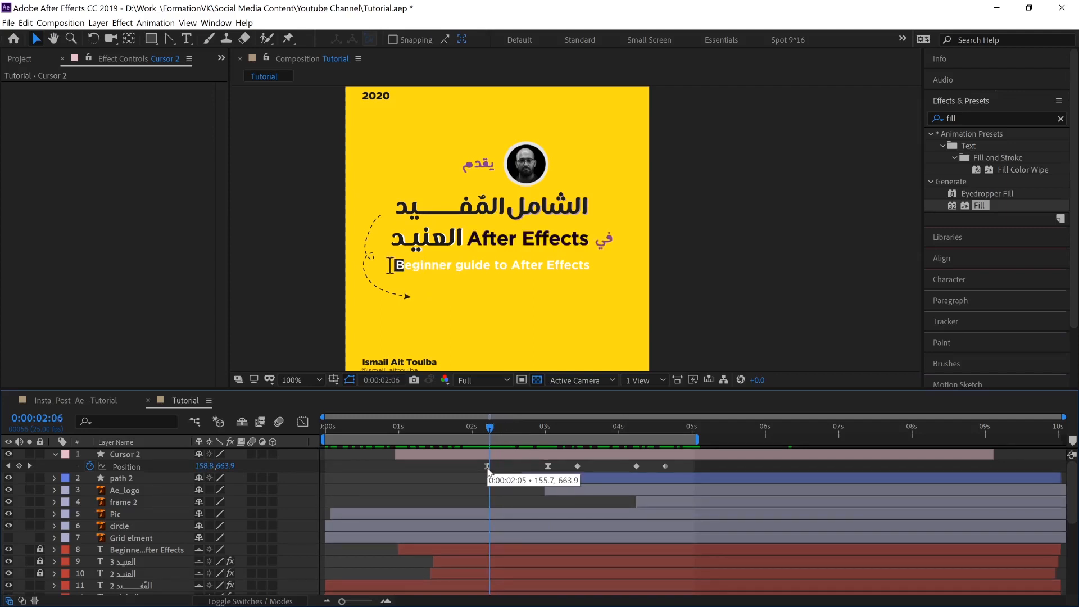
left_click_drag(487, 467, 477, 465)
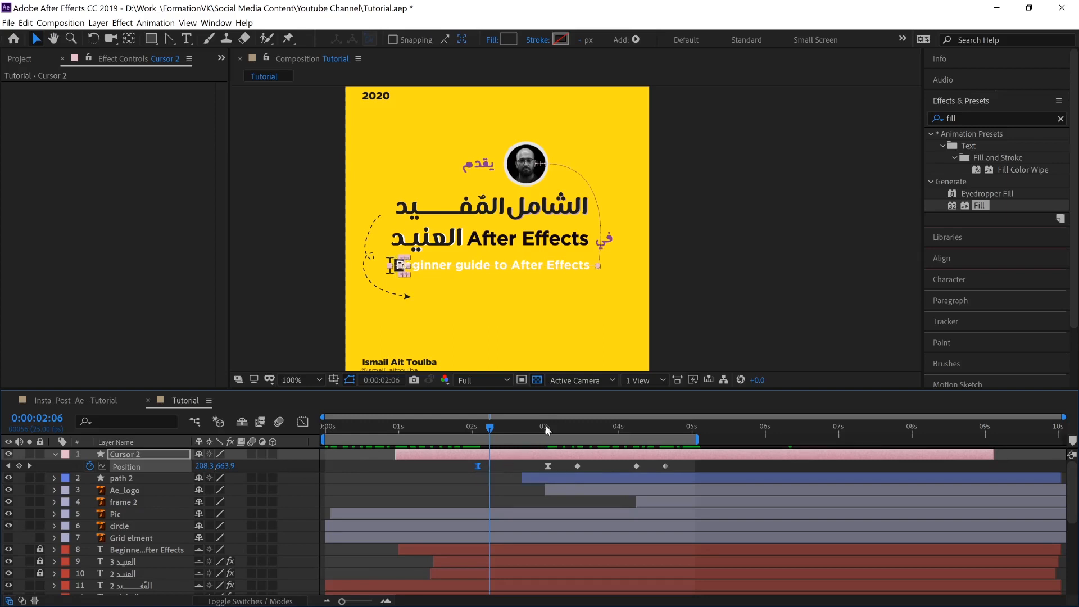
left_click(697, 330)
mouse_move(490, 429)
left_mouse_down()
mouse_move(478, 428)
mouse_move(544, 425)
left_mouse_up()
Step: Slightly shorten the incoming speed handle of Cursor 2's second Position keyframe at 0:00:03:01 in the speed graph
left_click(548, 466)
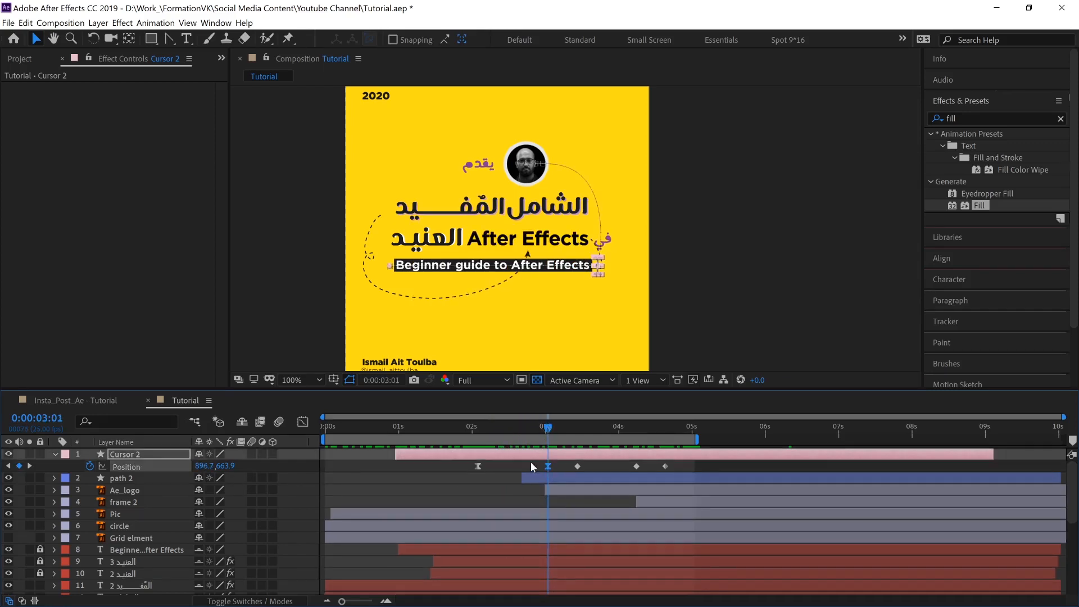
left_click(305, 423)
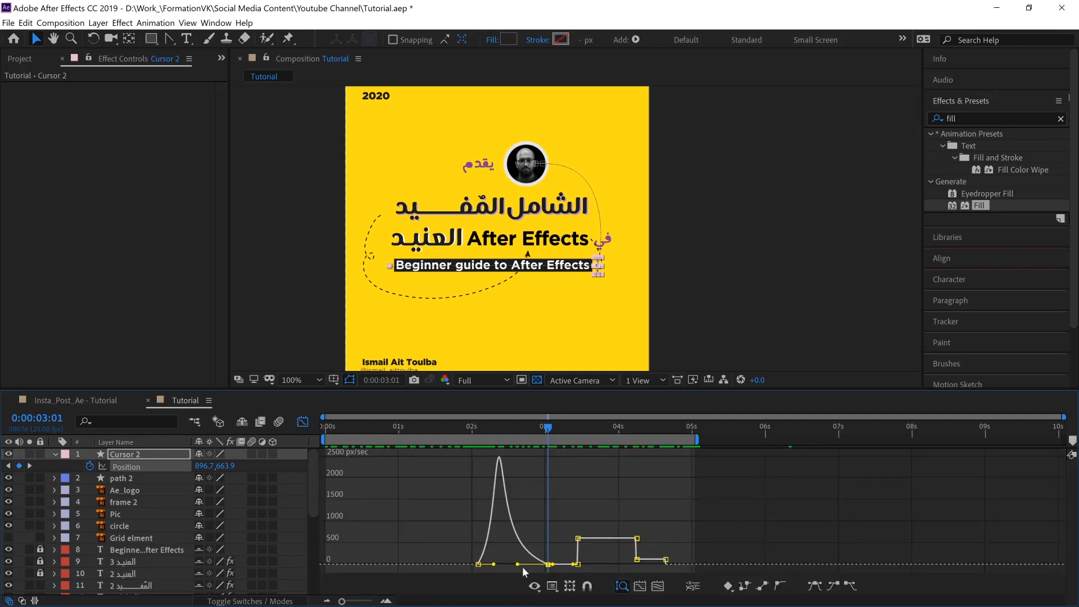
left_click_drag(518, 565, 521, 564)
left_click(303, 423)
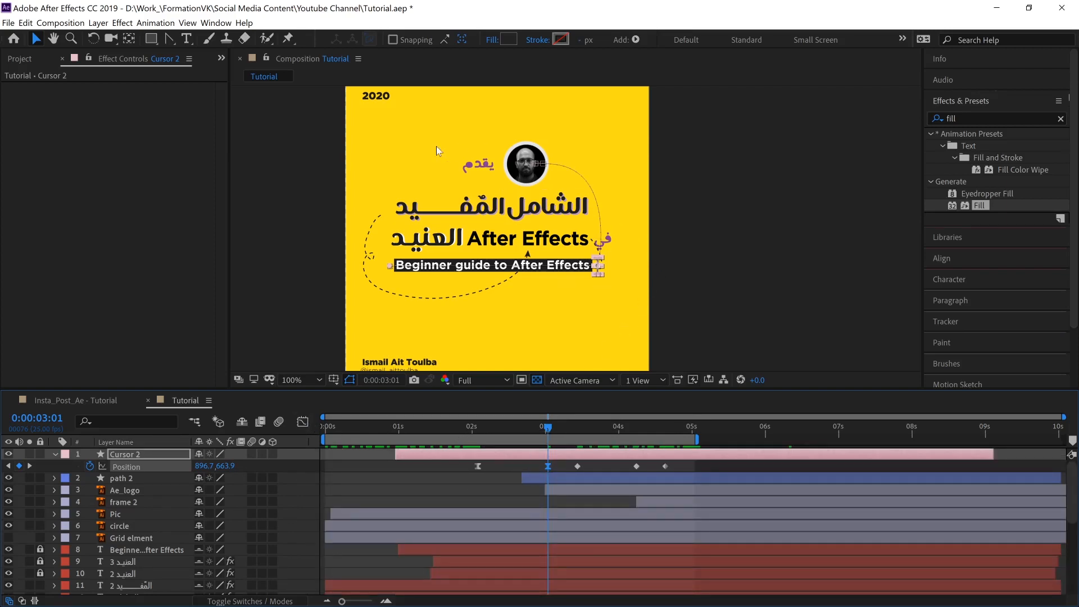
Step: Scrub twice through the cursor's movement across the subtitle up to 0:00:03:03 to check it against the highlight
left_click(481, 428)
left_click_drag(489, 430, 531, 430)
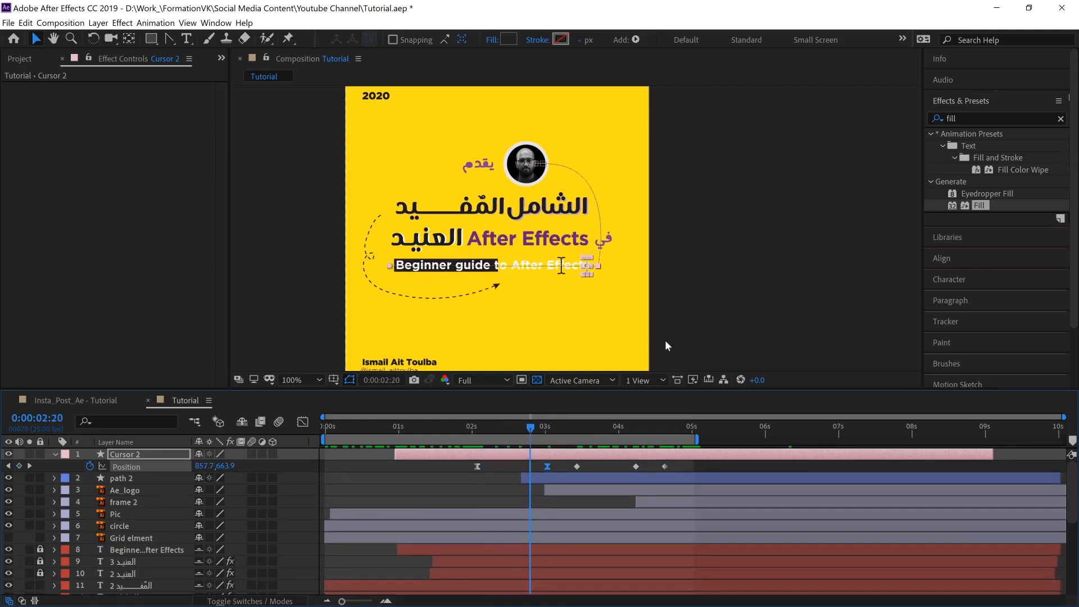
left_click(695, 319)
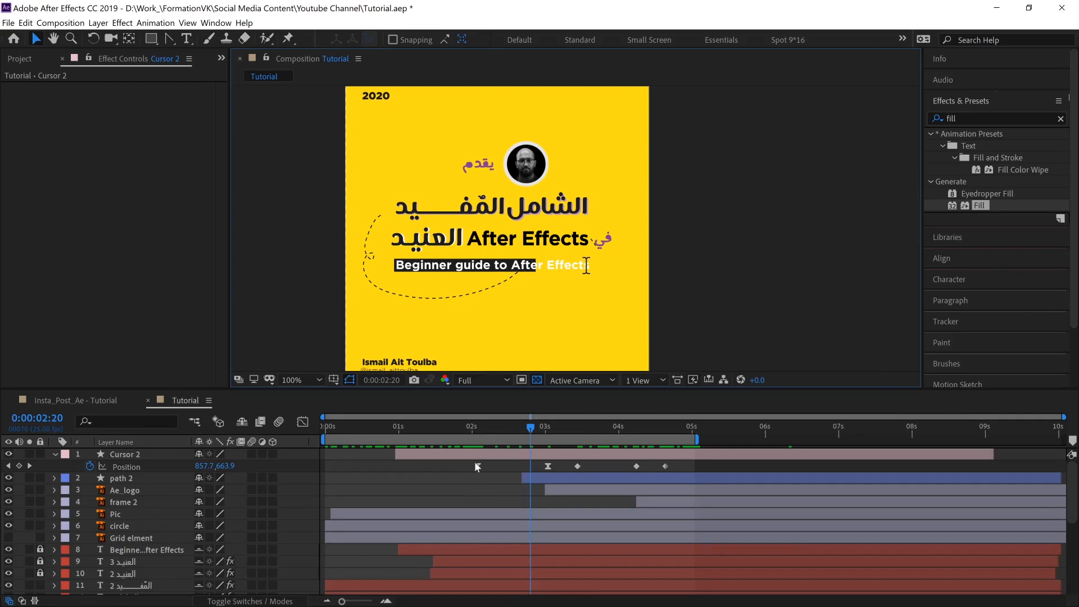
left_click(481, 428)
left_click_drag(490, 429, 551, 438)
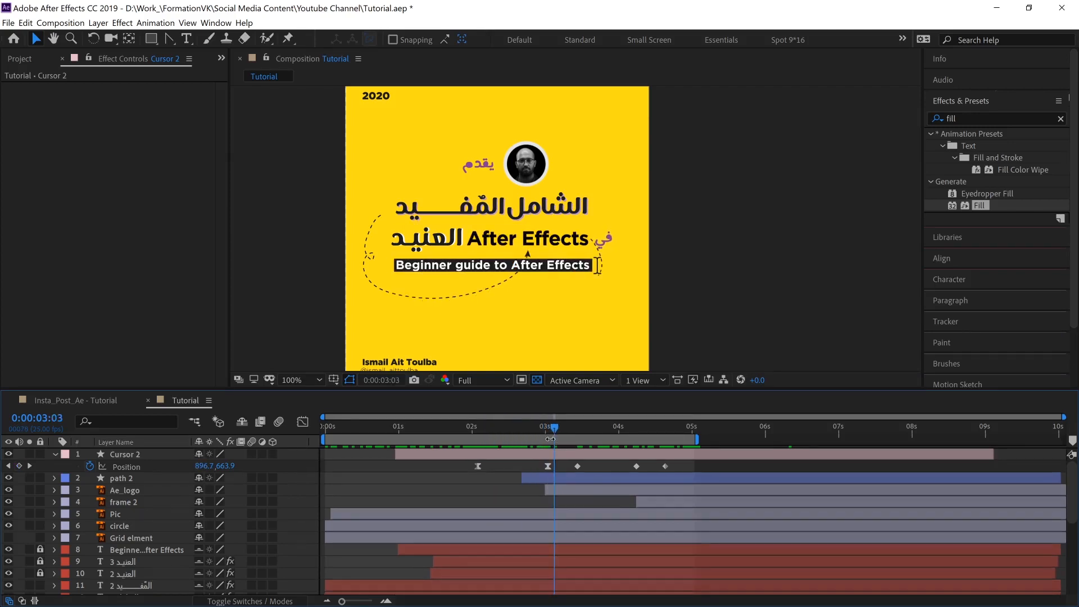
Step: Apply Easy Ease to Cursor 2's third and fourth Position keyframes and play the movement from 0:00:03:11
left_click(577, 427)
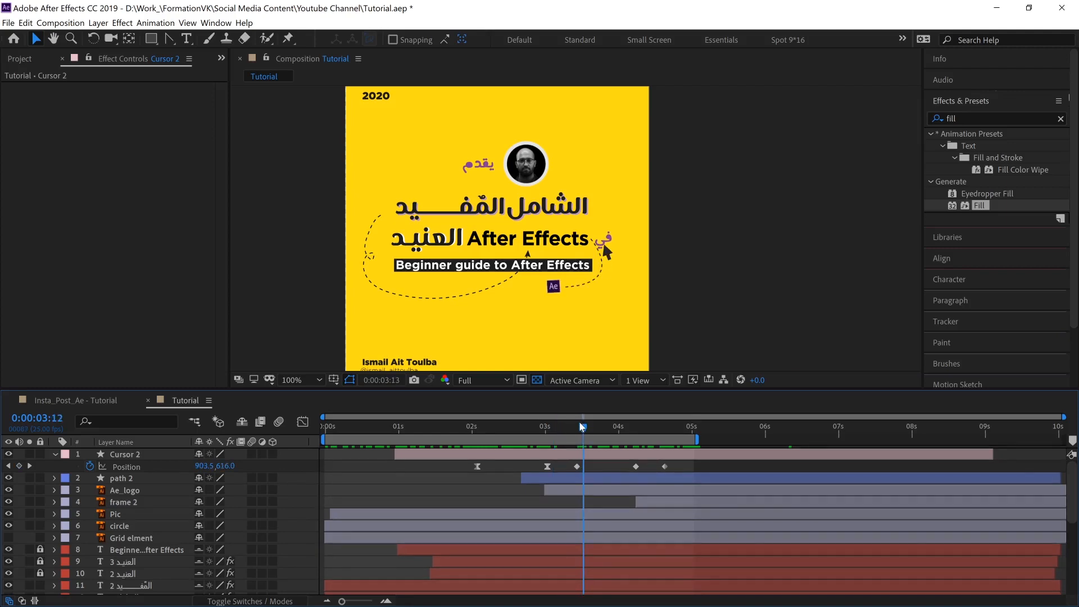
left_click_drag(561, 420, 626, 419)
left_click_drag(571, 463, 646, 482)
key("F9")
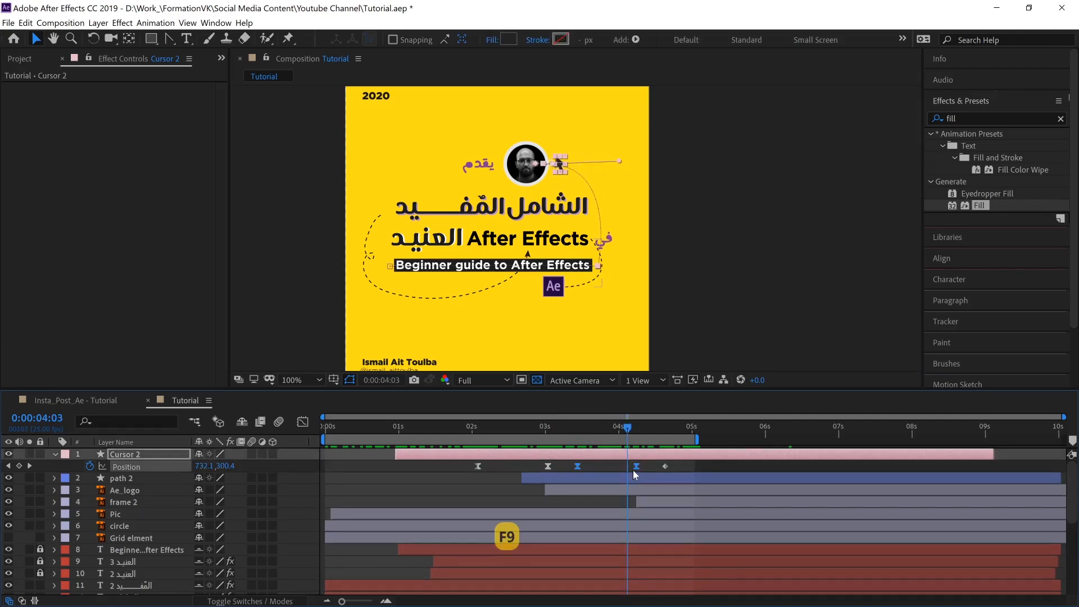
key("j")
key("space")
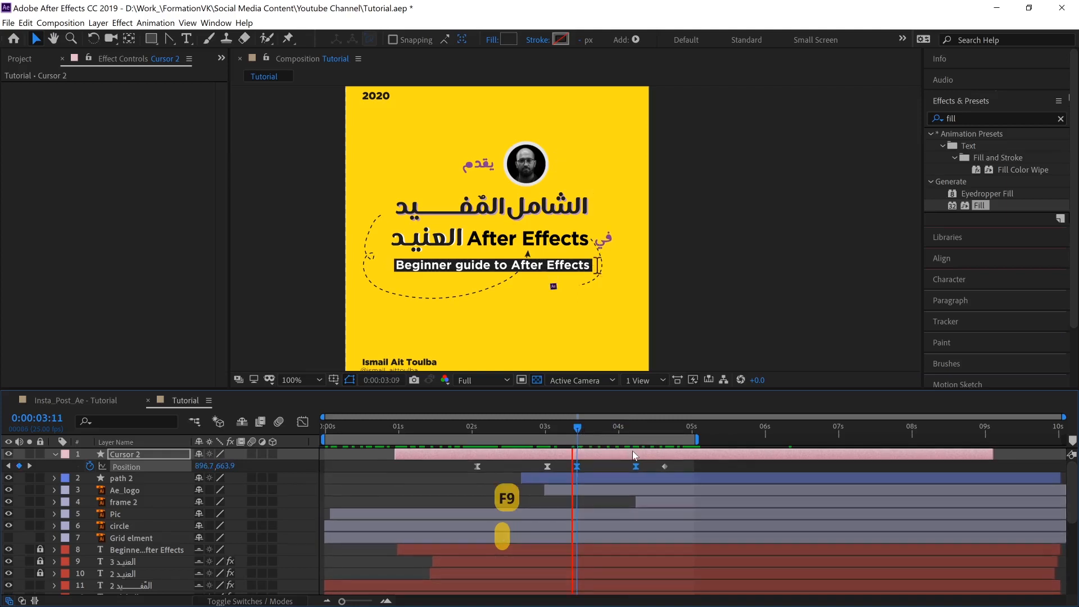
Step: Apply Easy Ease to Cursor 2's last Position keyframe and play the composition from 0:00:04:03
left_click(662, 469)
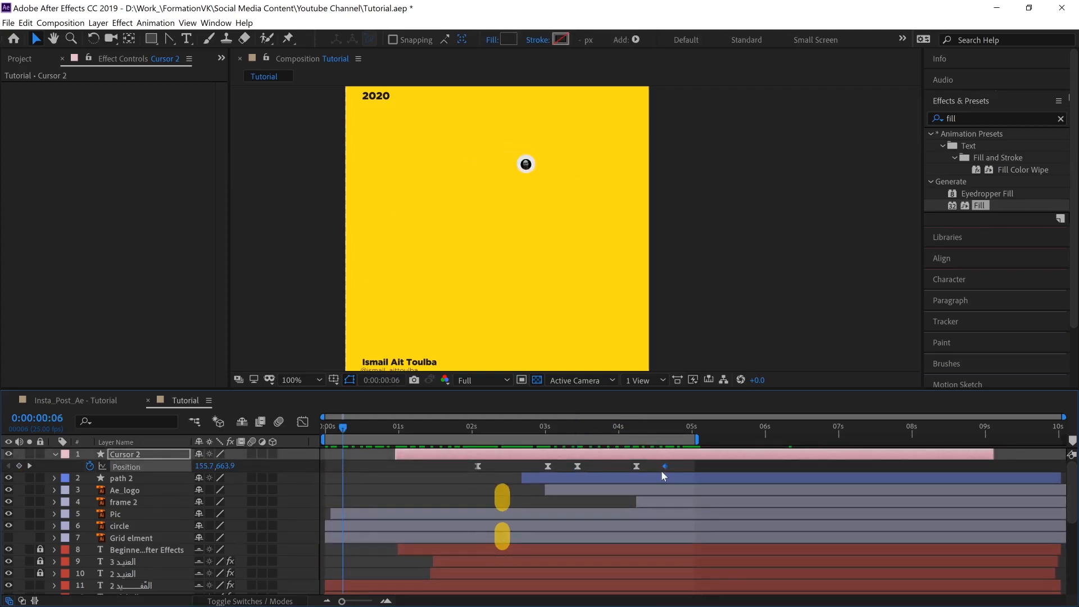
key("F9")
left_click(629, 427)
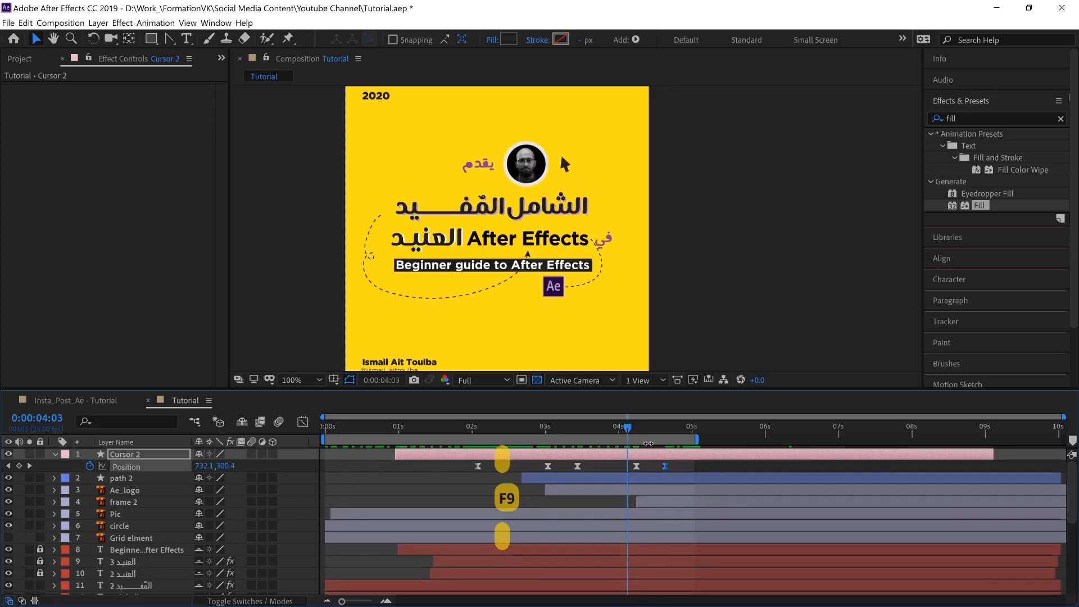
key("space")
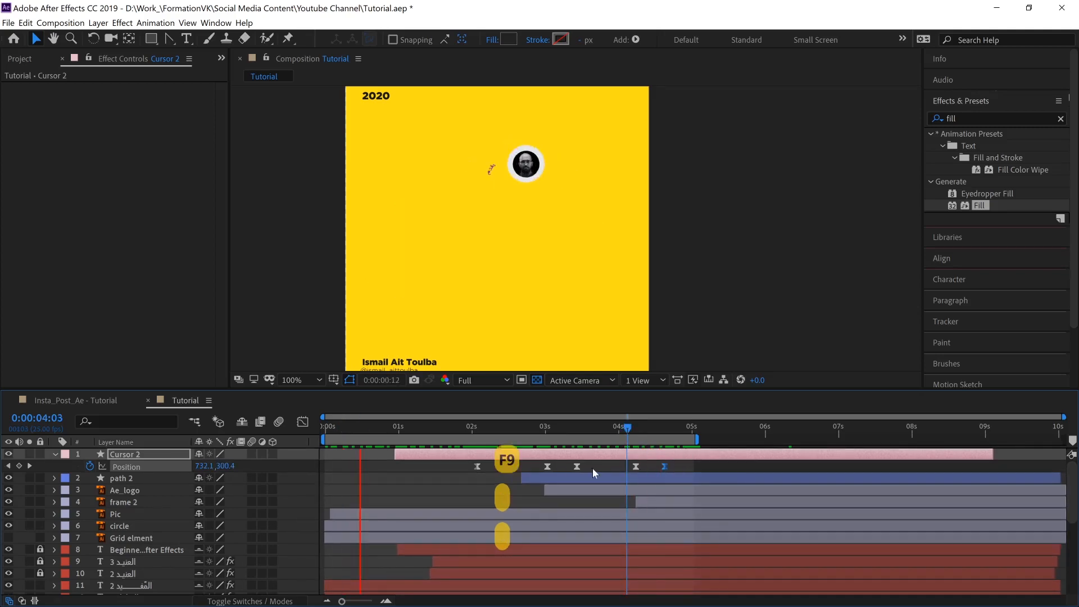
left_click(62, 463)
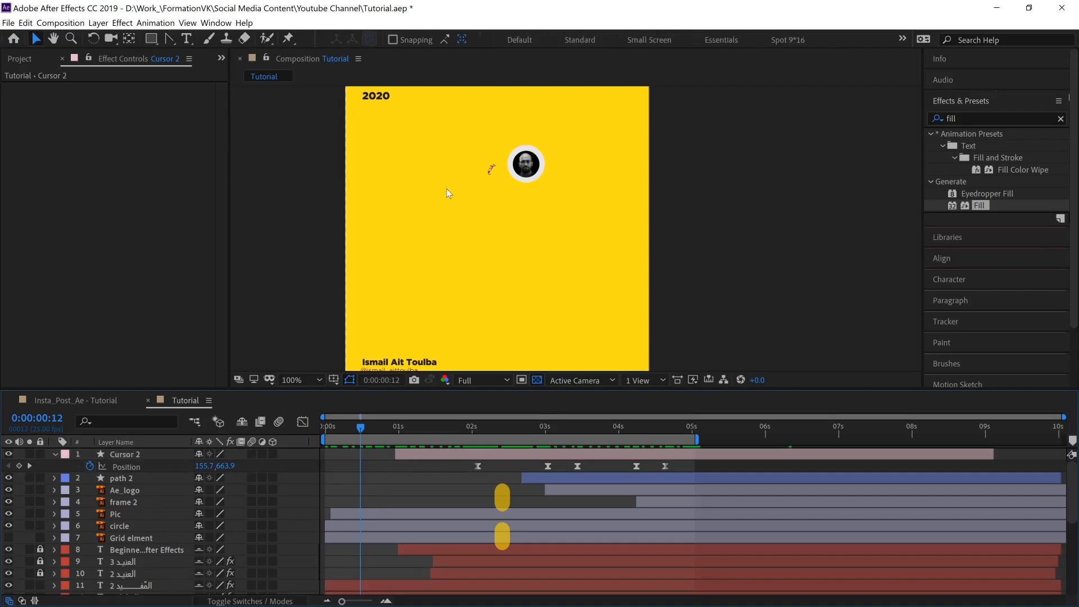
Step: Reveal the keyframes of the يقدم layer and apply Easy Ease to its Scale and Rotation keyframes
left_click(487, 168)
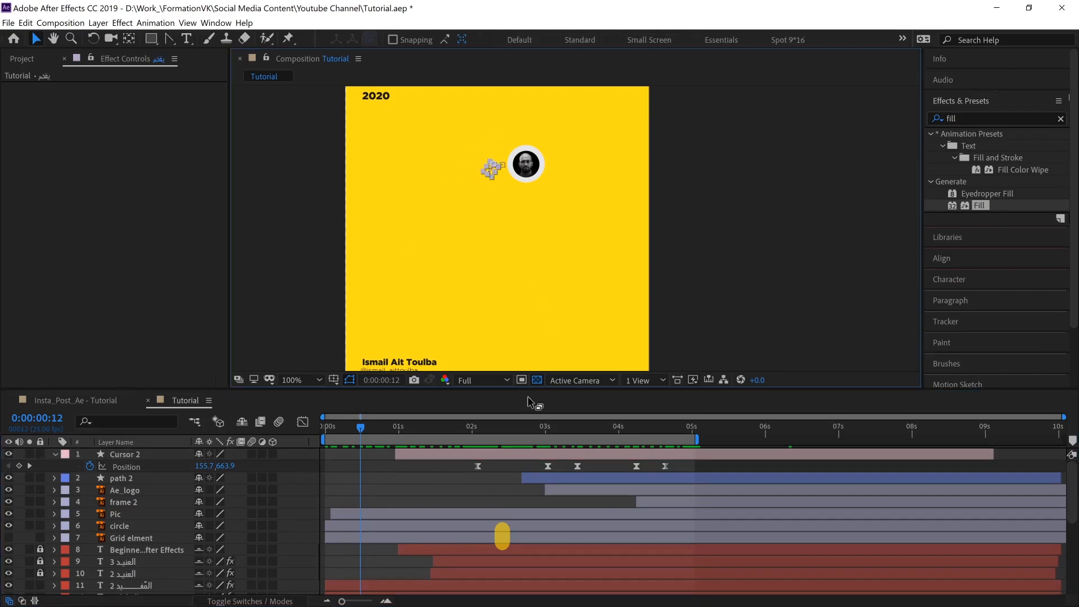
key("u")
scroll(562, 518, "down", 5)
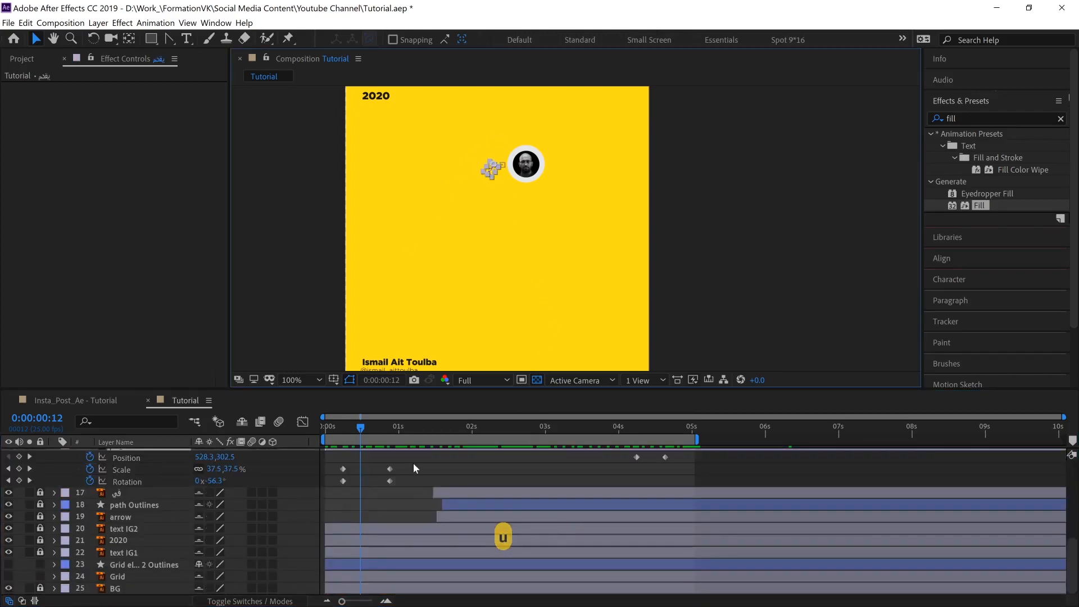
left_click_drag(332, 469, 413, 498)
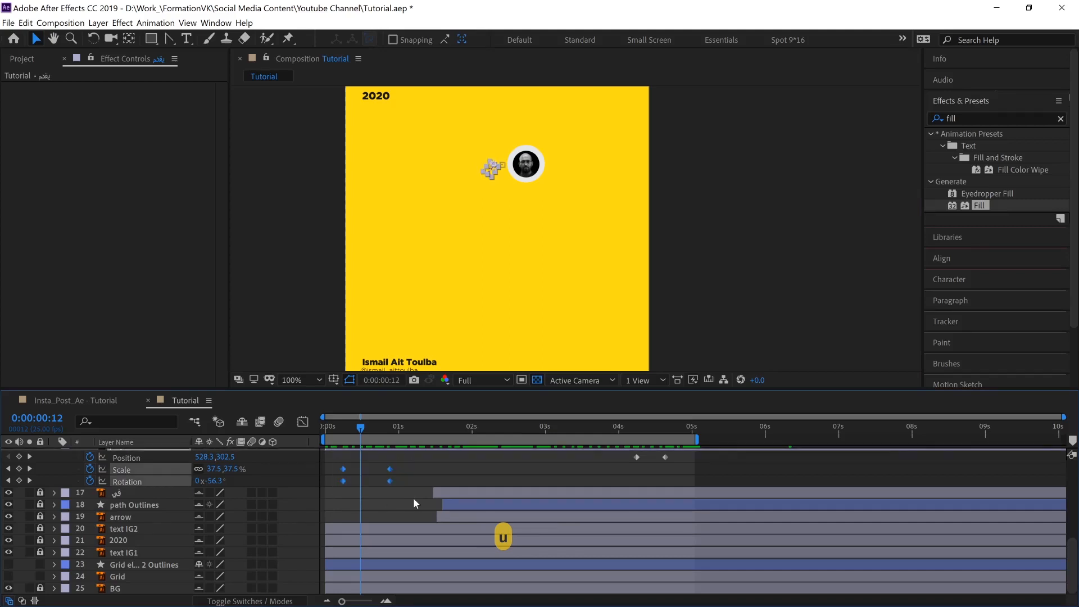
key("F9")
scroll(414, 458, "up", 3)
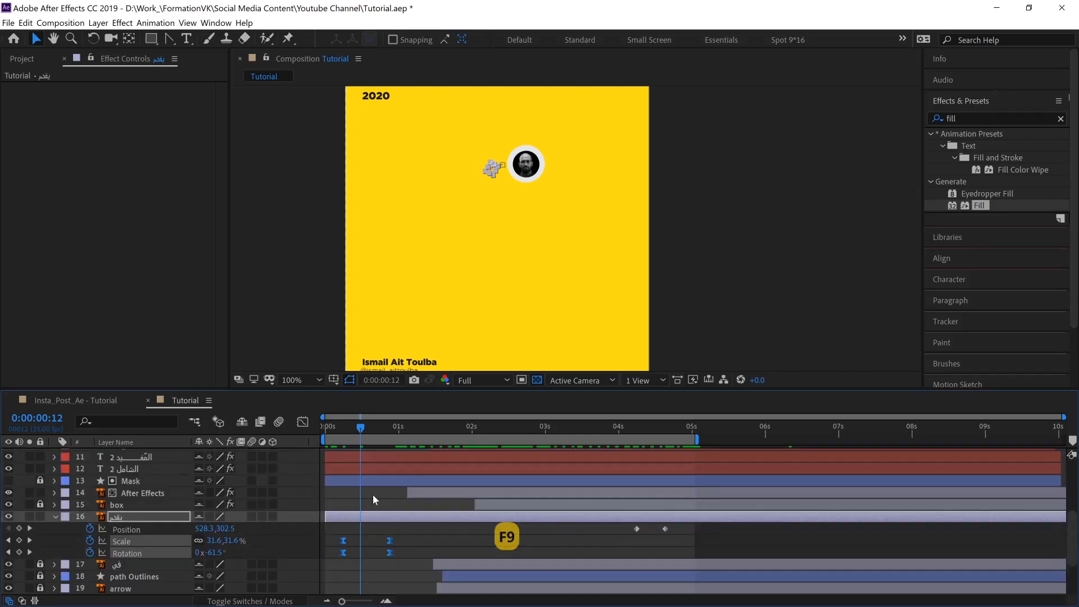
Step: Lengthen the incoming speed handles of the يقدم layer's second Scale and Rotation keyframes, and play its entrance from 0:00:00:07 and 0:00:00:01
key("shift+F3")
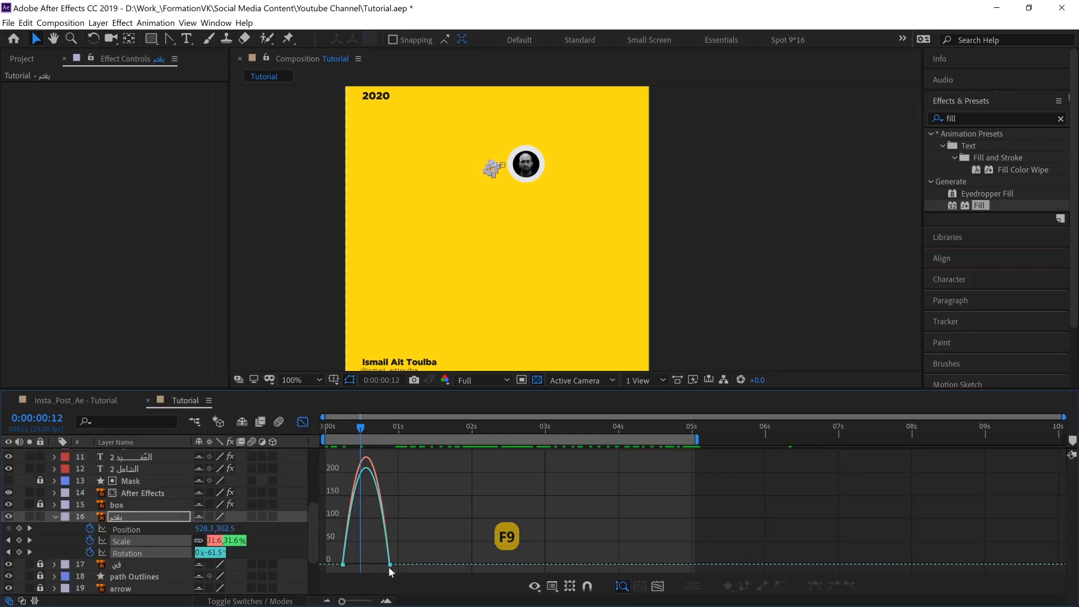
left_click_drag(417, 543, 376, 564)
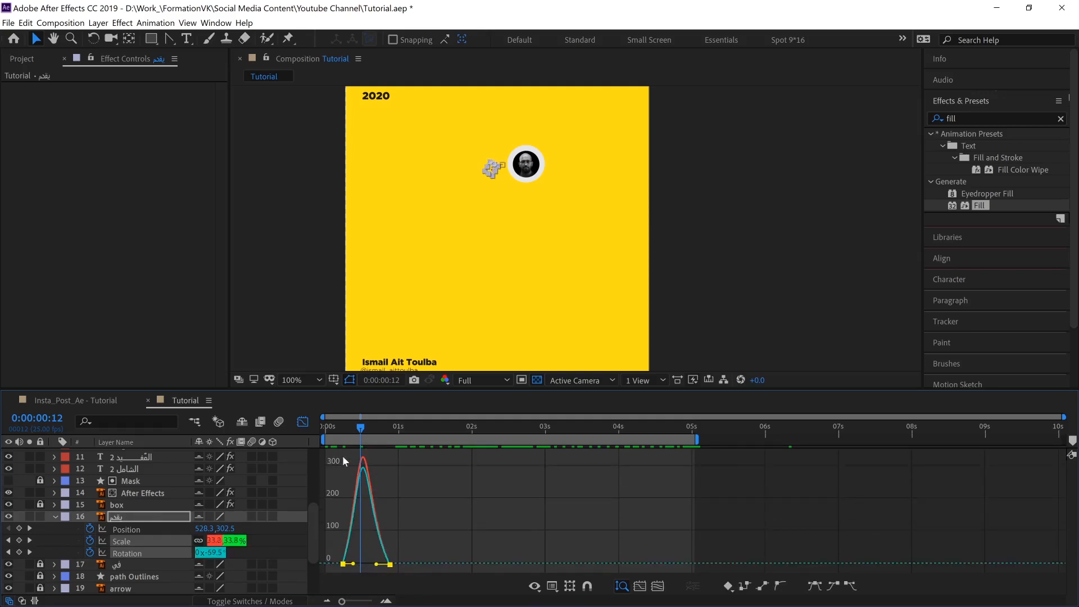
left_click(345, 426)
key("space")
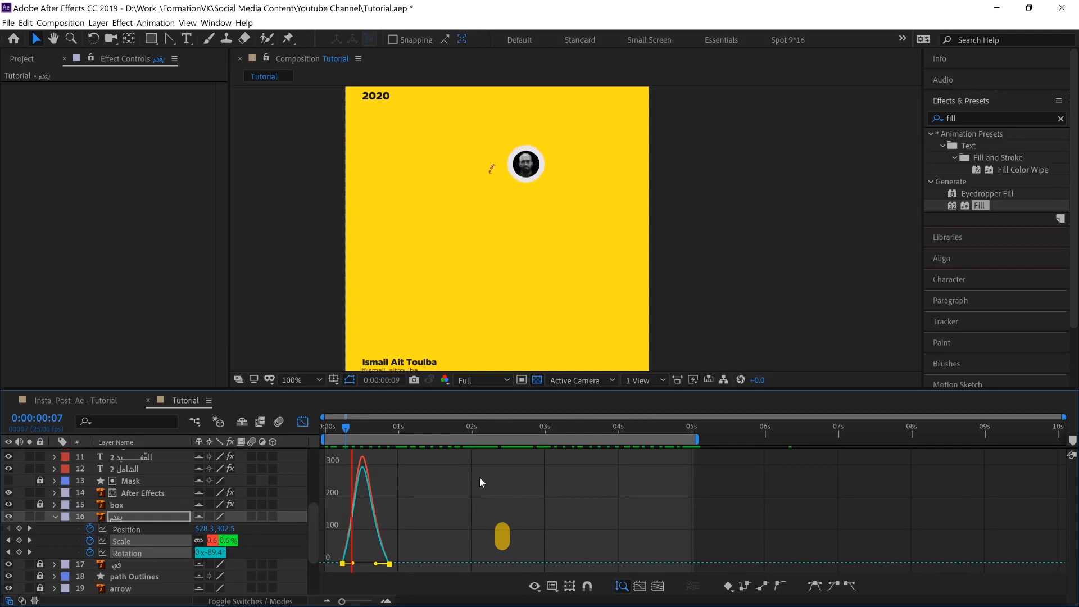
left_click(330, 430)
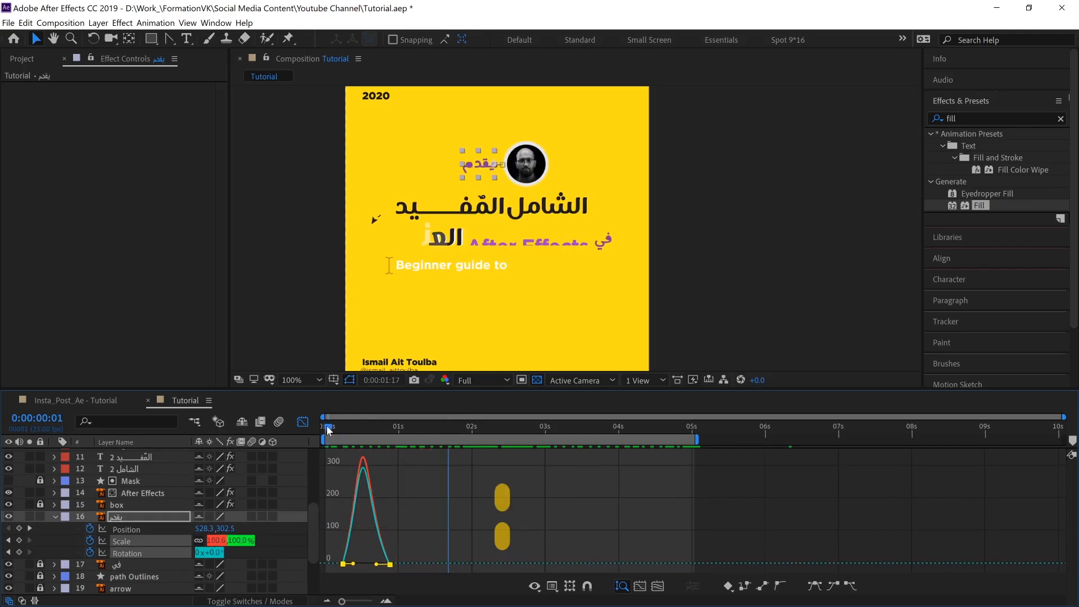
key("space")
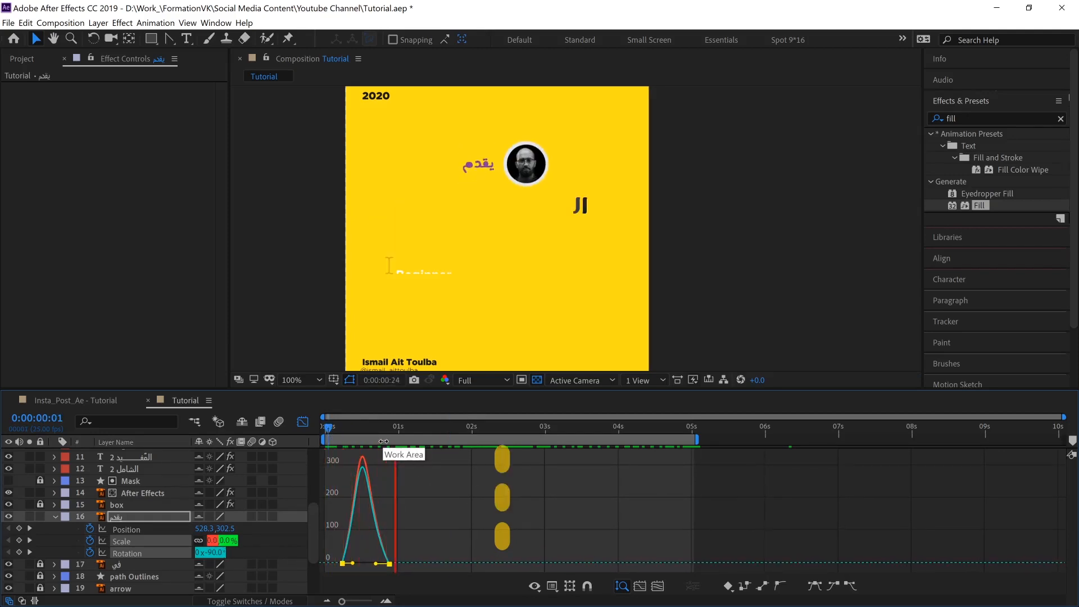
Step: Lengthen those incoming Scale and Rotation handles further for a sharper early speed peak, and play from 0:00:00:04
key("space")
left_click_drag(403, 551, 371, 564)
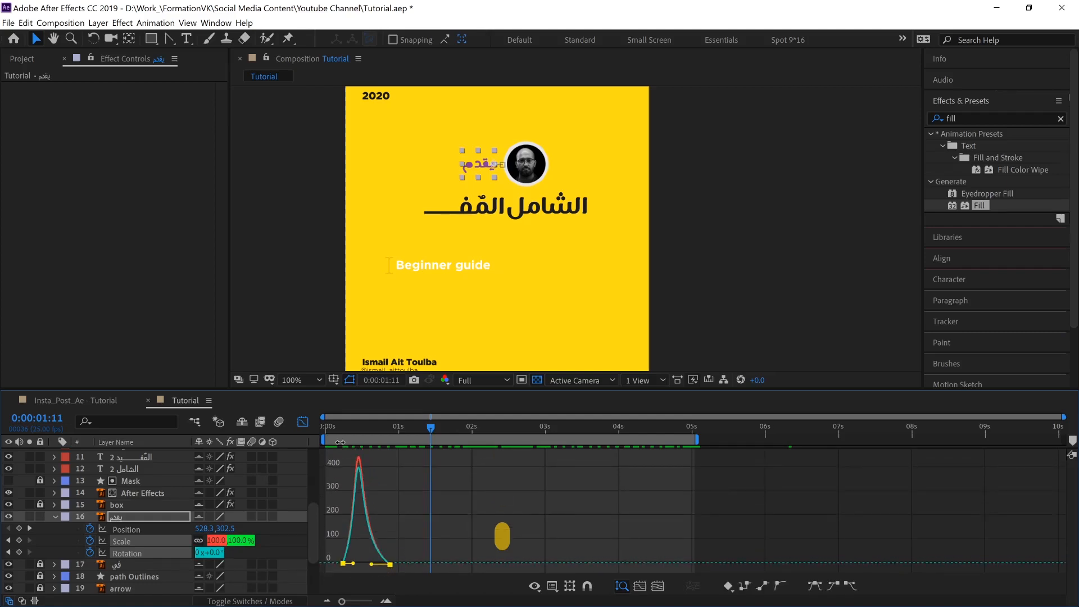
left_click(336, 430)
key("space")
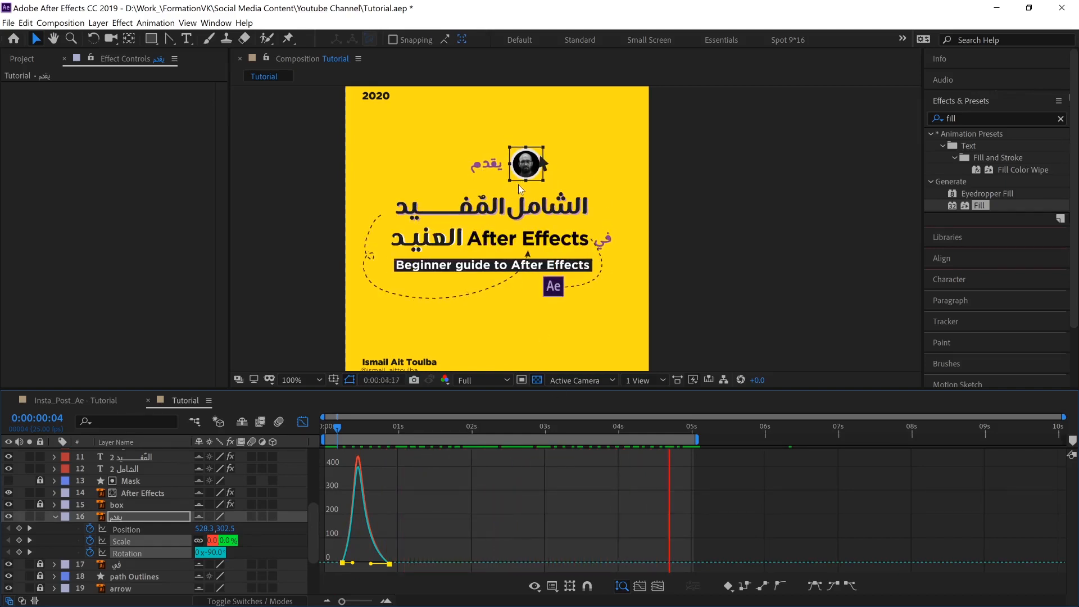
key("space")
Step: Apply Easy Ease to both Position keyframes of the يقدم layer
left_click(303, 422)
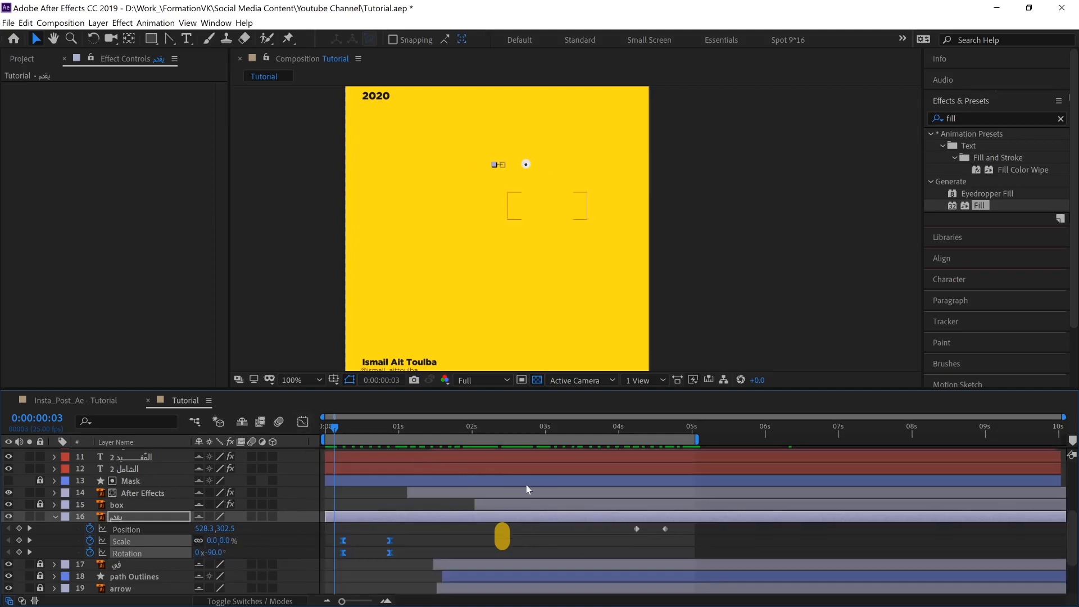
left_click_drag(613, 529, 686, 530)
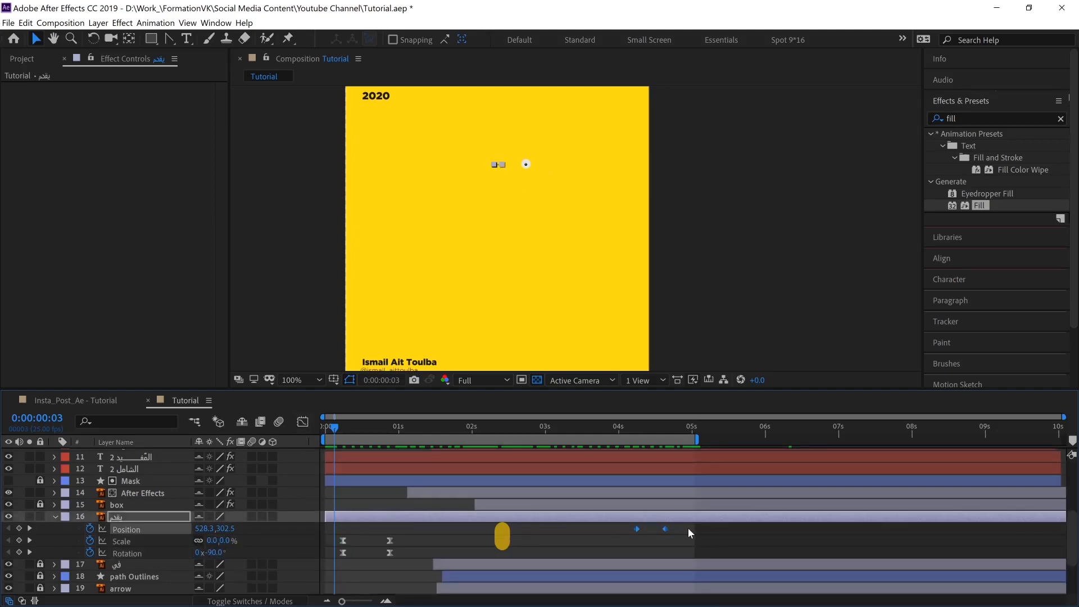
key("F9")
Step: Lengthen the incoming speed handle of the يقدم layer's last Position keyframe, move its first keyframe slightly earlier, and play from 0:00:04:01
left_click(304, 422)
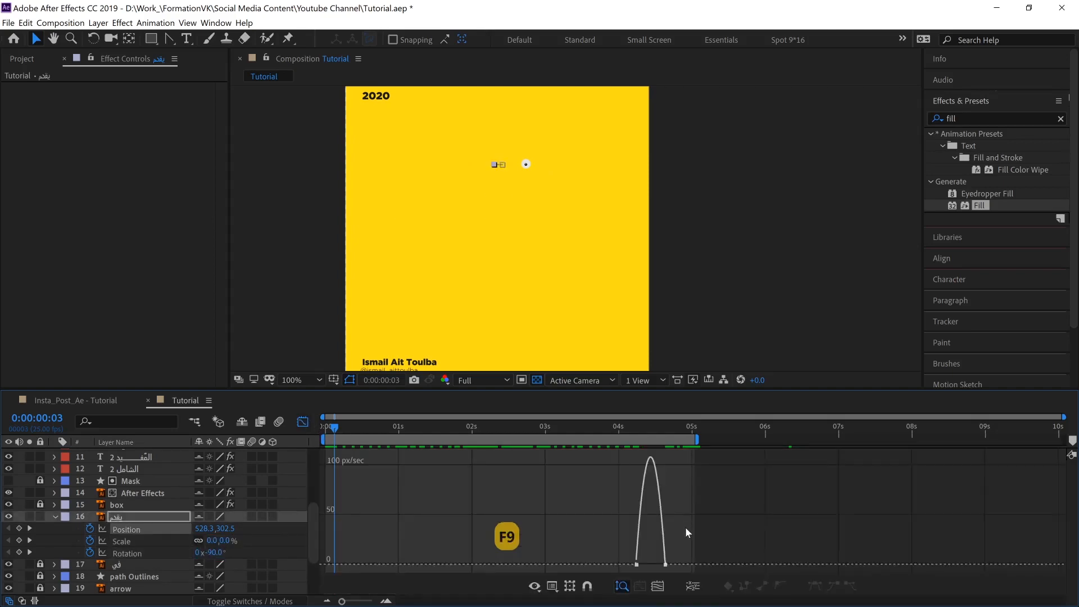
left_click(636, 565)
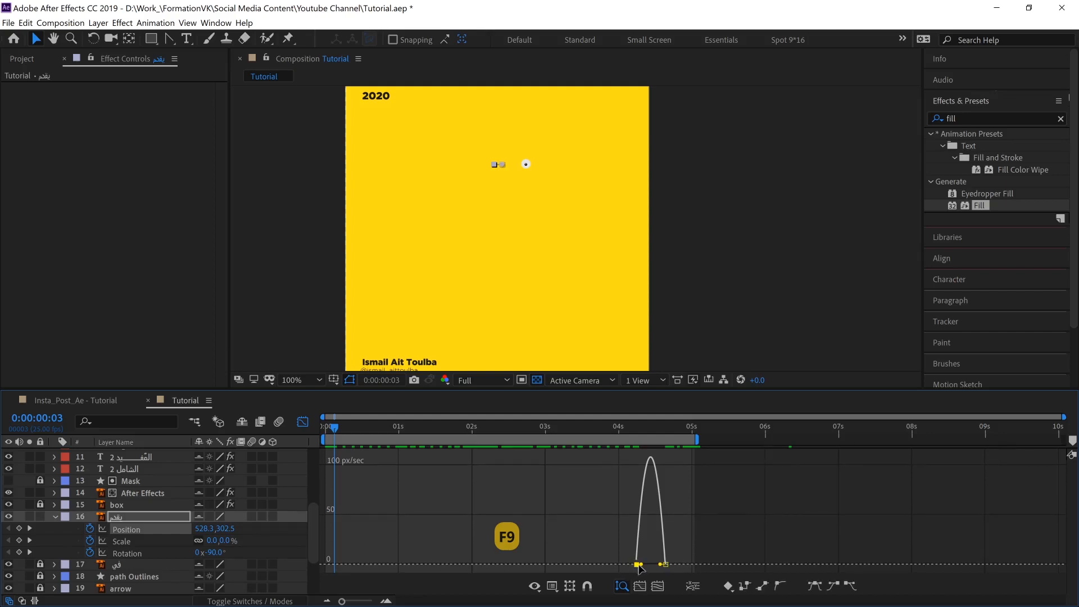
mouse_move(642, 564)
left_mouse_down()
mouse_move(654, 565)
mouse_move(630, 566)
left_mouse_up()
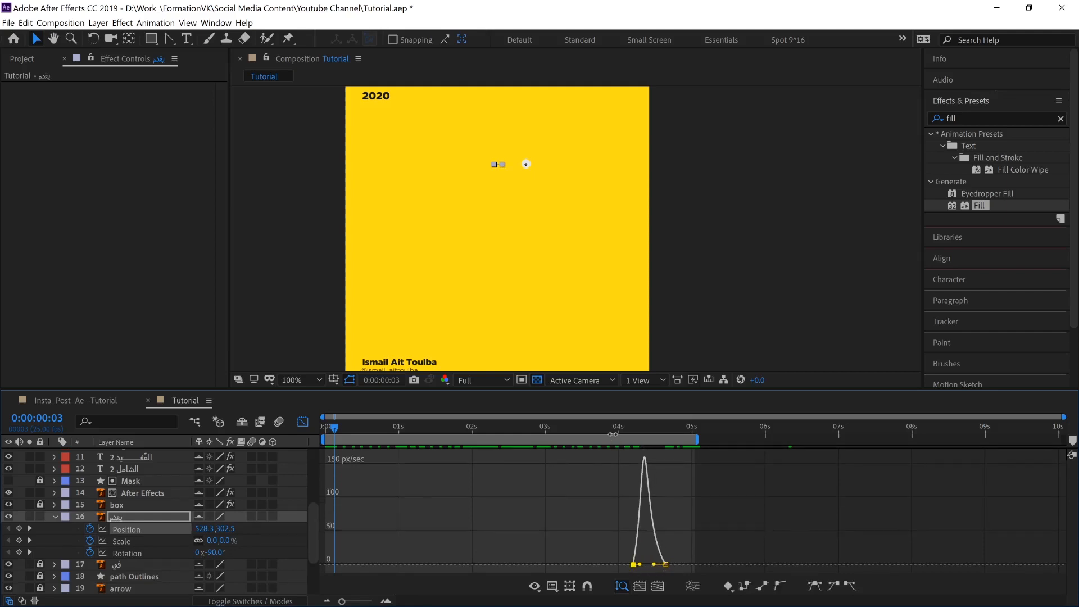
left_click(628, 435)
key("space")
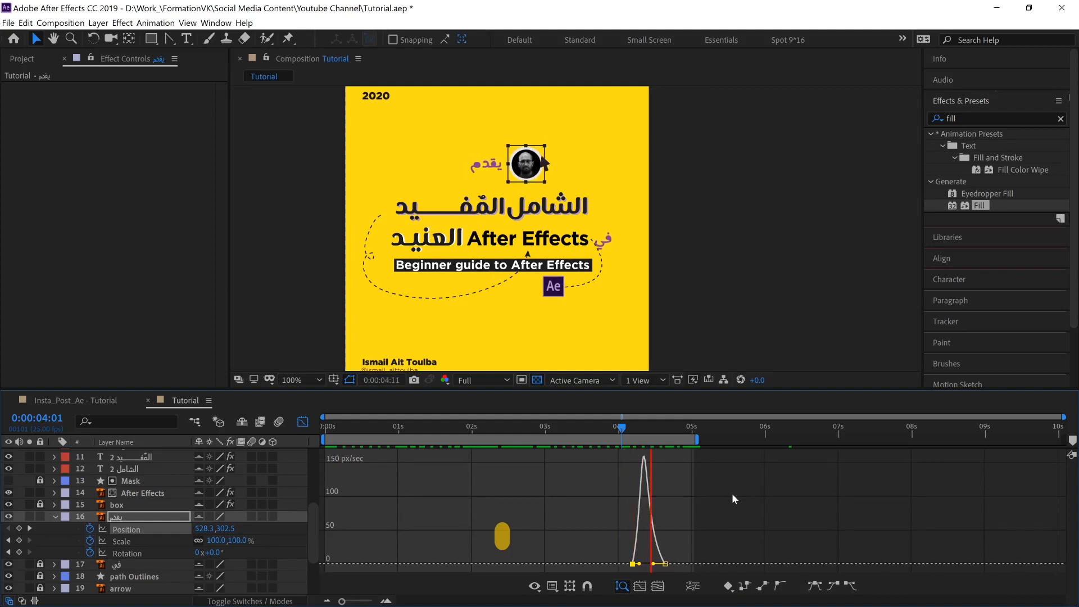
Step: Shift both Position keyframes of the يقدم layer slightly later, starting at 0:00:04:06, play the movement, and collapse the layer
left_click_drag(619, 556, 672, 566)
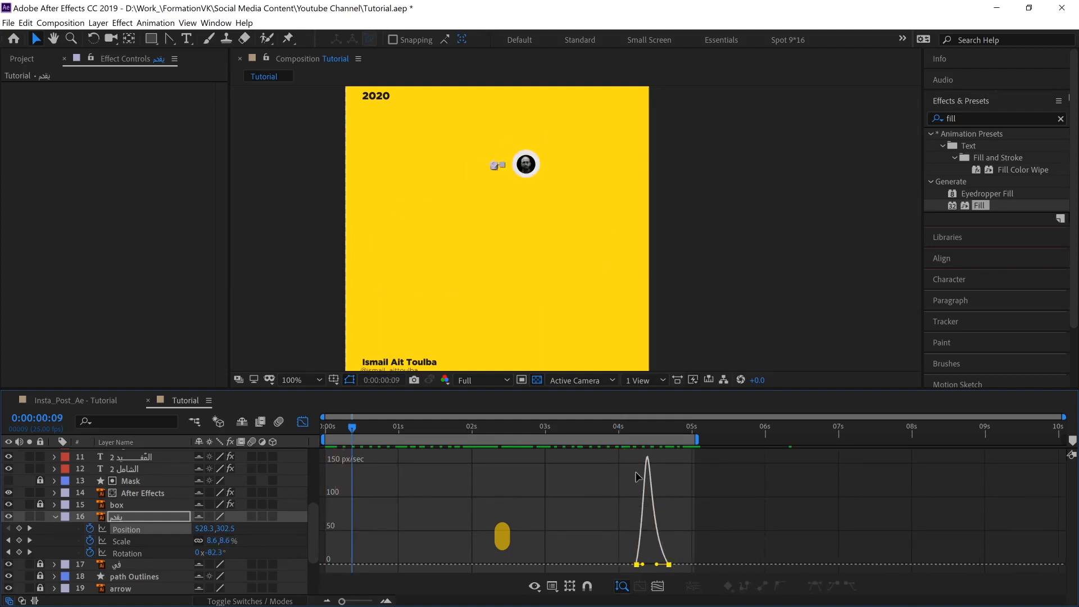
left_click(635, 430)
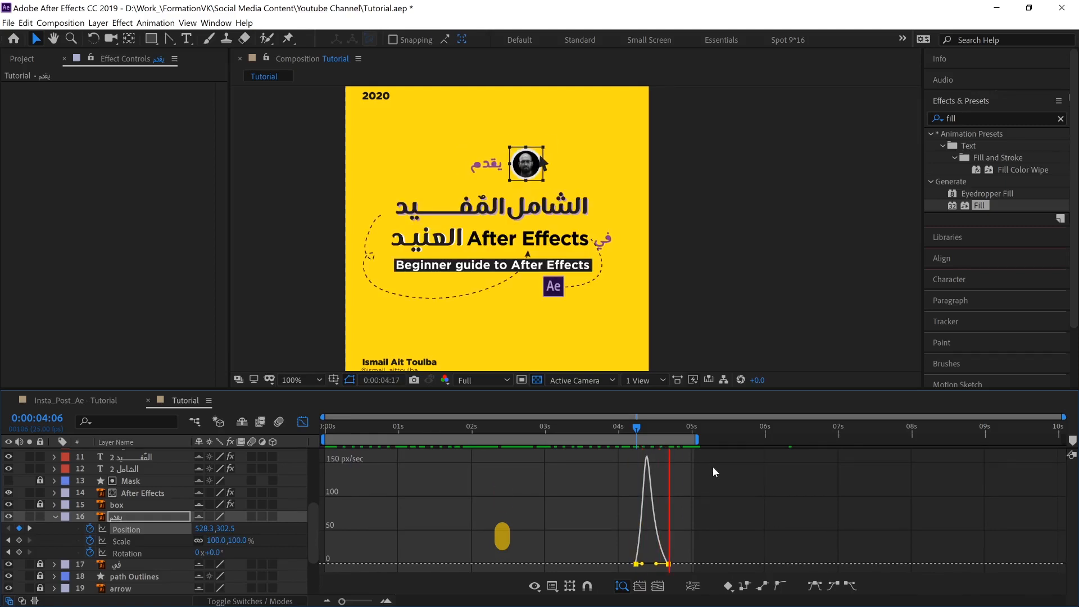
left_click(638, 430)
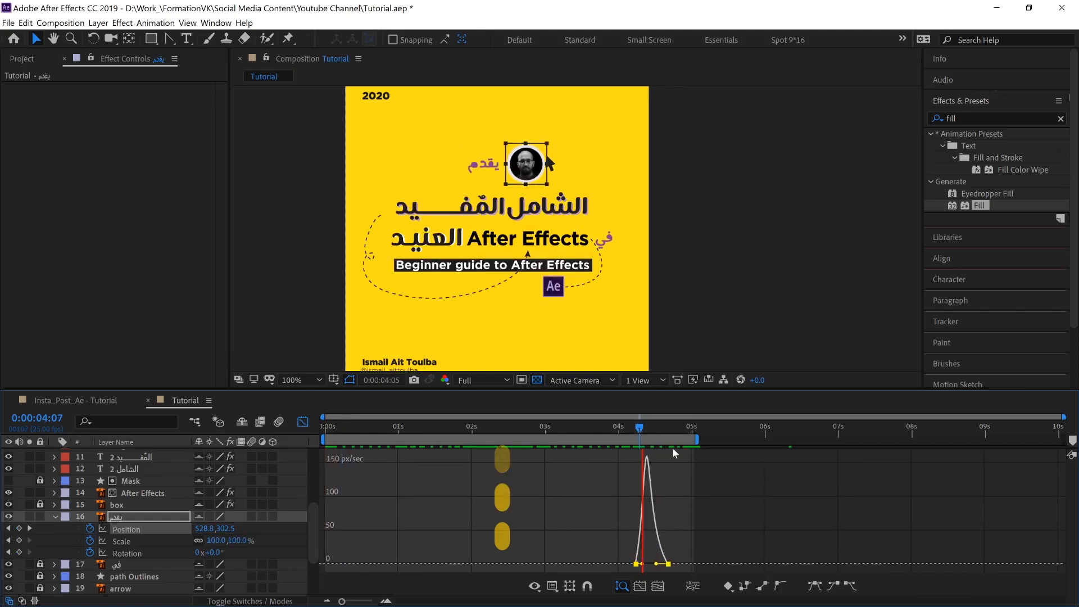
key("Home")
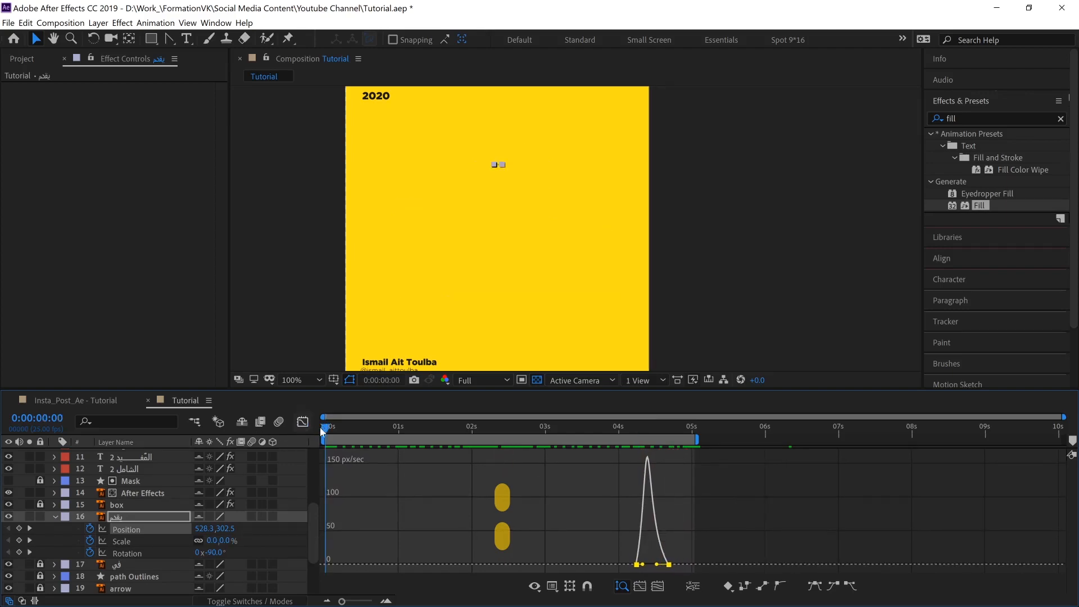
left_click(302, 421)
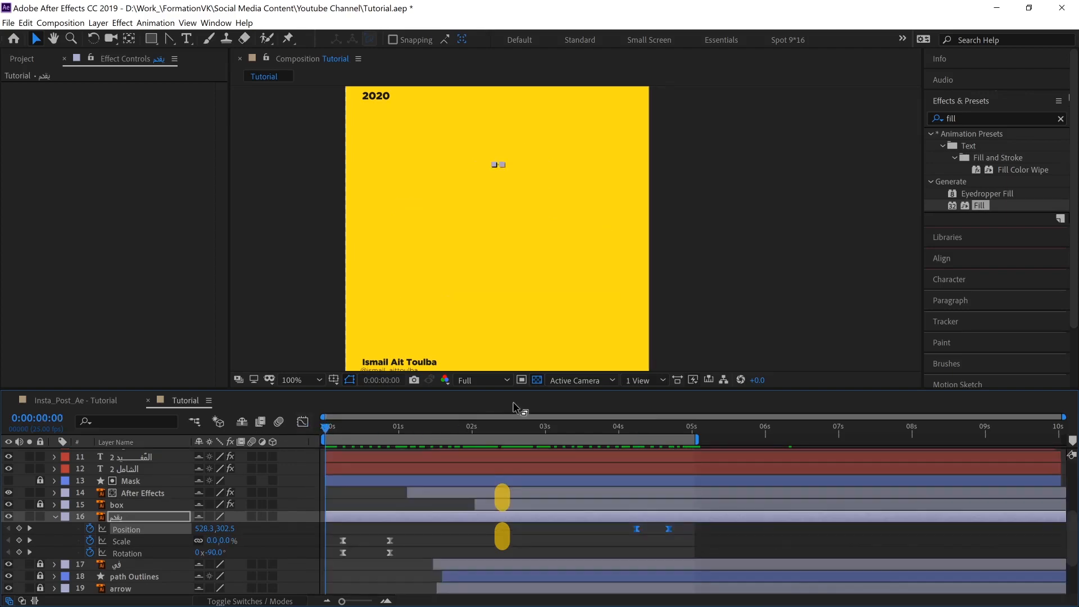
left_click(55, 517)
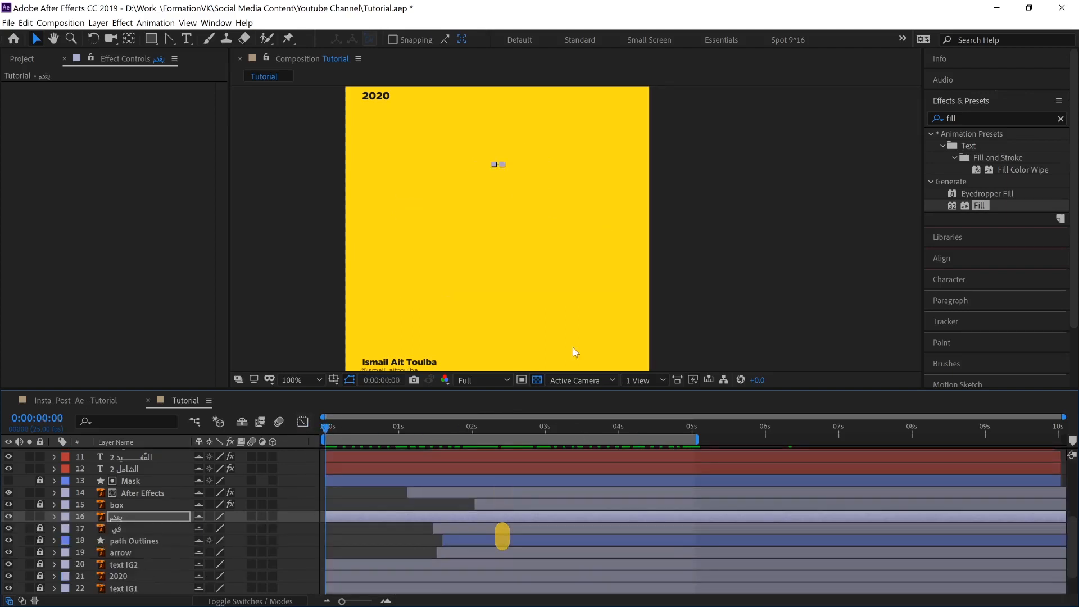
Step: Scrub the composition to 0:00:03:04 and examine the keyframed properties of the الشامل 2 layer
left_click(642, 516)
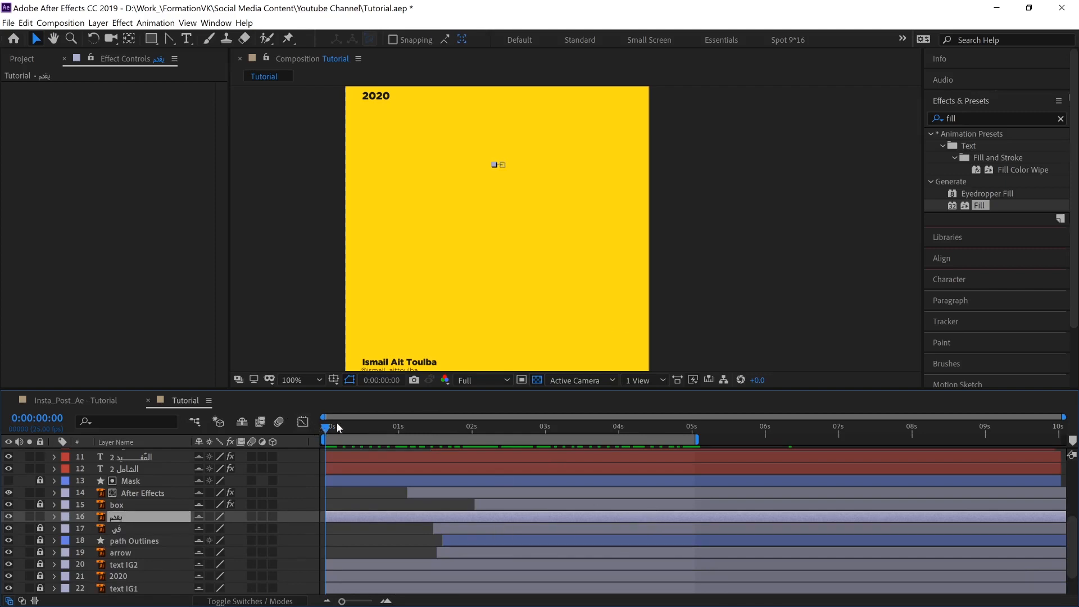
left_click_drag(336, 423, 555, 443)
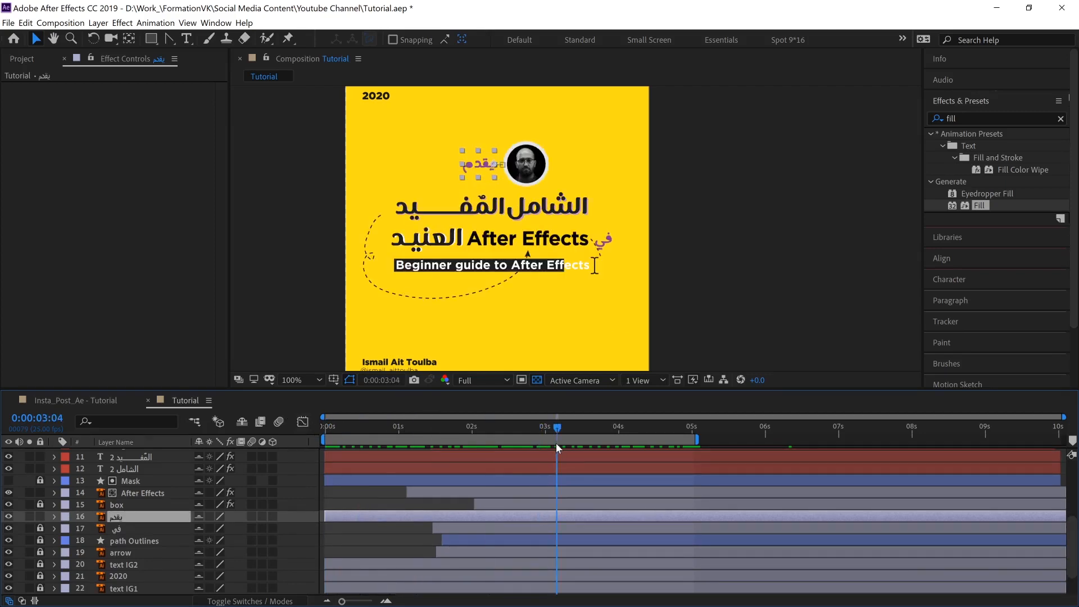
left_click(279, 470)
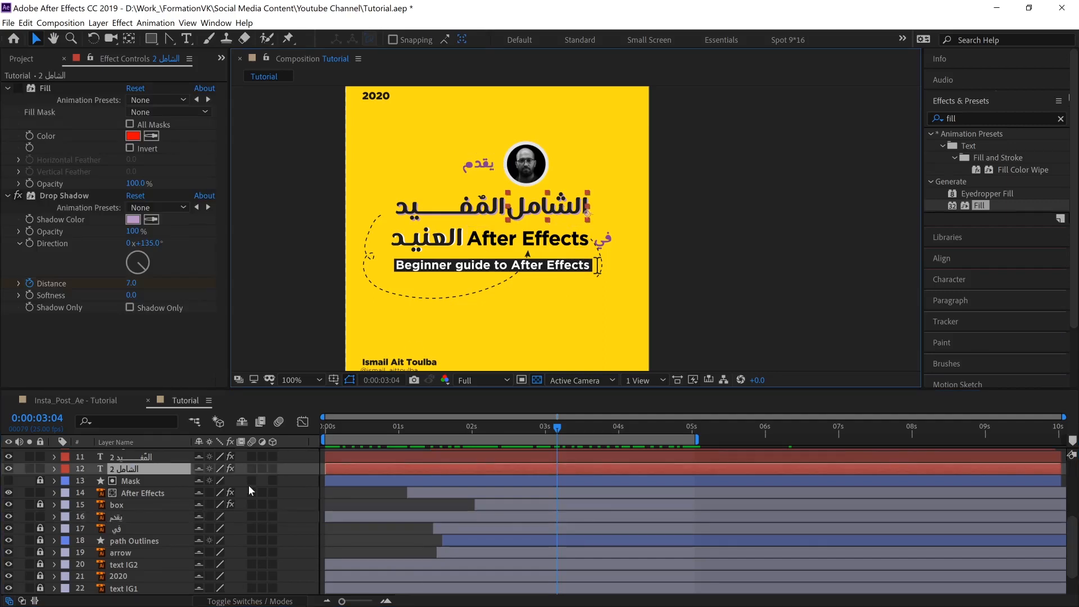
key("u")
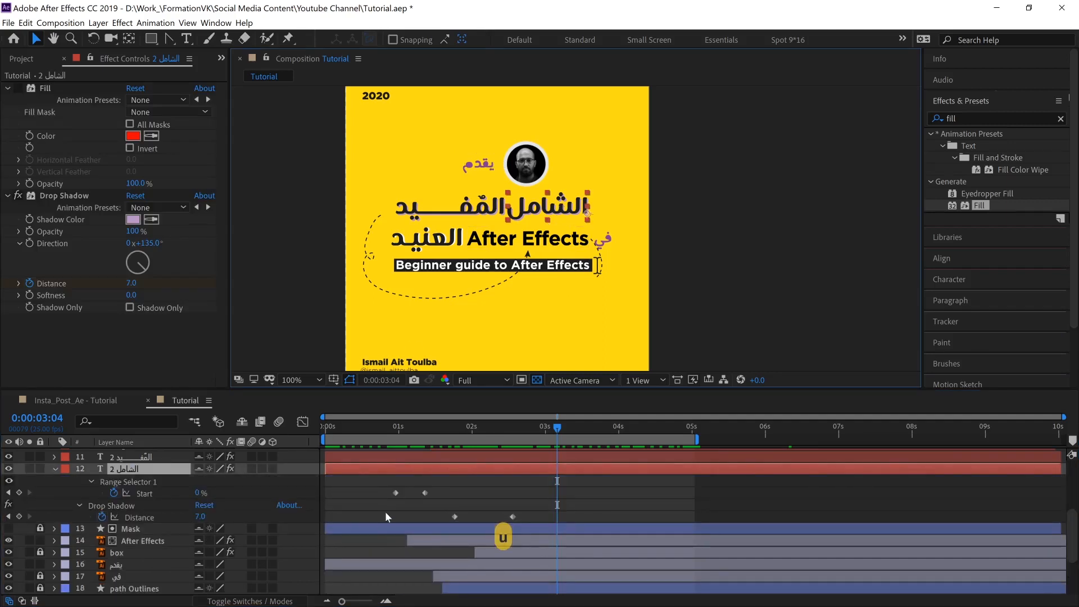
left_click(56, 468)
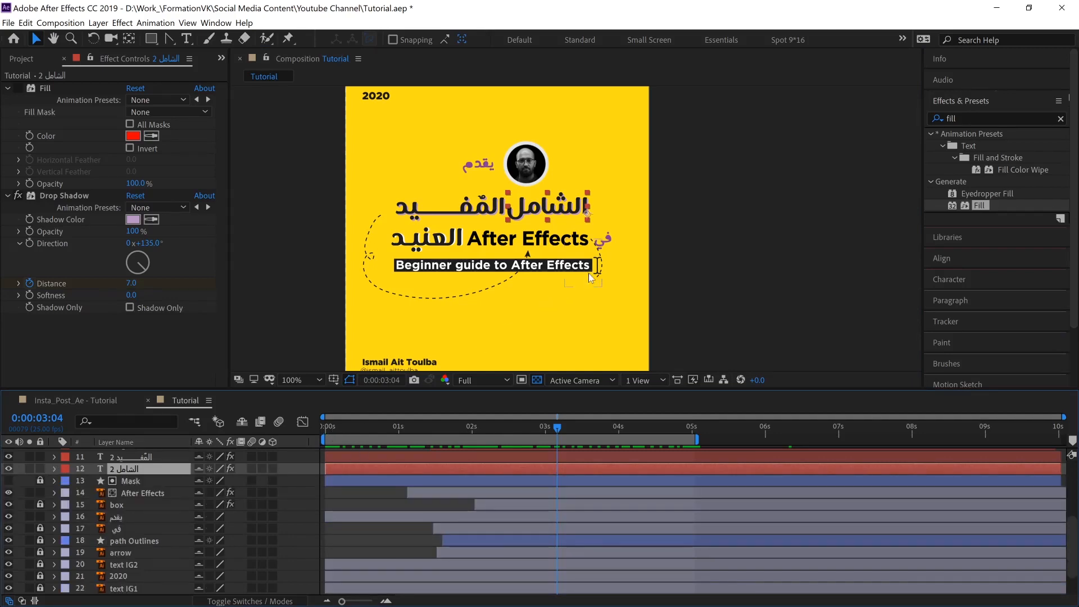
Step: Reveal the After Effects layer's keyframes and apply Easy Ease to its two Position keyframes
left_click(543, 243)
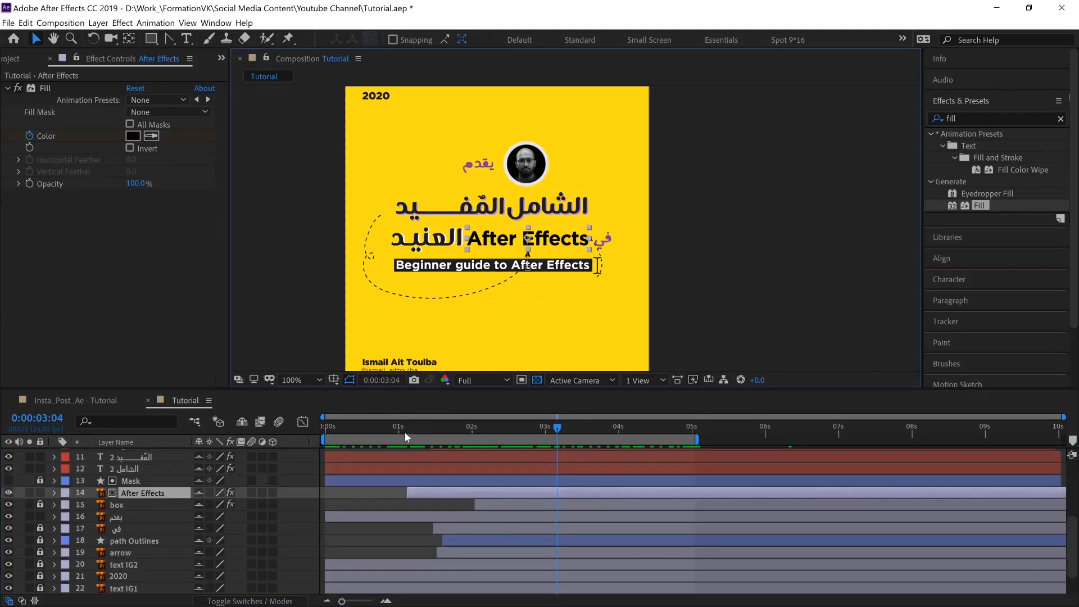
key("u")
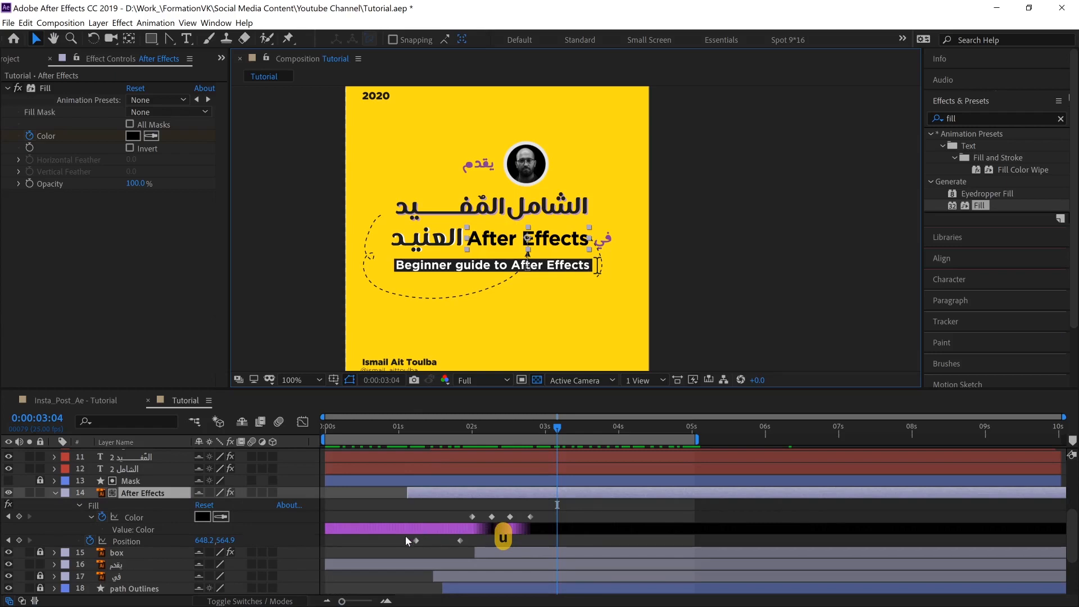
left_click_drag(405, 534, 488, 549)
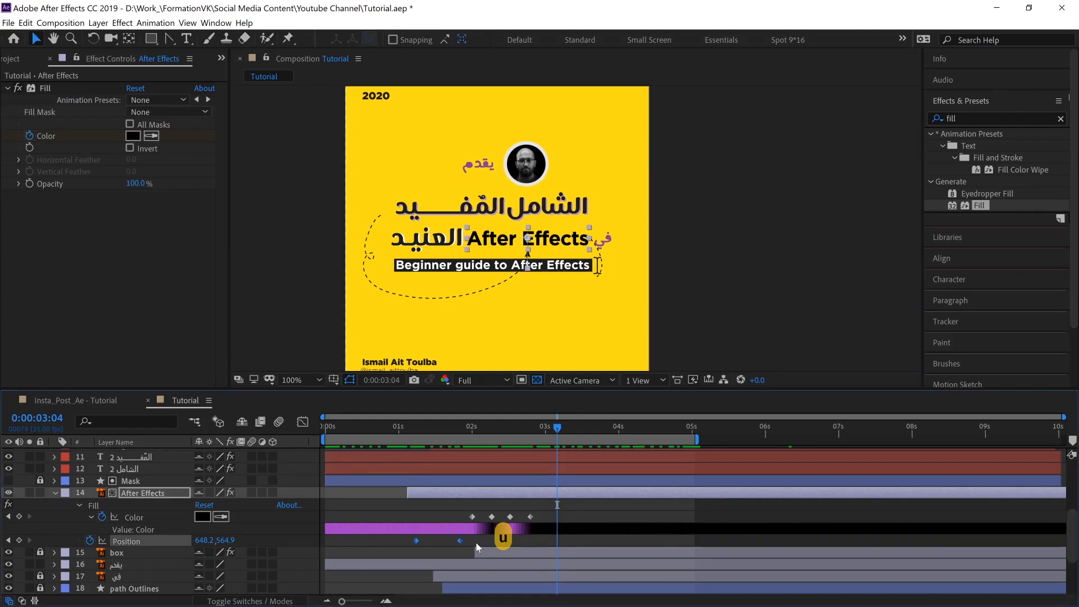
key("F9")
Step: Lengthen the incoming speed handle of the After Effects layer's second Position keyframe so the speed peaks early
key("shift+F3")
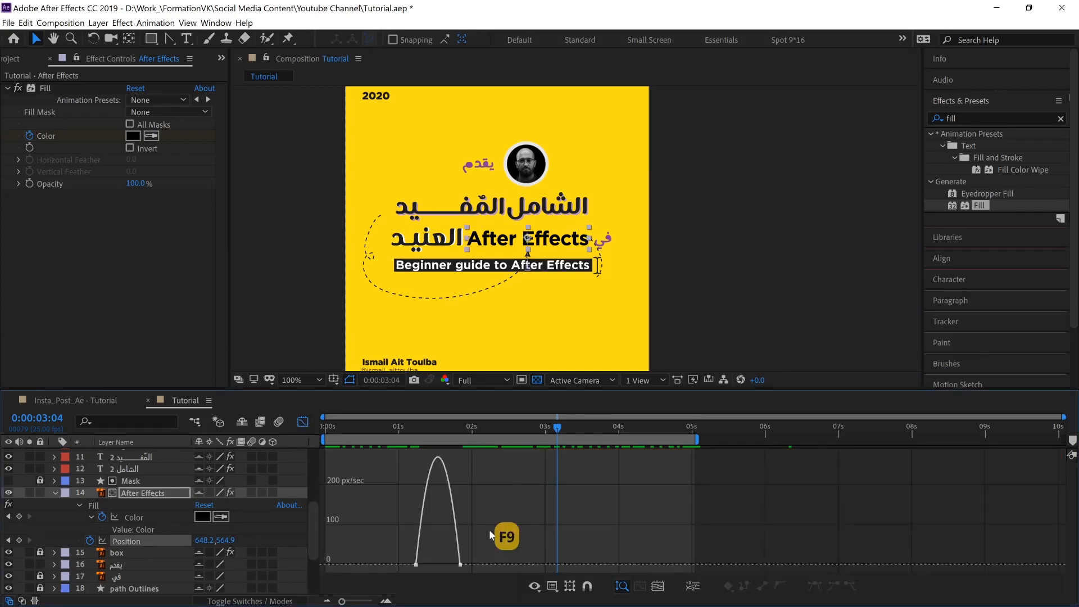
left_click_drag(466, 576, 415, 558)
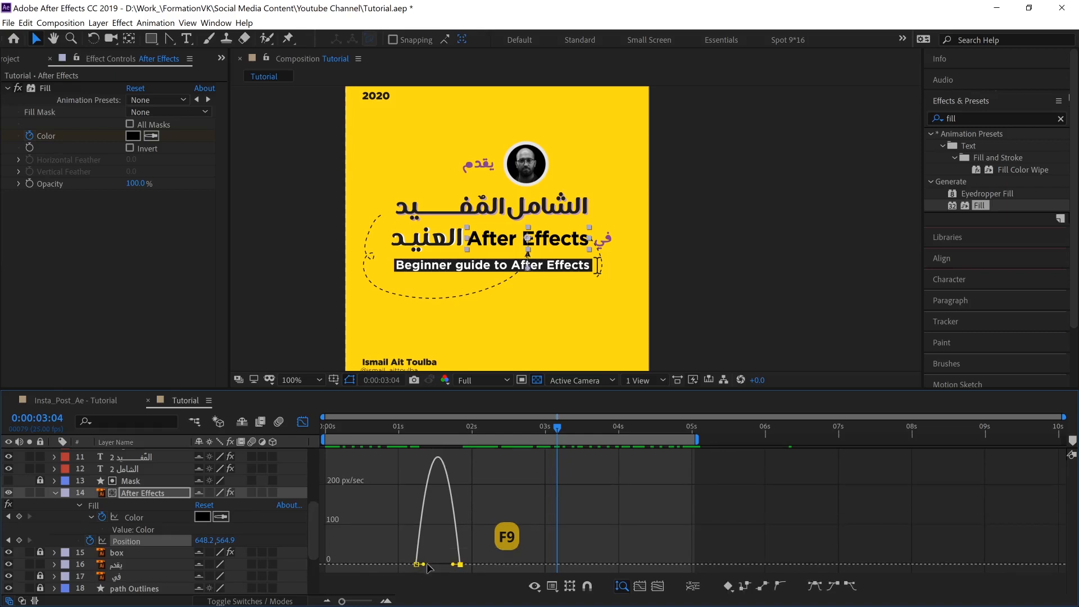
left_click(416, 564)
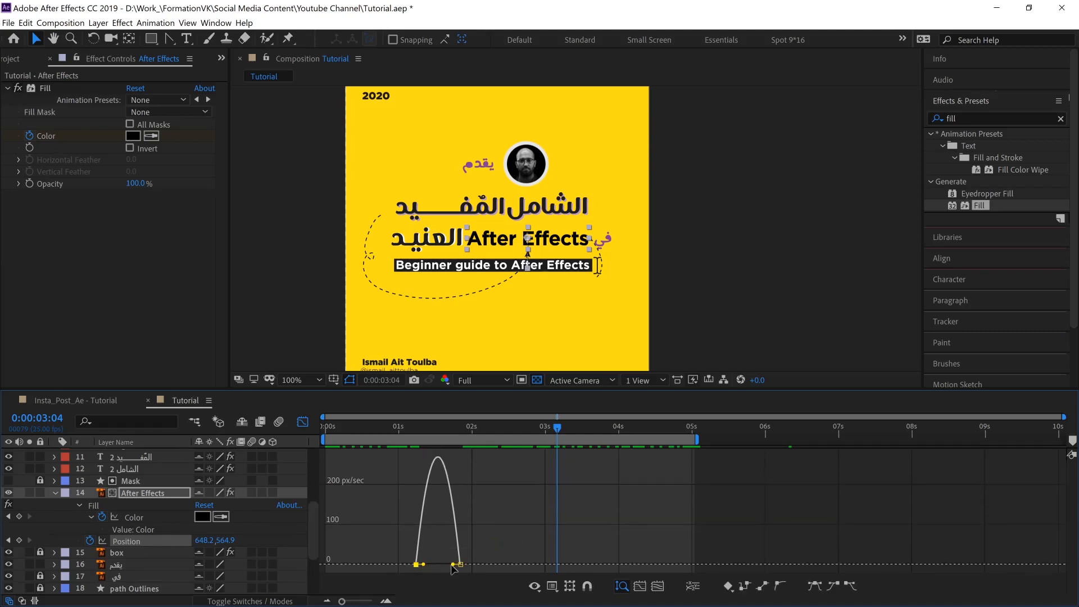
left_click_drag(453, 565, 444, 564)
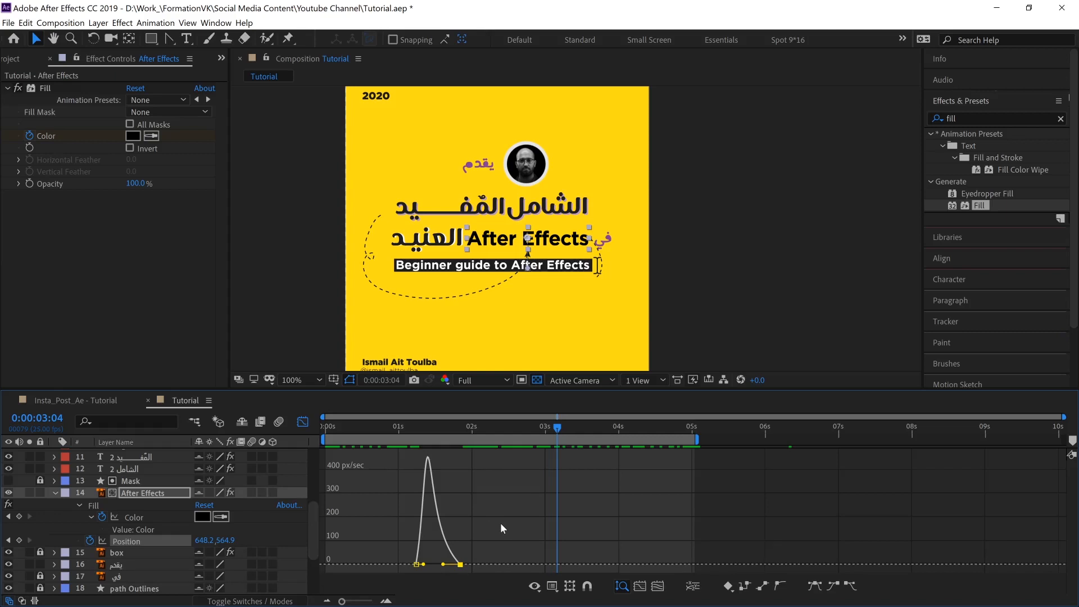
Step: Examine the After Effects layer's Position curve in the value graph and switch back to the speed graph
left_click(552, 586)
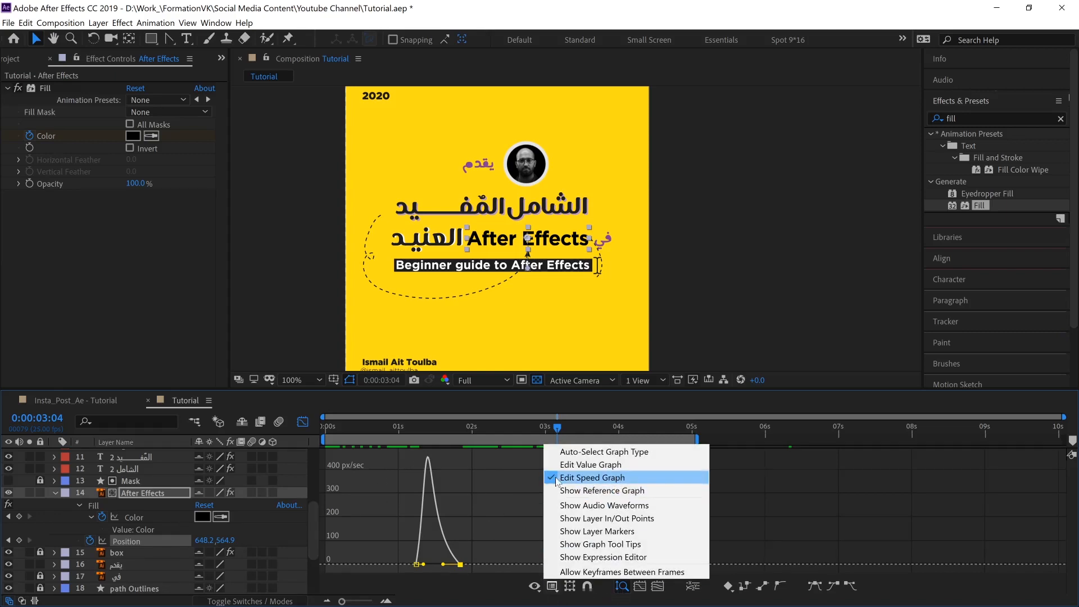
left_click(575, 465)
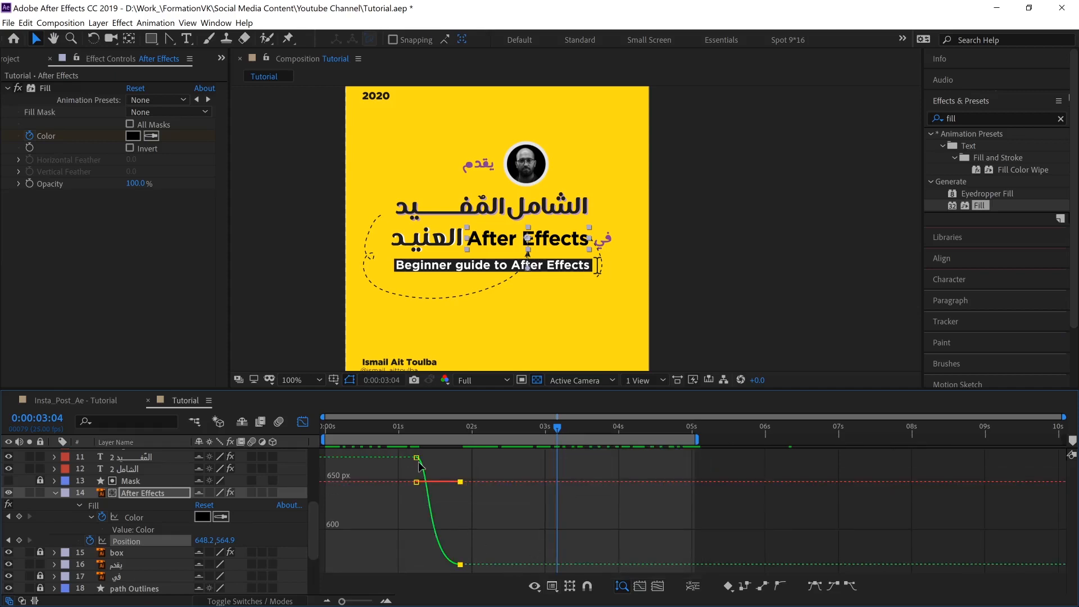
left_click(554, 587)
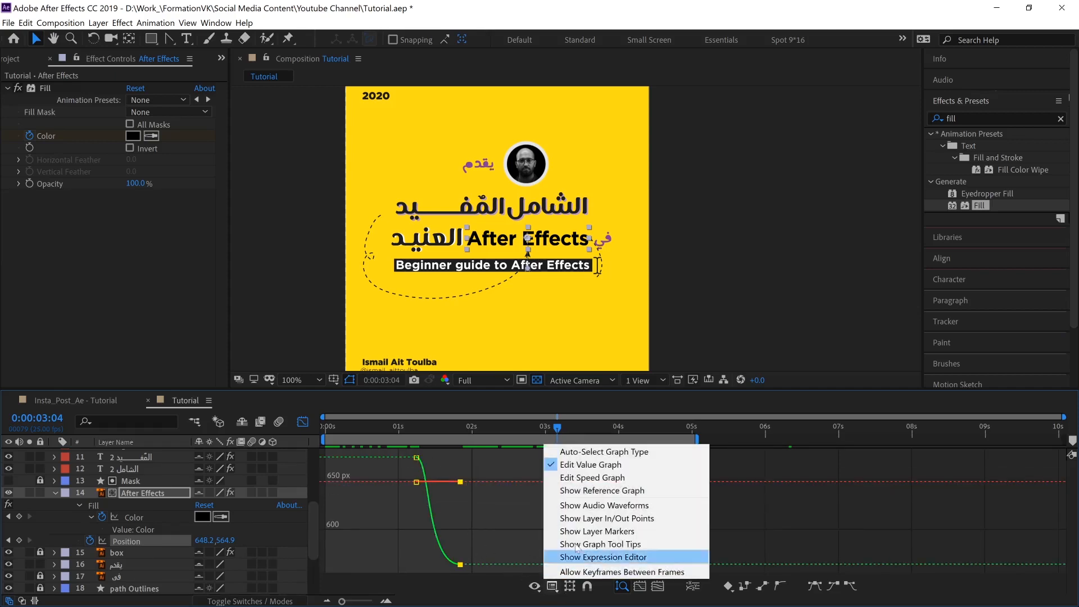
left_click(585, 478)
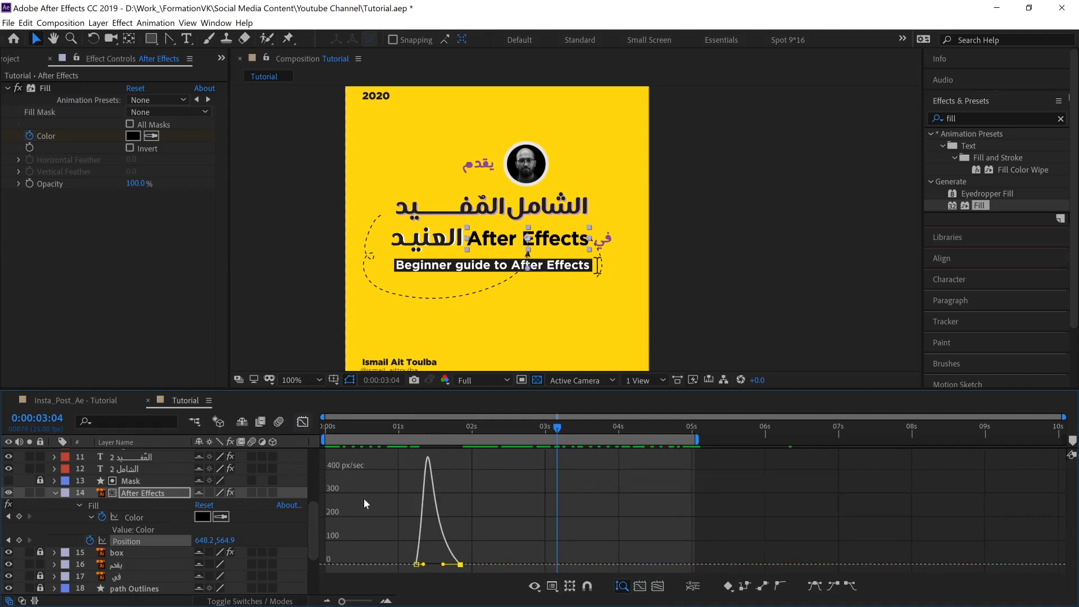
Step: Play the composition from the After Effects layer's first Position keyframe to check its eased movement, and collapse the layer
key("shift+F3")
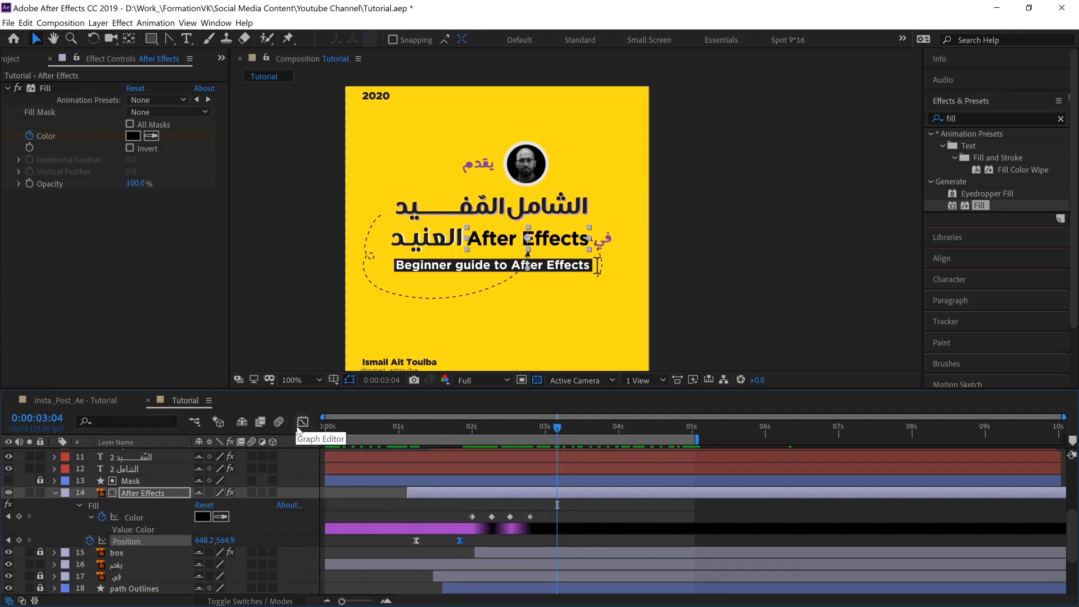
left_click(419, 430)
key("space")
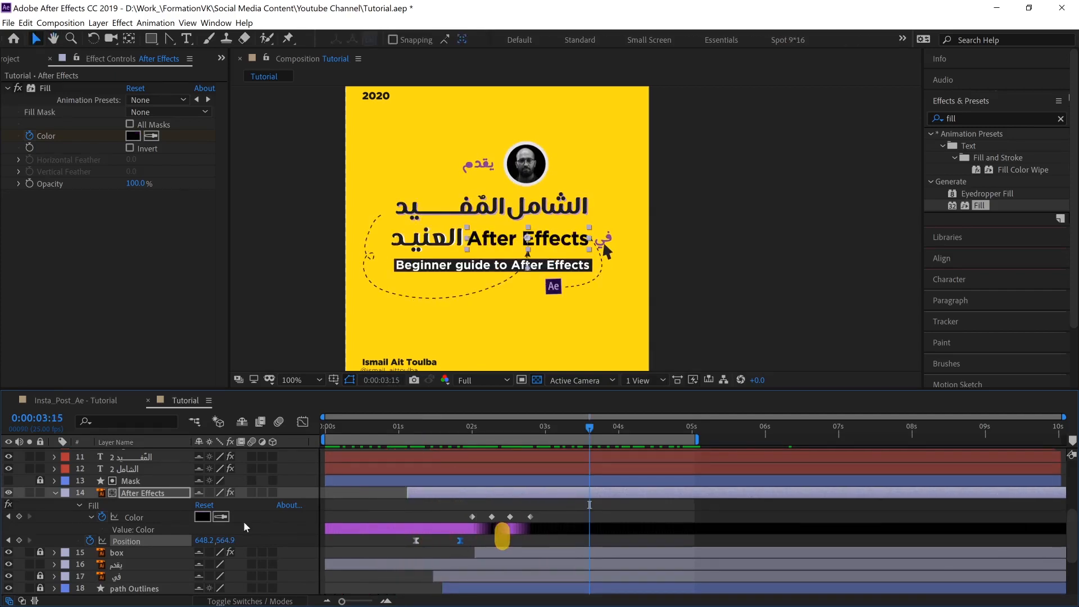
left_click(55, 493)
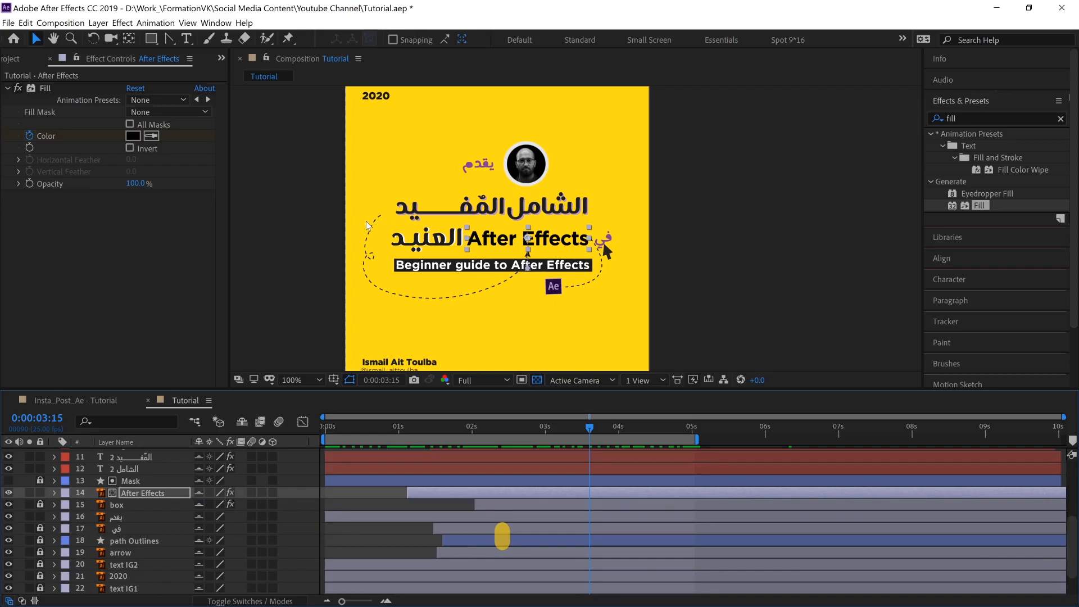
Step: Delete the hidden Grid layer from the Tutorial composition
left_click(417, 295)
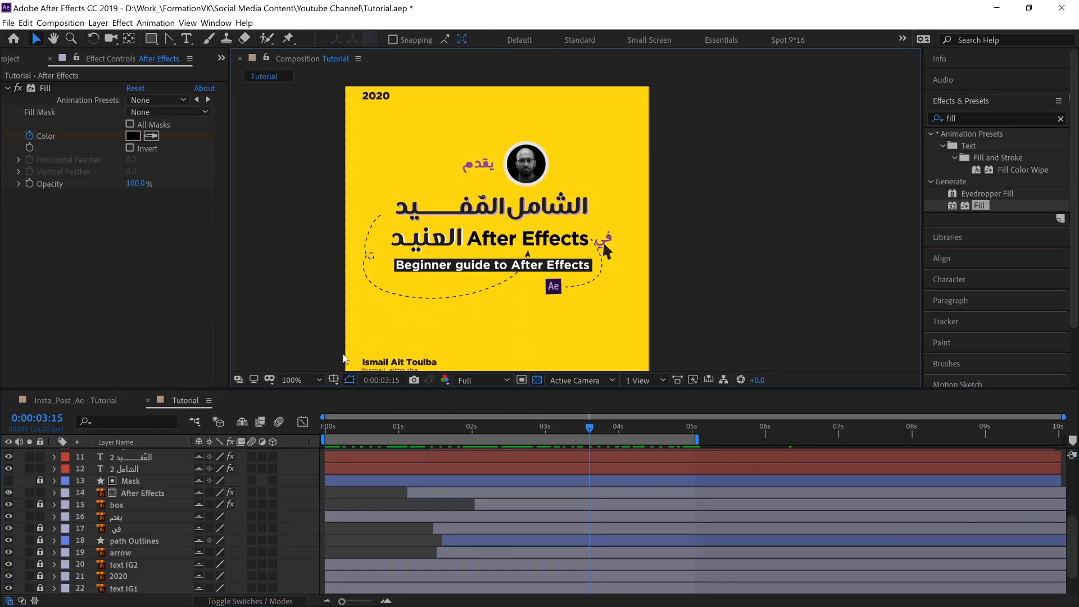
scroll(117, 516, "down", 3)
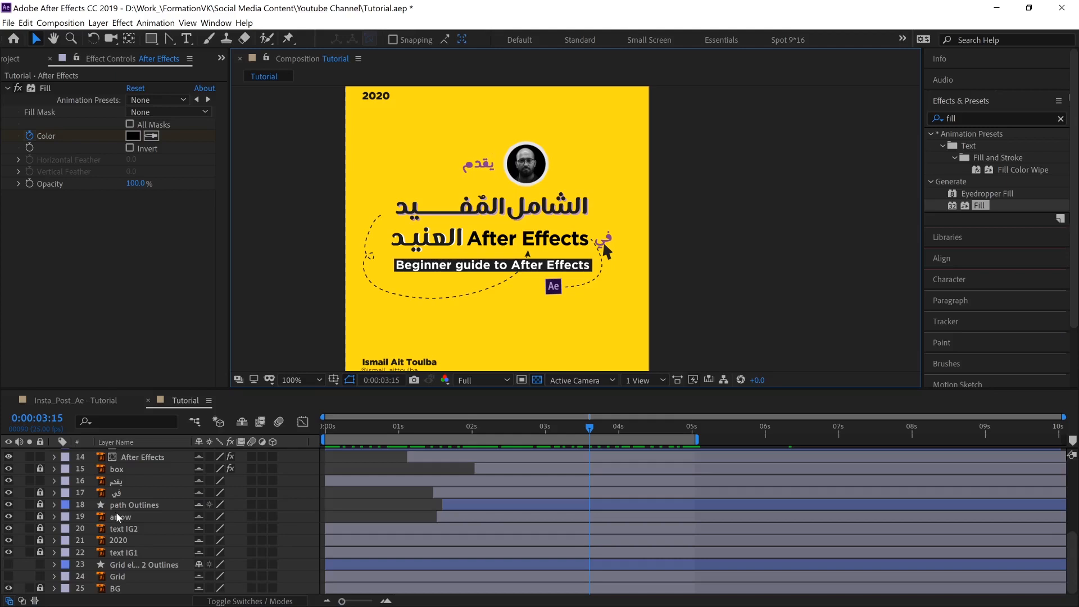
left_click(132, 577)
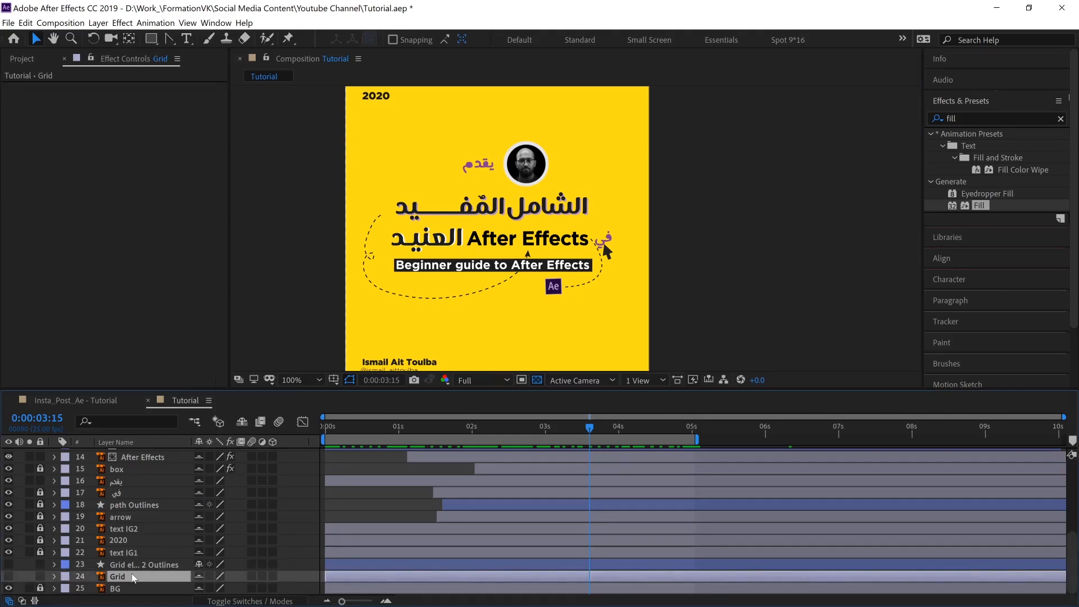
key("Delete")
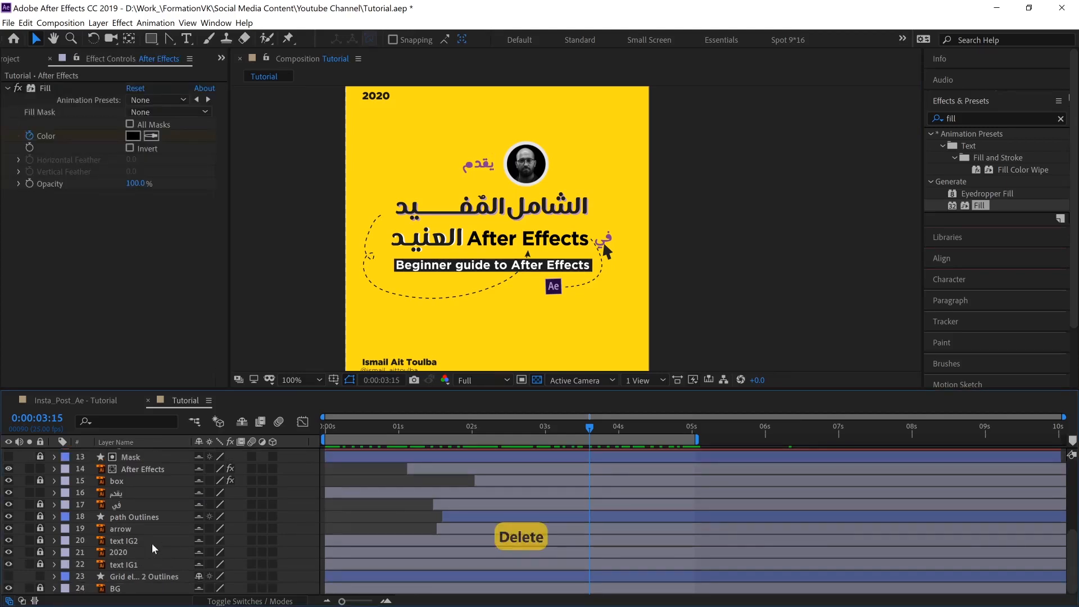
Step: Unlock the path Outlines and arrow layers, isolating the arrow briefly to check what it contains
scroll(154, 548, "up", 3)
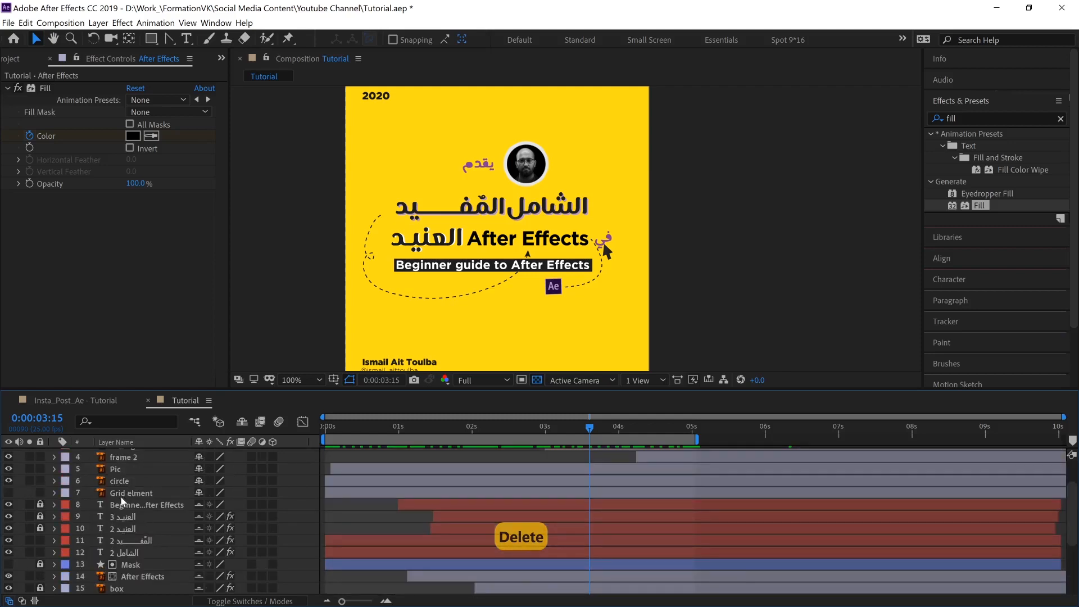
scroll(142, 572, "down", 2)
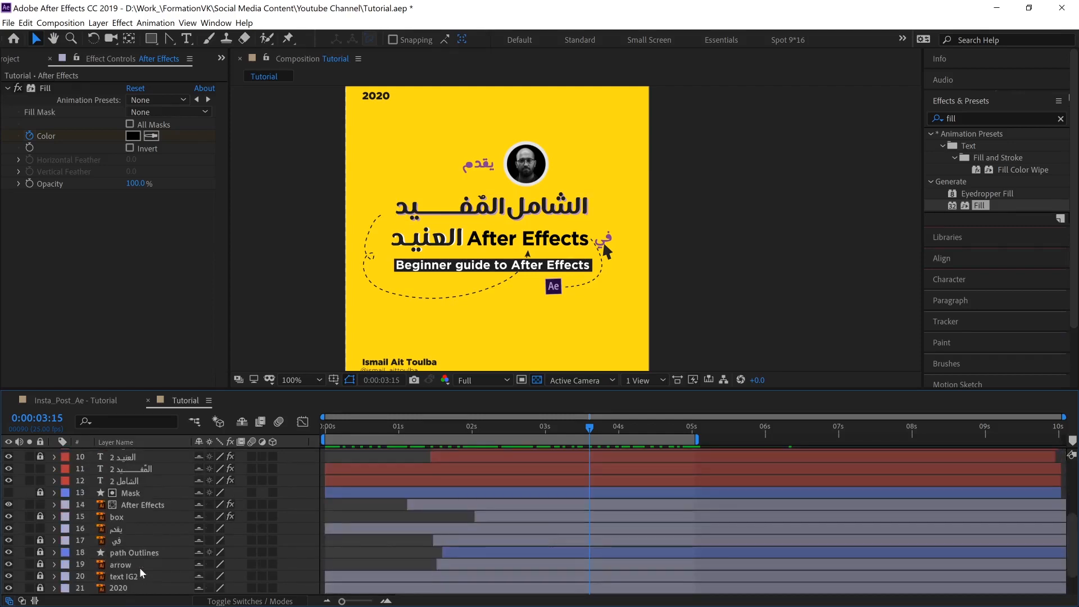
left_click(40, 553)
left_click(121, 555)
left_click(29, 564)
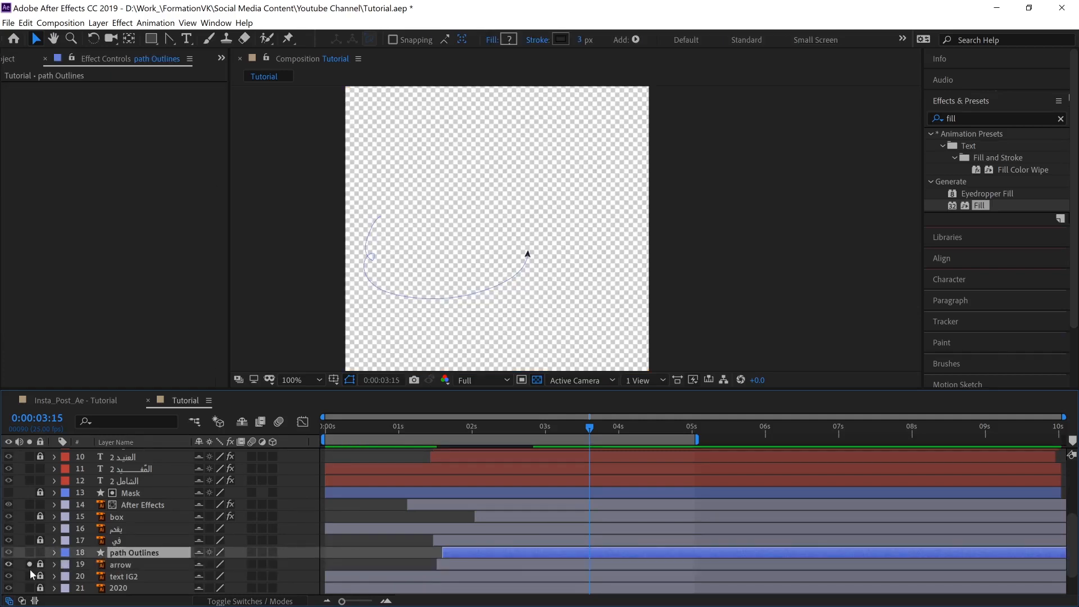
left_click(29, 564)
left_click(40, 564)
left_click(121, 563)
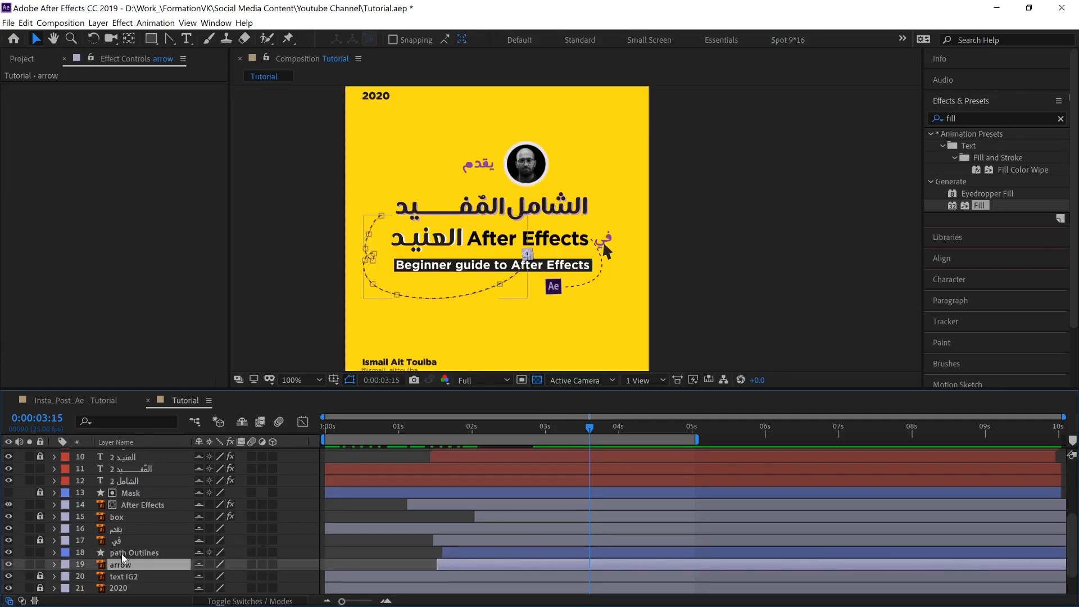
Step: Reveal the End keyframes of the path Outlines layer and the Position keyframes of the arrow layer
left_click(122, 553)
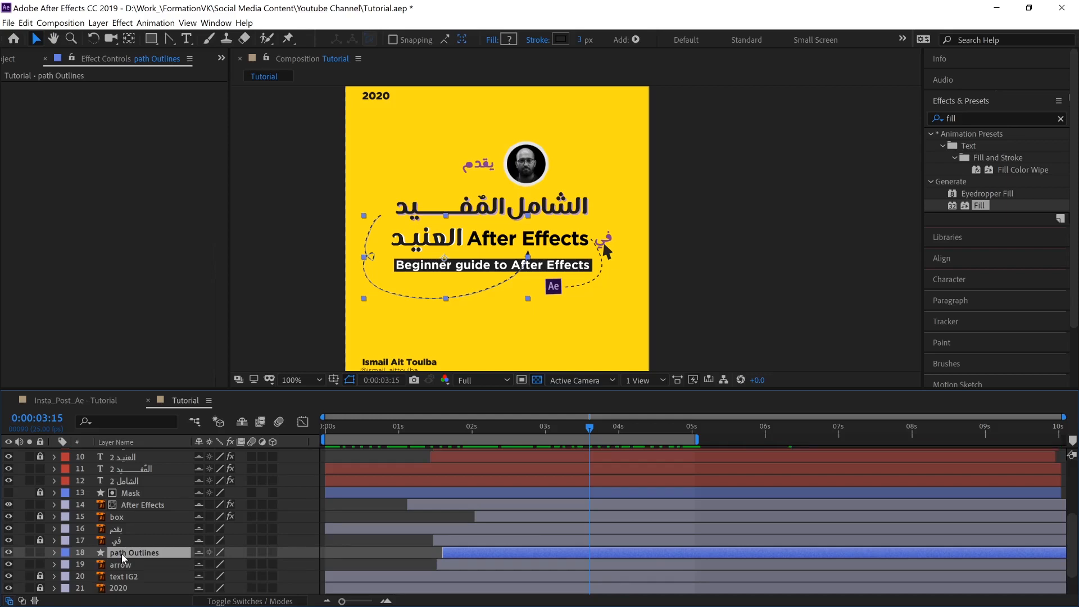
key("u")
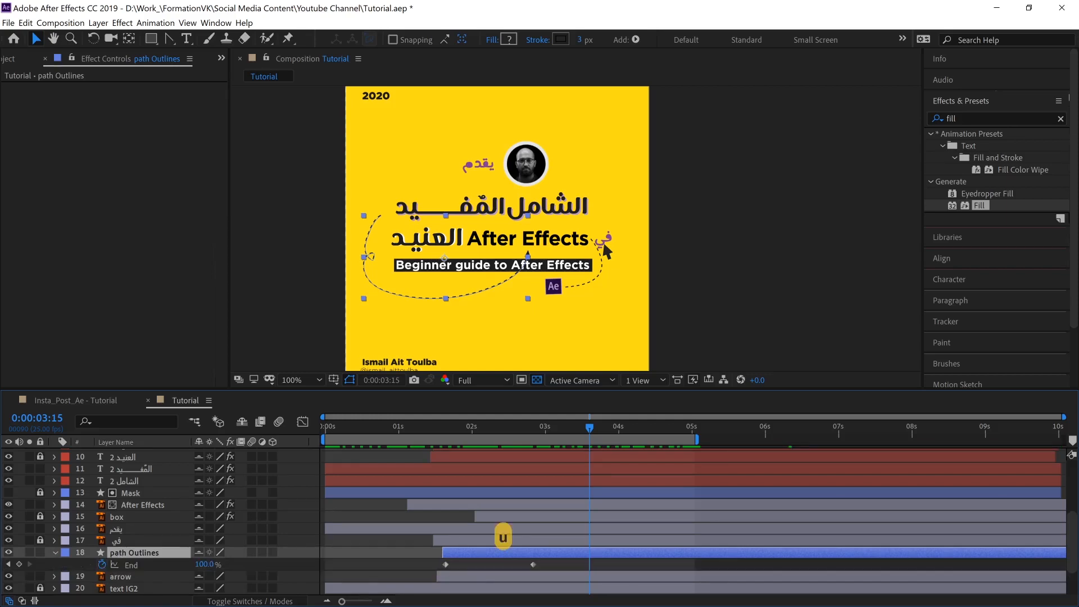
left_click(461, 577)
key("u")
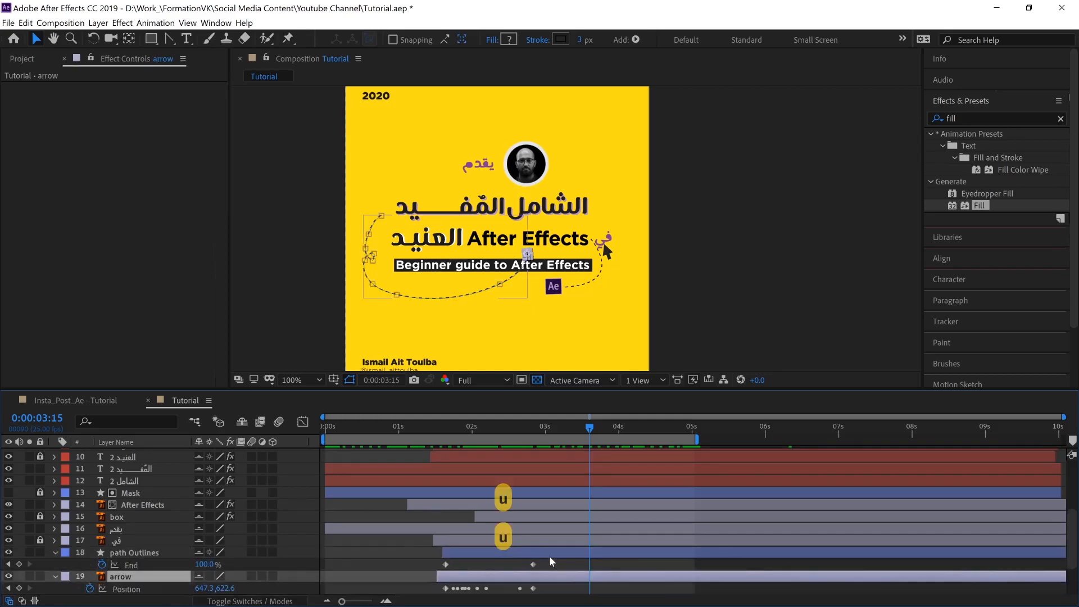
scroll(525, 561, "down", 1)
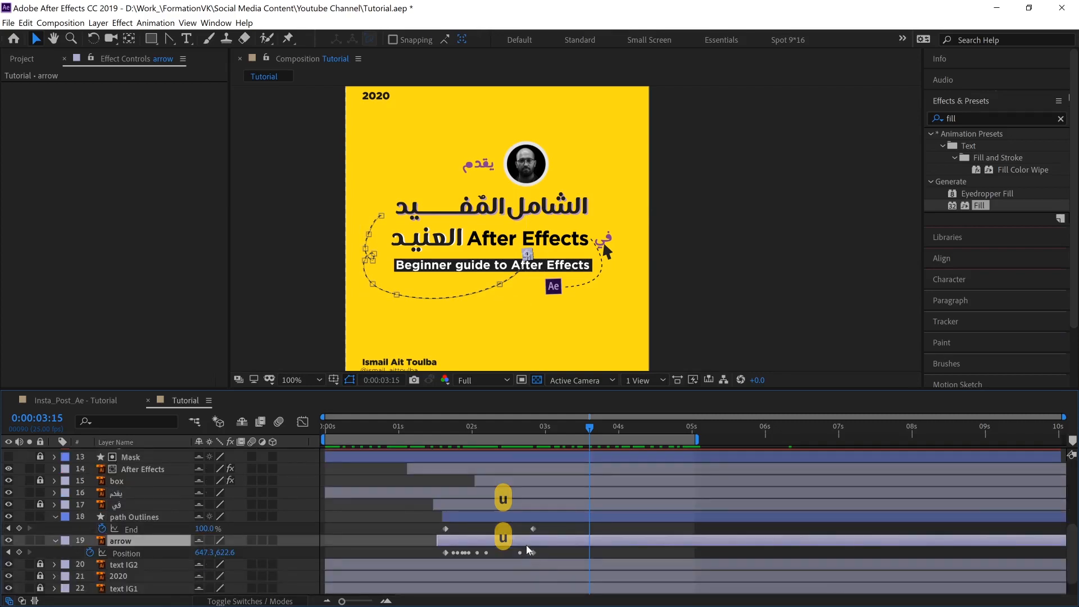
Step: Apply Easy Ease to the path Outlines layer's two End keyframes
left_click_drag(540, 531, 421, 534)
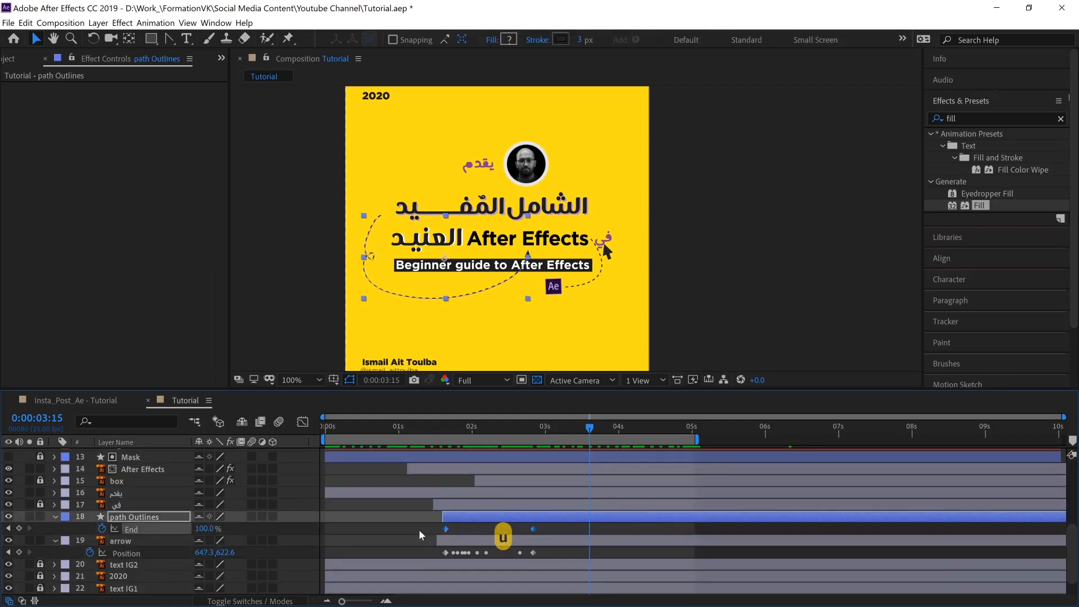
key("F9")
left_click_drag(547, 553, 439, 572)
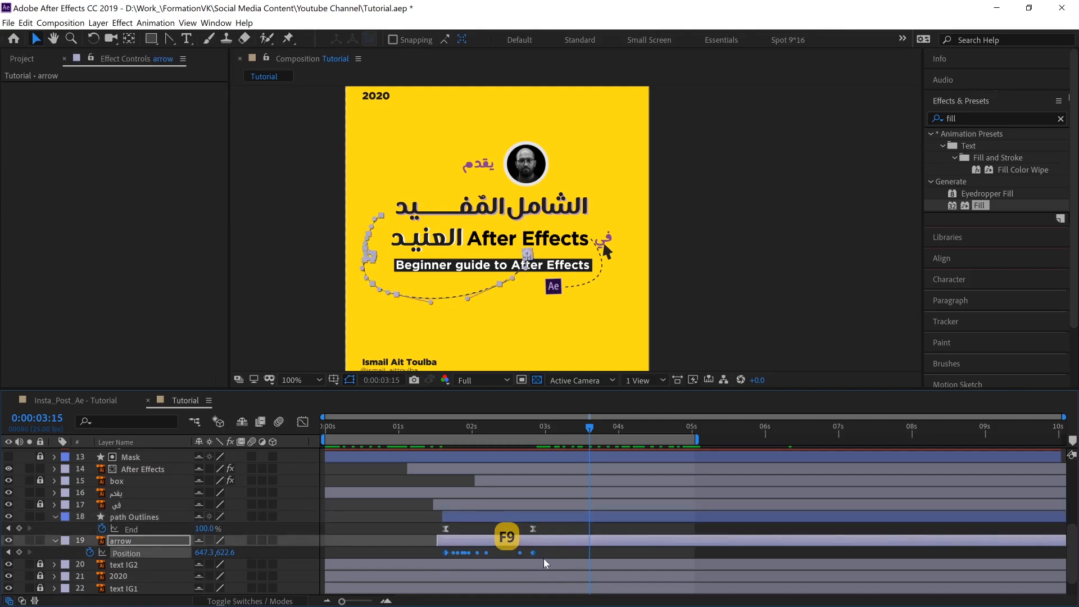
left_click(533, 552)
Step: Reshape the path Outlines layer's End speed curve so it starts slowly and peaks late
left_click_drag(538, 534, 436, 525)
left_click(303, 421)
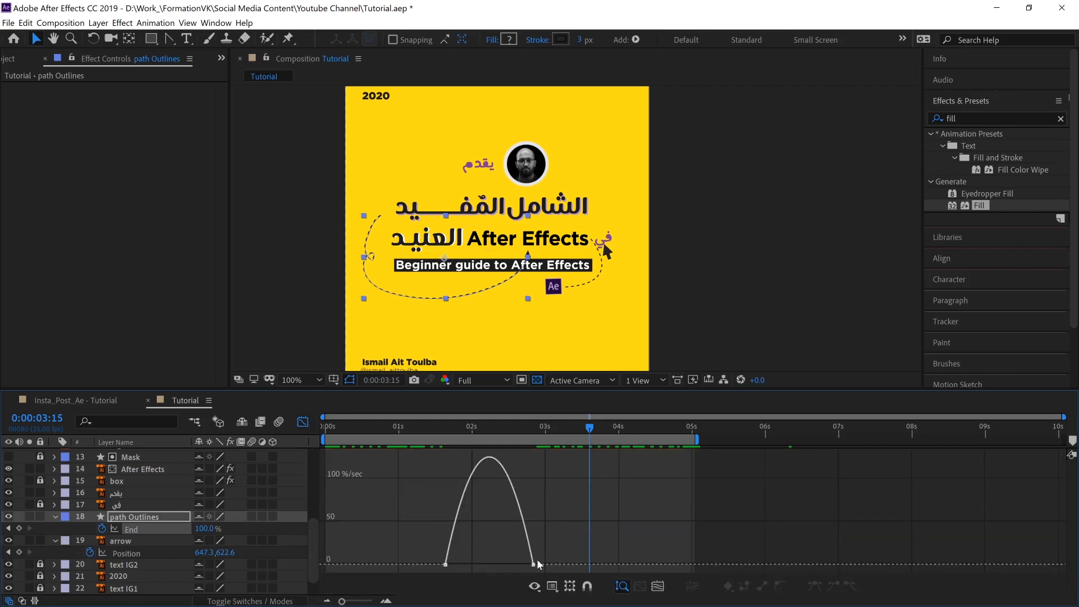
left_click_drag(545, 544, 511, 574)
left_click_drag(408, 548, 479, 568)
Step: Play the composition from just before the dashed path appears to check the arrow against the eased path
left_click(743, 254)
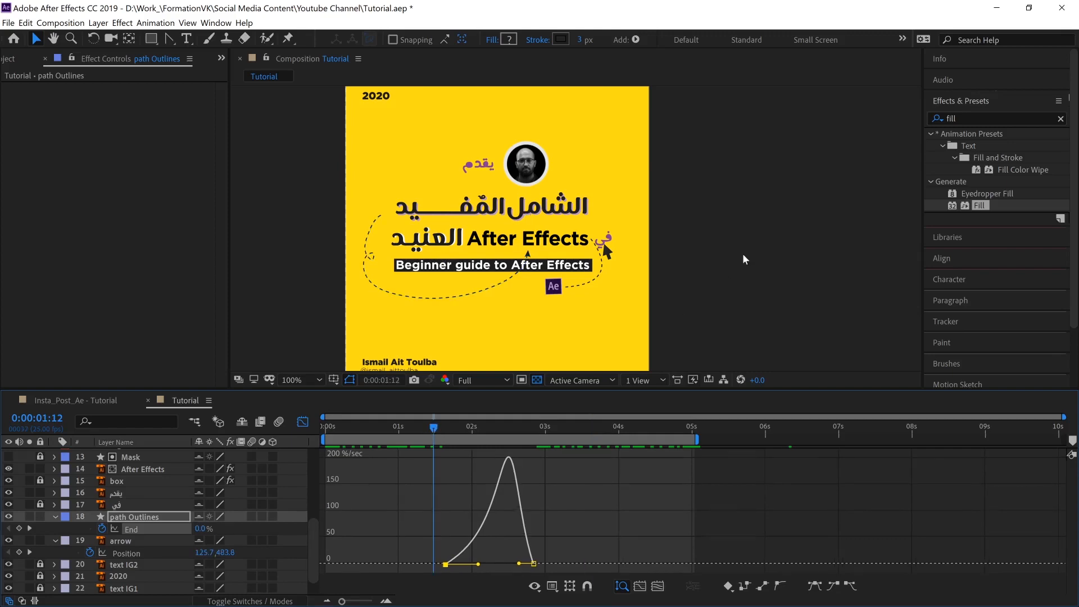
key("space")
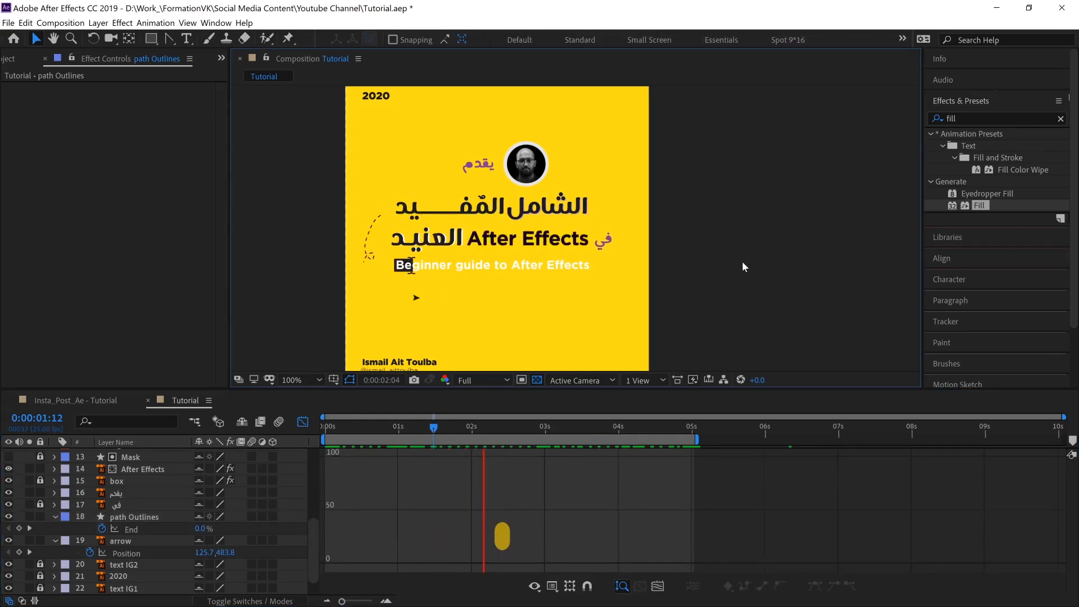
left_click(431, 425)
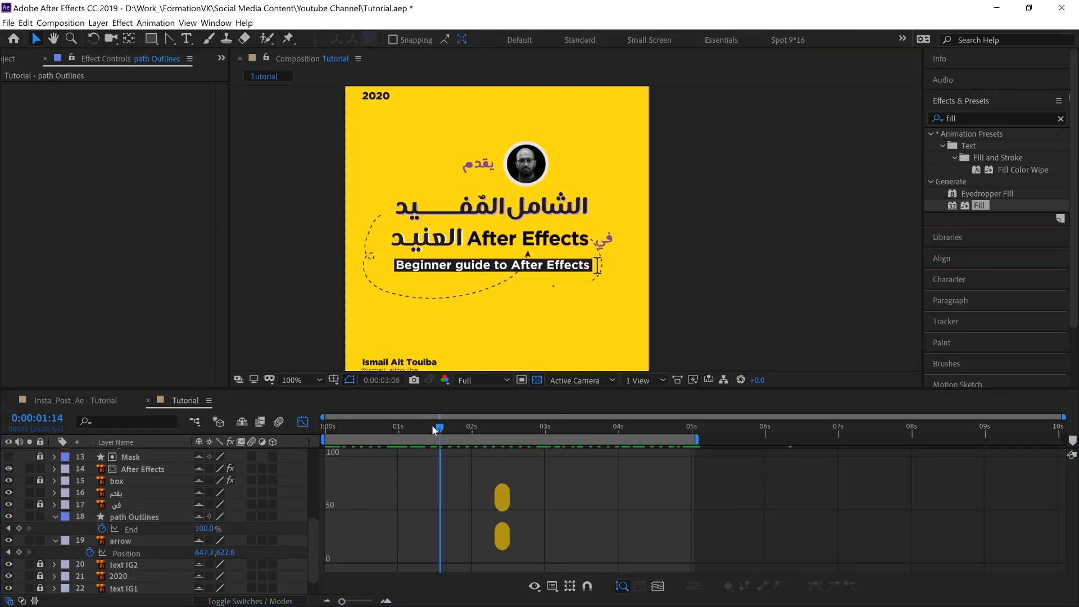
key("space")
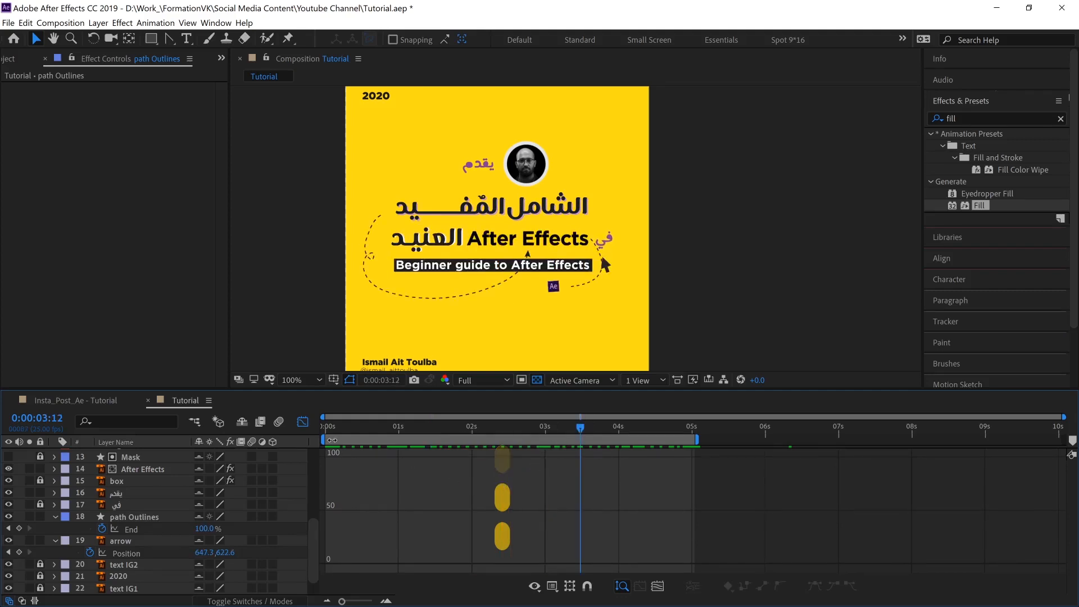
Step: Apply Easy Ease to the arrow layer's last and first Position keyframes
left_click(303, 421)
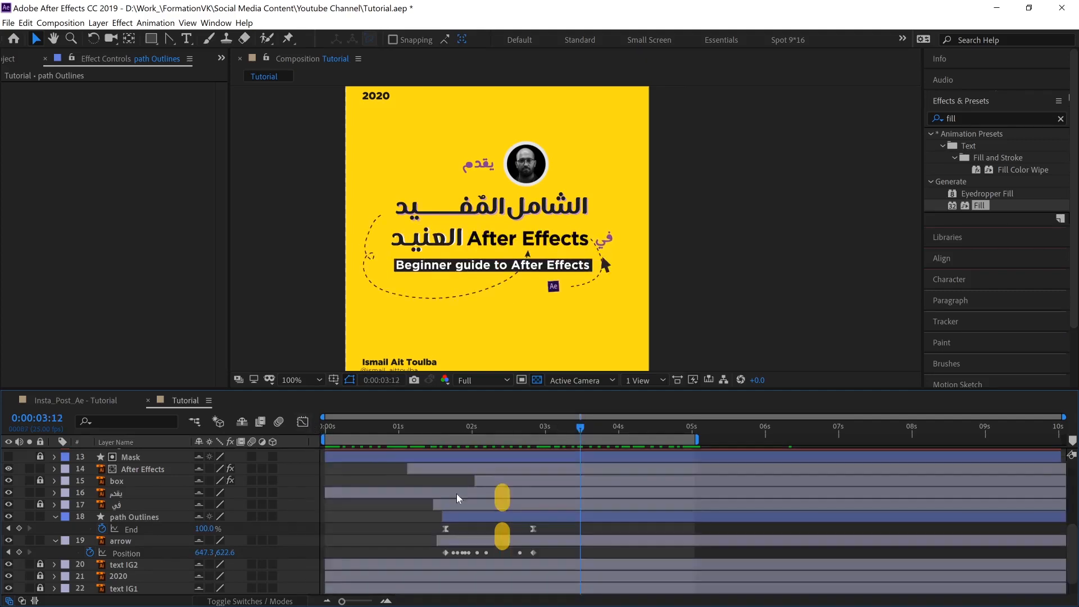
left_click(448, 553)
left_click(533, 553)
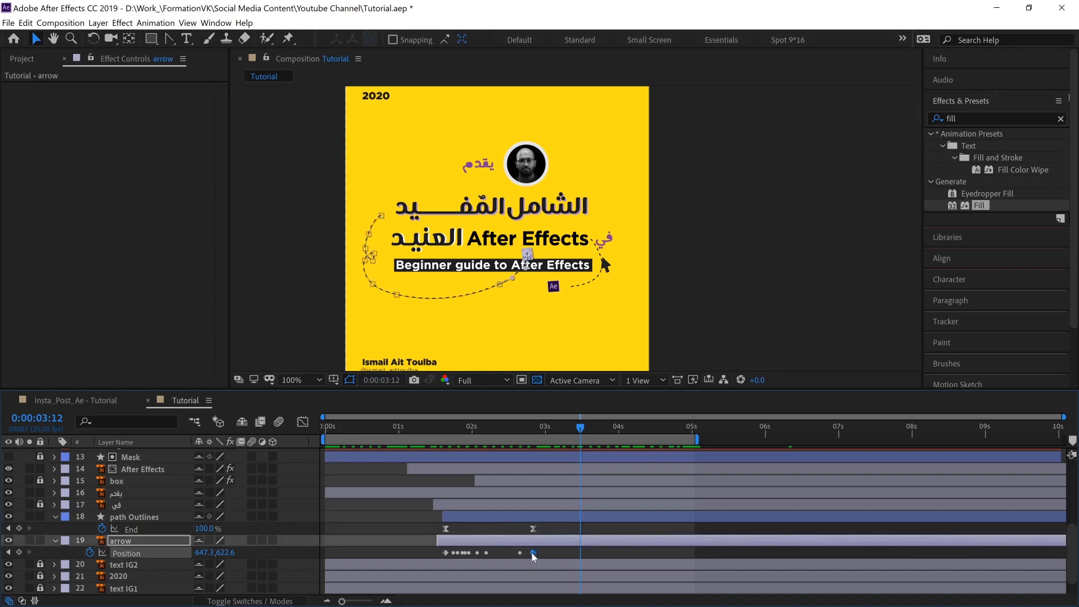
key("F9")
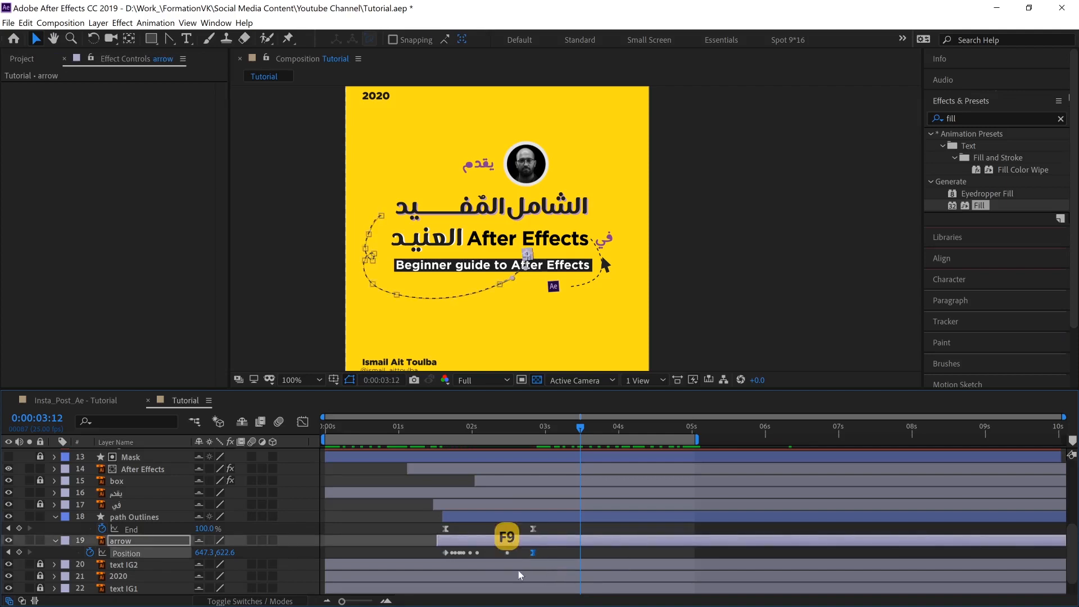
left_click(446, 552)
key("F9")
Step: Compare the arrow's Position speed curve with the path Outlines layer's End speed curve in the Graph Editor
left_click_drag(548, 551, 431, 562)
left_click(302, 422)
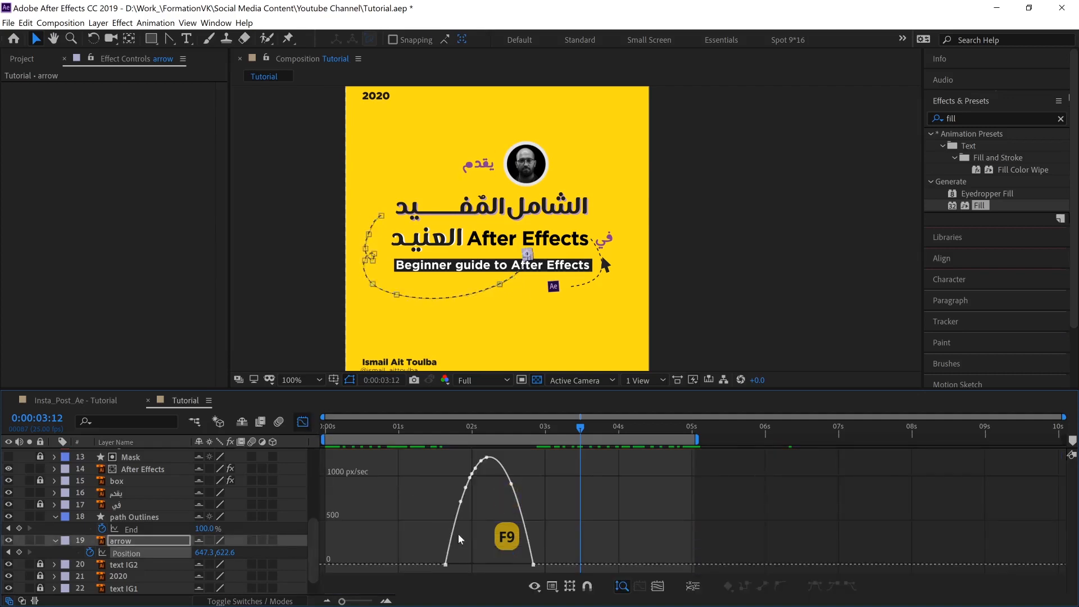
left_click_drag(426, 536, 554, 576)
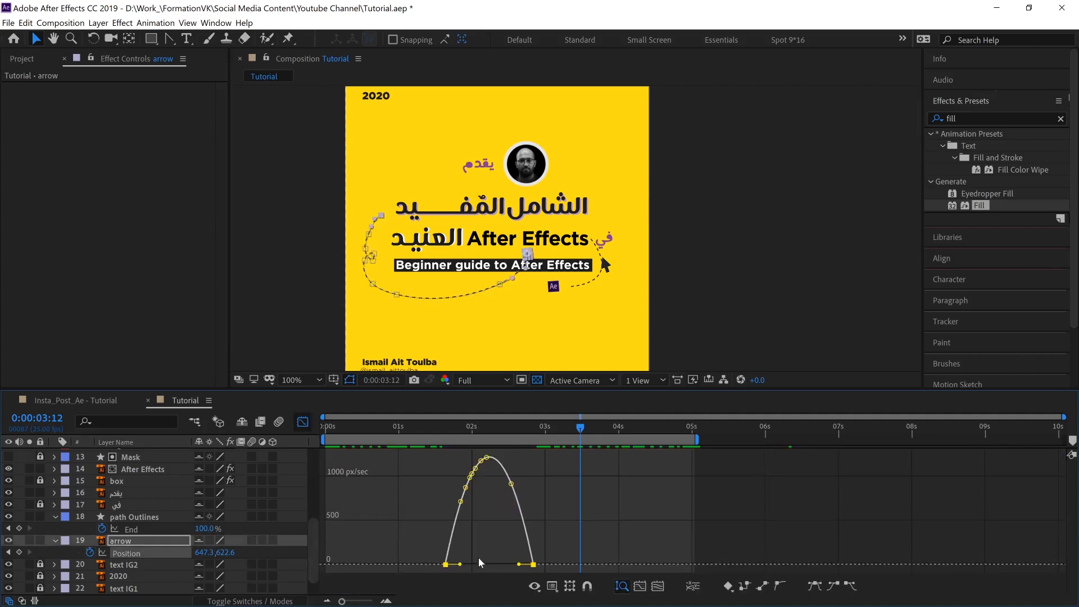
left_click(131, 530, "shift")
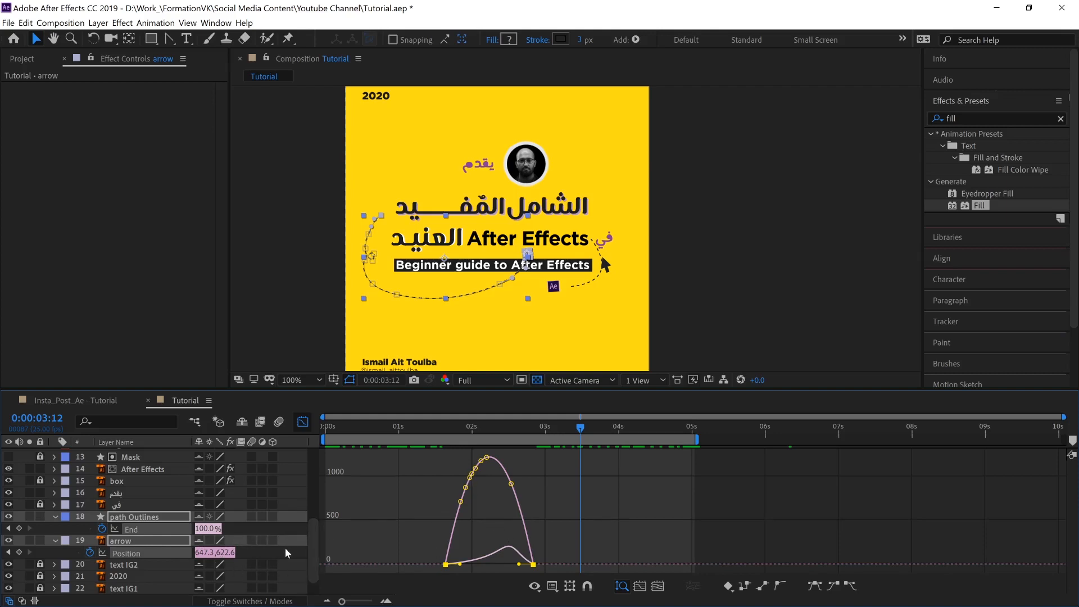
left_click(286, 531)
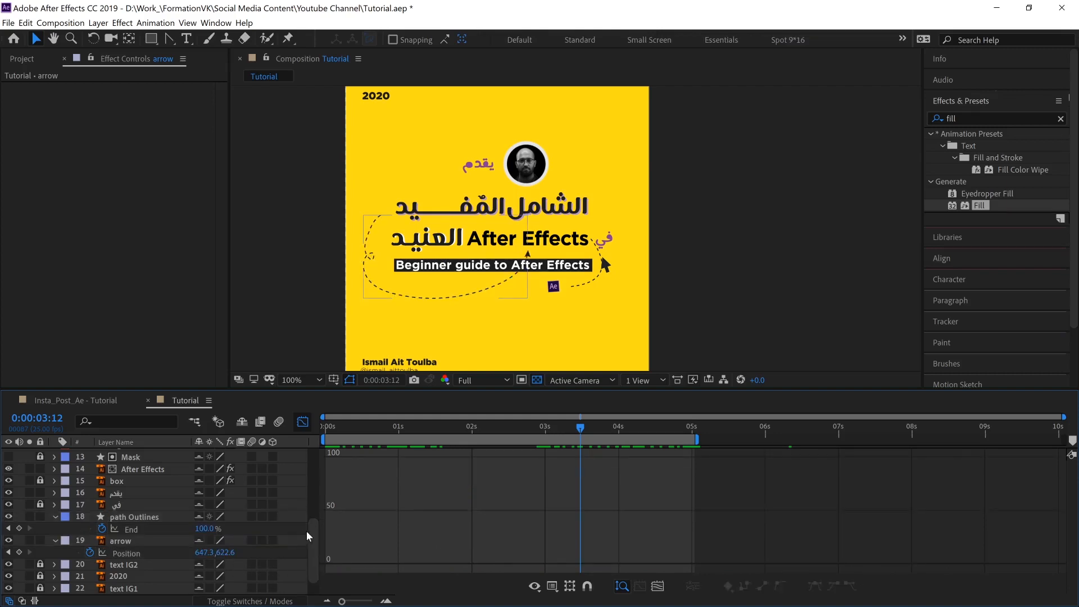
Step: Close the Tutorial composition, reopen it from the project and return its timeline to the layer bar view
key("ctrl+w")
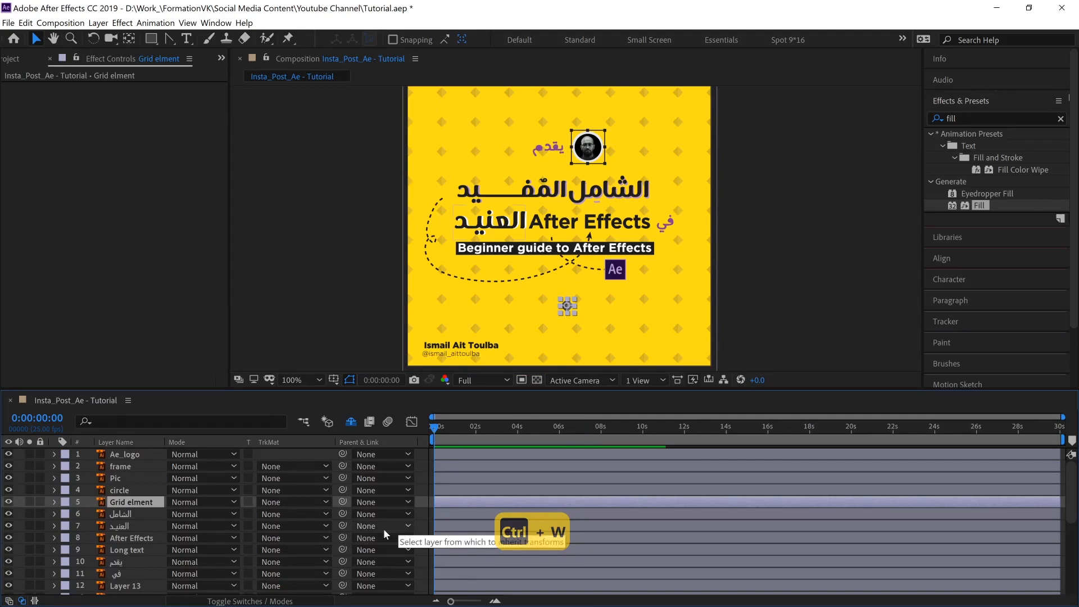
left_click(15, 63)
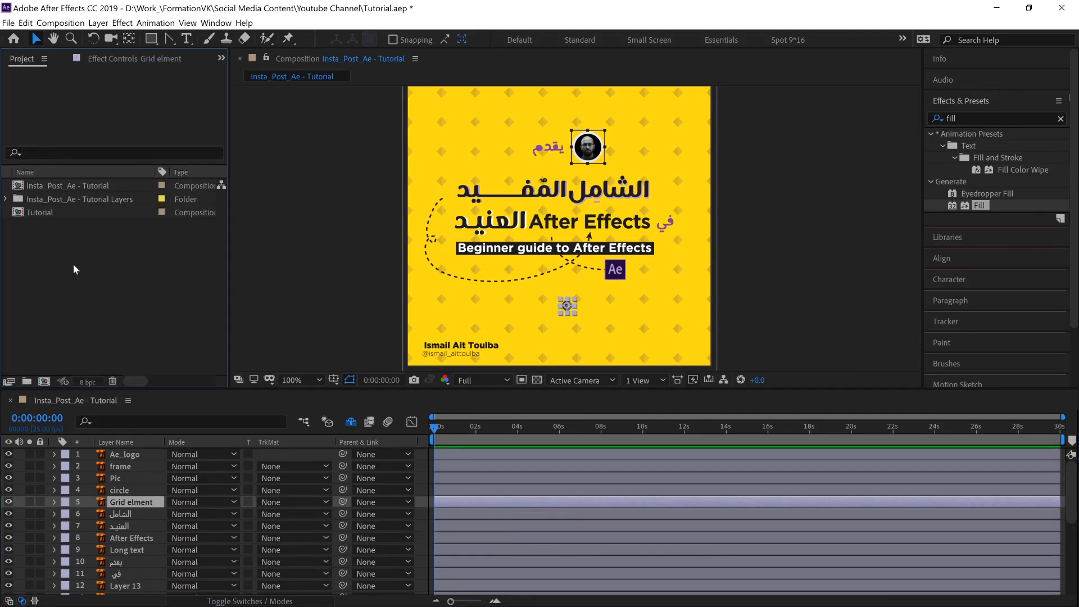
left_click(63, 213)
double_click(114, 212)
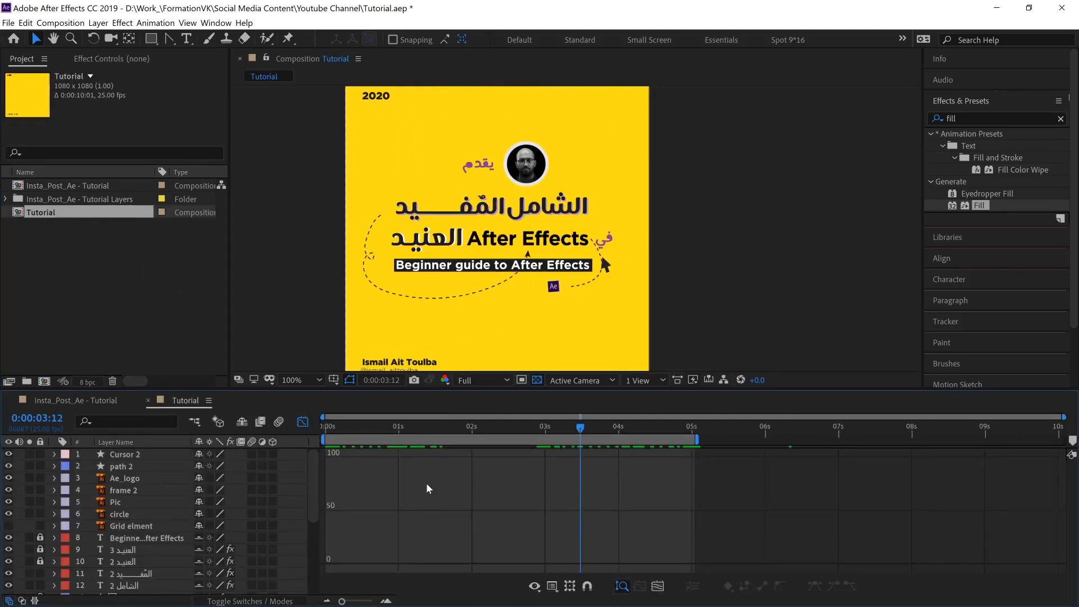
left_click(302, 421)
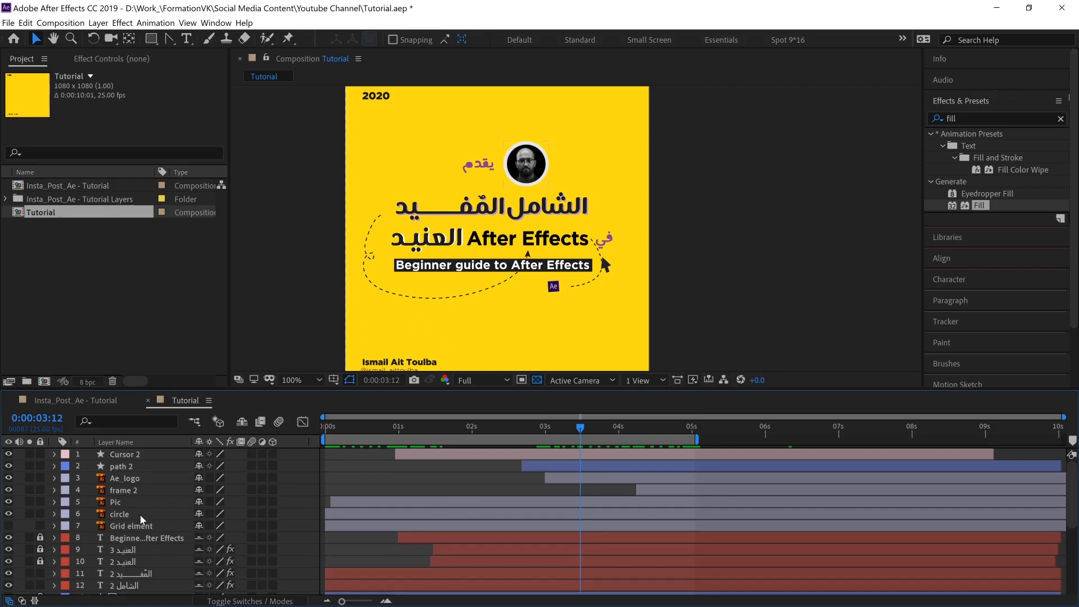
Step: Select the path Outlines and arrow layers together and show their keyframed properties
scroll(148, 529, "down", 2)
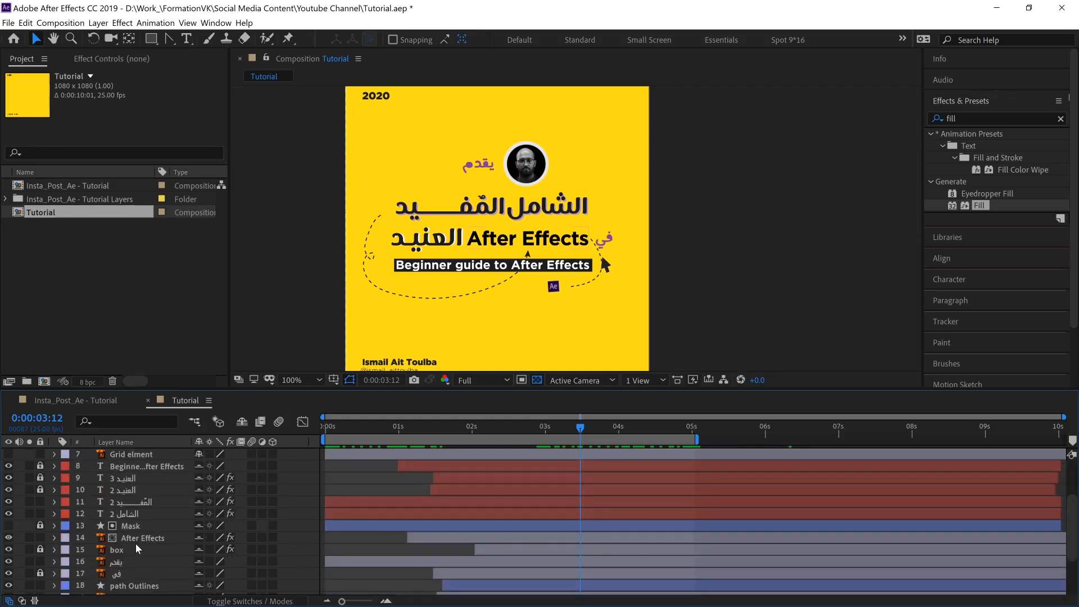
scroll(137, 536, "down", 2)
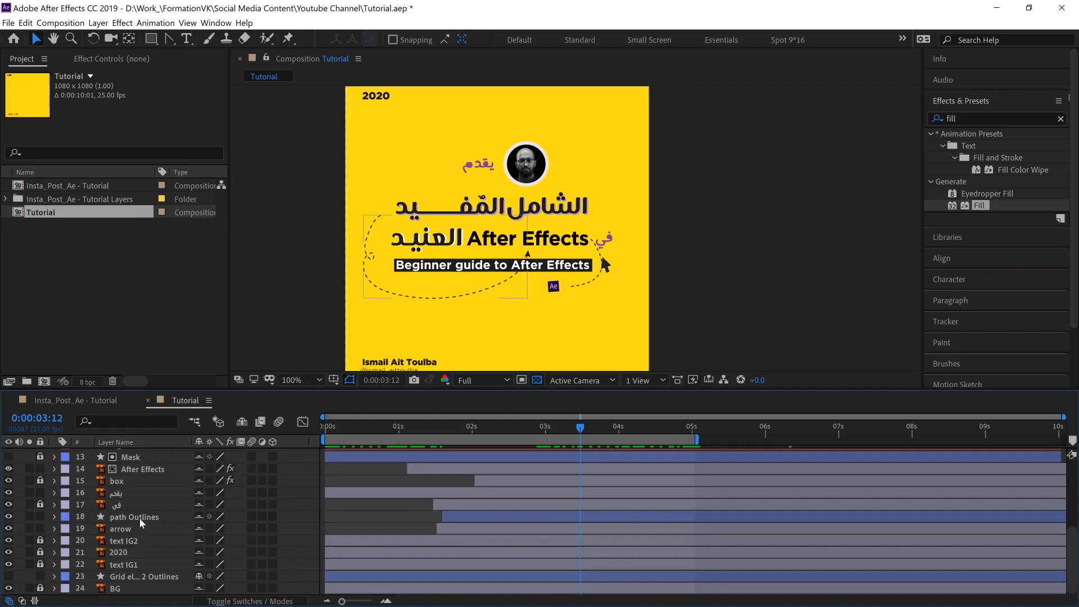
left_click(140, 517)
left_click(129, 527, "ctrl")
key("u")
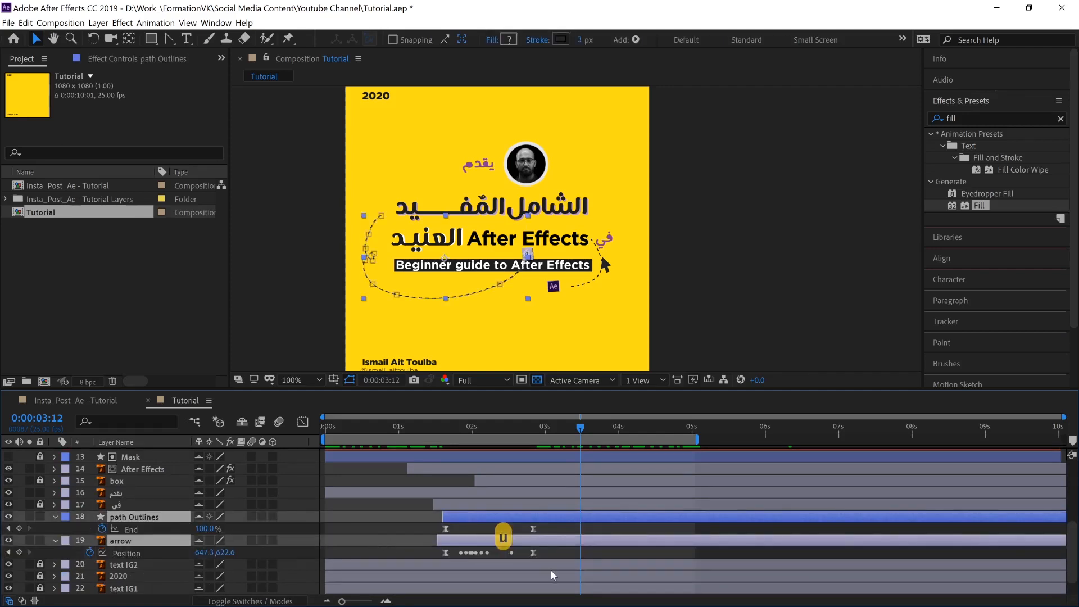
Step: Undo the easing changes on the arrow's Position keyframes and the path Outlines layer's End keyframes
key("ctrl+z")
key("ctrl+z")
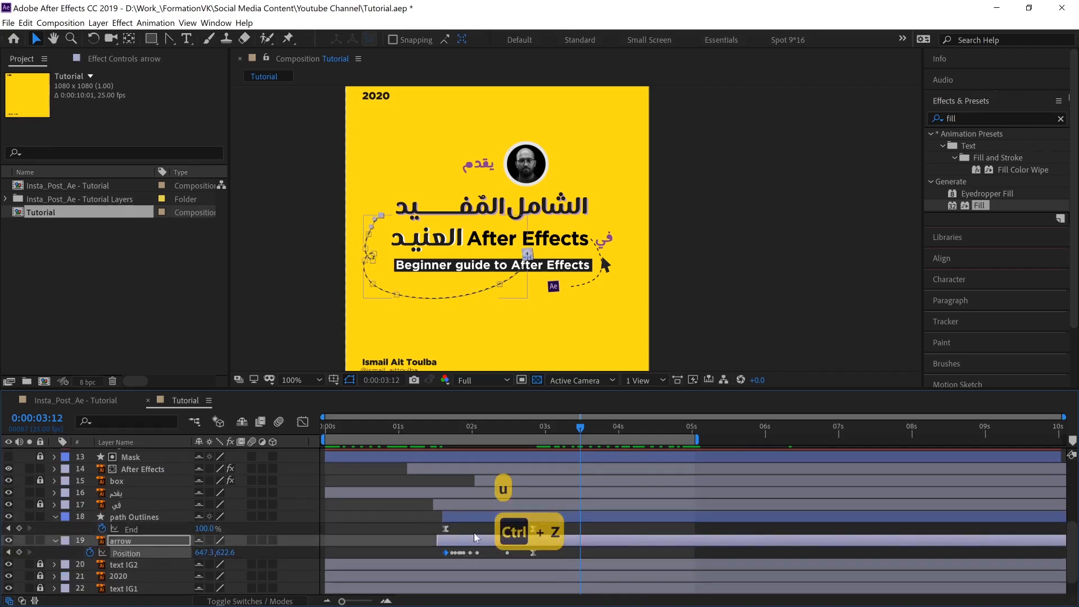
key("ctrl+z")
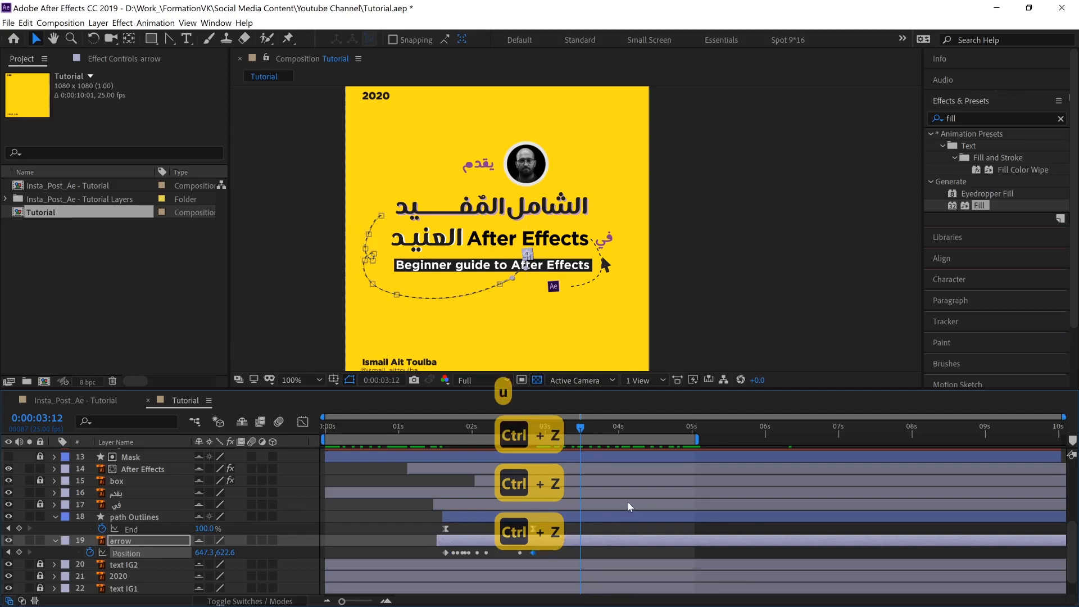
key("ctrl+z")
key("ctrl+z")
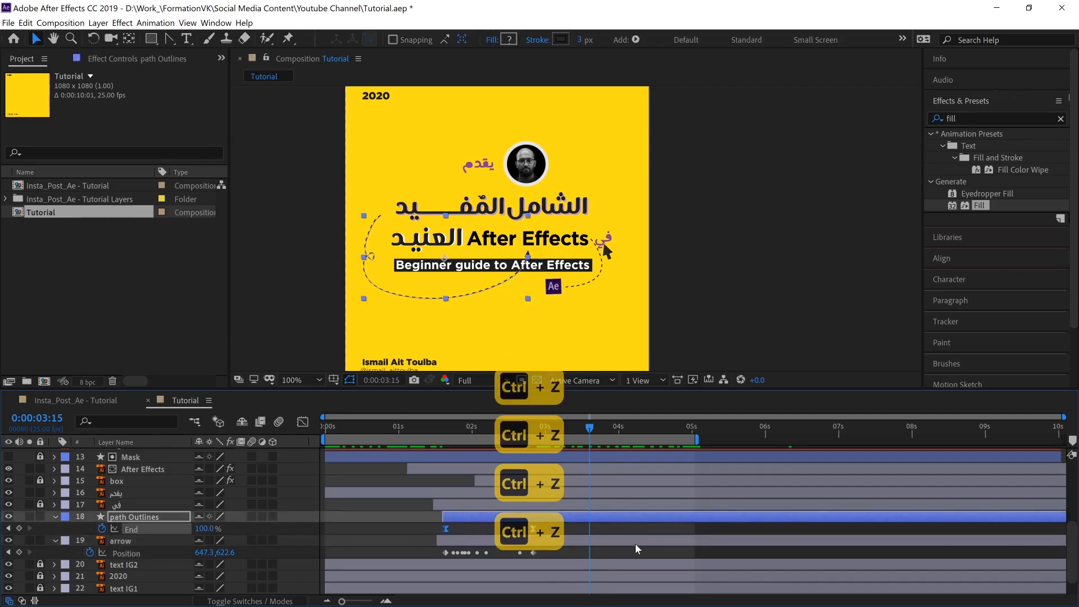
Step: Apply Easy Ease to the path Outlines layer's End keyframes and the arrow's Position keyframes together
left_click_drag(428, 527, 564, 570)
left_click(303, 425)
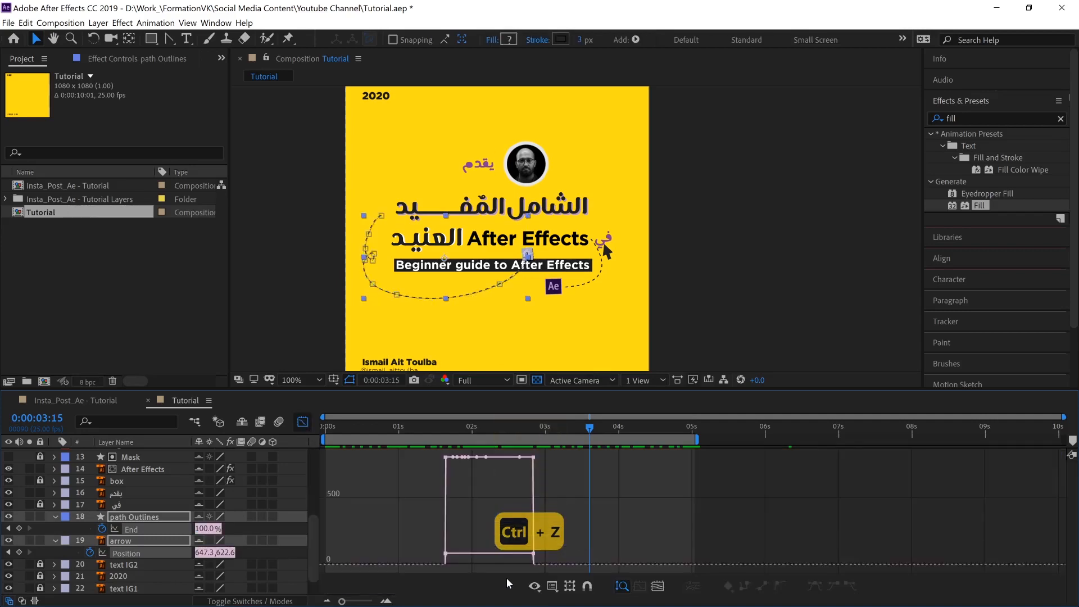
key("F9")
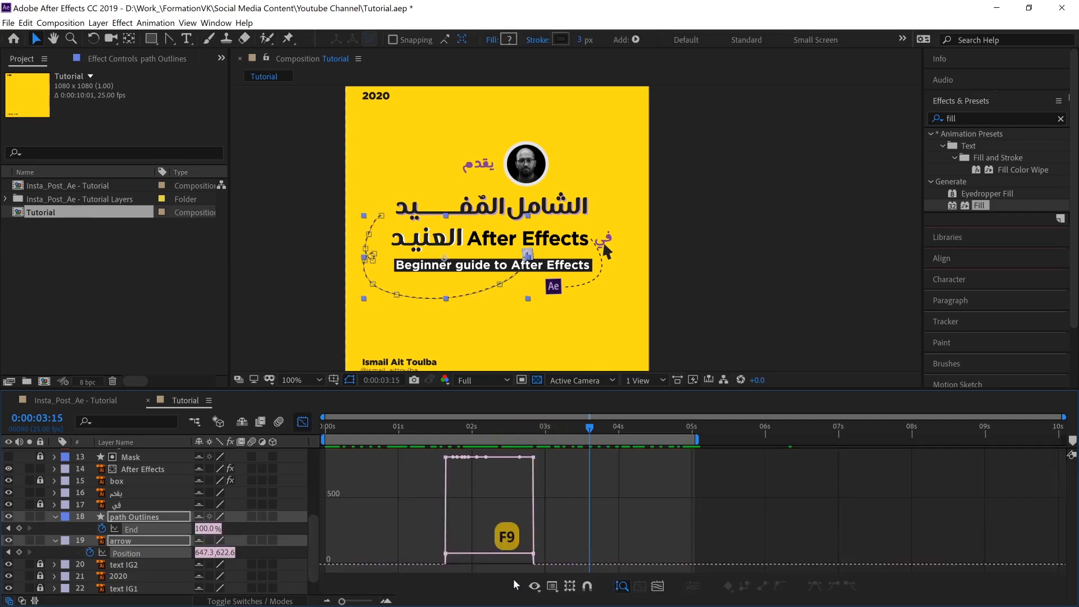
left_click(303, 422)
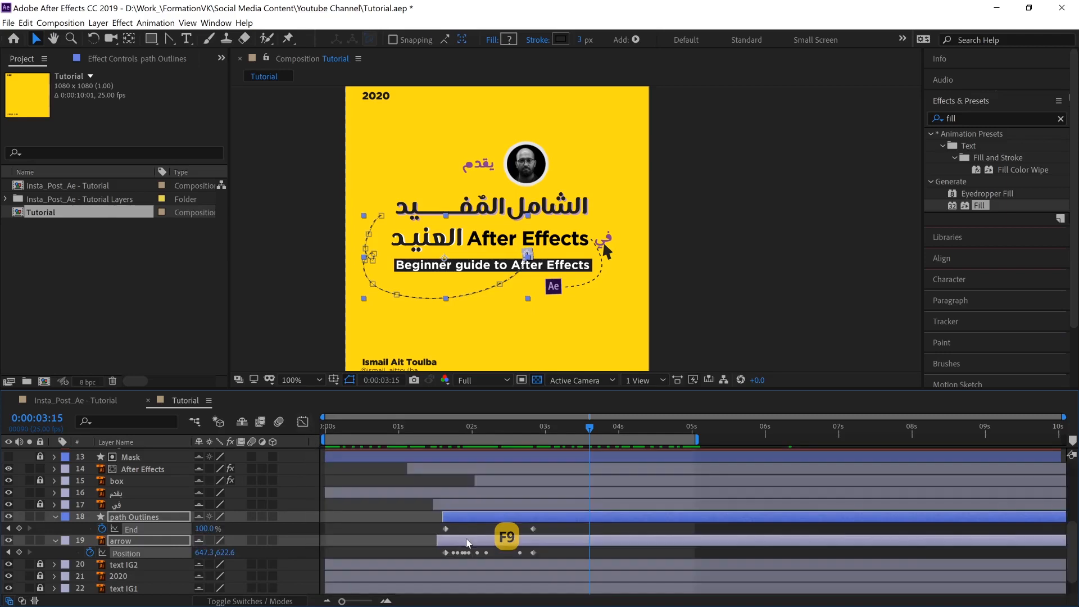
left_click_drag(425, 527, 568, 585)
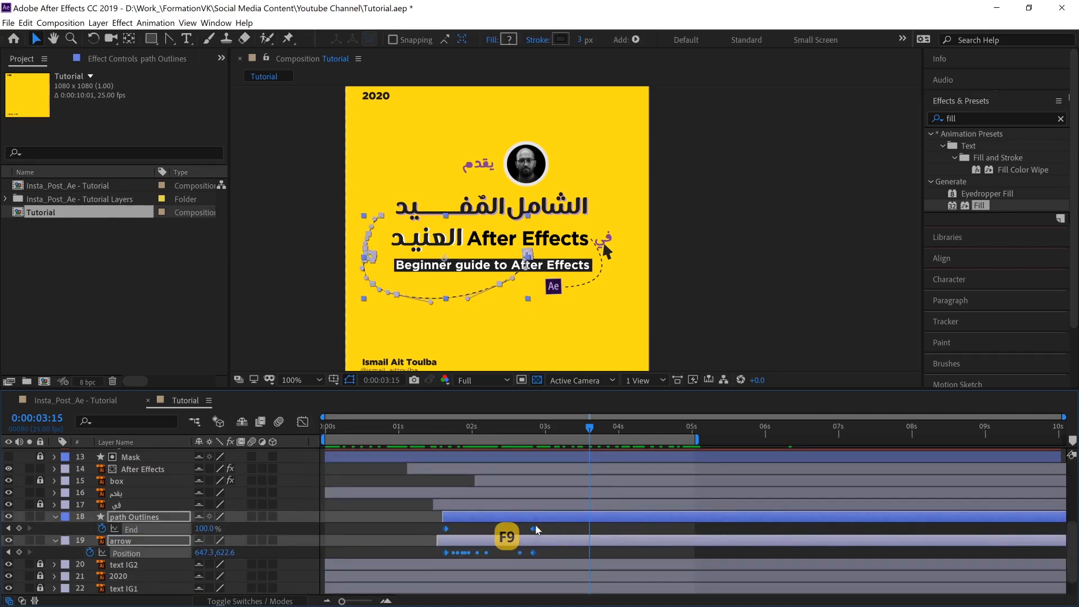
right_click(535, 531)
mouse_move(593, 523)
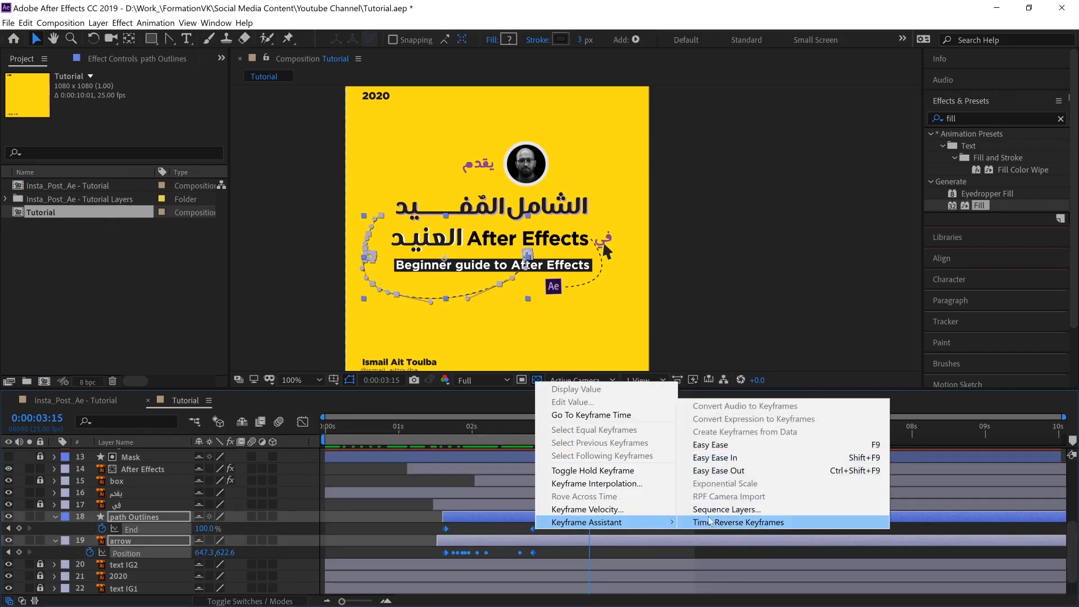
left_click(727, 457)
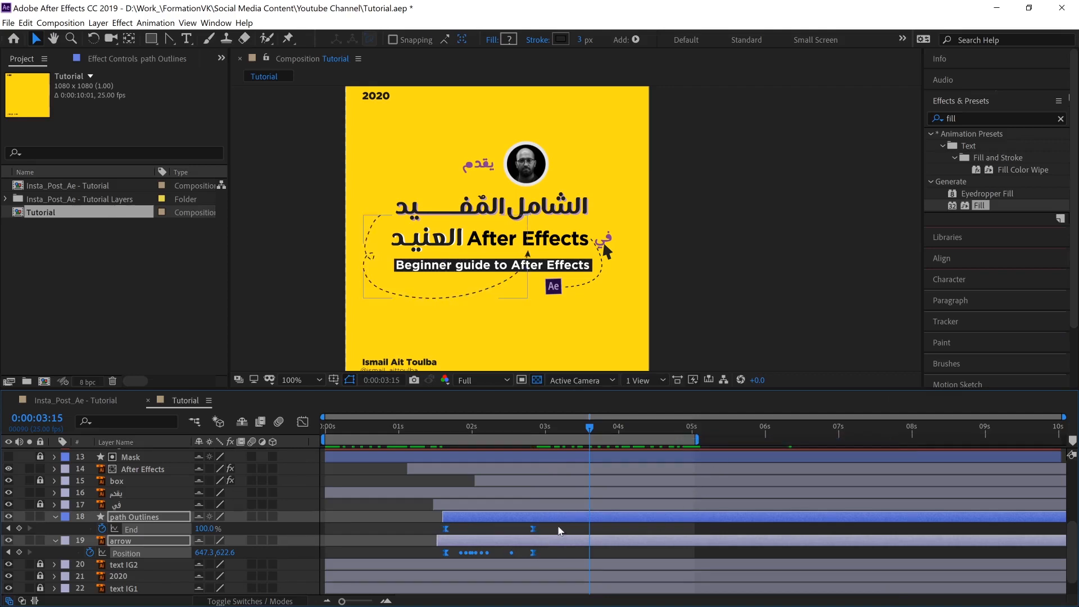
Step: Reshape the shared End and Position speed curves in the Graph Editor for a slow start and late peak, and preview the motion
left_click_drag(559, 524, 437, 578)
left_click(302, 422)
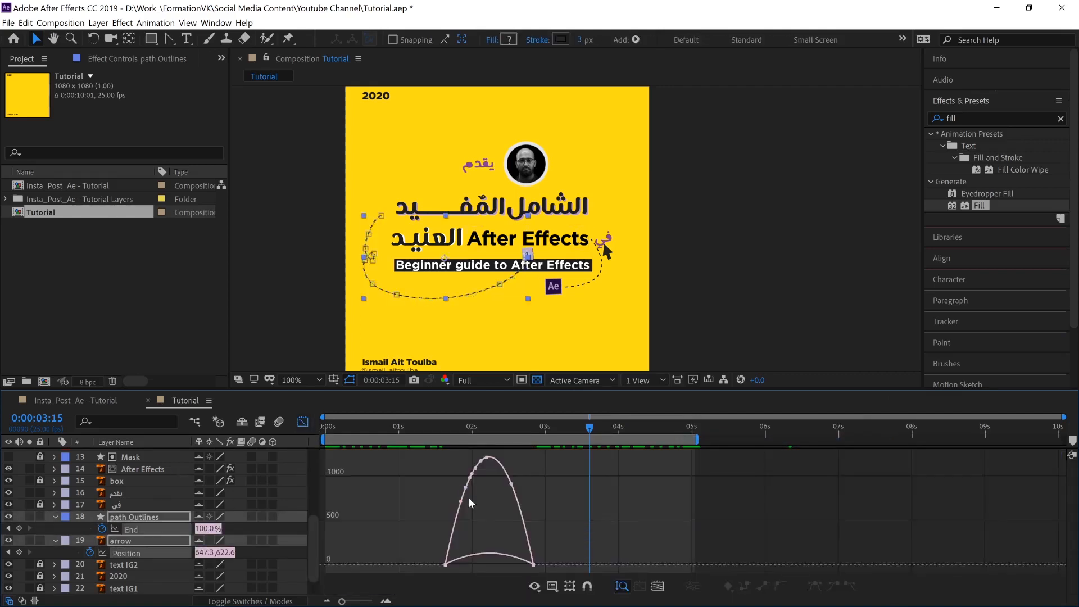
left_click_drag(415, 529, 590, 578)
left_click_drag(465, 566, 484, 566)
left_click(438, 429)
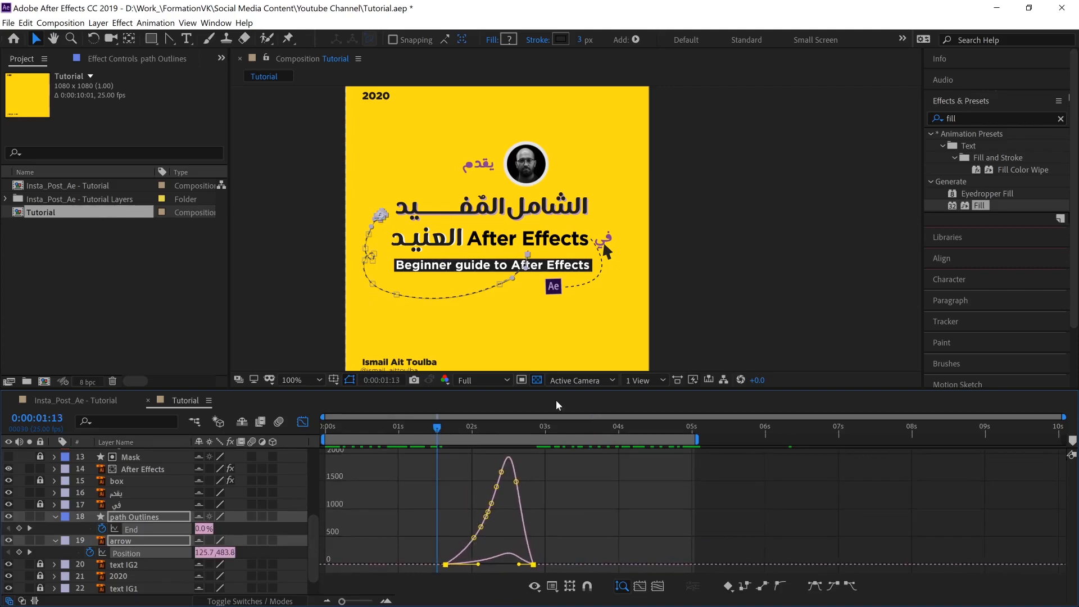
left_click(686, 309)
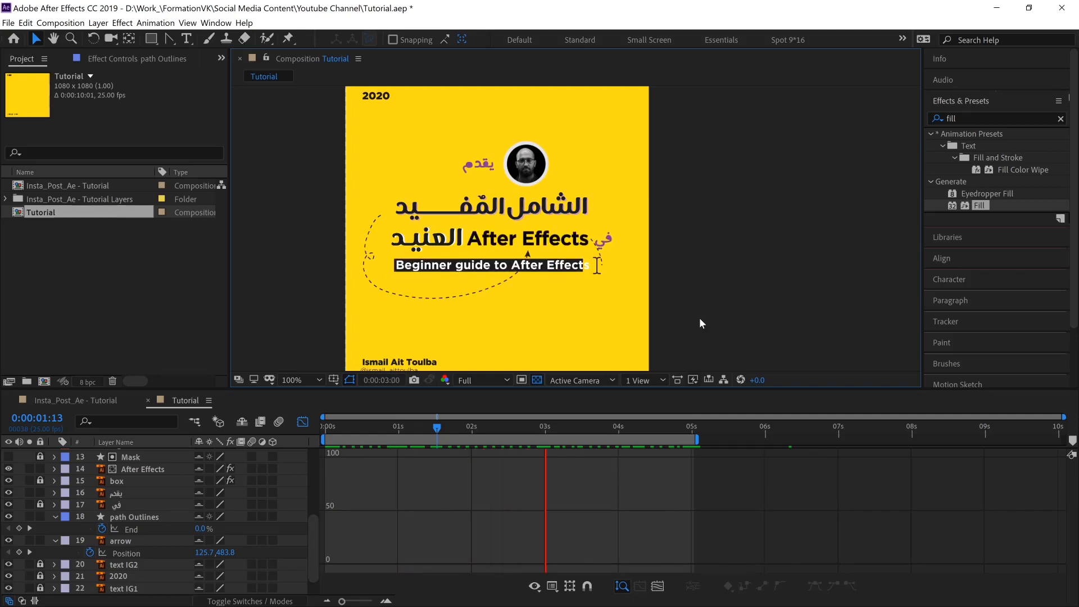
Step: Push the End and Position speed peak still later and move both last keyframes slightly later, to just before 3 seconds
left_click(311, 426)
left_click(309, 424)
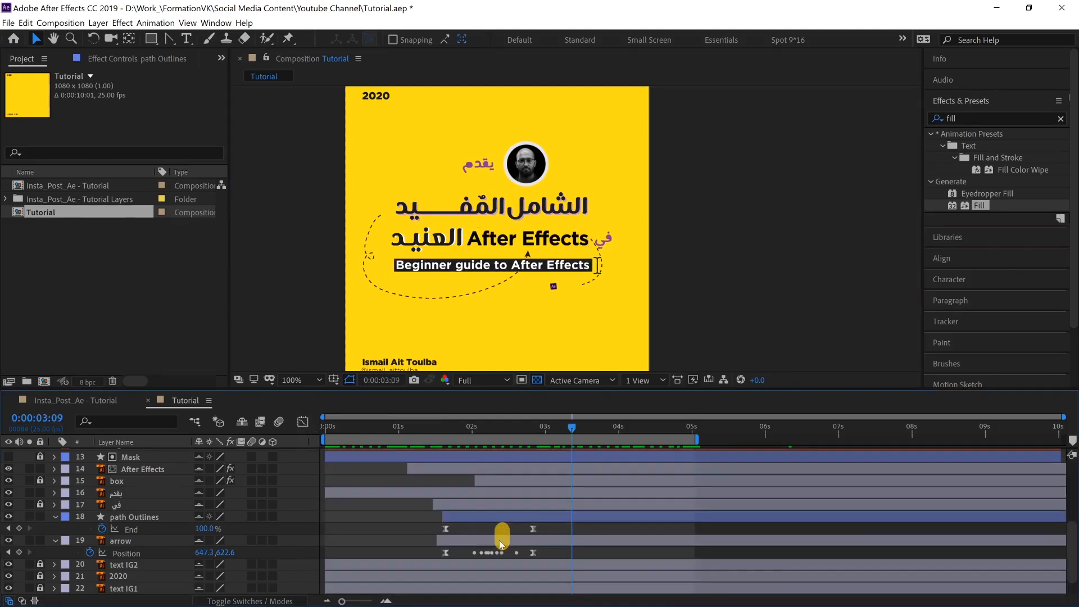
left_click_drag(423, 520, 576, 565)
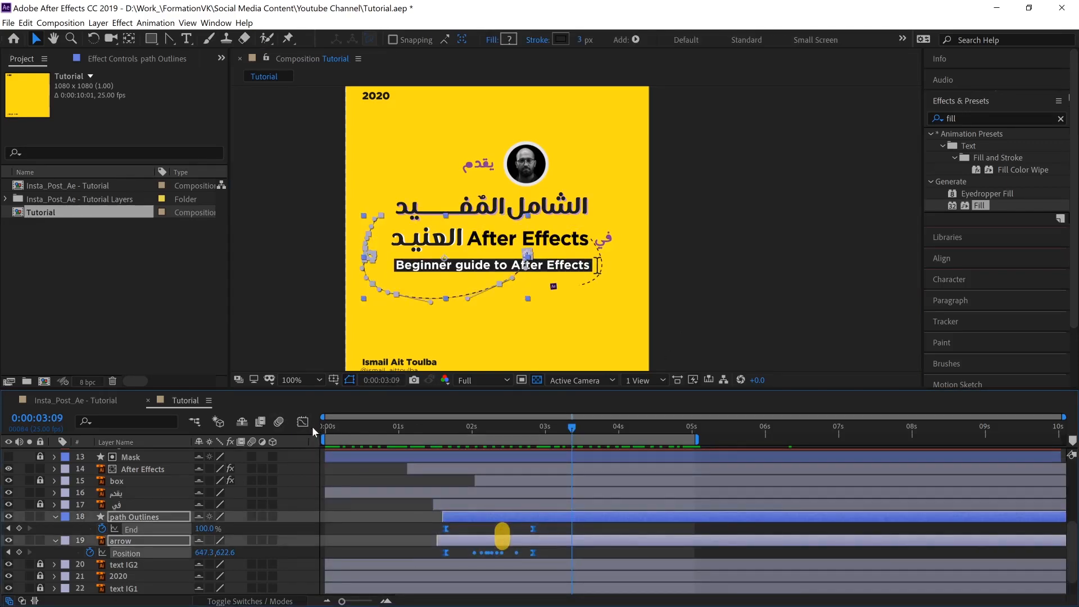
left_click(309, 422)
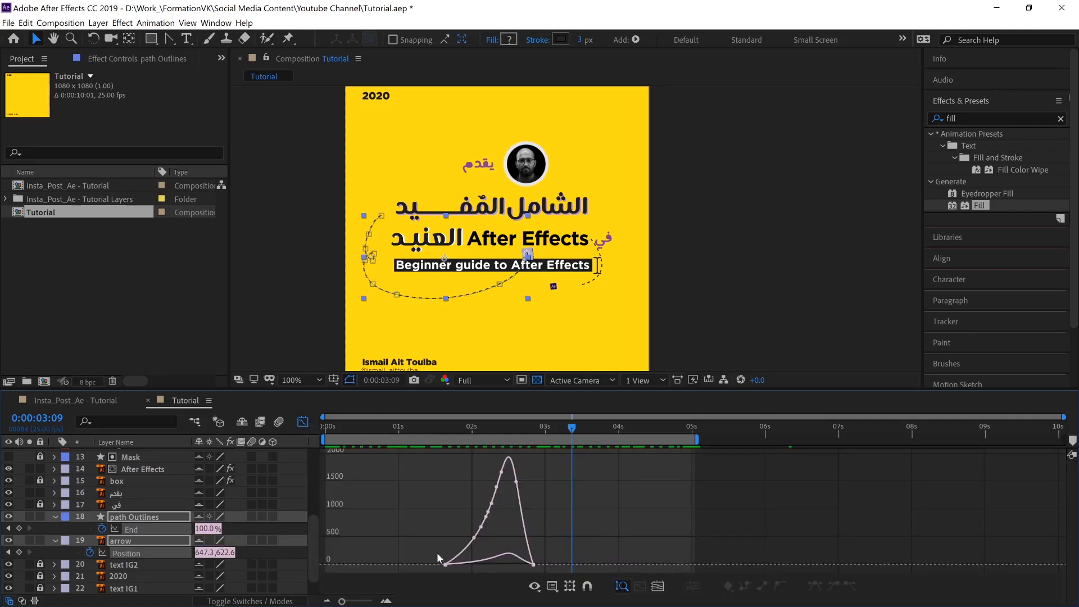
left_click_drag(423, 537, 542, 584)
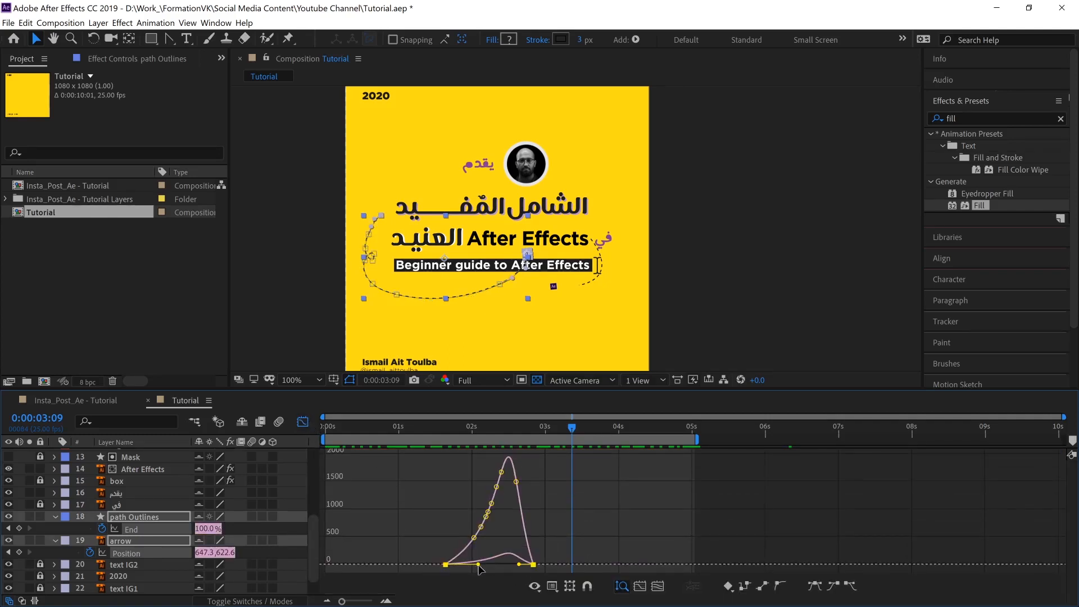
left_click_drag(481, 565, 540, 565)
left_click(533, 564)
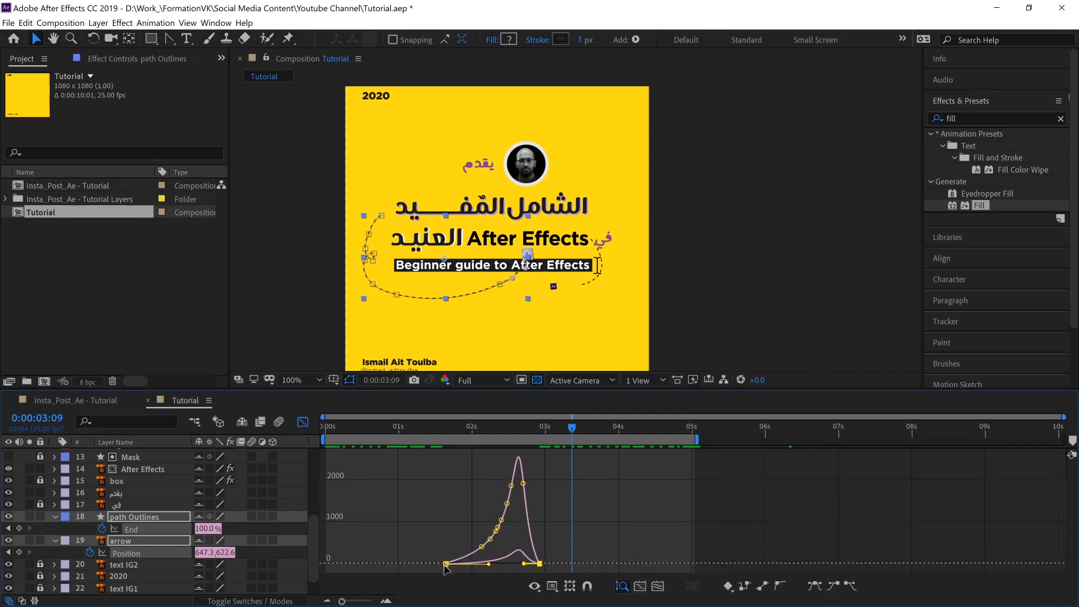
Step: Undo the shift of the first keyframe and trim the starts of the path Outlines and arrow layers close to their first keyframes
left_click(444, 568)
left_click(444, 564)
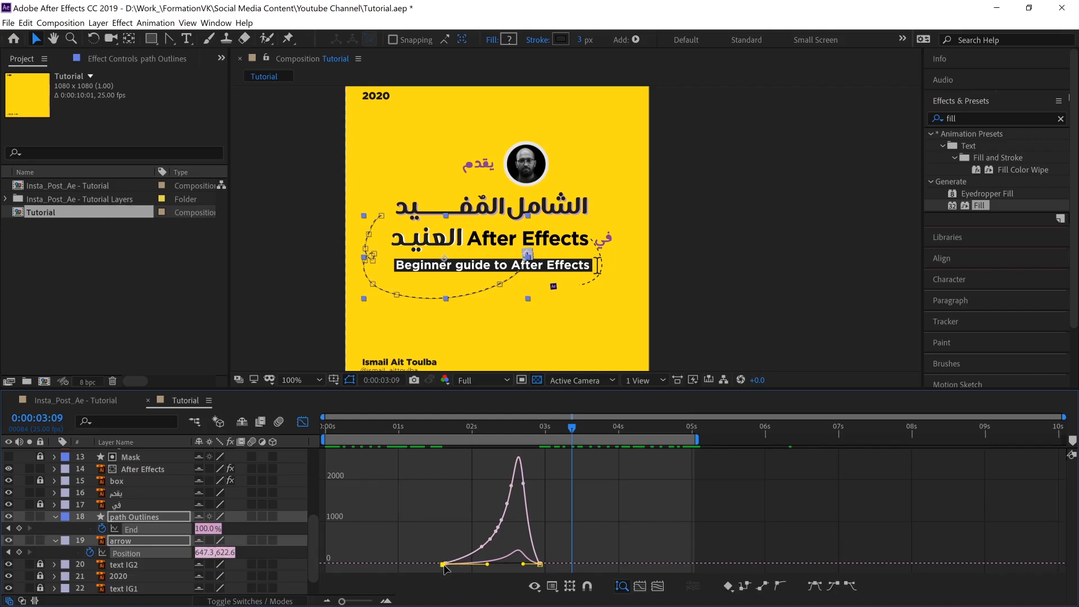
key("ctrl+z")
left_click_drag(466, 579, 447, 550)
left_click(308, 426)
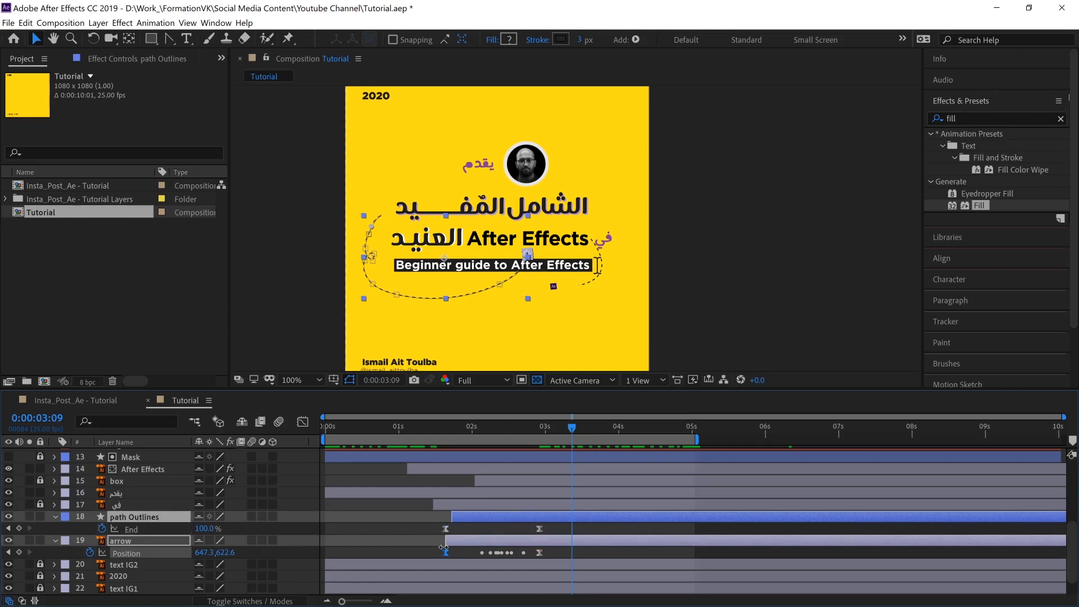
Step: Preview the path and arrow animation from 0:00:01:15
left_click(441, 427)
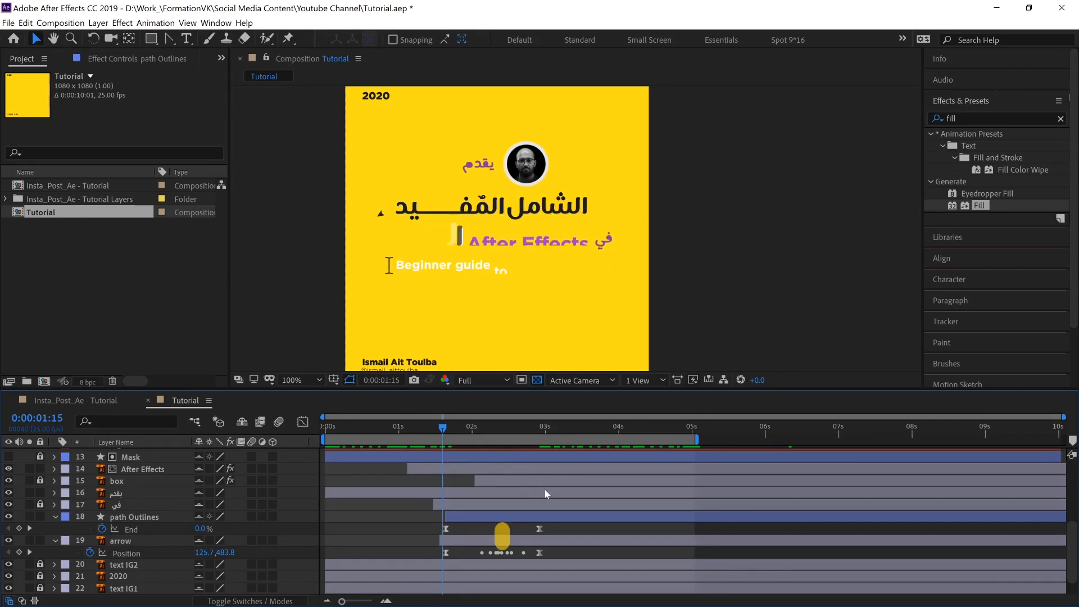
key("space")
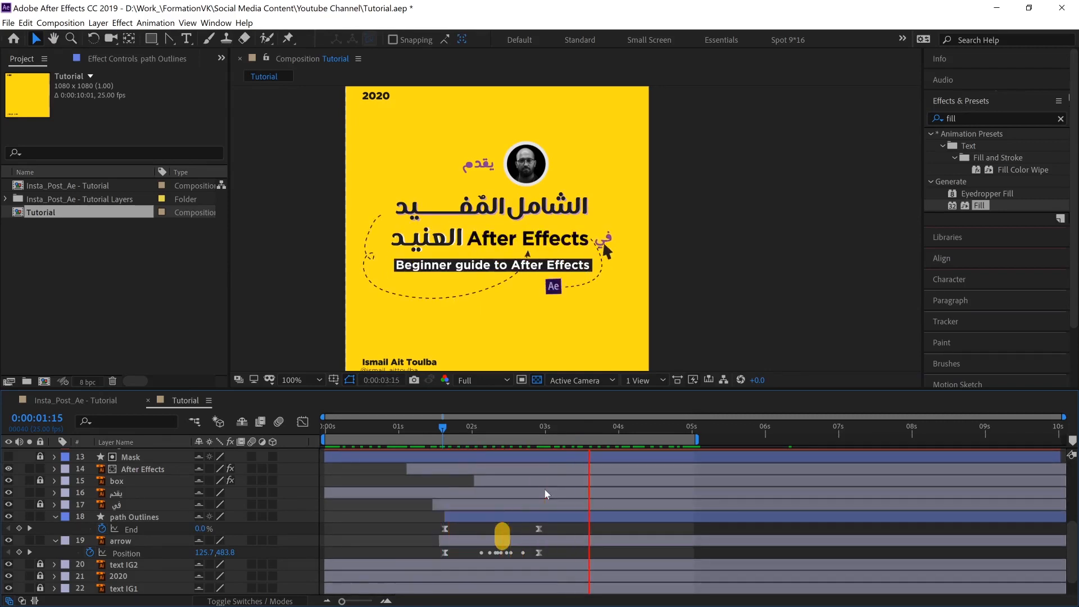
key("space")
Step: Set the work area from 0:00:01:10 to 0:00:03:08 and preview that range
left_click(429, 428)
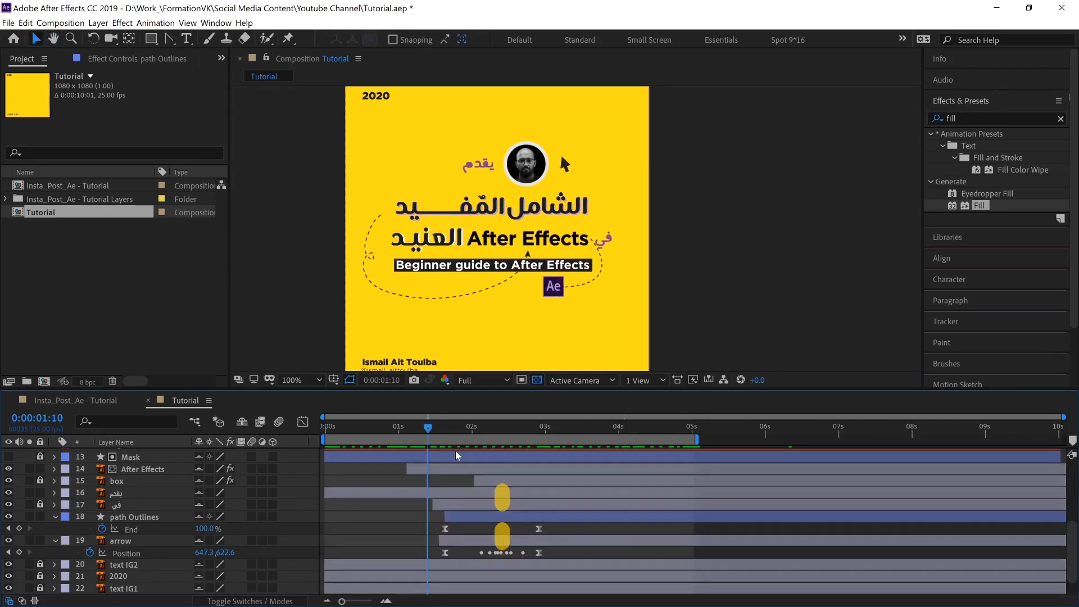
key("v")
key("b")
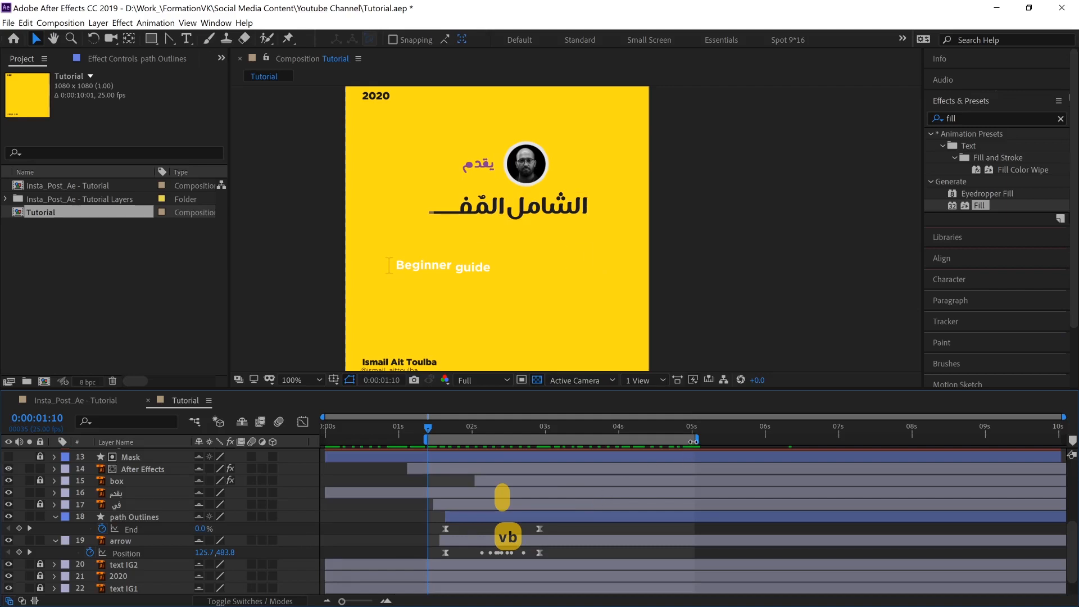
left_click_drag(693, 441, 611, 450)
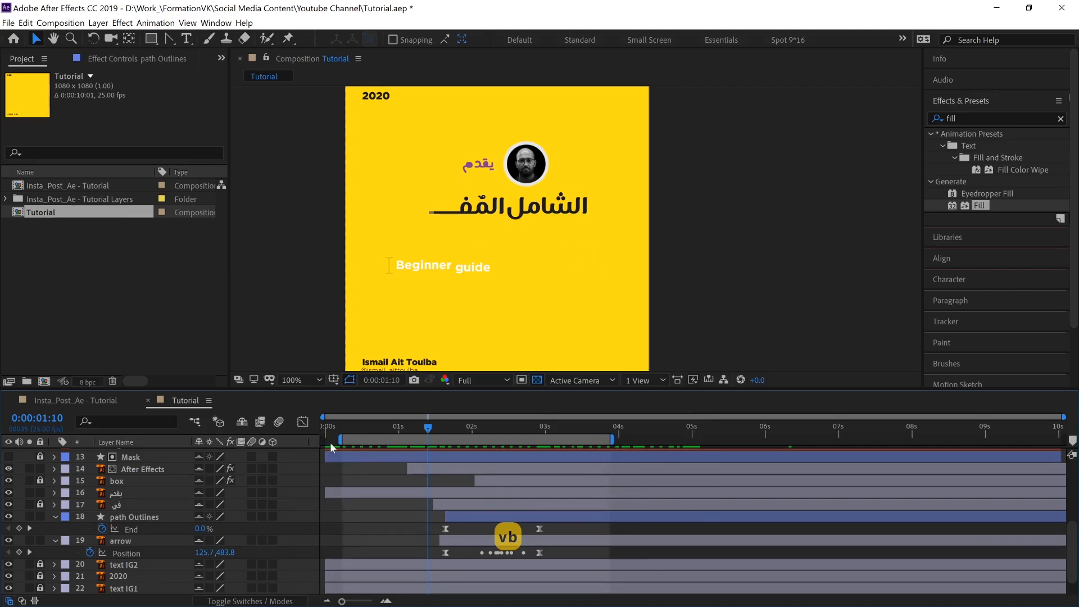
key("b")
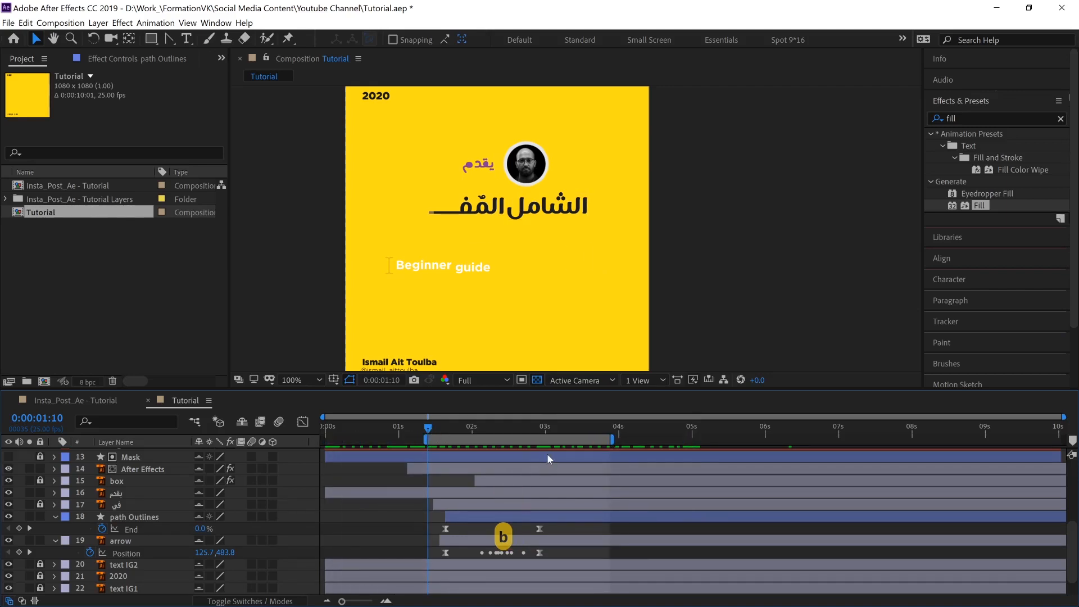
left_click(568, 430)
key("n")
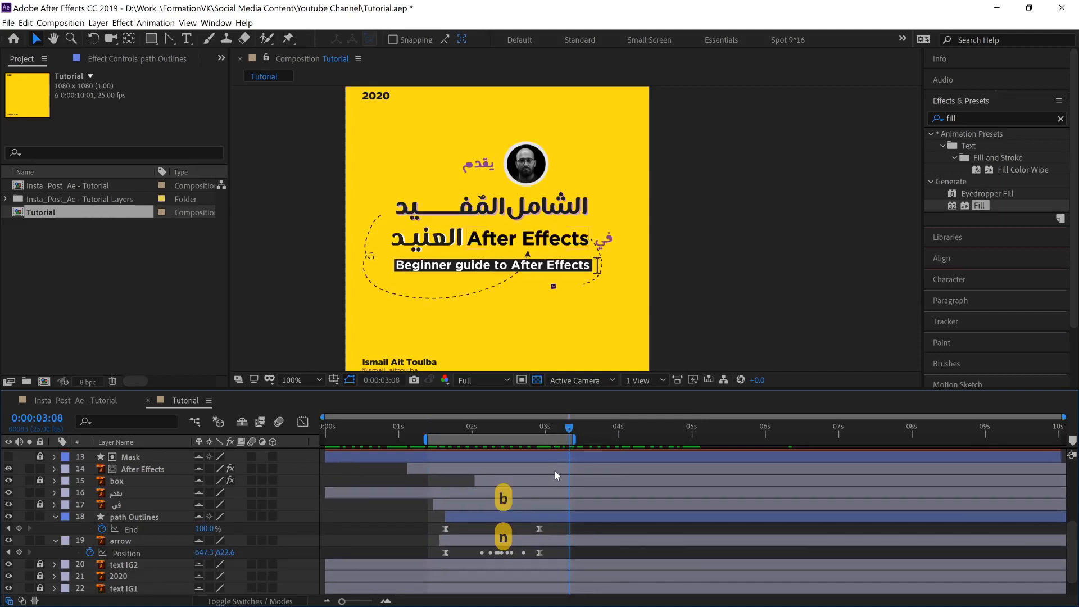
key("KP_0")
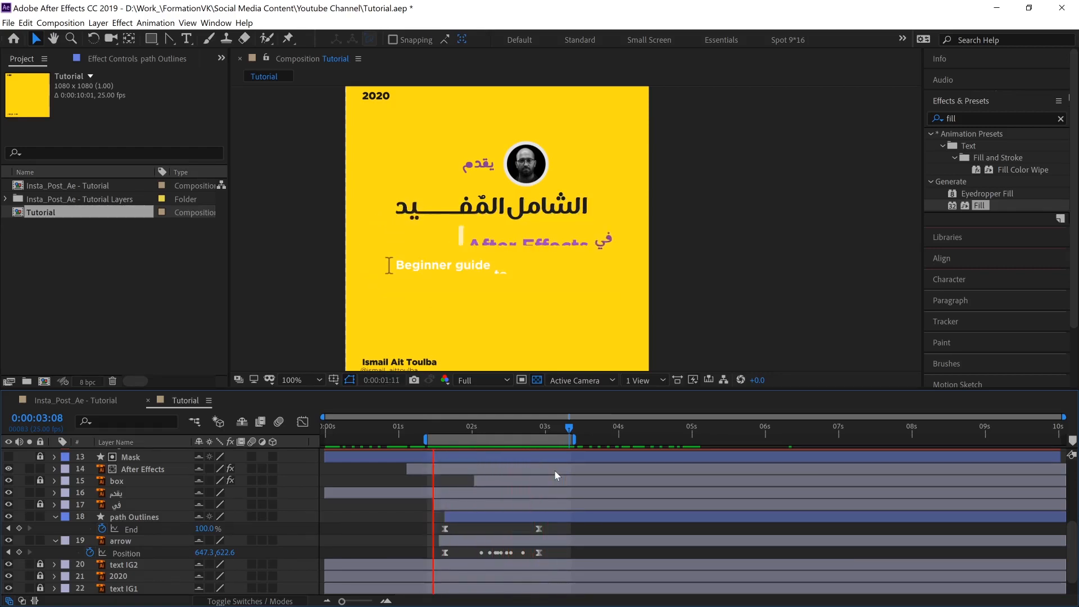
key("space")
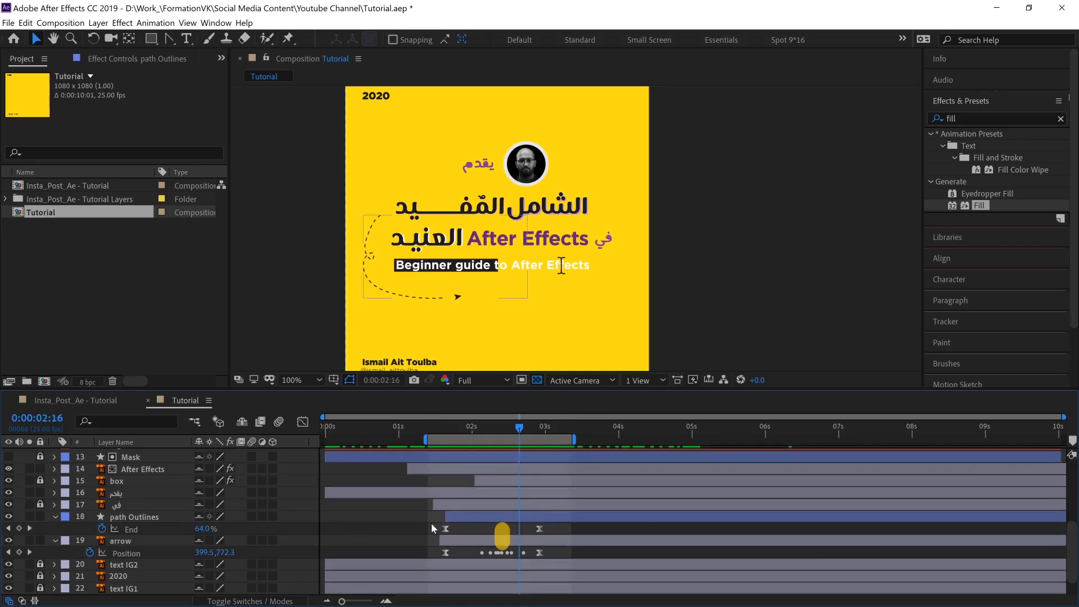
Step: Reshape the End and Position speed curves together so they peak early and slow down gradually, then return to the layer bar view
left_click_drag(431, 523, 529, 562)
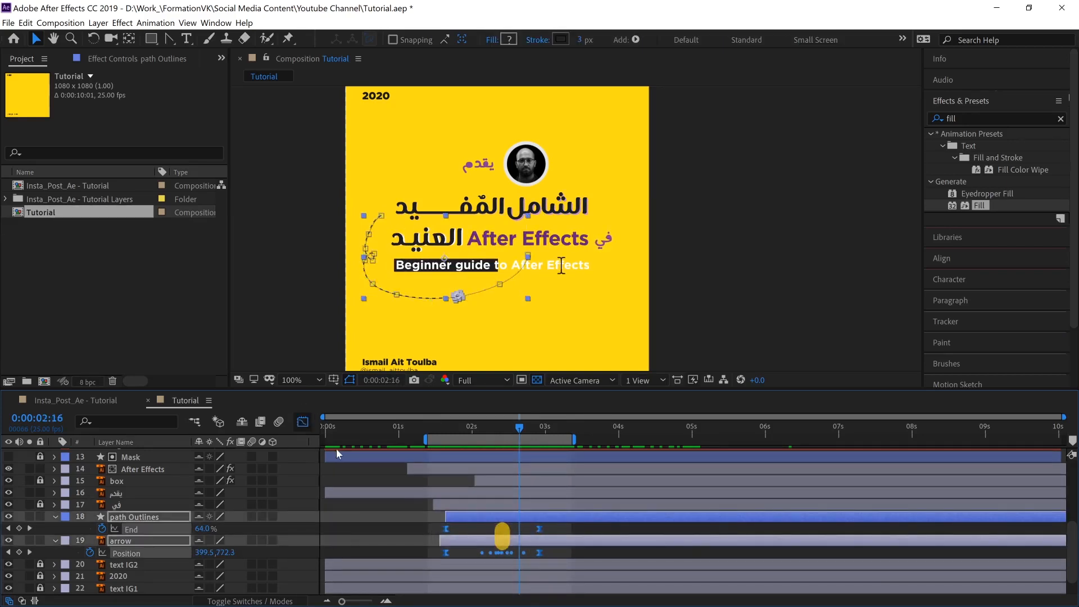
left_click(302, 421)
left_click(446, 565)
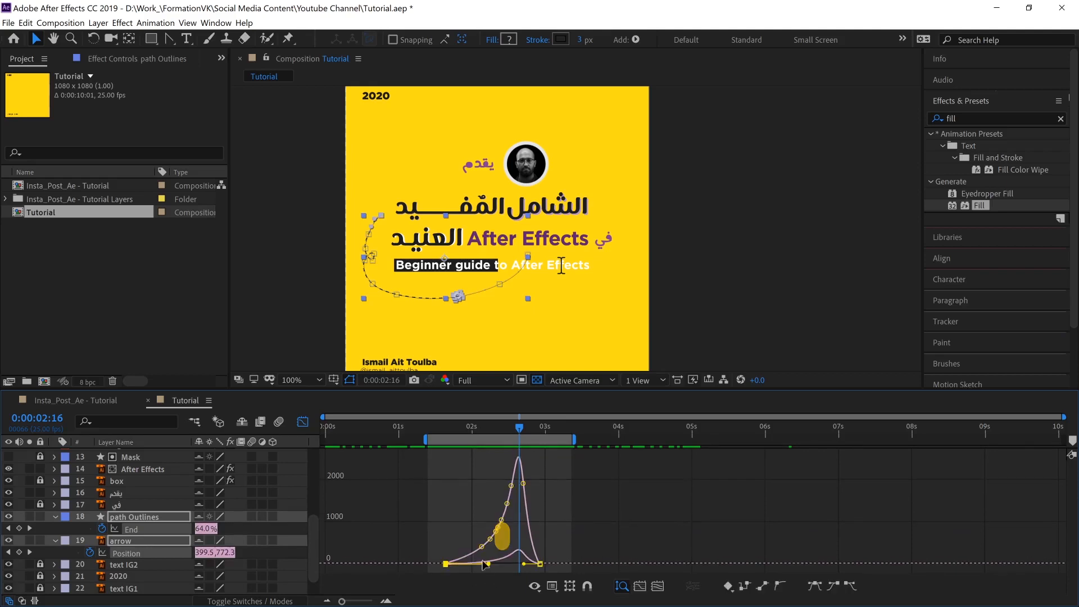
mouse_move(489, 564)
left_mouse_down()
mouse_move(459, 565)
mouse_move(513, 567)
mouse_move(498, 569)
left_mouse_up()
left_click(539, 562)
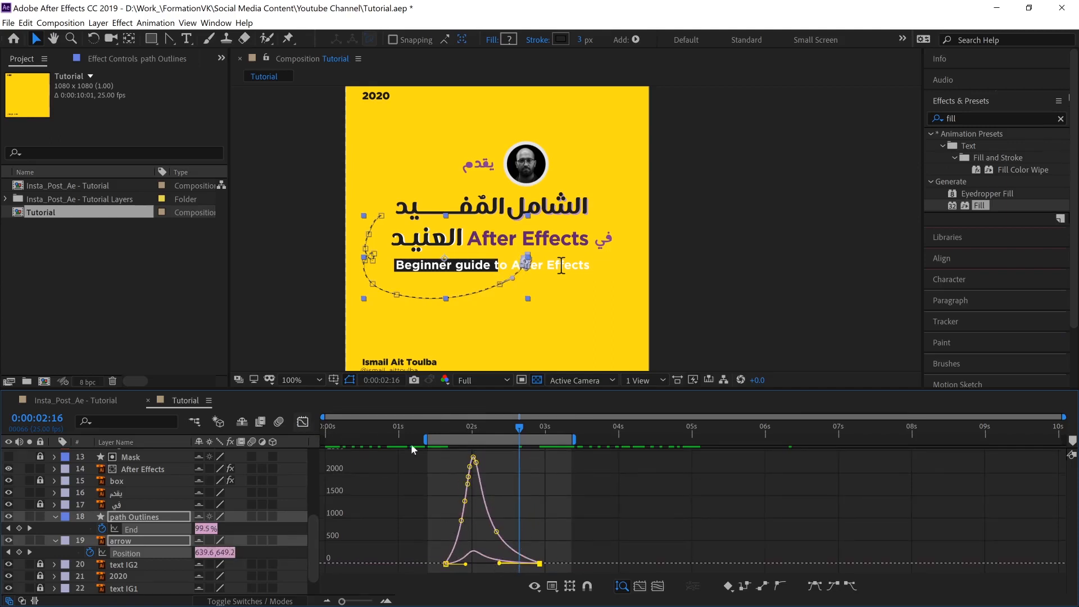
key("shift+F3")
Step: Preview the path and arrow animation within the work area and scrub through its start
left_click(443, 430)
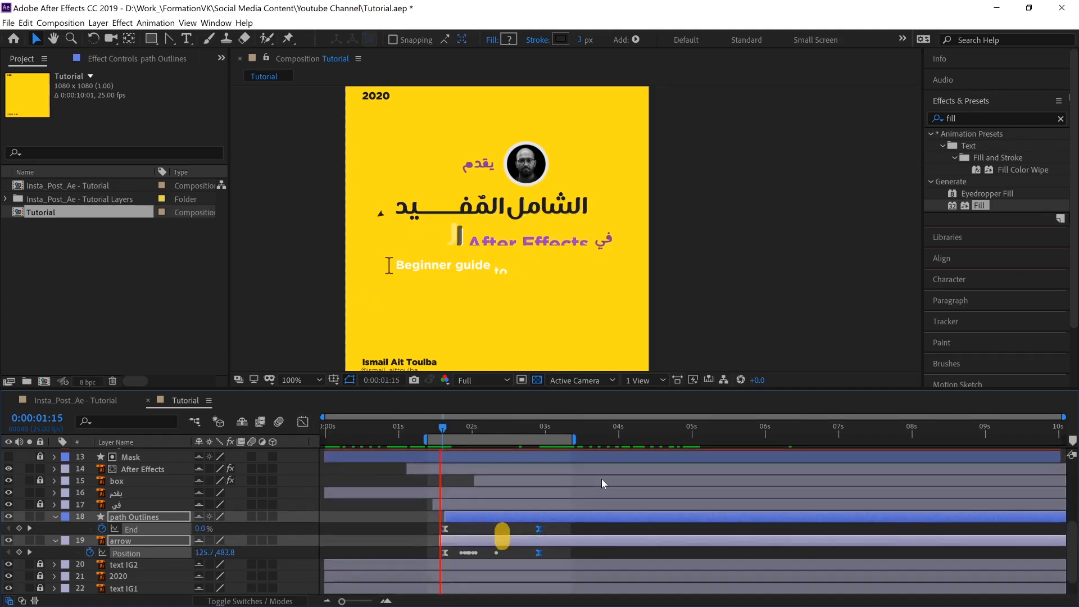
key("space")
key("space")
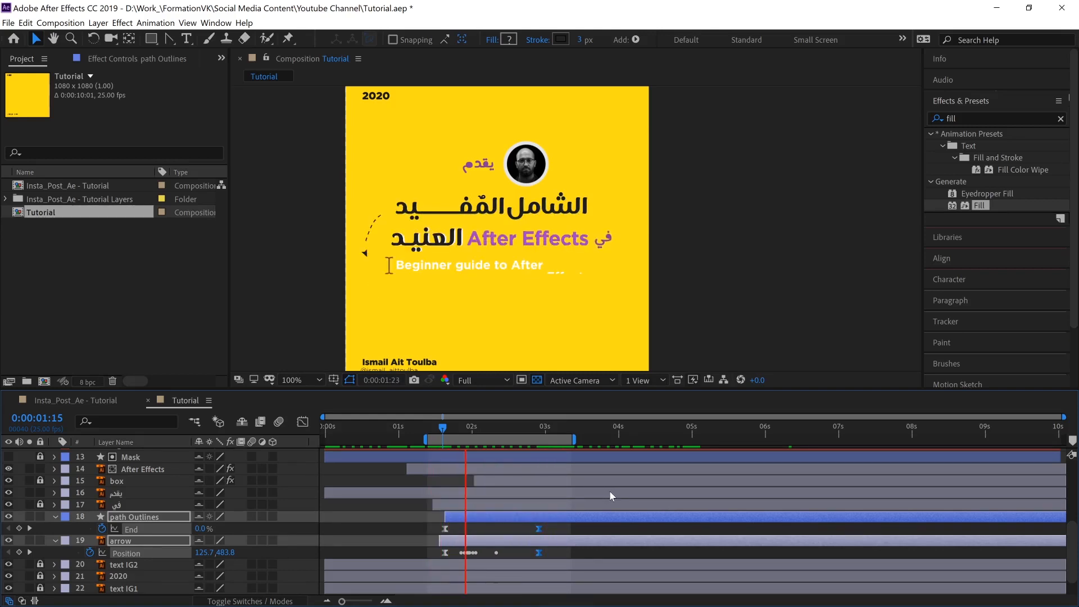
left_click(502, 536)
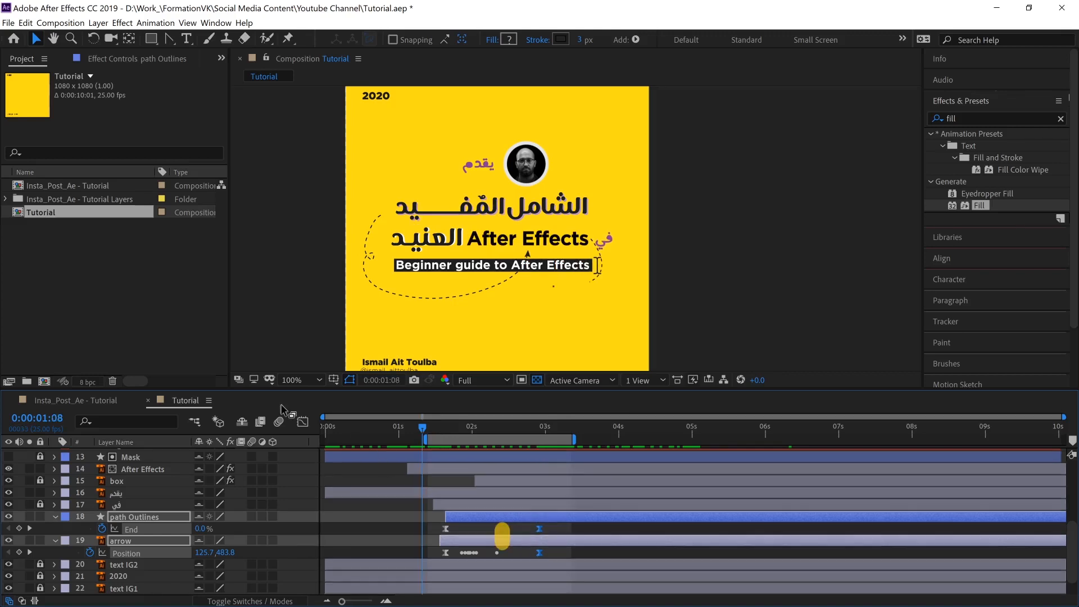
key("space")
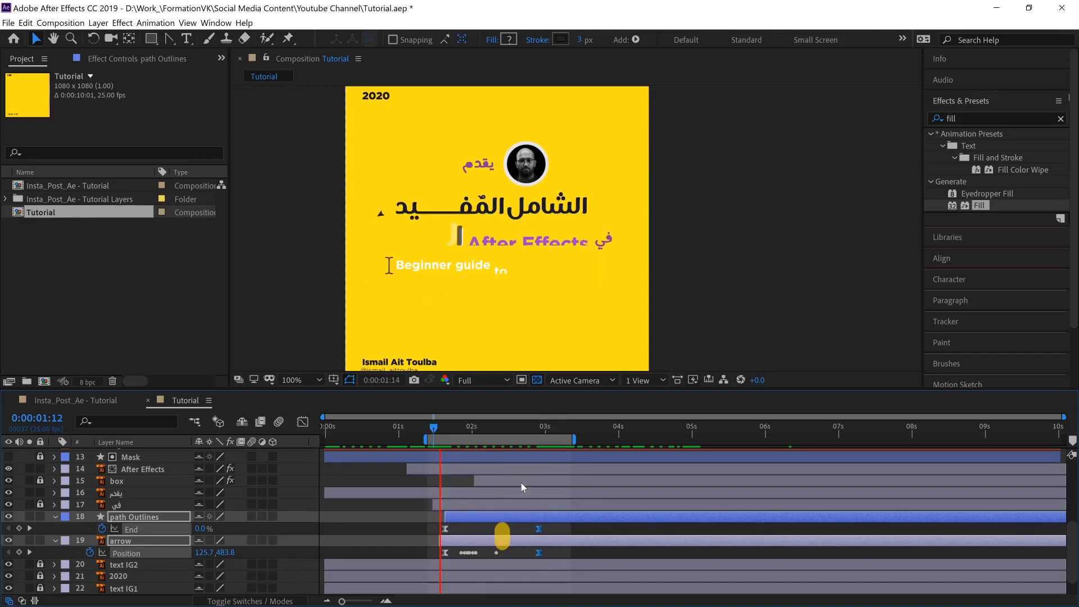
left_click(457, 427)
left_click_drag(477, 433, 303, 439)
Step: Switch to the reference video player, replay the arrow's movement and rewind the video to the start
key("alt+Tab")
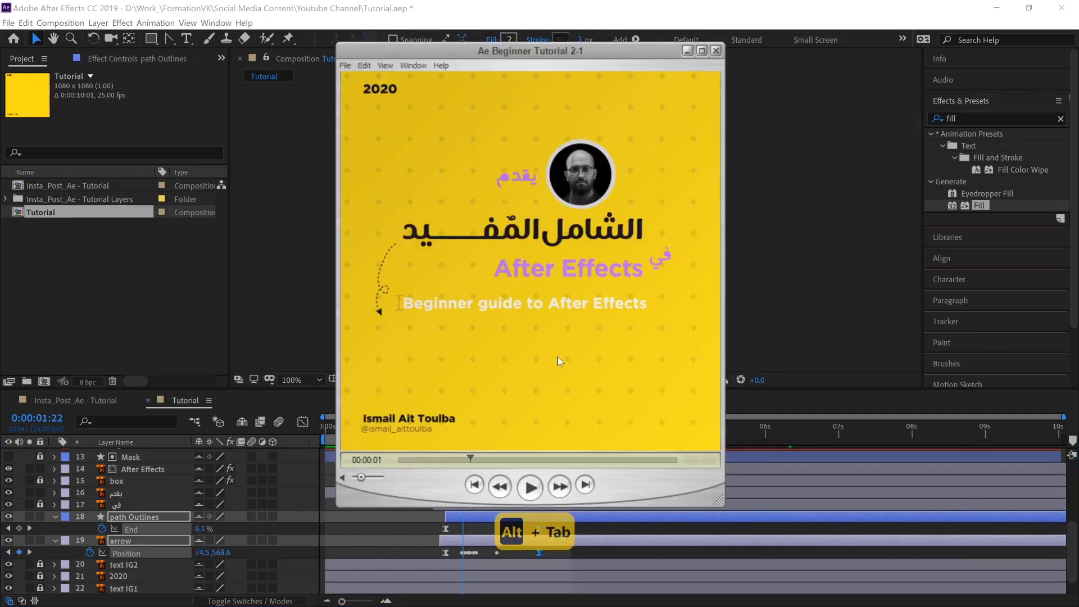
left_click_drag(451, 456, 406, 459)
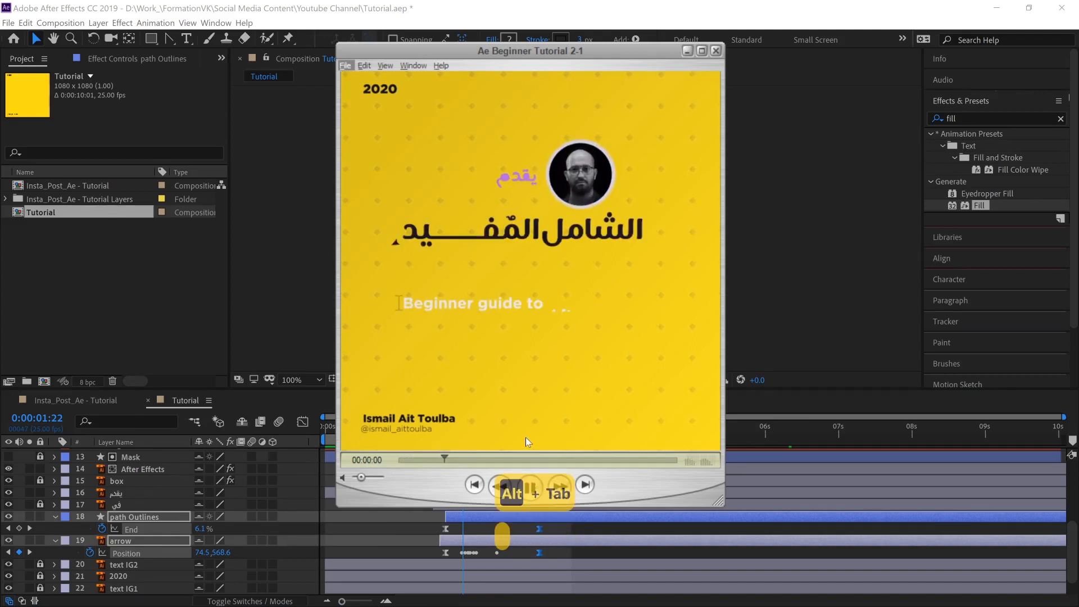
key("space")
left_click_drag(478, 448, 400, 458)
key("Left")
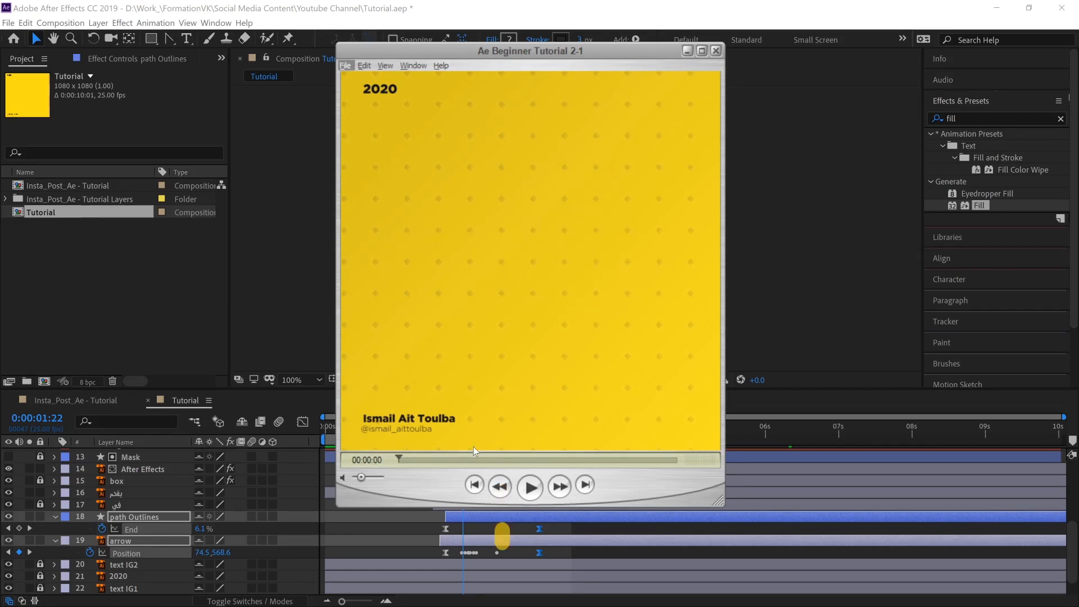
Step: Play the opening of the reference video, return to After Effects, preview the Tutorial composition and scrub to 0:00:04:09 for comparison
key("space")
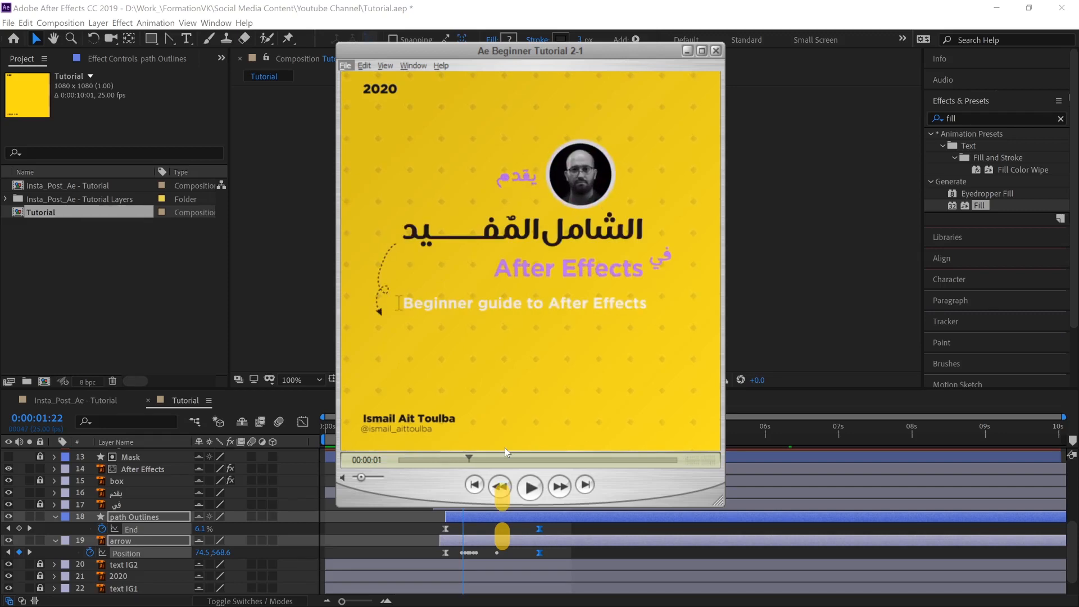
key("alt+Tab")
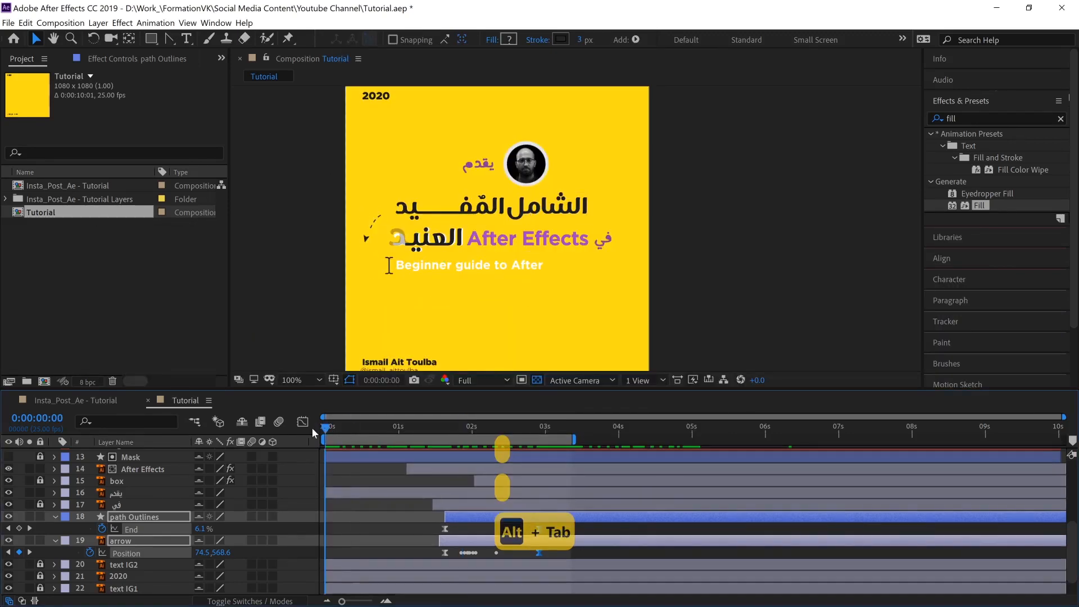
key("space")
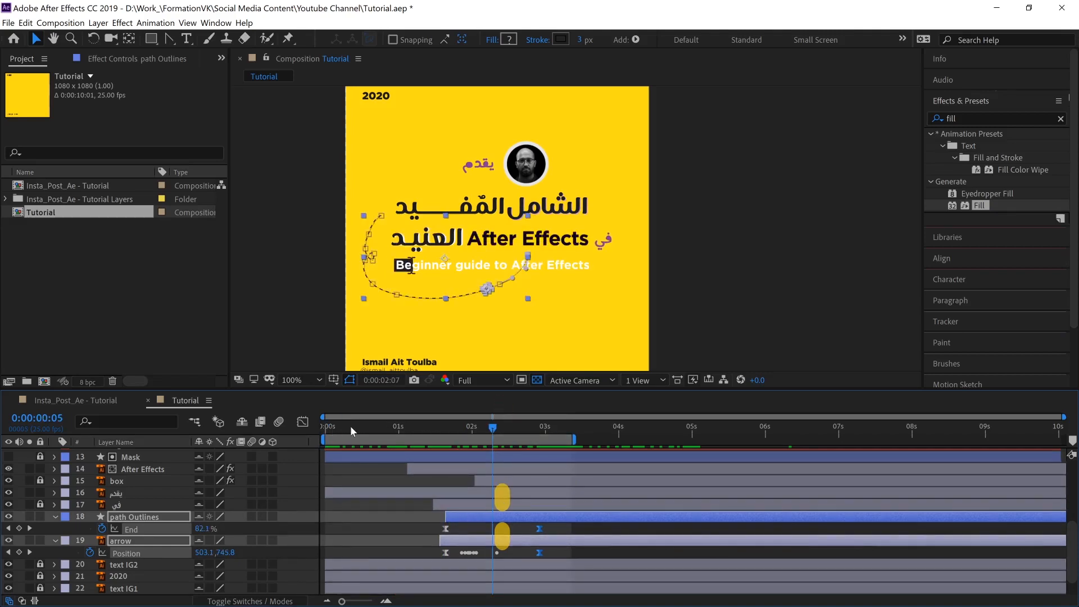
left_click_drag(349, 426, 646, 432)
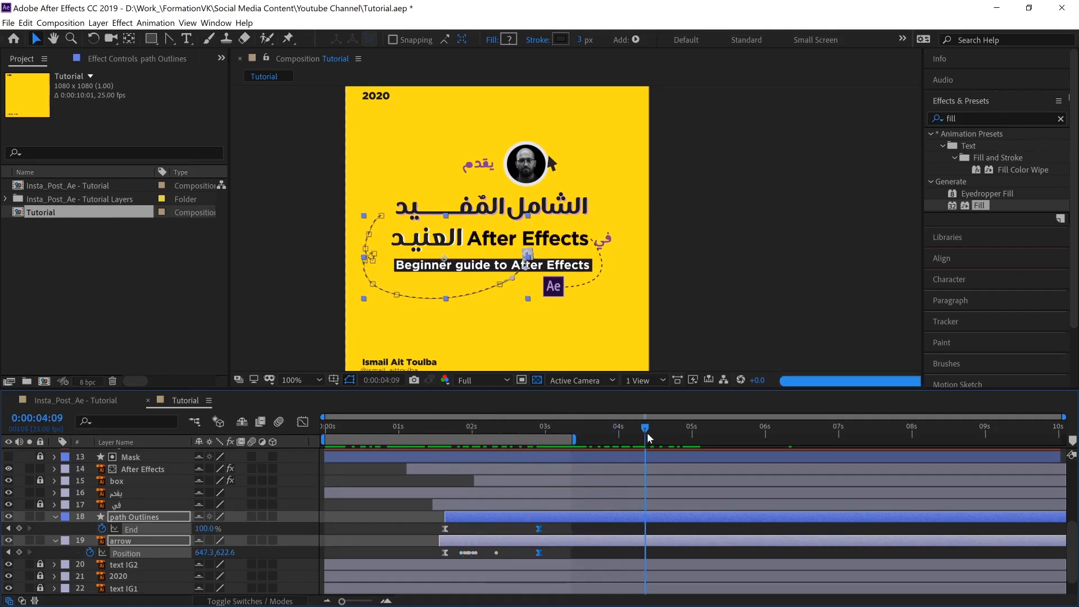
Step: Switch to the reference video player and play on to the portrait's selection box, pausing at 00:00:04
key("alt+Tab")
key("space")
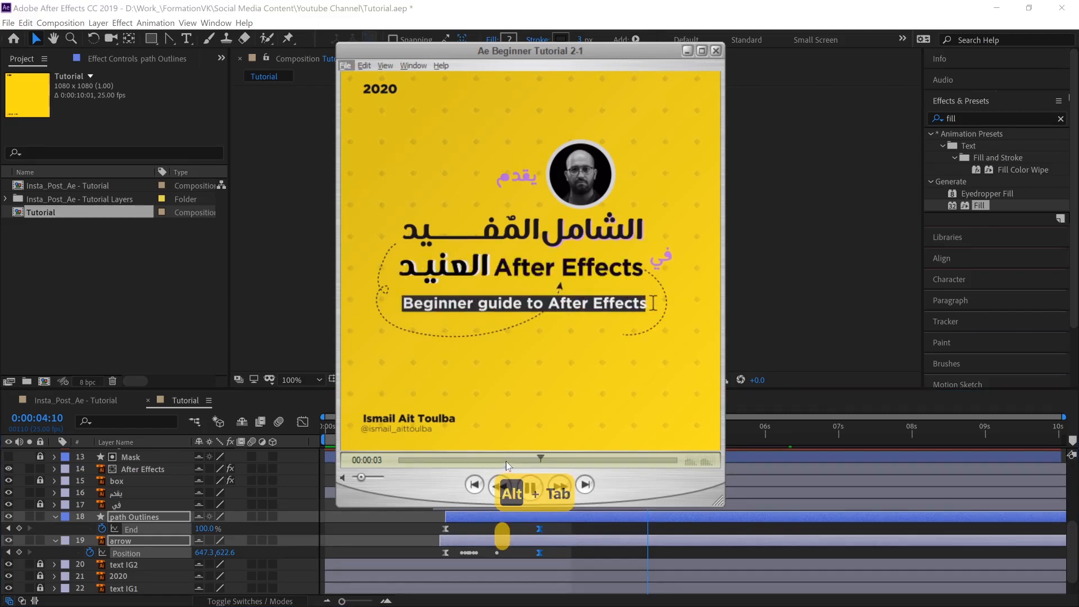
key("space")
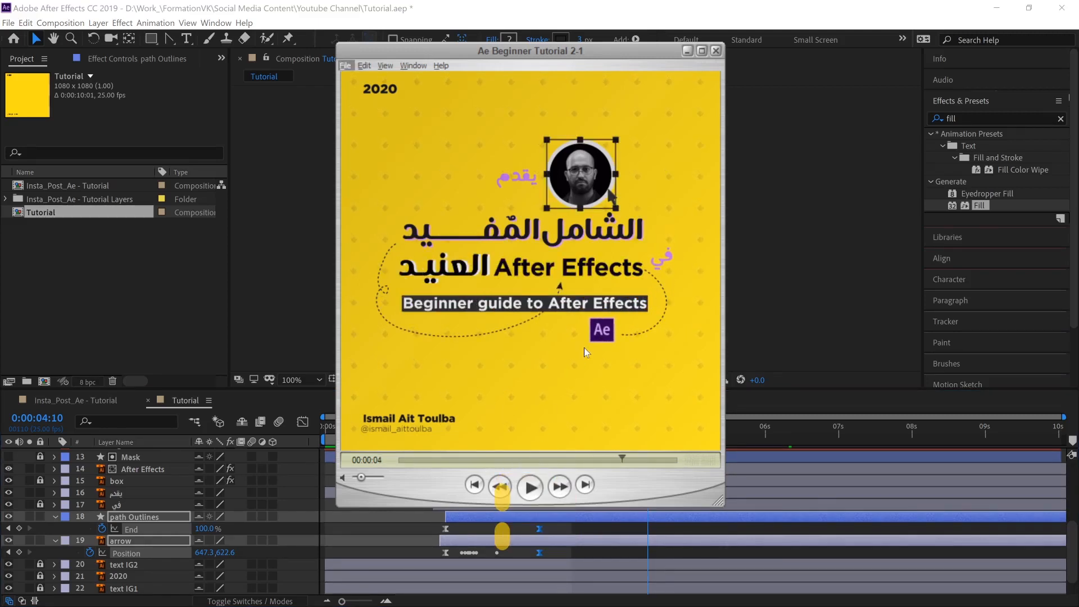
Step: Return to After Effects and extend the end of the work area to just past the 5-second mark
key("alt+Tab")
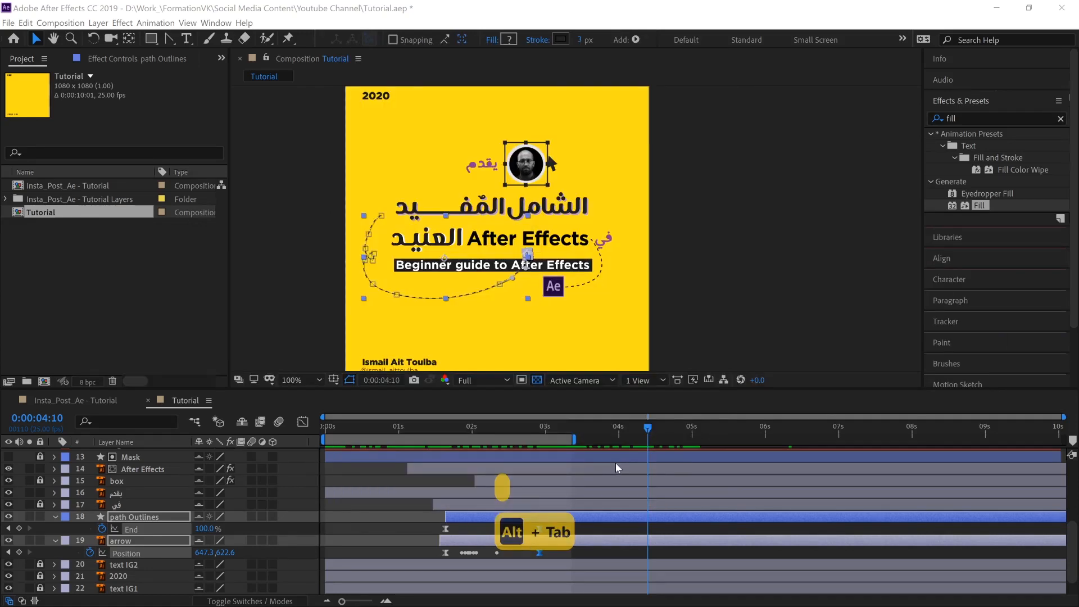
left_click_drag(577, 439, 722, 450)
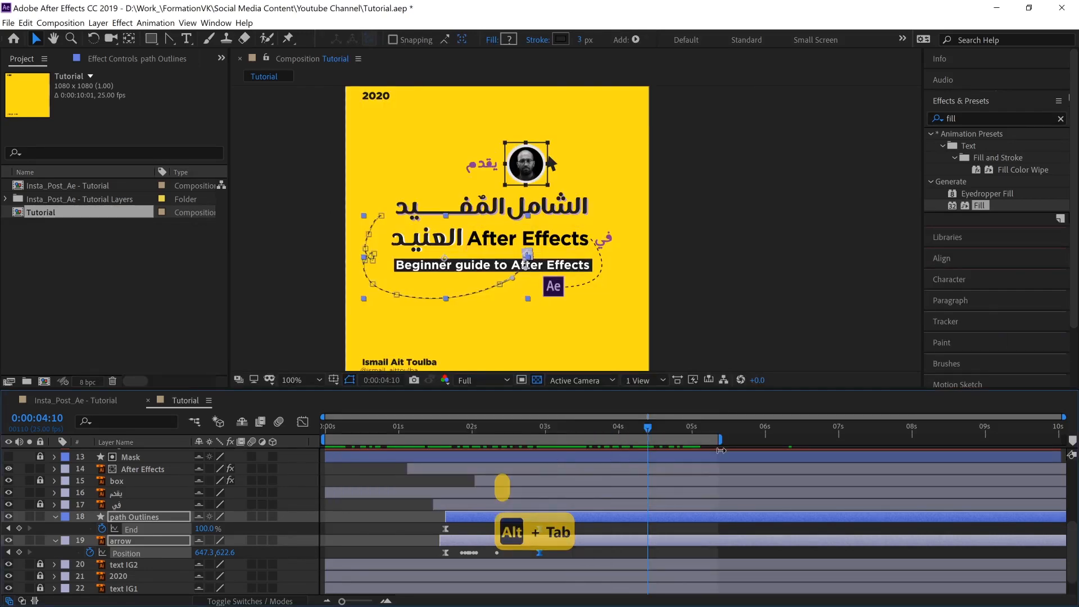
Step: Preview the arrow and path animation from 0:00:01:15, and apply Easy Ease to all Scale and Rotation keyframes of the Ae_logo layer
left_click(441, 427)
key("space")
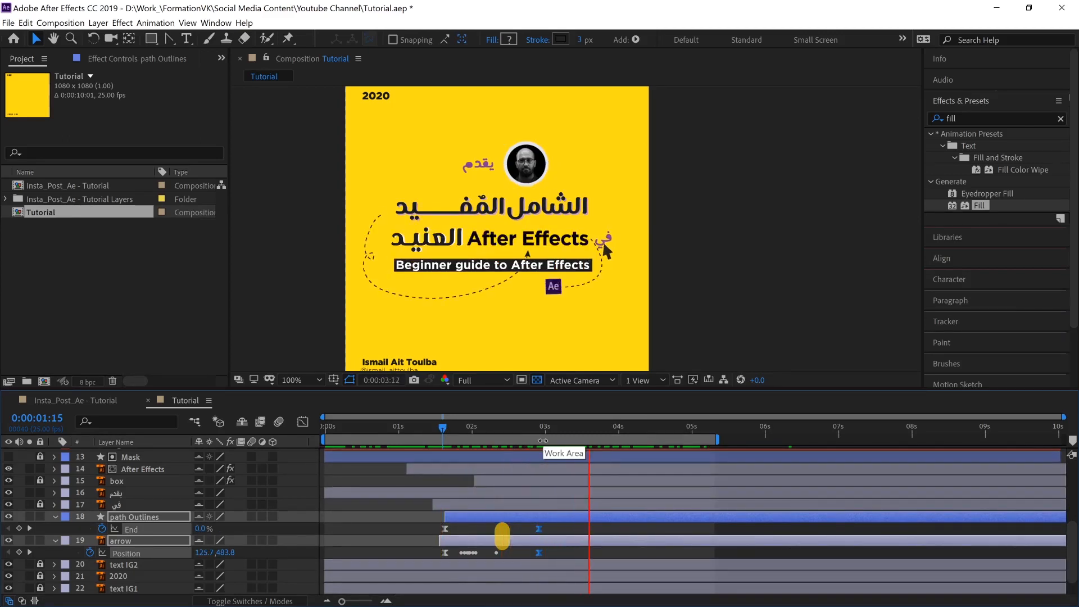
left_click(554, 286)
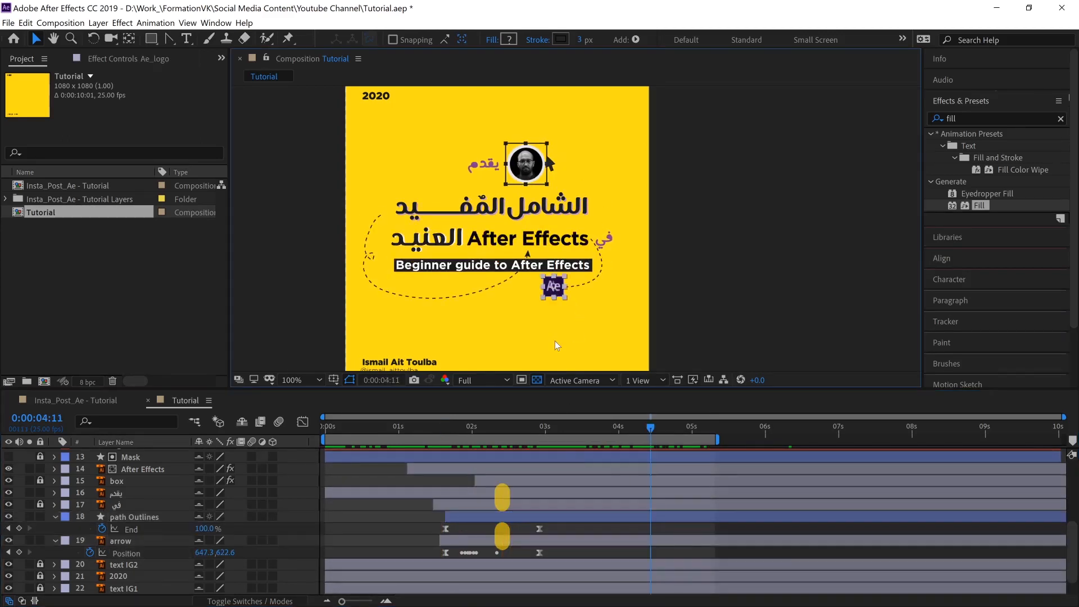
scroll(636, 549, "up", 5)
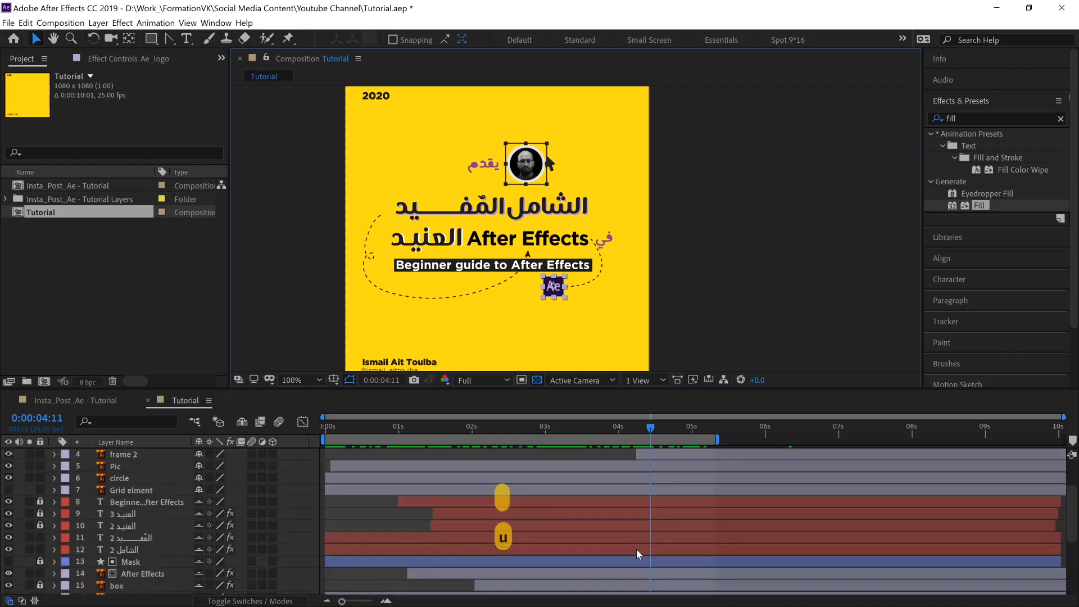
key("u")
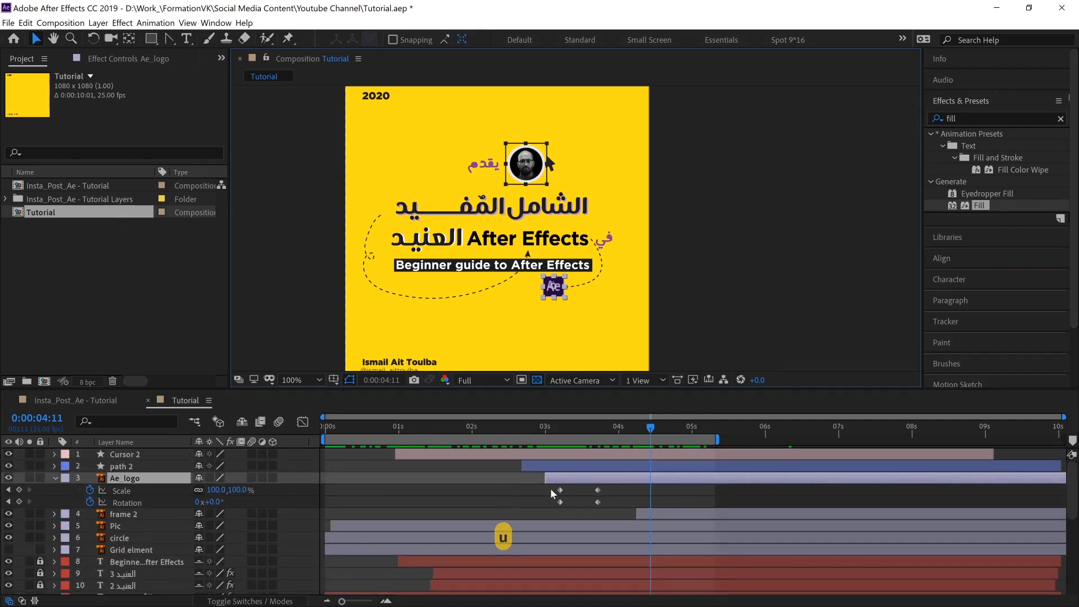
left_click_drag(548, 487, 612, 511)
key("F9")
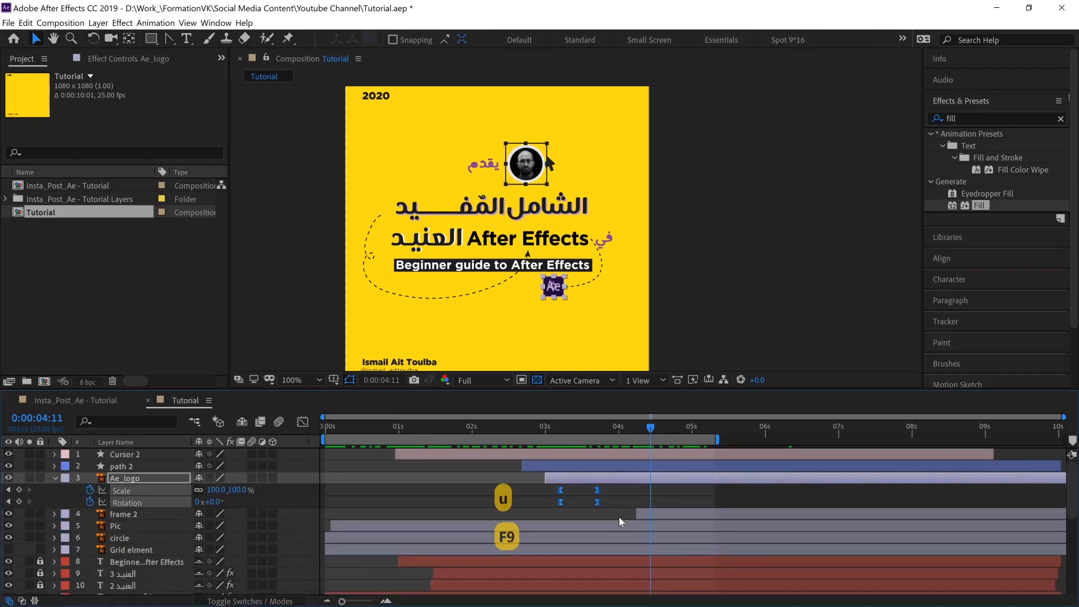
Step: Switch to the reference video in the media player, scrub through the logo's appearance, and return to the Tutorial composition
key("alt+Tab")
left_click_drag(617, 462, 599, 439)
key("alt+Tab")
left_click(691, 324)
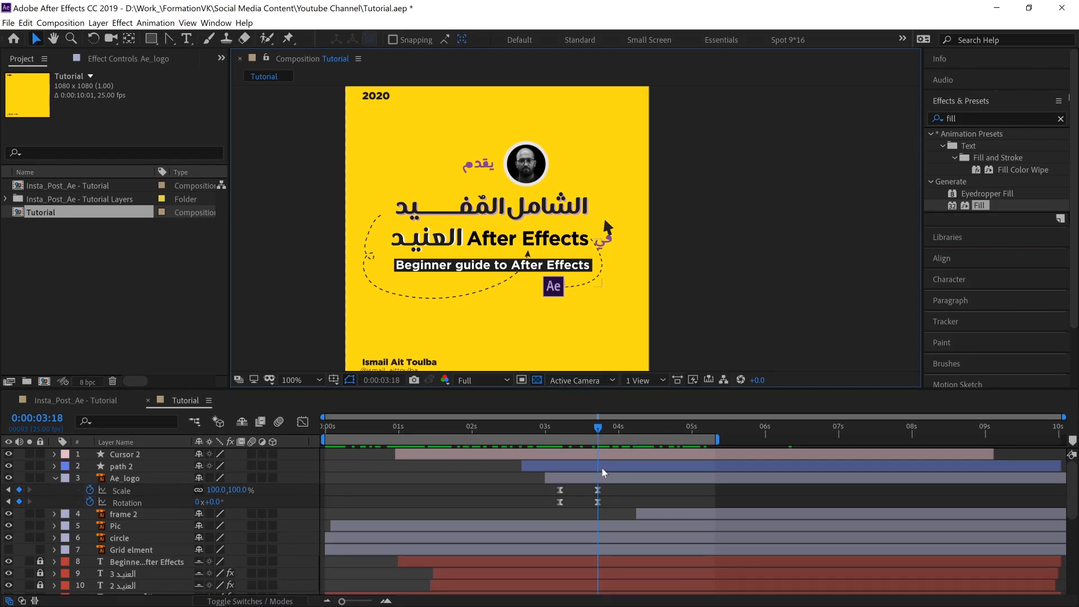
Step: Add Scale and Rotation keyframes with the current values to the Ae_logo layer at 0:00:03:21
key("Page_Down")
key("Page_Down")
key("Page_Down")
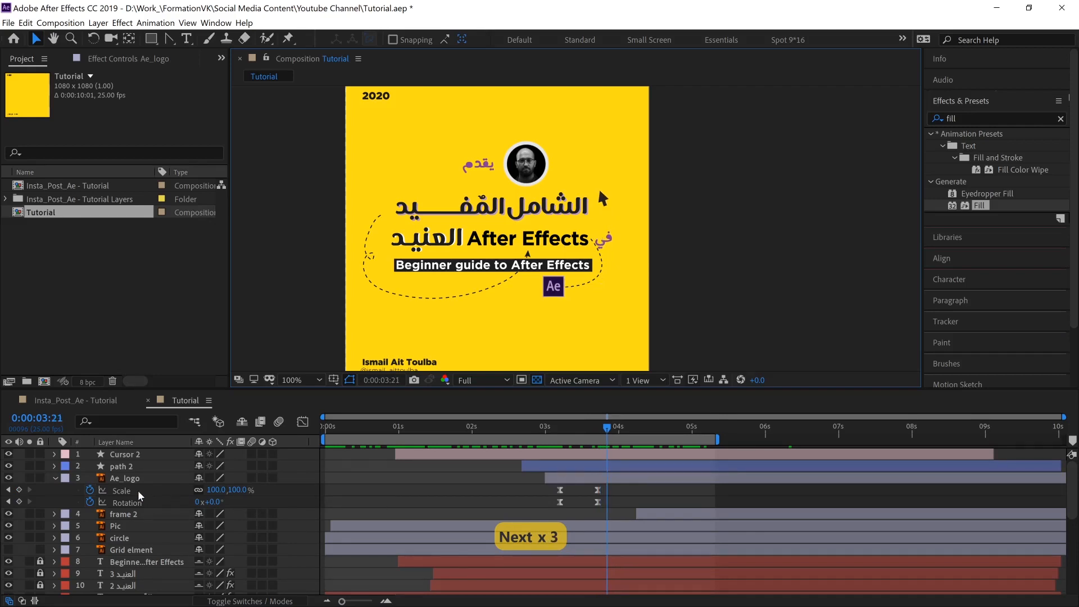
left_click(19, 489)
left_click(19, 502)
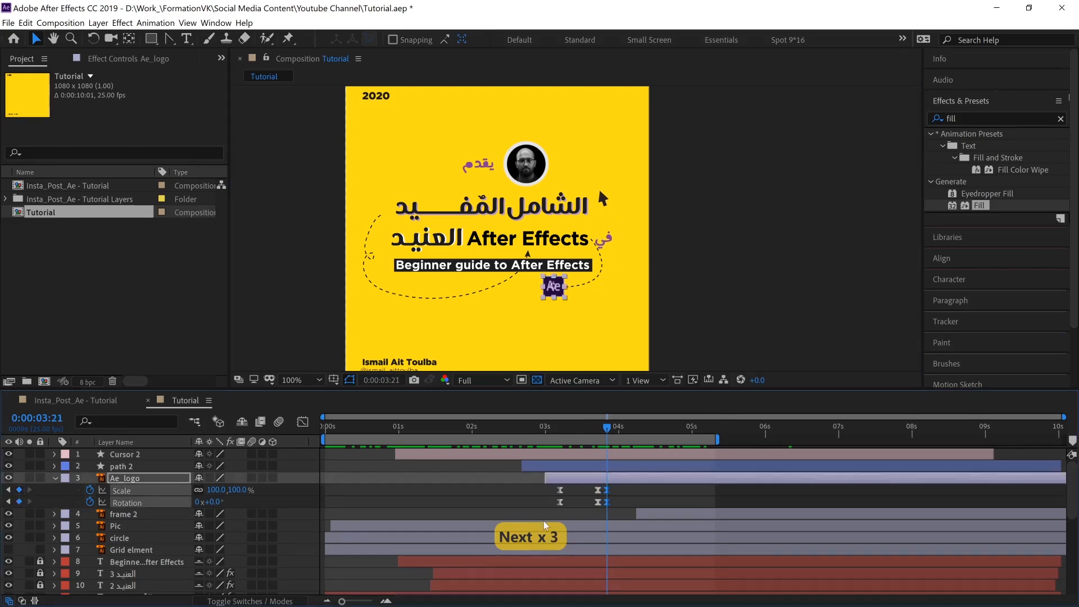
Step: Set the Ae_logo rotation to 3° on its keyframe at 0:00:03:18
left_click(596, 431)
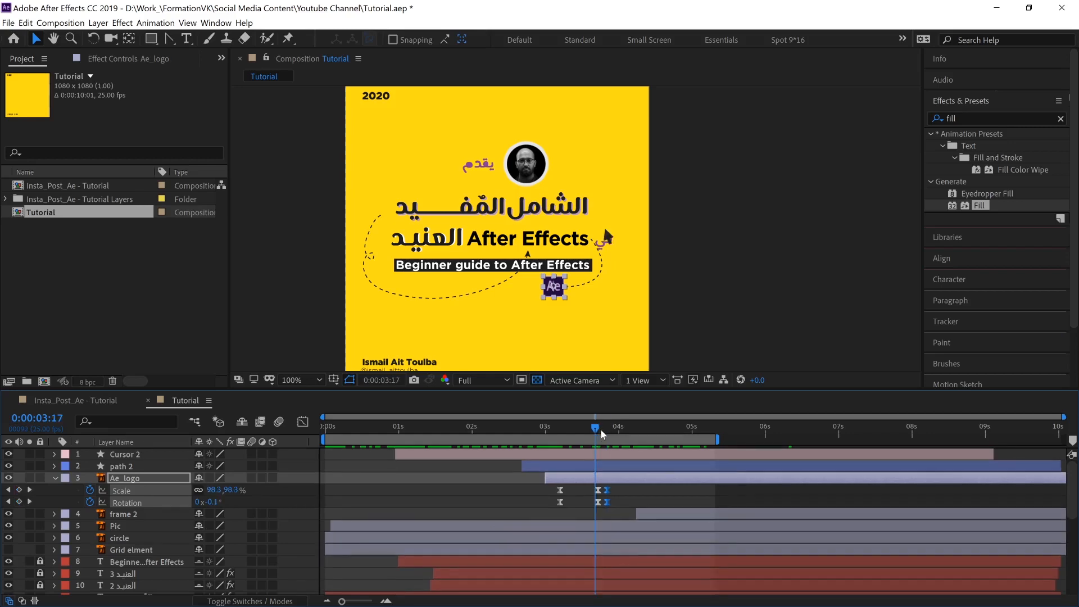
key("Page_Down")
key("ctrl+v")
left_click(217, 502)
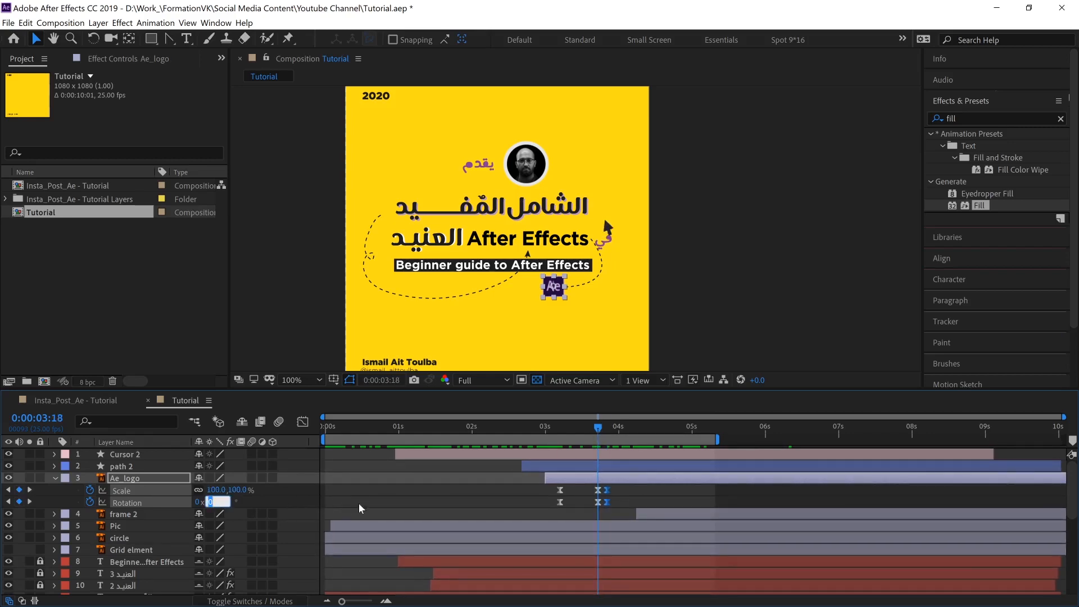
type("3")
key("Return")
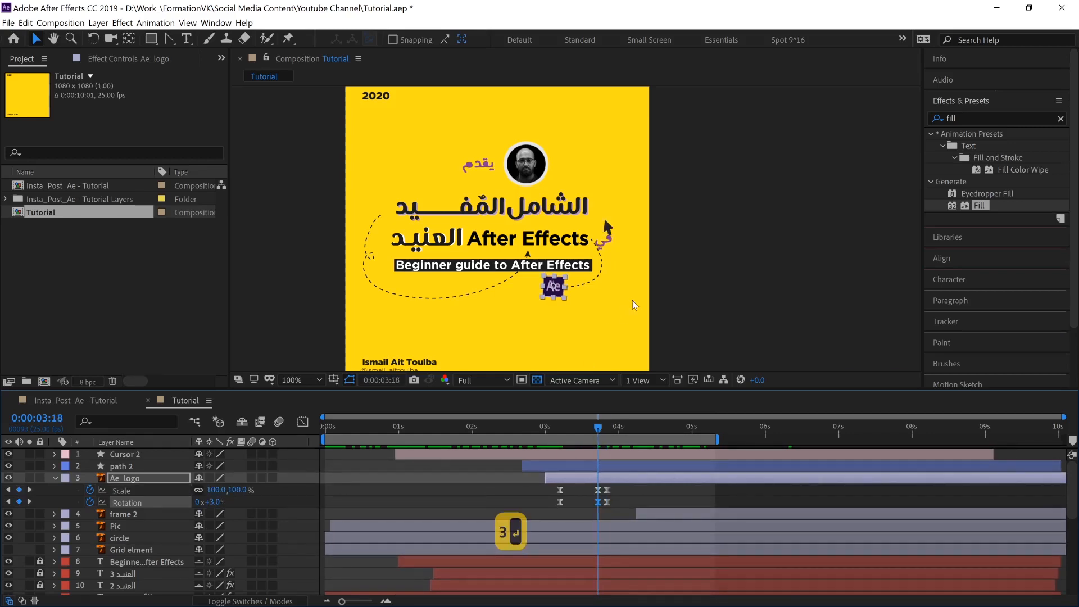
Step: Preview the logo animation and shift the last Ae_logo Scale and Rotation keyframes to about 0:00:03:23
left_click(548, 430)
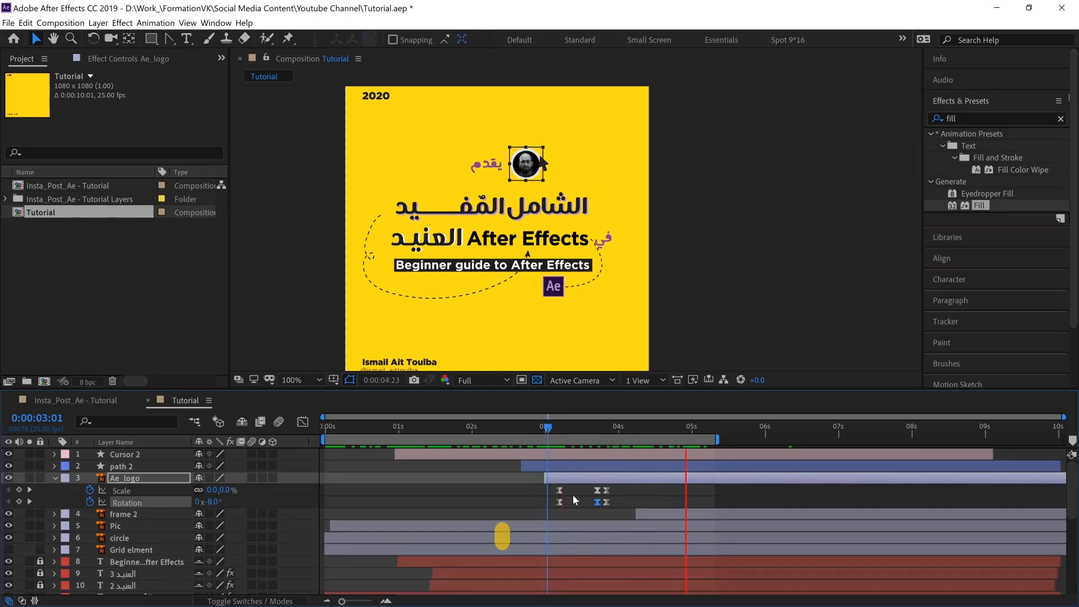
key("space")
left_click_drag(613, 487, 611, 505)
left_click(607, 509)
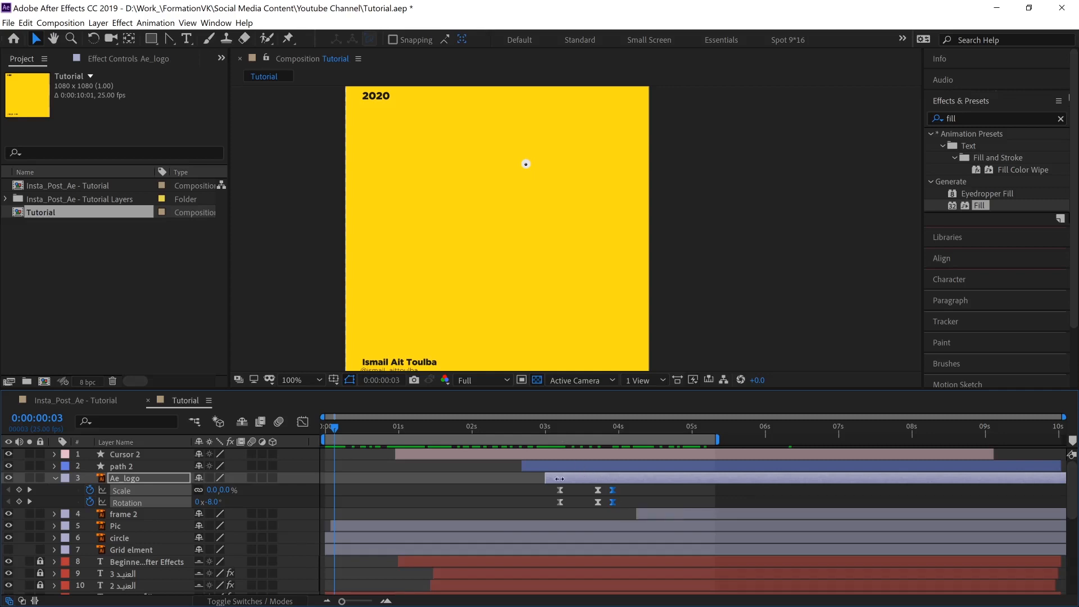
left_click(558, 428)
key("space")
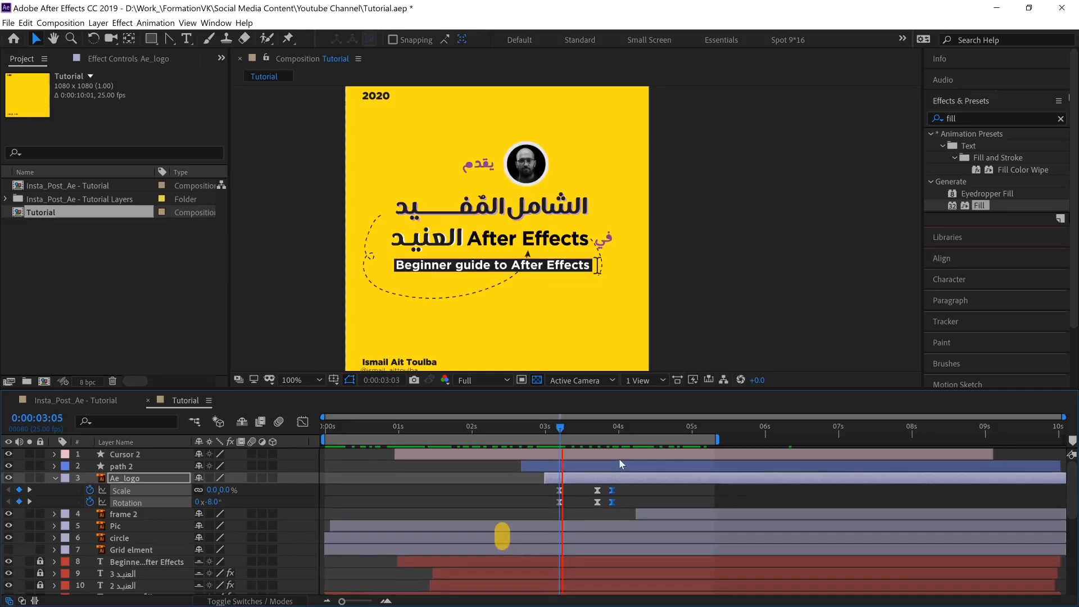
key("space")
Step: Set the Ae_logo rotation to 4° on the 0:00:03:18 keyframe and preview the result from 0:00:03:03
left_click_drag(587, 487, 604, 507)
left_click(600, 430)
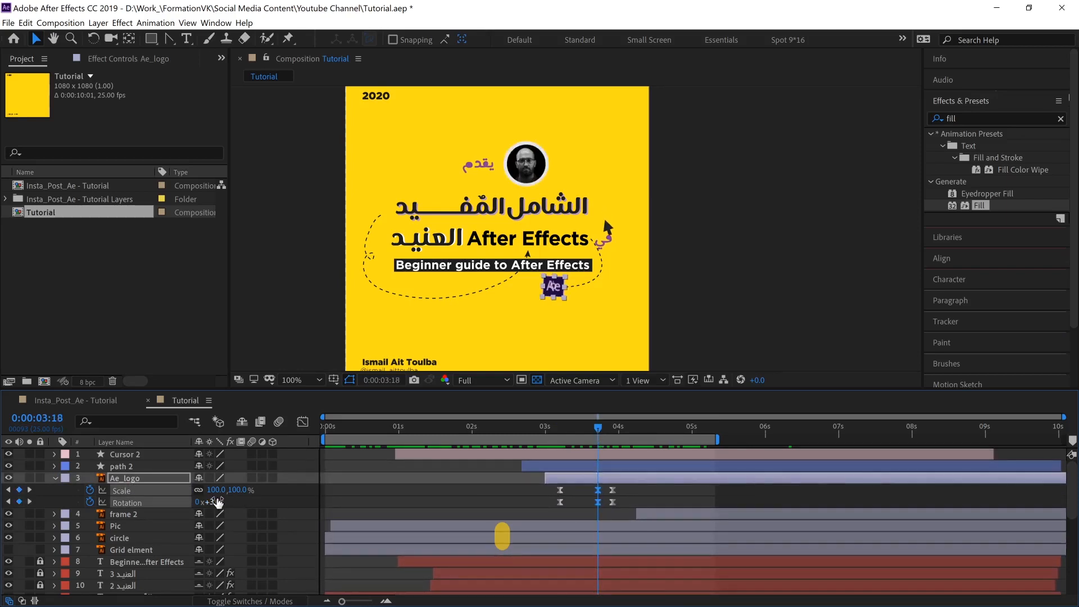
left_click(215, 502)
type("4")
key("Return")
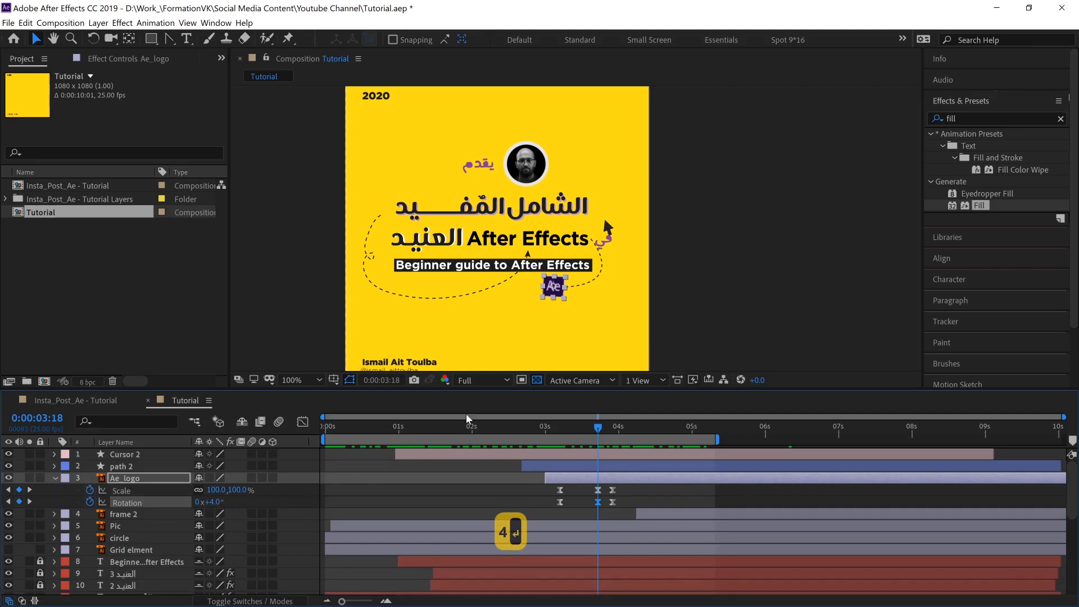
key("F2")
left_click(552, 433)
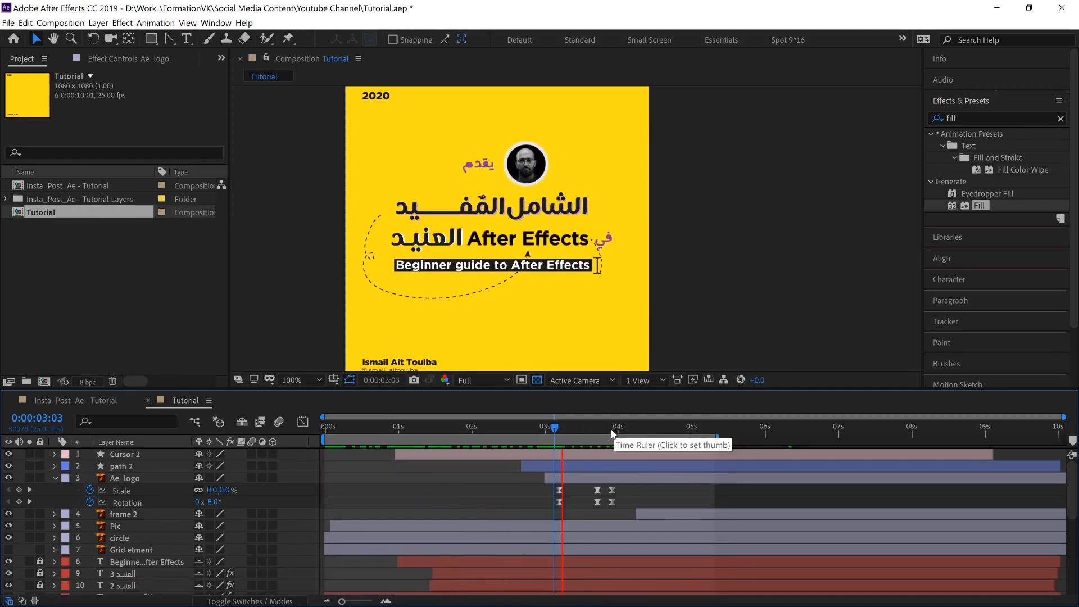
Step: Set the Ae_logo scale to 102% on the 0:00:03:18 keyframe and play the animation from 0:00:03:02
left_click(599, 427)
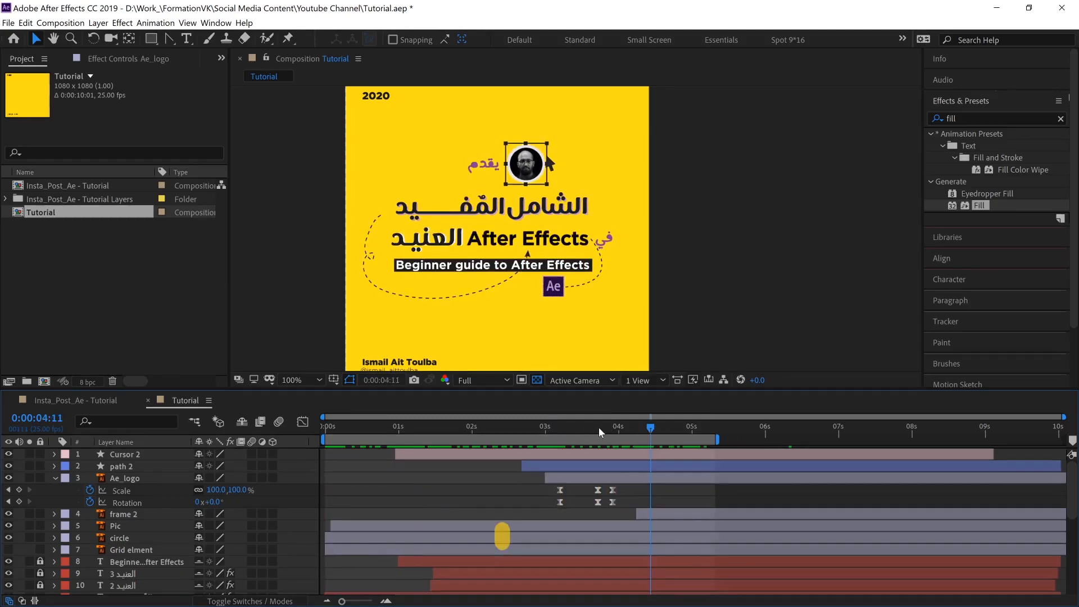
left_click(215, 490)
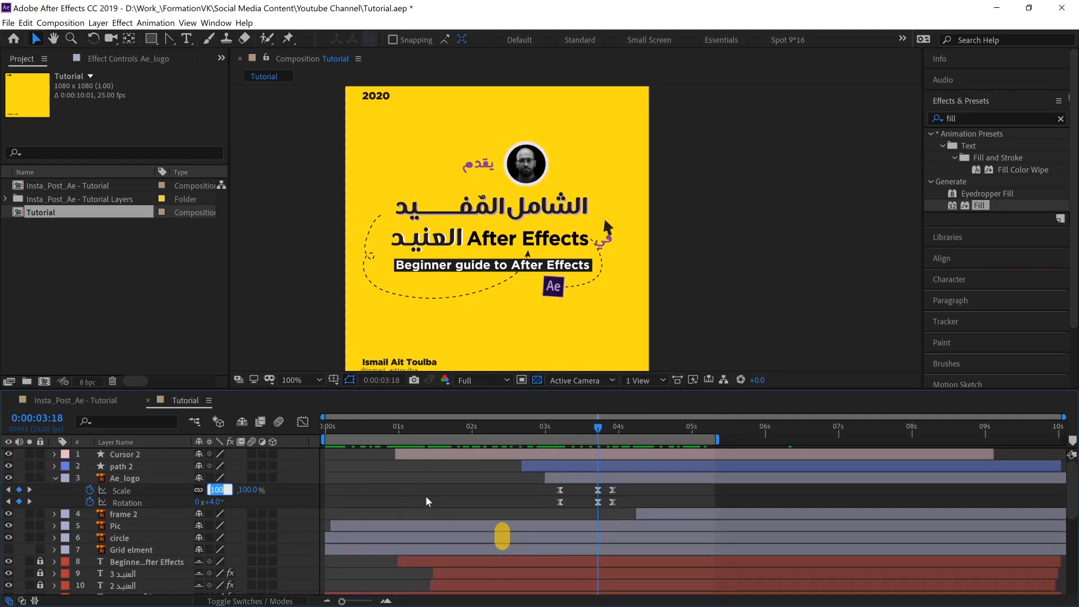
type("102")
key("Return")
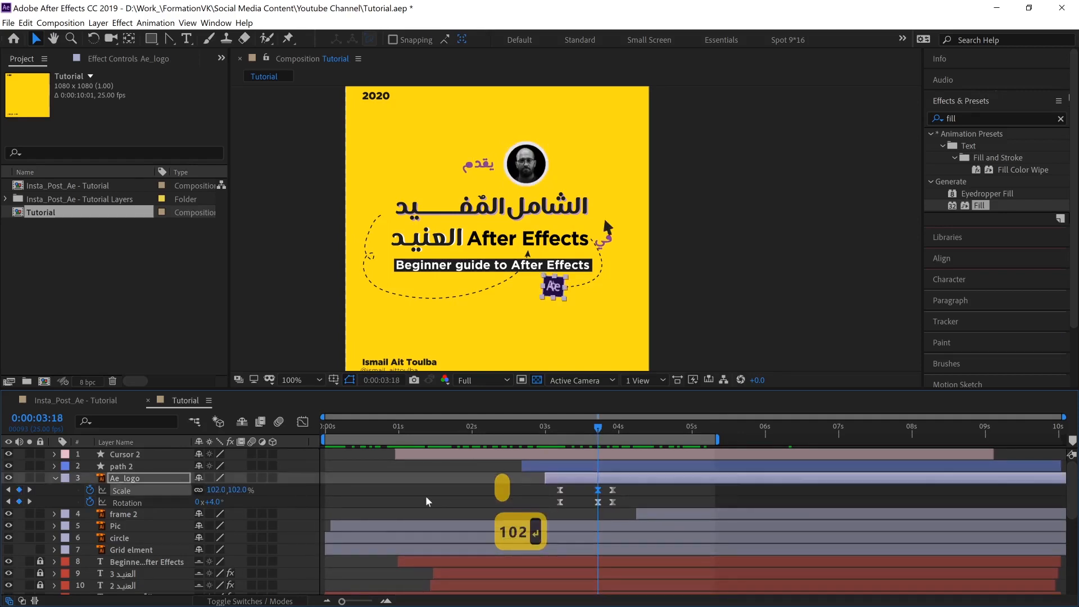
left_click(810, 318)
left_click(548, 430)
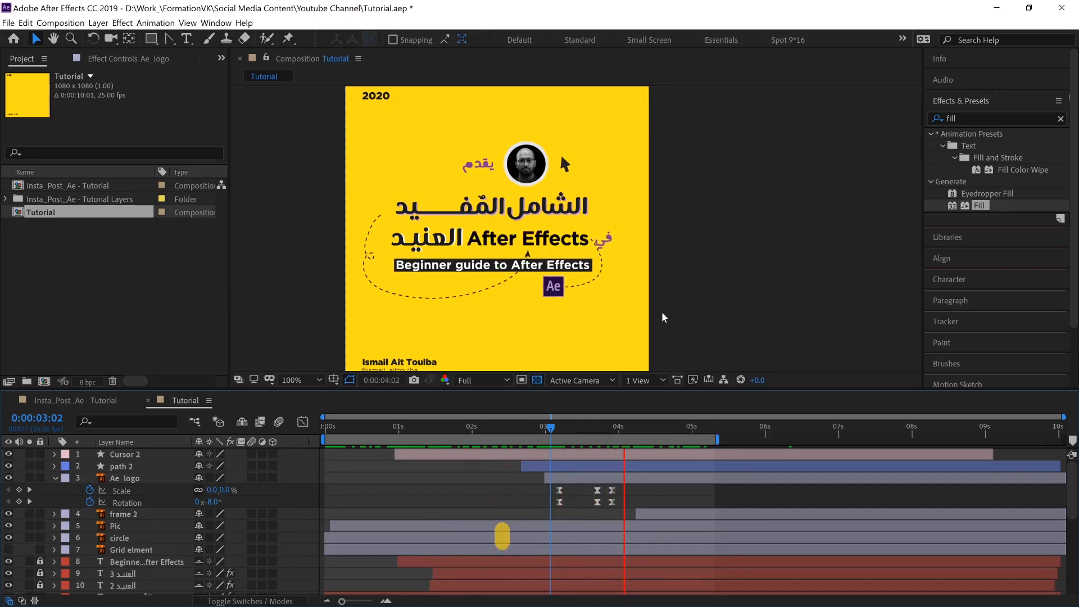
key("space")
Step: Apply Easy Ease to both End keyframes of the path 2 layer's trimmed dashed line
left_click(601, 270)
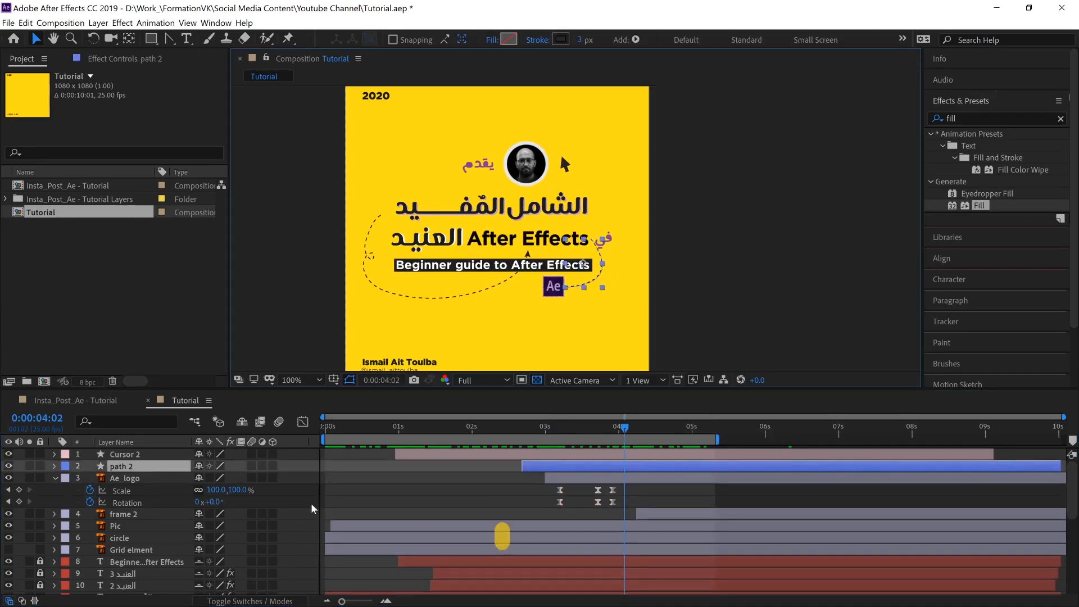
key("u")
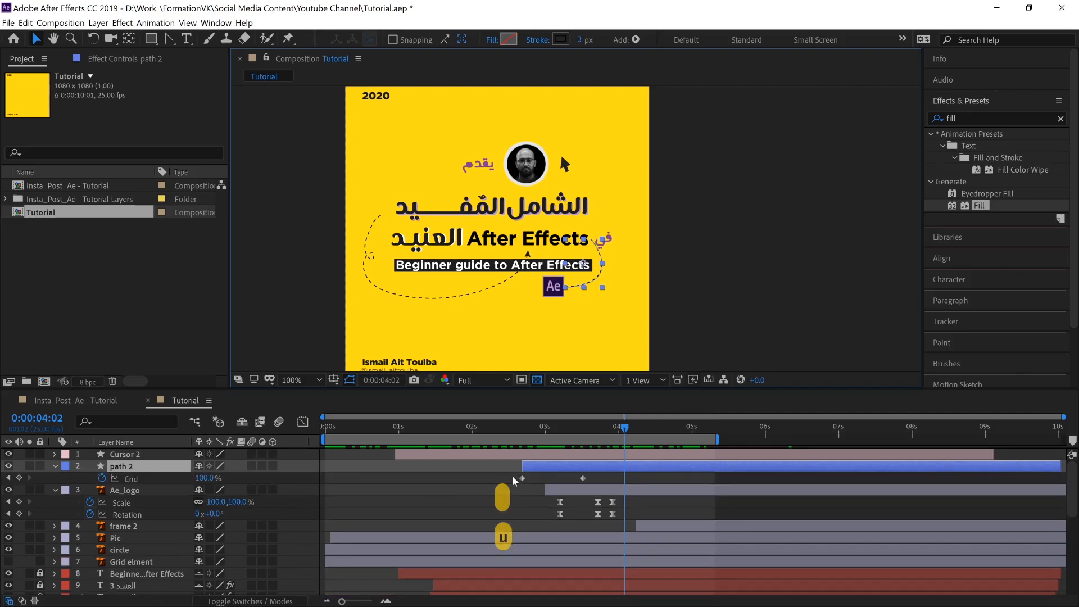
left_click_drag(512, 476, 595, 491)
key("F9")
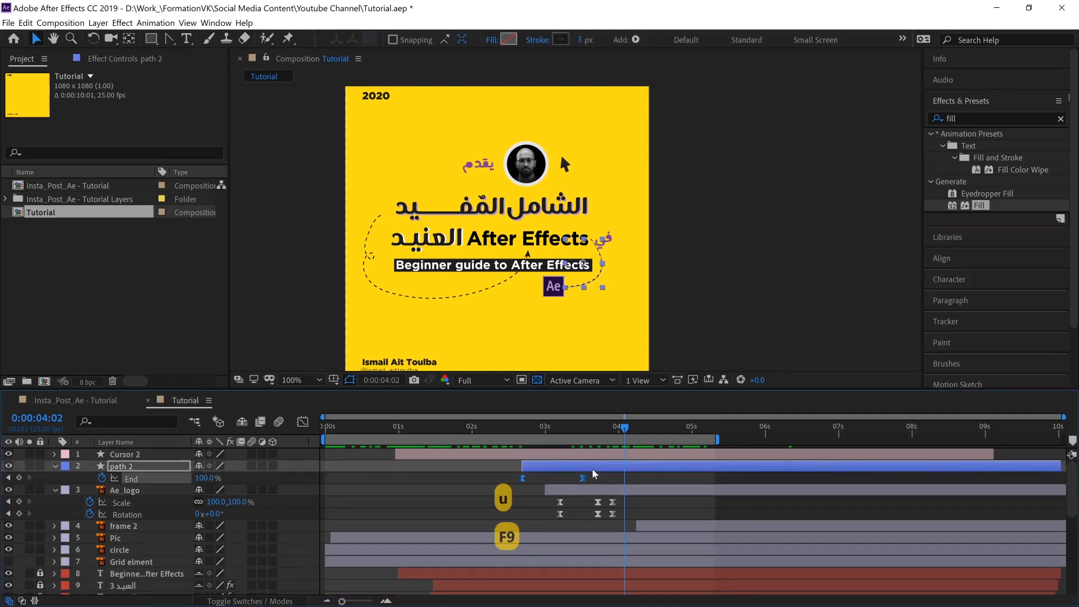
left_click(594, 466)
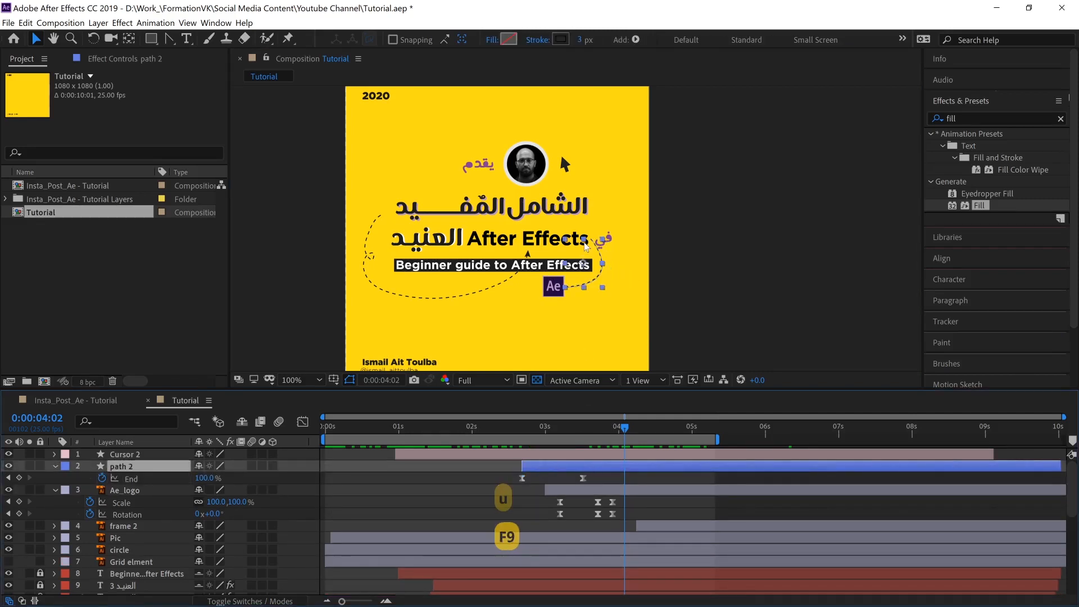
left_click(636, 313)
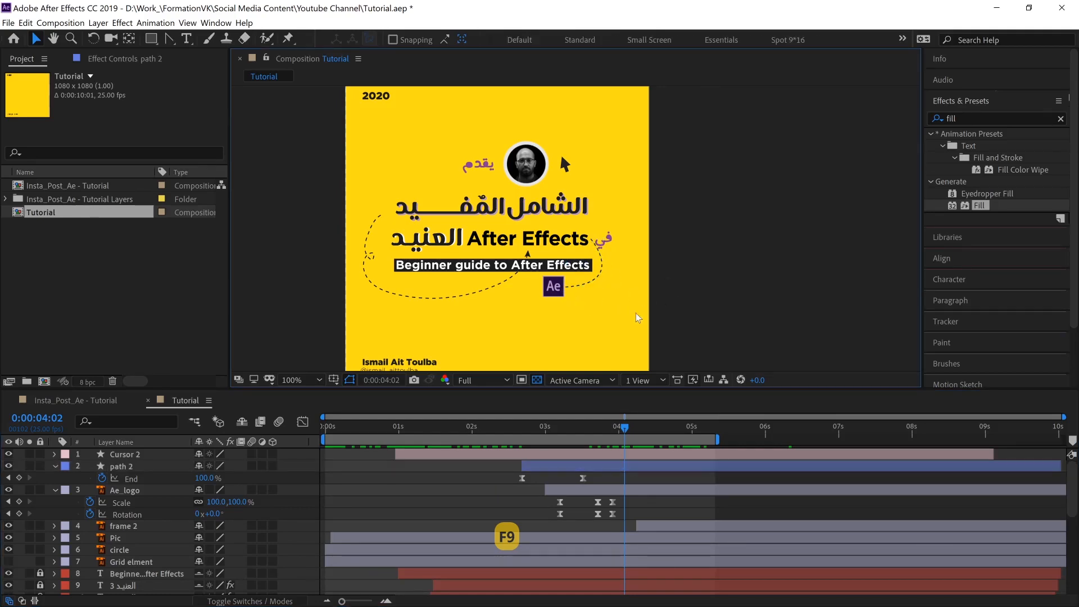
Step: Compare the dashed line beside the Ae logo with the reference video in the media player
key("alt+Tab")
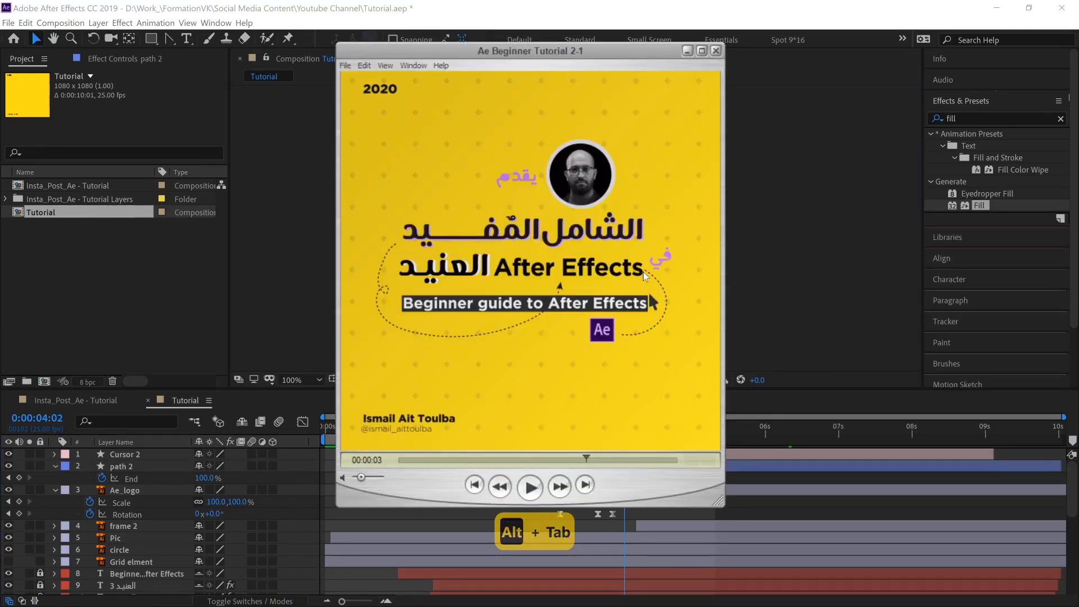
key("alt+Tab")
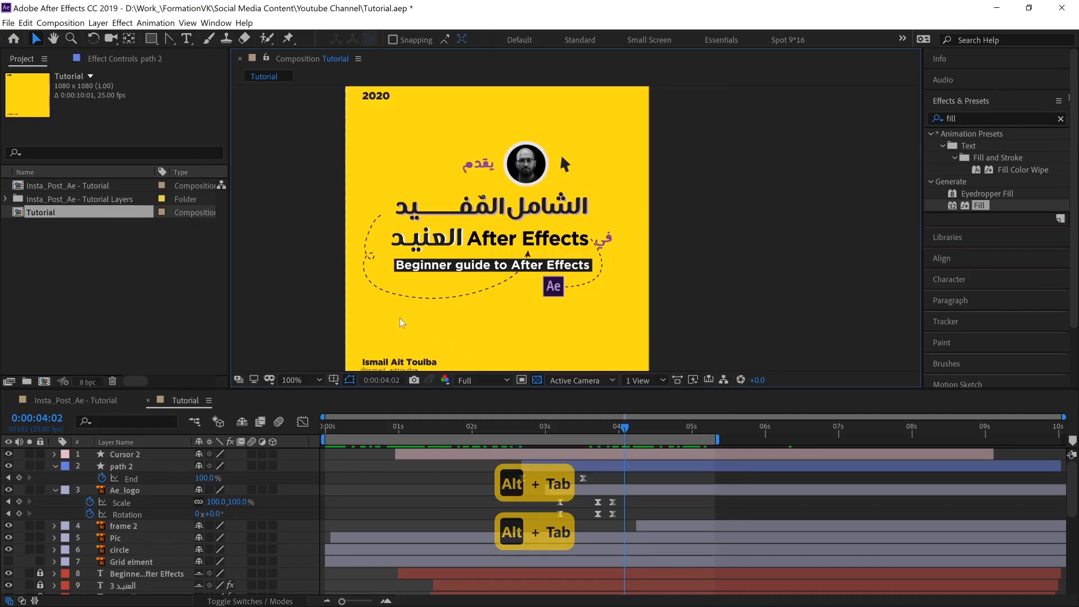
key("alt+Tab")
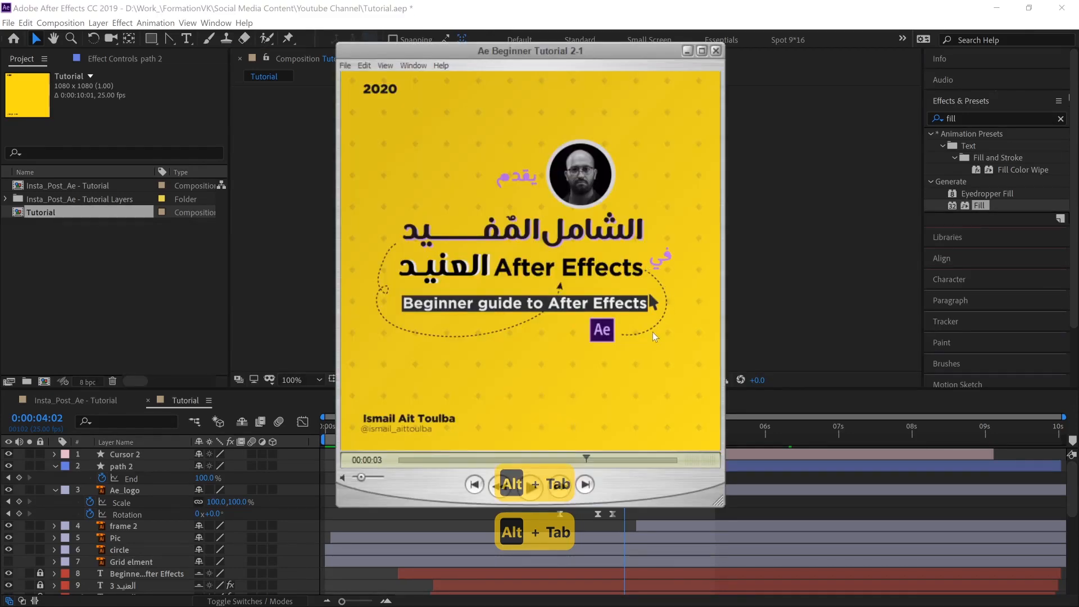
key("alt+Tab")
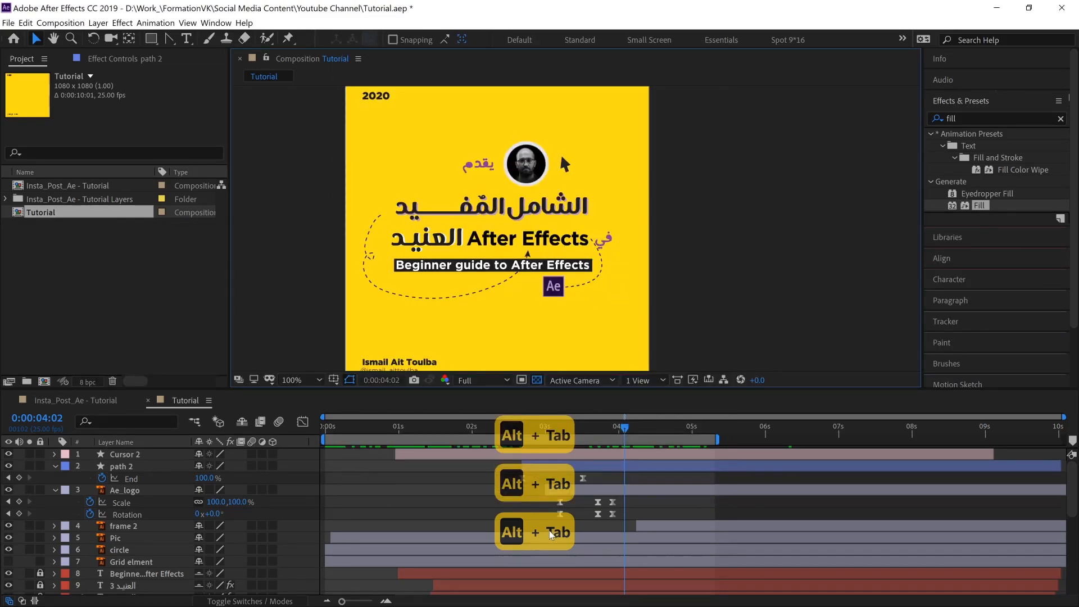
Step: Expand the path 2 layer's Shape 1 contents and select the Path property of Path 1
left_click(617, 466)
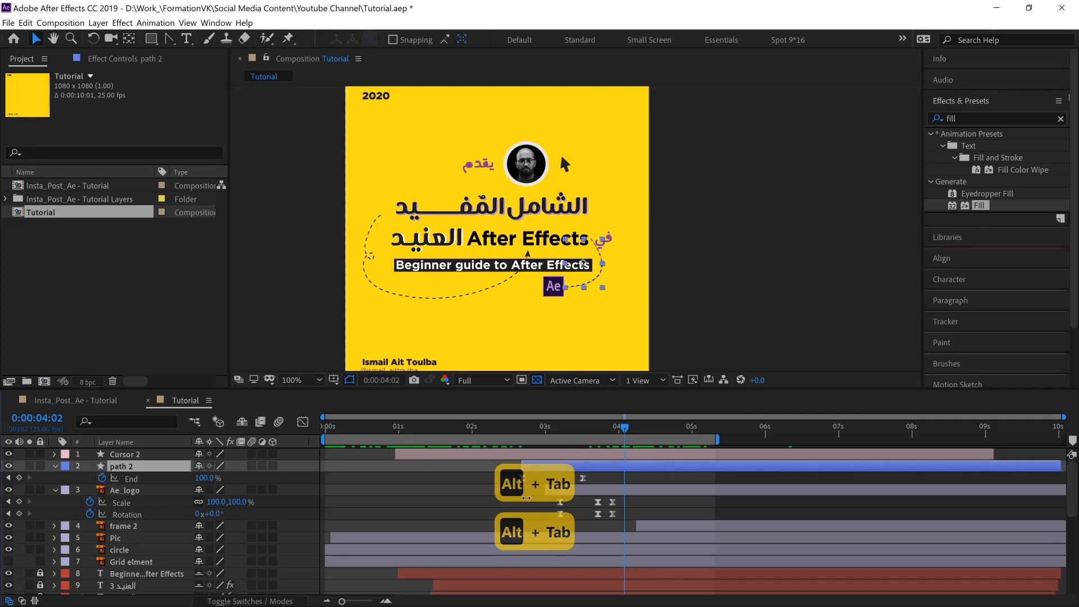
left_click(56, 466)
left_click(56, 467)
left_click(113, 491)
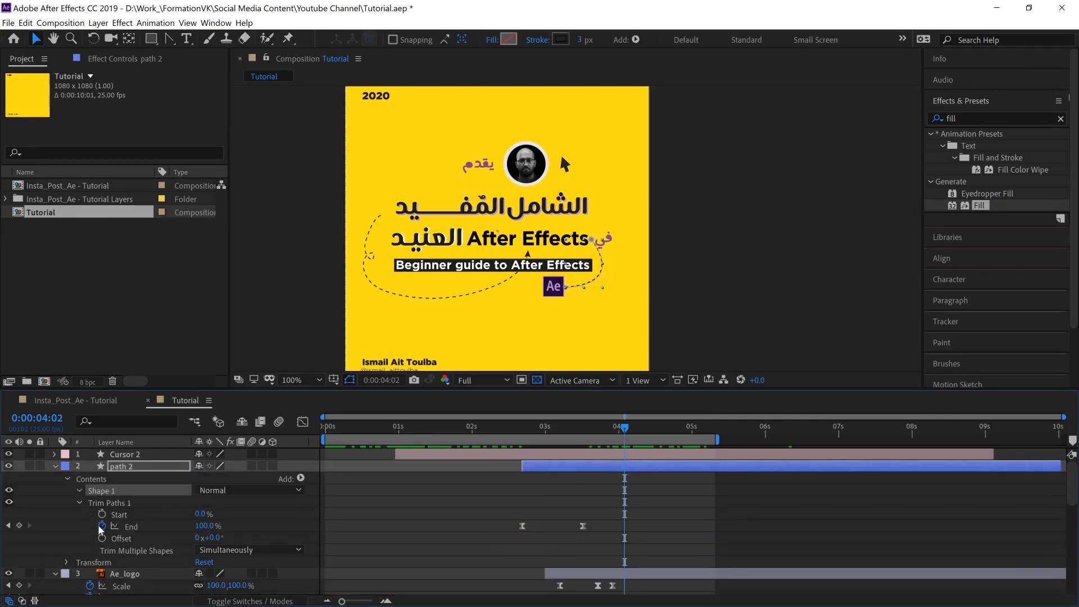
left_click(91, 502)
left_click(130, 514)
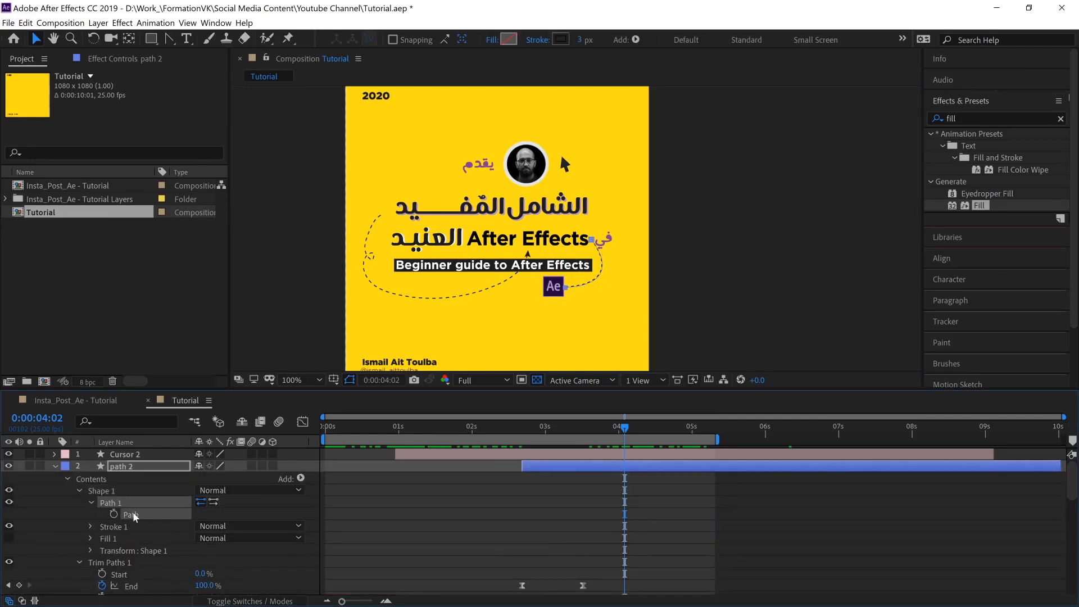
Step: Reshape the dashed line with the Convert Vertex tool by pulling curve handles from its upper end point beside the word في
scroll(553, 286, "up", 2)
key("space")
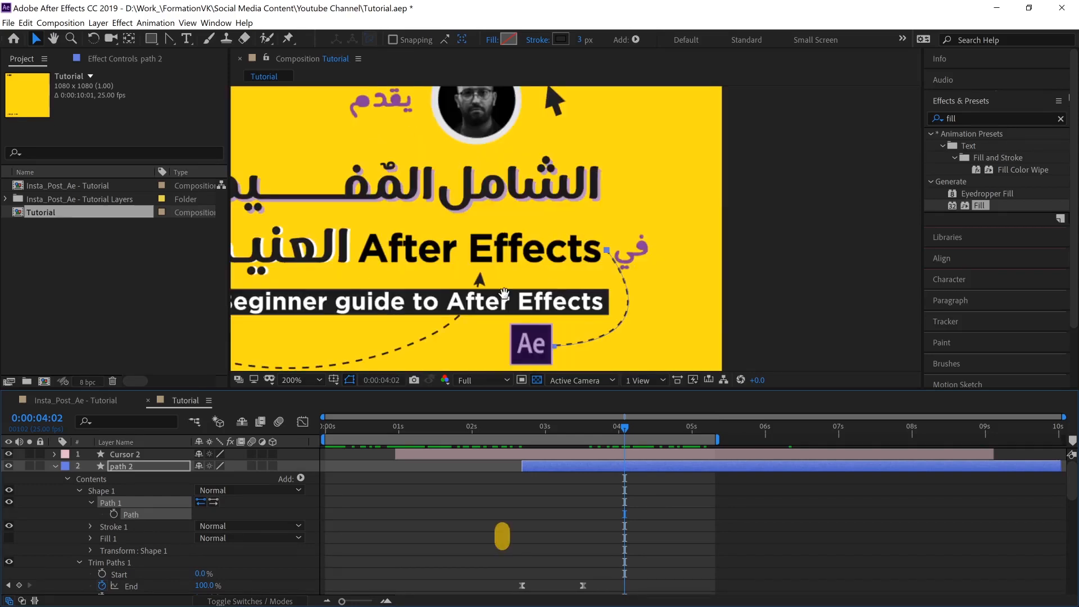
left_click_drag(498, 287, 433, 231)
left_click(170, 40)
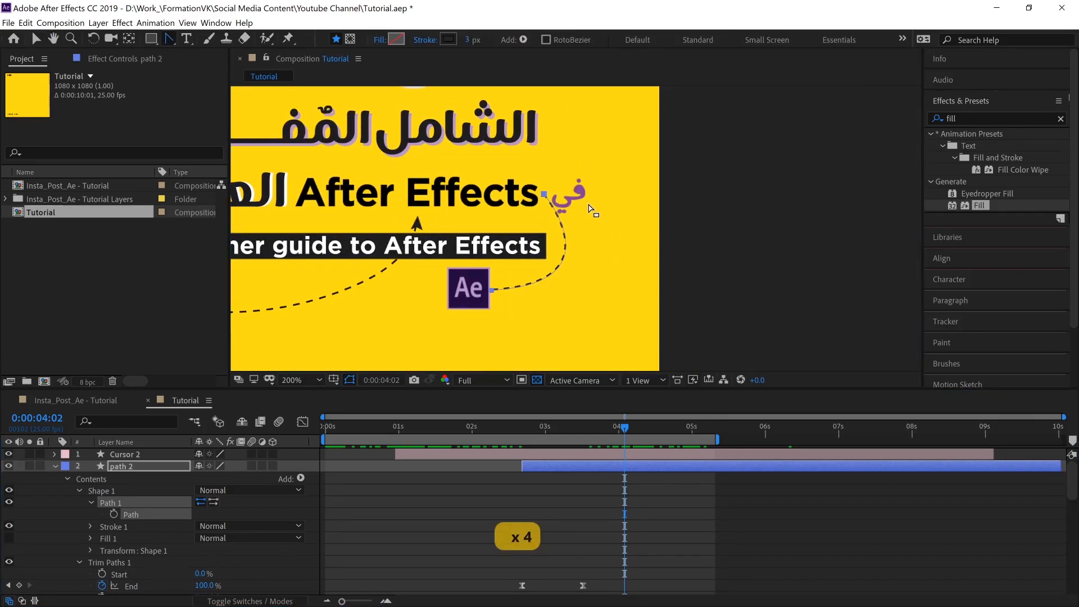
left_click(493, 291)
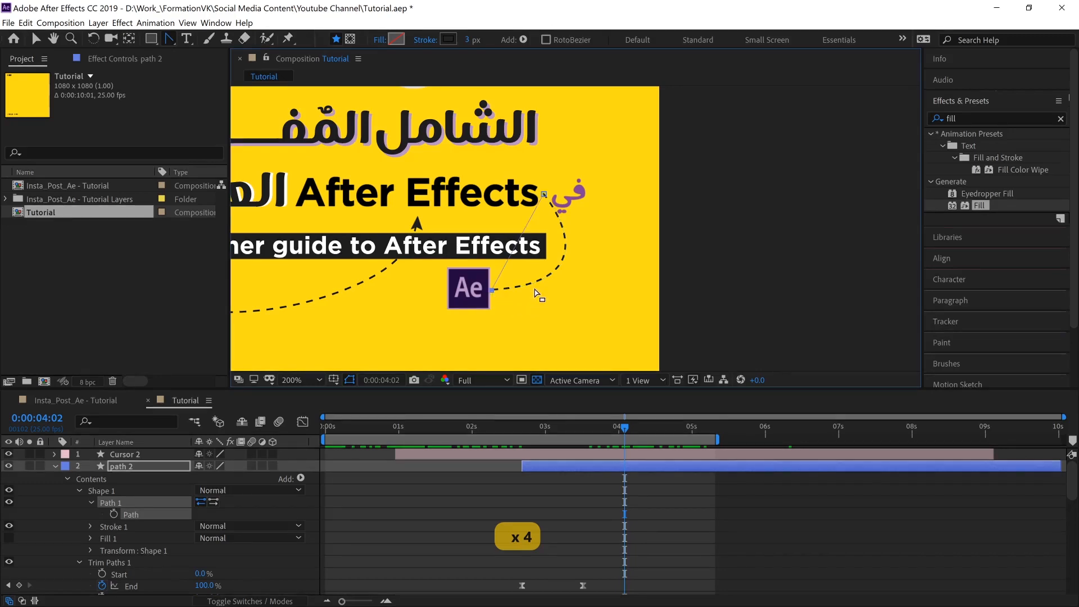
mouse_move(544, 195)
left_mouse_down()
mouse_move(568, 251)
mouse_move(602, 286)
mouse_move(630, 291)
mouse_move(618, 284)
left_mouse_up()
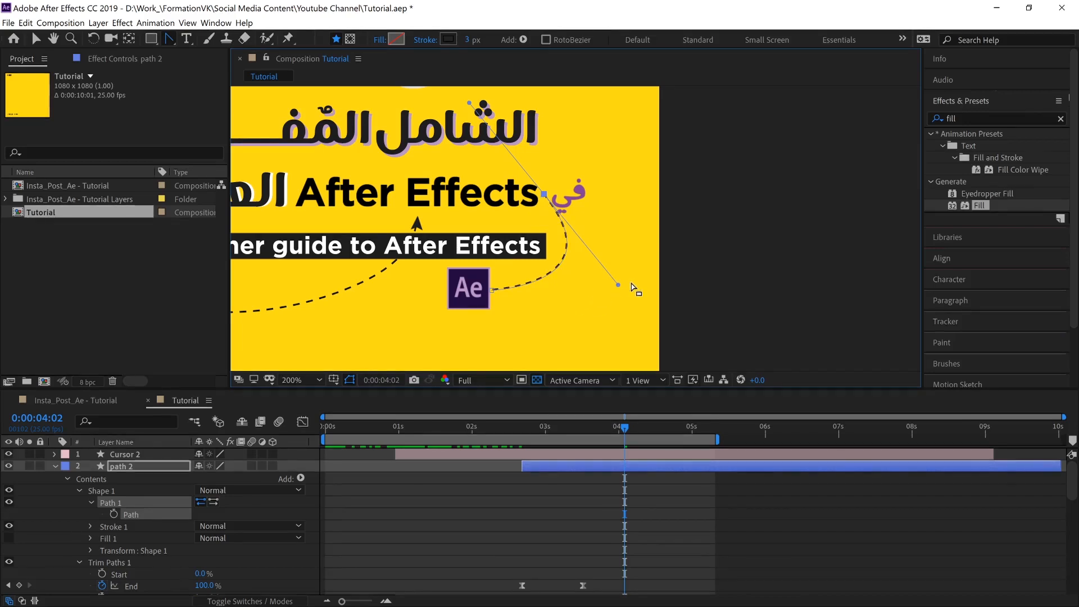
mouse_move(618, 285)
left_mouse_down()
mouse_move(609, 279)
mouse_move(627, 297)
left_mouse_up()
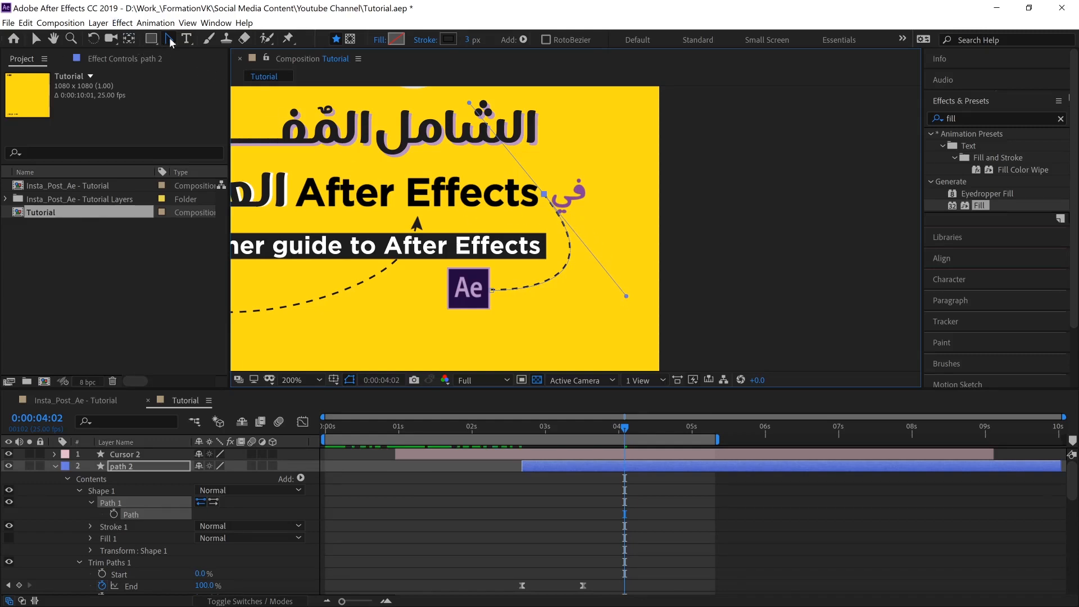
Step: Nudge the dashed line's upper end point slightly down with the Pen tool, collapse its outer handle and shorten its inner handle
left_click_drag(168, 38, 206, 54)
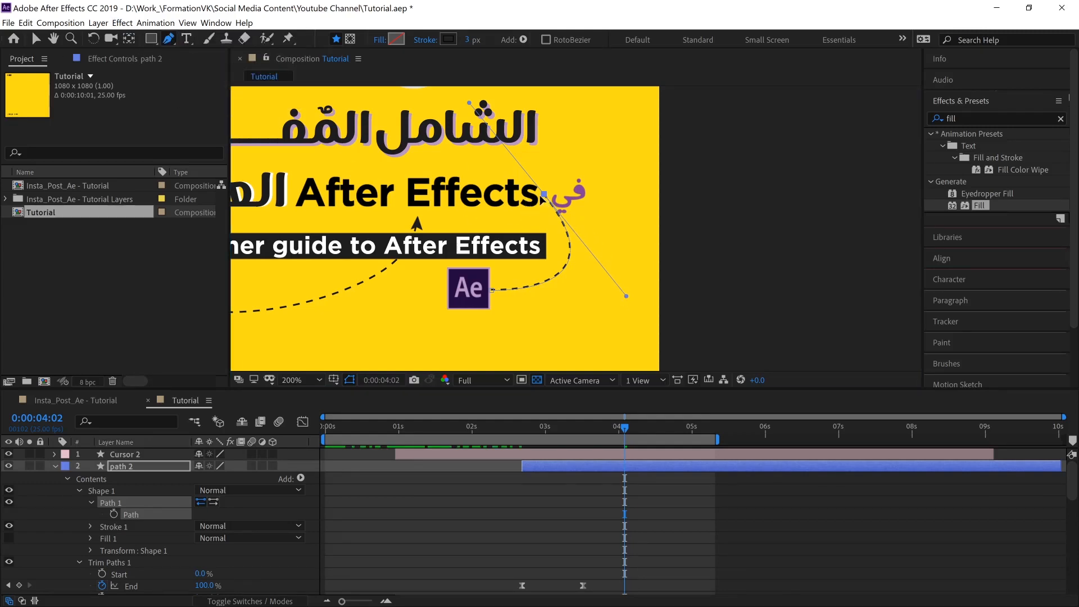
left_click_drag(543, 194, 543, 199)
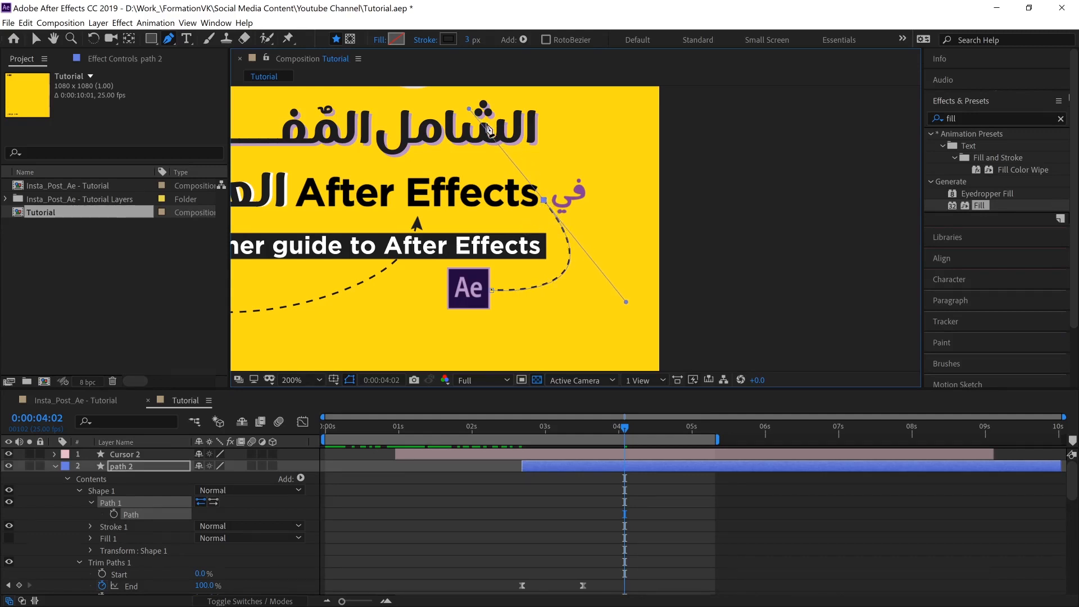
left_click_drag(478, 112, 490, 131)
left_click_drag(519, 190, 530, 199)
left_click_drag(626, 302, 614, 286)
left_click(34, 39)
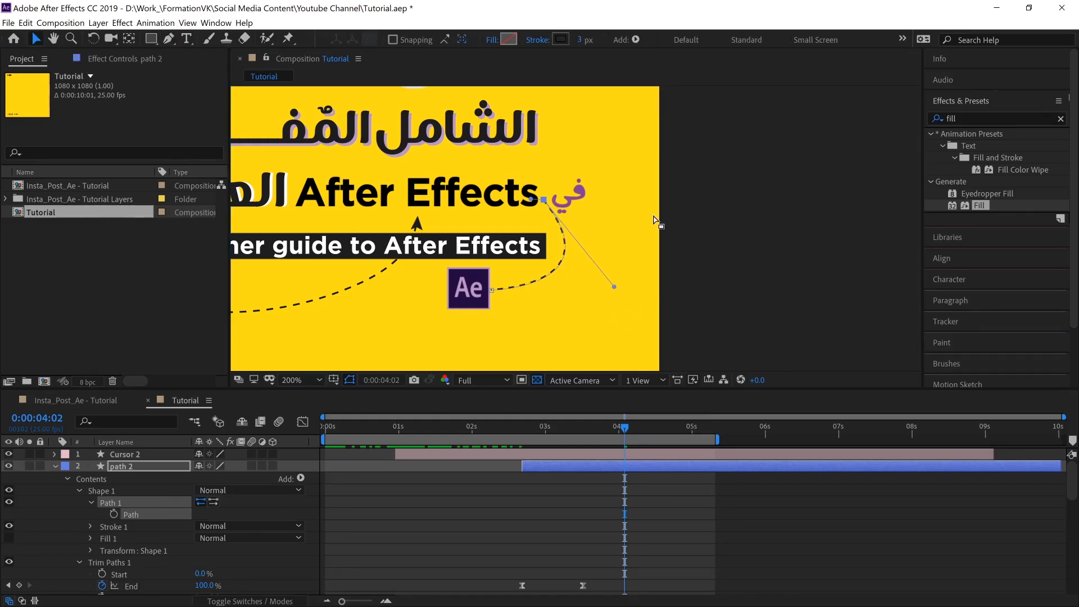
left_click(692, 221)
left_click(704, 217)
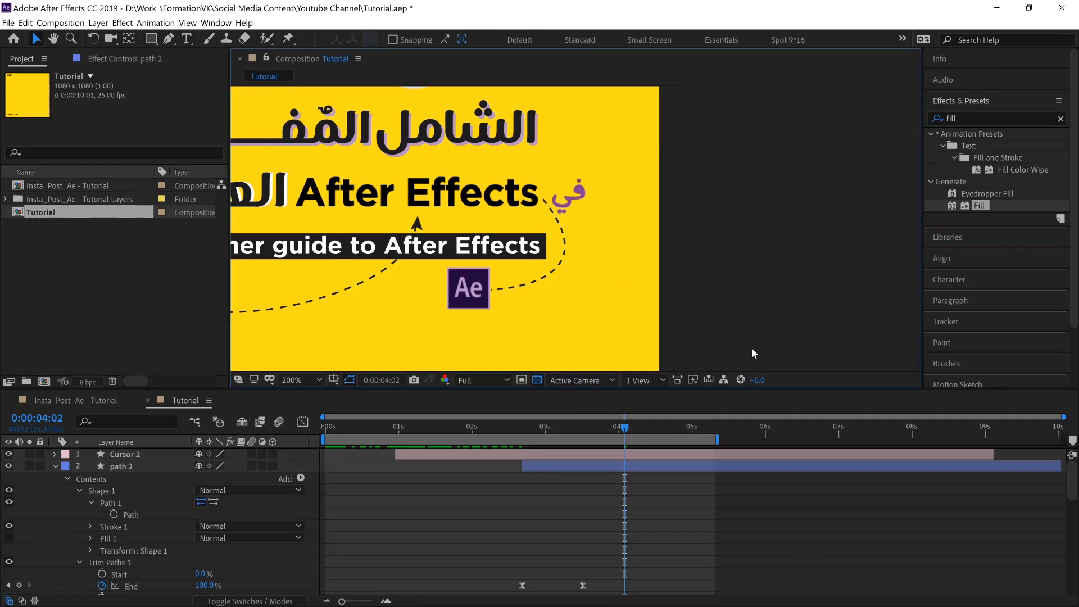
Step: Try to round the dashed line beside the Ae logo by pulling diagonal curve handles from its lower end point
left_click(544, 467)
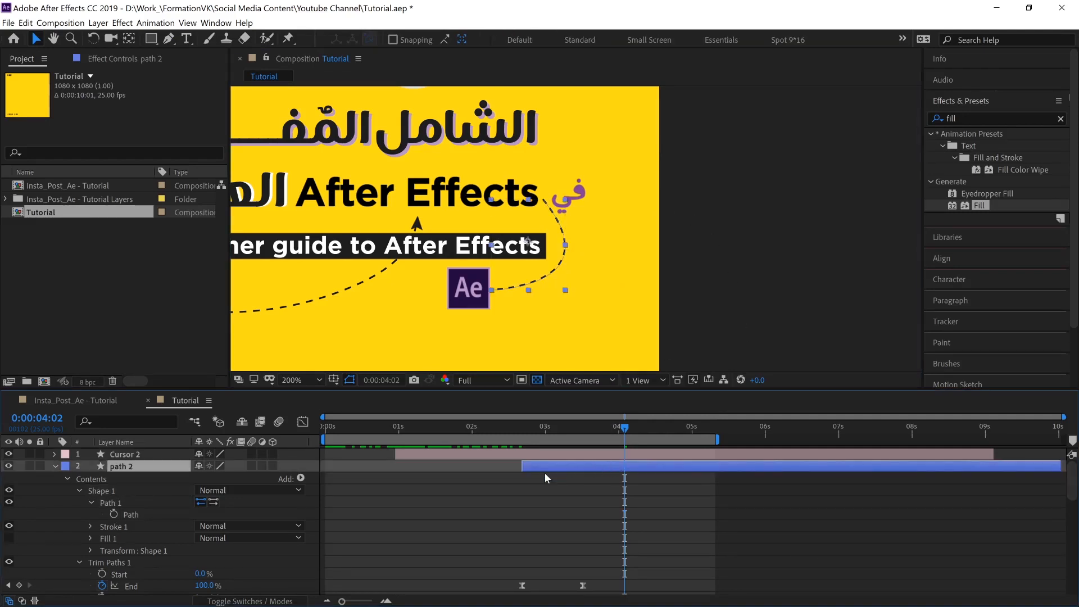
left_click(130, 516)
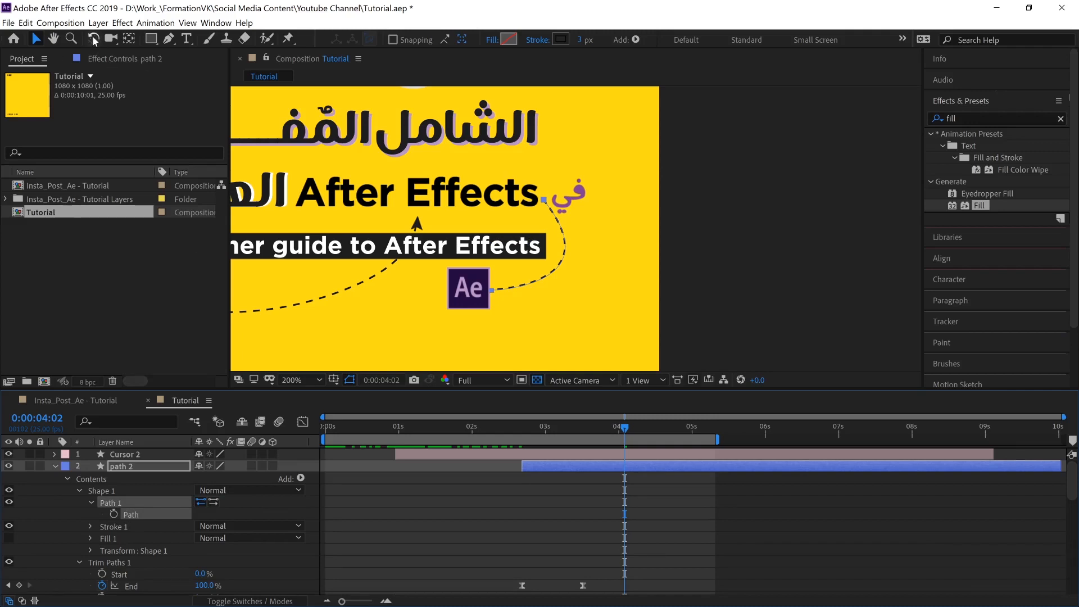
left_click(36, 41)
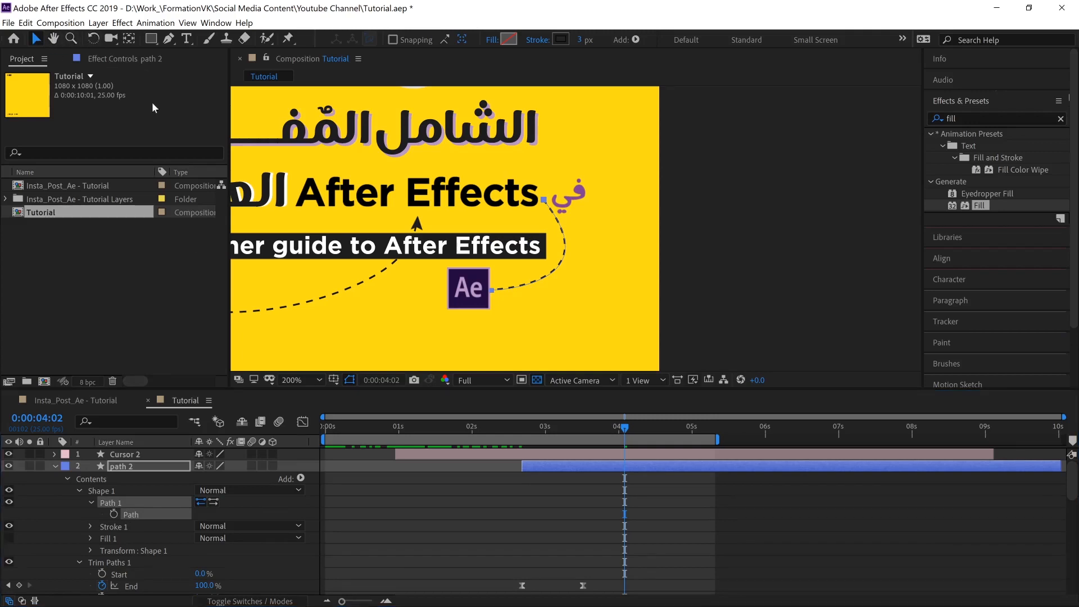
left_click(492, 290, "shift")
left_click(491, 290)
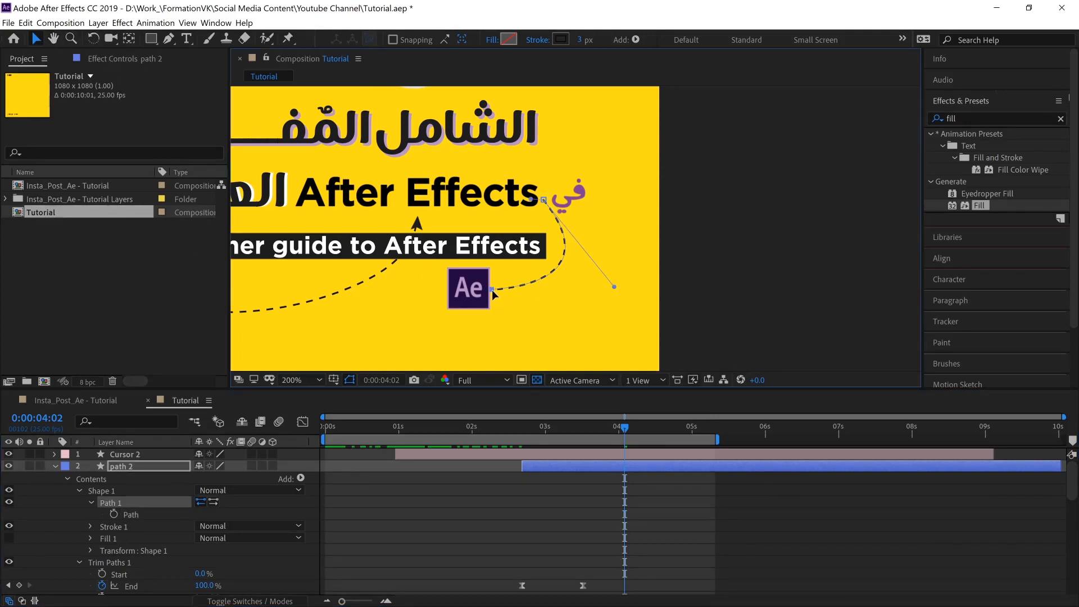
left_click_drag(168, 38, 214, 84)
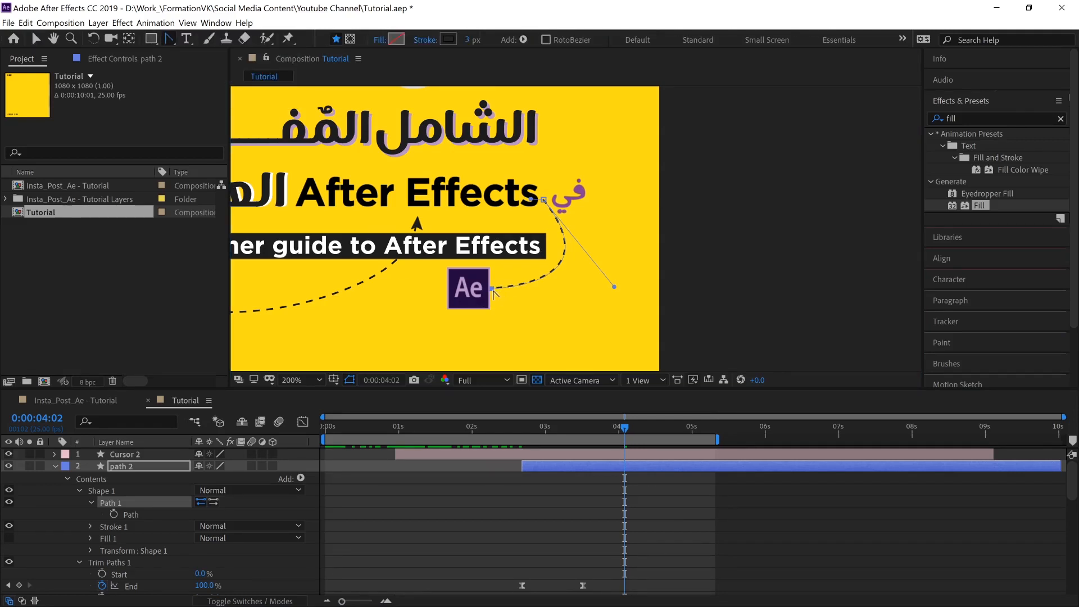
left_click_drag(493, 289, 470, 269)
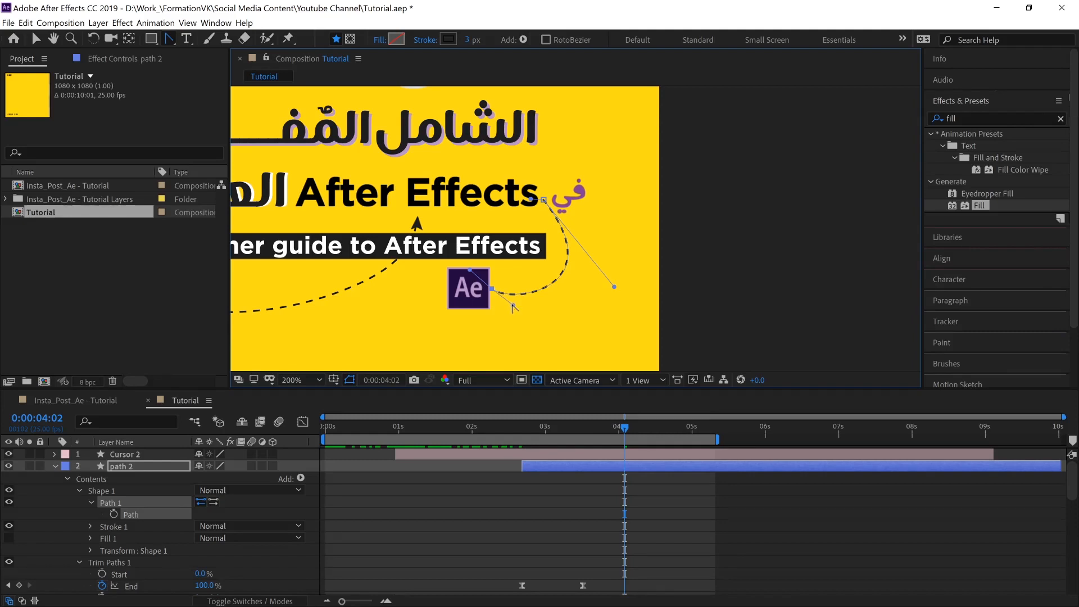
key("v")
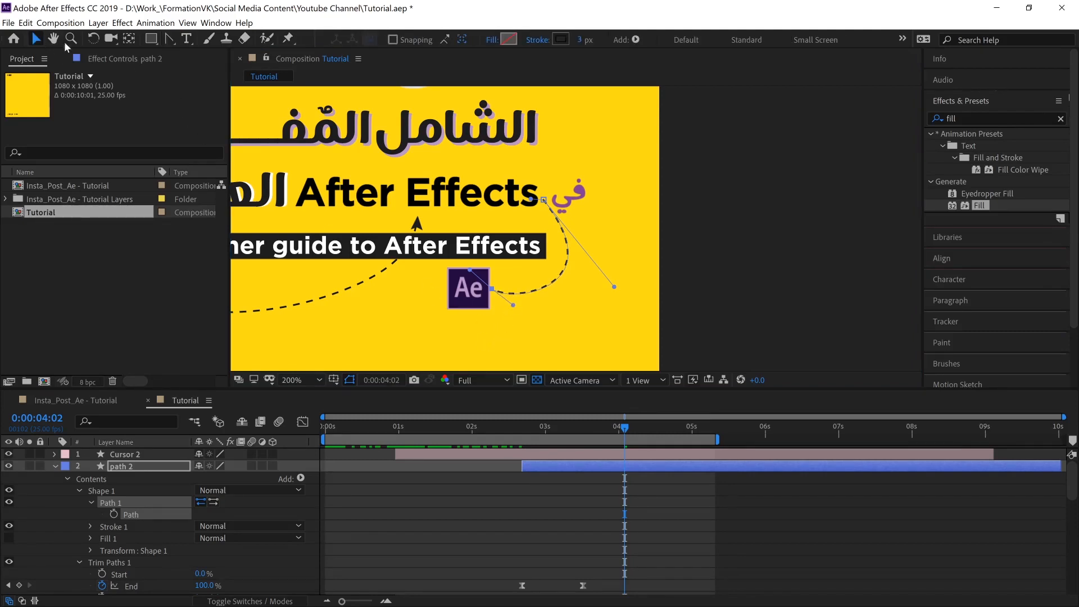
left_click(692, 217)
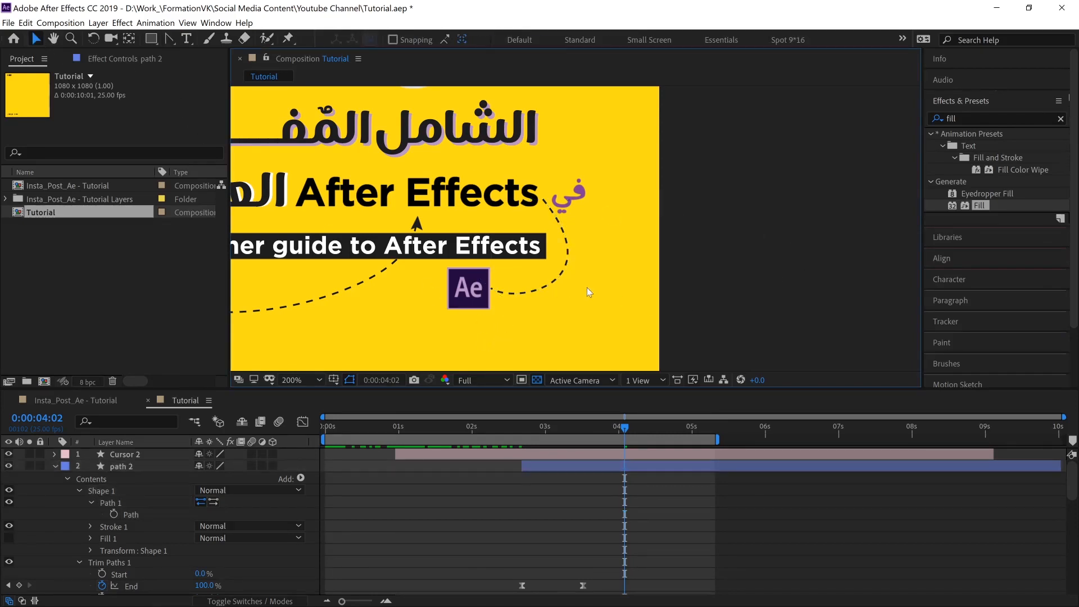
Step: Reset the dashed line's end point at the Ae logo and pull out one short, nearly horizontal handle away from the logo
left_click(557, 269)
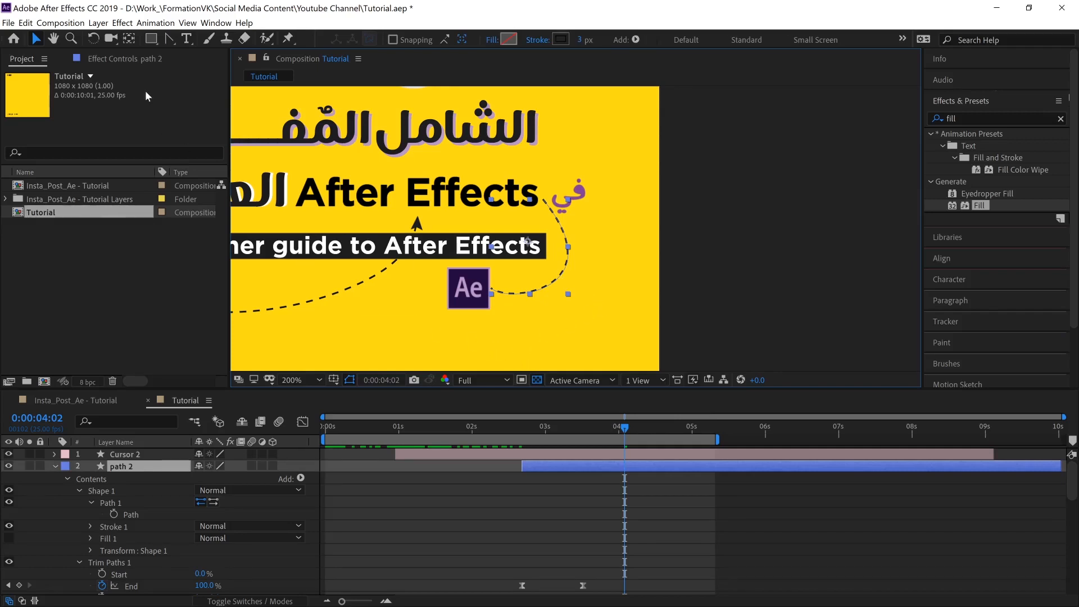
left_click_drag(167, 45, 216, 79)
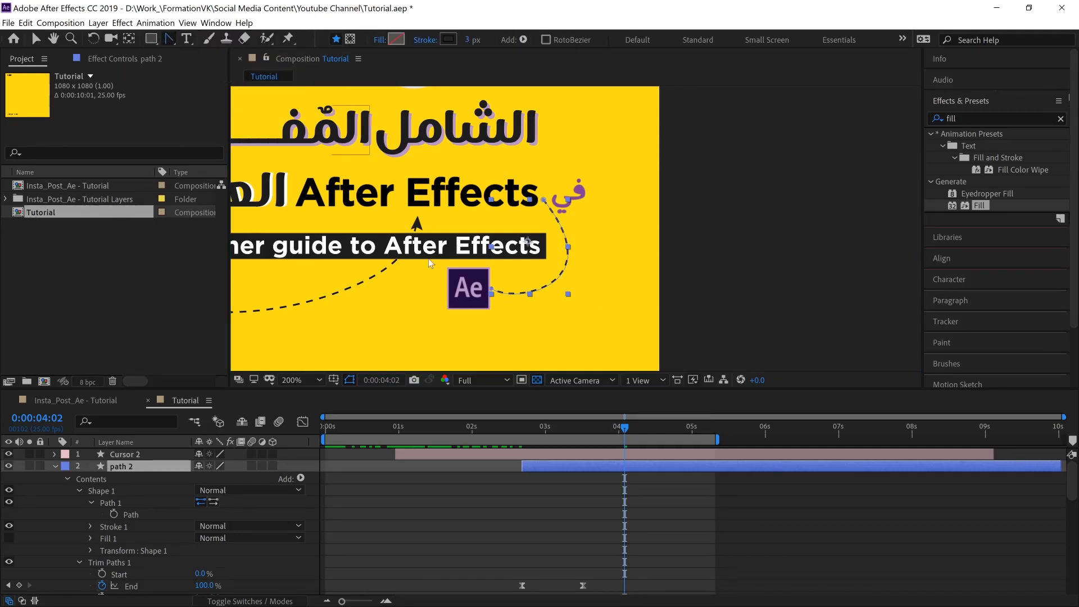
left_click(492, 290)
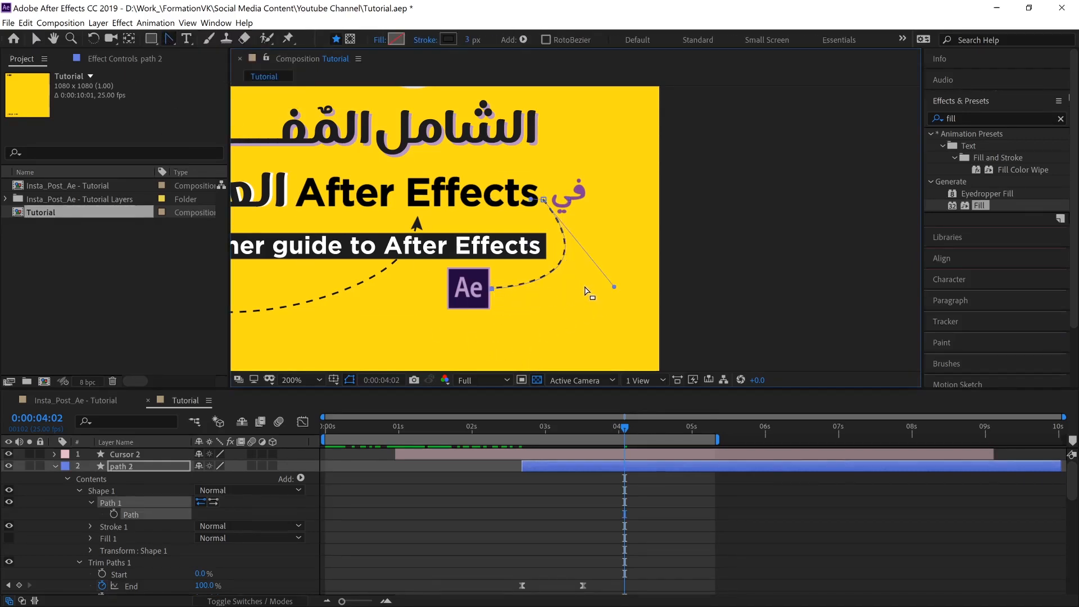
left_click_drag(492, 290, 522, 293)
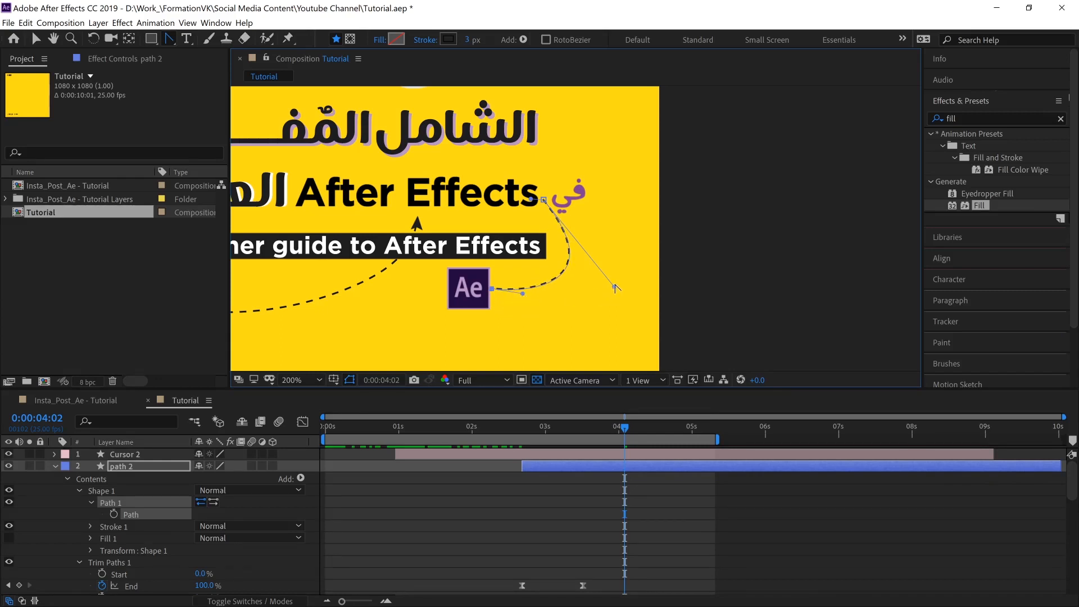
Step: Smooth the dashed line's bend by shortening the upper point's handle and slightly lengthening the handle at the Ae logo, and deselect the path
left_click_drag(609, 278, 605, 265)
left_click_drag(596, 269, 595, 268)
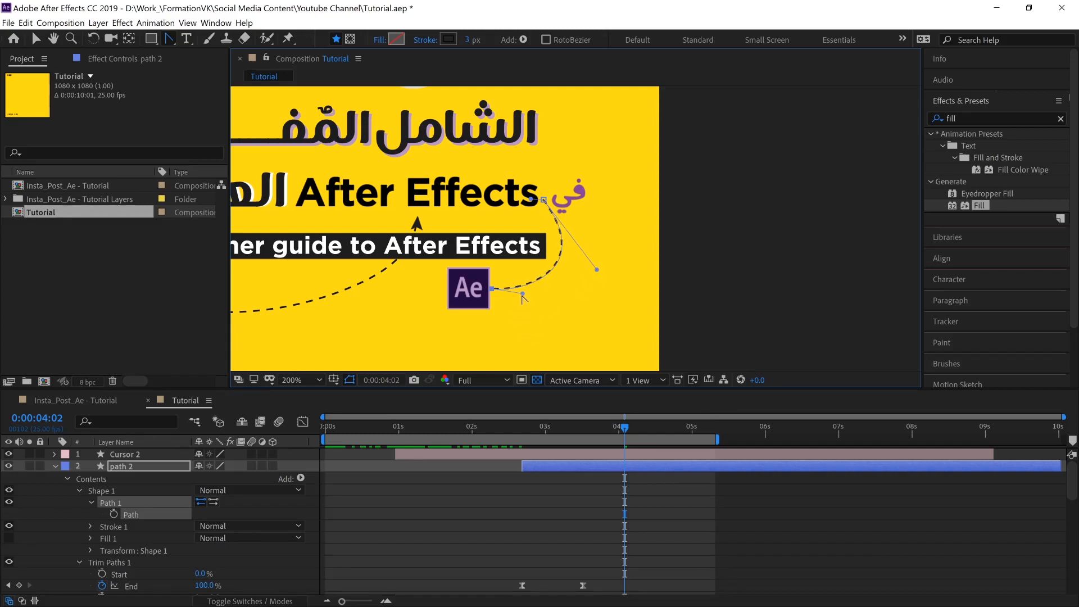
left_click_drag(541, 302, 538, 300)
left_click_drag(534, 298, 531, 297)
left_click(36, 38)
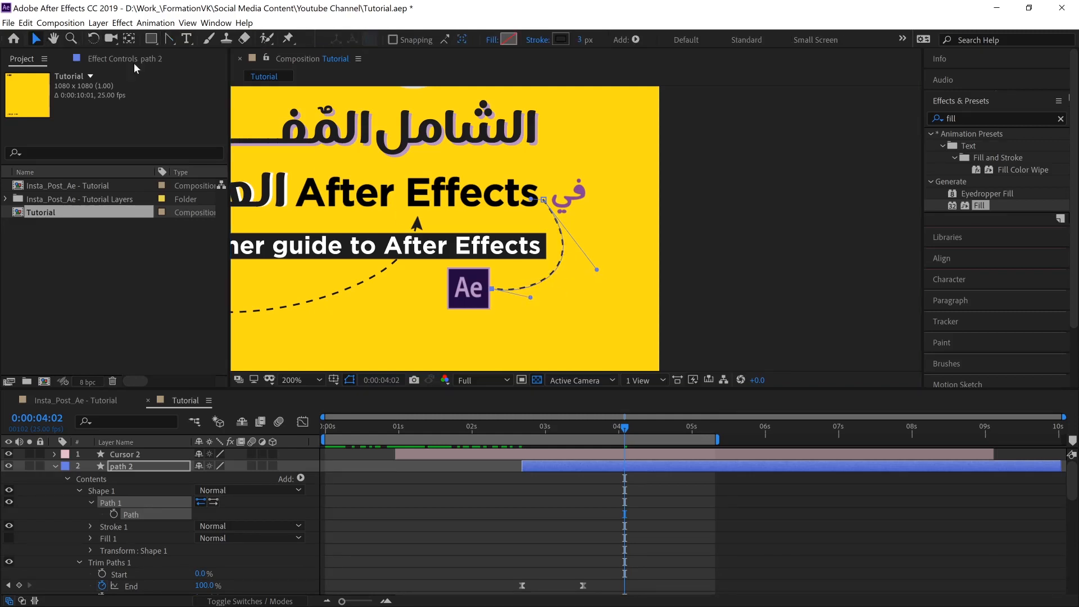
left_click(672, 229)
left_click(695, 234)
Step: Preview the whole Tutorial composition from 0:00:00:00 with the full artboard in view, and stop playback near 0:00:02:09
scroll(706, 253, "down", 1)
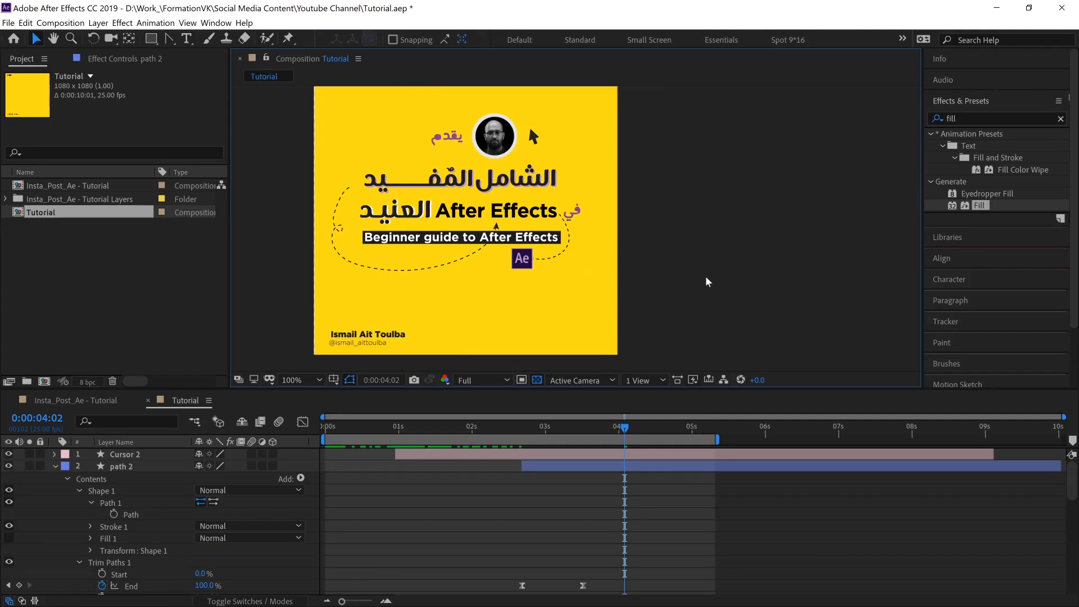
left_click_drag(706, 278, 764, 280)
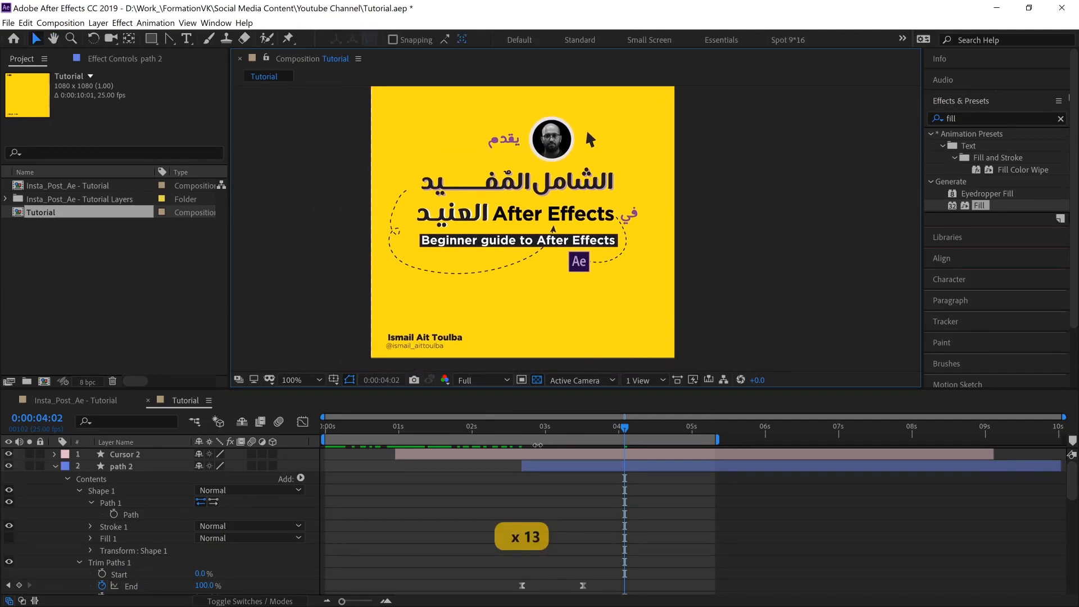
left_click_drag(382, 429, 289, 431)
key("0")
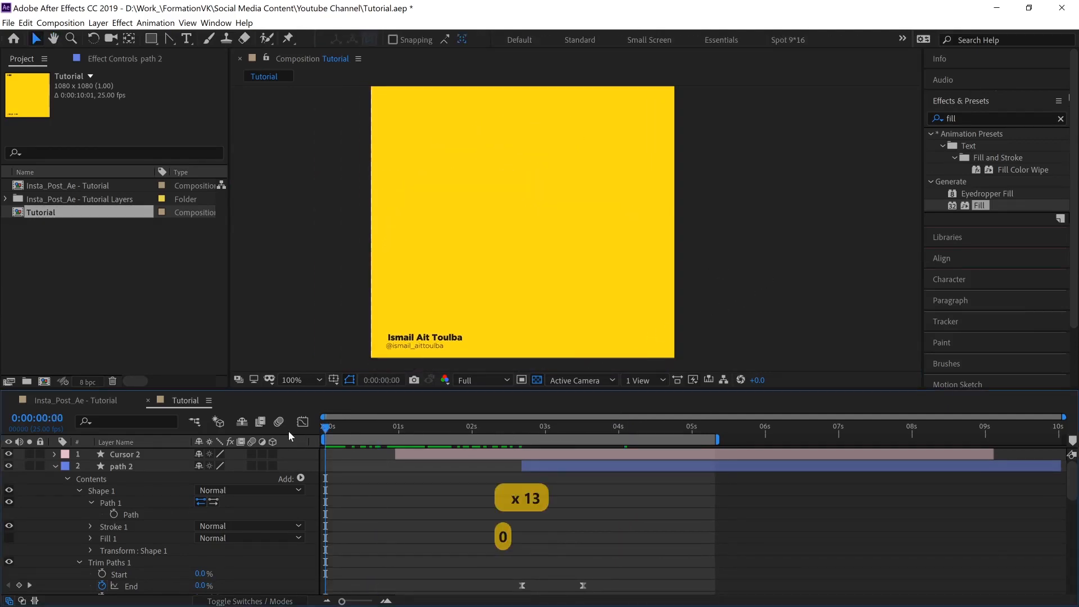
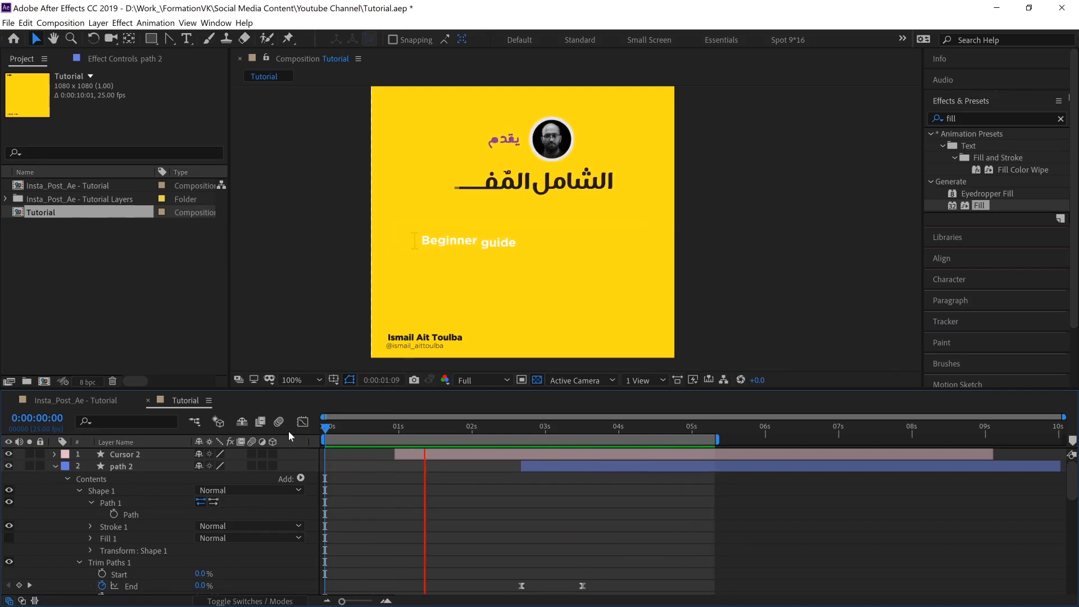
key("space")
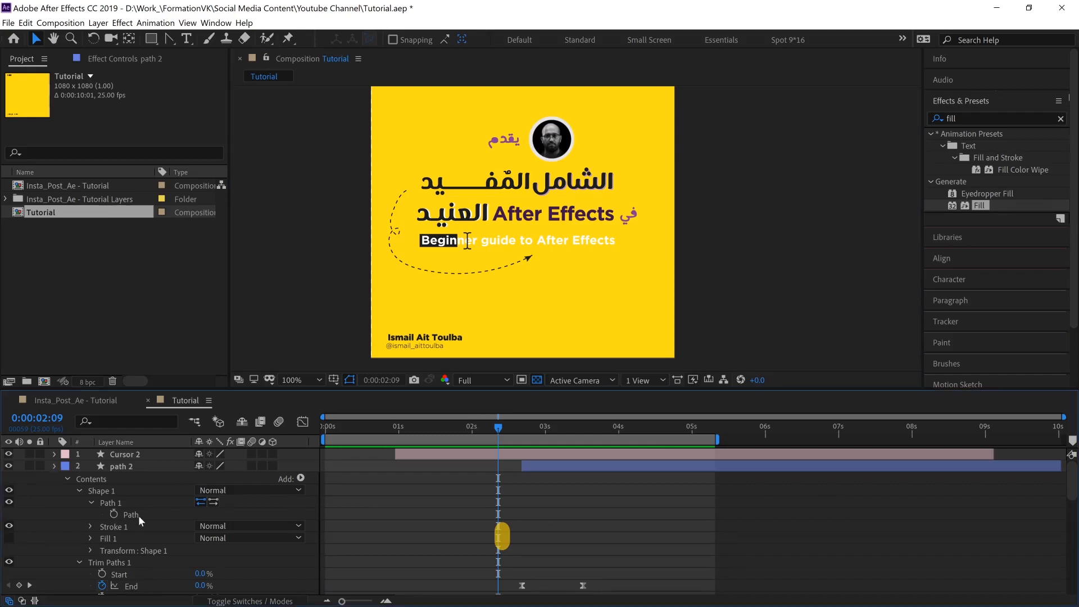
Step: Reveal the position expression of the في text layer and change its wiggle frequency to 10
scroll(140, 515, "down", 10)
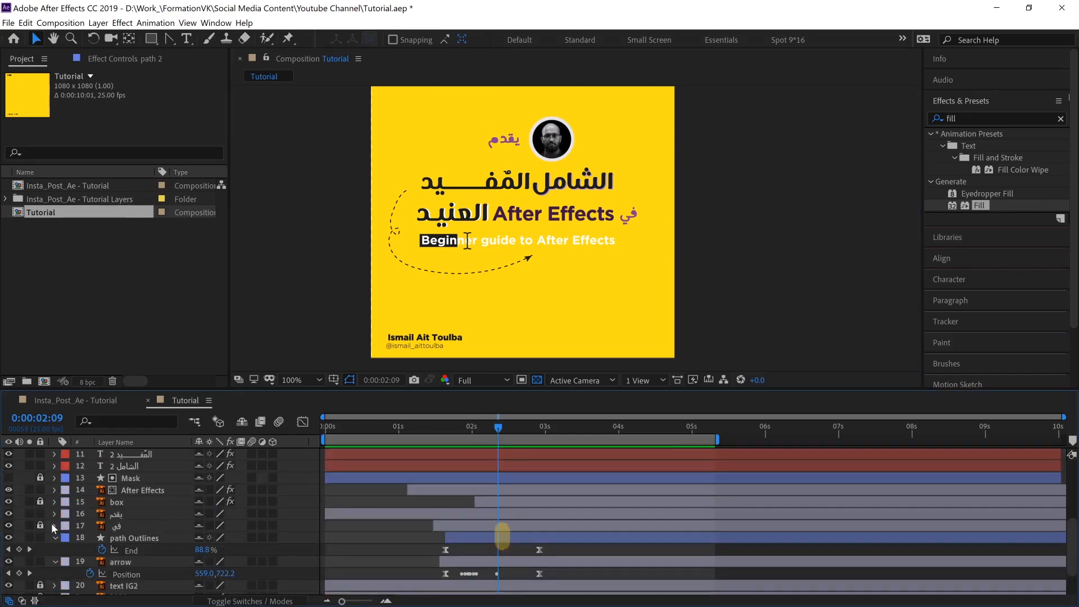
left_click(163, 527)
key("u")
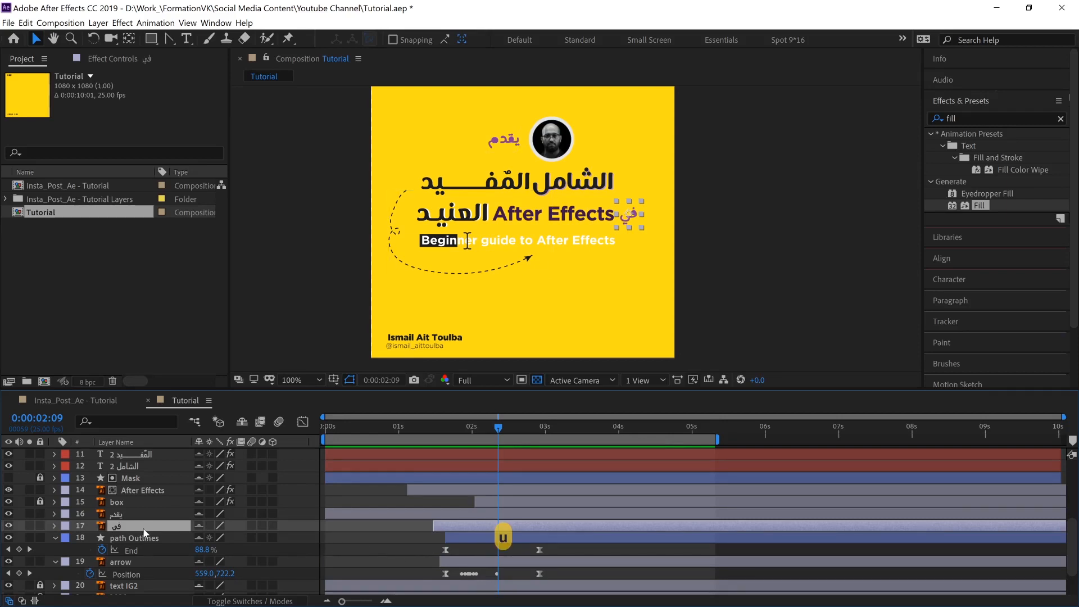
key("u")
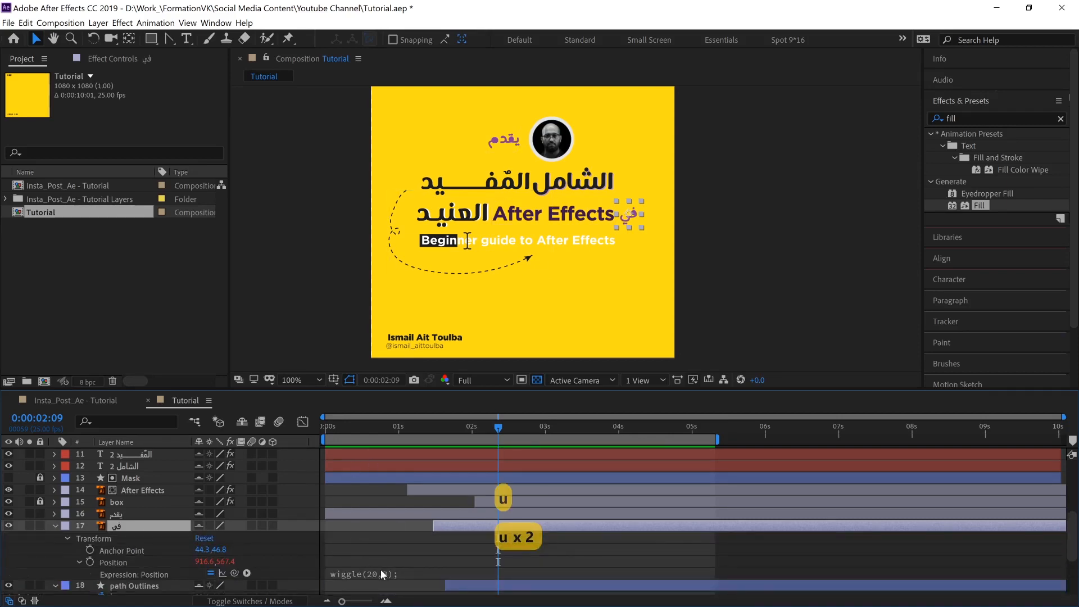
left_click(381, 574)
left_click(379, 571)
left_click_drag(369, 572, 374, 573)
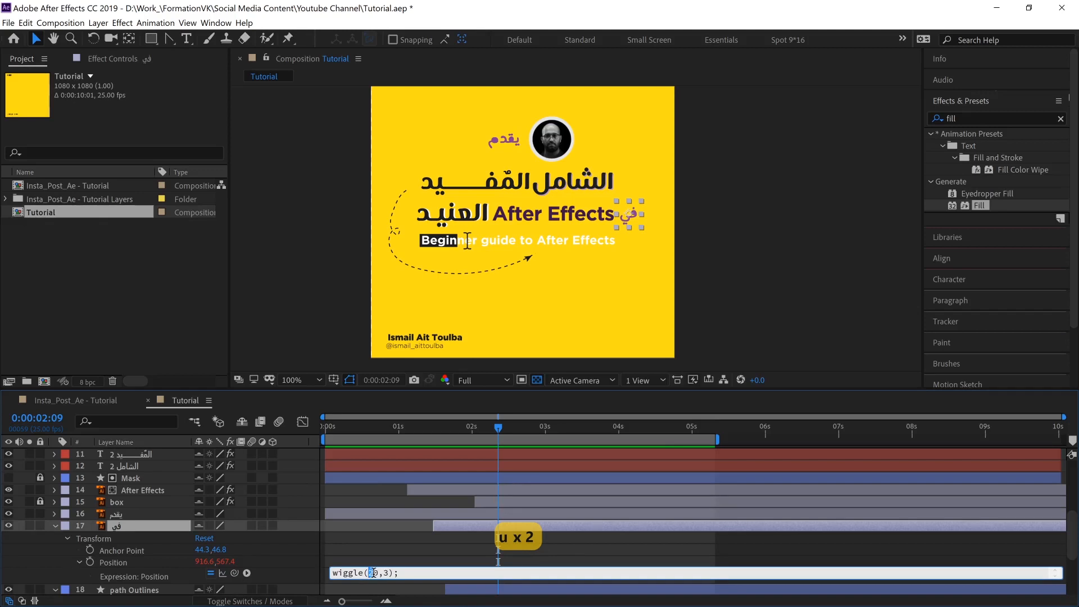
type("1")
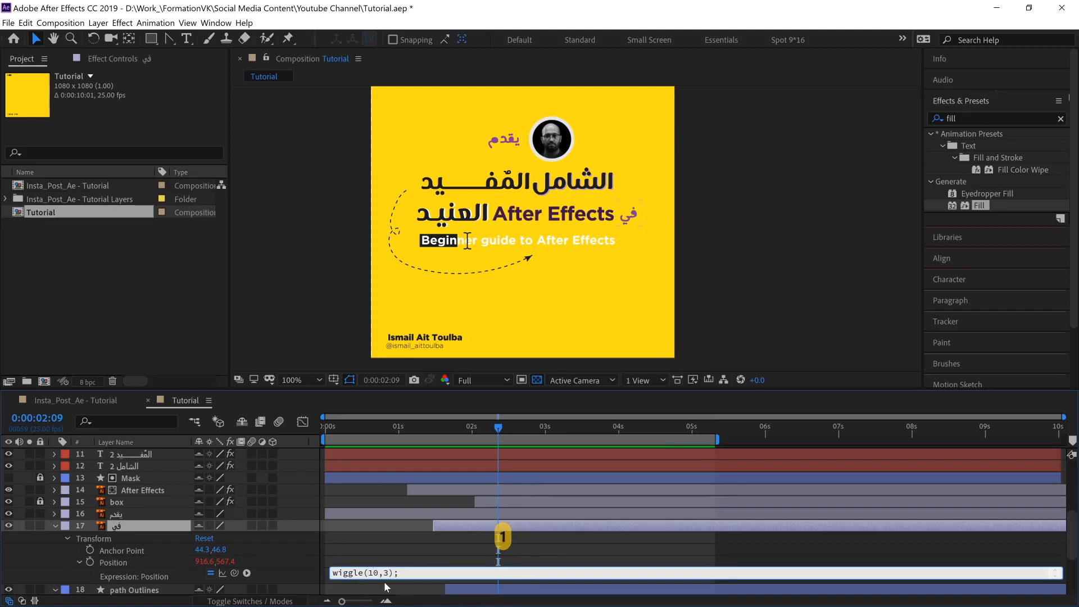
left_click(387, 583)
Step: Set the في layer's position wiggle amplitude to 2 and preview the composition, stopping near 0:00:05:02
left_click(387, 574)
left_click(390, 573)
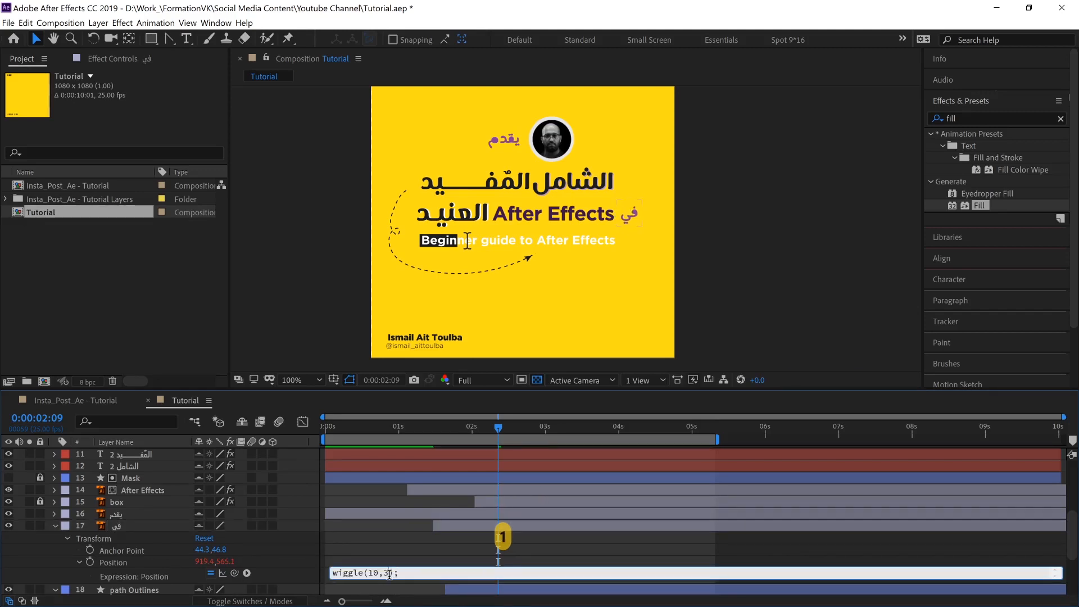
type("2")
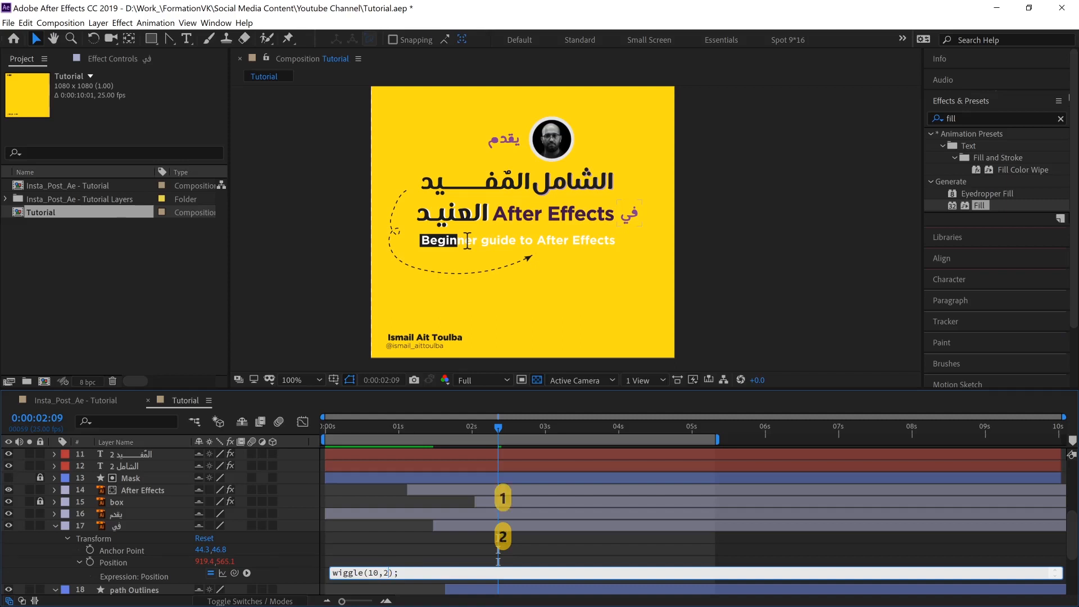
left_click(451, 547)
key("KP_0")
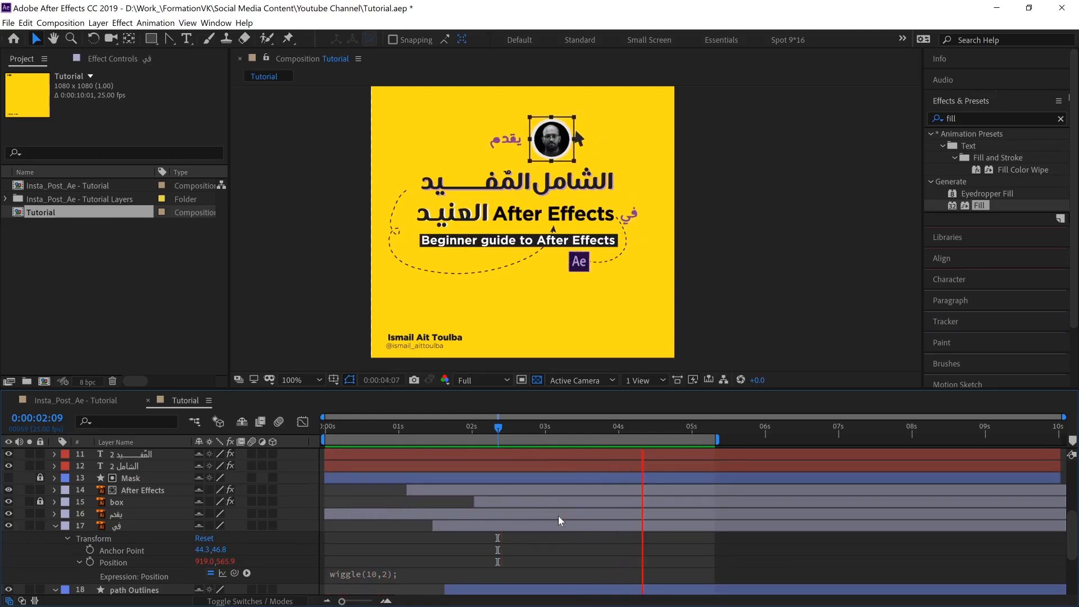
key("space")
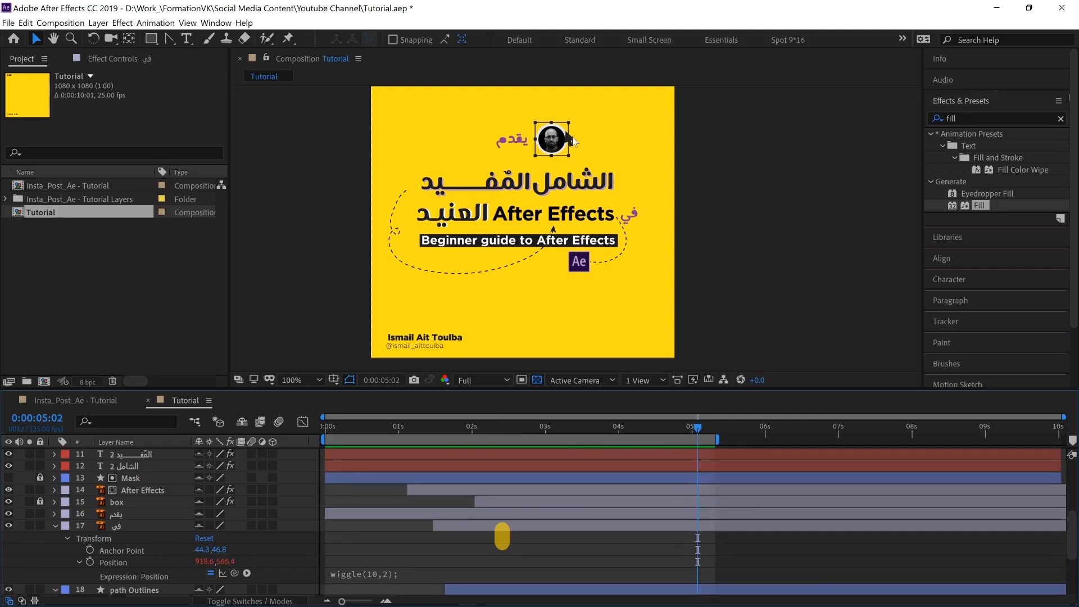
Step: Select the Cursor 2 layer at the portrait frame and purge the disk cache for all versions
left_click(574, 141)
scroll(596, 512, "up", 5)
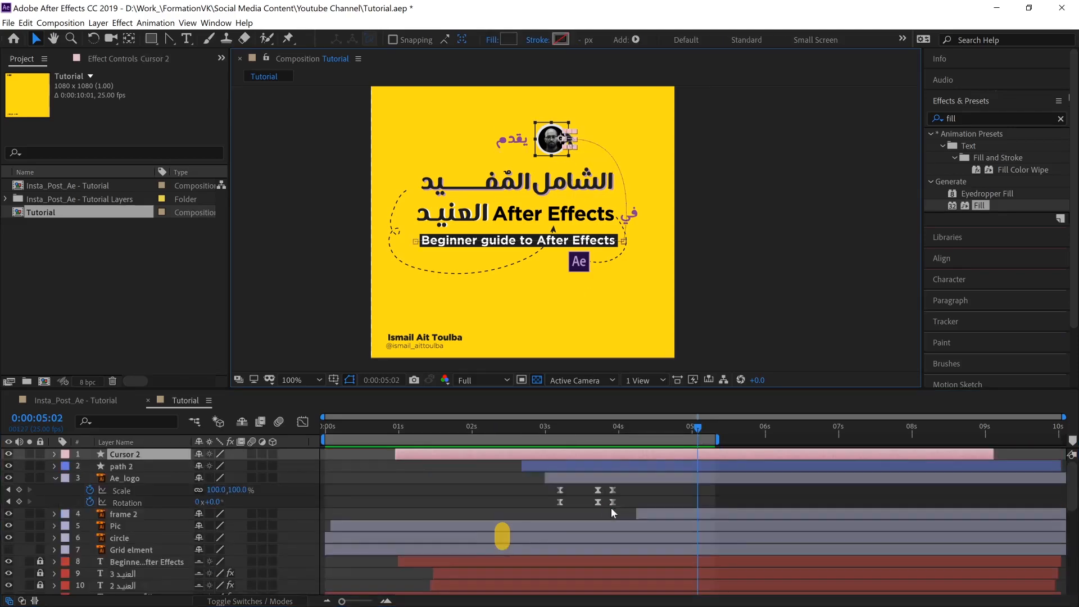
left_click(25, 22)
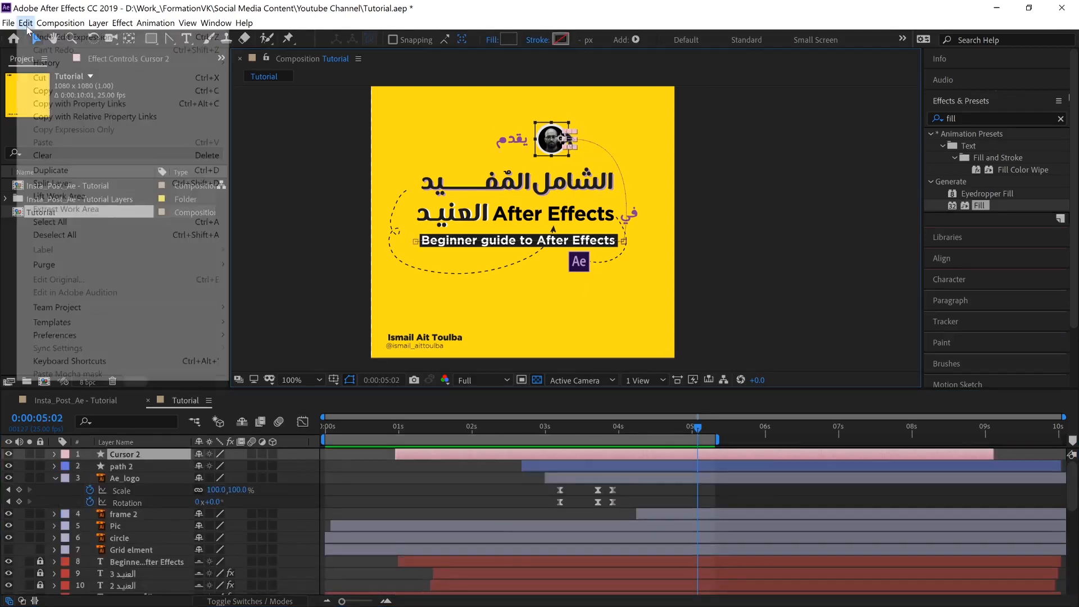
mouse_move(168, 264)
left_click(270, 264)
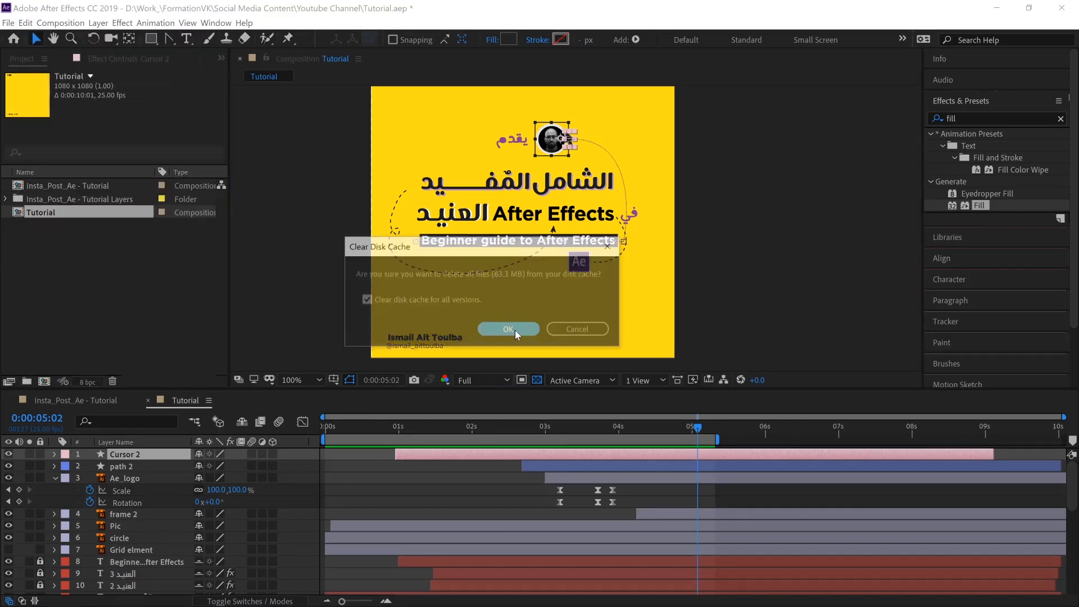
left_click(522, 331)
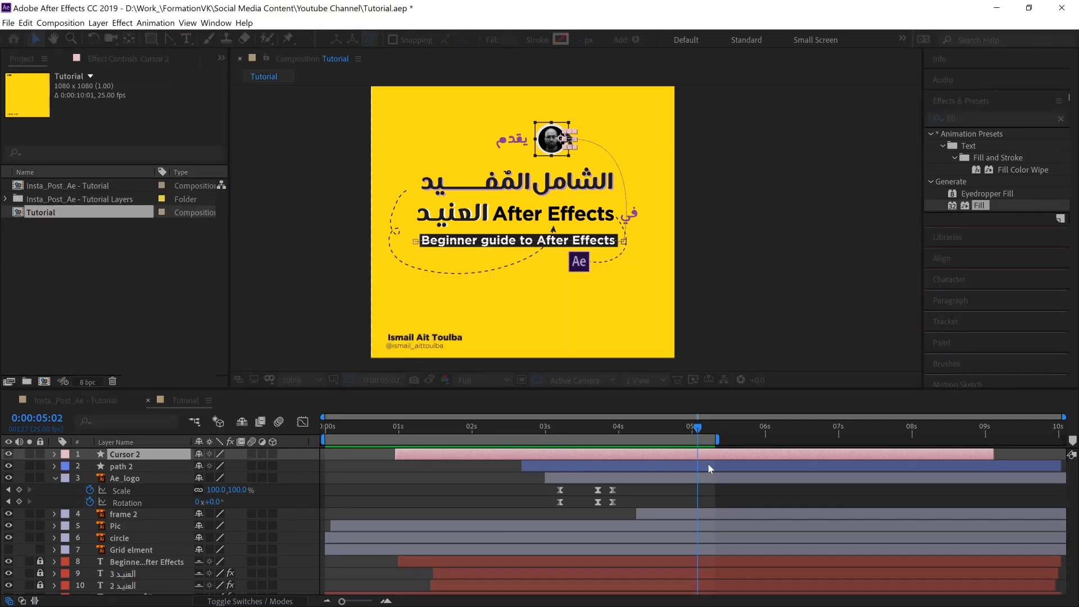
Step: Reveal Cursor 2's keyframes and examine its movement beside the portrait from 0:00:04:06 to 0:00:04:16, with timeline and artboard enlarged
key("u")
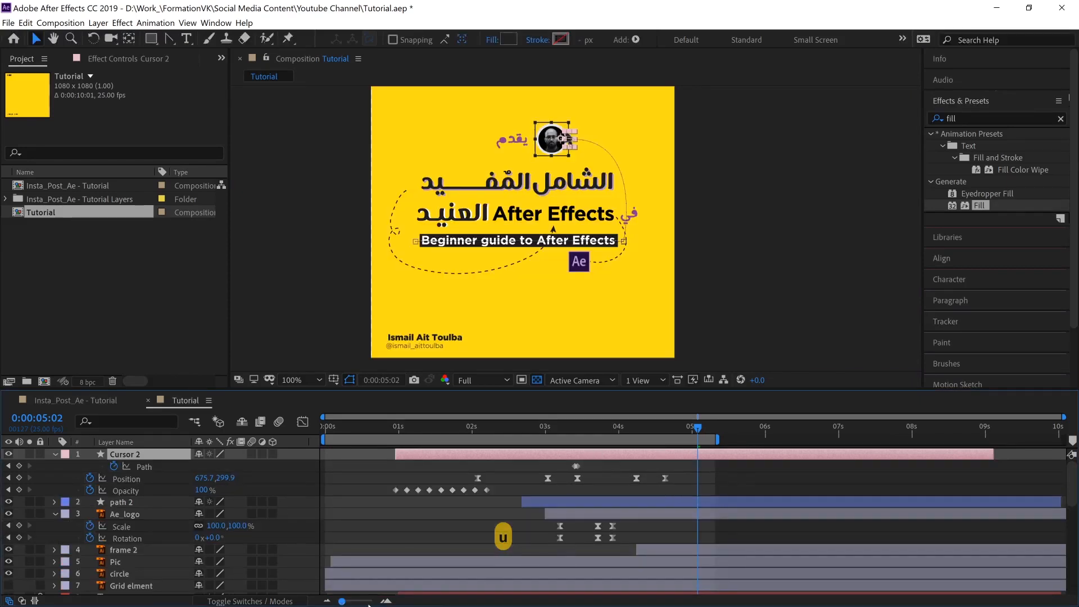
left_click_drag(342, 602, 356, 601)
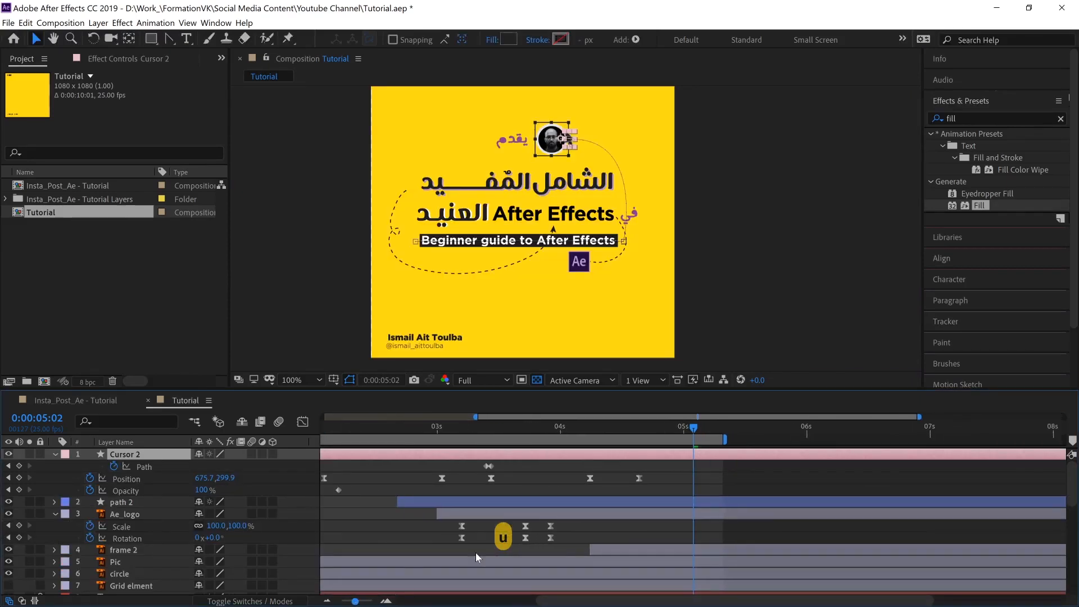
left_click(798, 201)
key("period")
key("space")
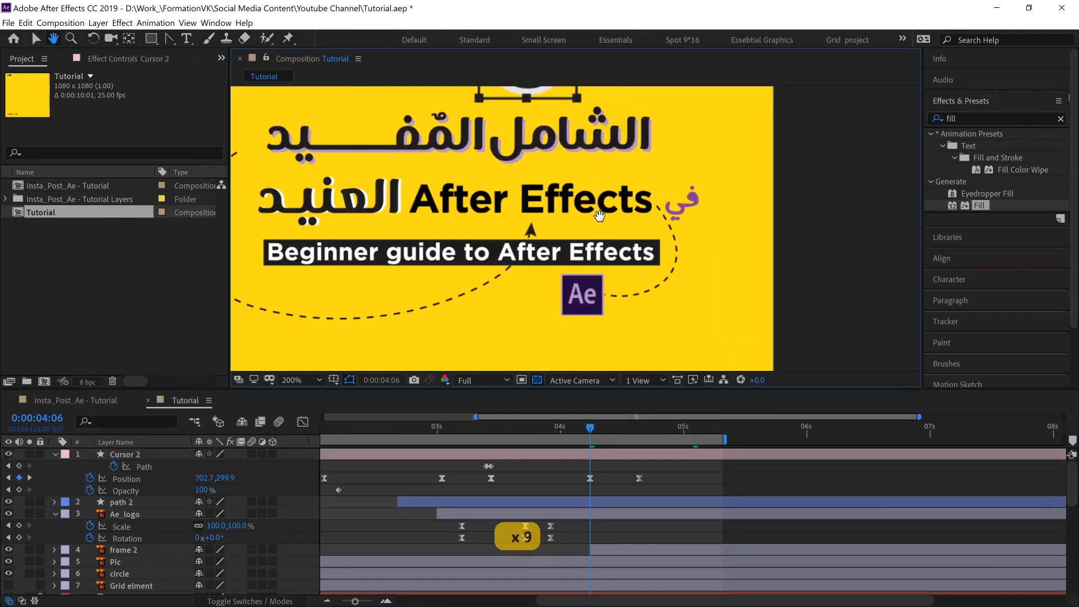
left_click_drag(643, 155, 627, 283)
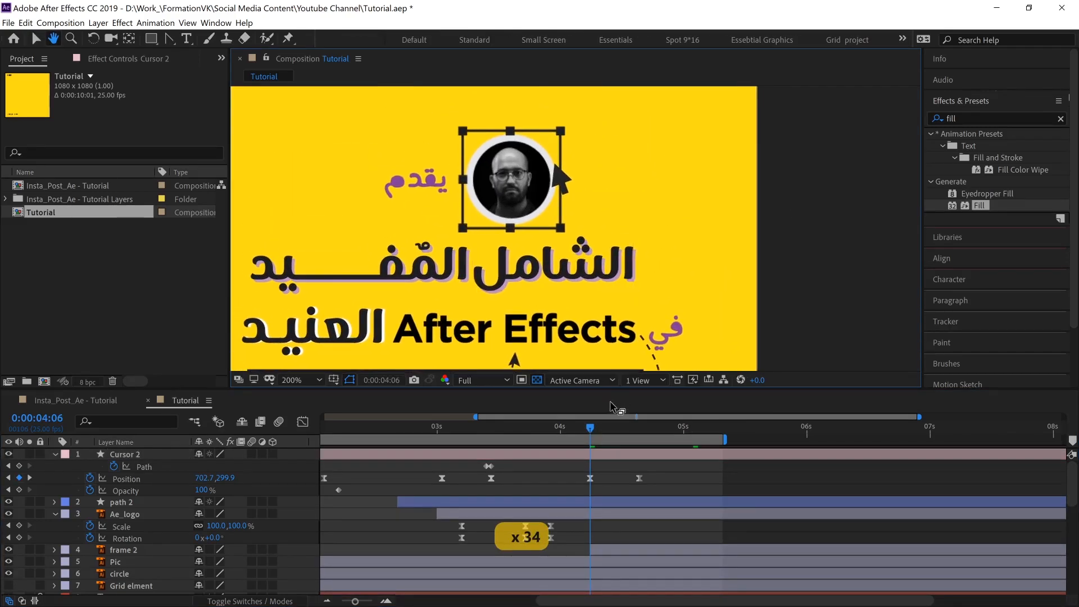
left_click(596, 426)
left_click_drag(608, 429, 639, 437)
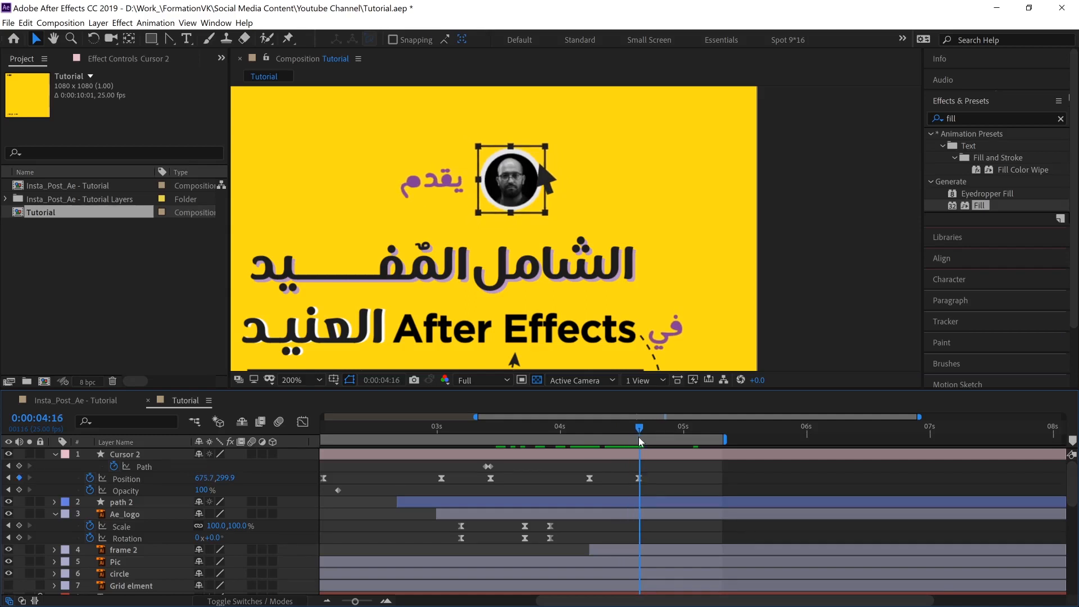
Step: Try Linear spatial interpolation on Cursor 2's position keyframes at 0:00:04:06 and 0:00:04:16, and undo it
left_click_drag(656, 474, 584, 485)
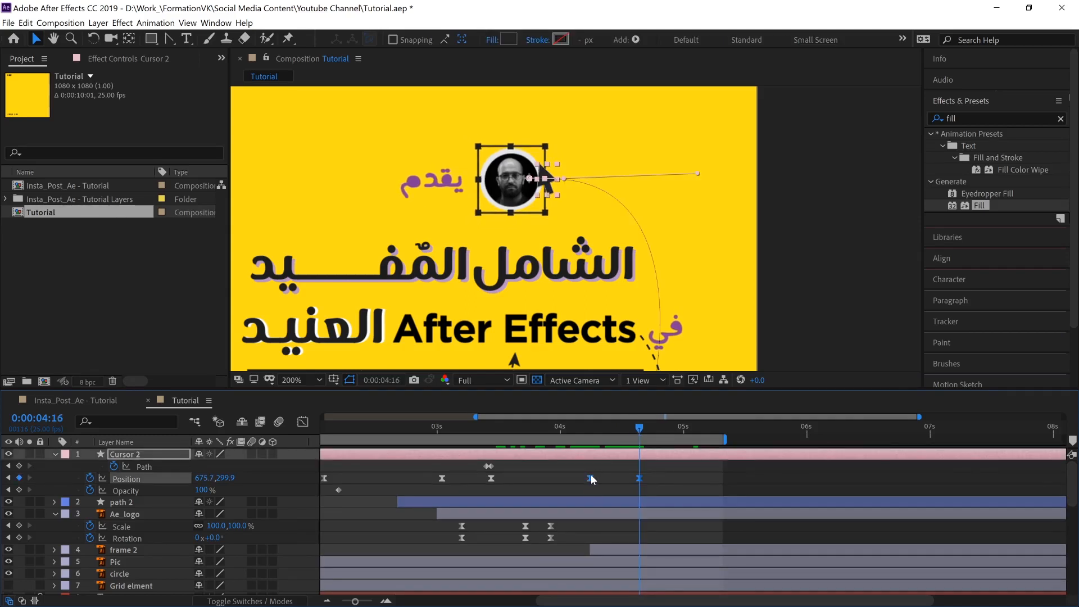
right_click(591, 475)
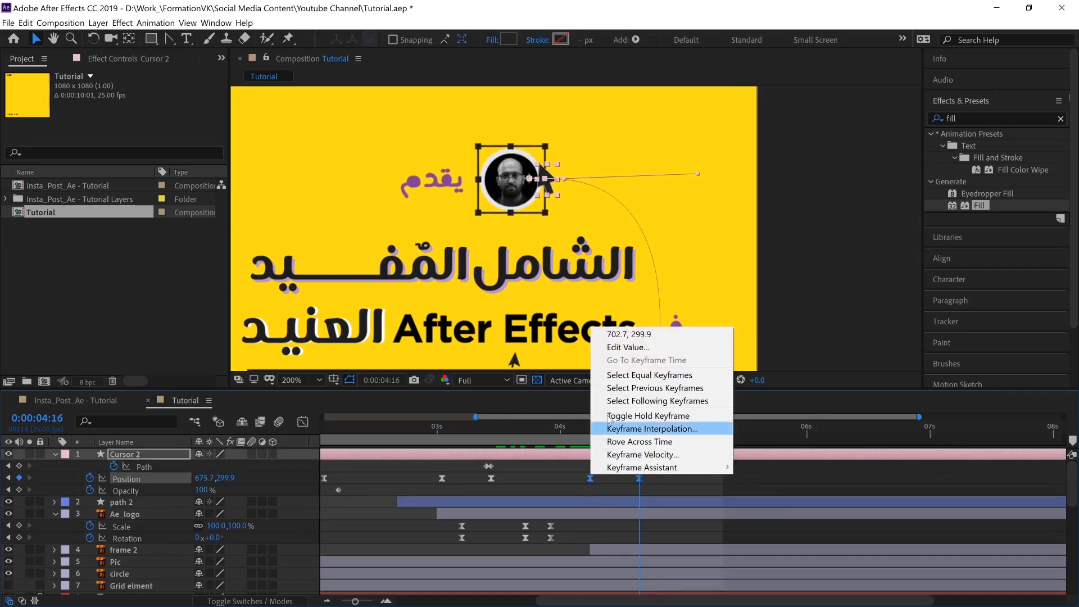
left_click(652, 429)
left_click(291, 37)
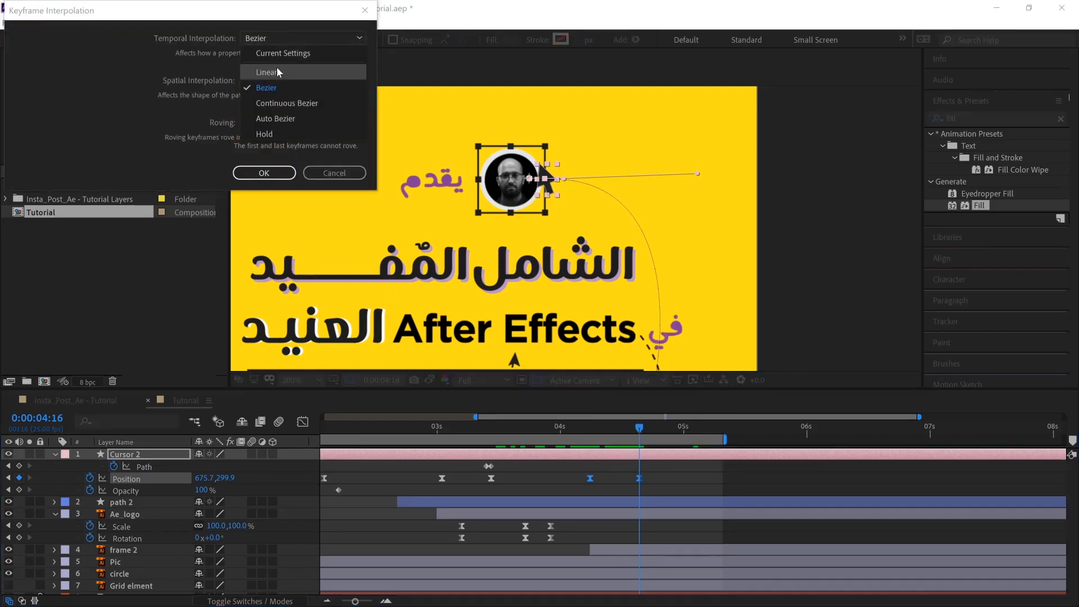
left_click(332, 80)
left_click(332, 80)
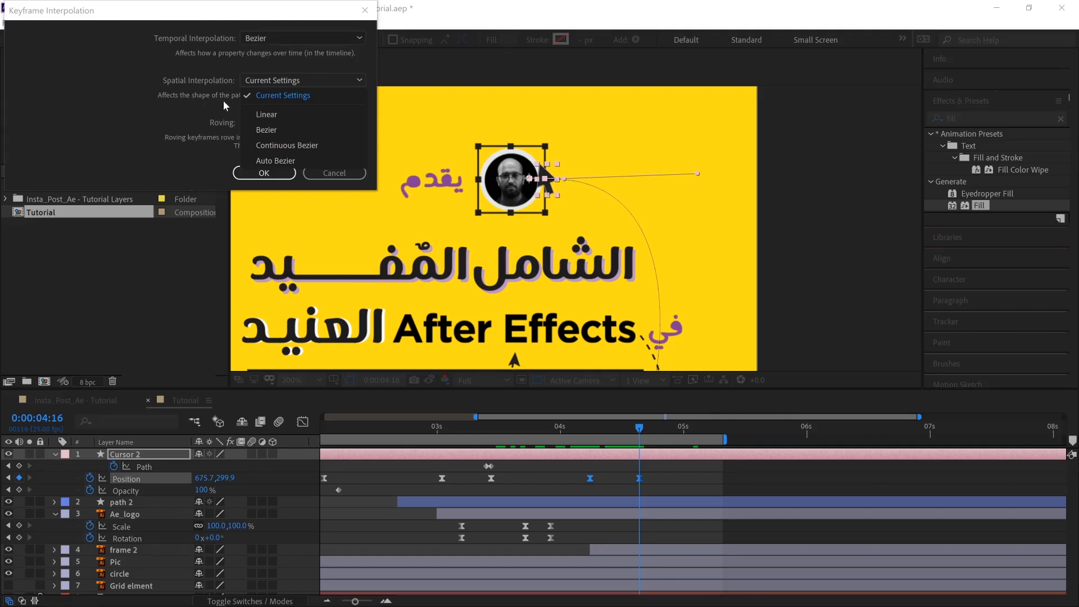
left_click(293, 114)
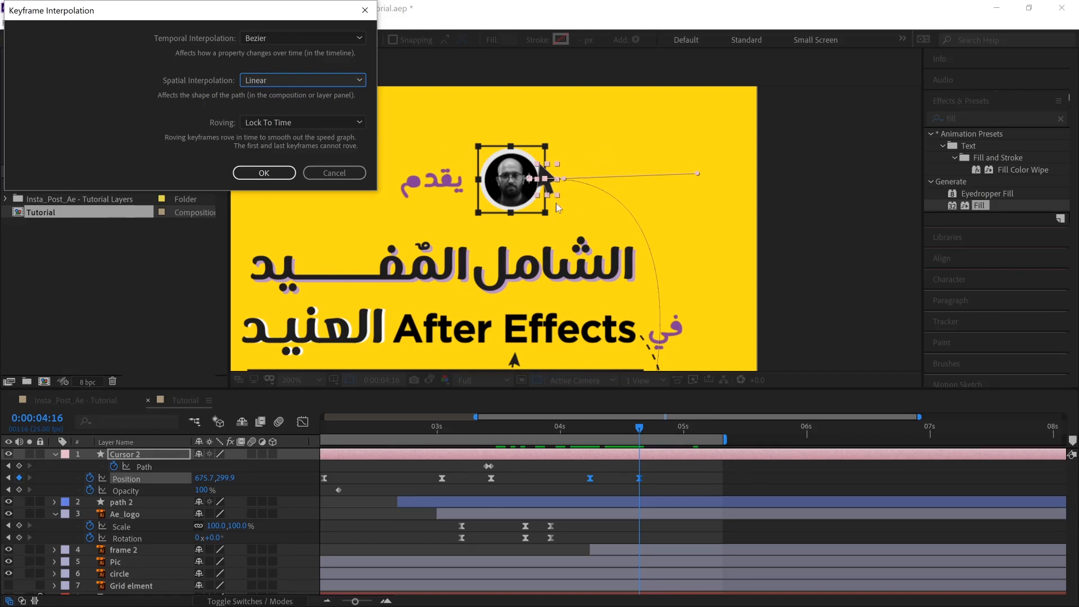
left_click(264, 172)
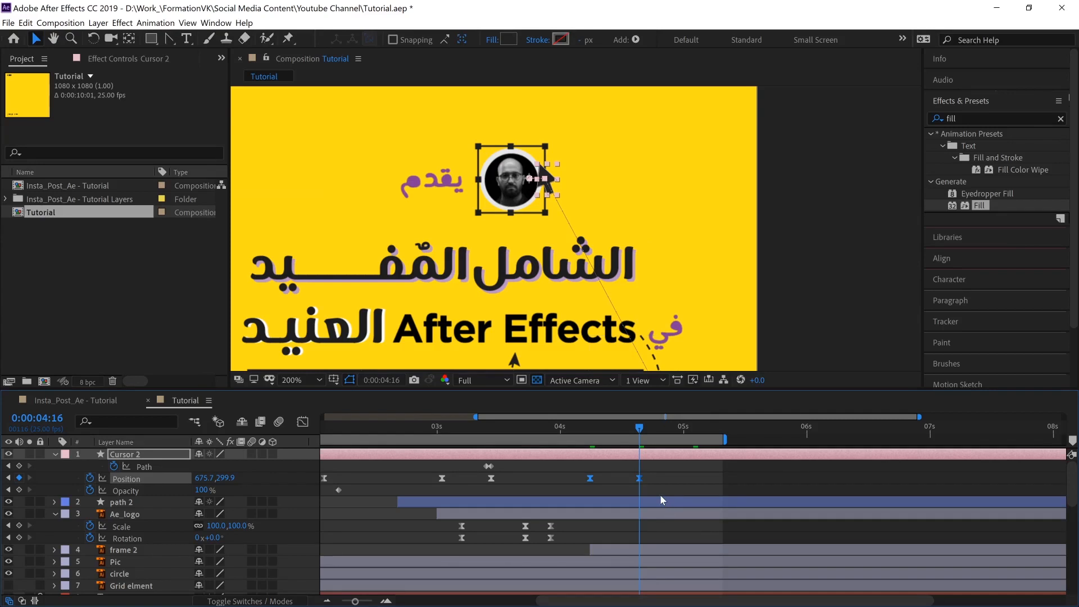
key("ctrl+z")
key("ctrl+z")
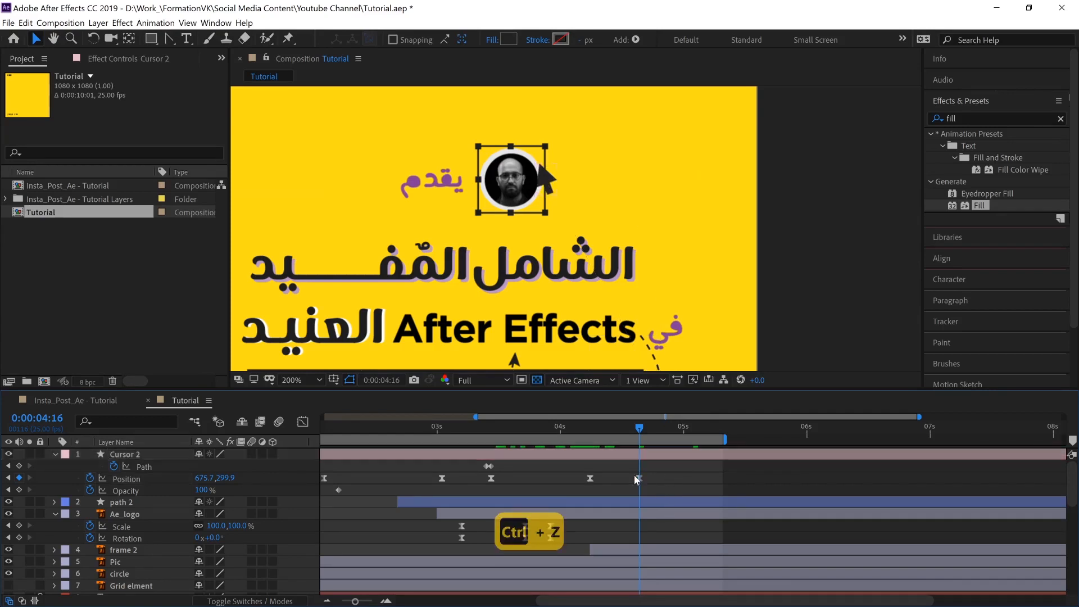
left_click_drag(654, 488, 556, 465)
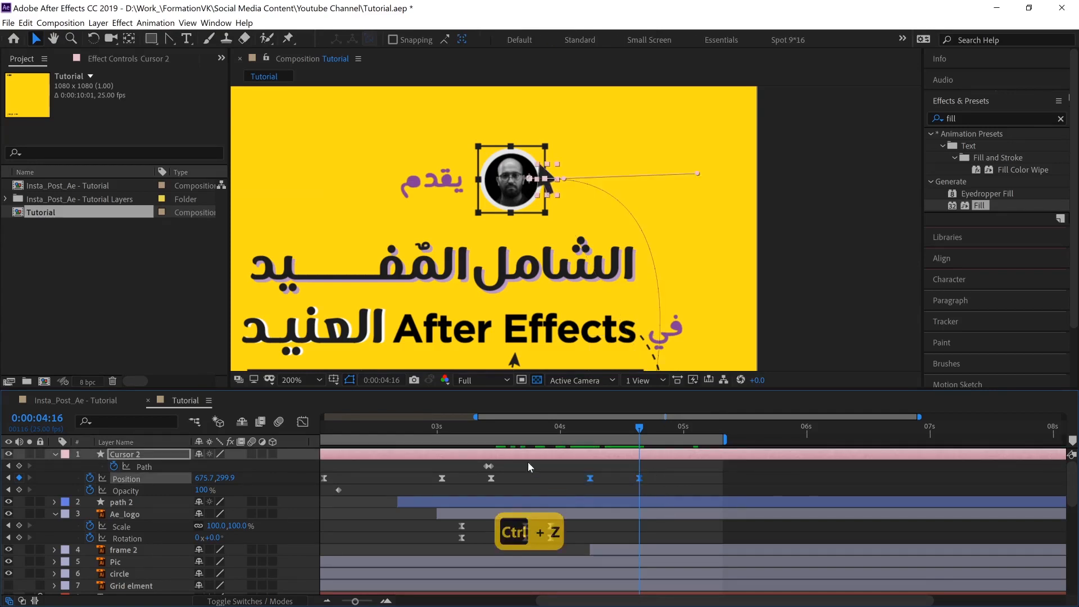
right_click(590, 477)
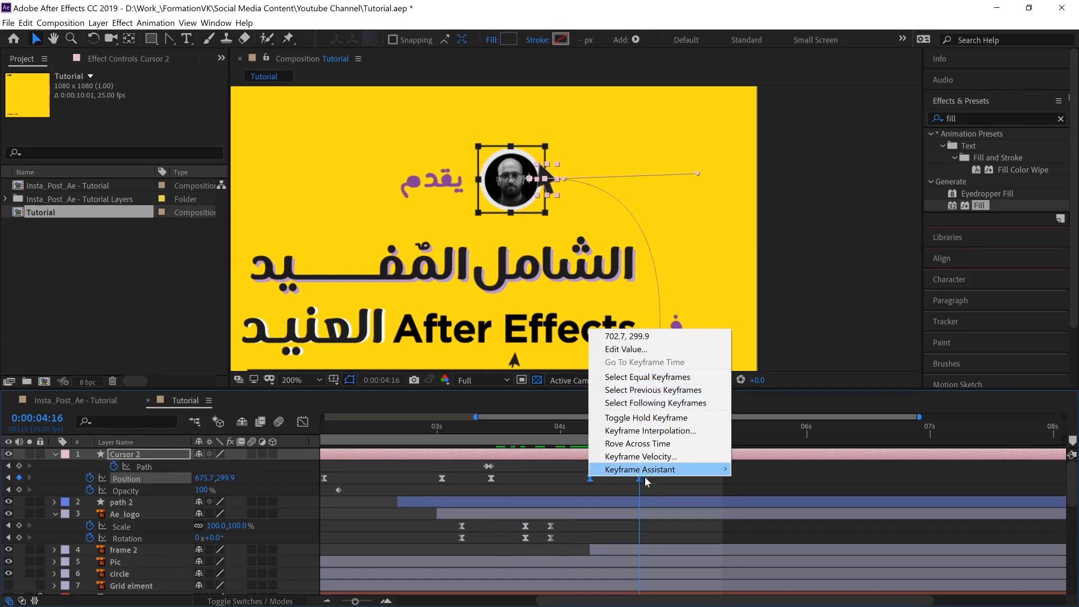
left_click(633, 487)
Step: Examine the speed graph of Cursor 2's position between the keyframes at 0:00:04:06 and 0:00:04:16
left_click(591, 429)
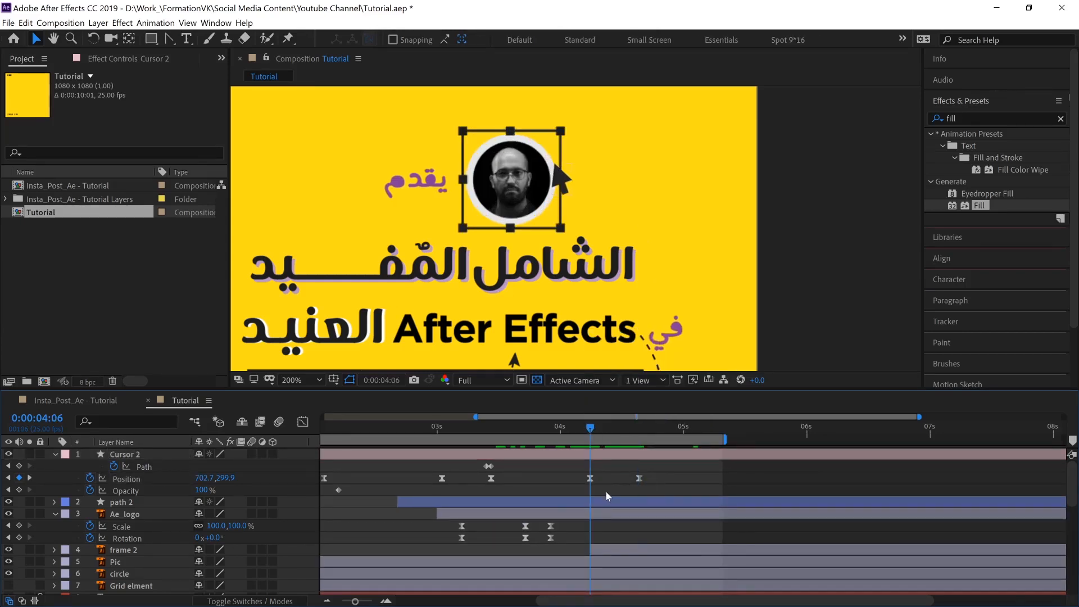
left_click_drag(655, 471, 585, 490)
left_click(302, 421)
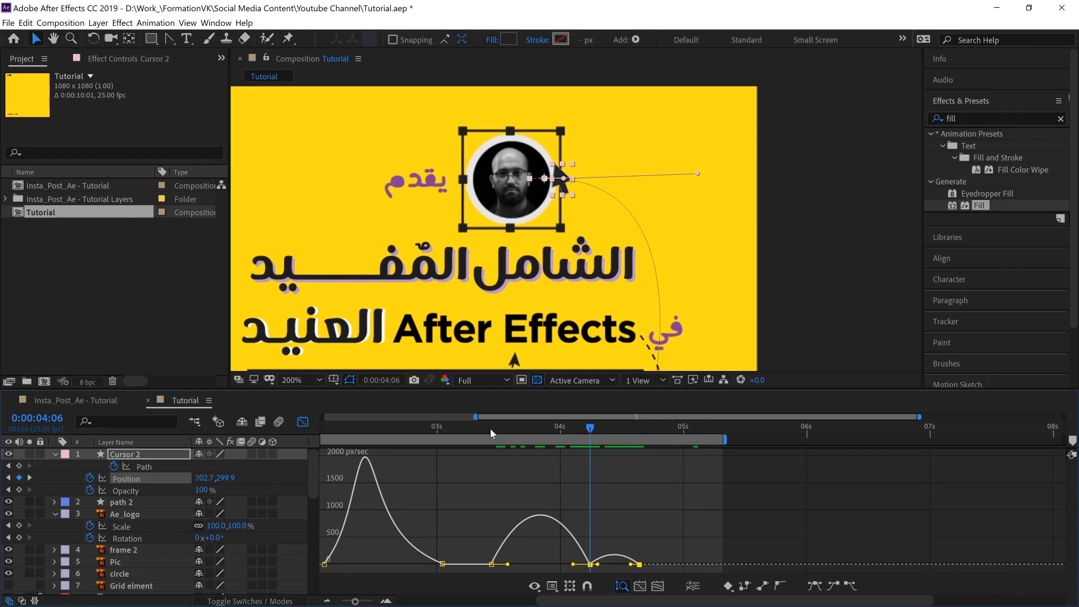
left_click_drag(490, 428, 641, 442)
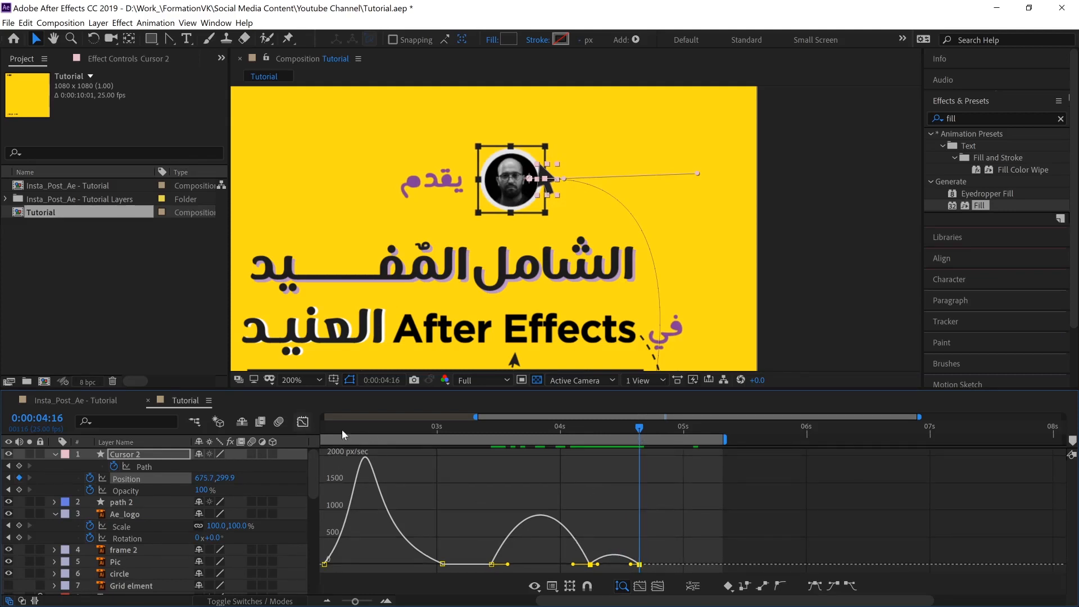
left_click(303, 422)
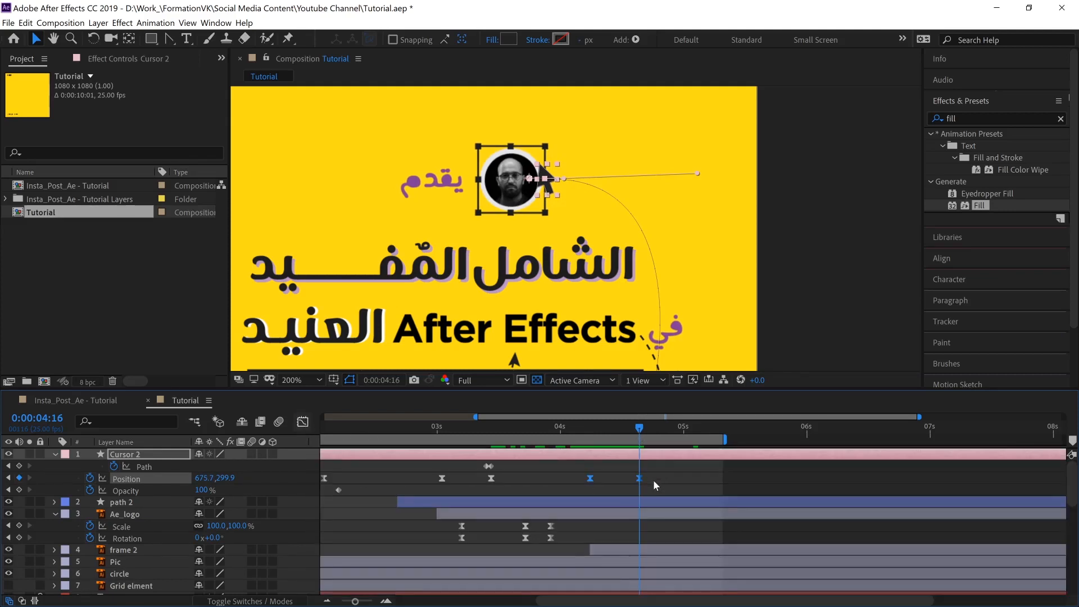
Step: Try to convert Cursor 2's last position keyframe in the speed graph, undo it, and return to the layer bars
left_click(307, 423)
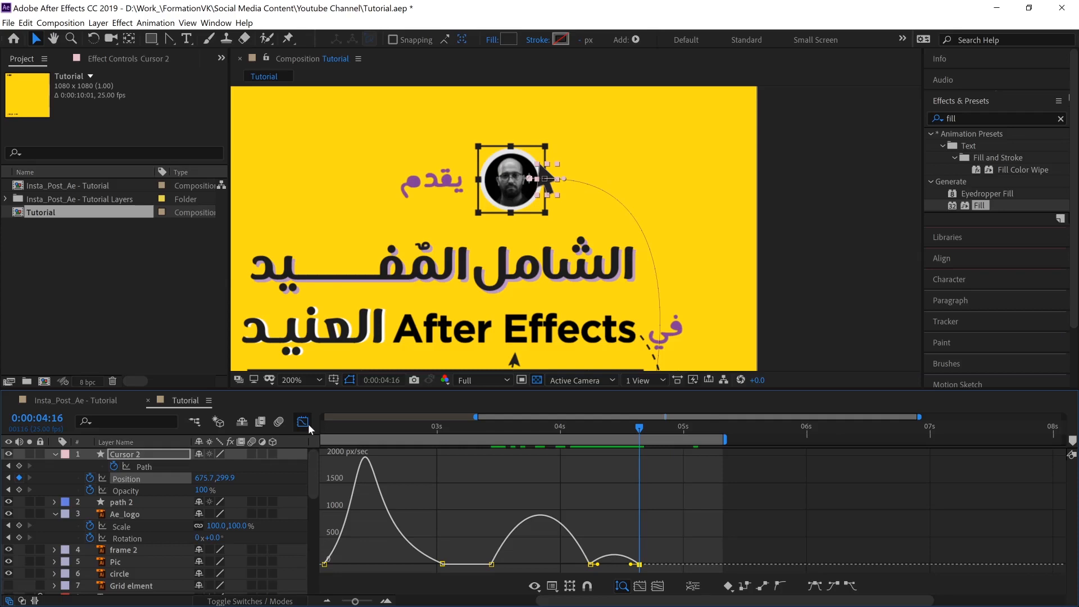
left_click(641, 565, "ctrl")
key("ctrl+z")
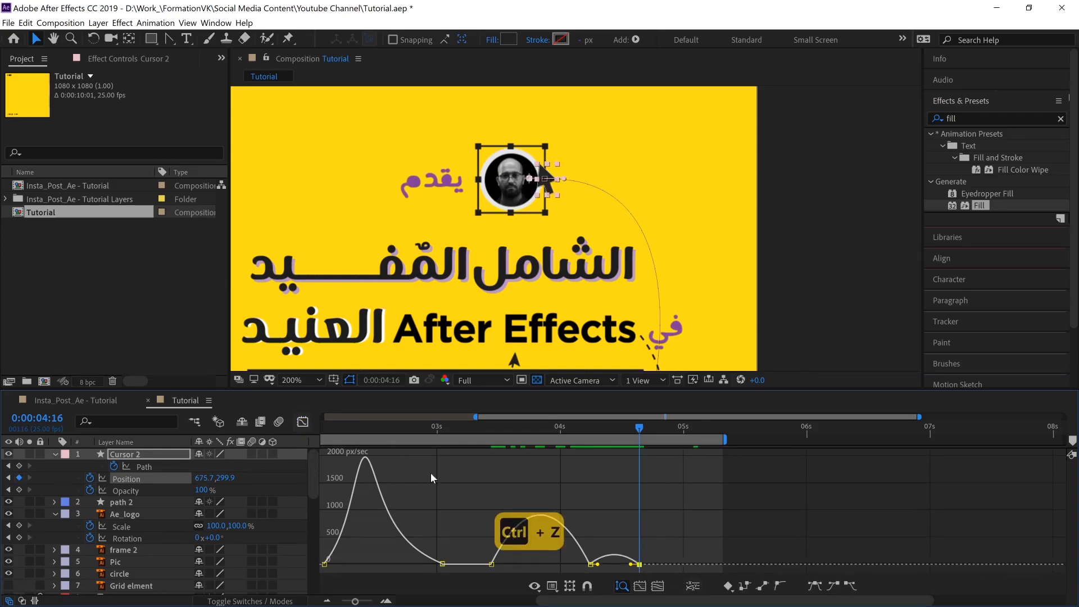
key("shift+F3")
Step: Try Linear temporal interpolation on Cursor 2's position keyframes at 0:00:04:06 and 0:00:04:16, previewing the motion from 0:00:03:11
left_click(590, 479)
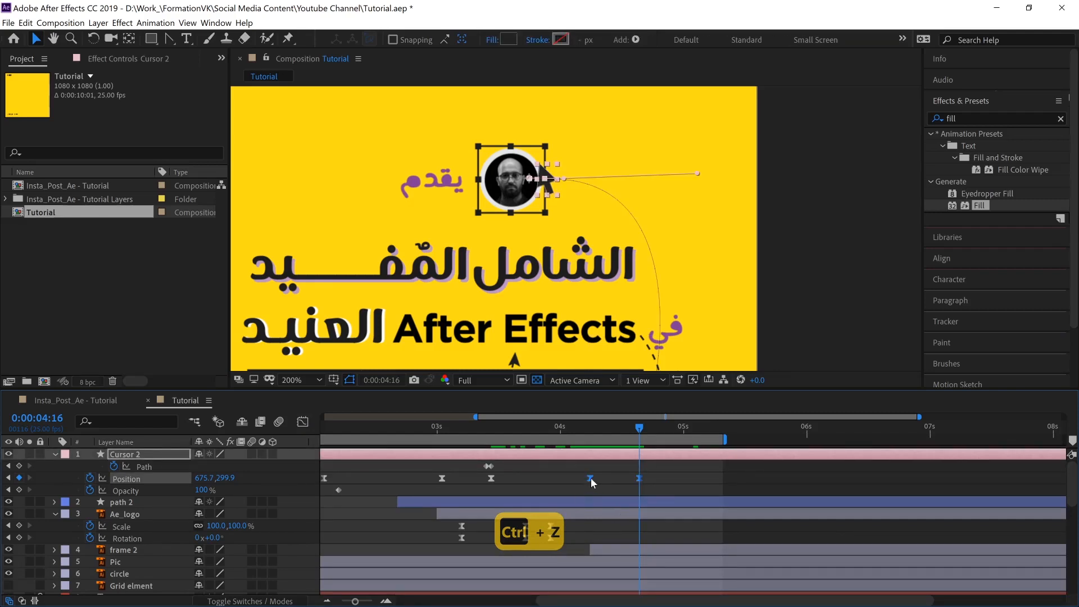
right_click(591, 479)
left_click(624, 429)
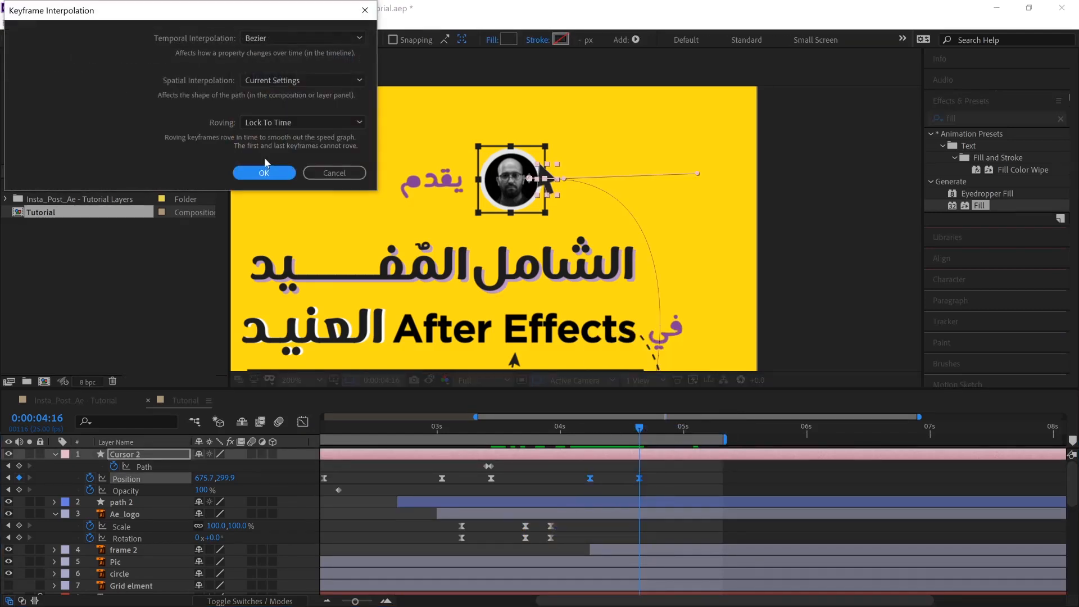
left_click(328, 36)
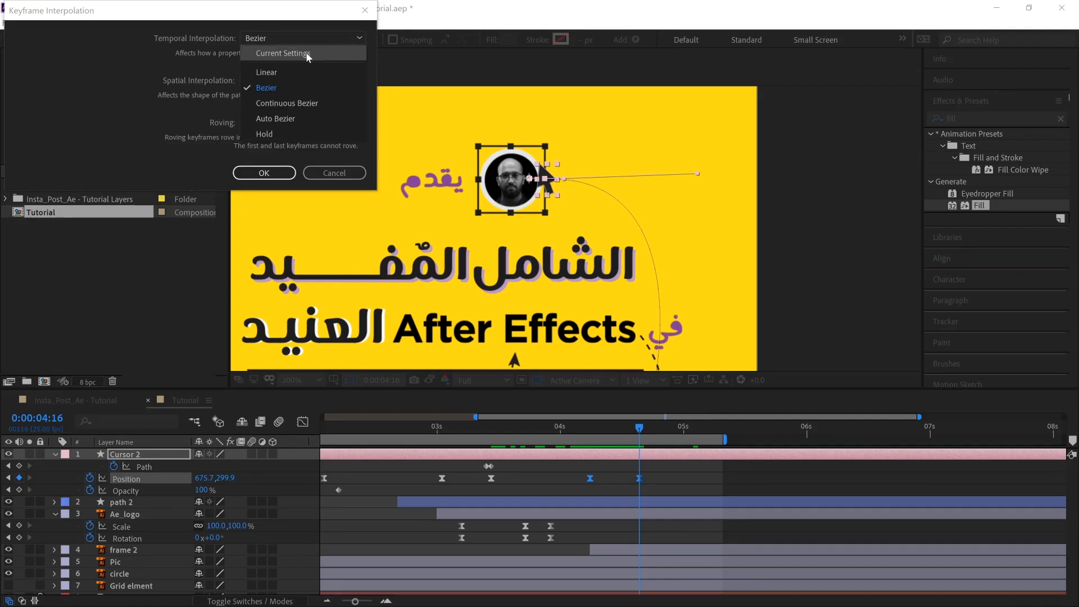
left_click(294, 71)
key("Return")
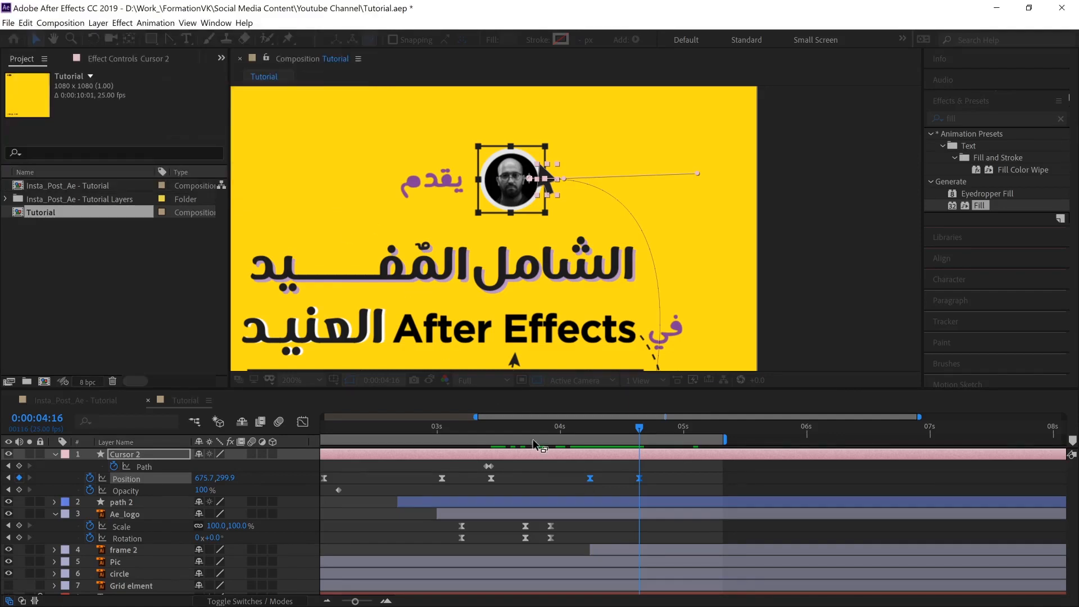
left_click(490, 428)
key("space")
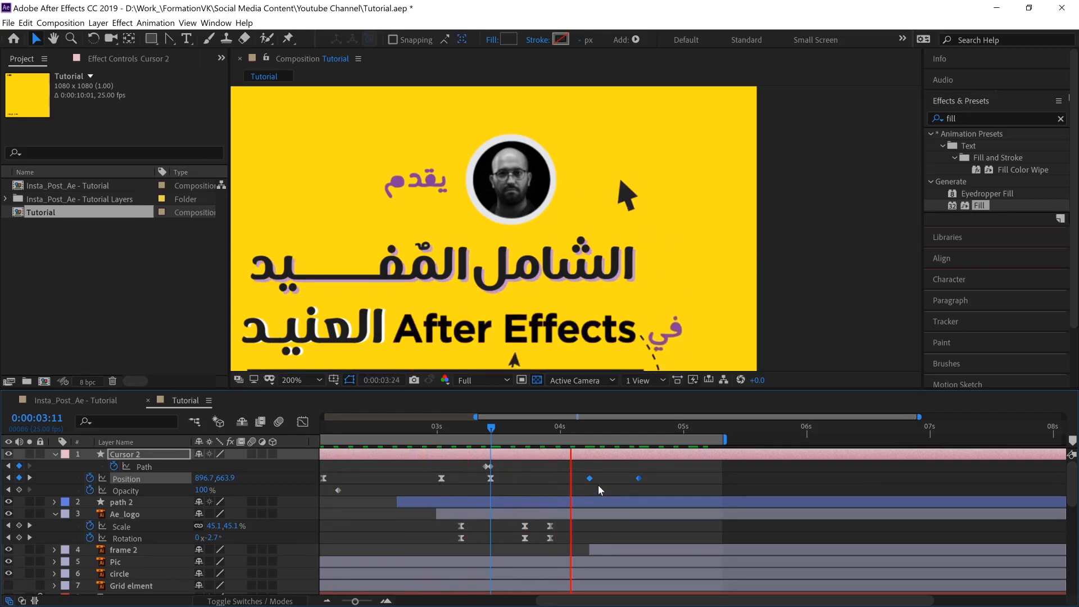
left_click(590, 428)
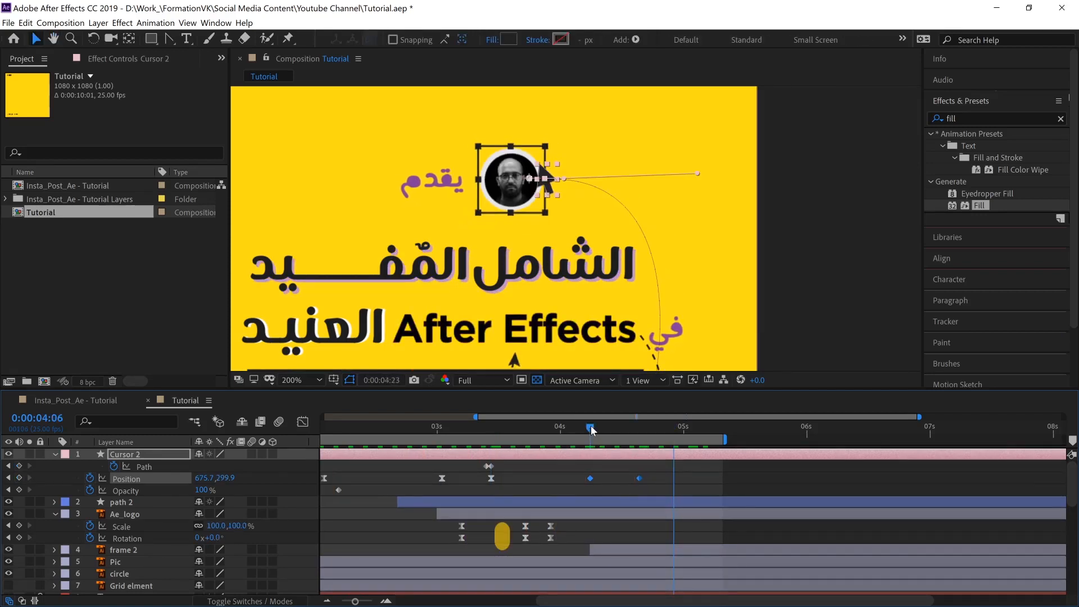
key("space")
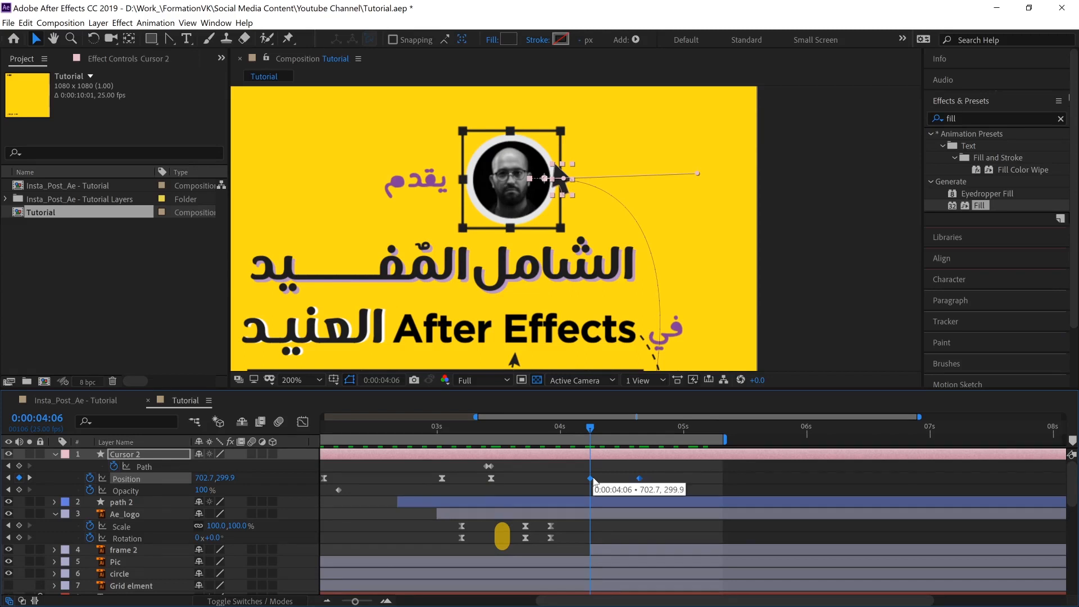
Step: Apply Easy Ease to Cursor 2's position keyframes at 0:00:04:06 and 0:00:04:16, and Easy Ease Out to the last one
key("F9")
right_click(640, 479)
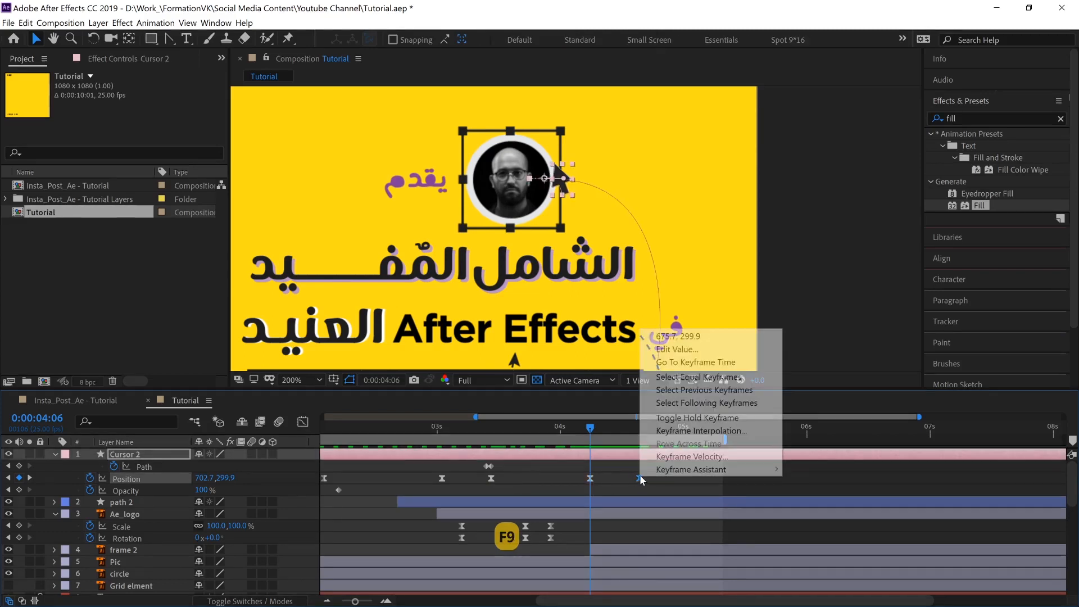
mouse_move(737, 471)
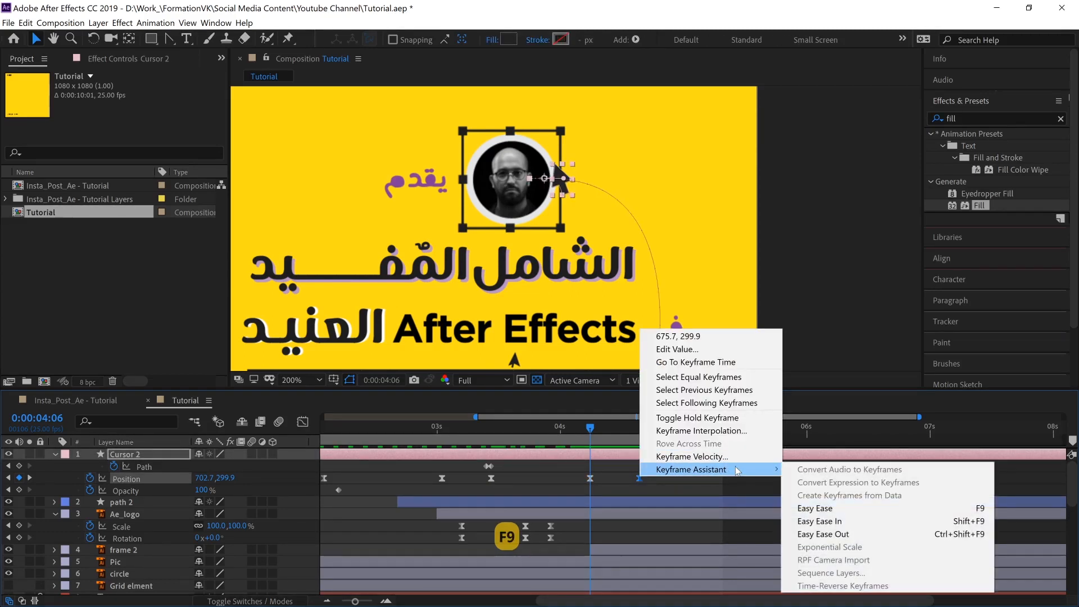
left_click(818, 534)
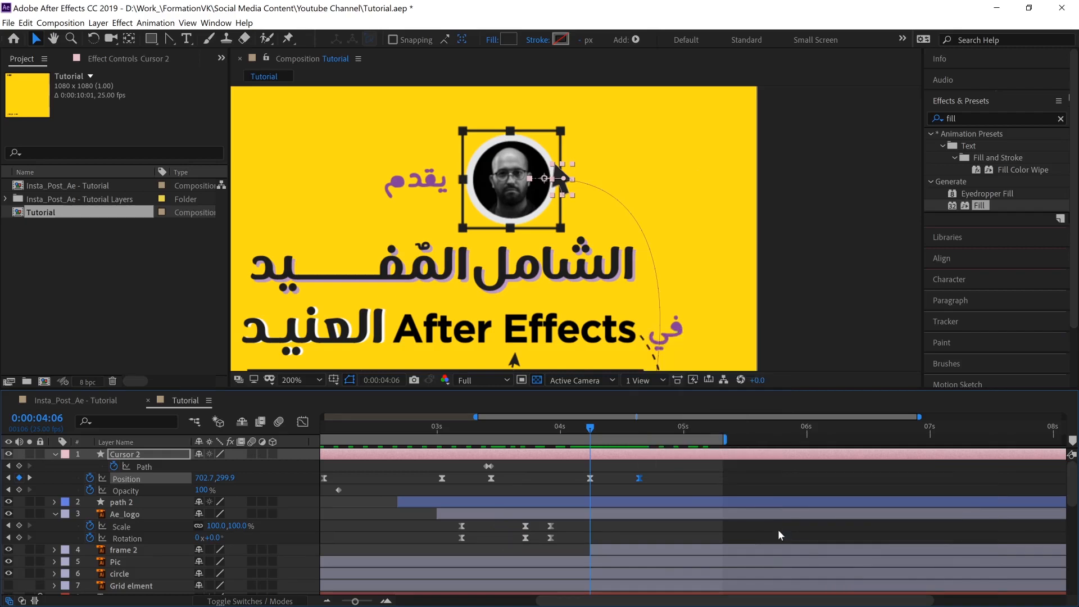
Step: Convert Cursor 2's position keyframe at 0:00:04:16 to linear and preview the movement beside the portrait
right_click(642, 477)
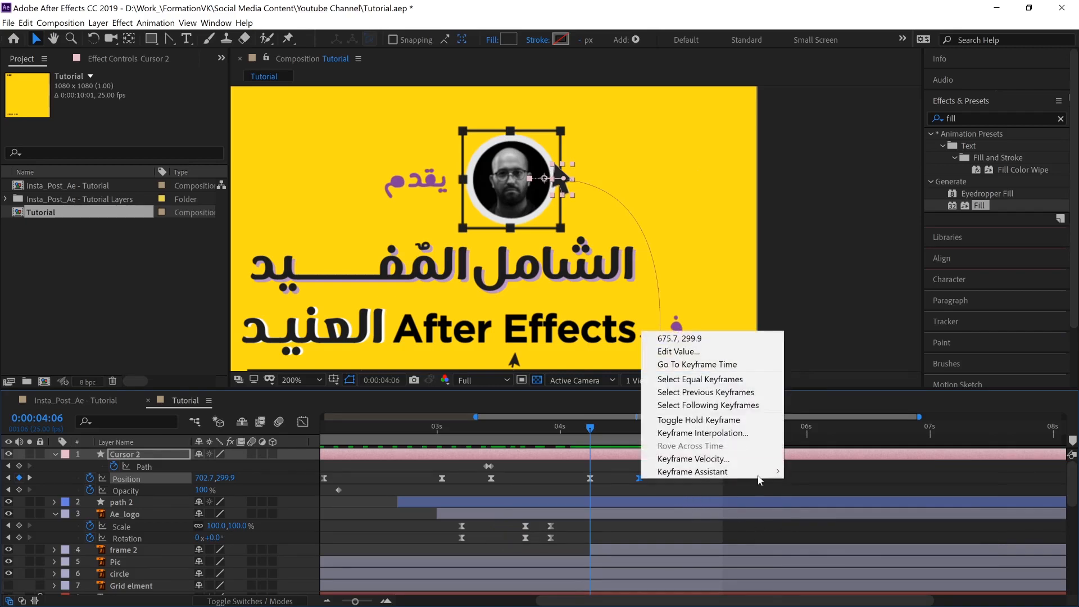
mouse_move(730, 471)
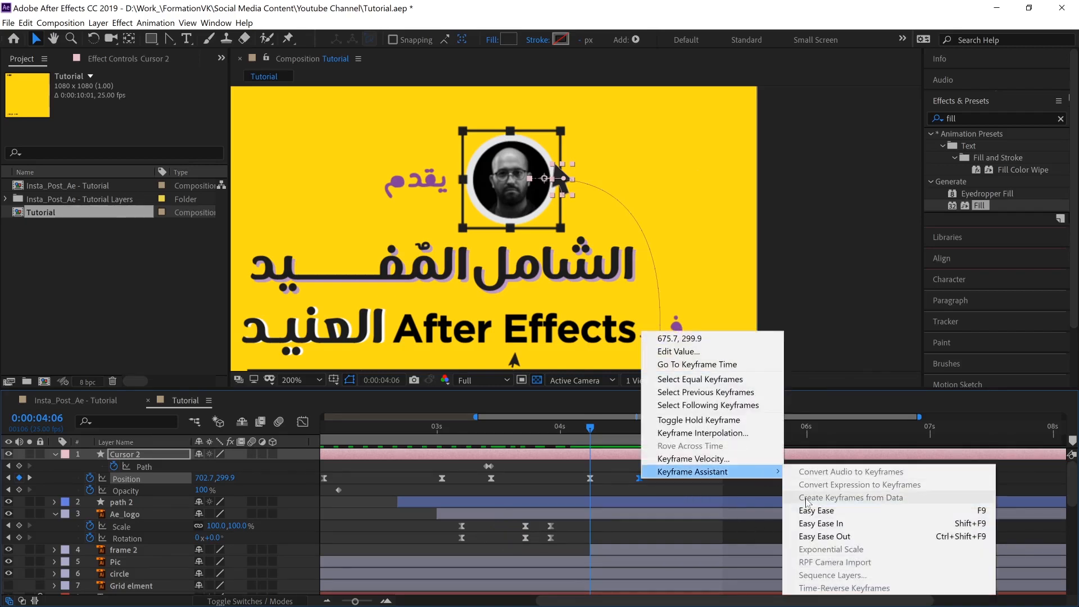
left_click(633, 491)
left_click(639, 479)
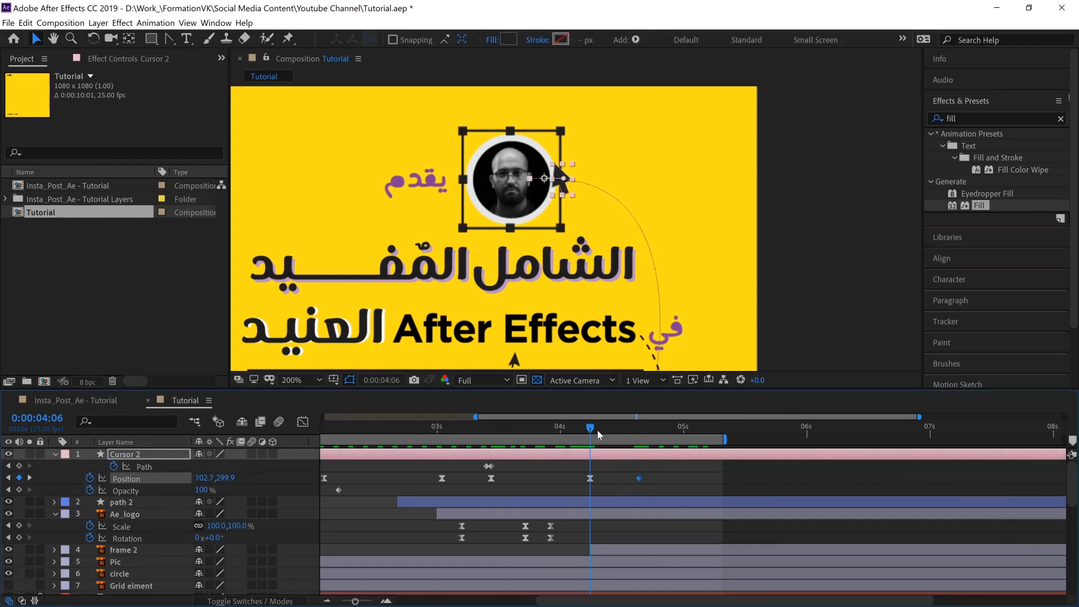
key("space")
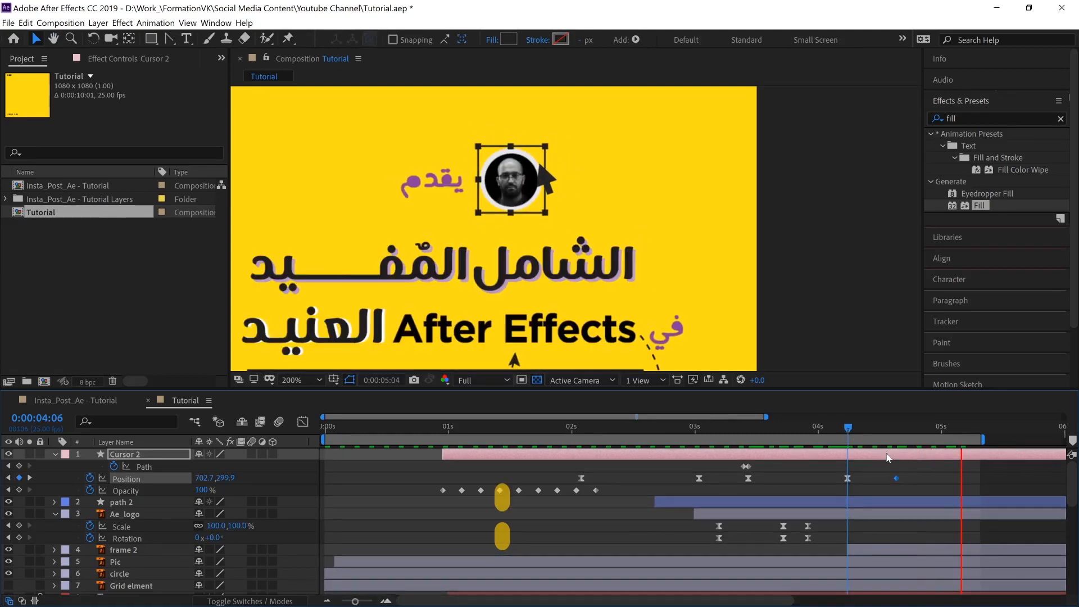
Step: Lengthen the incoming speed handles of Cursor 2's position keyframes at 0:00:04:06 and 0:00:04:16, preview, and return to the full layer-bar timeline
left_click_drag(838, 465, 909, 487)
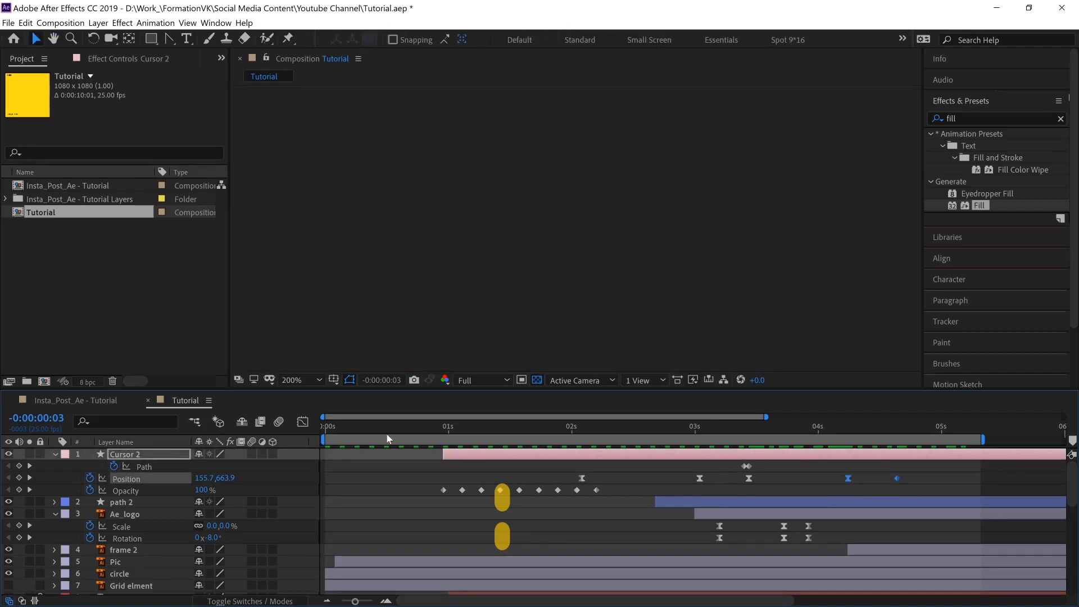
left_click(303, 422)
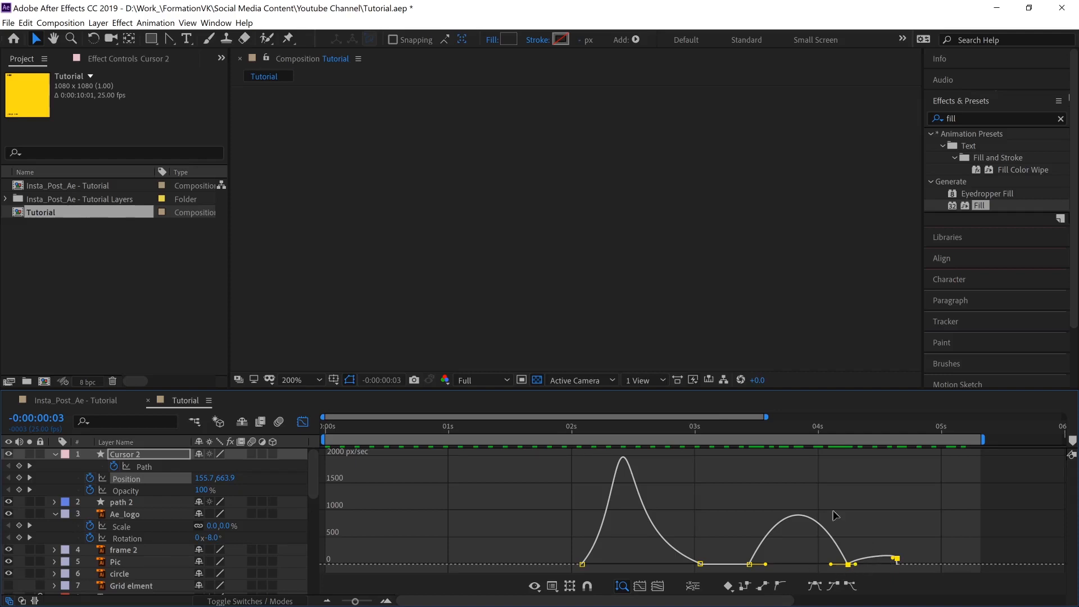
left_click(640, 587)
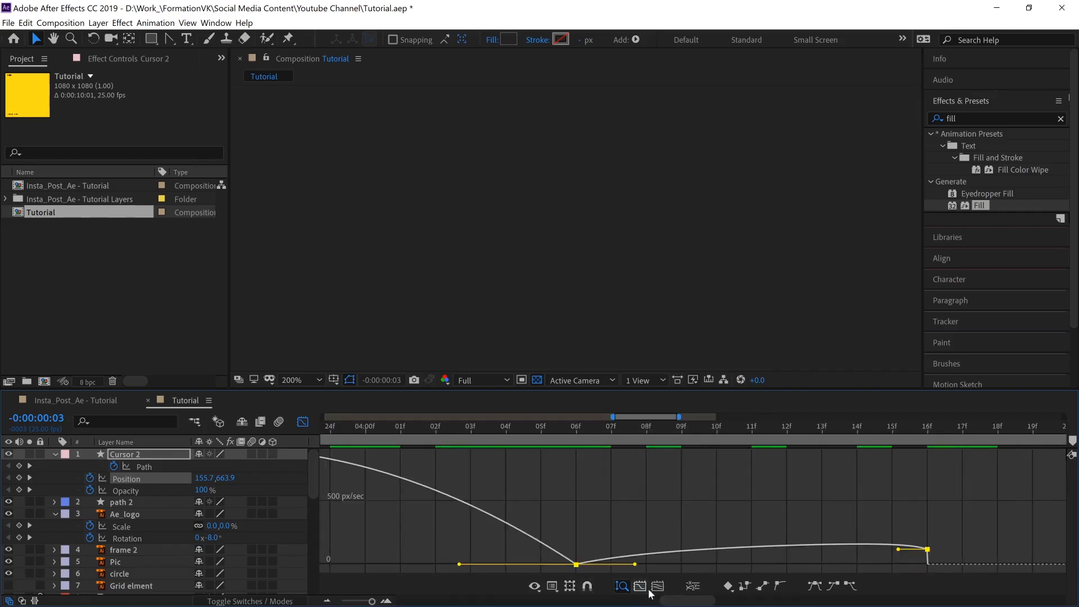
left_click(659, 588)
scroll(505, 534, "right", 20)
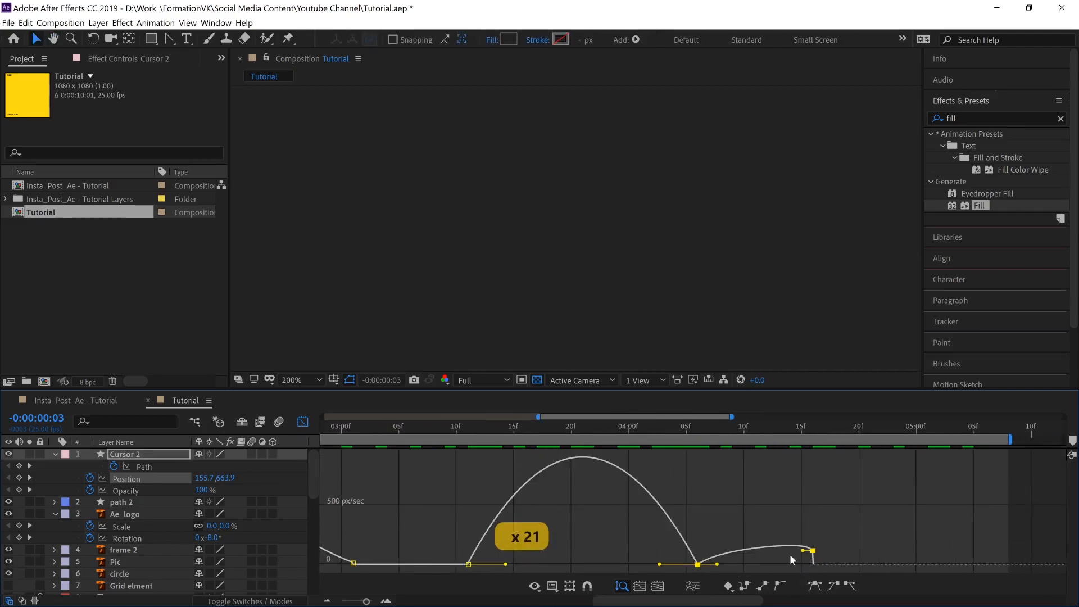
left_click_drag(806, 553, 757, 555)
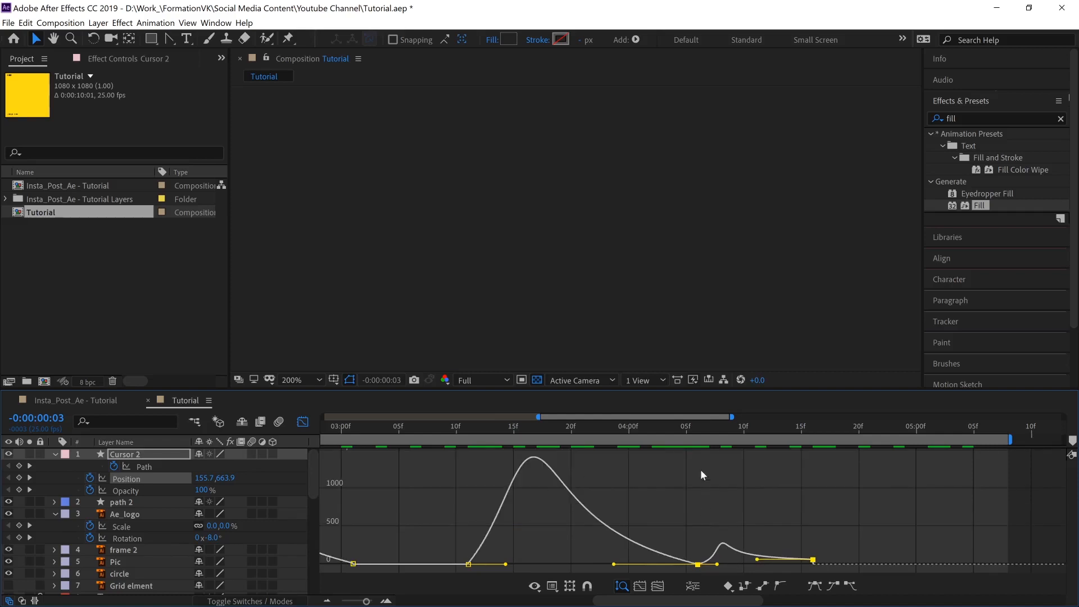
key("space")
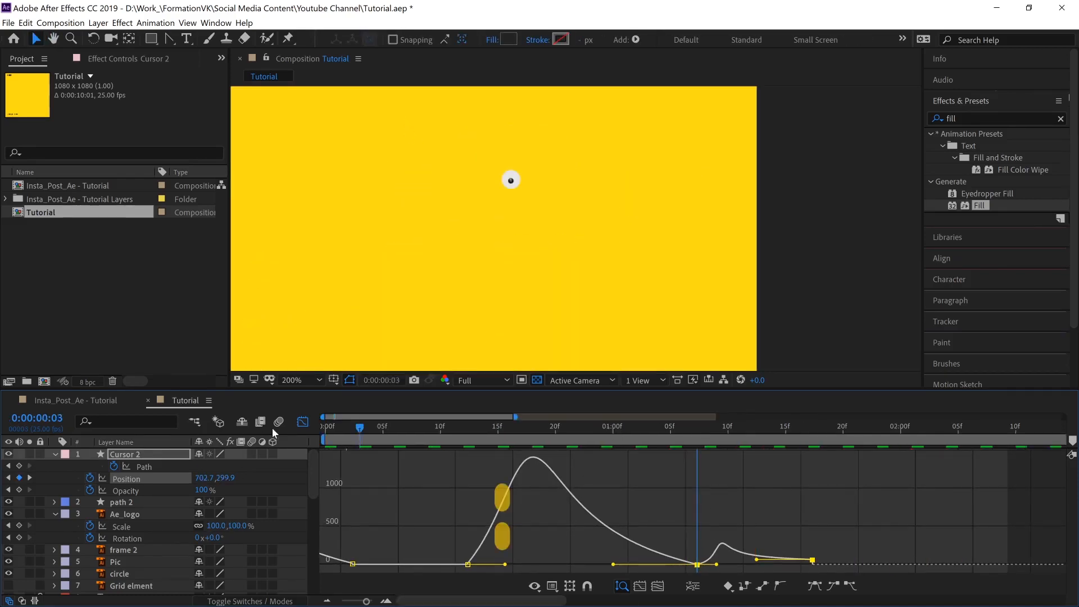
left_click(302, 422)
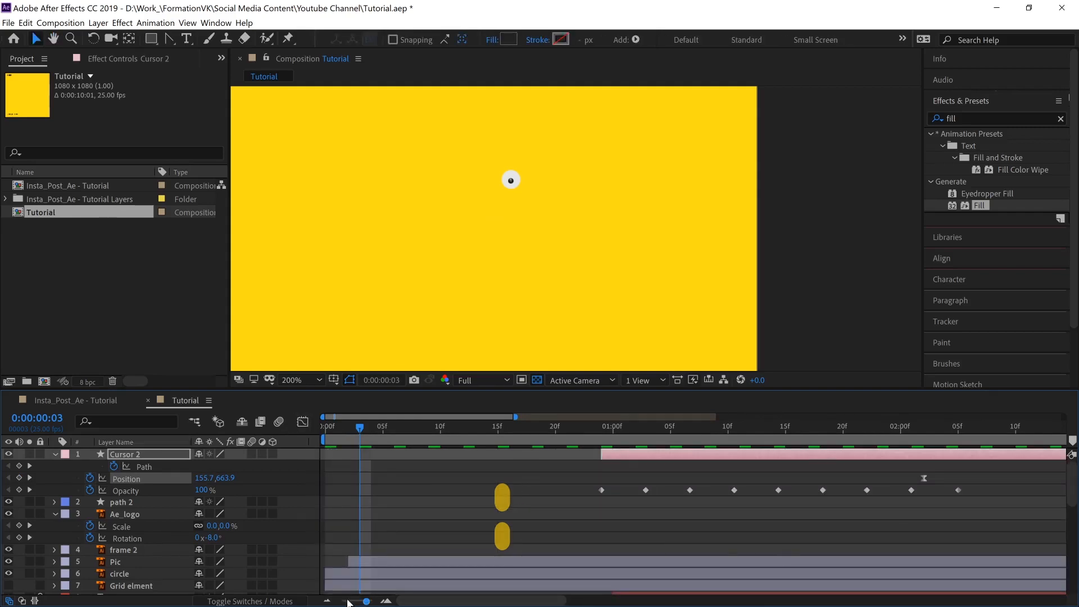
left_click_drag(353, 603, 329, 597)
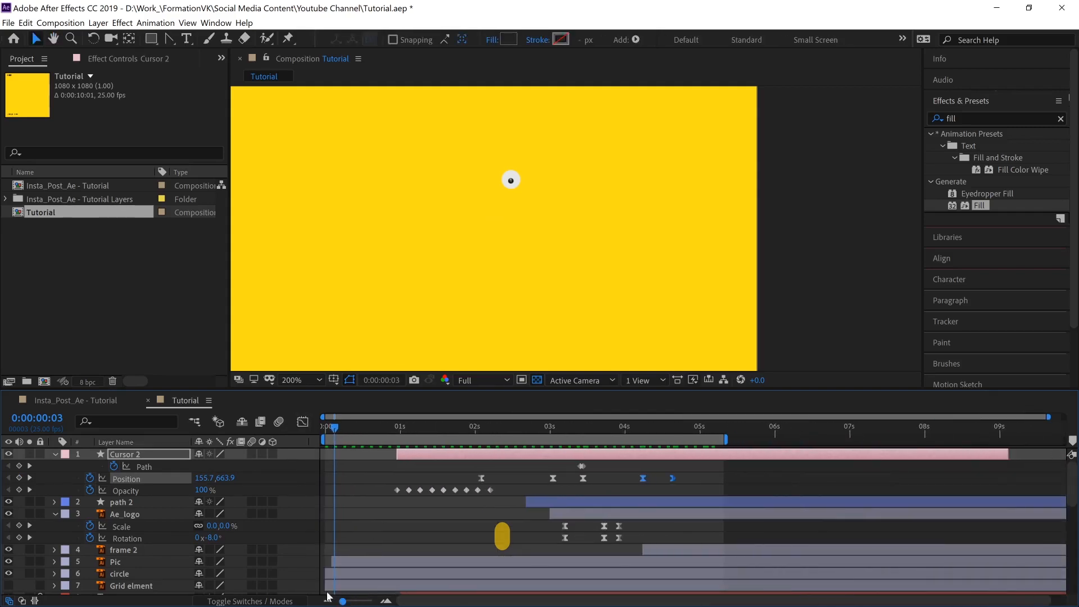
Step: Deselect the layer, set the artboard magnification to 100%, and preview the Tutorial animation
left_click(65, 454)
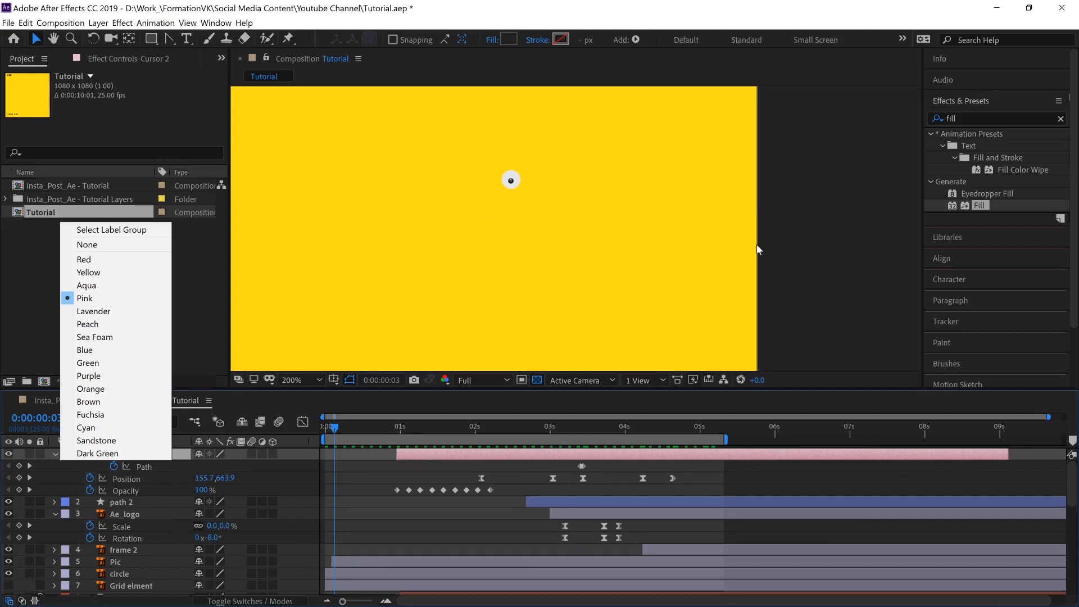
left_click(704, 226)
scroll(703, 226, "down", 1)
left_click_drag(583, 314, 631, 296)
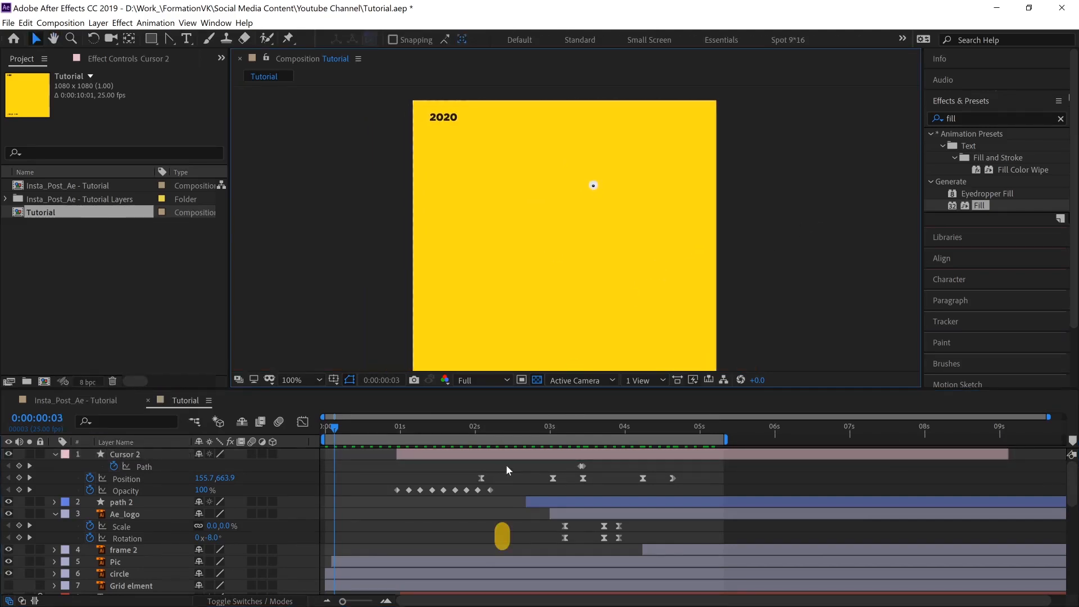
key("0")
key("0")
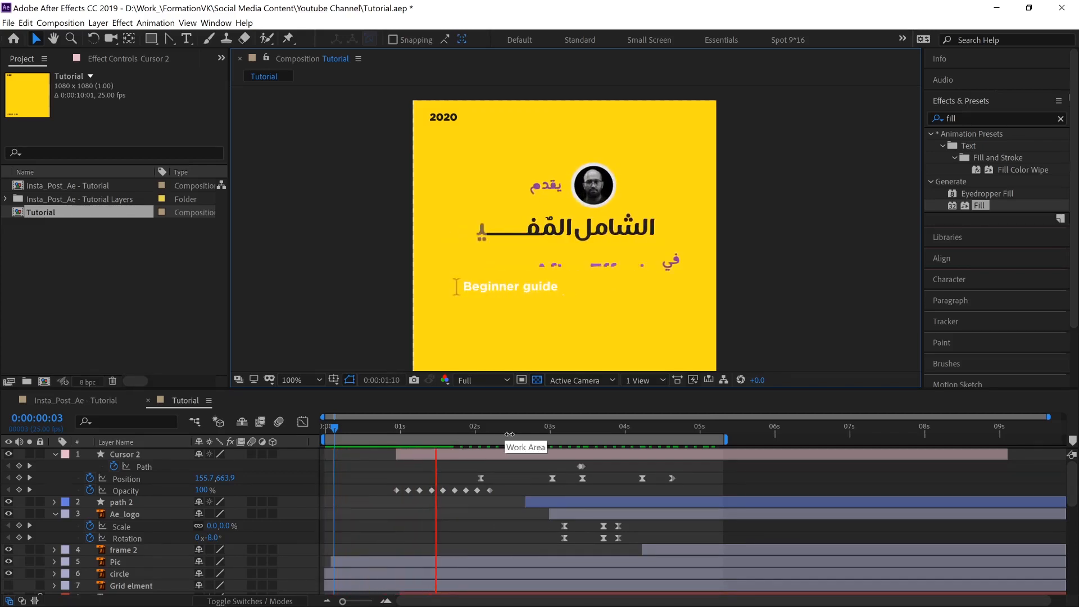
key("space")
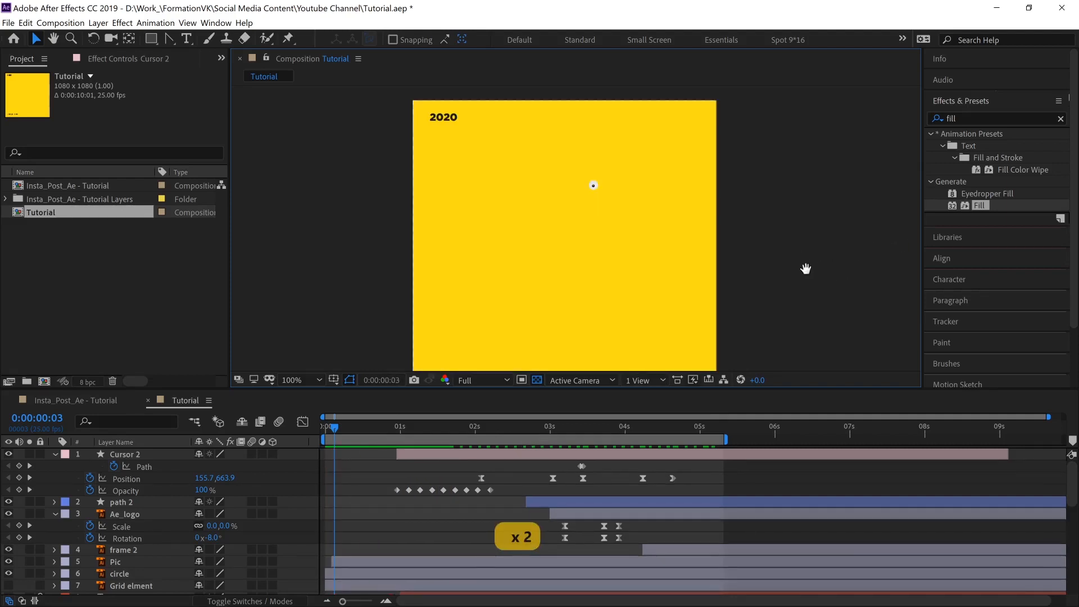
Step: Collapse the expanded properties of the Cursor 2, في, path Outlines and arrow layers
left_click_drag(806, 270, 760, 227)
scroll(147, 541, "down", 10)
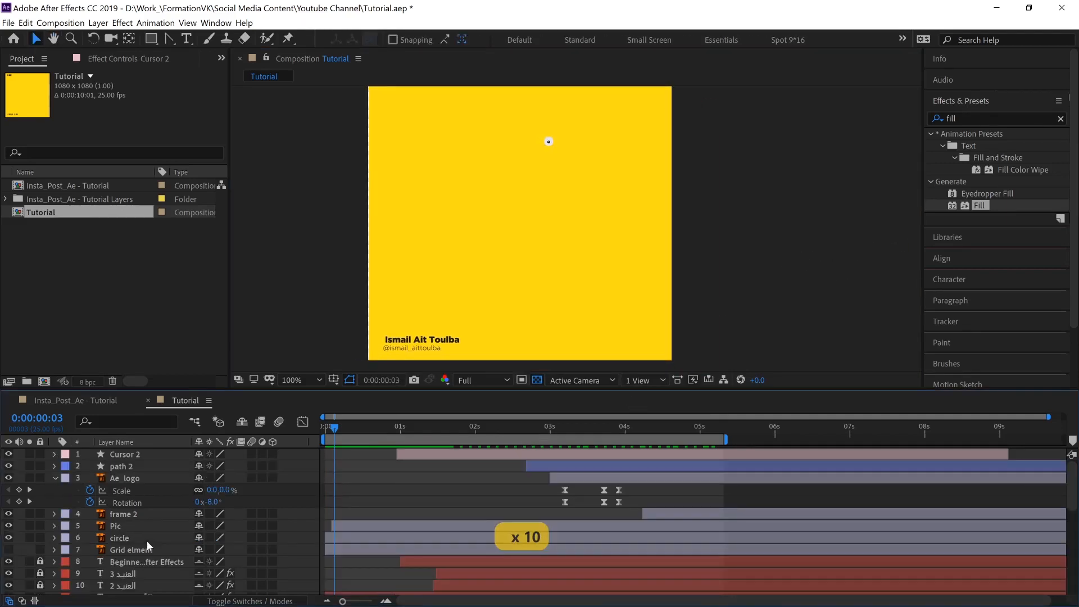
scroll(106, 527, "up", 2)
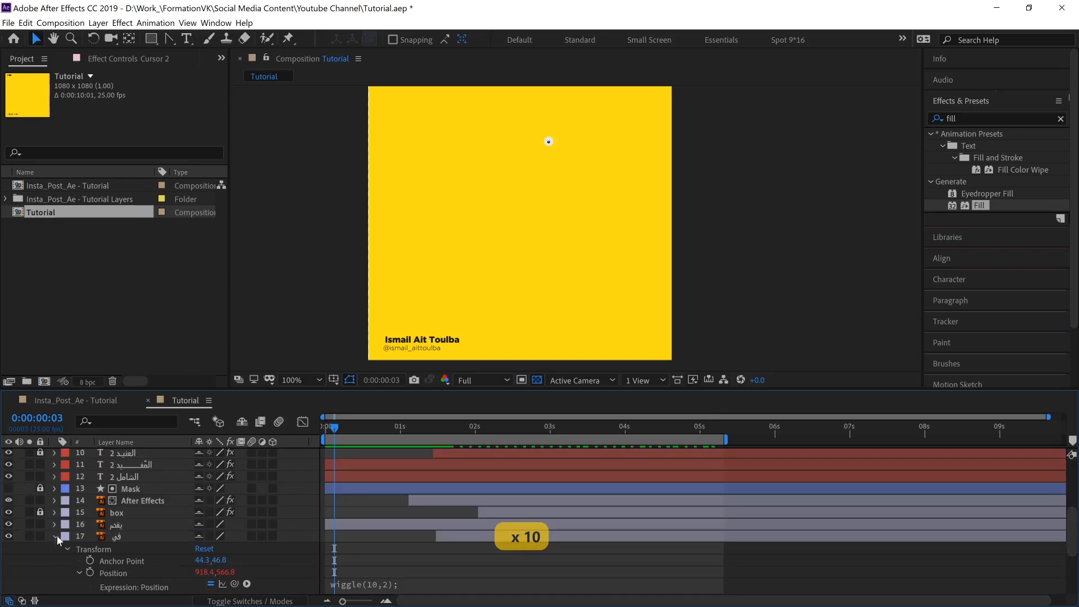
left_click(55, 536)
key("ctrl+a")
left_click(60, 561)
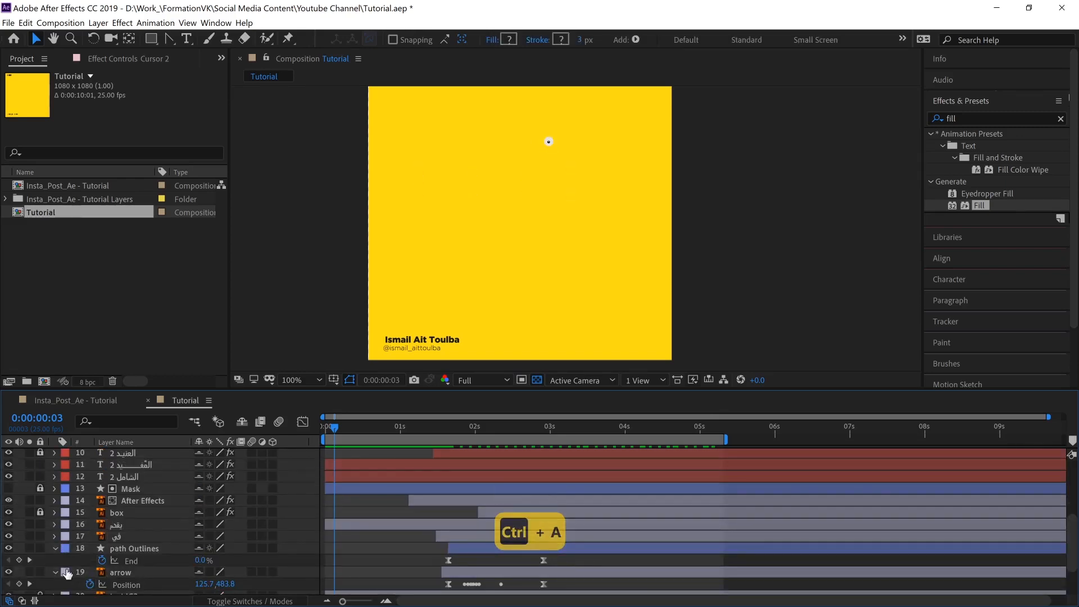
left_click(55, 549)
left_click(55, 561)
Step: Check the Ae Beginner Tutorial 2-1 reference video and return to the uppermost layers of the After Effects composition
key("alt+Tab")
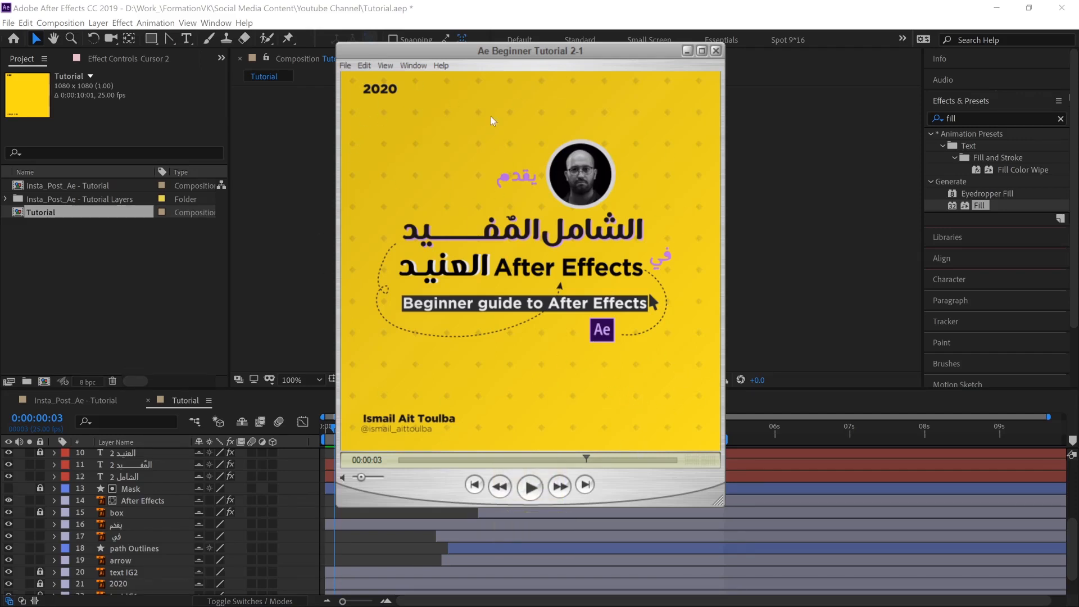
key("alt+Tab")
scroll(410, 469, "up", 5)
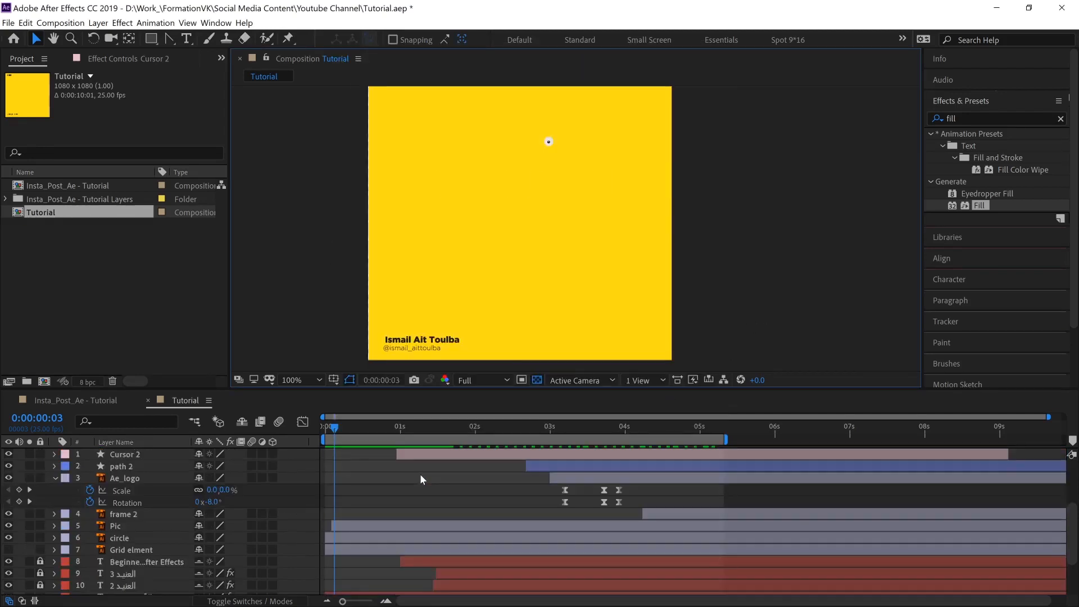
Step: Move the playhead to 0:00:04:24 and add a new adjustment layer to the Tutorial composition
left_click(696, 429)
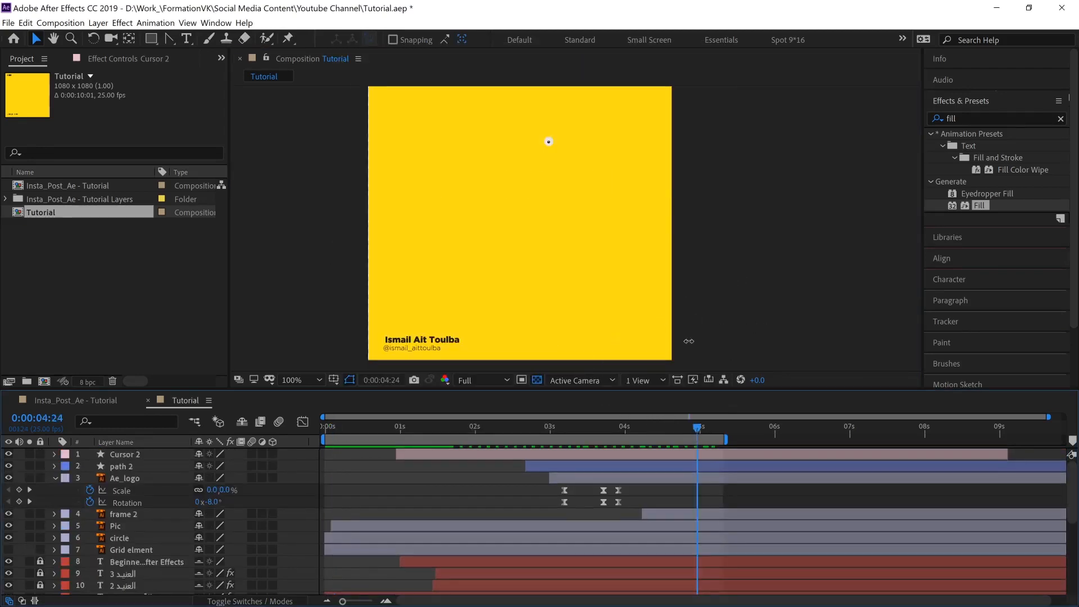
left_click(102, 23)
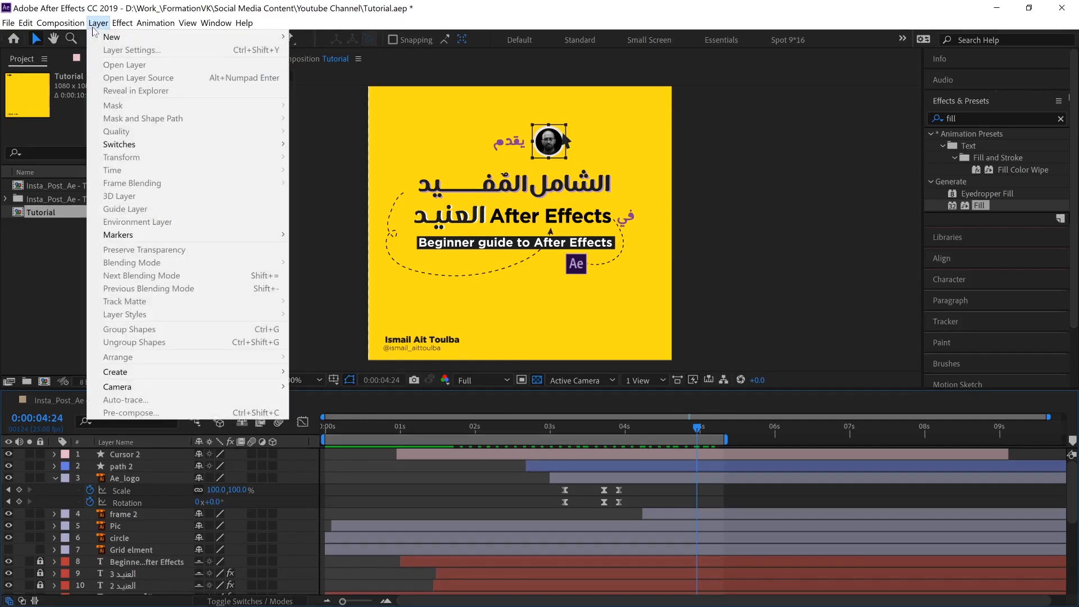
mouse_move(218, 40)
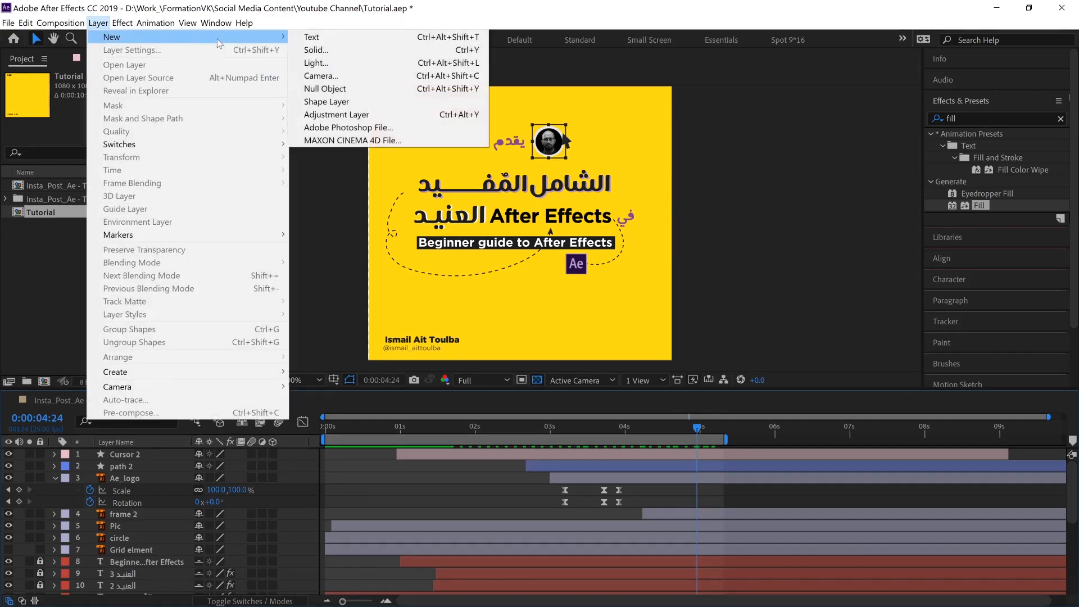
left_click(340, 115)
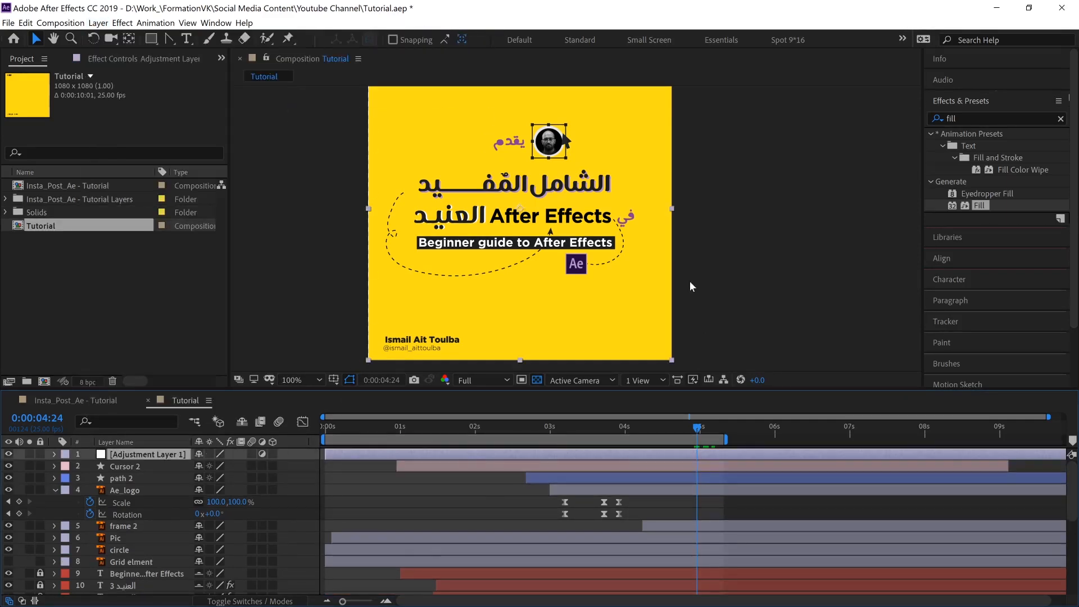
Step: Try a Fill effect at 23% opacity on the adjustment layer, and remove it
left_click(140, 59)
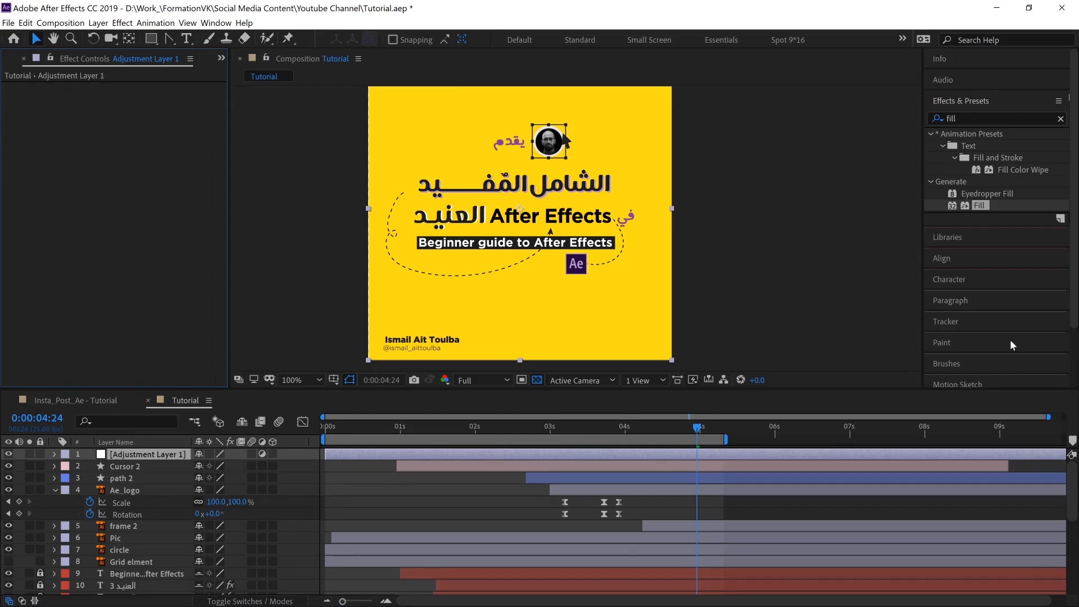
left_click_drag(980, 205, 84, 213)
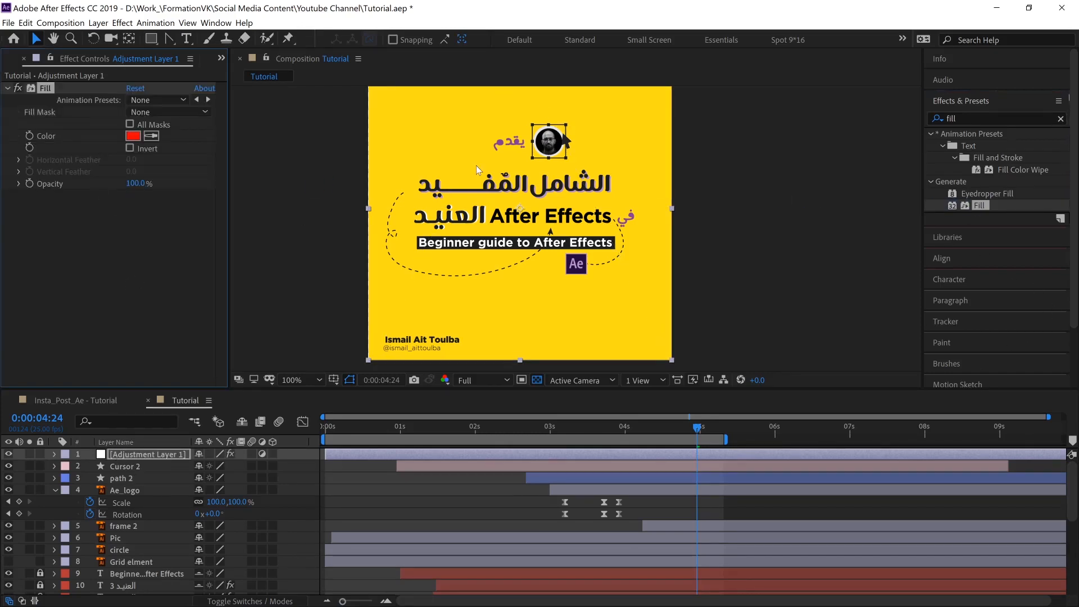
left_click_drag(135, 183, 88, 181)
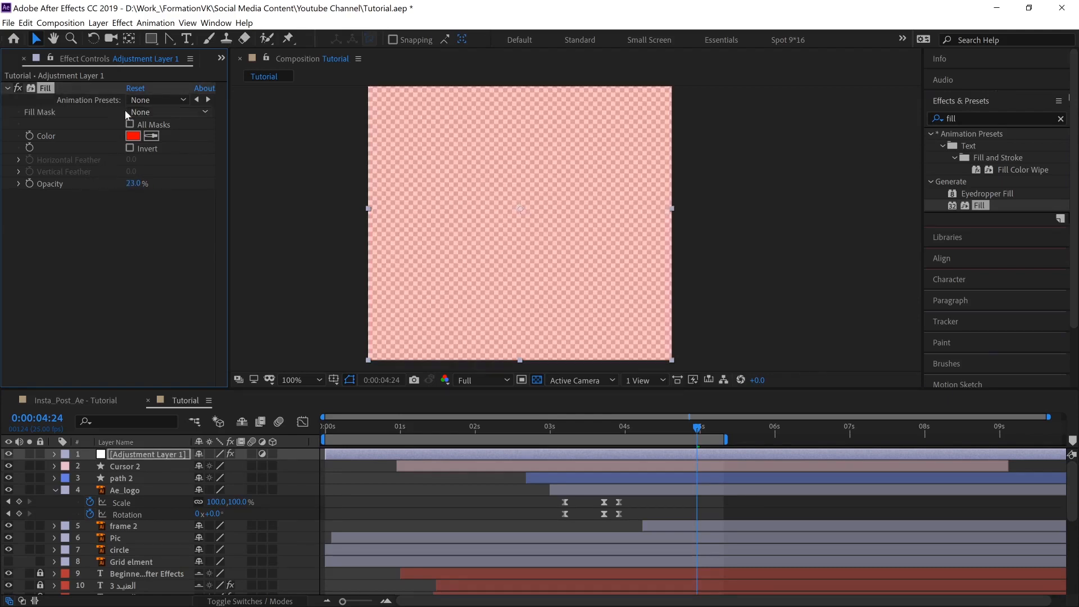
key("BackSpace")
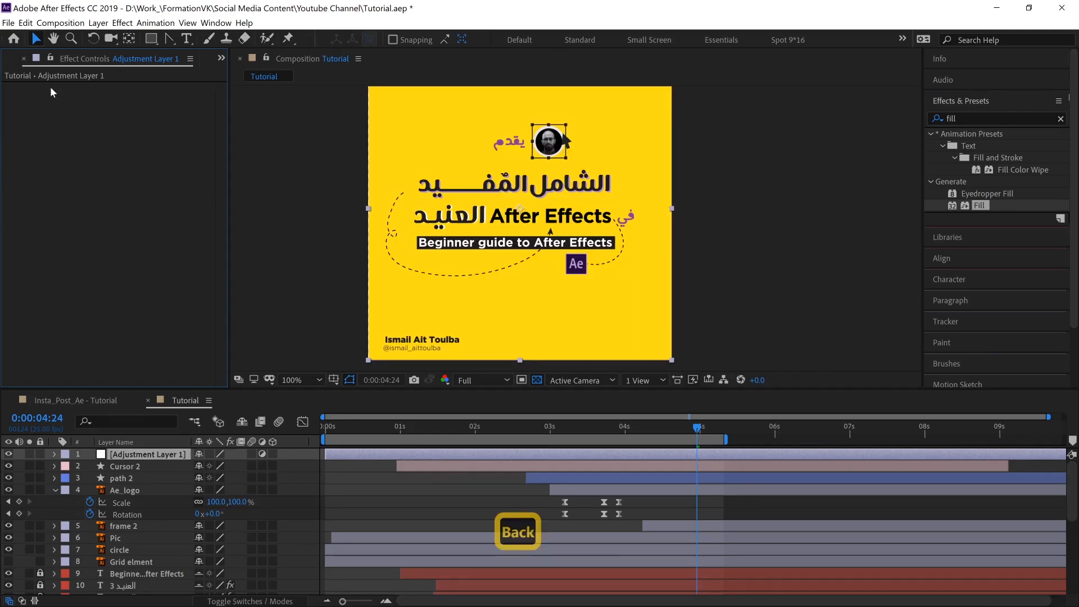
Step: Search the effects for "gradien" and apply Gradient Ramp to the adjustment layer
left_click(950, 118)
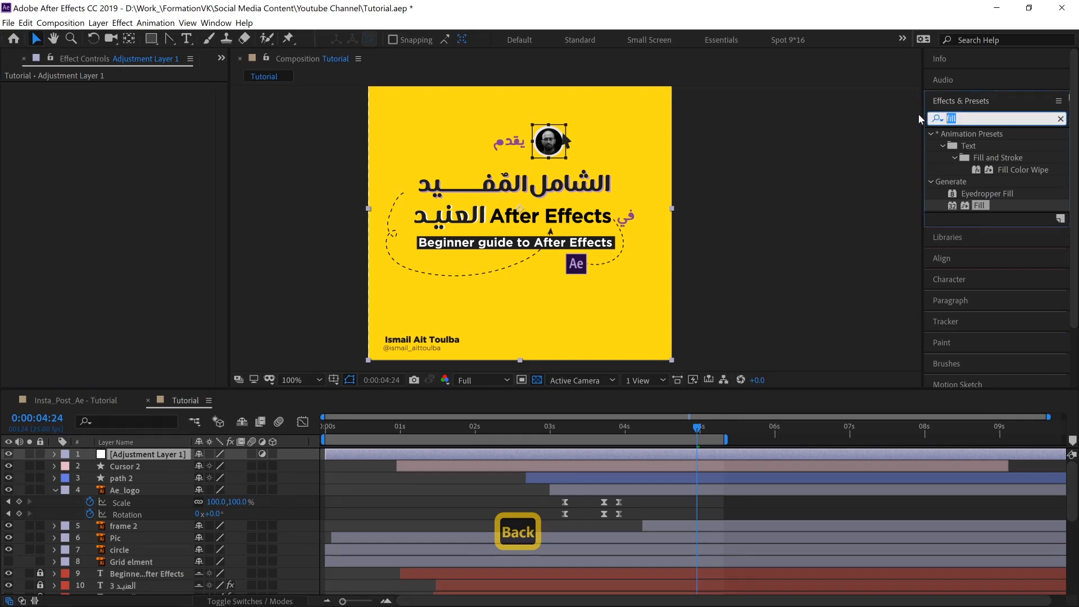
key("BackSpace")
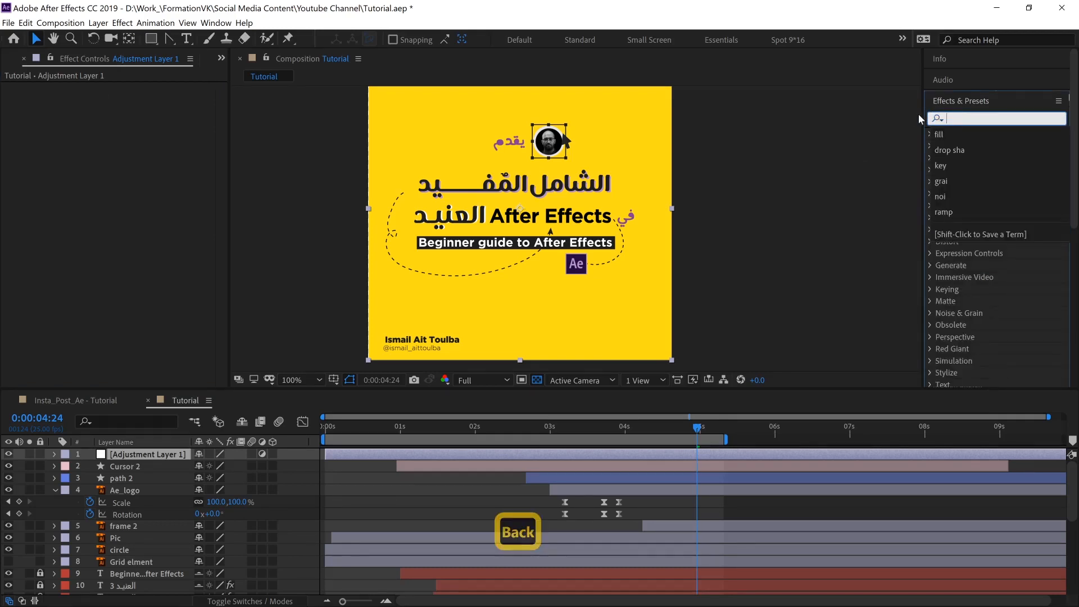
type("gradien")
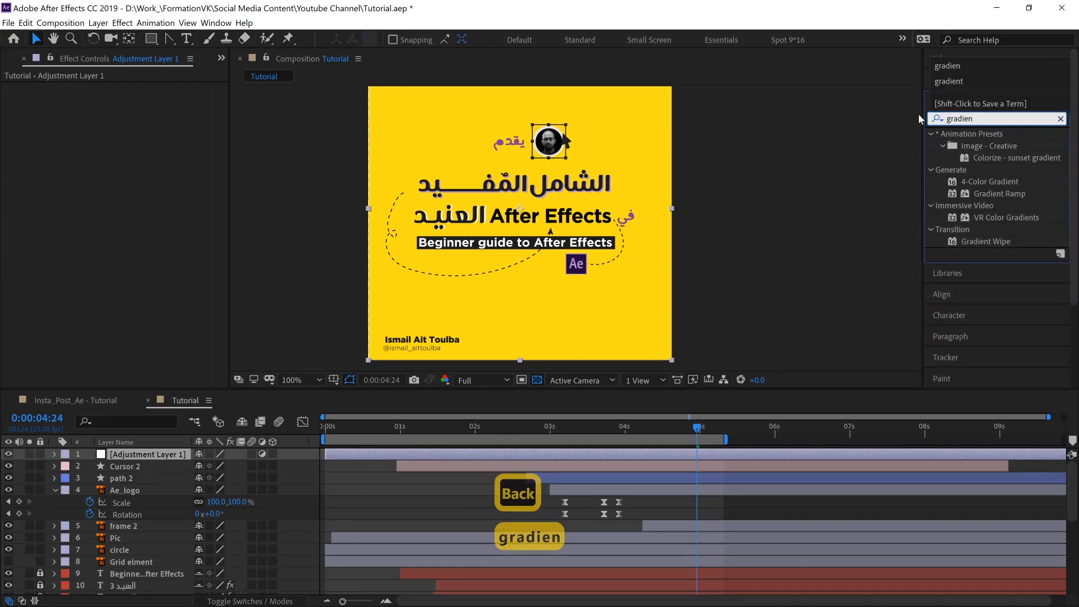
double_click(1009, 194)
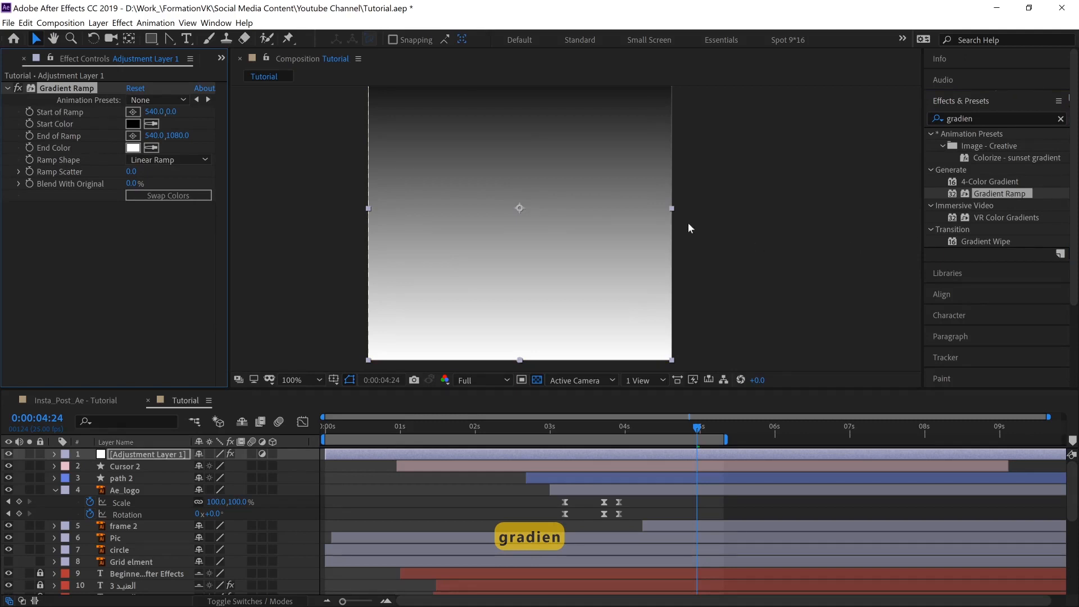
Step: Place the Gradient Ramp's start at about 56, 170 and its end at about 1029, 1032 for a diagonal gradient
left_click(132, 112)
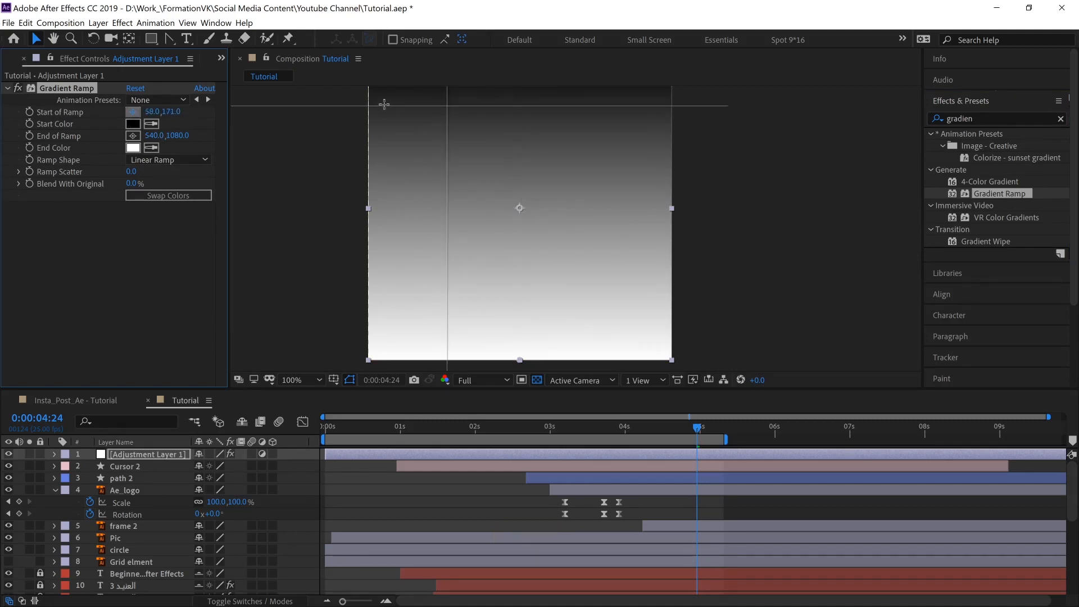
left_click(384, 104)
left_click(133, 135)
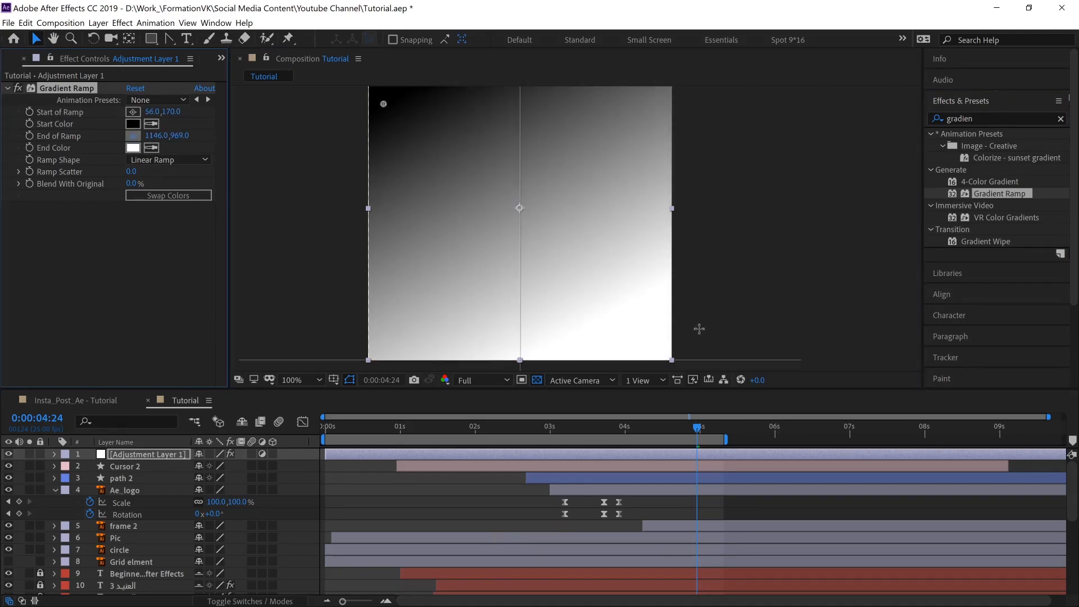
left_click(682, 345)
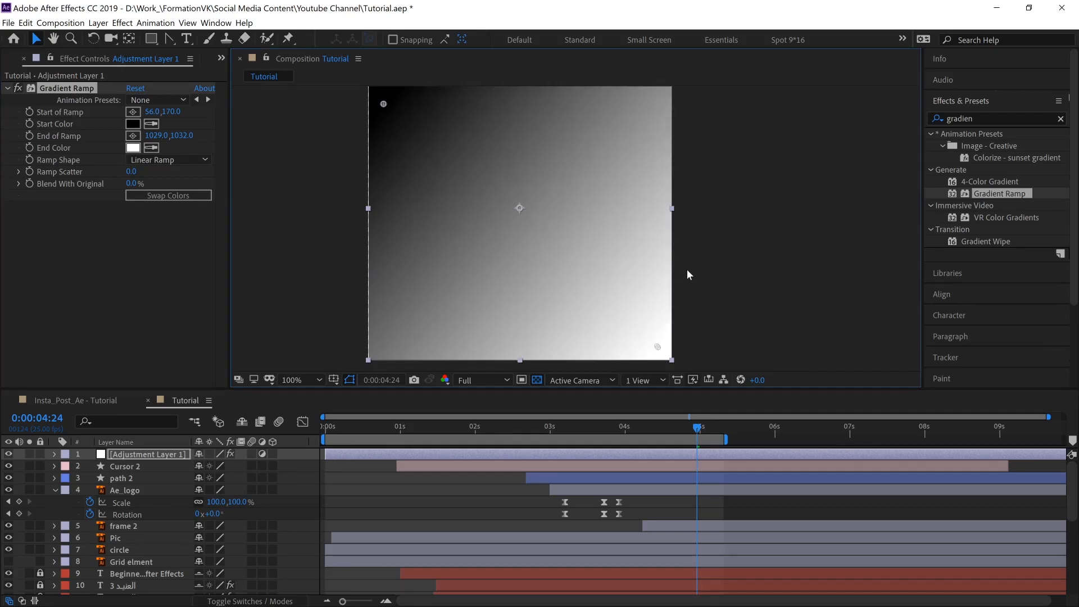
Step: Scale the adjustment layer to about 102.6% so it extends slightly beyond the artboard
key("comma")
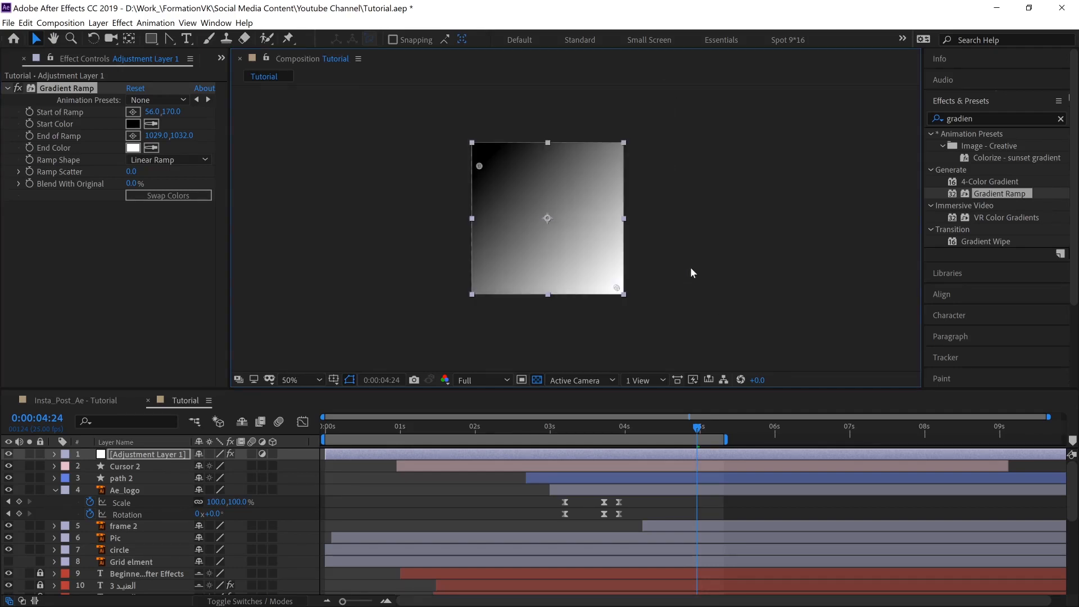
left_click(145, 456)
key("s")
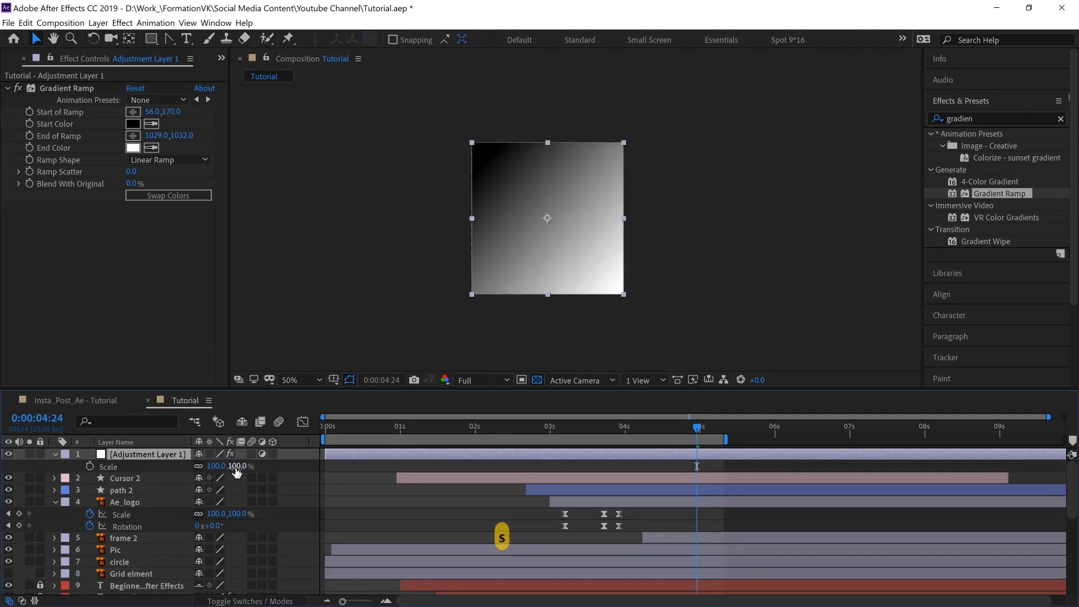
left_click_drag(244, 467, 258, 466)
left_click(308, 331)
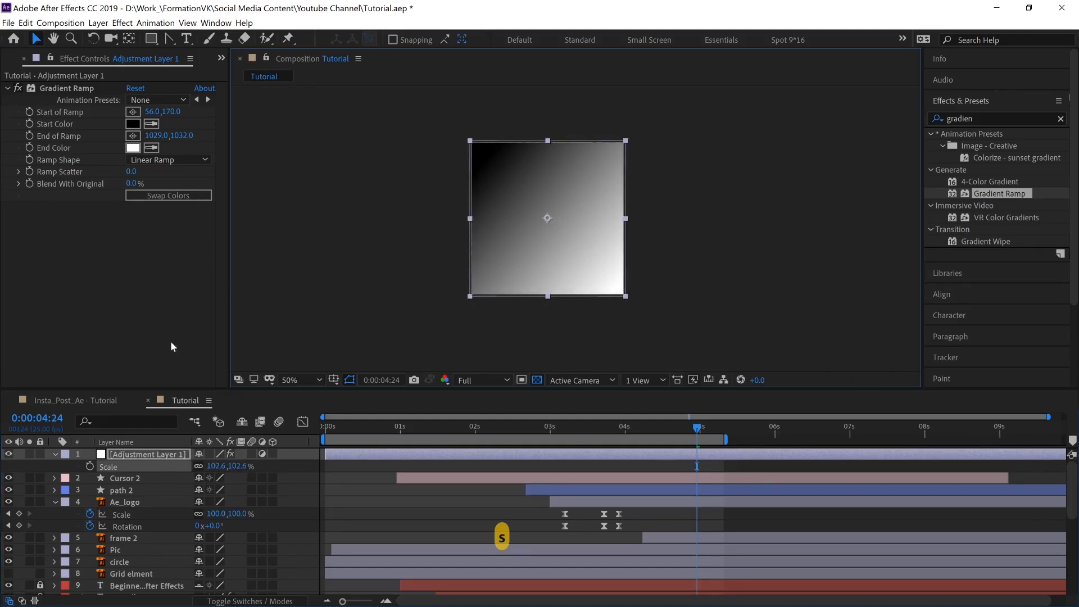
Step: Show the layer blending modes and set the adjustment layer's mode to Overlay
left_click(121, 459)
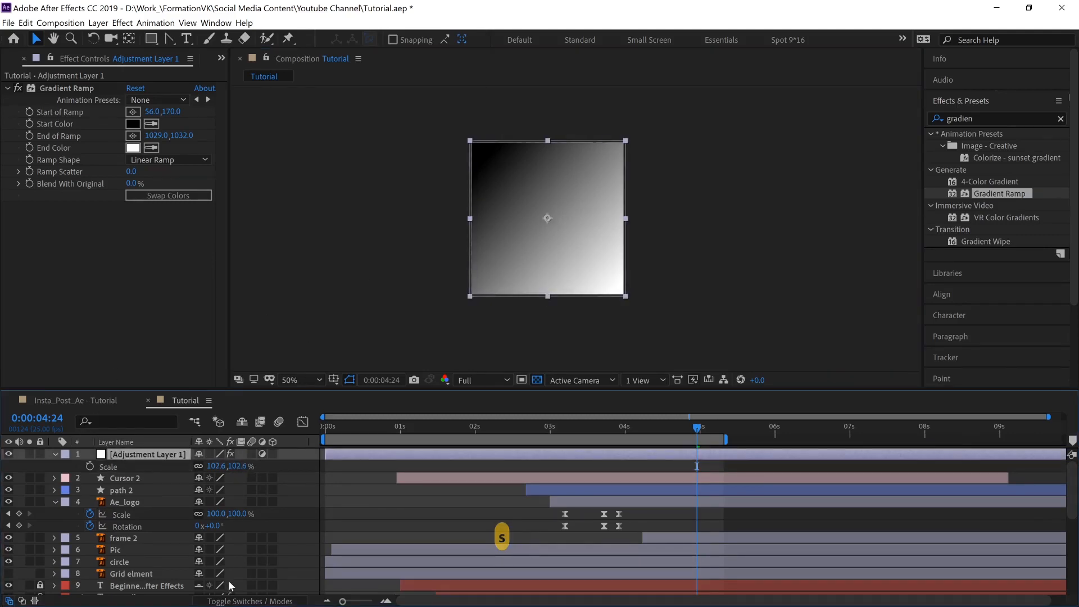
left_click(230, 599)
left_click(231, 454)
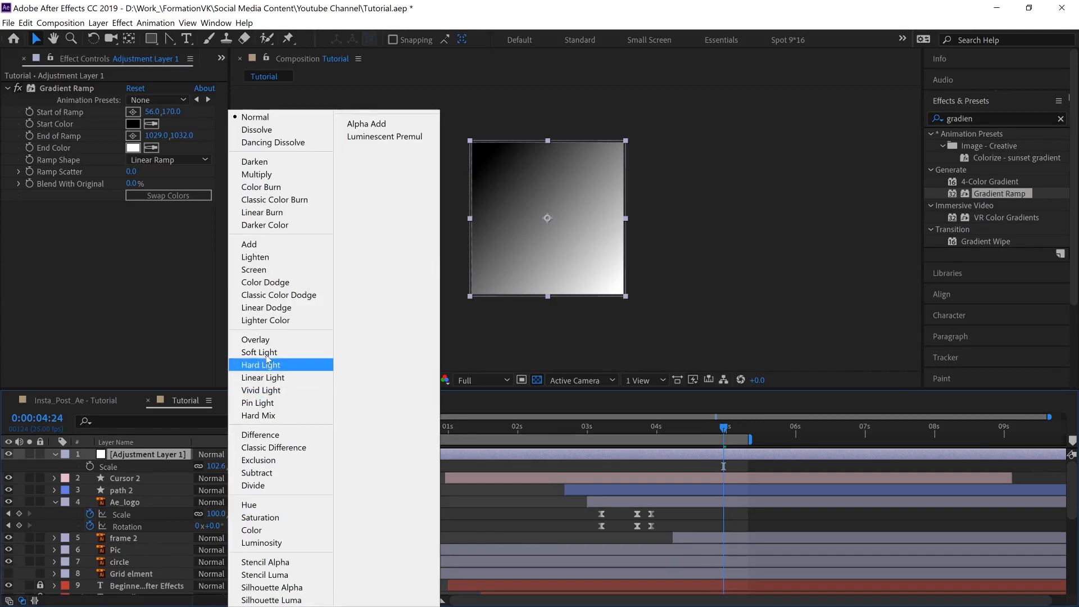
left_click(281, 340)
left_click(677, 205)
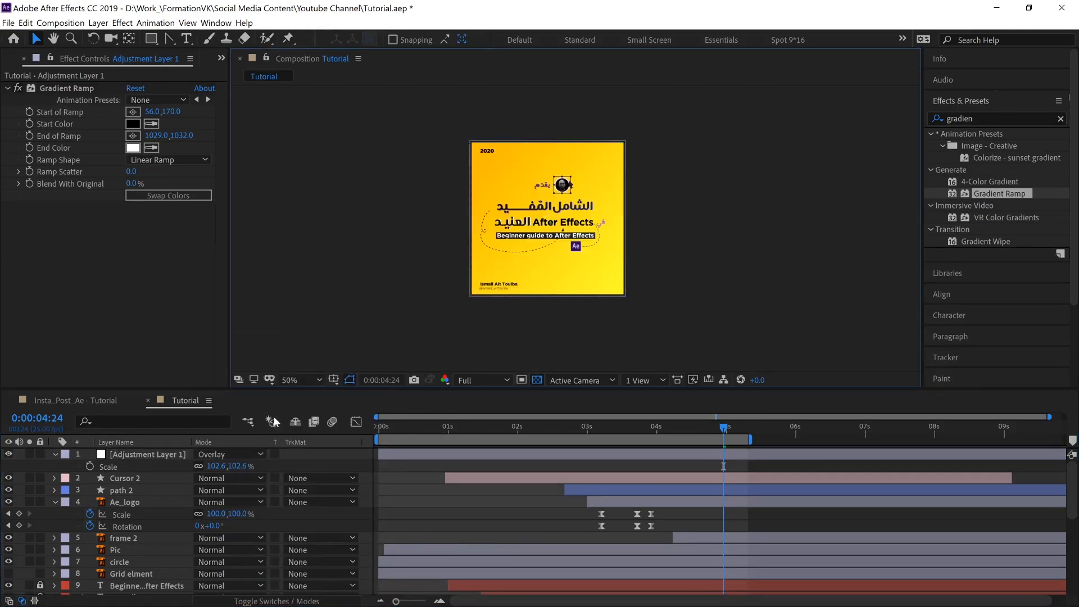
Step: Set the adjustment layer's opacity to 50% and view the artboard at 100% magnification
left_click(135, 453)
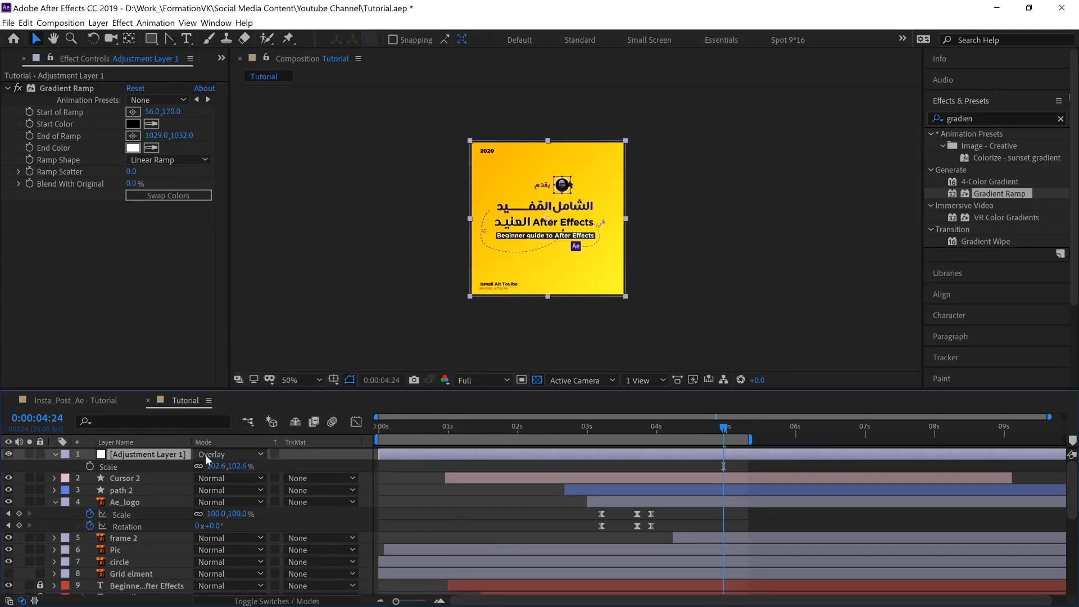
key("t")
left_click(201, 473)
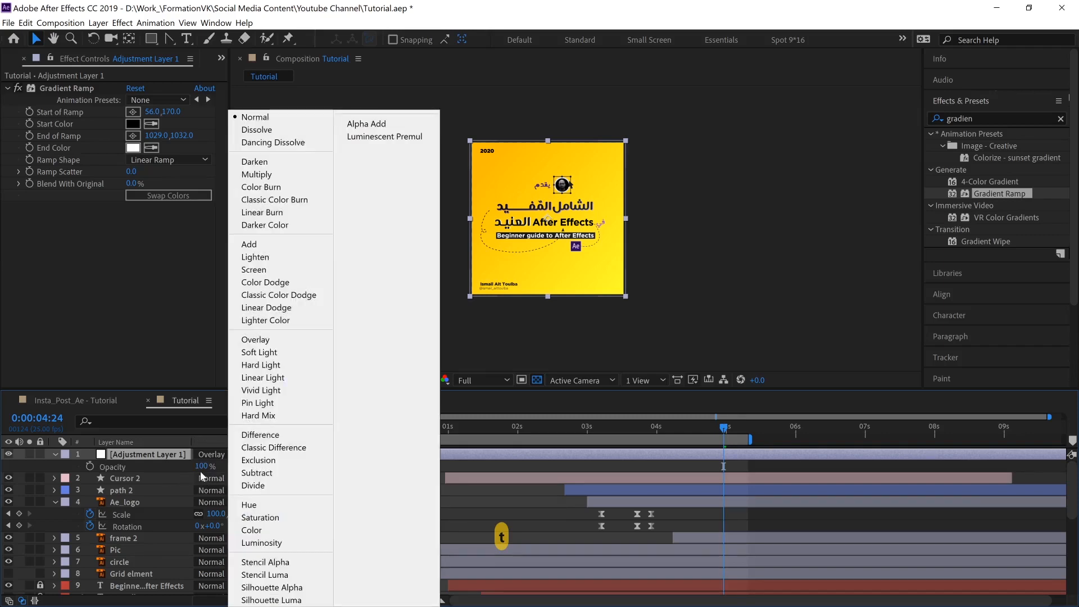
left_click(200, 471)
left_click(202, 467)
type("50")
key("Return")
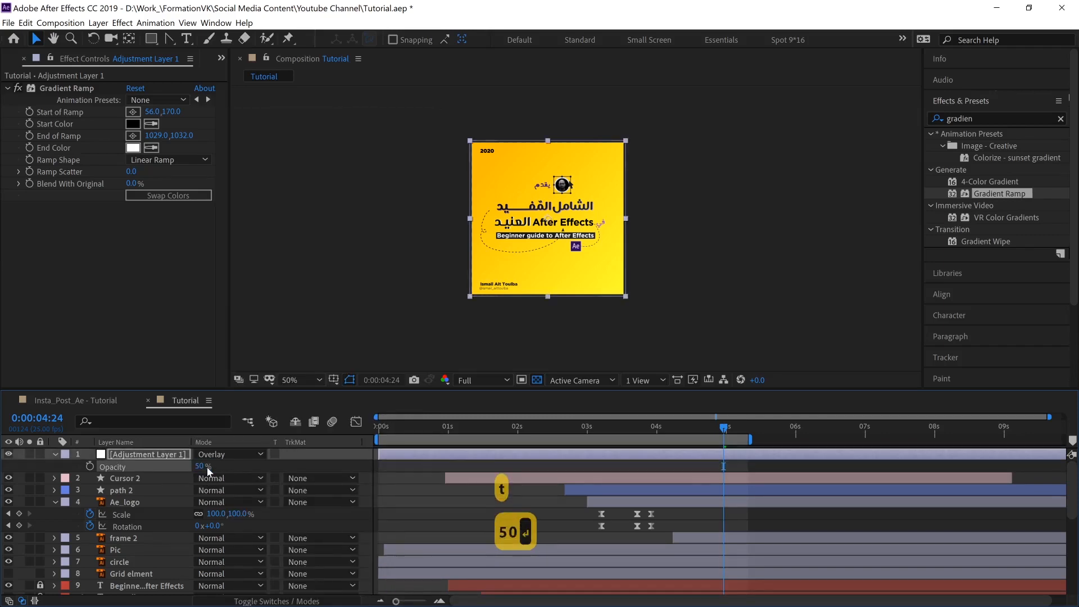
left_click(680, 280)
key("slash")
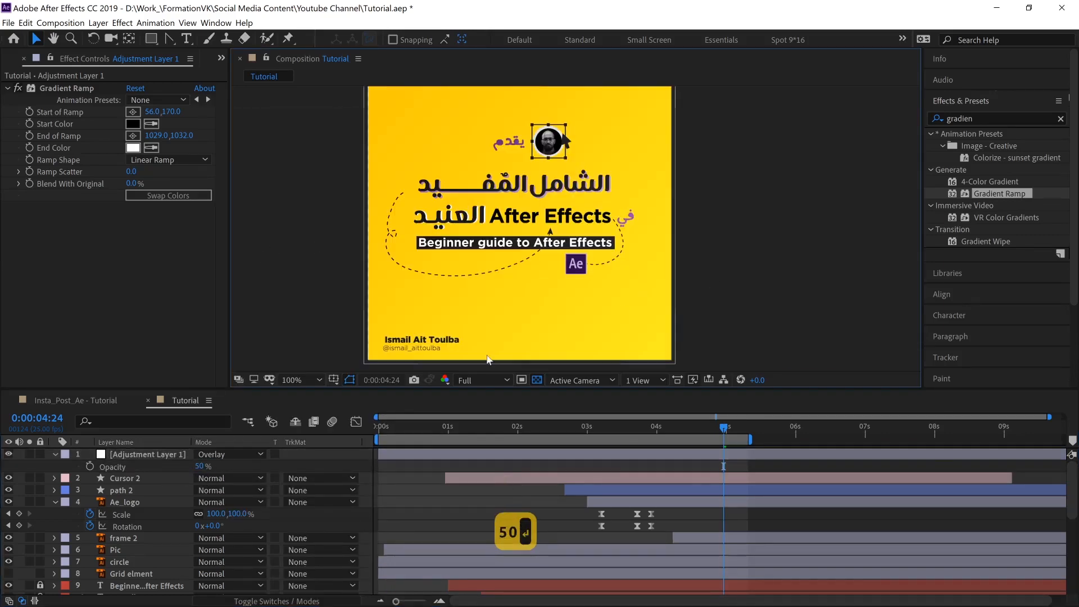
Step: Try blending modes from Multiply through Lighten on the adjustment layer
left_click(228, 456)
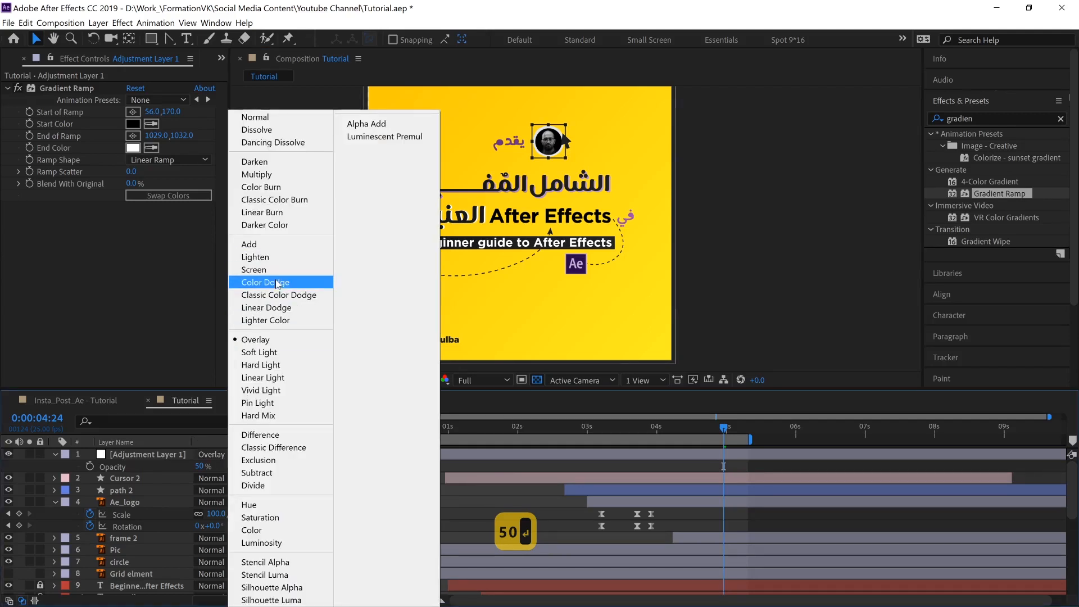
left_click(261, 174)
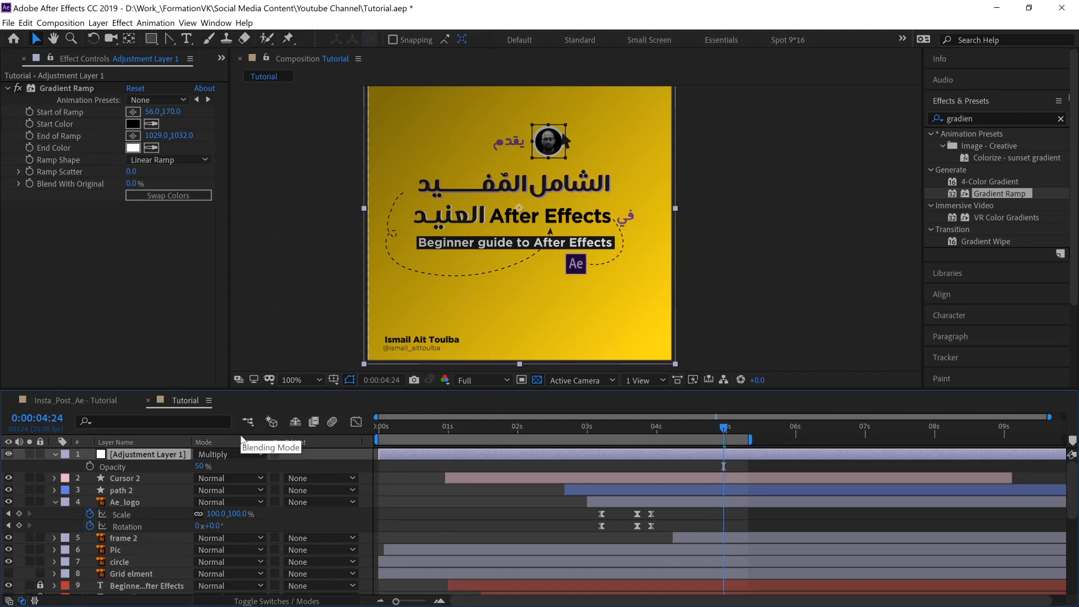
key("shift+equal")
key("shift+equal")
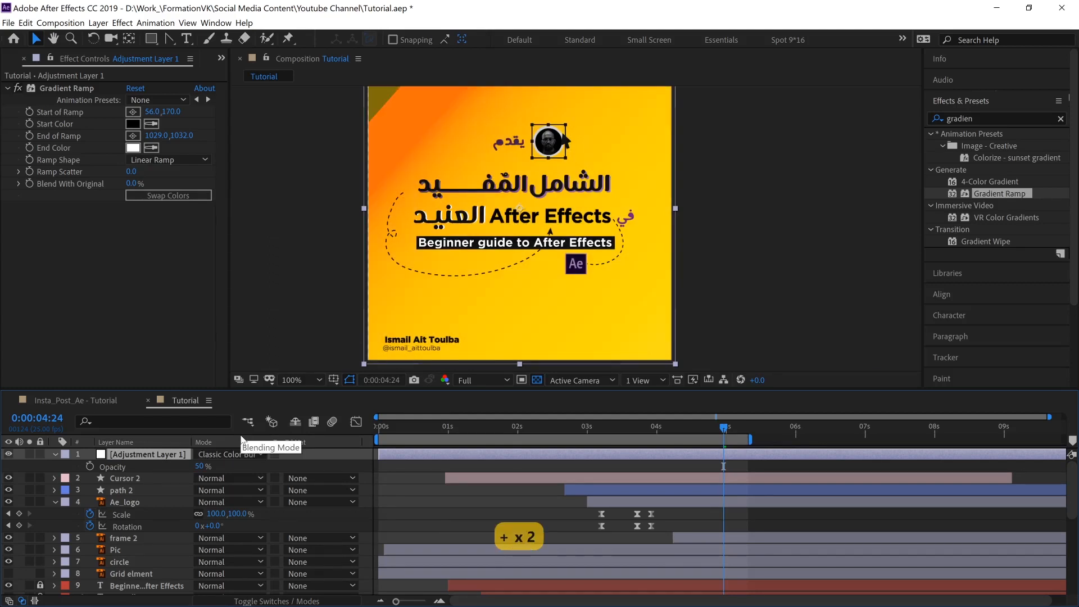
key("shift+equal")
key("shift+equal")
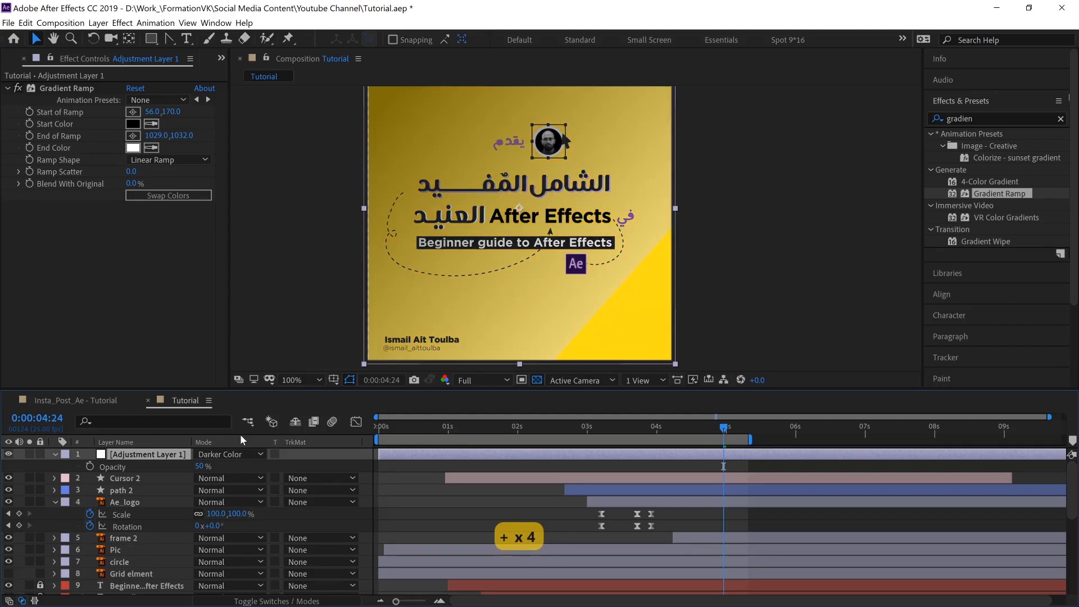
key("shift+equal")
key("shift+equal")
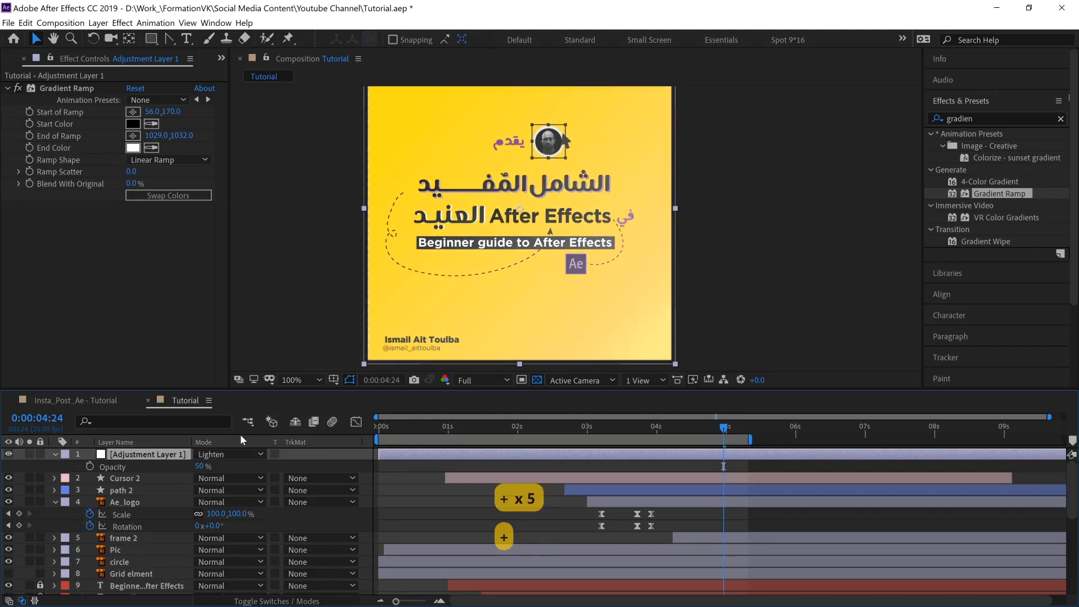
Step: Make the grid outlines layer above BG visible and enlarge the composition viewer to show the whole artboard
scroll(150, 508, "down", 5)
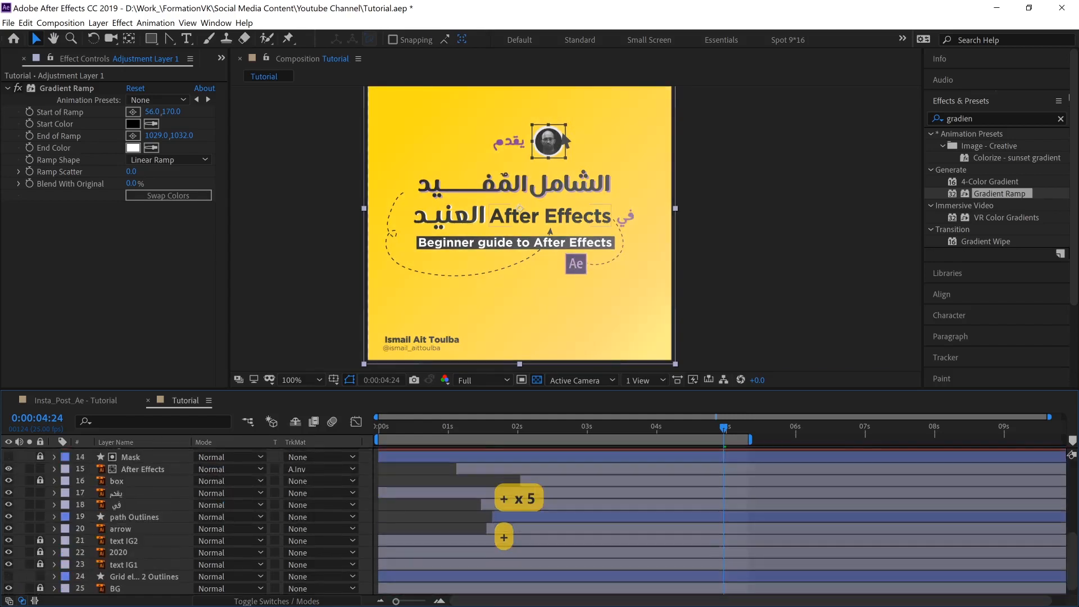
left_click(8, 576)
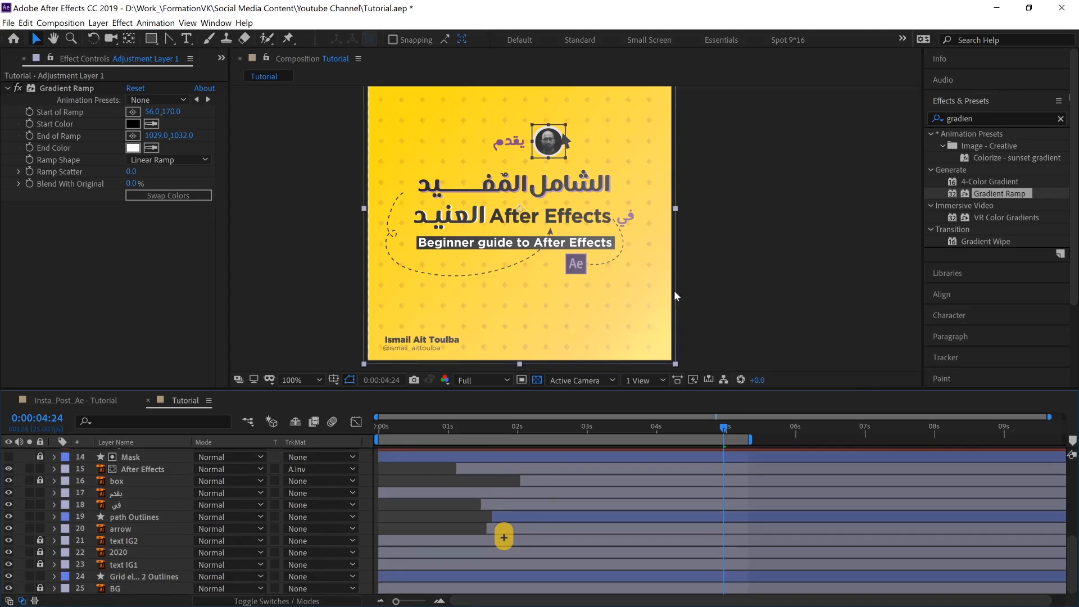
left_click_drag(778, 232, 785, 241)
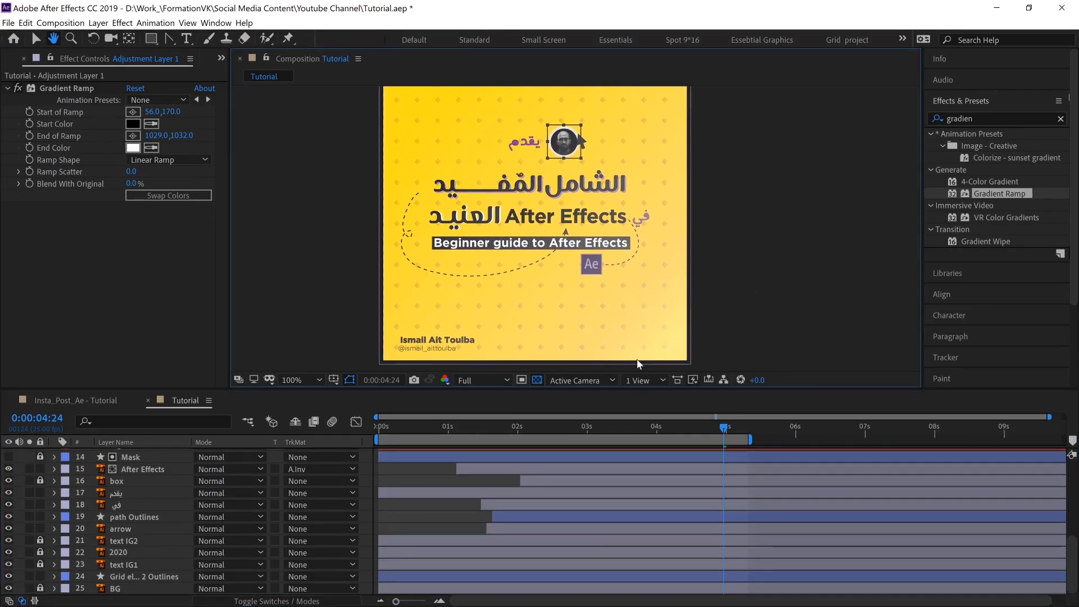
left_click_drag(632, 392, 637, 477)
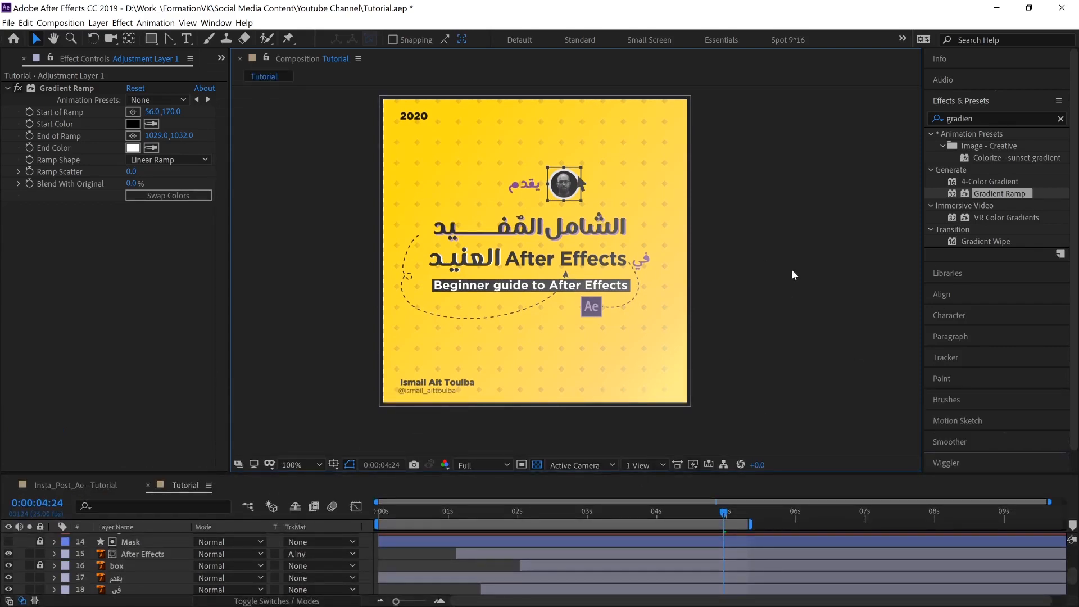
Step: Move the playhead to 0:00:05:05 and cycle the adjustment layer's blending mode forward to Overlay
left_click(738, 515)
scroll(164, 552, "up", 5)
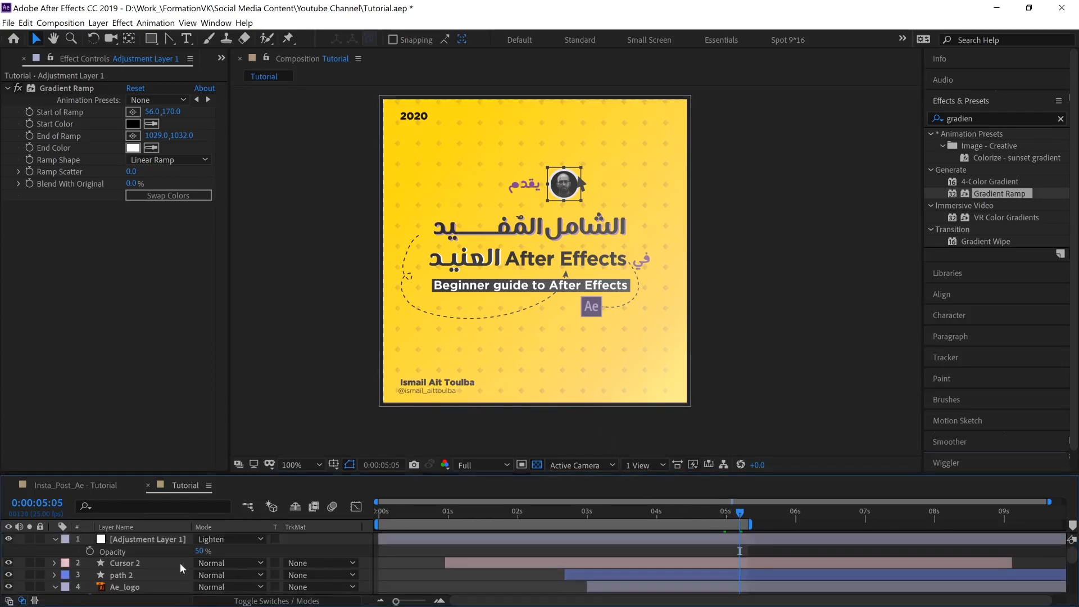
left_click(157, 541)
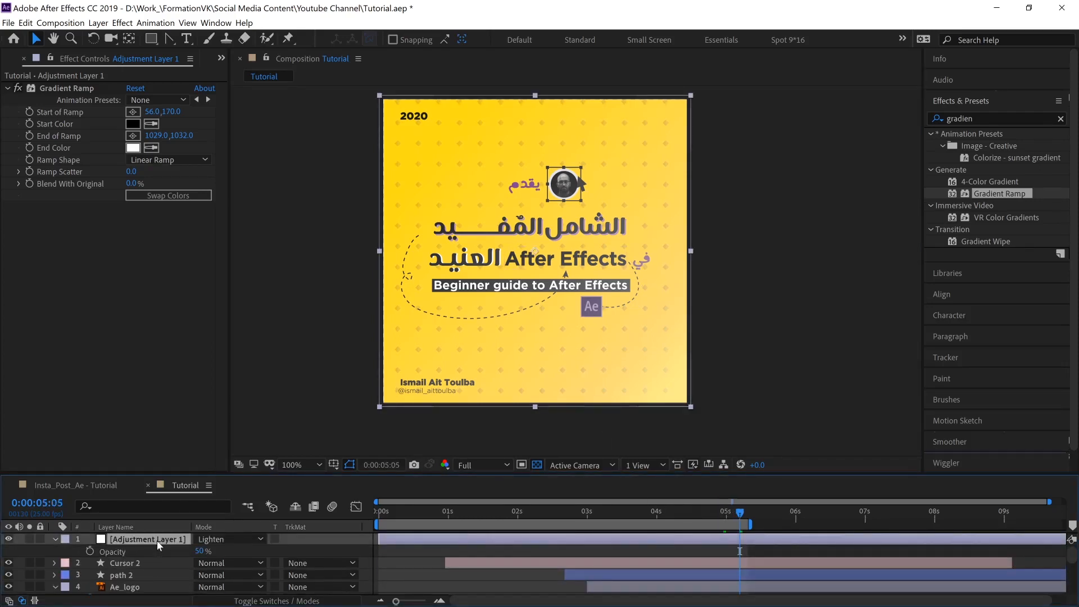
key("shift+equal")
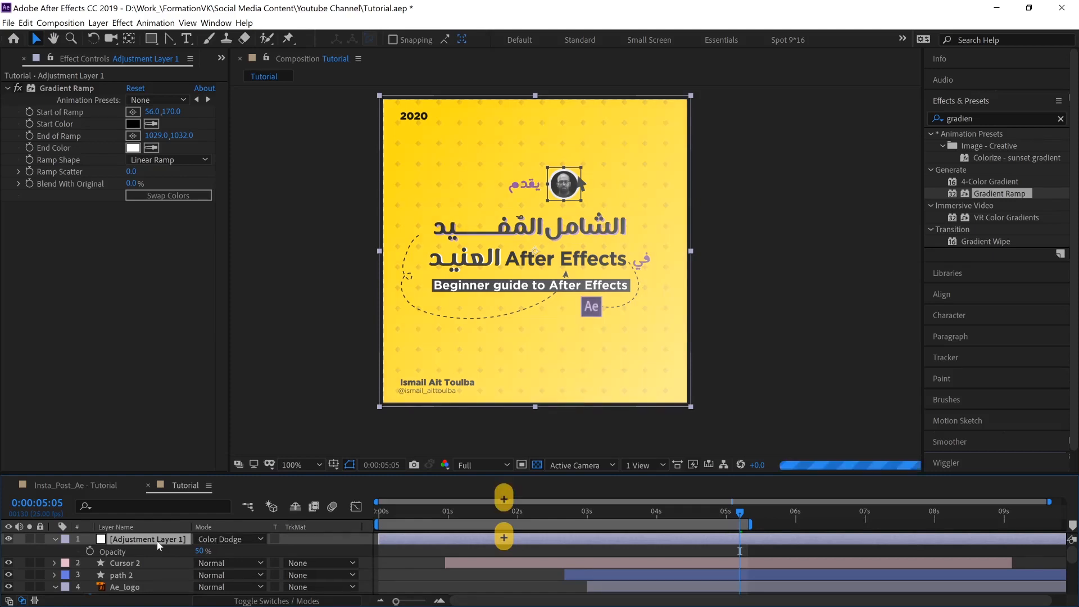
key("shift+equal")
key("shift+equal")
key("shift+equal")
key("shift+equal")
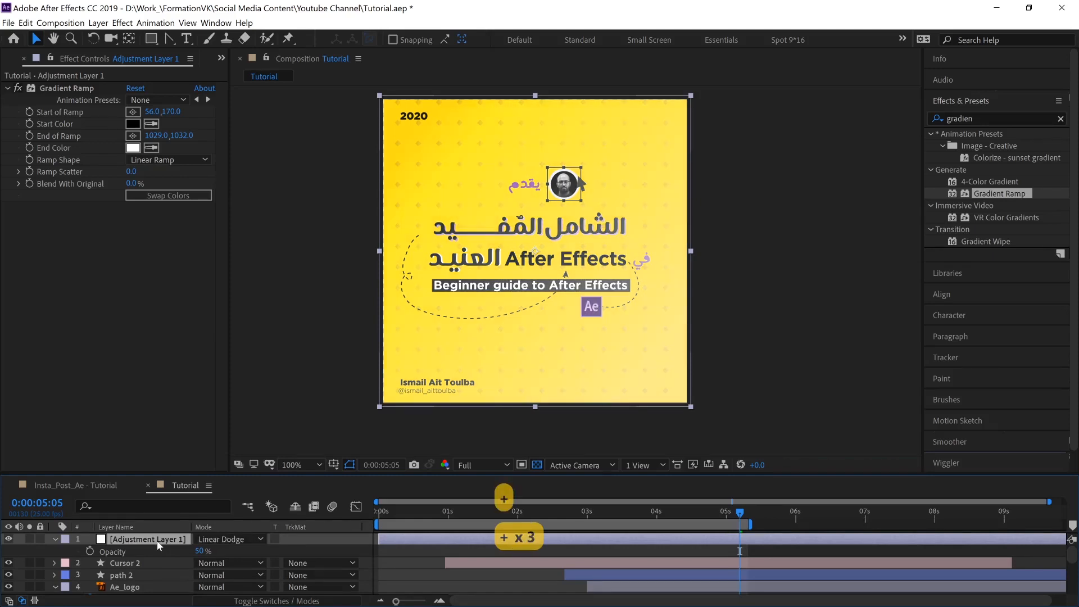
key("shift+equal")
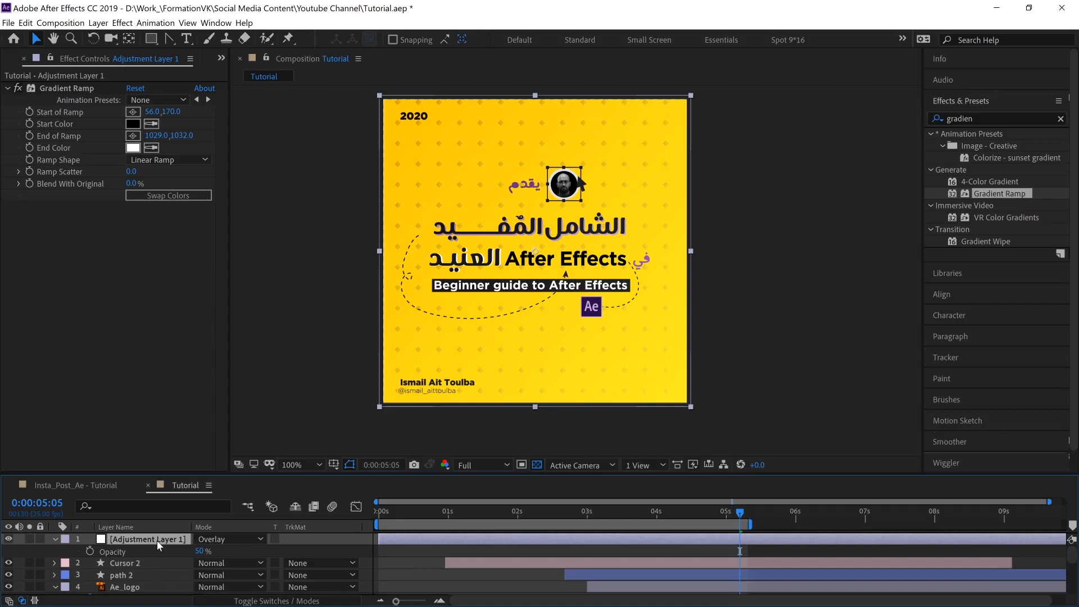
Step: Collapse and deselect the adjustment layer, and switch to the reference video player to scrub through the promo for comparison
left_click(57, 539)
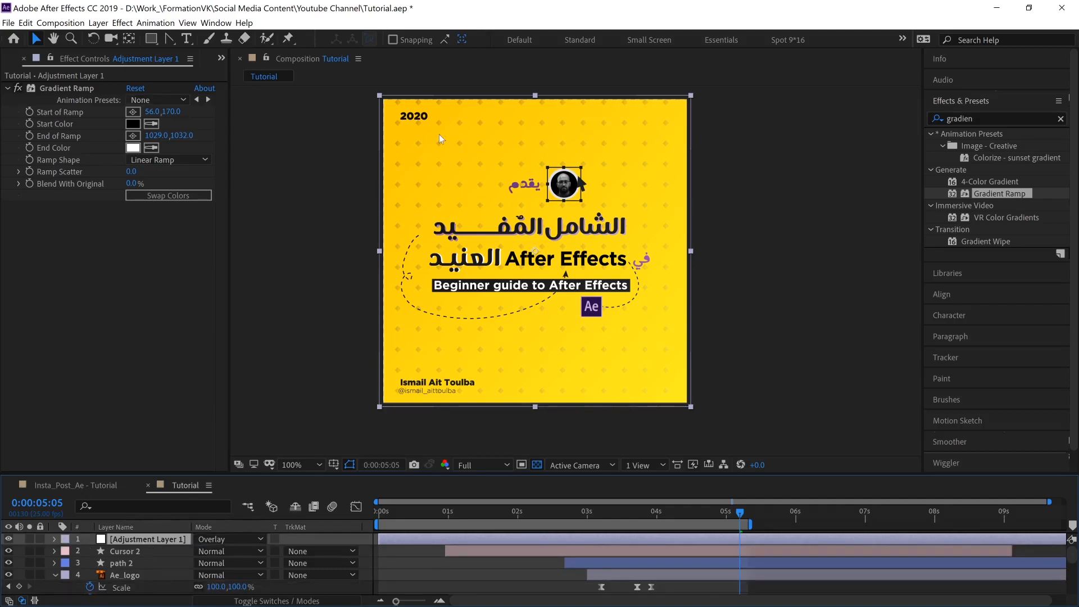
left_click(797, 335)
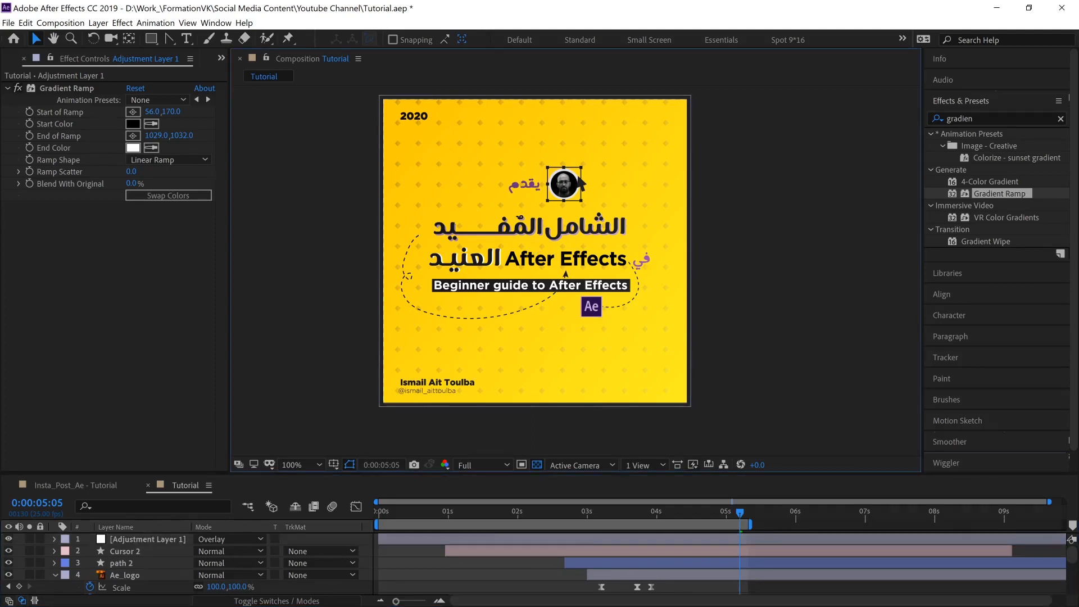
key("alt+Tab")
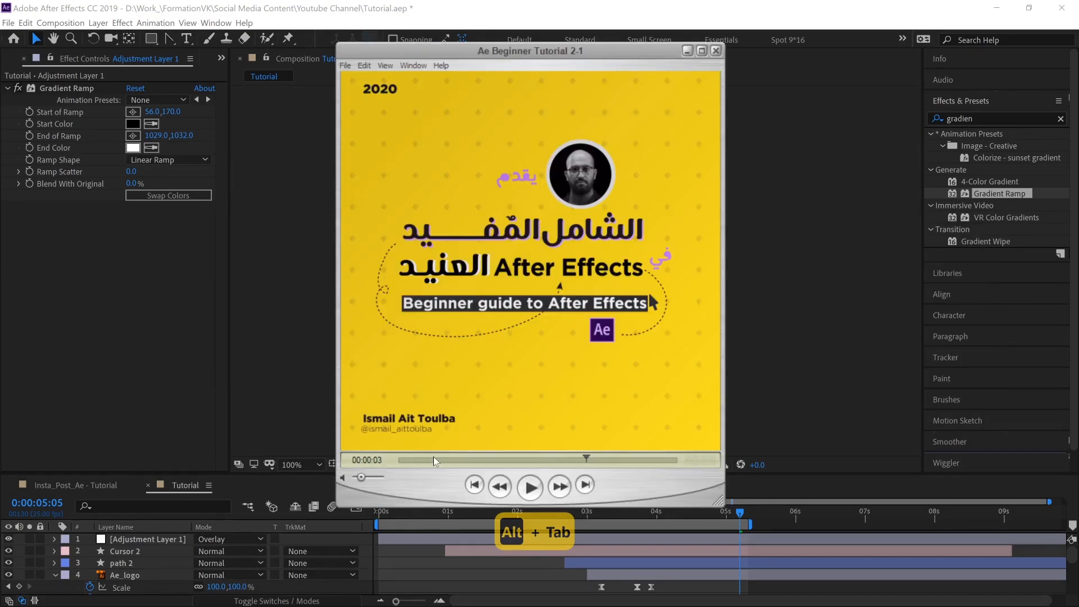
left_click(396, 456)
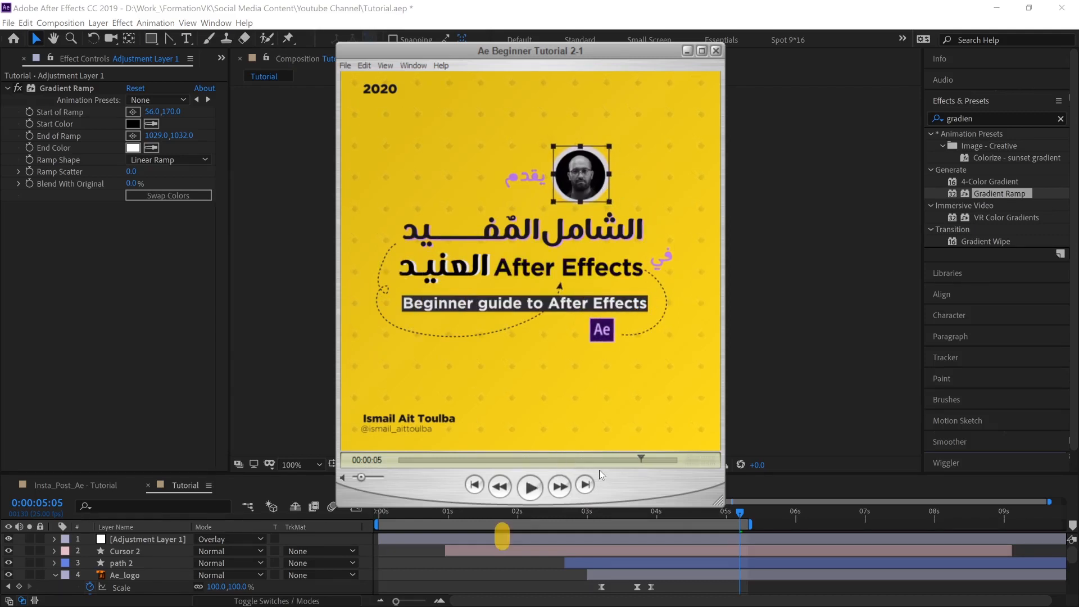
mouse_move(629, 457)
left_mouse_down()
mouse_move(601, 453)
mouse_move(651, 453)
mouse_move(471, 433)
mouse_move(539, 438)
mouse_move(507, 441)
left_mouse_up()
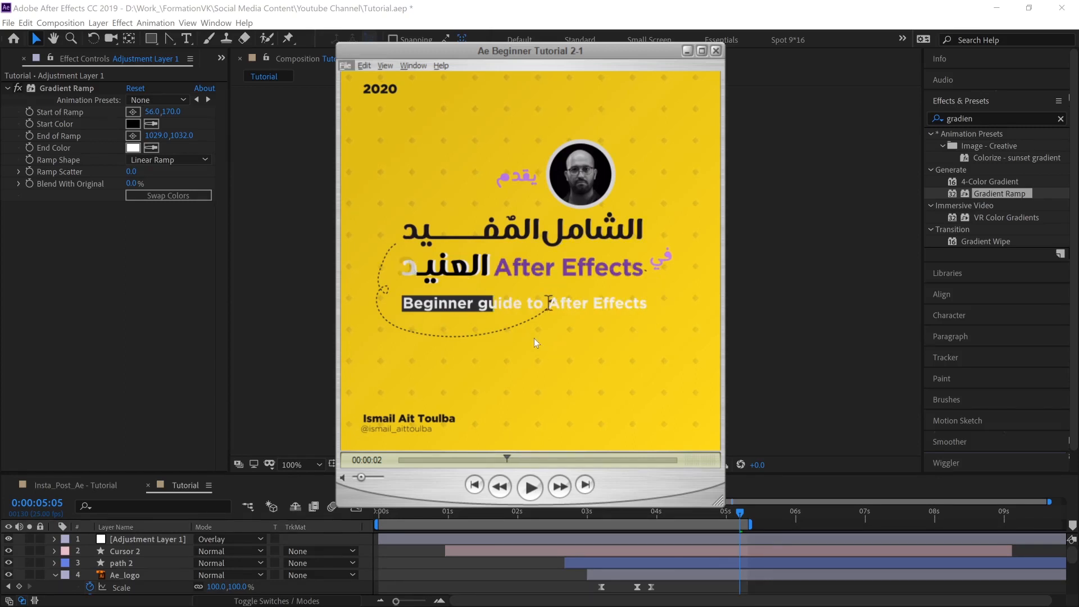
key("alt+Tab")
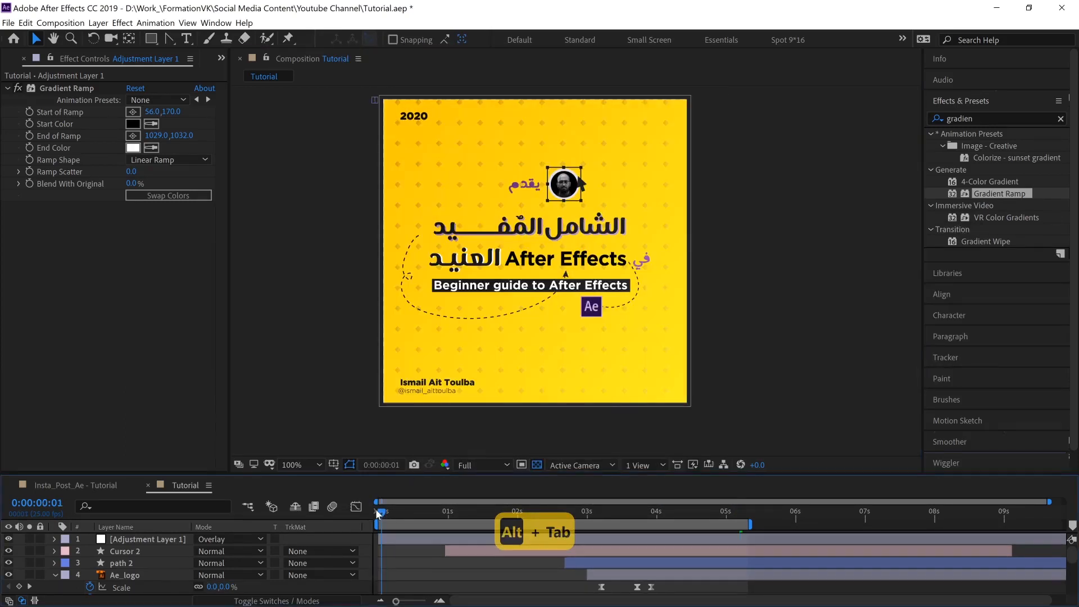
Step: At the start of the composition, set the Copies of Repeater 1 on the grid outlines layer to 19
key("0")
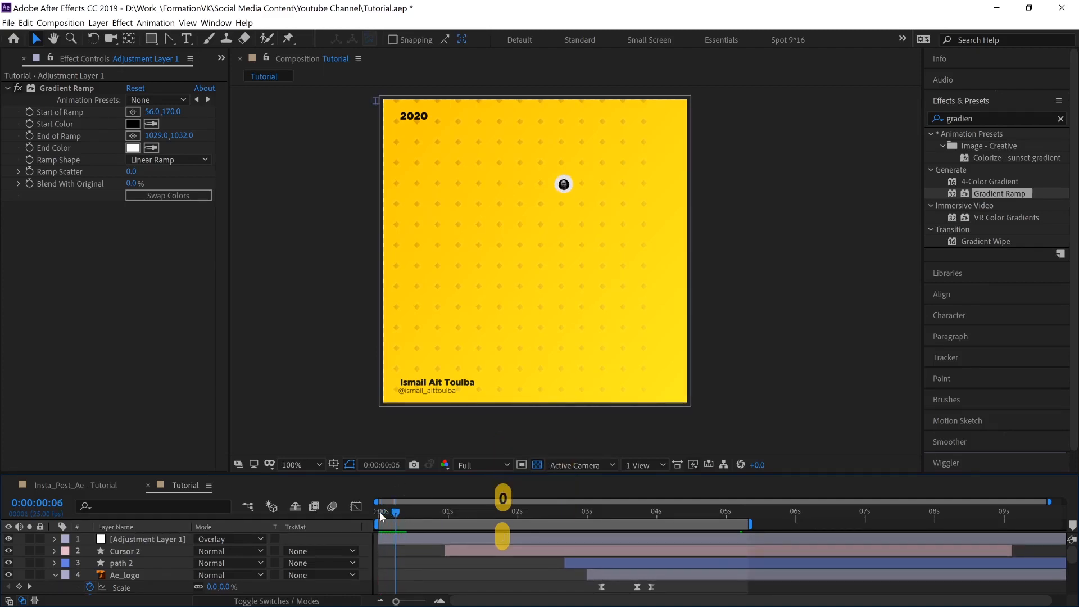
left_click(379, 511)
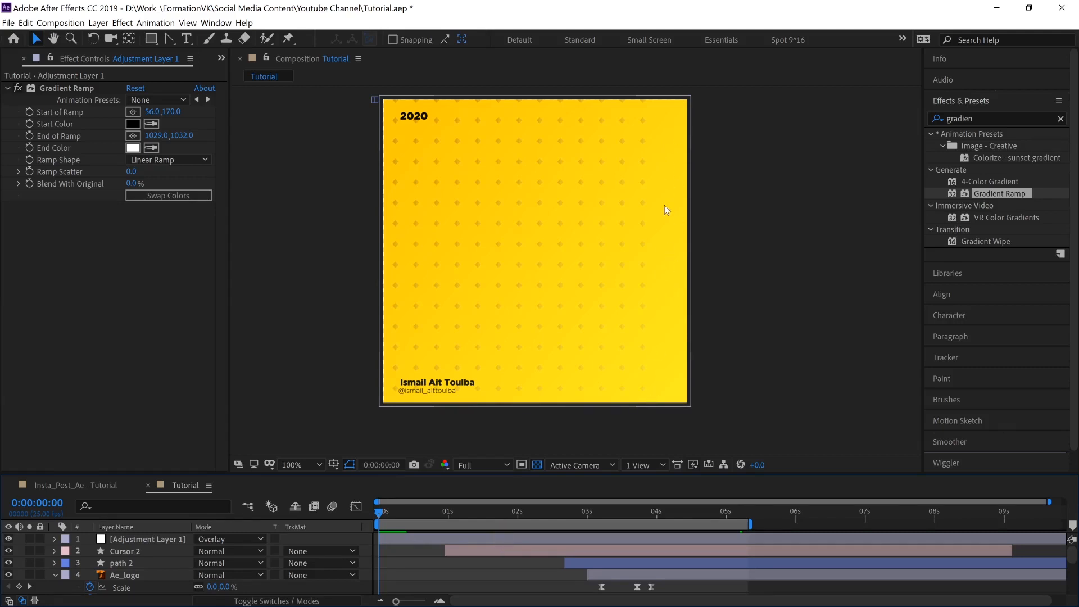
scroll(164, 561, "down", 7)
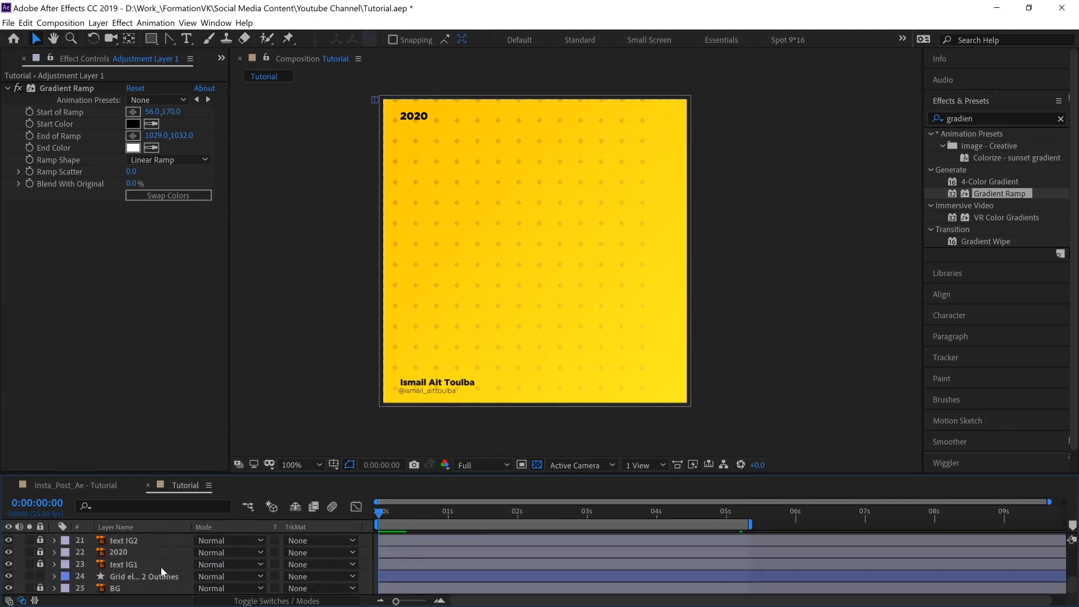
left_click(55, 578)
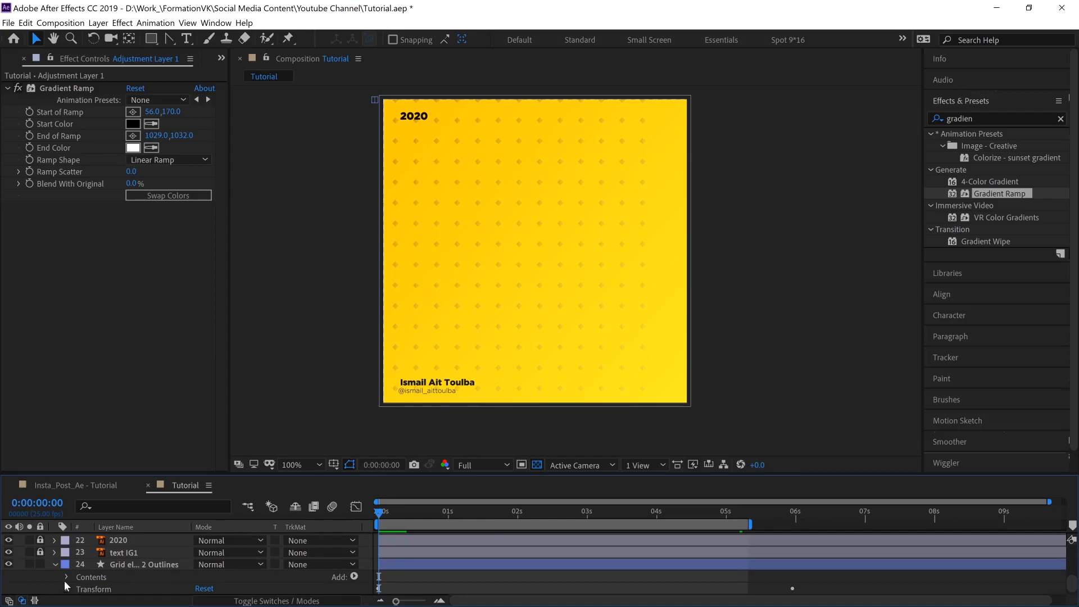
left_click(67, 577)
left_click(96, 552)
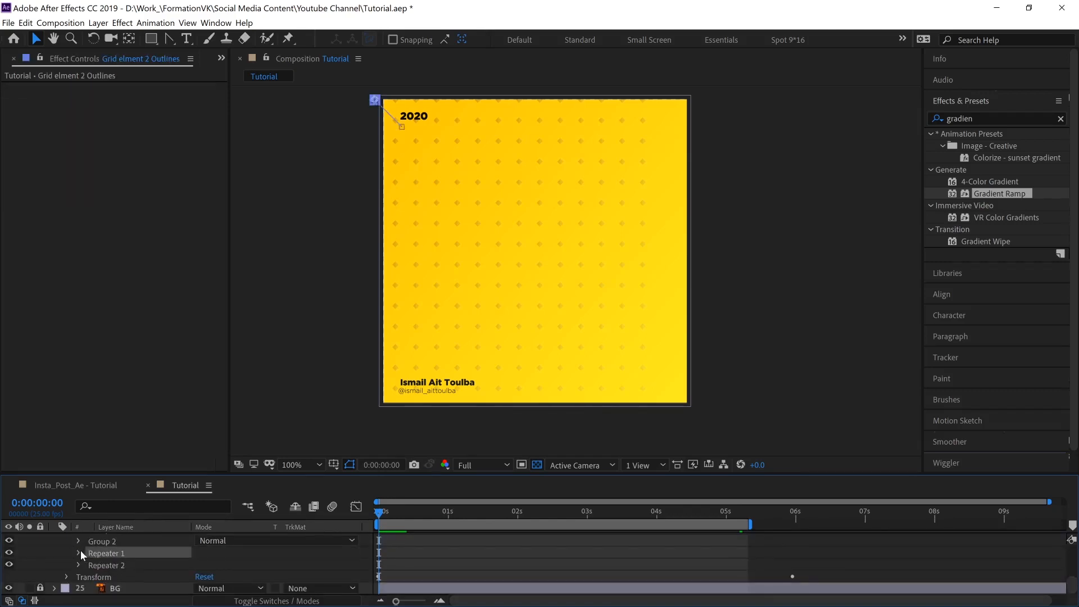
left_click(78, 553)
left_click(205, 553)
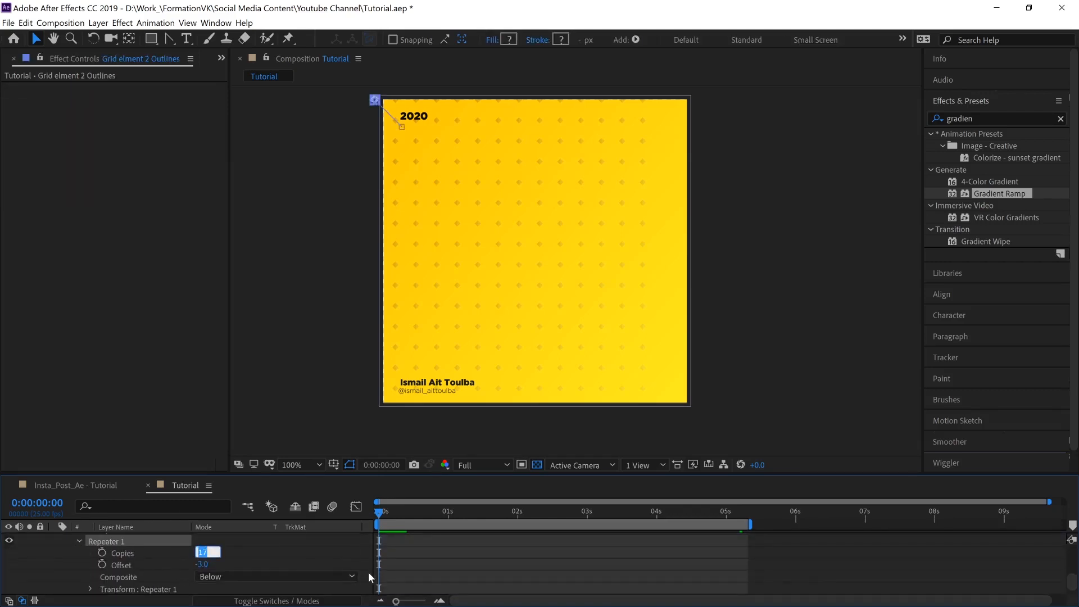
type("19")
key("Return")
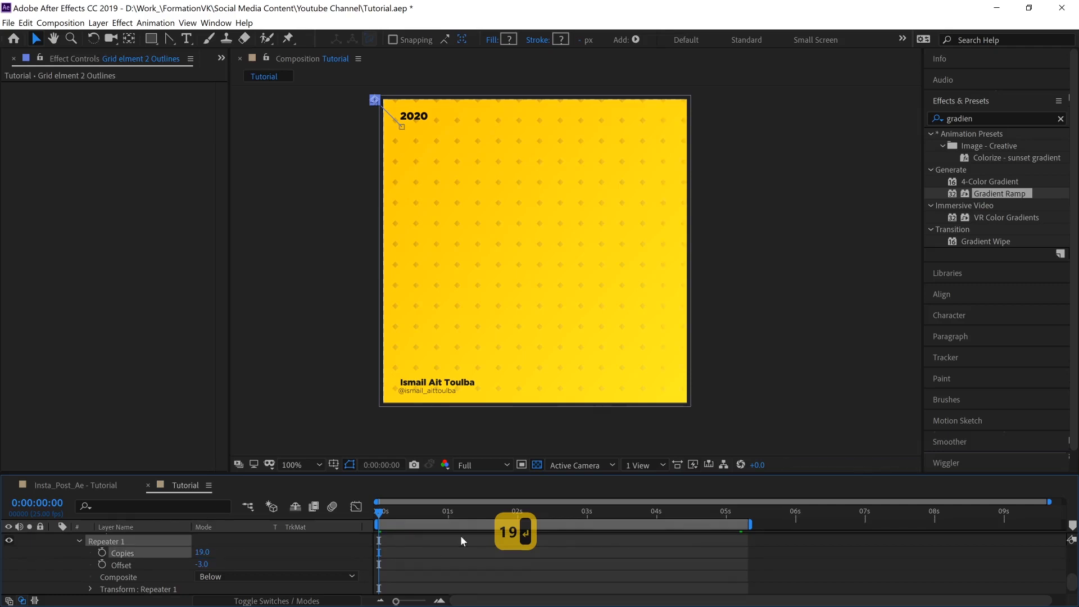
Step: Collapse the Ae_logo layer's properties and preview the animation from the start
scroll(114, 572, "up", 10)
scroll(133, 586, "up", 3)
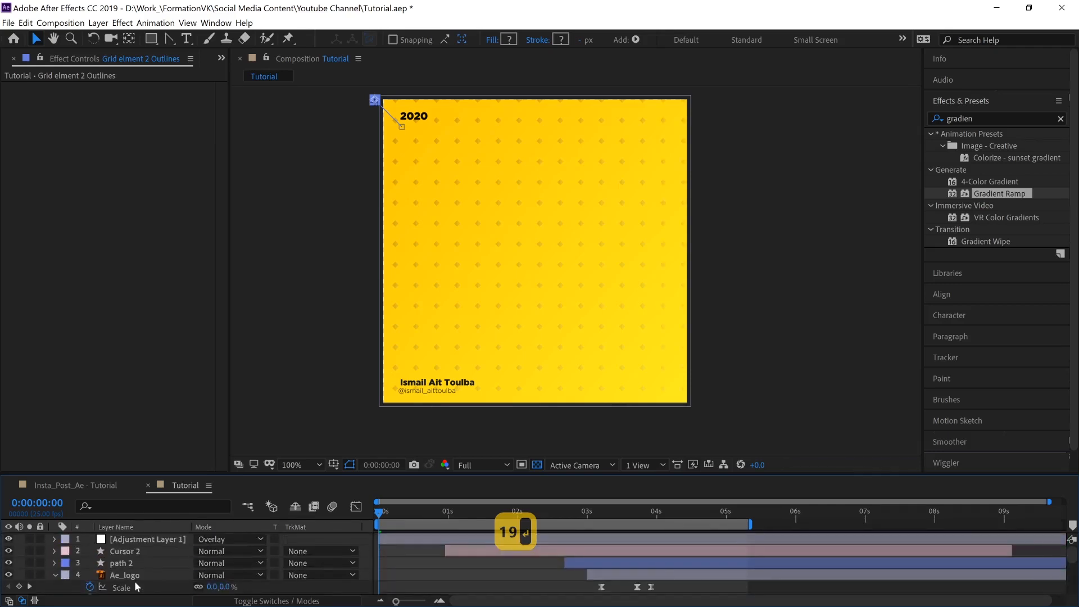
left_click(56, 574)
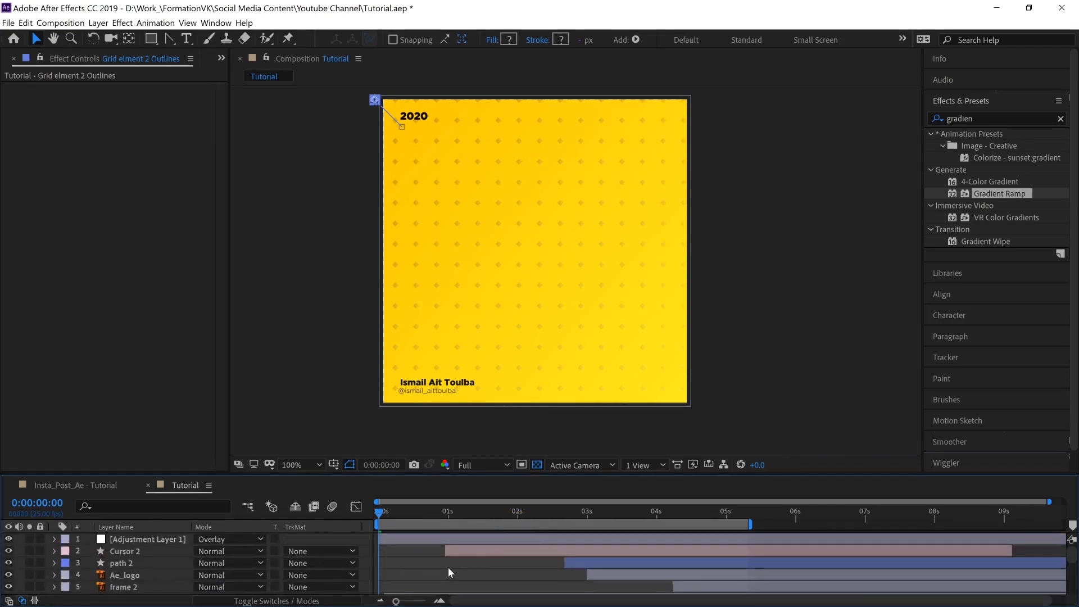
left_click(447, 568)
key("space")
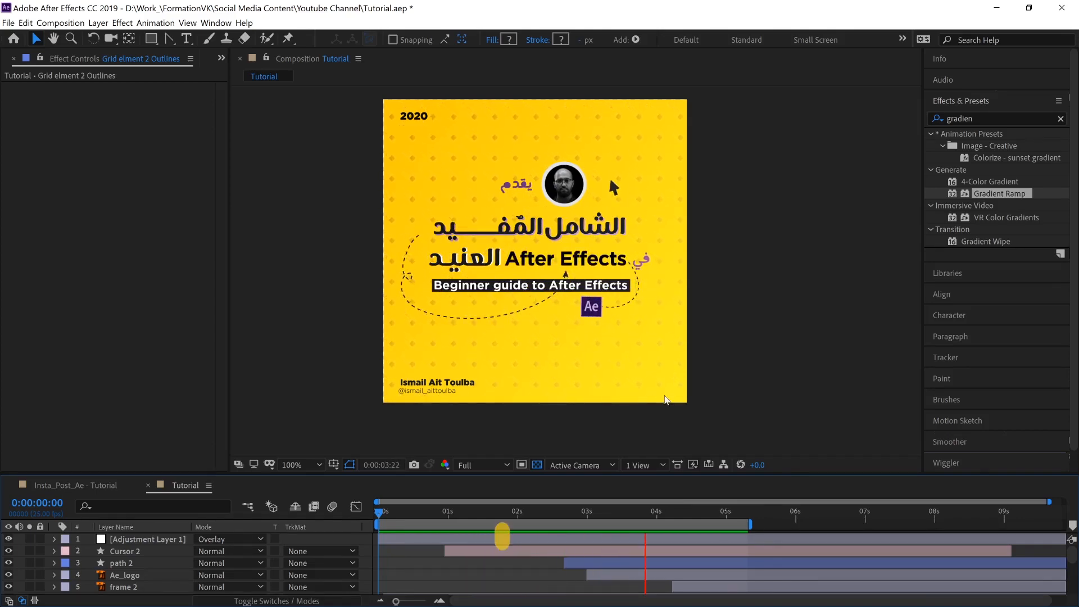
left_click(749, 368)
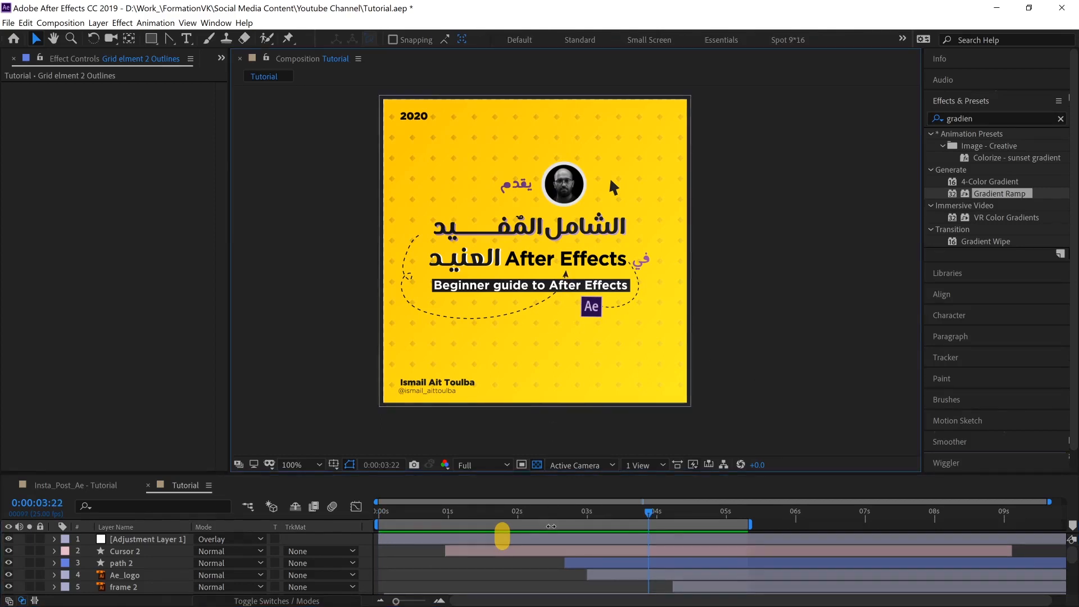
Step: Move the playhead to 0:00:01:21 and collapse the grid outlines layer's properties
scroll(565, 552, "down", 4)
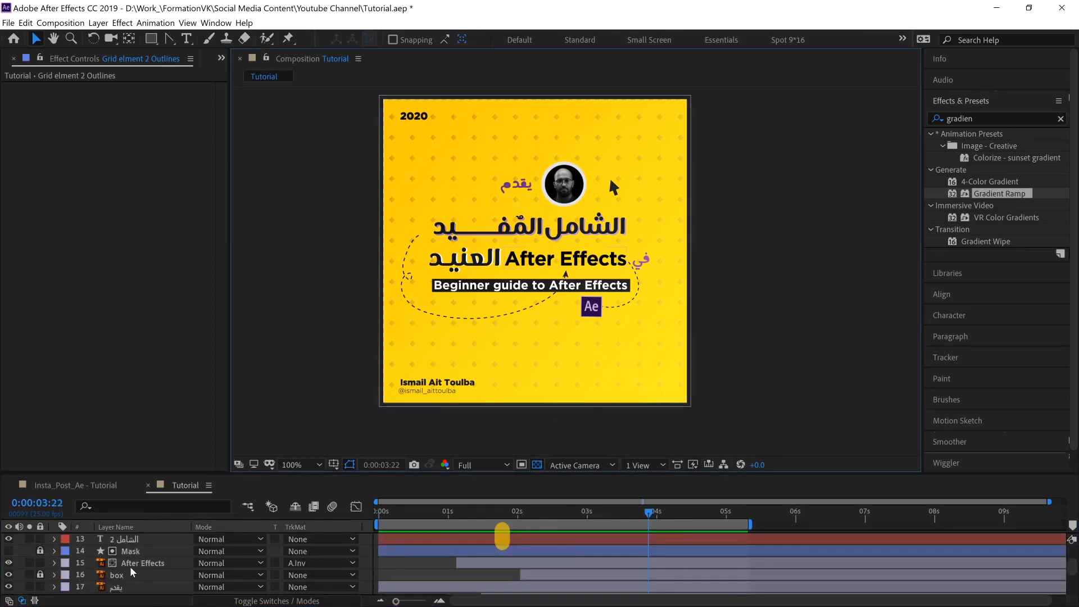
scroll(139, 569, "down", 3)
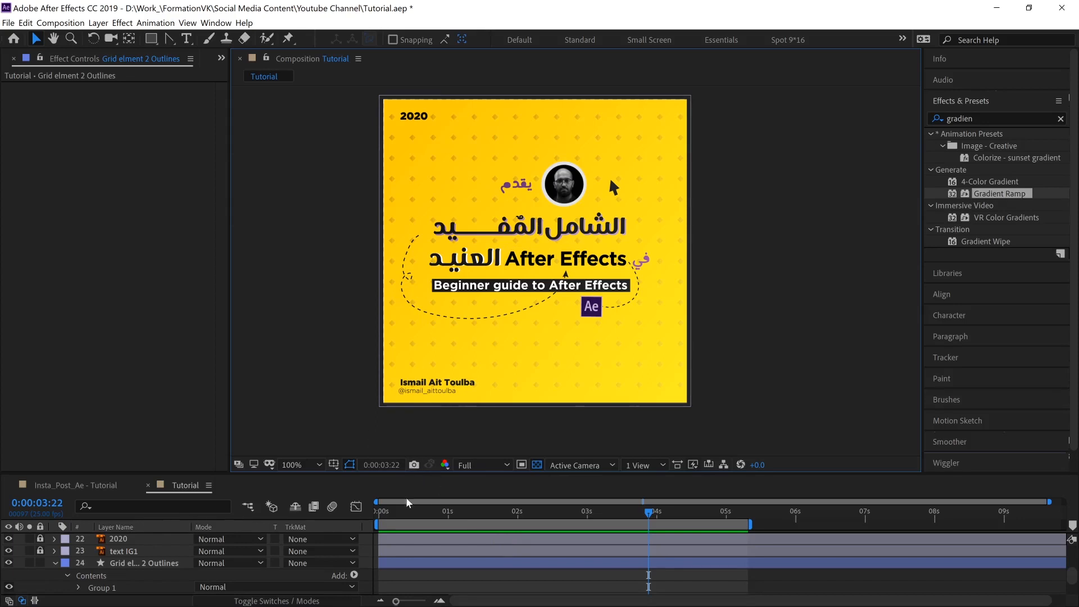
left_click(392, 513)
left_click_drag(405, 512, 506, 518)
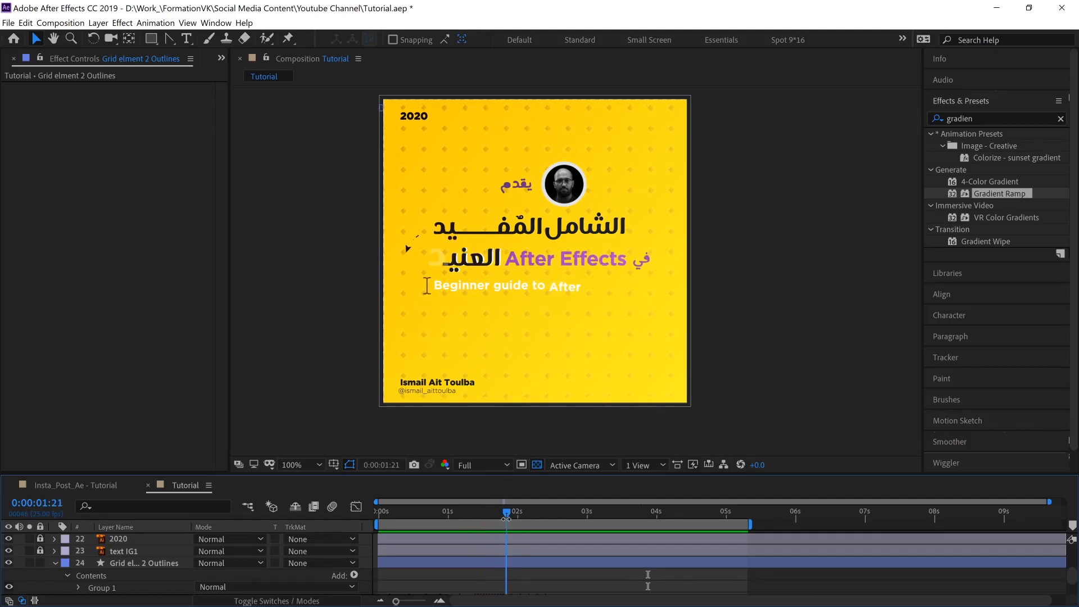
left_click(61, 563)
left_click(55, 563)
left_click(54, 564)
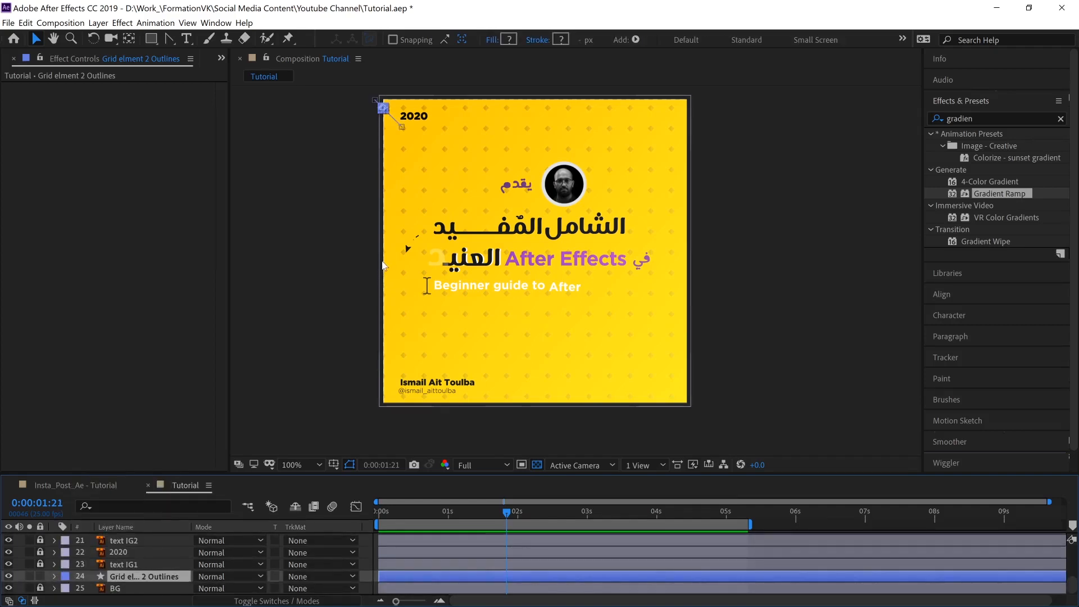
Step: Lock the adjustment layer and select the dashed path beneath it in the composition
left_click(408, 251)
scroll(125, 536, "up", 8)
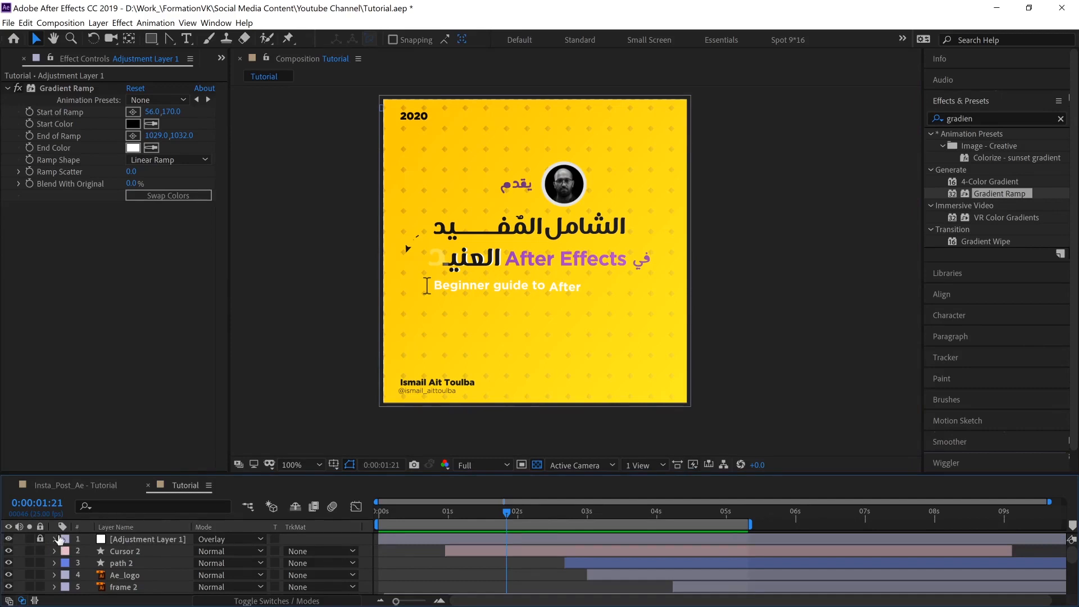
left_click(408, 250)
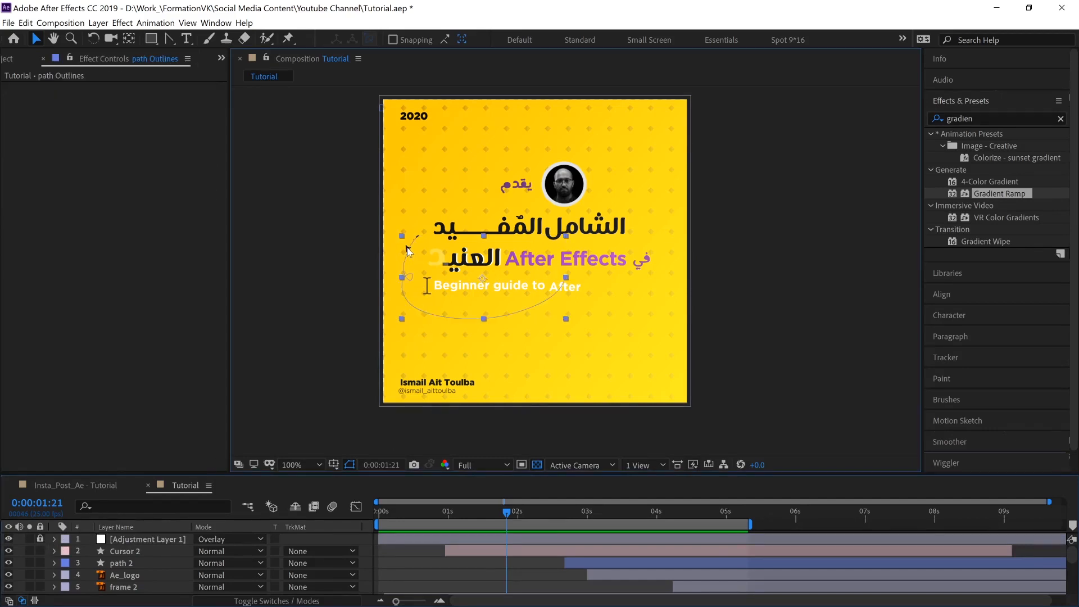
Step: Reveal the animated properties of the arrow layer and the path Outlines layer in the timeline
scroll(160, 575, "down", 5)
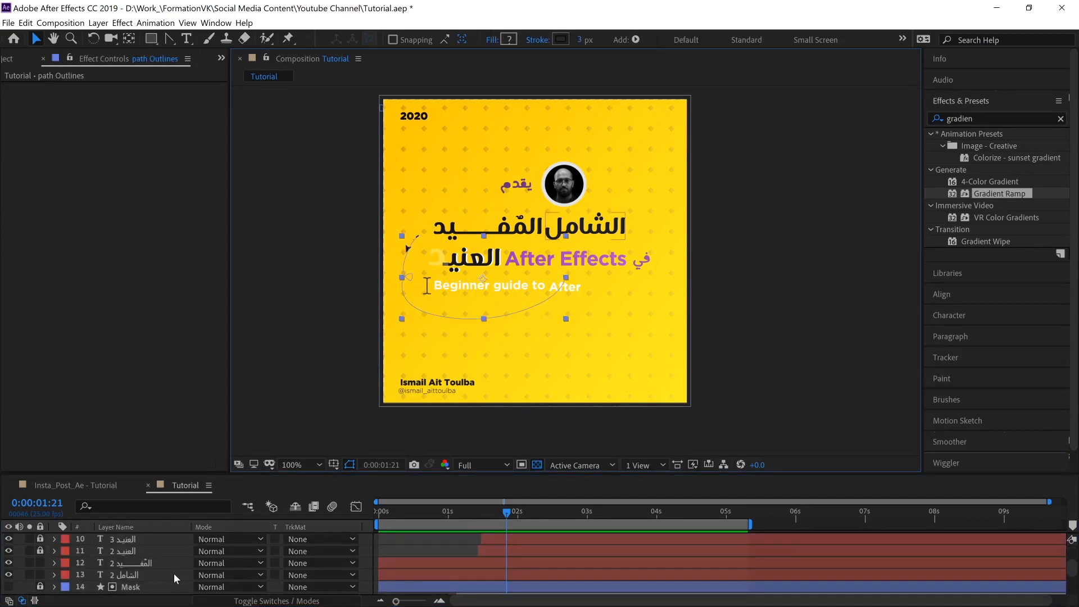
scroll(176, 572, "up", 5)
scroll(177, 572, "down", 5)
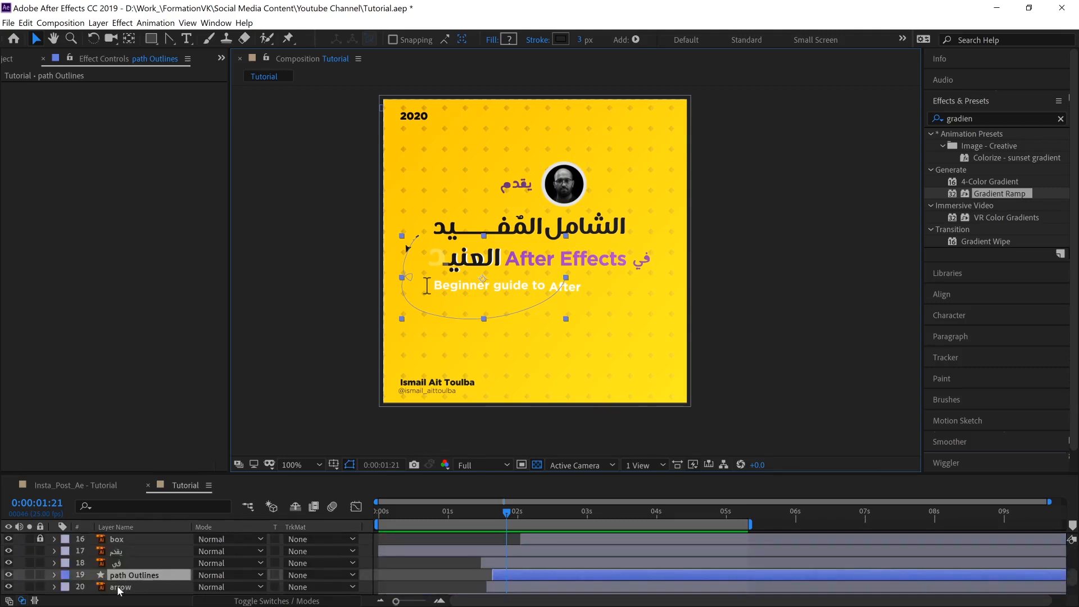
left_click(135, 585)
scroll(303, 555, "down", 2)
key("u")
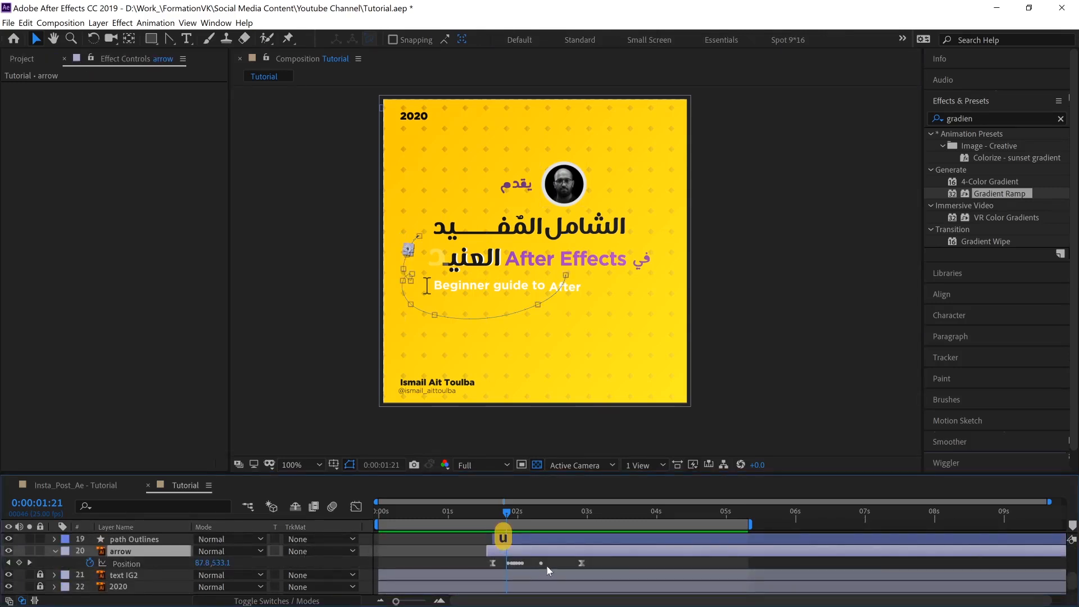
left_click(547, 540)
key("u")
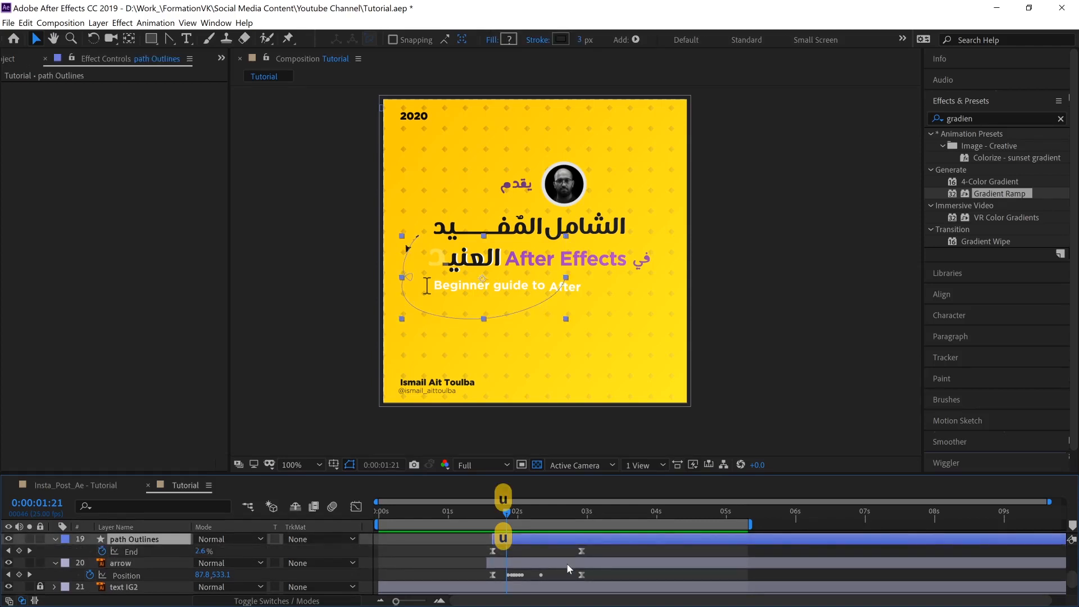
Step: Try shifting all of the arrow's Position keyframes one frame later, and undo the shift
left_click(727, 377)
scroll(438, 346, "up", 1)
key("space")
left_click_drag(437, 346, 522, 331)
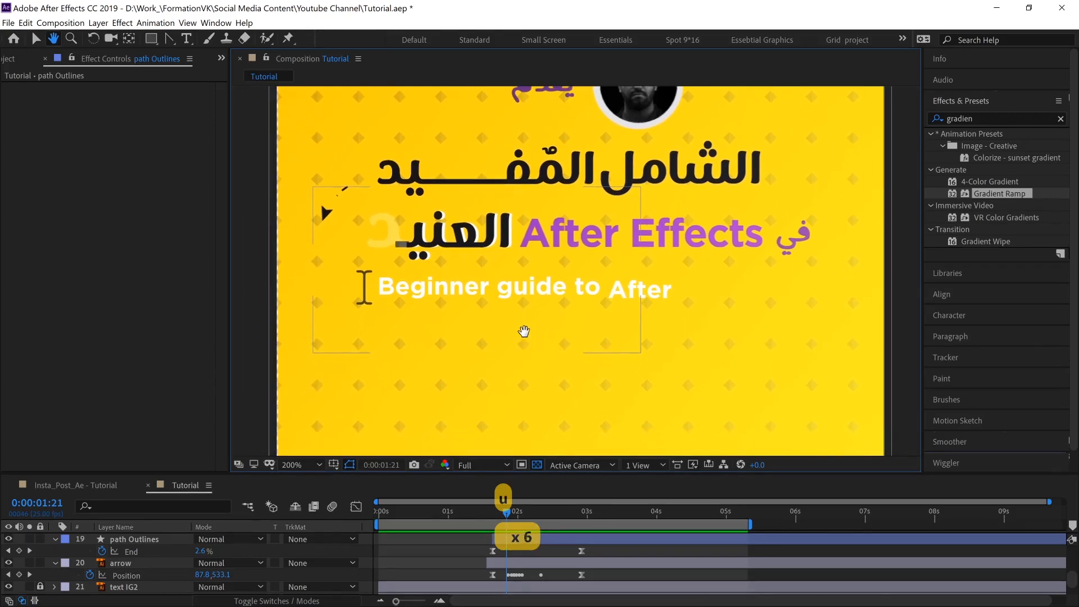
left_click_drag(481, 570, 576, 574)
scroll(518, 589, "up", 5)
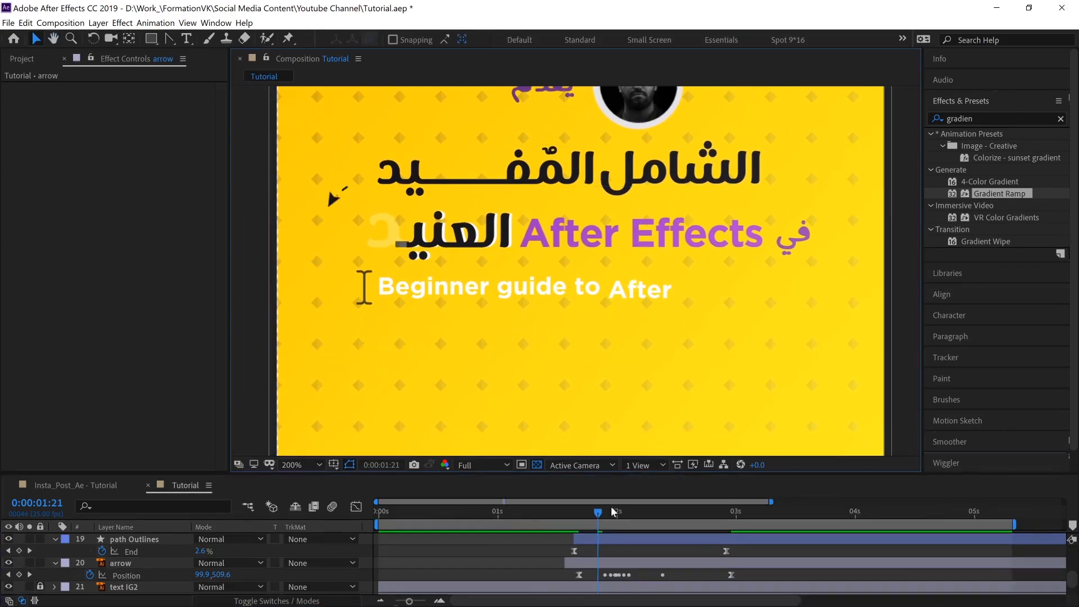
key("ctrl+z")
Step: In the arrow's Position speed graph, adjust the easing of the last and first keyframes, checking the arrow against the dashed path at 0:00:01:24
left_click(355, 506)
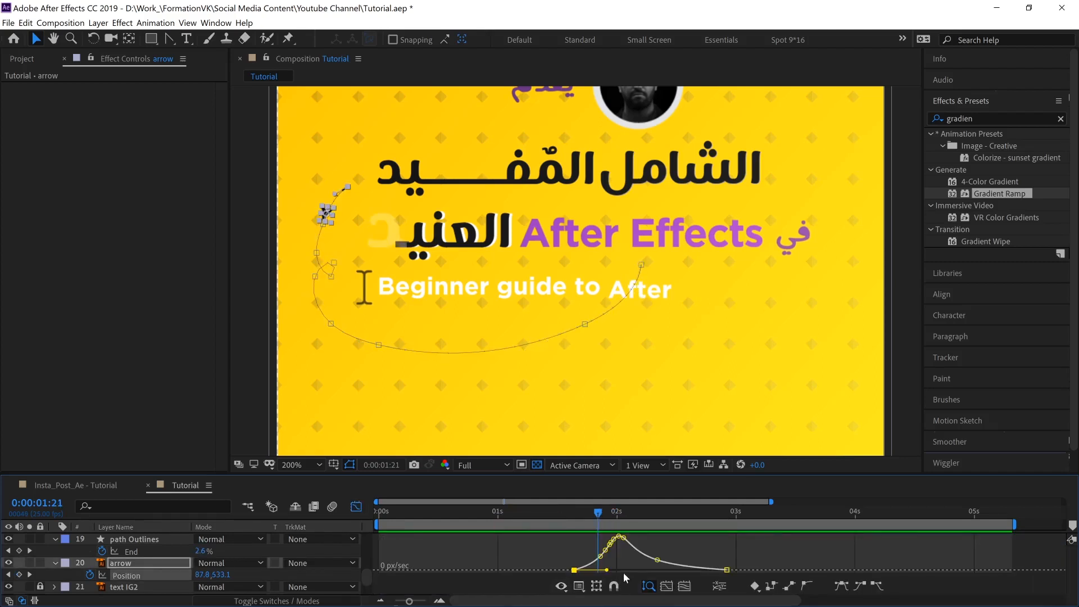
left_click_drag(598, 512, 621, 515)
left_click(905, 308)
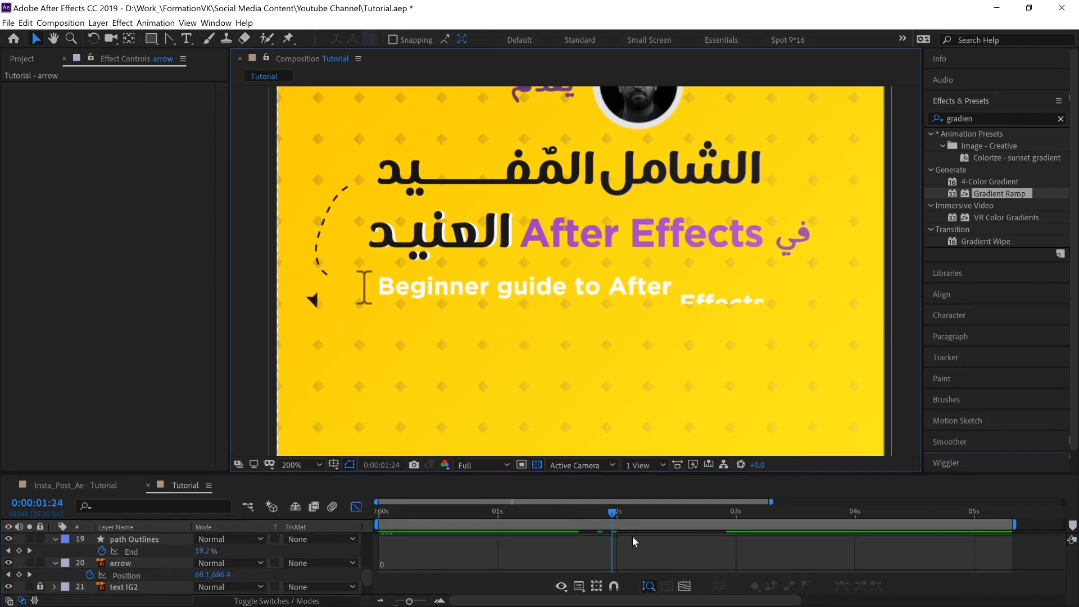
left_click(125, 574)
left_click_drag(770, 577, 714, 562)
left_click_drag(661, 570, 667, 575)
left_click(904, 314)
left_click(126, 575)
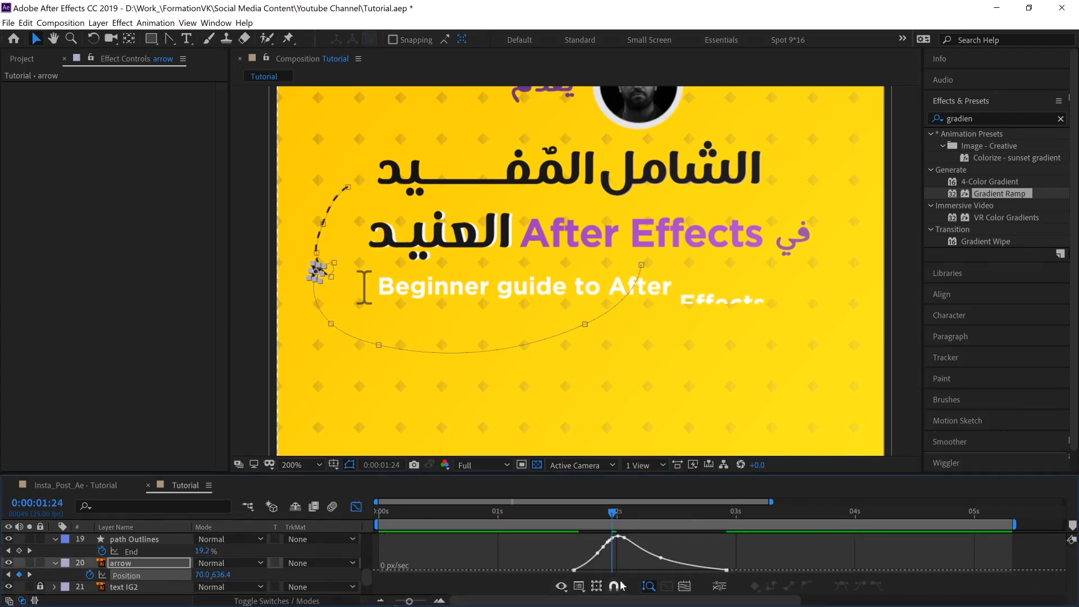
left_click_drag(556, 560, 609, 568)
left_click(902, 383)
Step: Check the arrow at 0:00:02:16, refine the incoming easing of its last Position keyframe, and enlarge the timeline panel
left_click_drag(613, 512, 694, 513)
left_click(127, 575)
left_click_drag(739, 559, 711, 583)
mouse_move(667, 569)
left_mouse_down()
mouse_move(680, 570)
mouse_move(658, 570)
left_mouse_up()
left_click(902, 286)
left_click(127, 575)
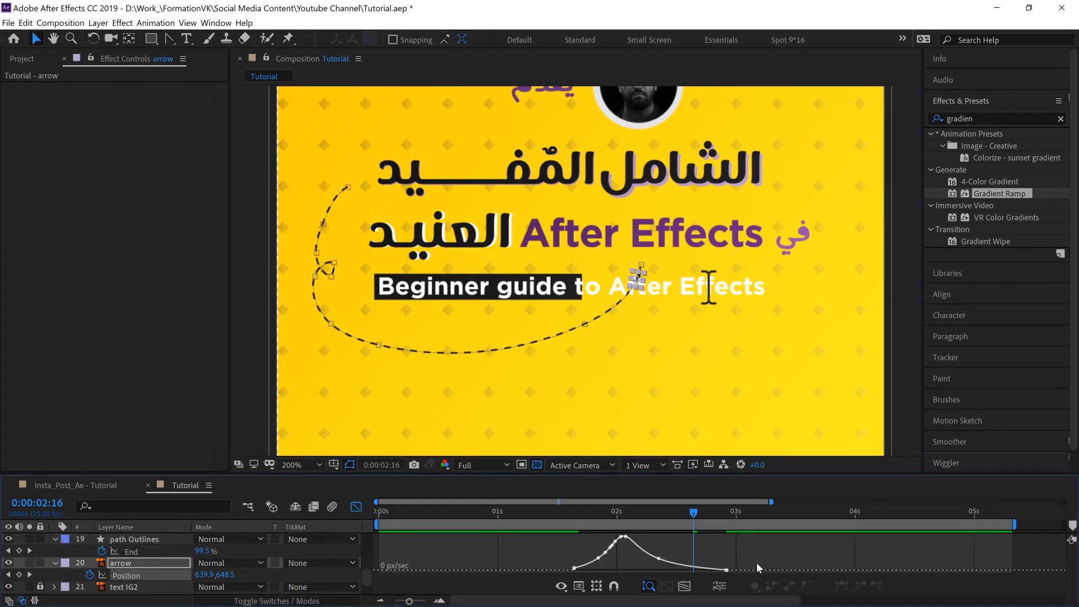
left_click_drag(757, 567, 713, 579)
left_click_drag(262, 473, 262, 421)
left_click_drag(664, 565, 679, 566)
Step: Compare the arrow with the path tip at 0:00:02:01 and adjust the outgoing easing of the first Position keyframe
left_click_drag(694, 459, 623, 462)
left_click(904, 298)
left_click(127, 528)
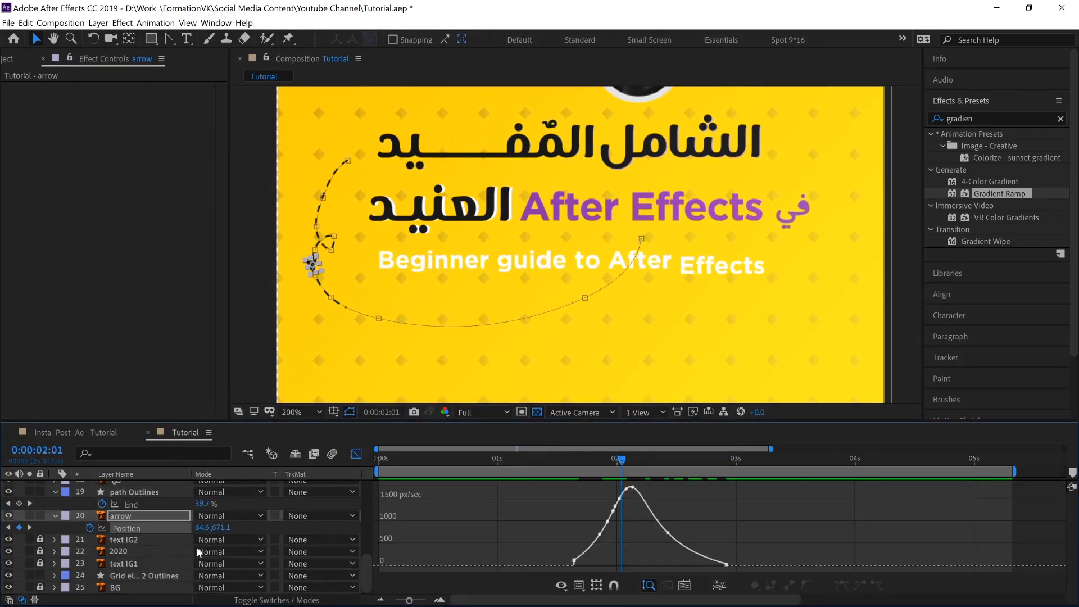
left_click_drag(561, 551, 600, 568)
Step: Readjust the easing of the arrow's last Position keyframe, check it at 0:00:02:11, and return the timeline to the keyframe view
left_click_drag(624, 461, 637, 462)
left_click(726, 565)
left_click_drag(726, 564, 665, 567)
left_click_drag(638, 461, 670, 459)
left_click(886, 329)
left_click(356, 454)
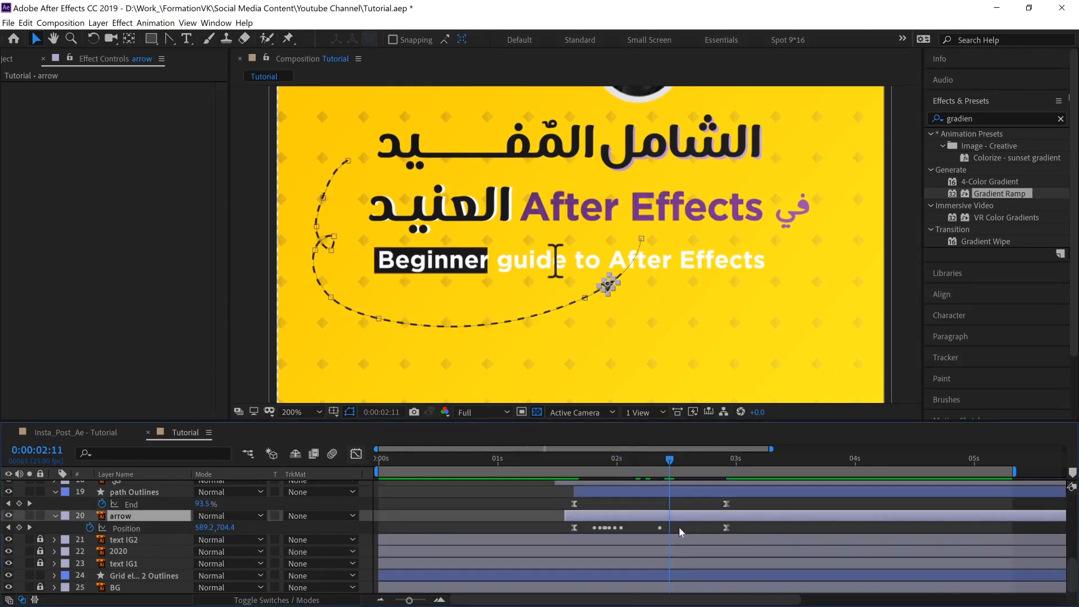
Step: Retime the arrow's roving Position keyframe to 0:00:02:08 and check the arrow against the dashed path at 0:00:01:24
left_click(660, 527)
left_click(658, 532)
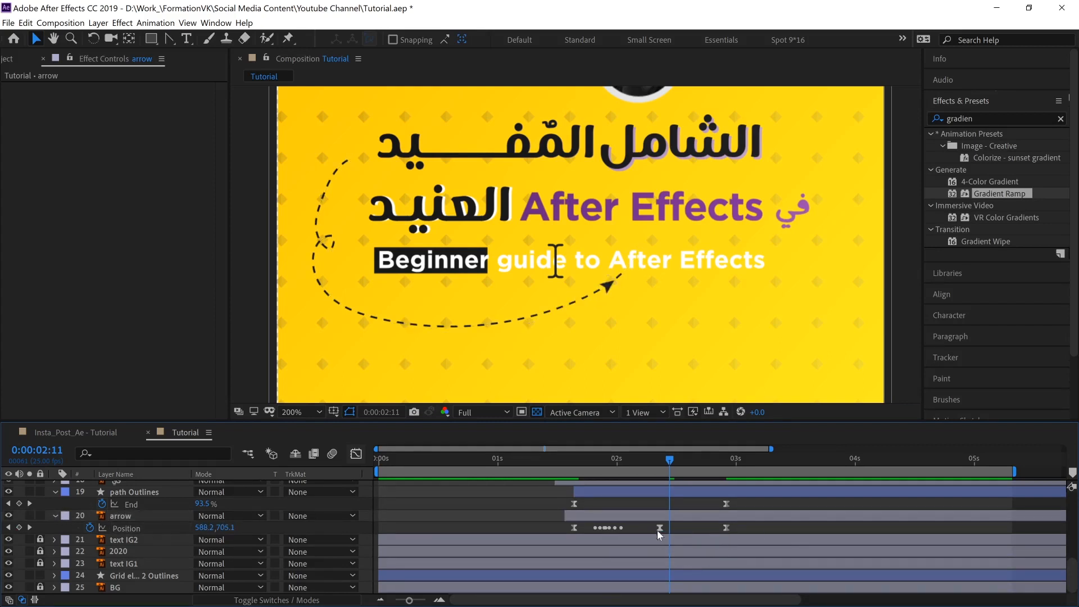
left_click_drag(660, 528, 655, 528)
left_click(706, 532)
left_click_drag(709, 460, 613, 461)
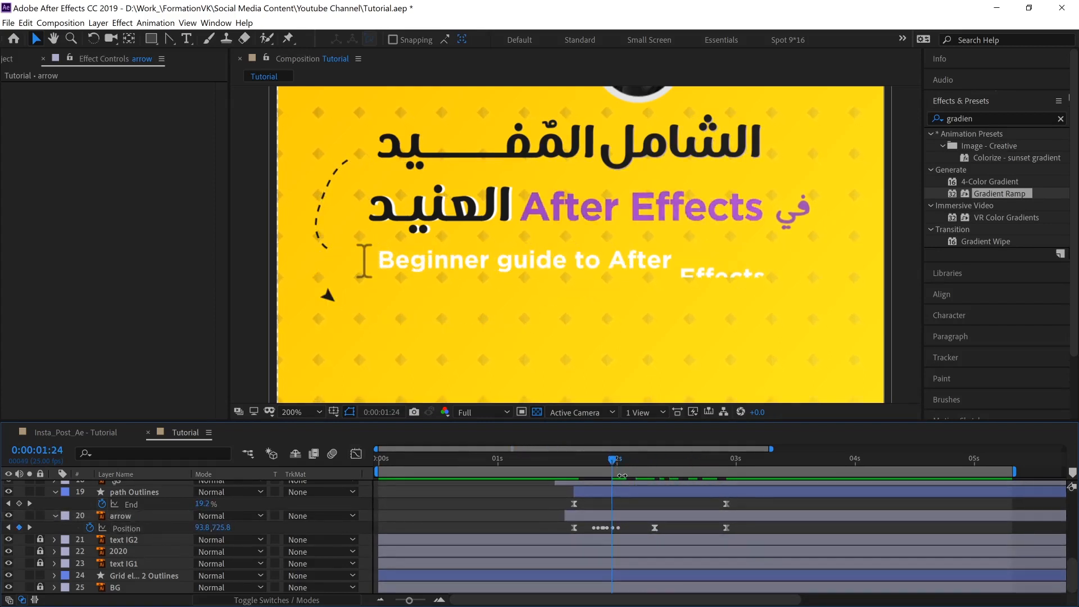
Step: Retime the arrow's intermediate Position keyframes around 0:00:01:24, placing the first at 0:00:01:20 and another at 0:00:02:01
left_click_drag(417, 600, 425, 601)
left_click_drag(721, 527, 711, 526)
key("ctrl+z")
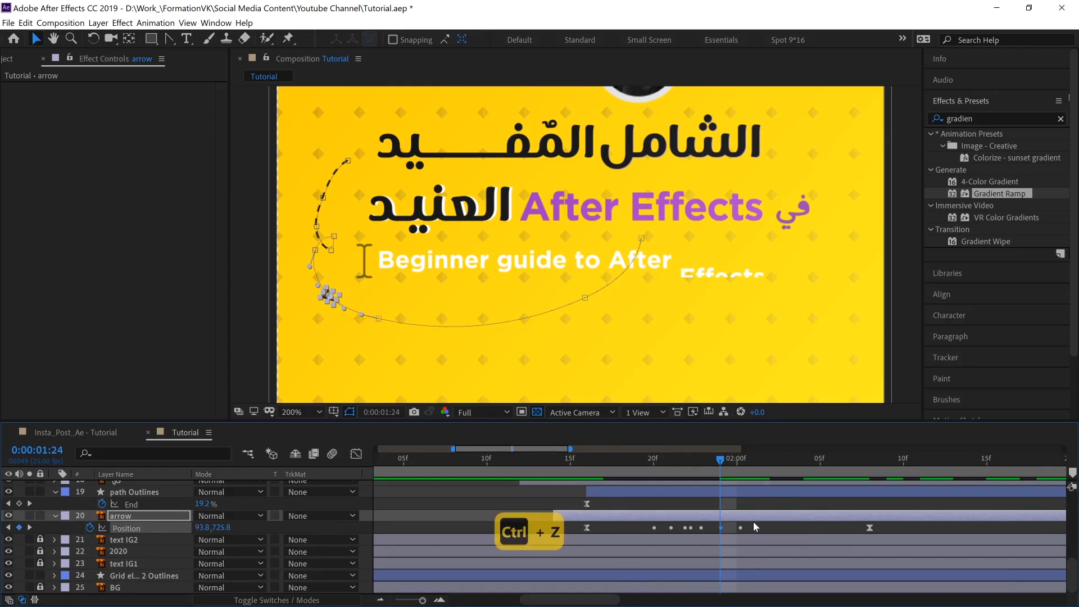
left_click(760, 528)
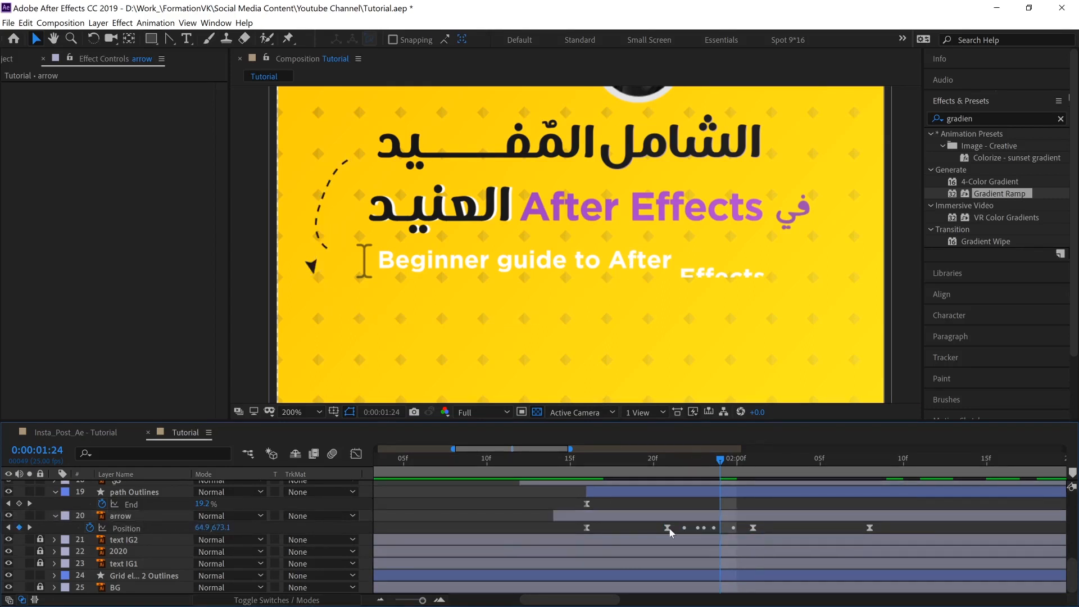
left_click_drag(667, 527, 652, 525)
double_click(653, 527)
key("Escape")
left_click(627, 527)
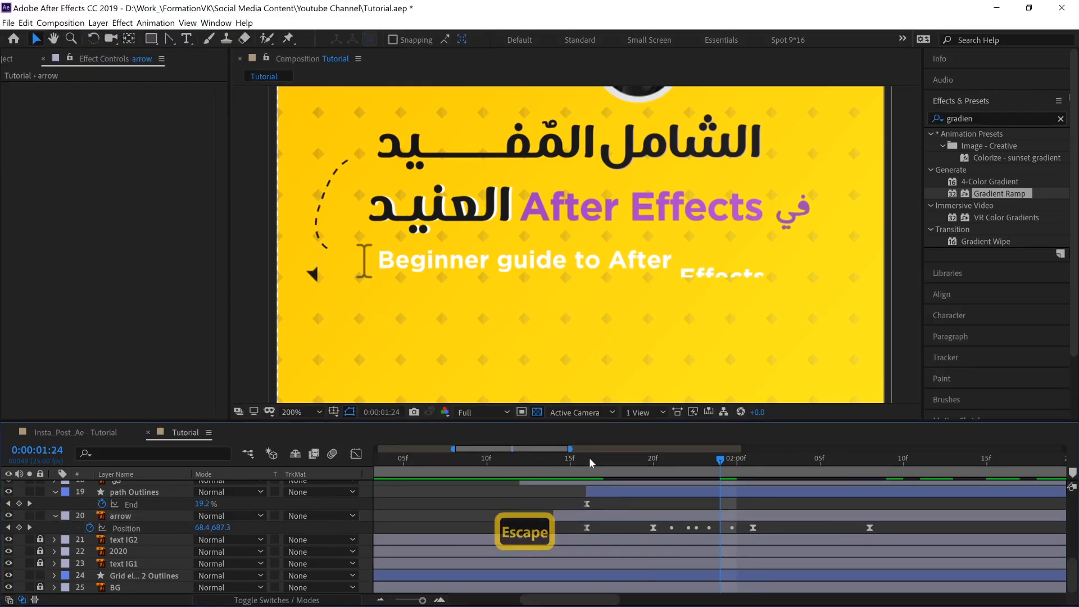
Step: Compare the arrow with the path tip and retime its intermediate Position keyframes to 0:00:01:22 and 0:00:02:02, undoing unsuitable moves
left_click_drag(589, 459, 853, 528)
key("ctrl+z")
key("ctrl+z")
left_click(880, 537)
left_click_drag(805, 463, 528, 506)
left_click_drag(527, 528, 625, 529)
left_click(556, 533)
key("ctrl+z")
key("ctrl+z")
key("ctrl+z")
left_click(603, 529)
left_click(622, 529)
left_click(631, 532)
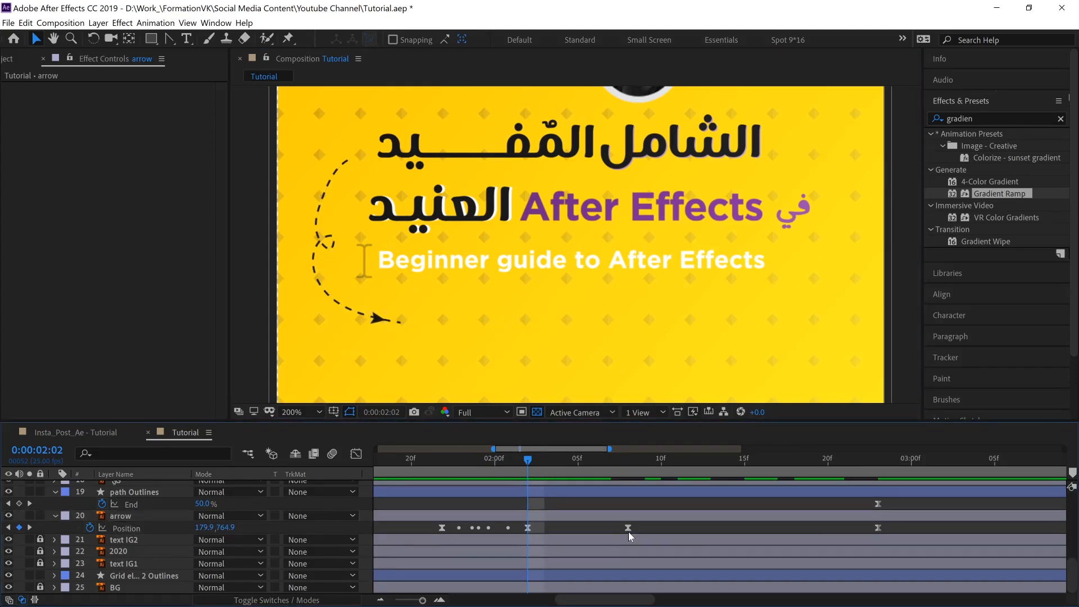
Step: Move the arrow's Position keyframe from 0:00:02:02 to 0:00:02:01 and preview the arrow's motion up to 0:00:02:23
mouse_move(528, 526)
left_mouse_down()
mouse_move(545, 527)
mouse_move(518, 532)
left_mouse_up()
left_click(572, 529)
left_click(540, 532)
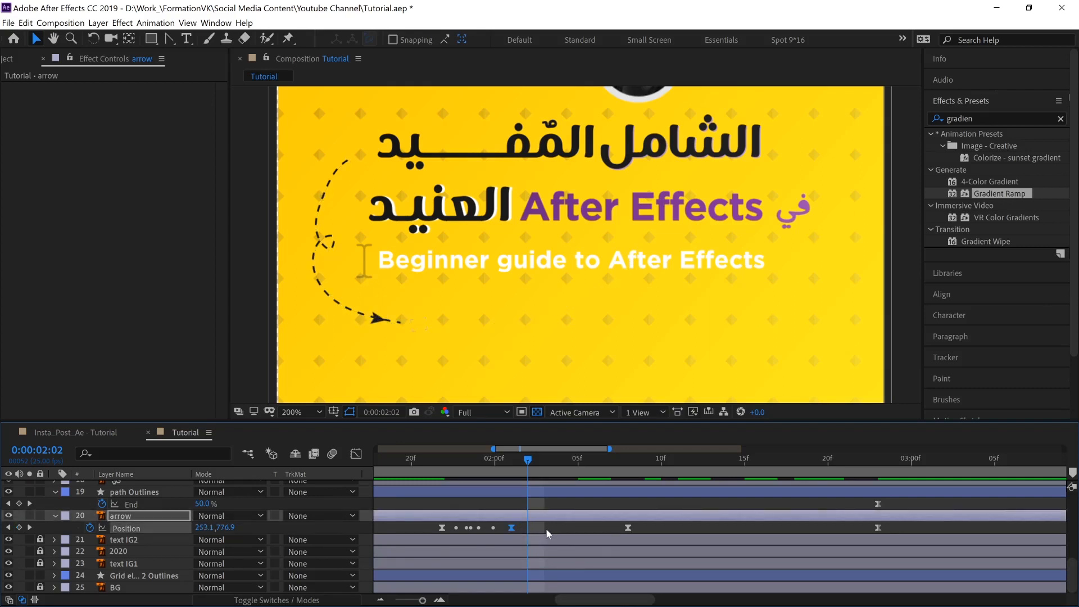
left_click(548, 530)
left_click_drag(446, 470, 504, 477)
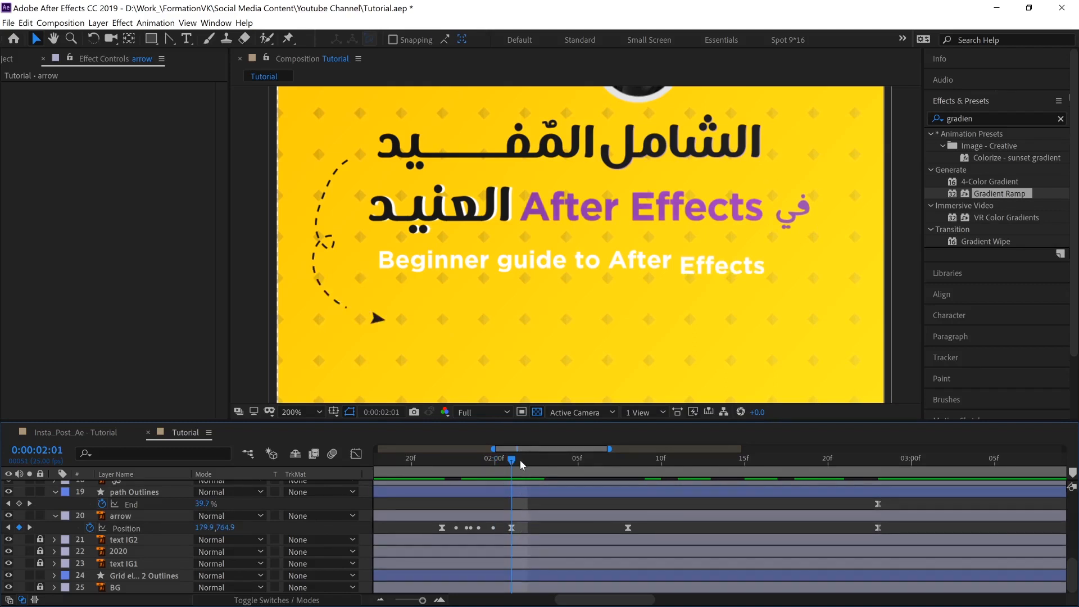
key("space")
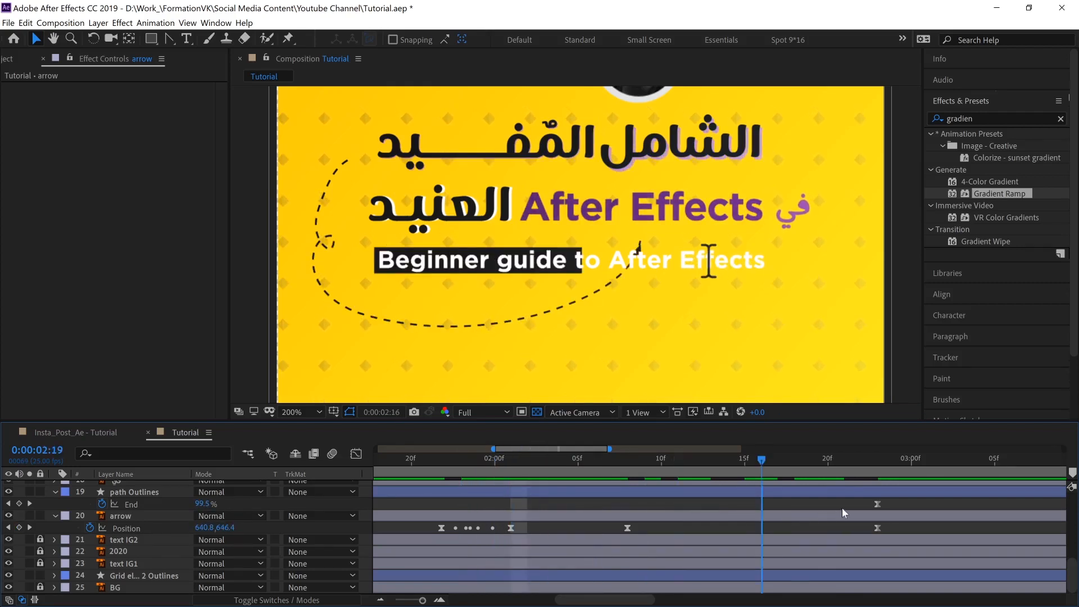
left_click_drag(842, 507, 880, 503)
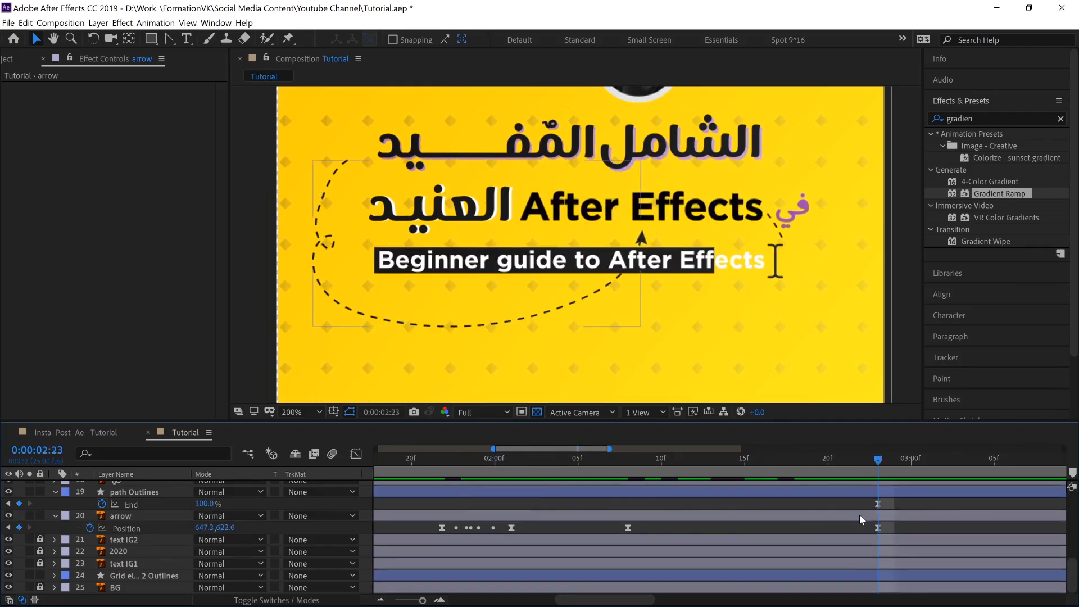
Step: Collapse the path Outlines and arrow layers and preview the whole composition's animation
key("comma")
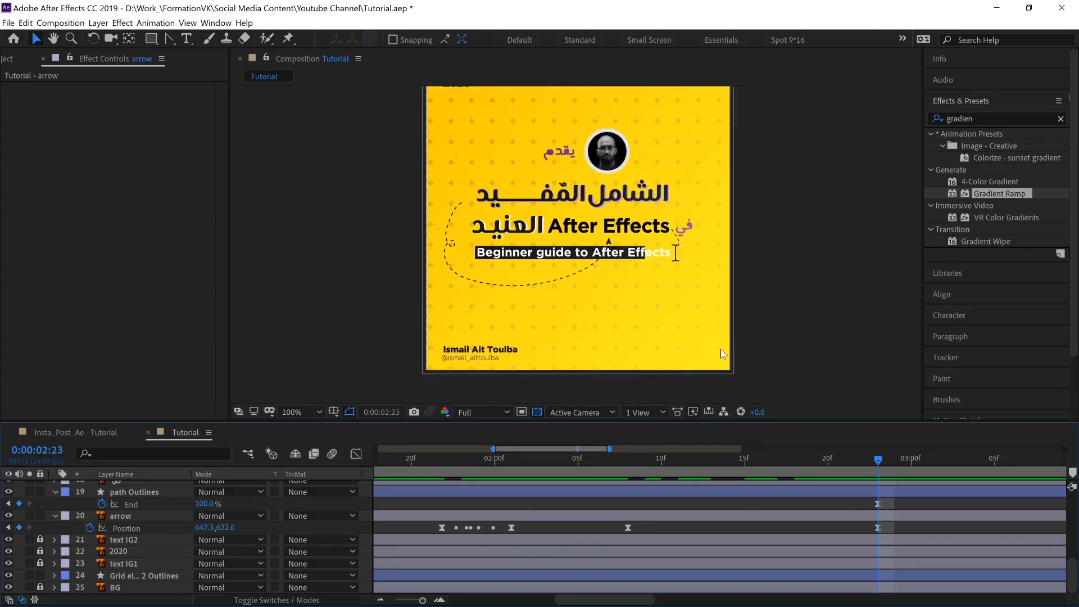
left_click(63, 518)
left_click(56, 494)
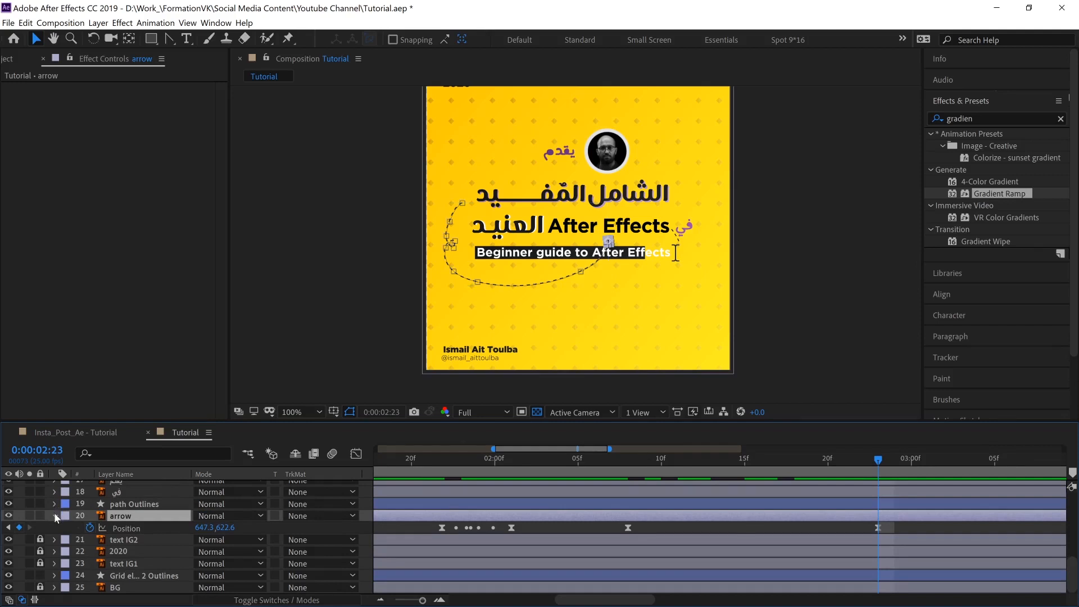
left_click(55, 516)
left_click_drag(422, 600, 405, 600)
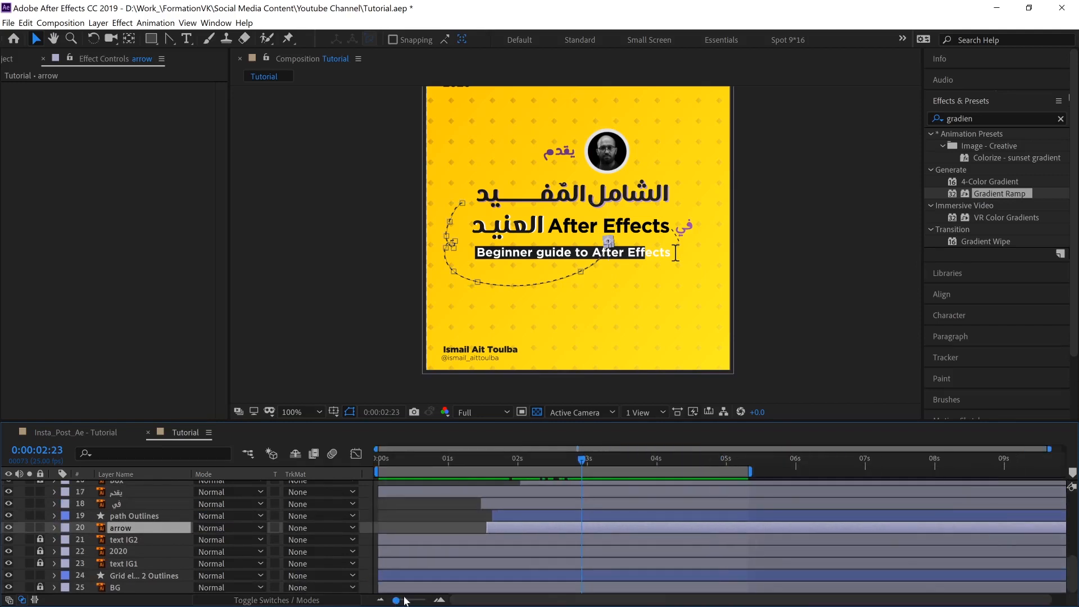
key("KP_0")
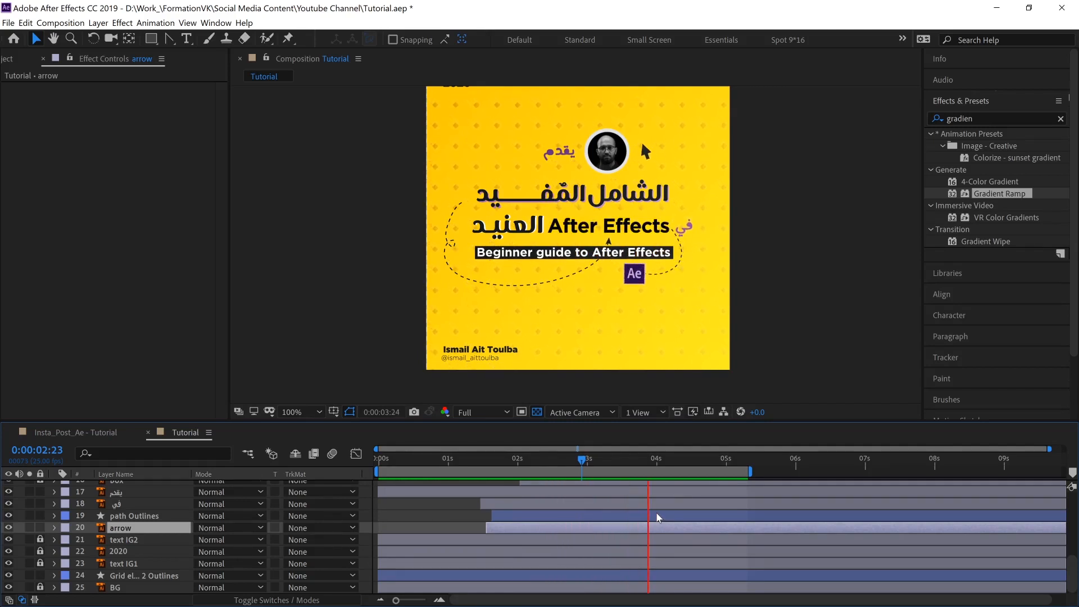
key("space")
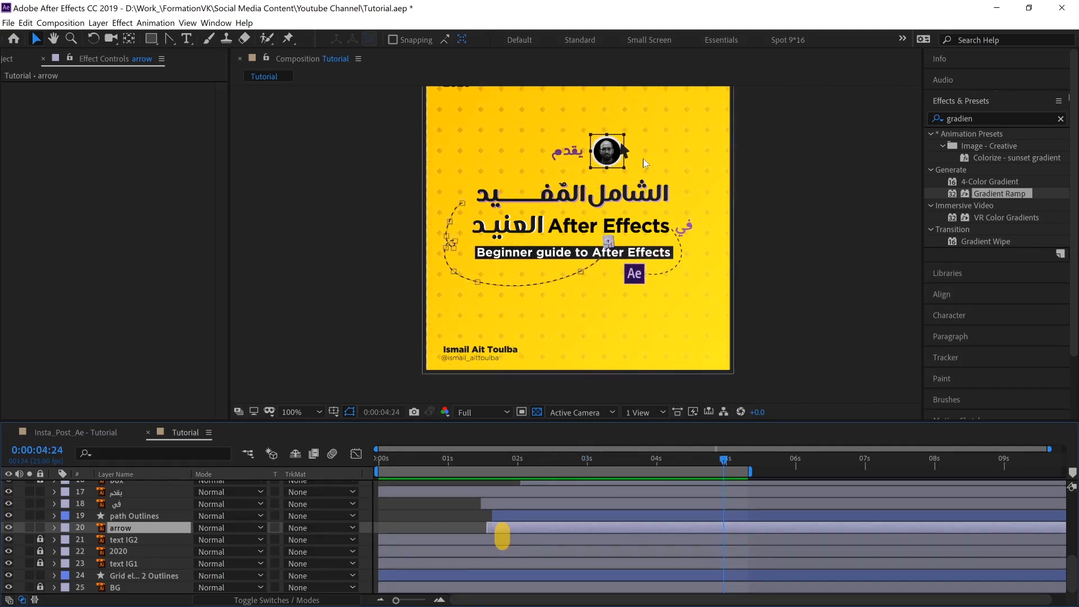
Step: Reveal the keyframes of the Cursor 2 layer and examine the cursor's movement around the profile picture up to 0:00:04:20
left_click(624, 151)
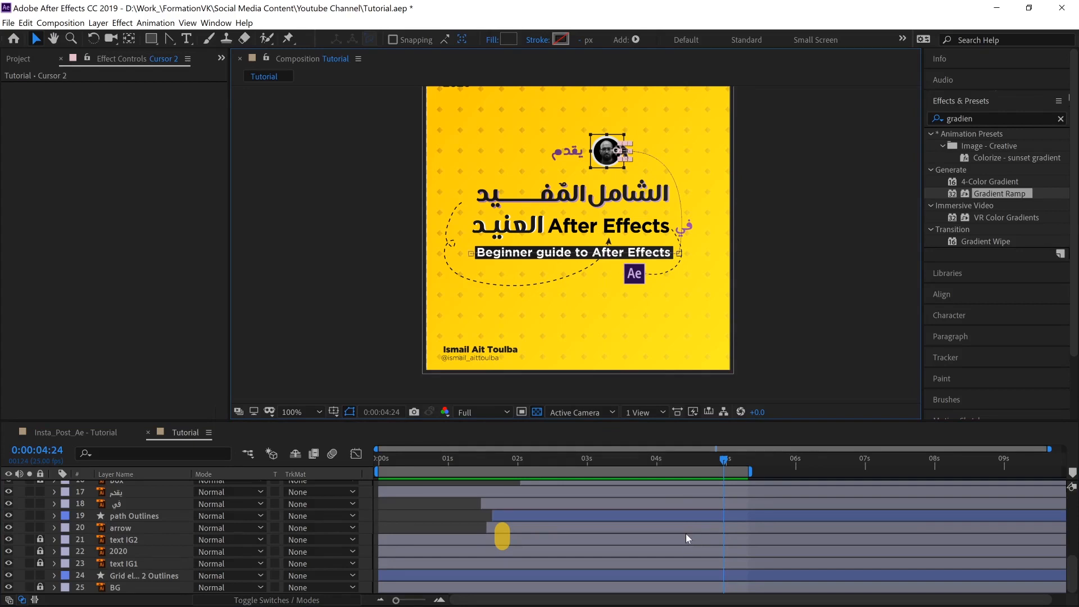
scroll(686, 534, "up", 2)
key("u")
scroll(753, 564, "up", 2)
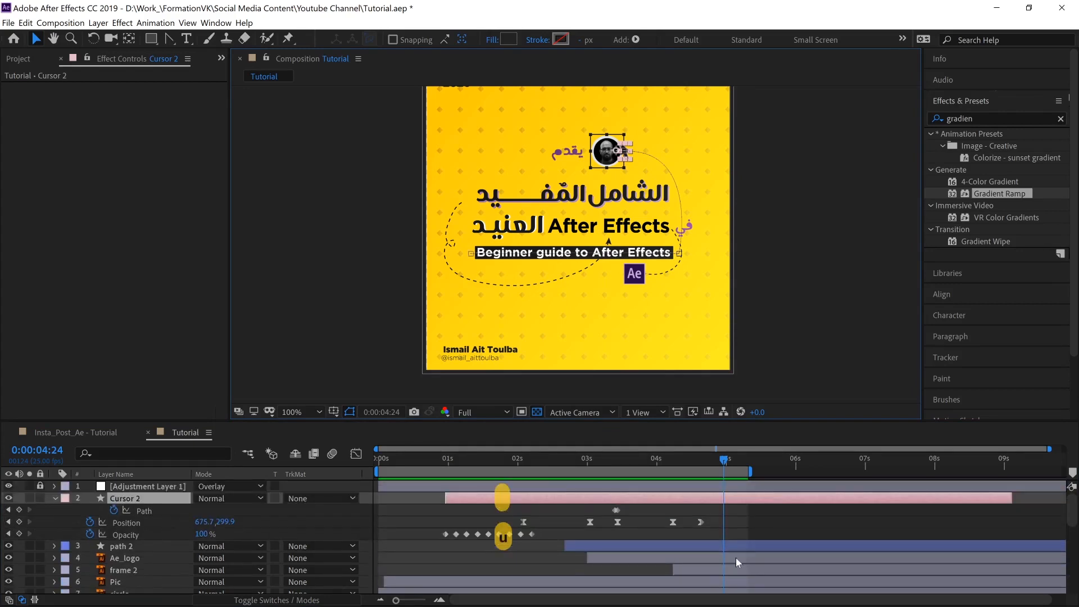
left_click(700, 523)
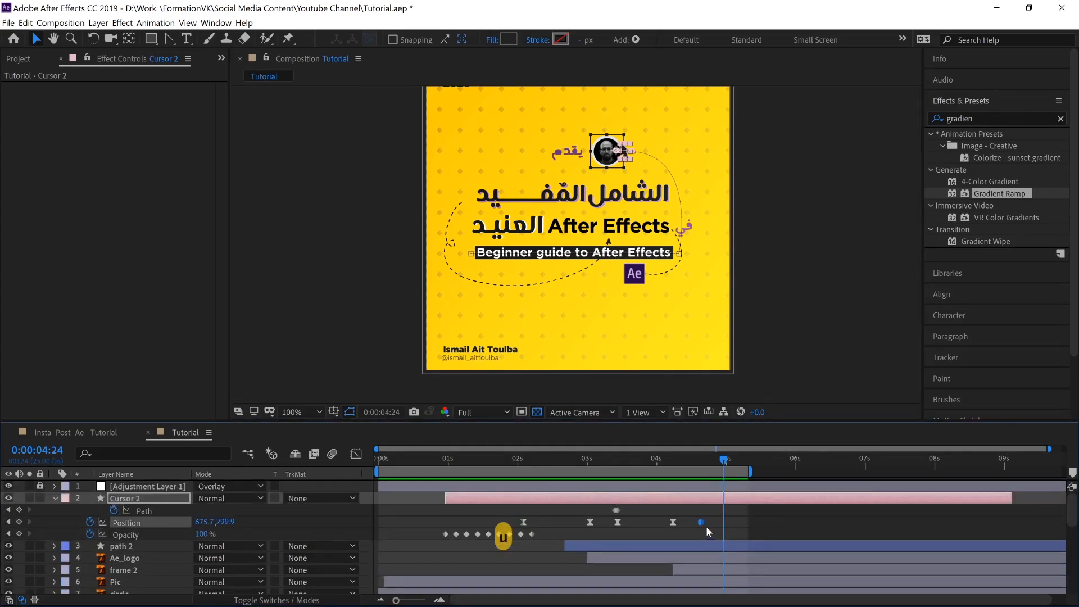
left_click(667, 460)
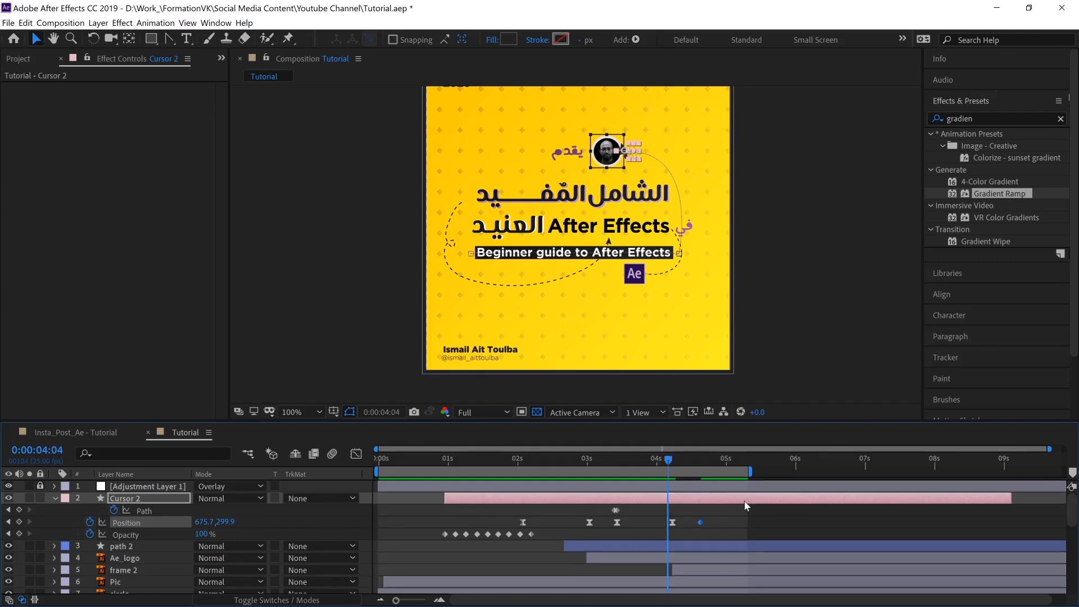
key("space")
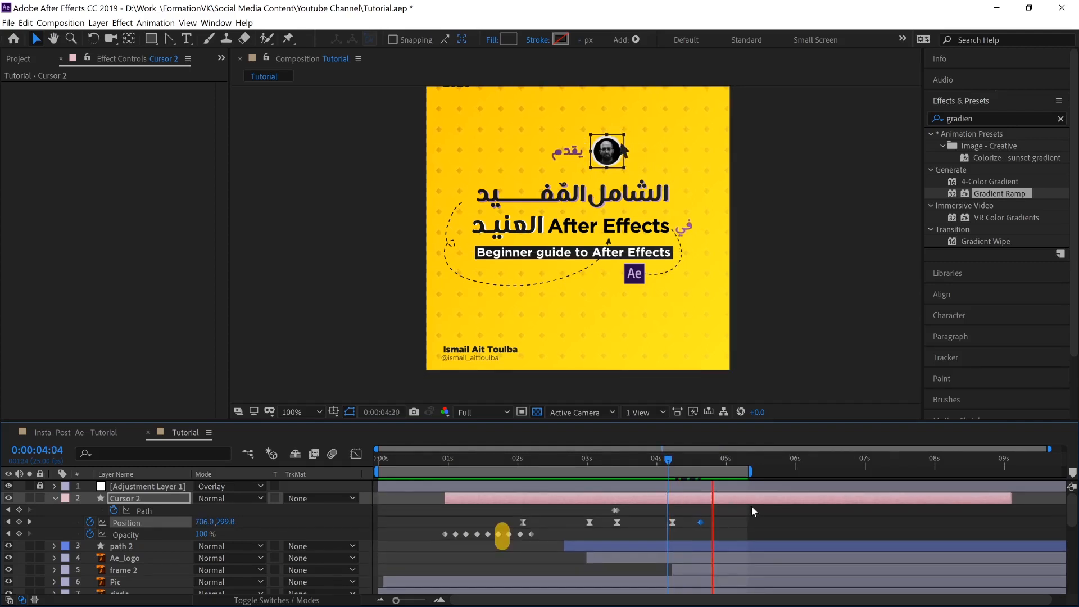
key("space")
left_click_drag(616, 460, 674, 468)
left_click(647, 534)
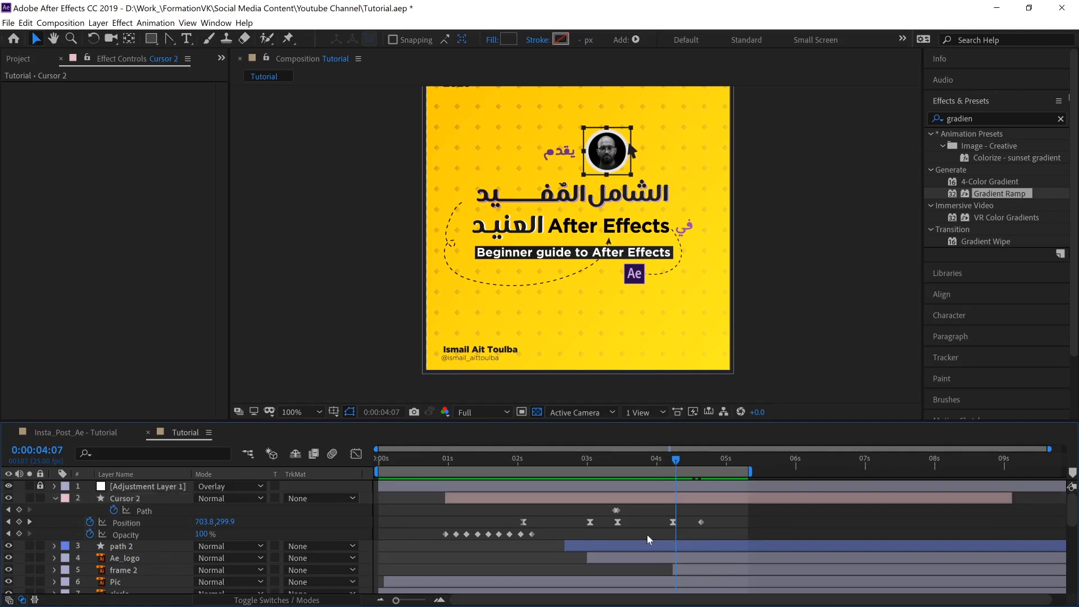
Step: Set the spatial interpolation of Cursor 2's Position keyframes at 0:00:03:11 and just before 0:00:04:07 to Bezier
left_click_drag(609, 533, 681, 520)
right_click(673, 522)
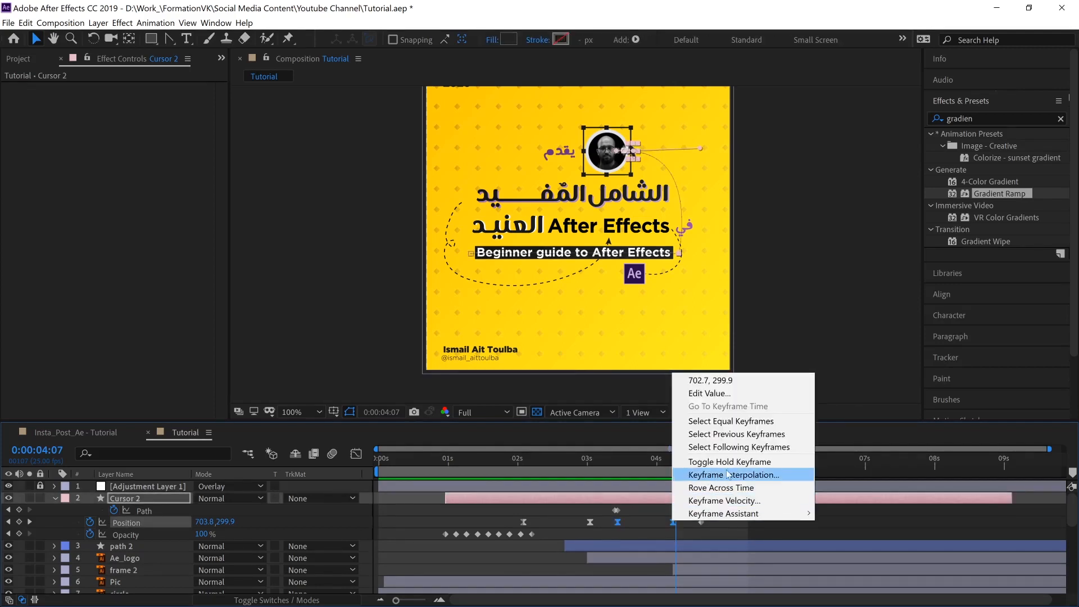
left_click(731, 474)
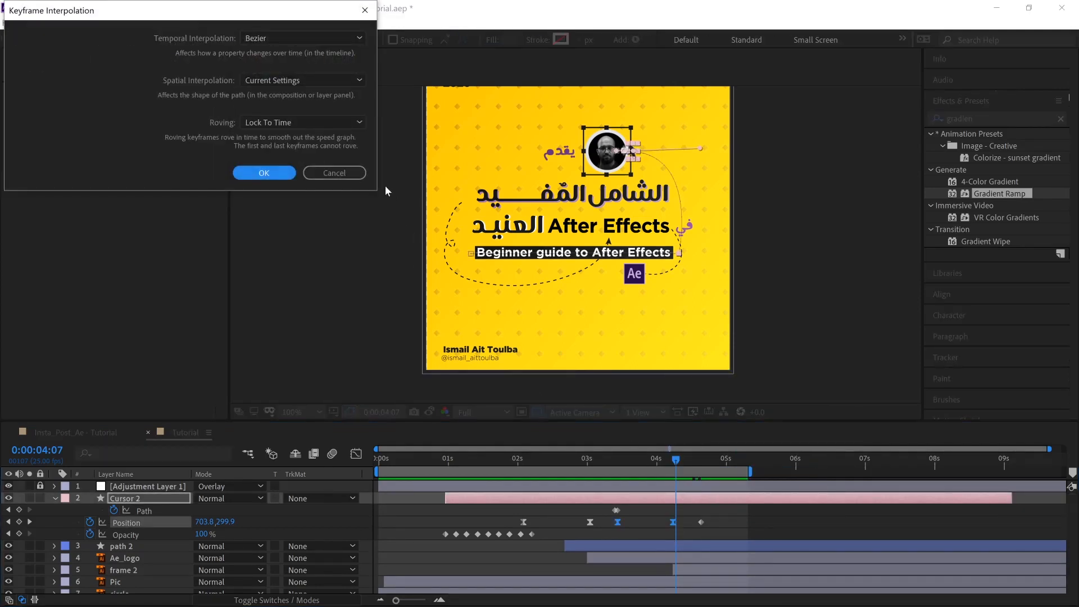
left_click(316, 80)
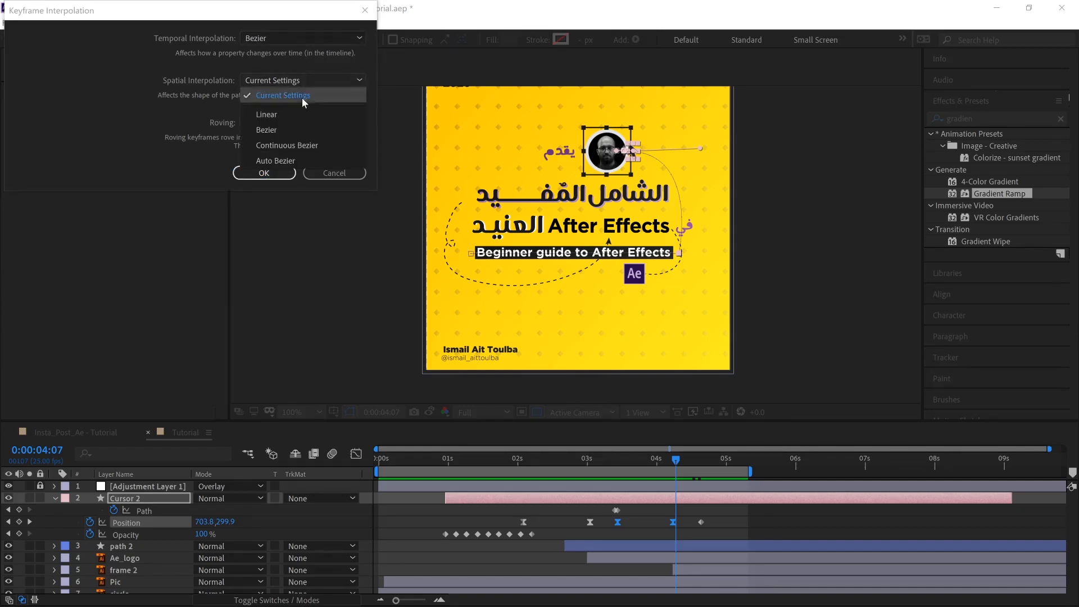
left_click(287, 130)
left_click(279, 169)
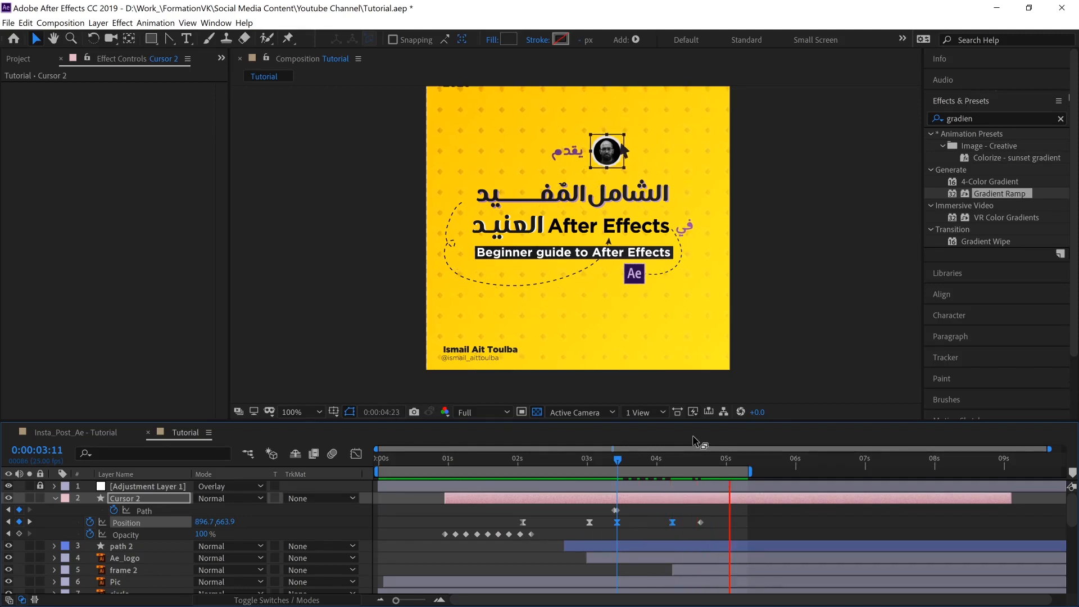
Step: Stop the preview, collapse the Cursor 2 layer, and check the composition at 0:00:04:20
left_click(502, 535)
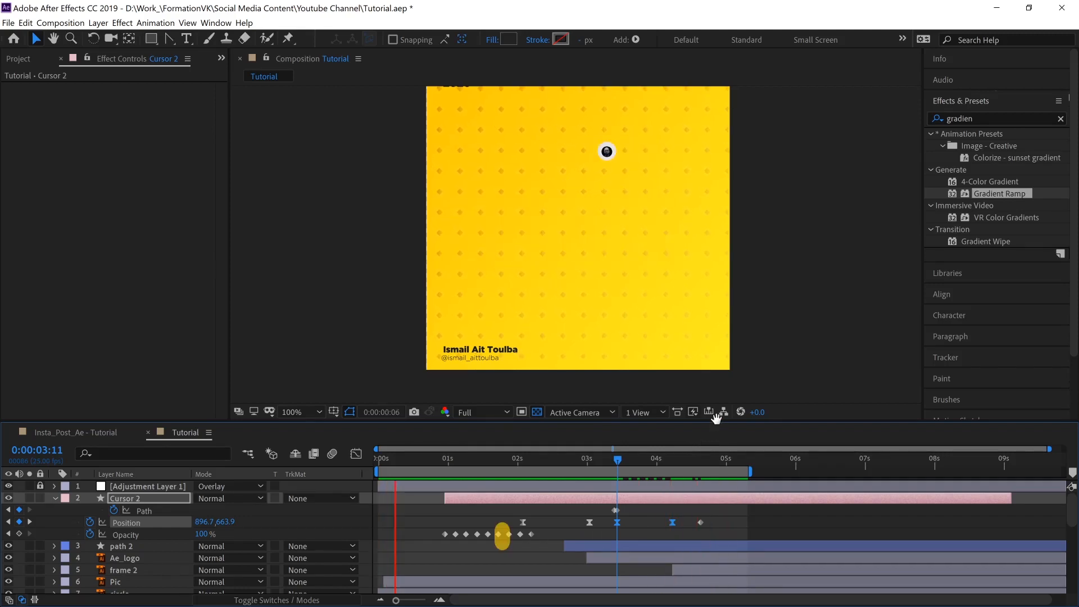
left_click(63, 499)
left_click(55, 498)
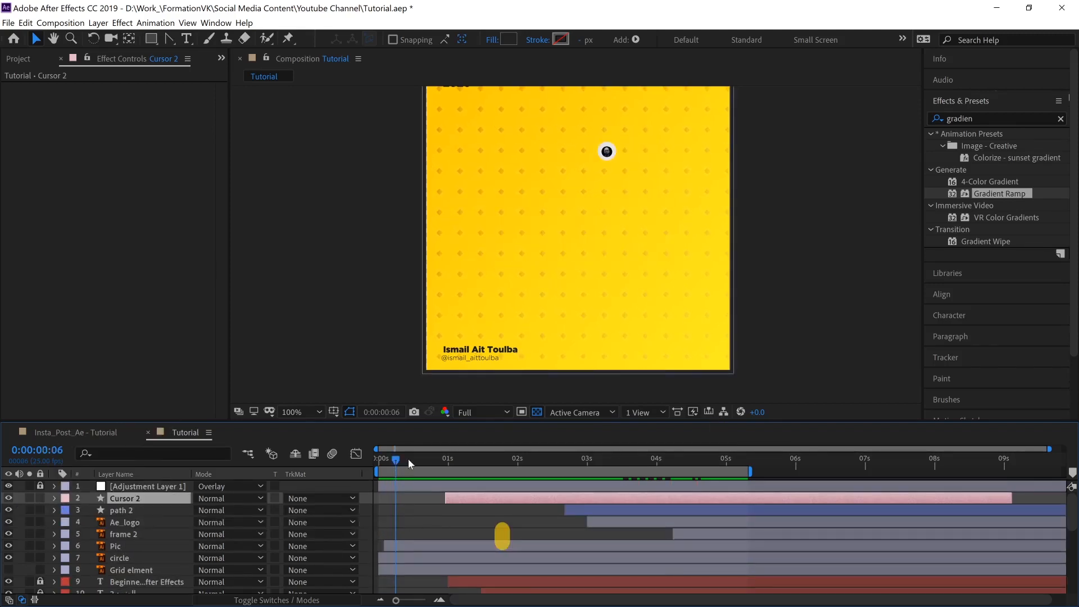
left_click_drag(409, 459, 713, 495)
left_click(759, 313)
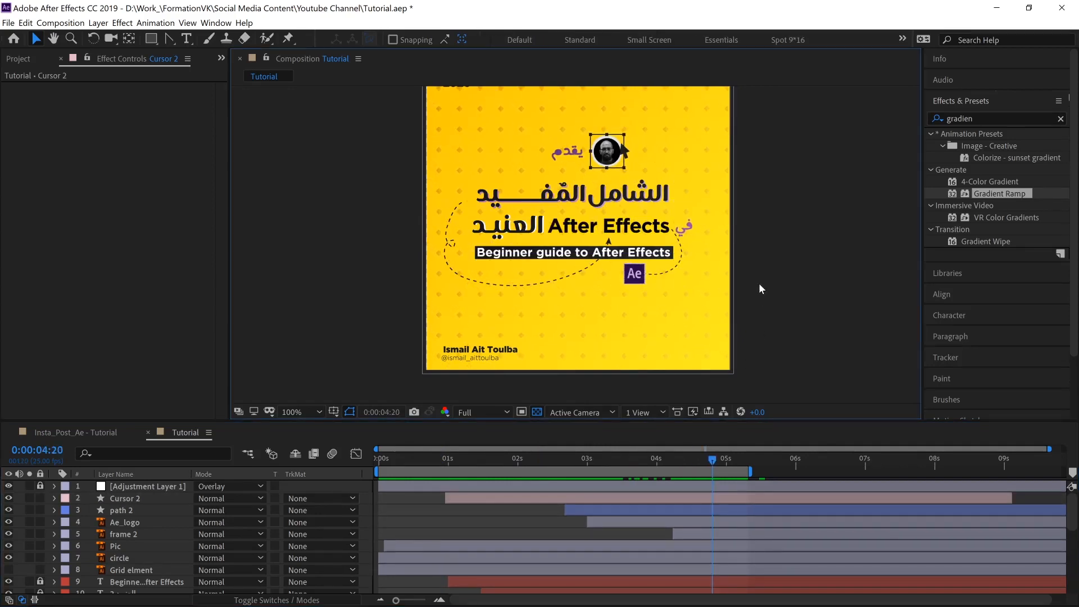
Step: Save the project and purge all memory and the disk cache for all versions
scroll(759, 282, "down", 2)
key("ctrl+s")
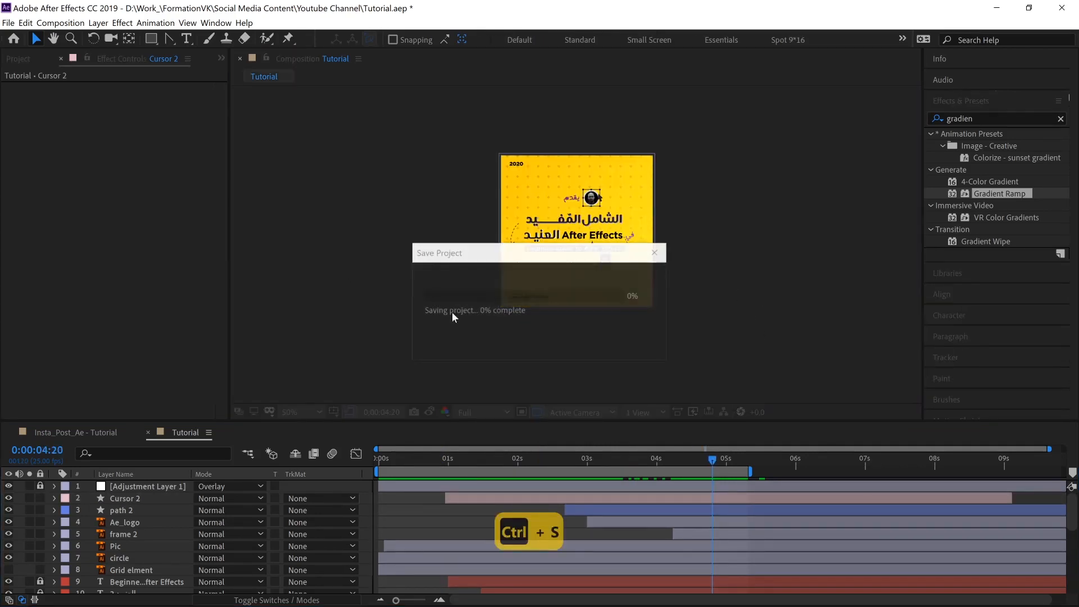
left_click(26, 23)
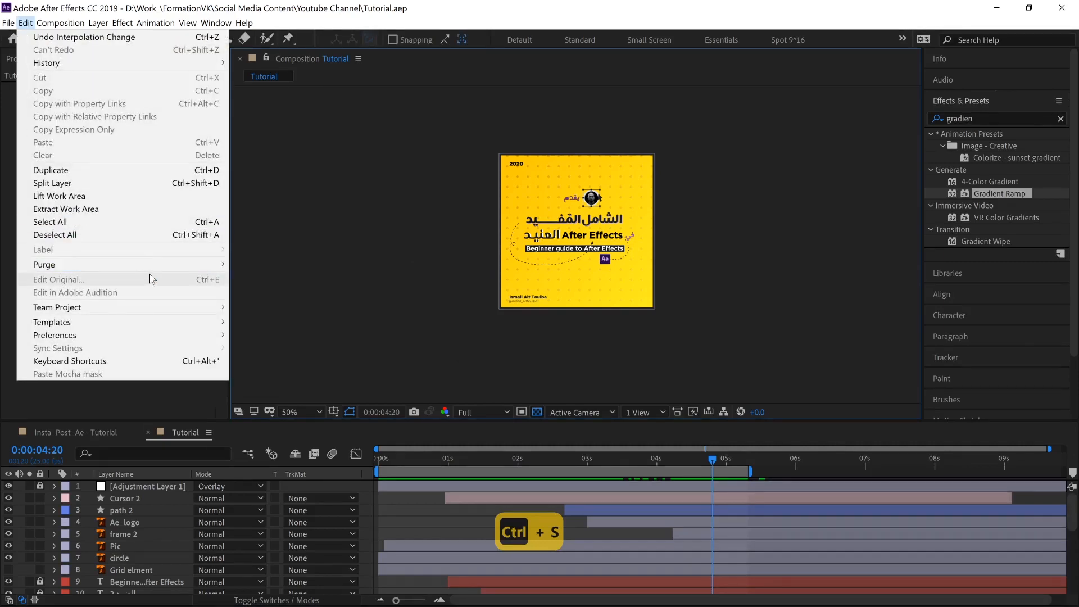
mouse_move(204, 268)
left_click(278, 264)
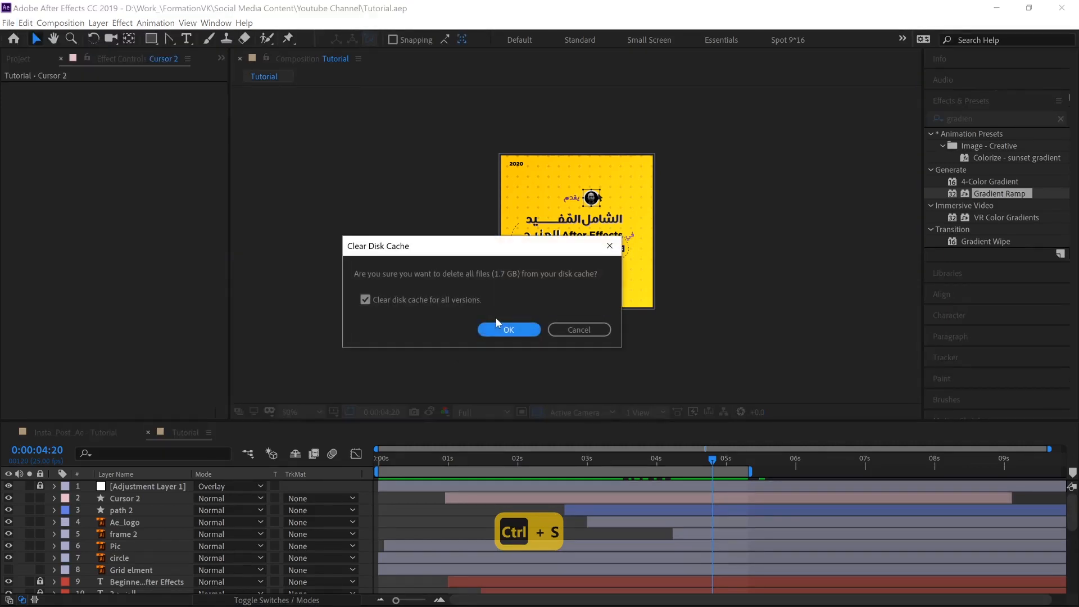
left_click(490, 329)
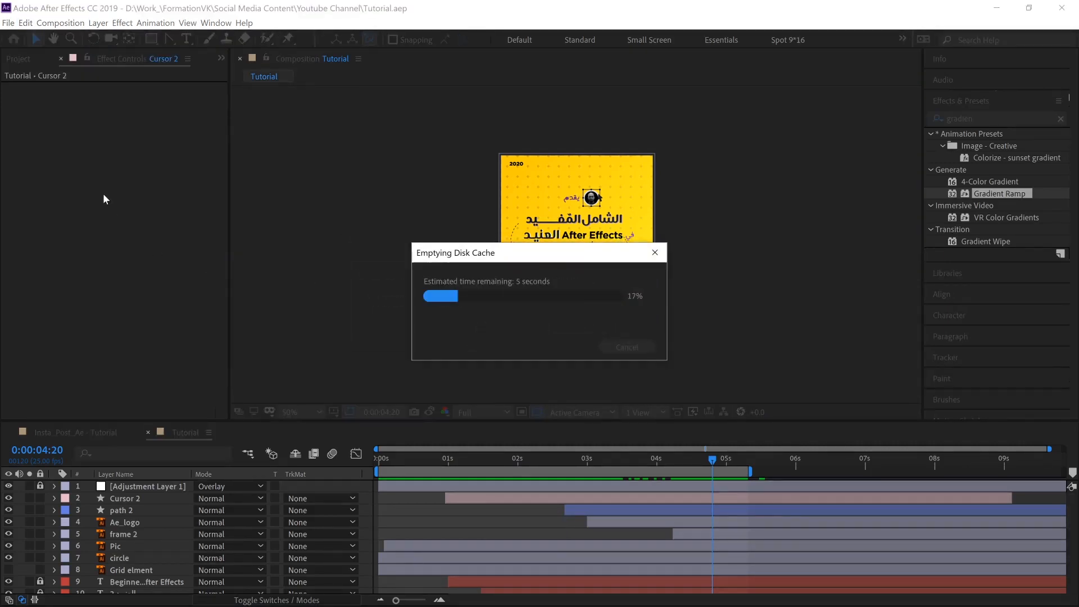
Step: Show the project items and try to create a new composition from the Tutorial composition
left_click(24, 61)
left_click(137, 345)
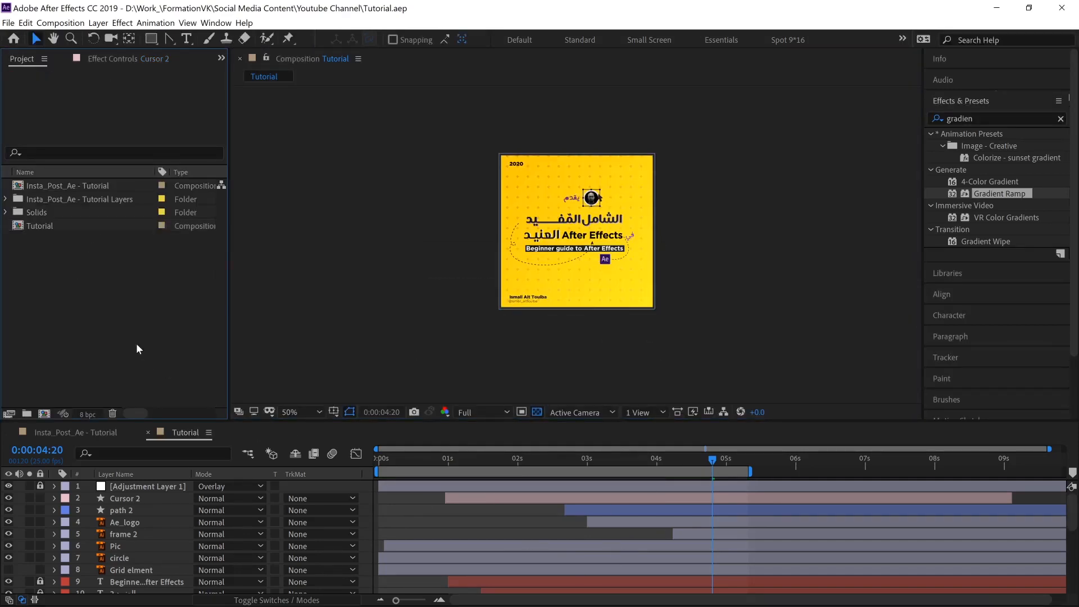
left_click(65, 230)
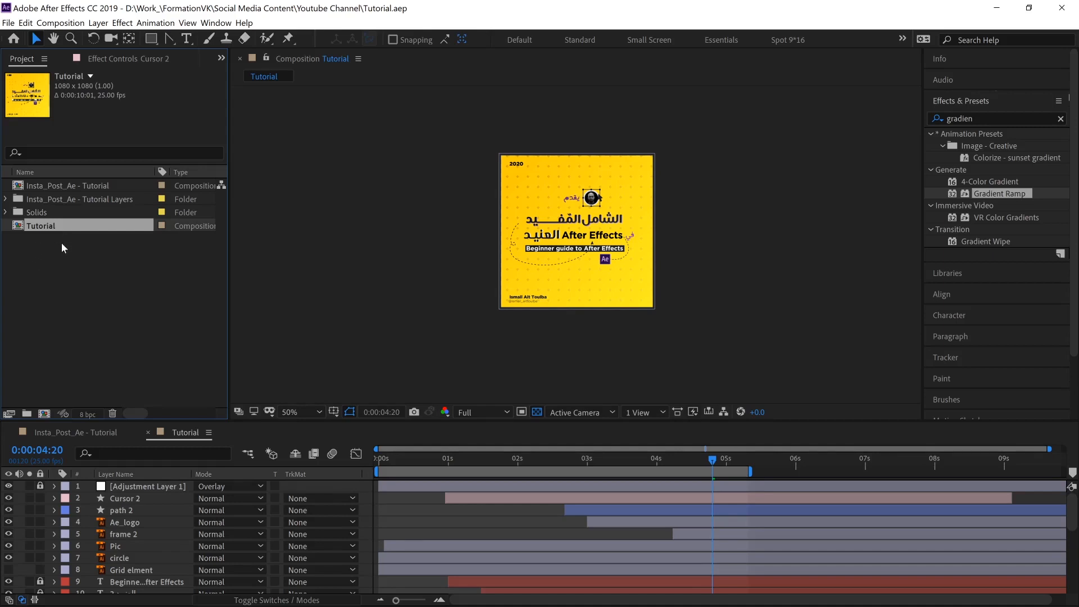
left_click_drag(45, 231, 49, 400)
left_click(72, 271)
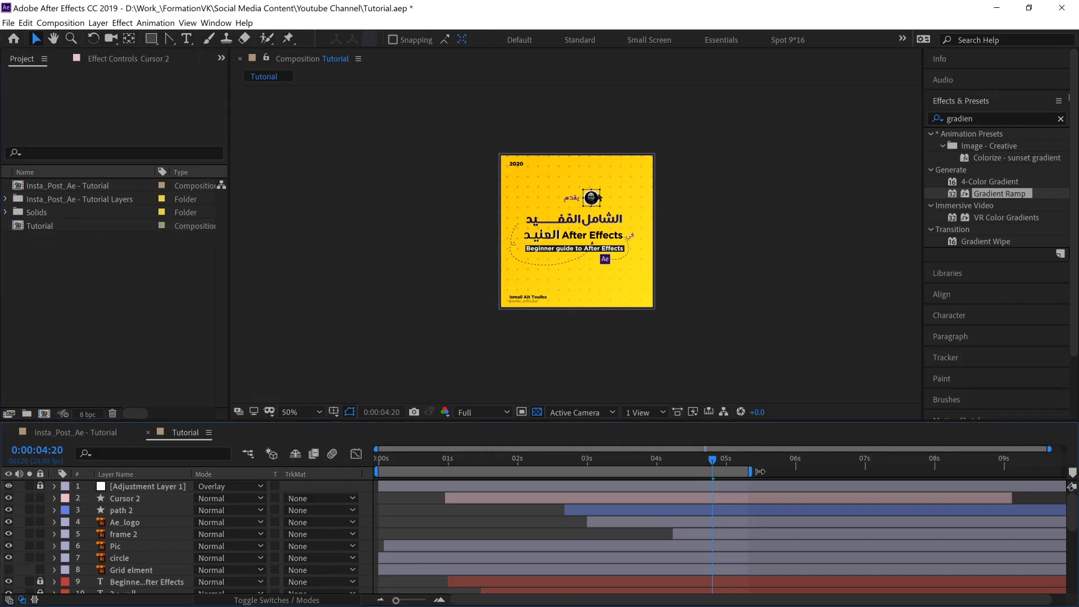
Step: Extend the end of the Tutorial composition's work area to about 0:00:05:20 and check the animation up to 0:00:05:15
left_click_drag(755, 471, 782, 471)
left_click(401, 462)
left_click_drag(385, 467, 768, 481)
left_click(403, 460)
Step: Create a new composition from the Tutorial composition and rename it Tutorial + sound
left_click(51, 227)
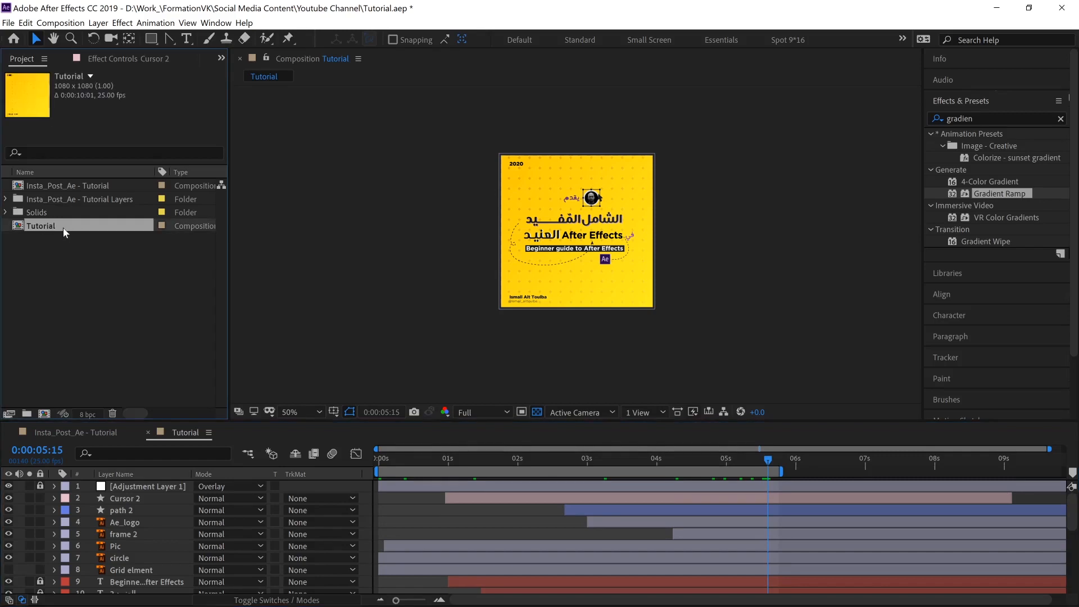
left_click_drag(51, 409, 48, 413)
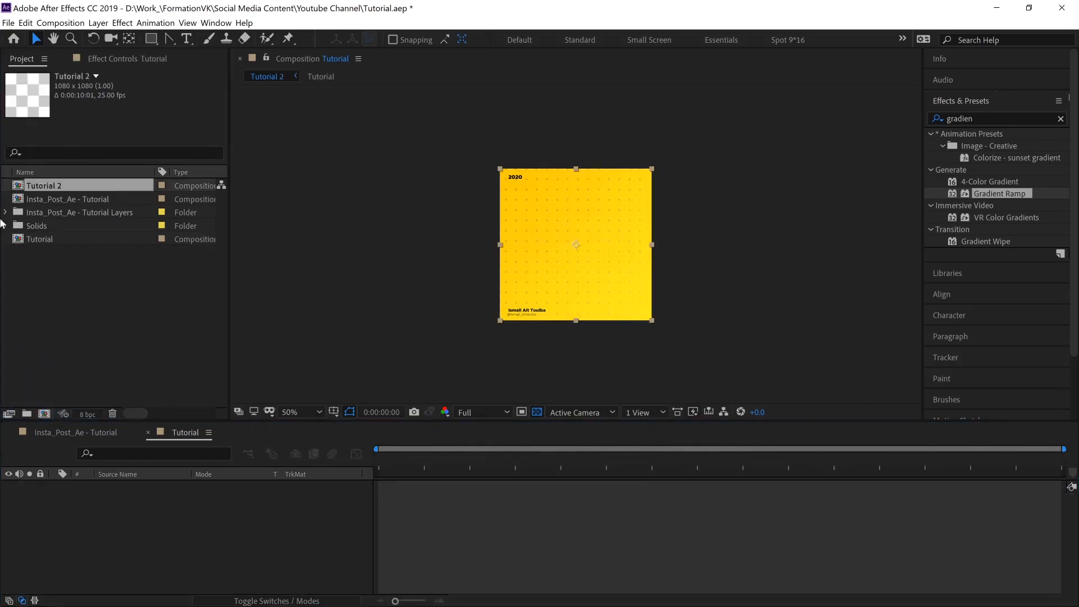
left_click(90, 242)
key("Return")
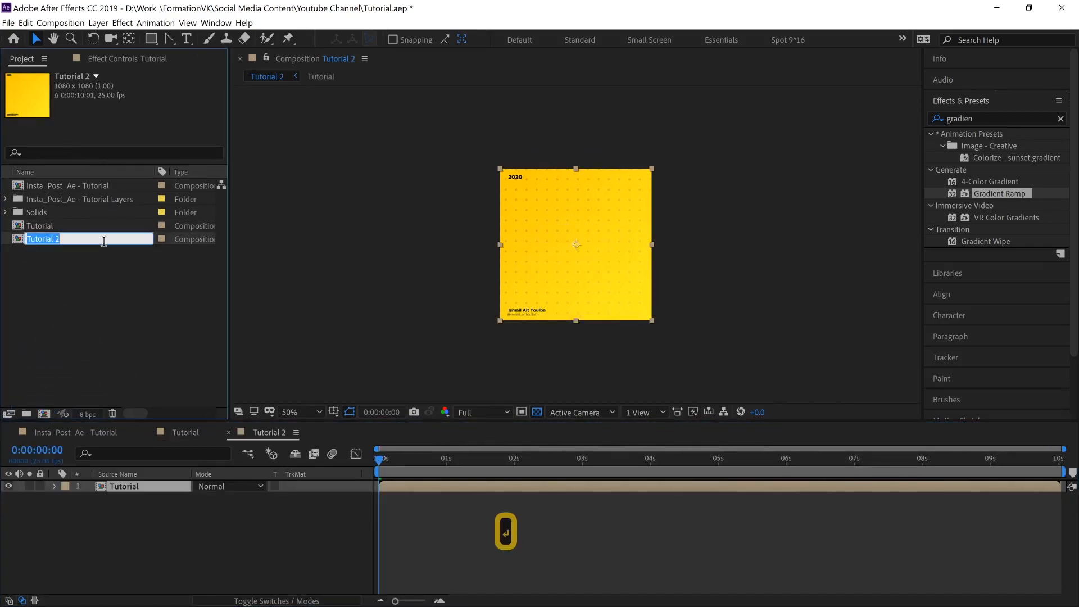
key("Right")
key("BackSpace")
type("+ sounf")
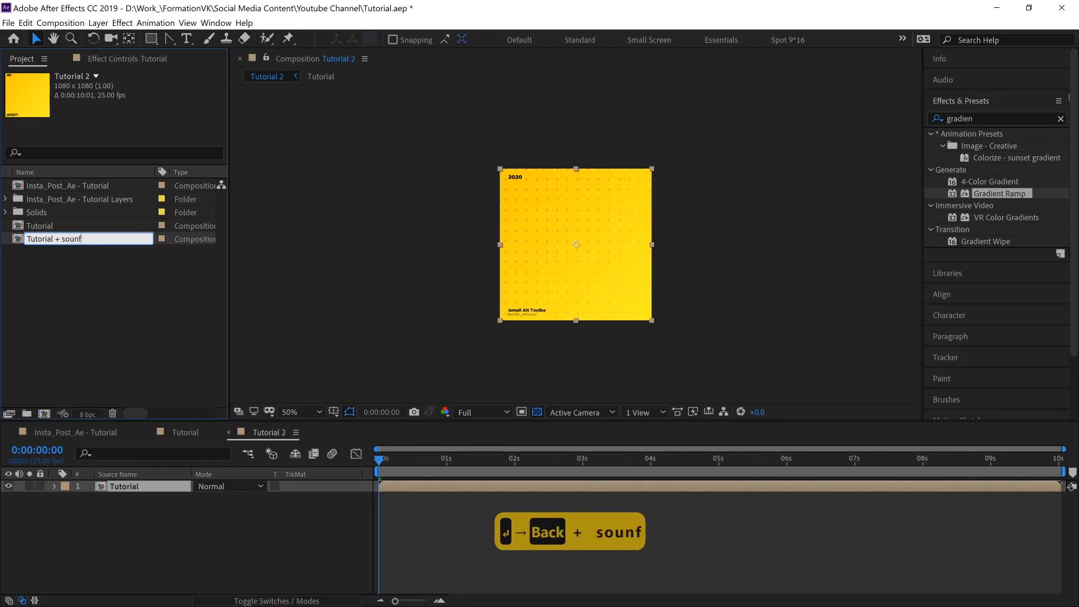
key("Return")
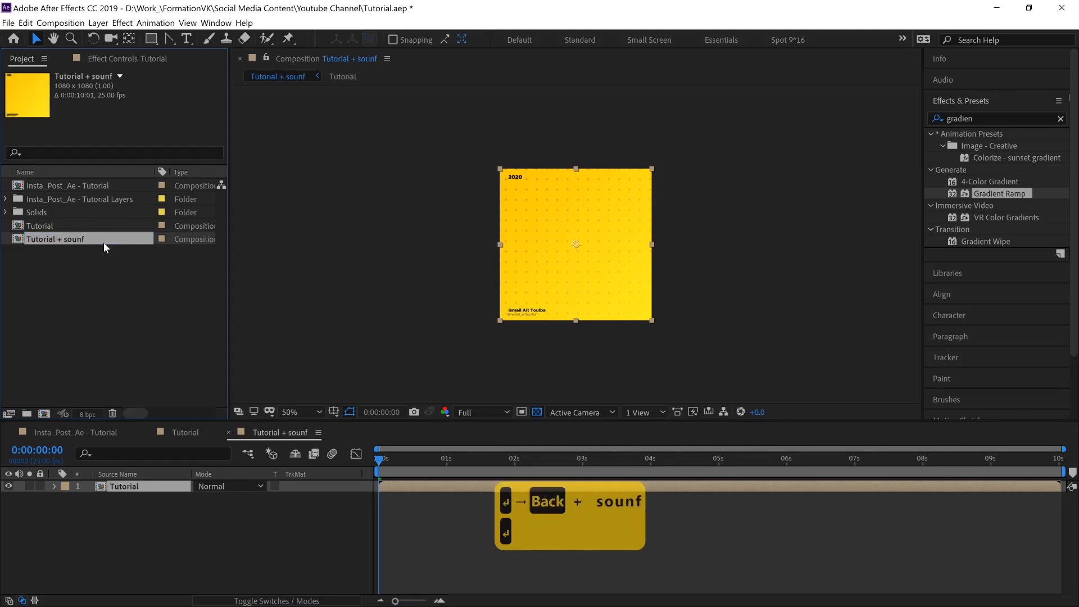
key("Return")
key("Right")
key("BackSpace")
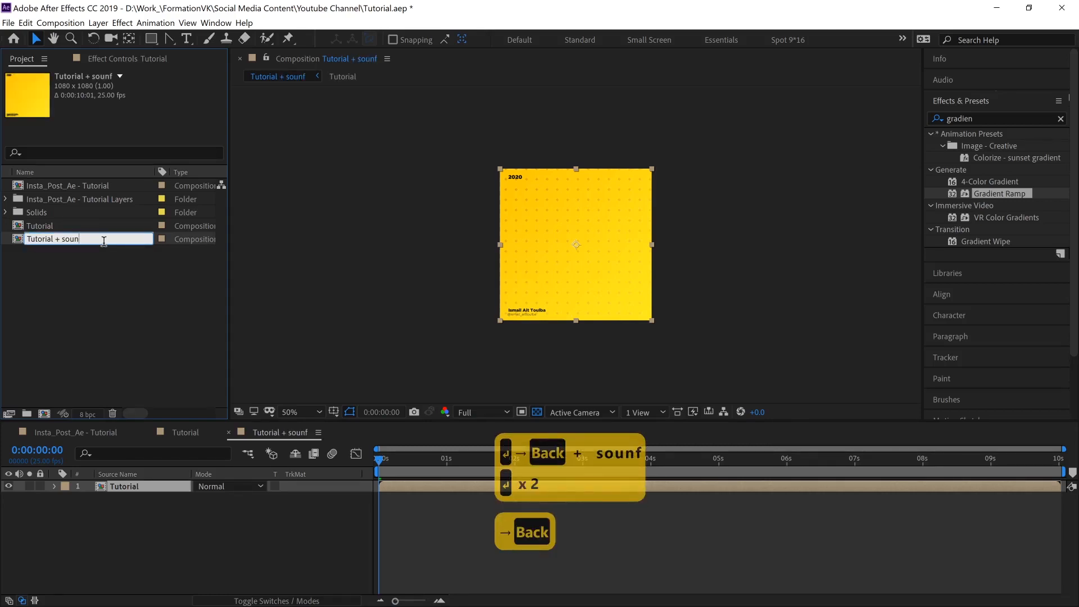
type("d")
key("Return")
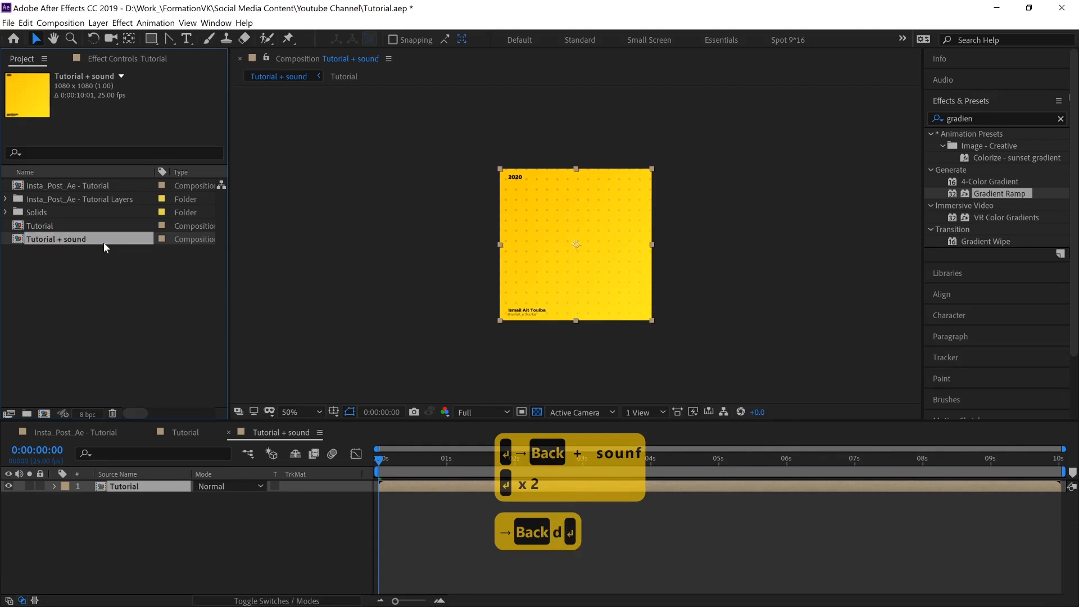
Step: Return to the Tutorial composition and examine the cursor's movement up to 0:00:04:00
left_click(200, 440)
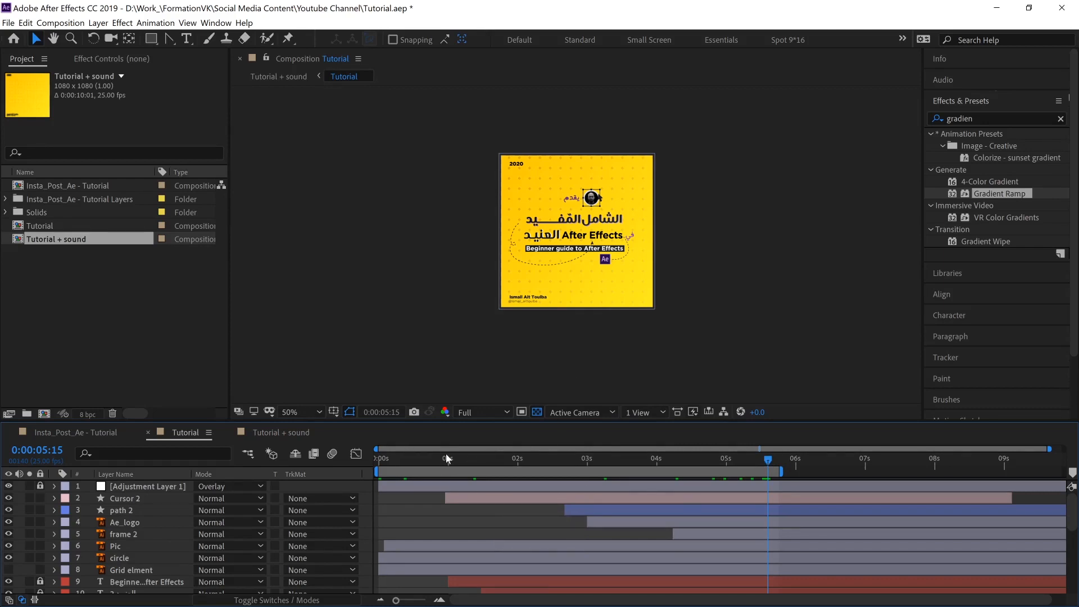
left_click(603, 263)
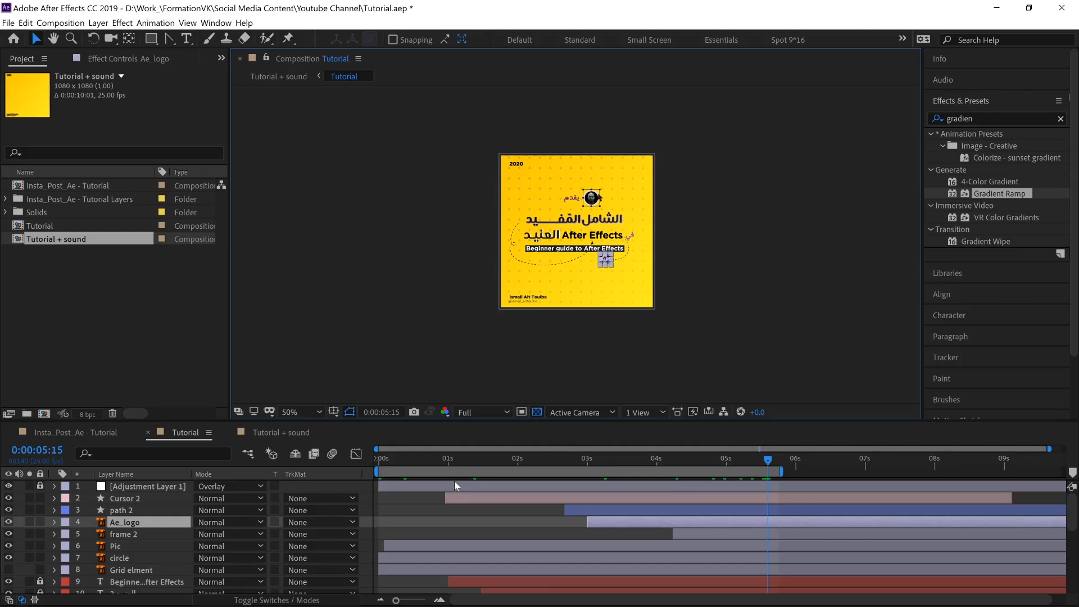
left_click_drag(403, 462, 667, 463)
left_click(692, 329)
scroll(646, 307, "up", 1)
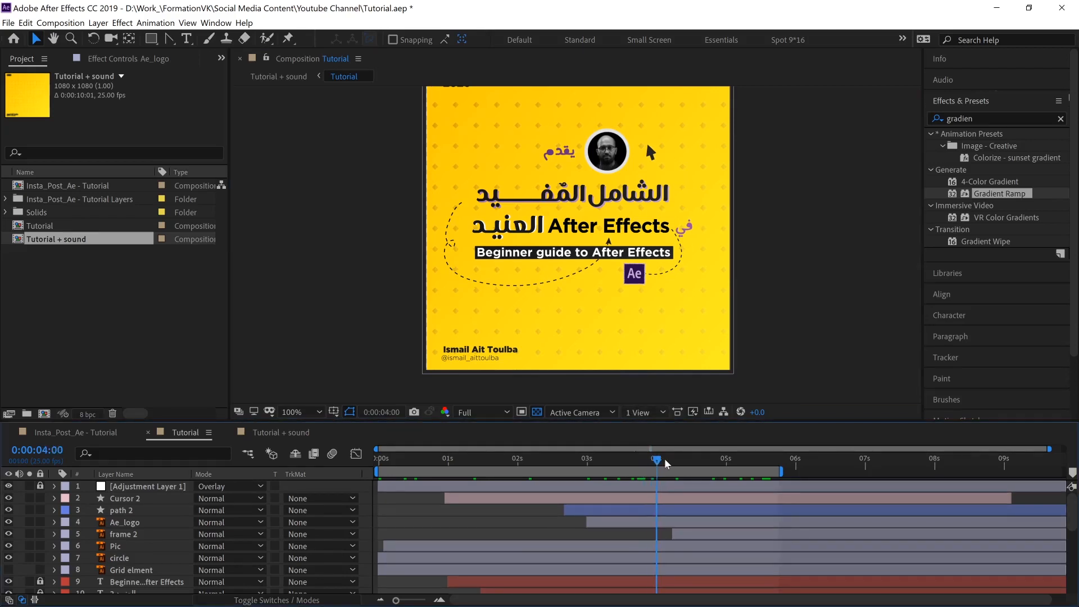
Step: Add composition markers to Tutorial at 0:00:04:02 and 0:00:04:13, and move the first one back to about 0:00:03:16
left_click(662, 461)
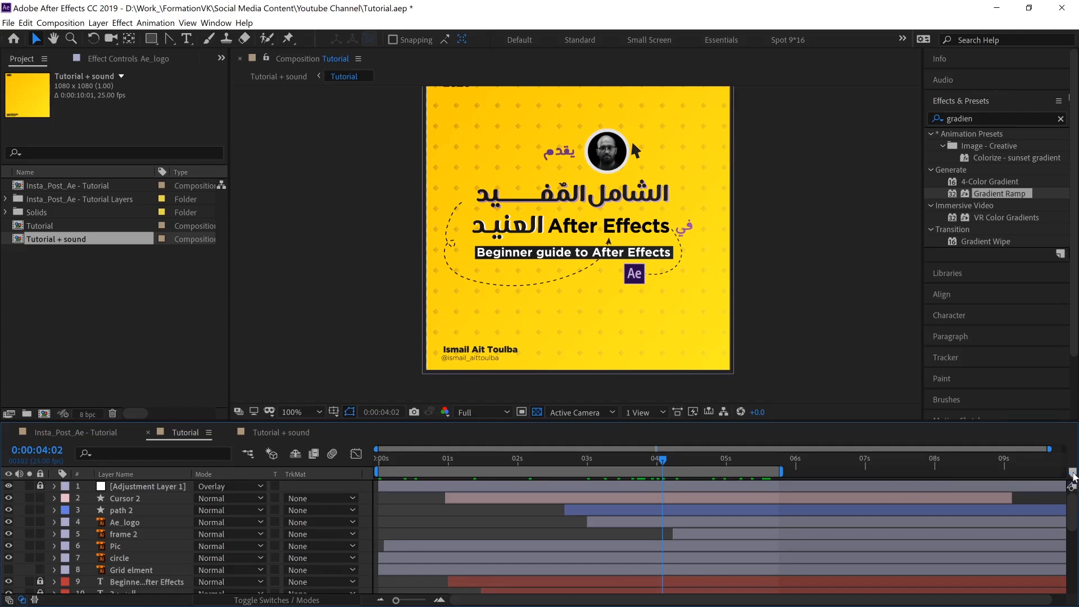
mouse_move(1072, 473)
left_mouse_down()
mouse_move(665, 479)
mouse_move(674, 462)
mouse_move(712, 463)
mouse_move(674, 461)
mouse_move(697, 461)
left_mouse_up()
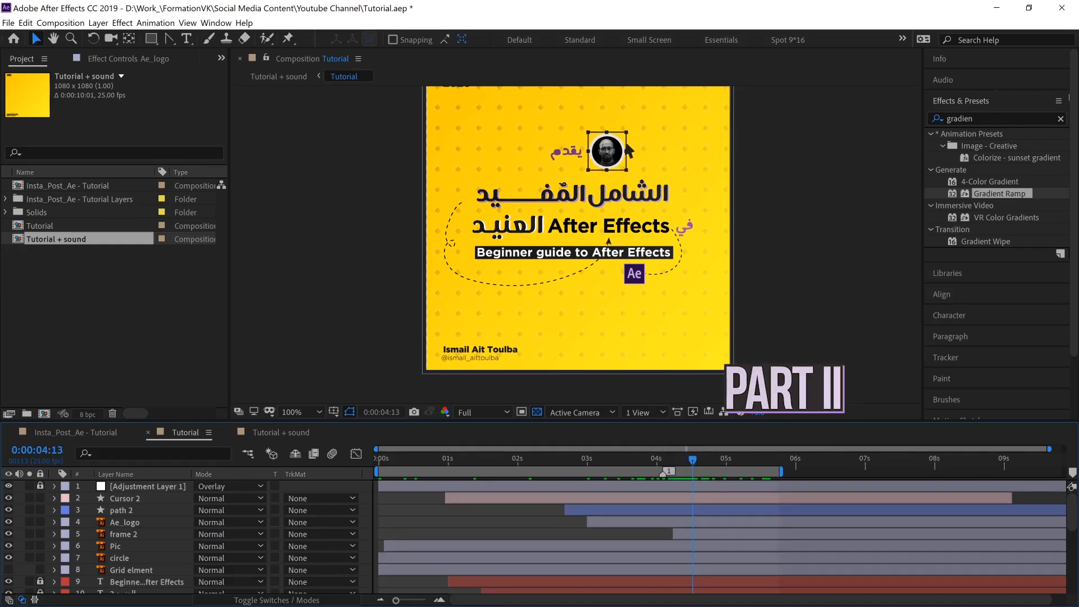
mouse_move(1072, 473)
left_mouse_down()
mouse_move(693, 477)
mouse_move(628, 463)
mouse_move(419, 464)
mouse_move(631, 491)
left_mouse_up()
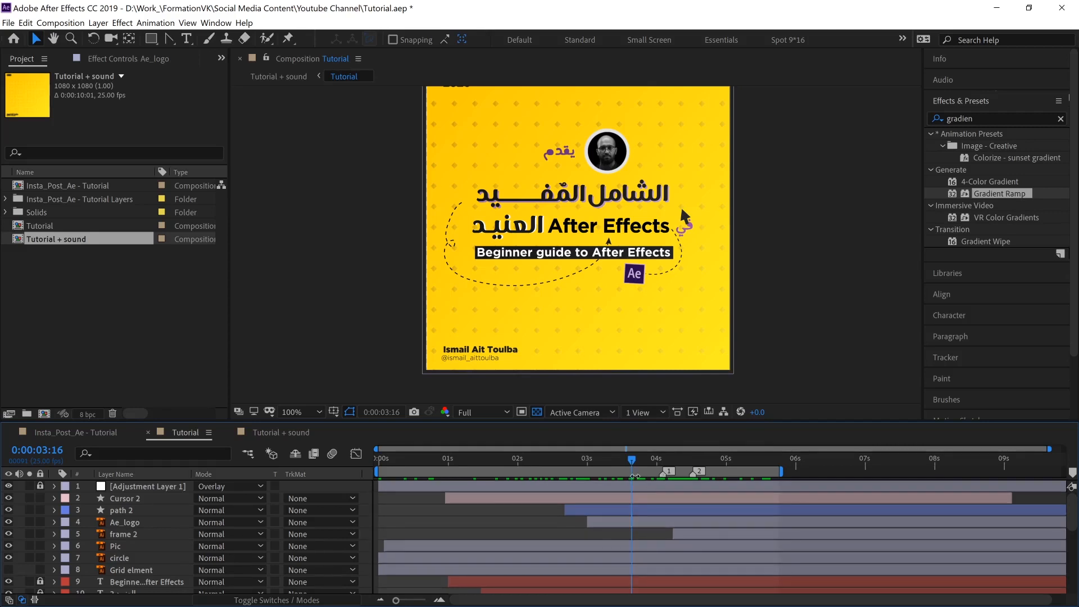
left_click_drag(661, 475, 635, 476)
Step: In the Tutorial + sound composition, add a marker to the Tutorial layer at 0:00:03:16 and update its markers from the source
left_click(280, 433)
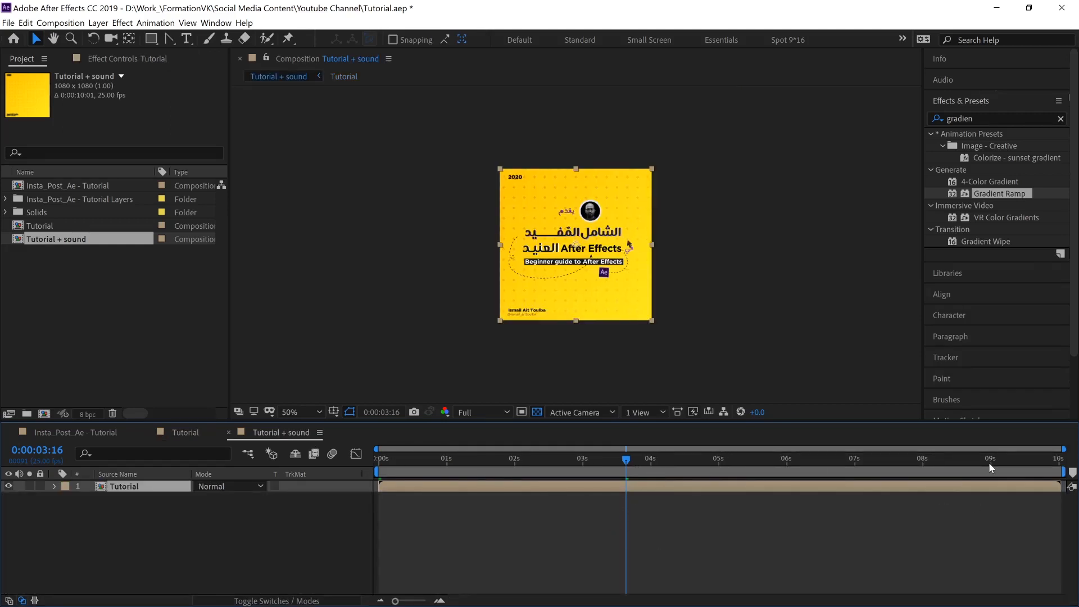
left_click_drag(1070, 477, 627, 476)
key("ctrl+z")
right_click(651, 485)
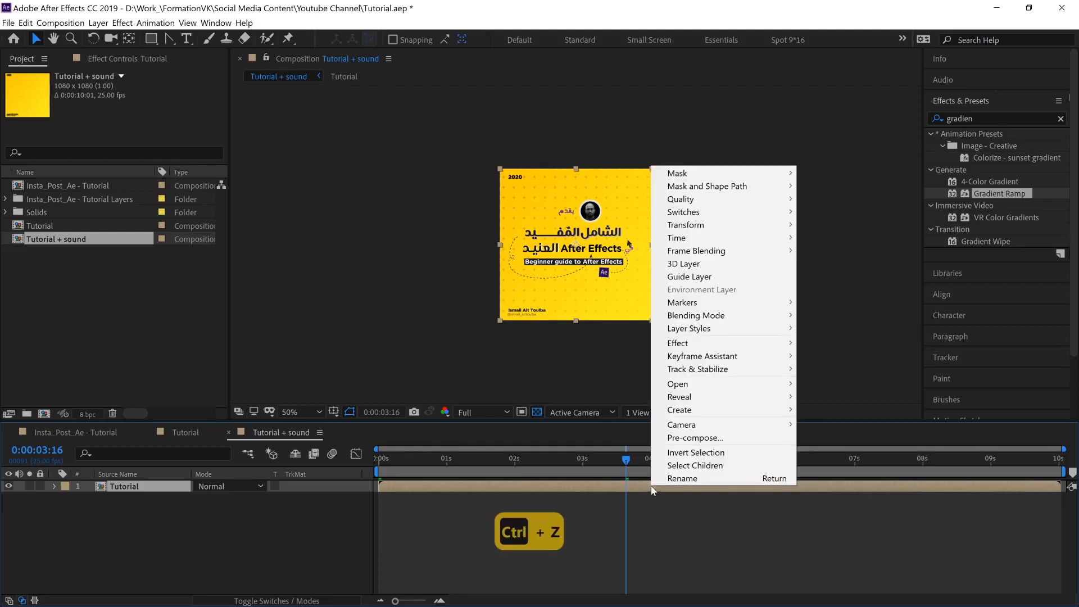
left_click(640, 488)
key("KP_Multiply")
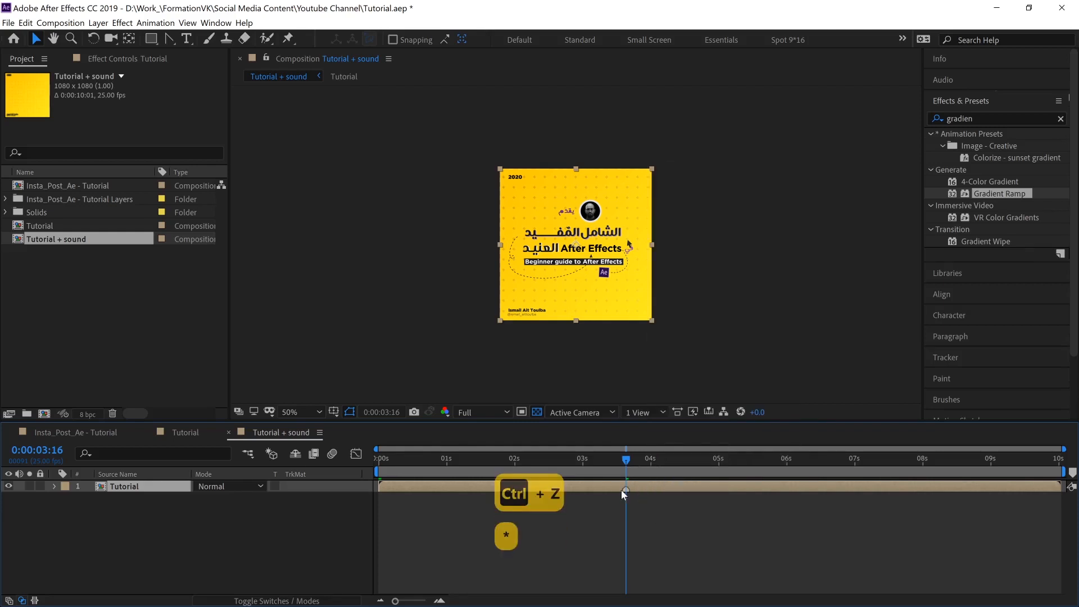
right_click(625, 489)
left_click(670, 511)
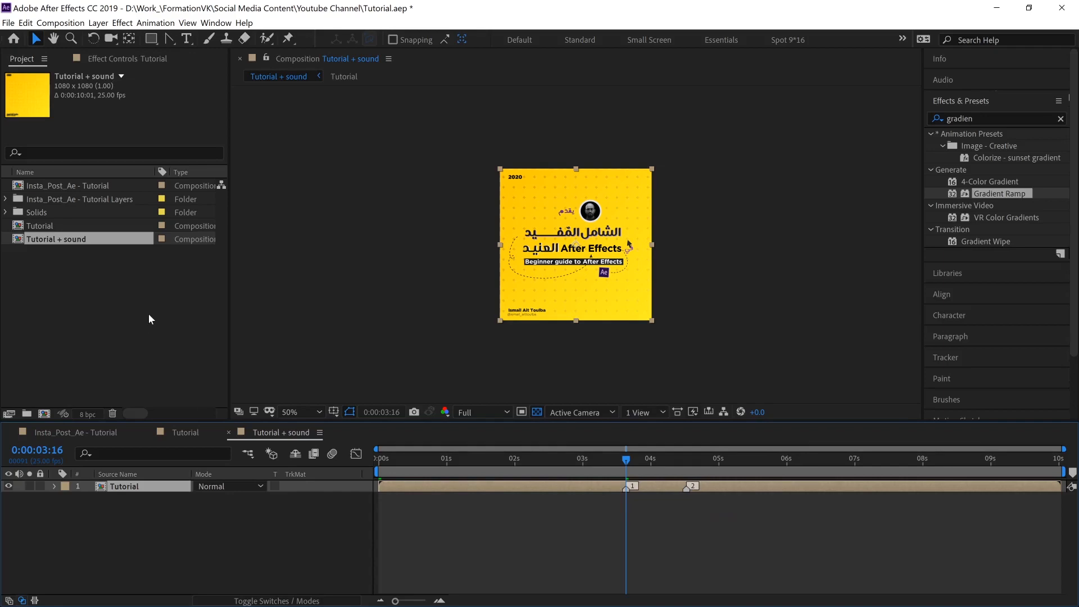
Step: Import the inspired-me_0020 and mouse-sounds-pack WAV files into the project
left_click(8, 22)
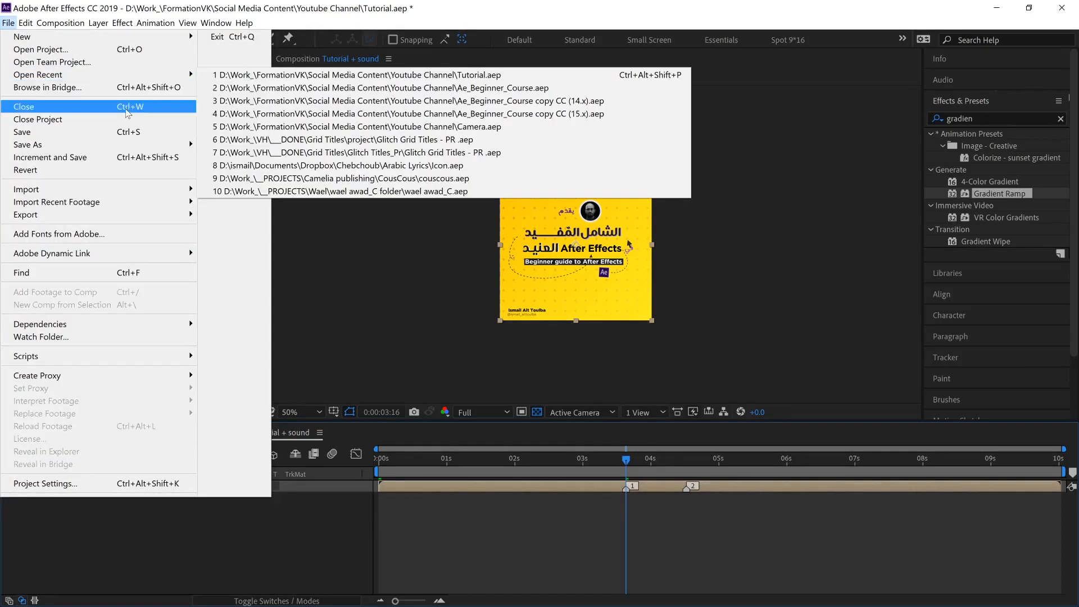
left_click(219, 189)
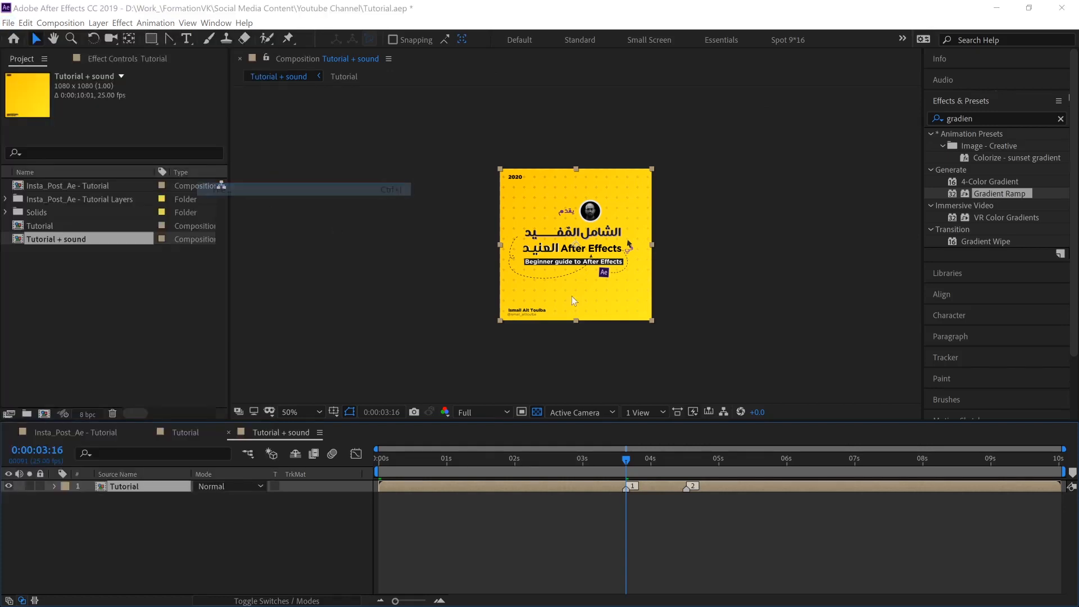
left_click(80, 297)
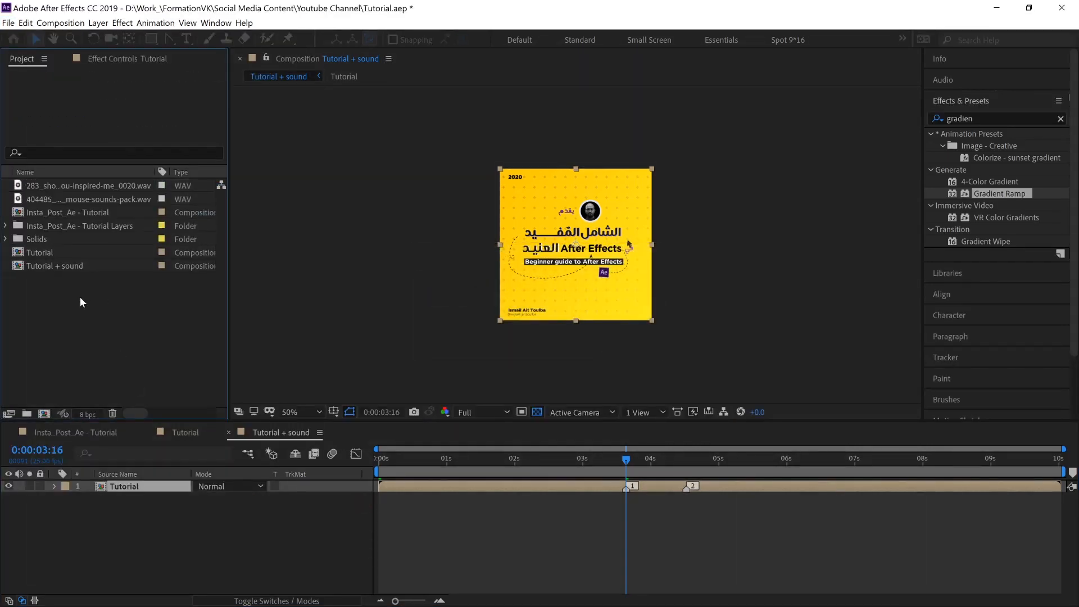
Step: Place mouse-sounds-pack.wav in Tutorial + sound beneath the Tutorial layer, starting at marker 2
left_click(56, 188)
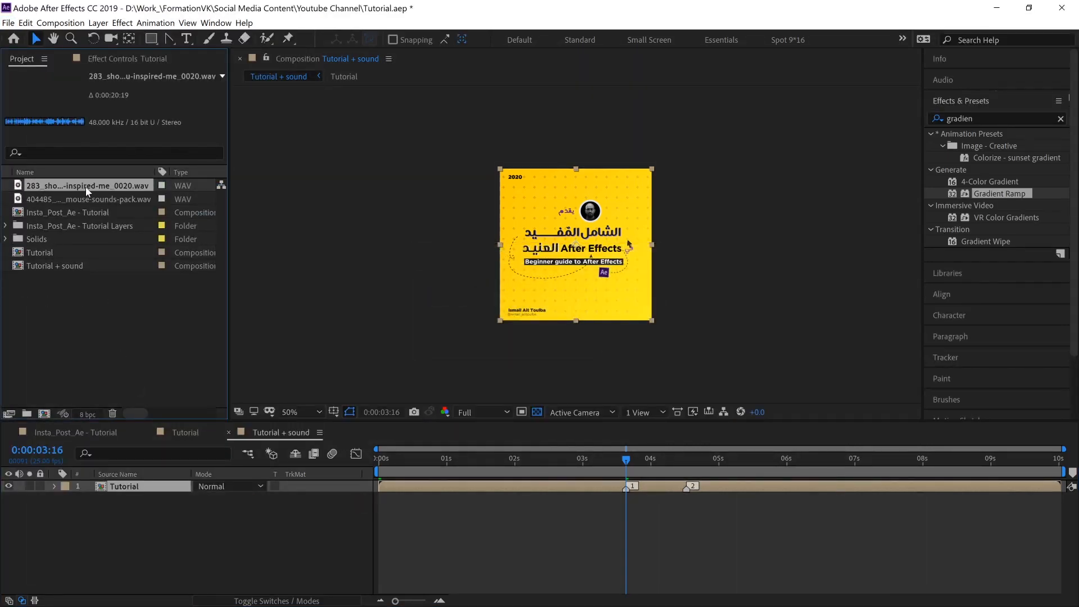
left_click(91, 200)
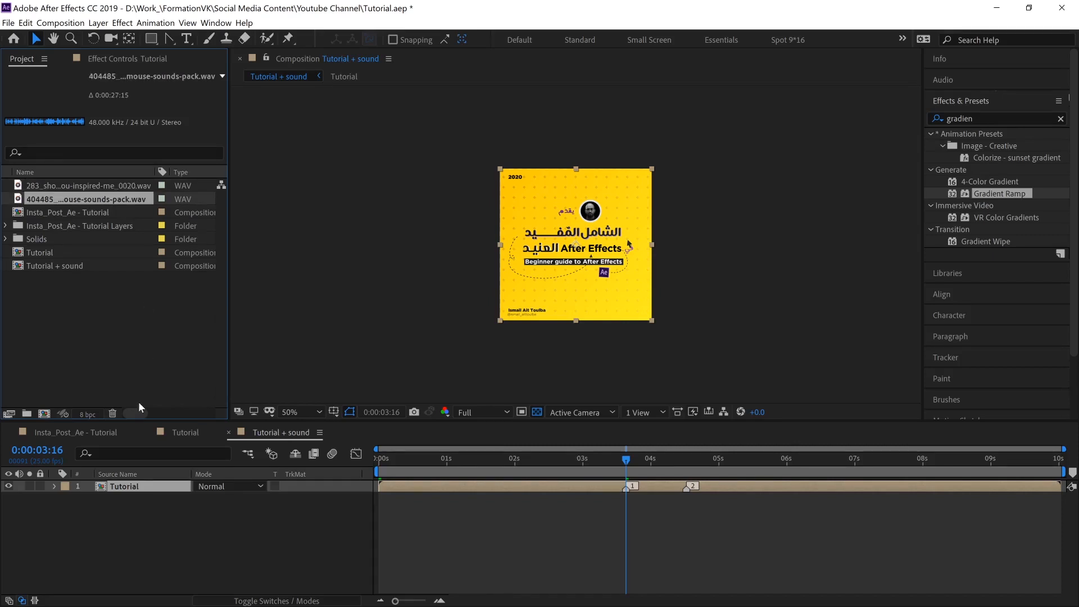
left_click_drag(135, 203, 683, 509)
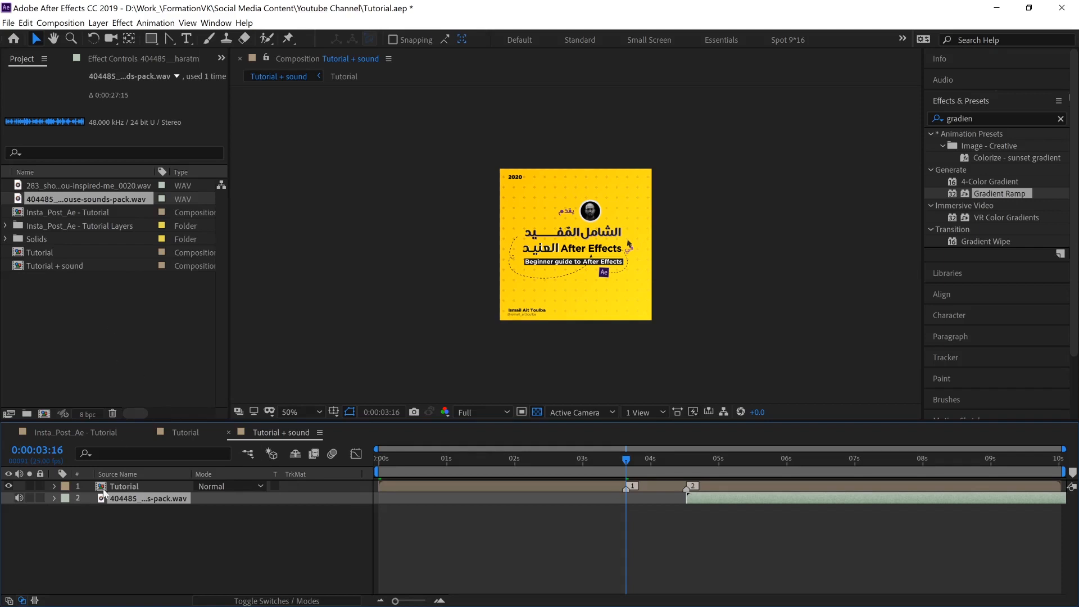
Step: Preview the mouse-sounds-pack audio in its own layer viewer, stop playback, and close the viewer
double_click(730, 498)
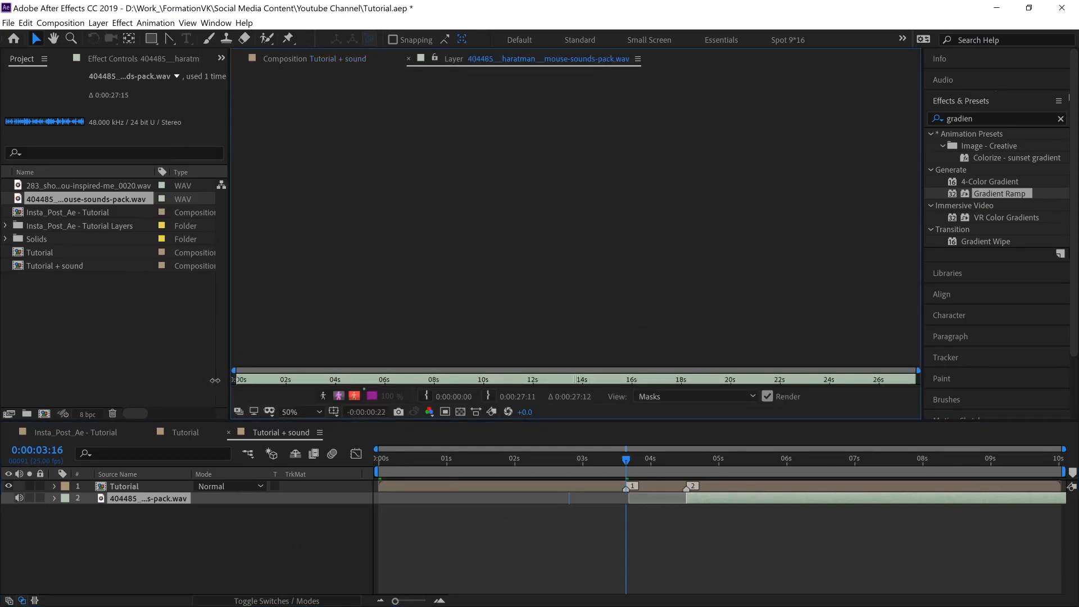
left_click(253, 379)
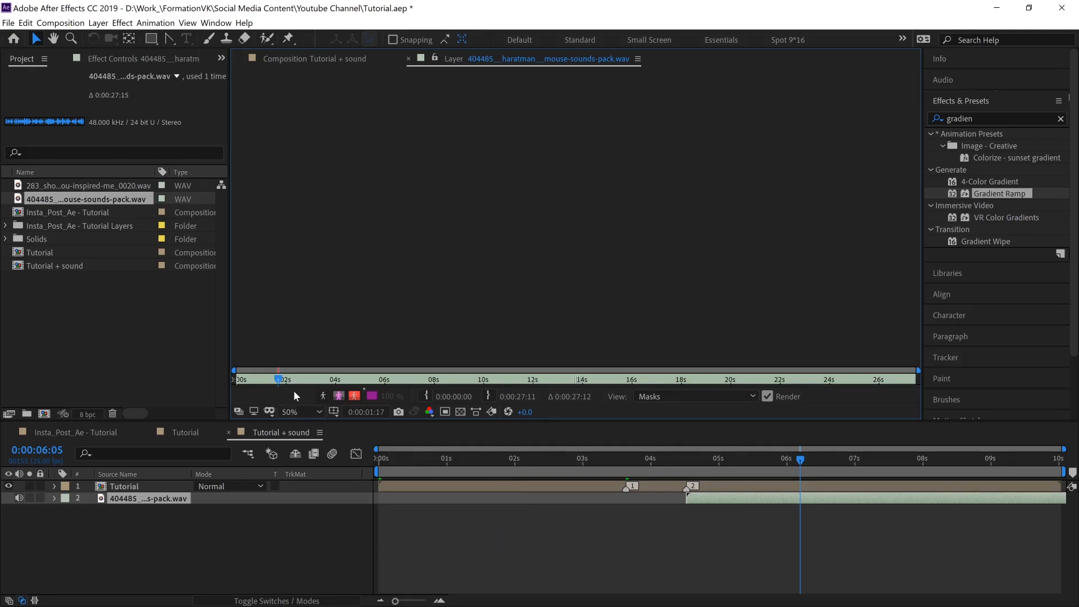
key("space")
key("space")
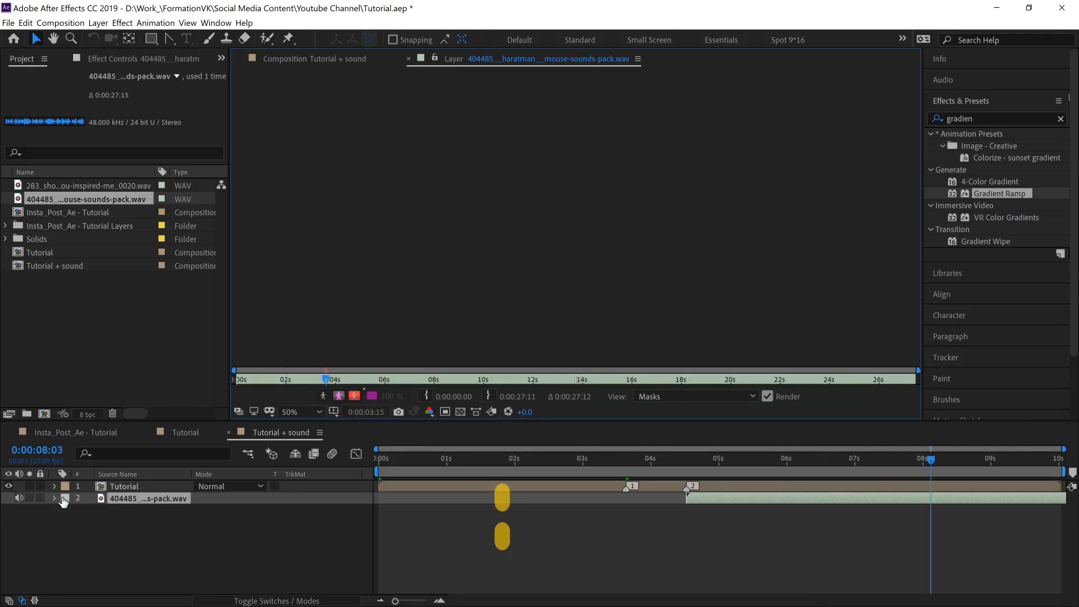
left_click(409, 59)
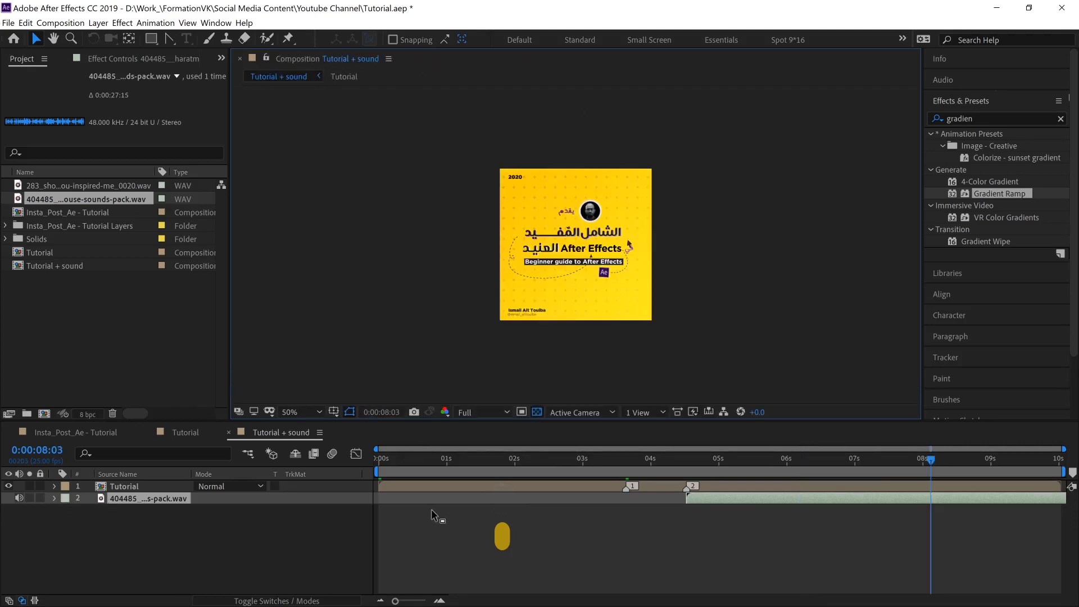
Step: Show the mouse-sounds-pack layer's waveform and play only its audio from the layer start at 0:00:04:11
left_click(54, 498)
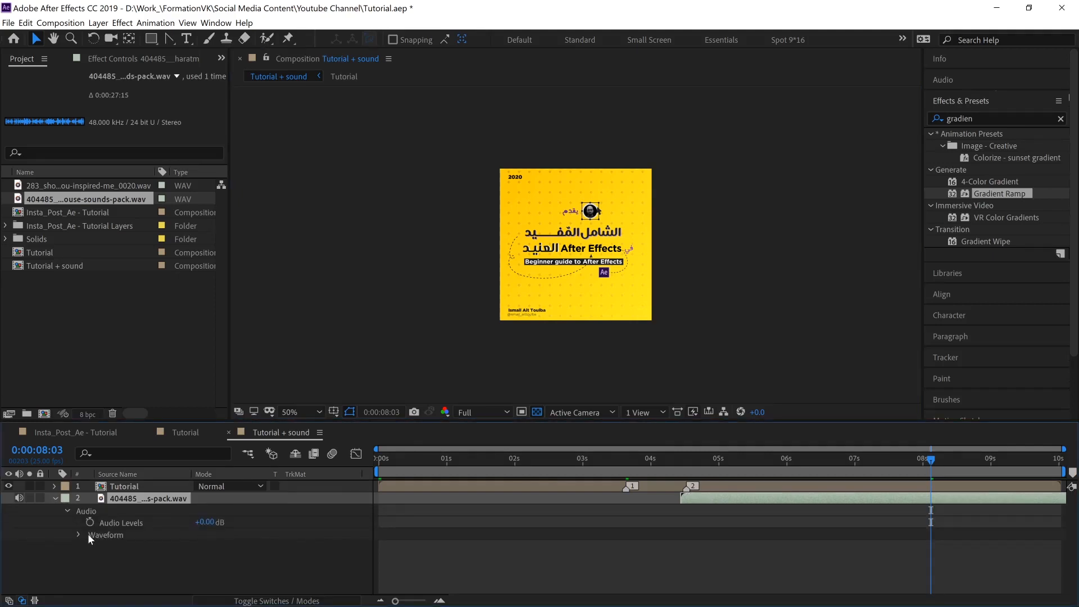
left_click(78, 534)
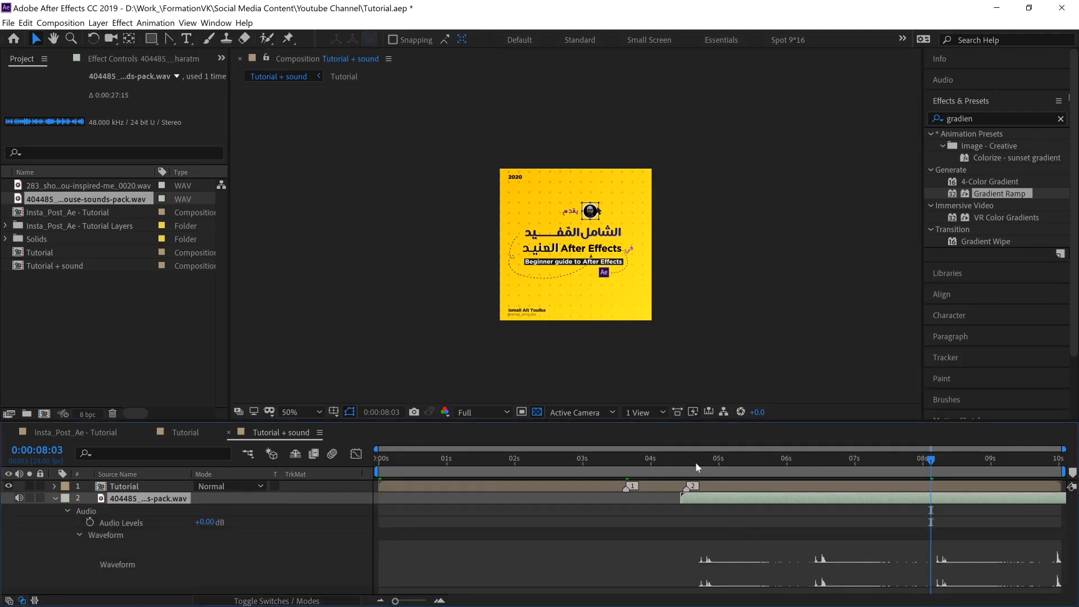
key("i")
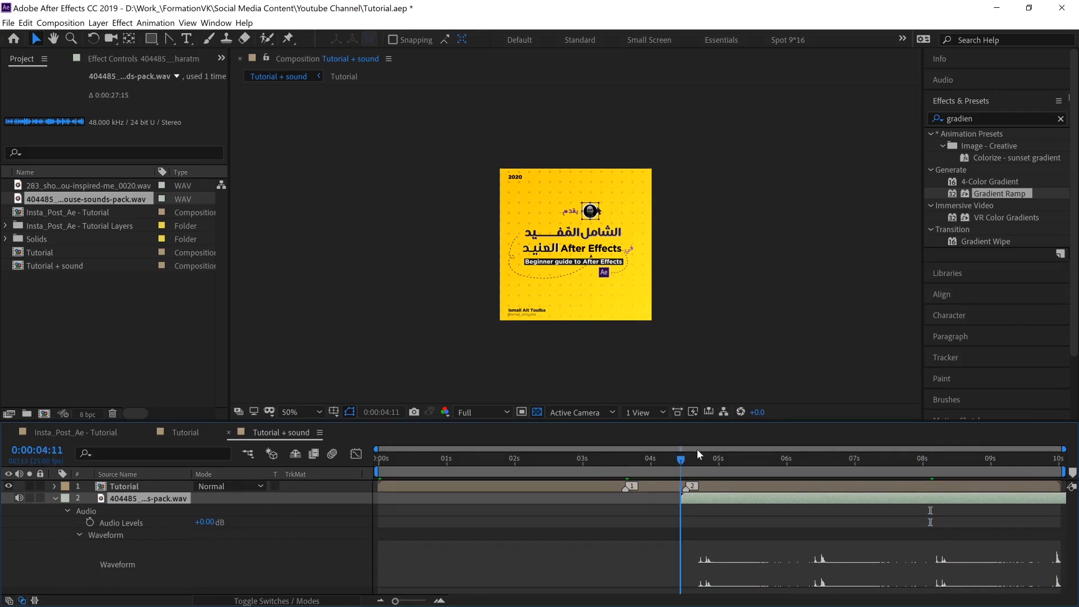
key("KP_Decimal")
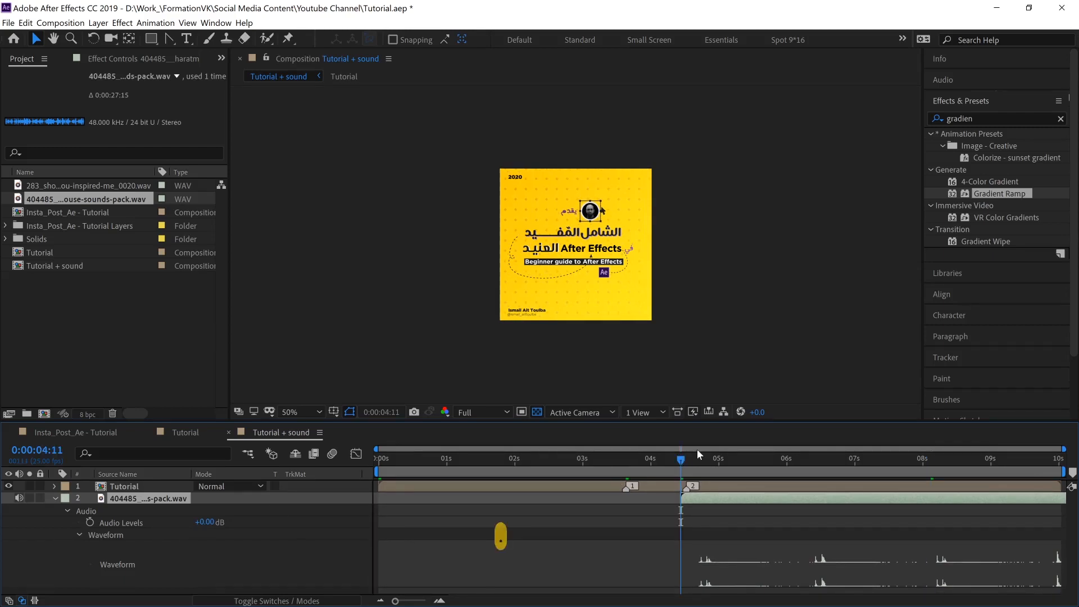
key("KP_Decimal")
Step: Split the mouse-sounds-pack layer at 0:00:05:21 and delete the part after the split
left_click(776, 461)
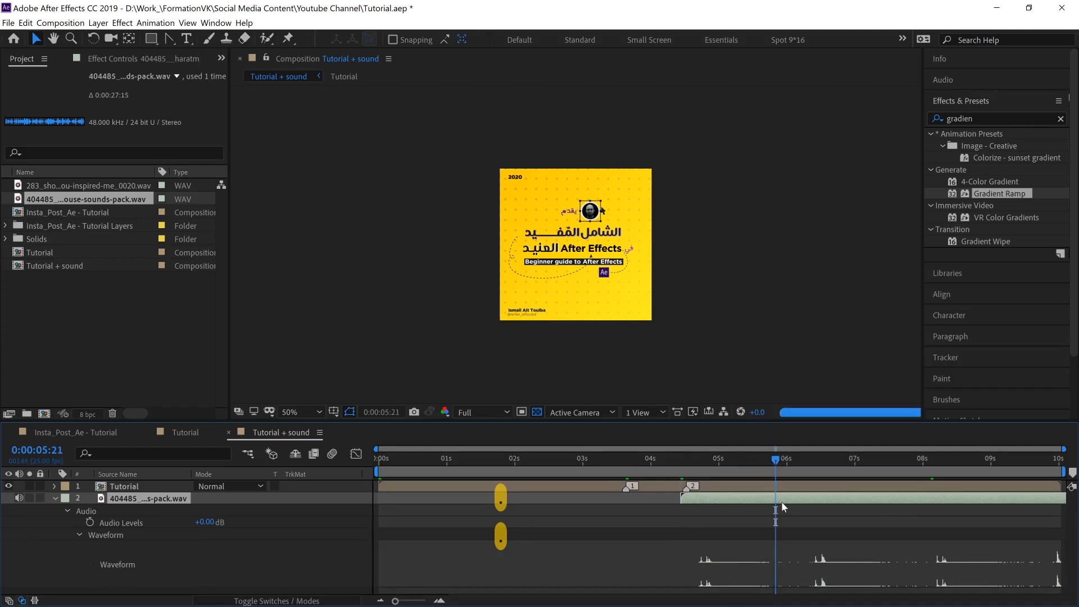
key("ctrl+shift+d")
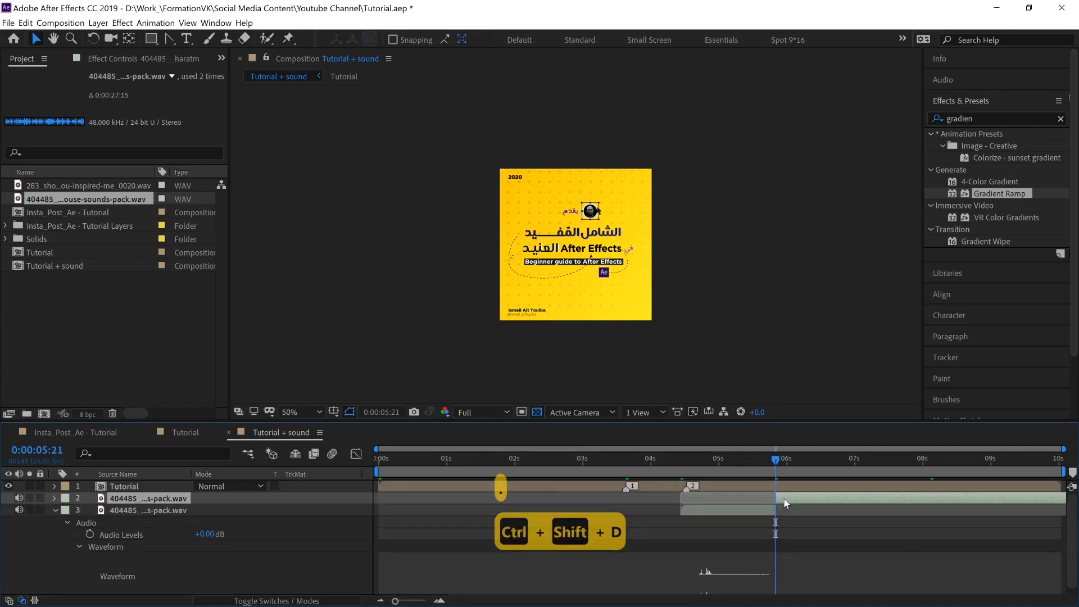
key("BackSpace")
Step: Move to 0:00:05:03 and set the mouse-sounds-pack layer's Audio Levels to 10 dB
left_click(727, 460)
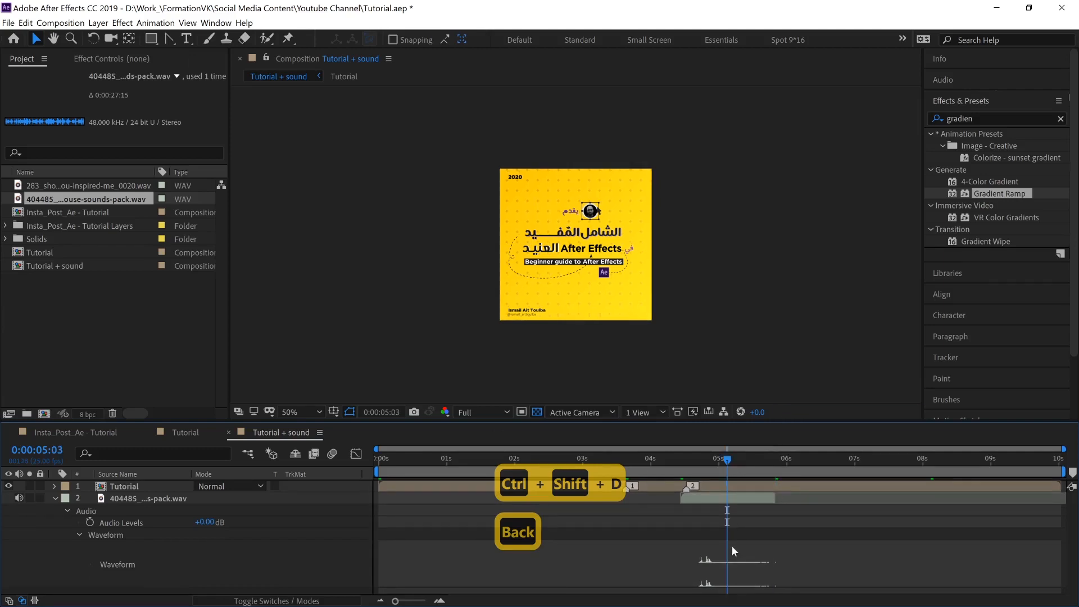
left_click(203, 522)
type("10")
key("Return")
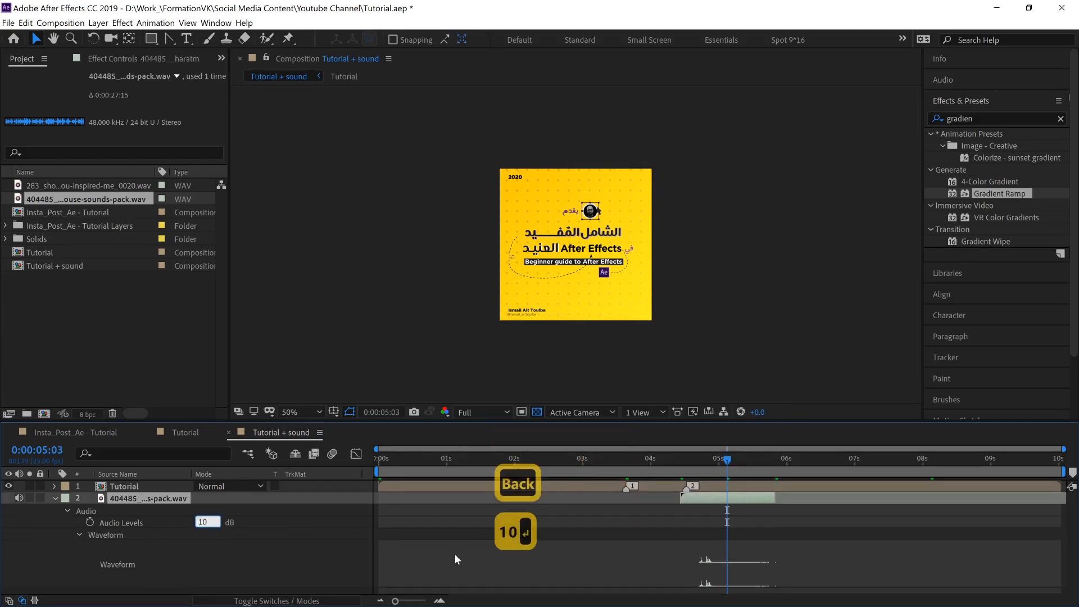
Step: Play the mouse-click audio from 0:00:04:13 and shift the mouse-sounds-pack layer earlier so its first peak meets 0:00:04:16
left_click(685, 459)
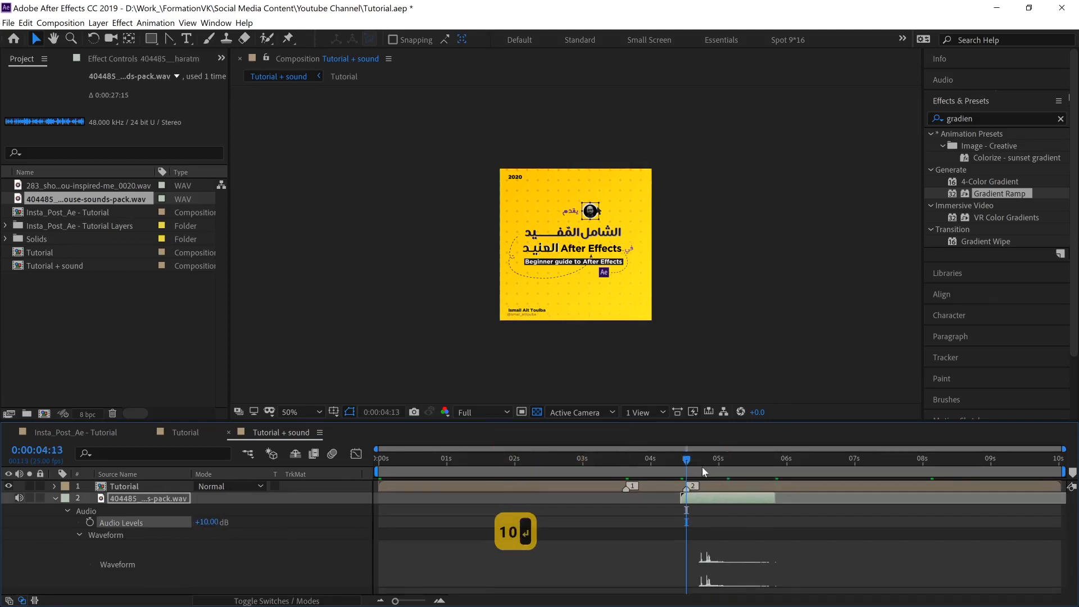
key("space")
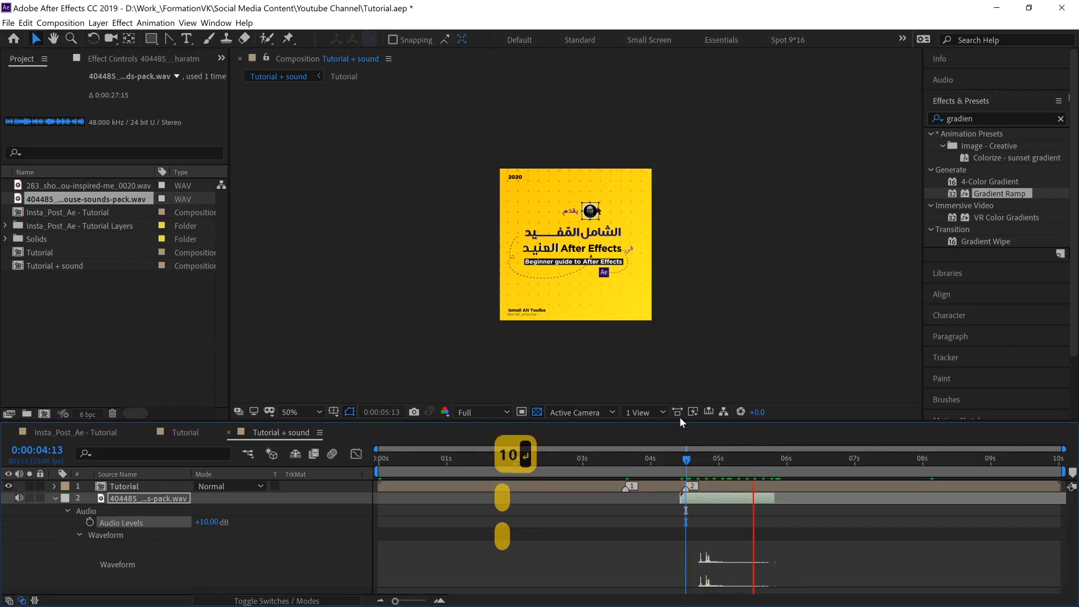
left_click(688, 461)
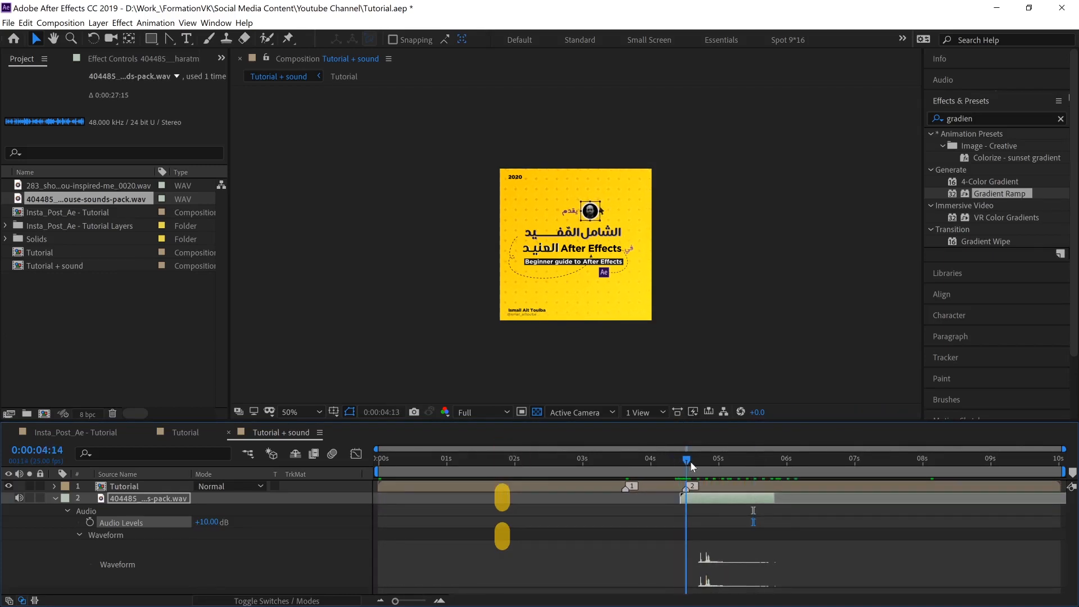
left_click_drag(690, 461, 707, 496)
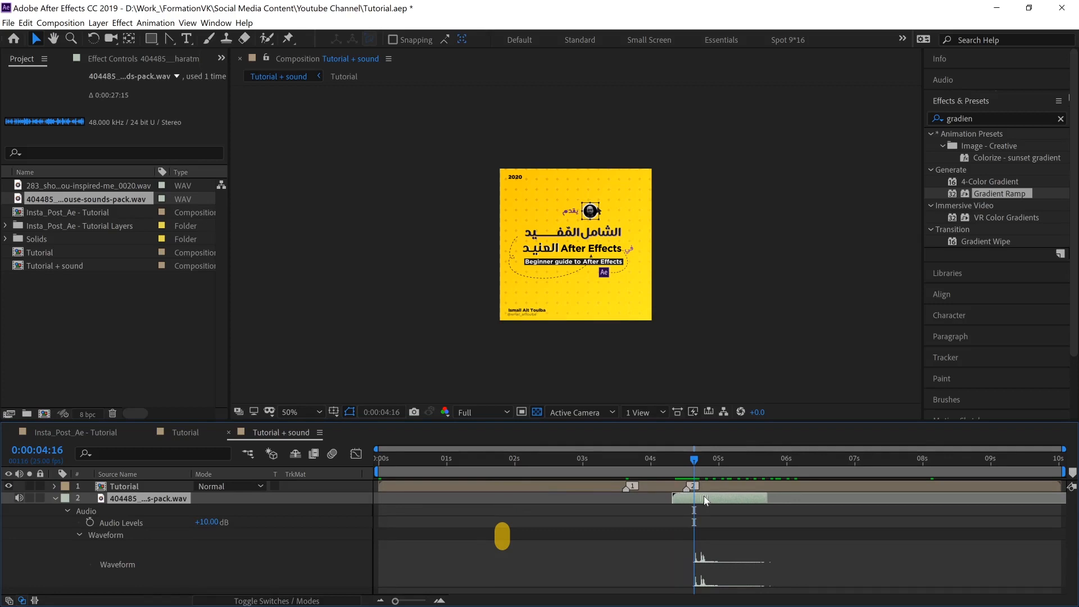
Step: Collapse the mouse-sounds-pack layer and preview the 283_short1_today-you-inspired-me_0020.wav footage in its own viewer
left_click(85, 185)
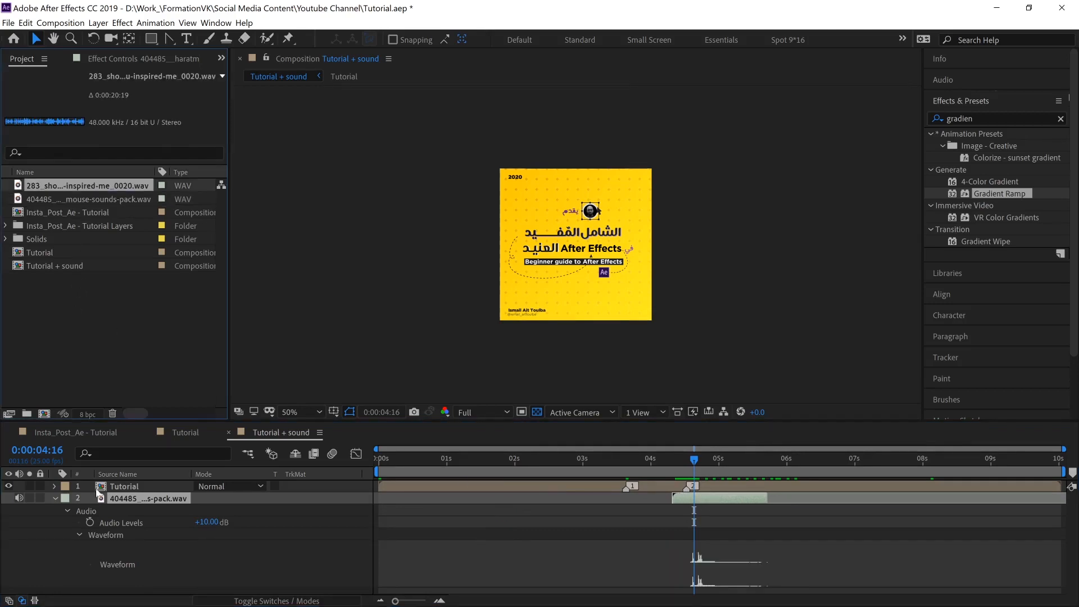
left_click(55, 498)
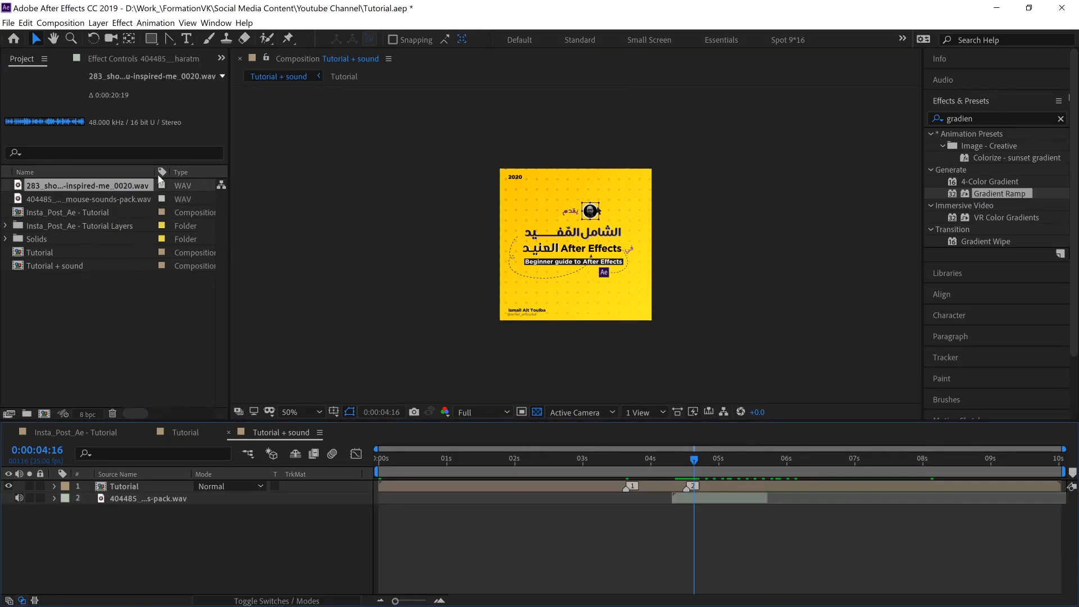
mouse_move(157, 171)
left_mouse_down()
mouse_move(219, 171)
mouse_move(174, 171)
left_mouse_up()
double_click(123, 185)
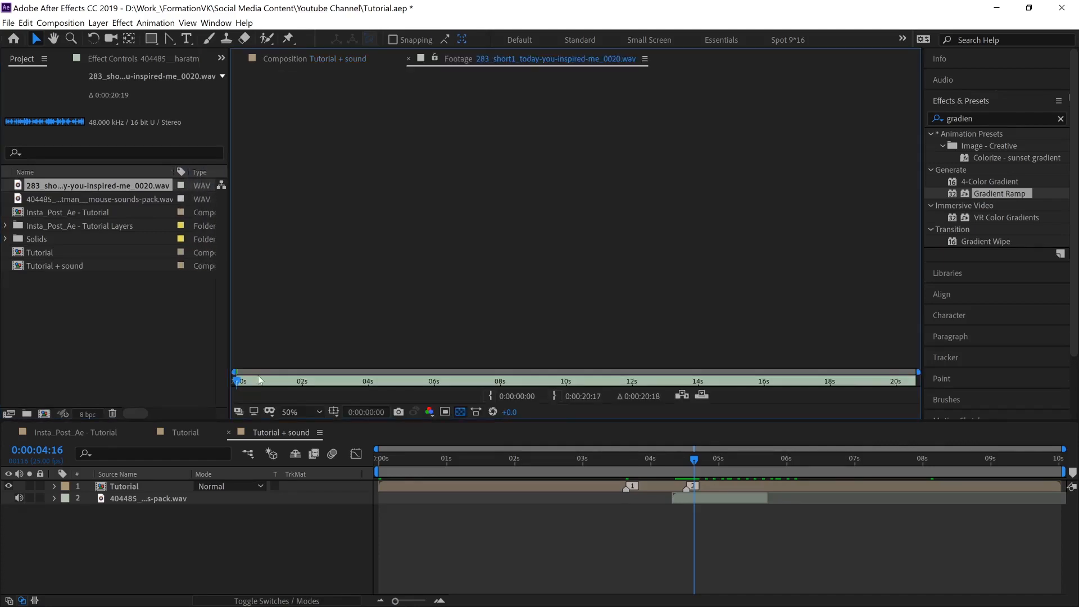
key("space")
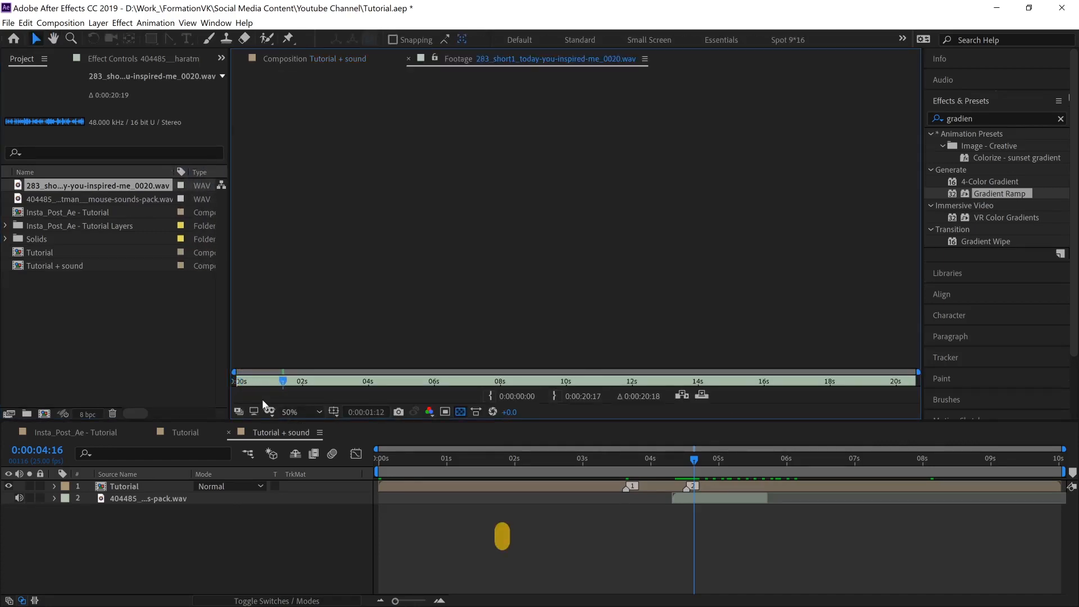
left_click(144, 295)
Step: Add the 283_short1_today-you-inspired-me_0020.wav music below the mouse-sounds-pack layer and set its In point to 0:00:13:14
left_click(144, 185)
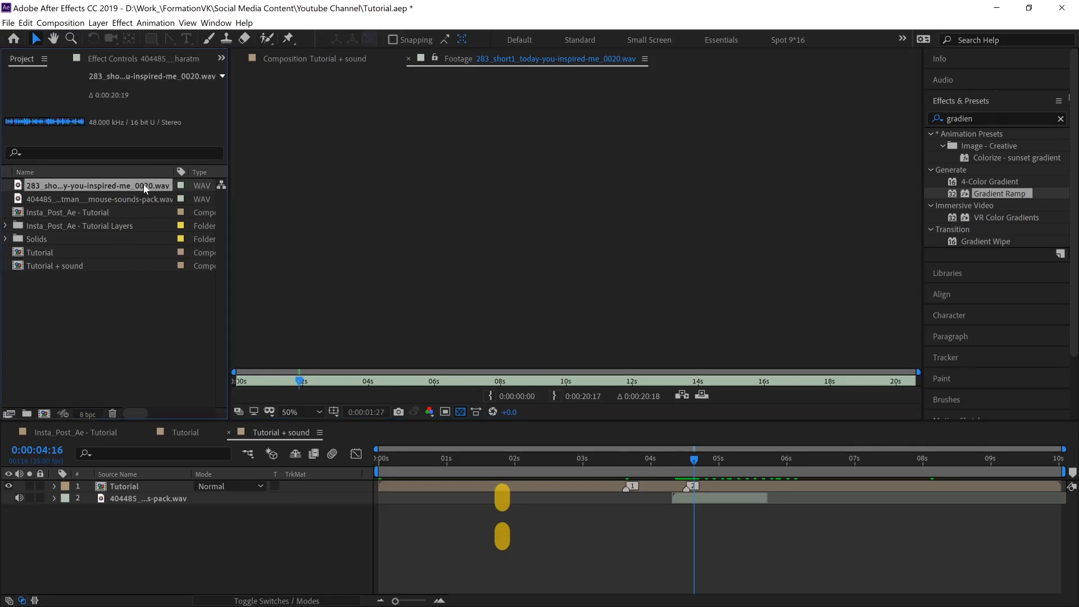
left_click_drag(144, 185, 310, 511)
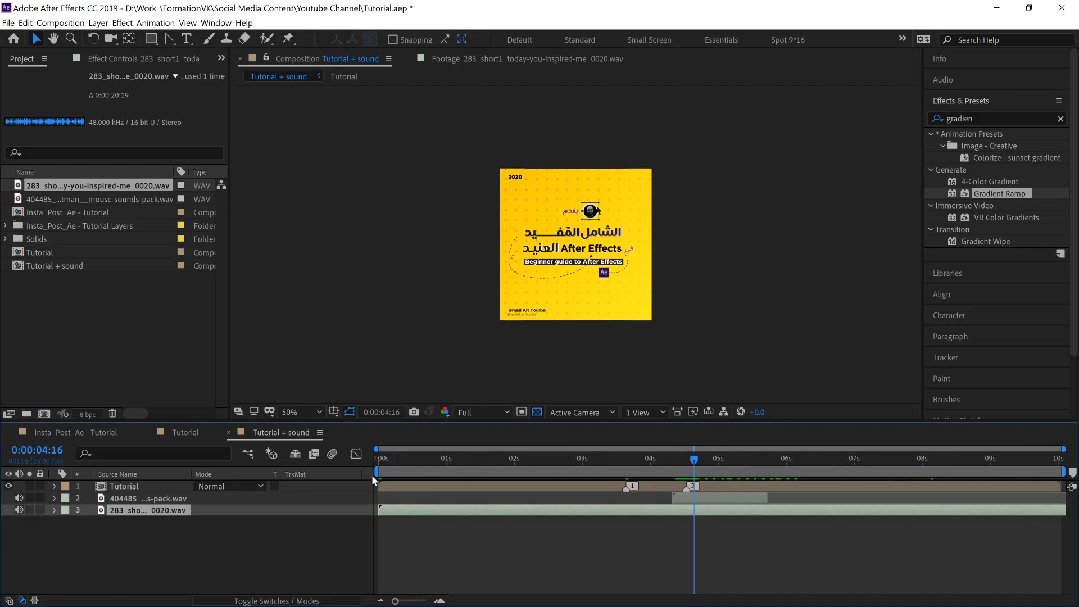
double_click(166, 512)
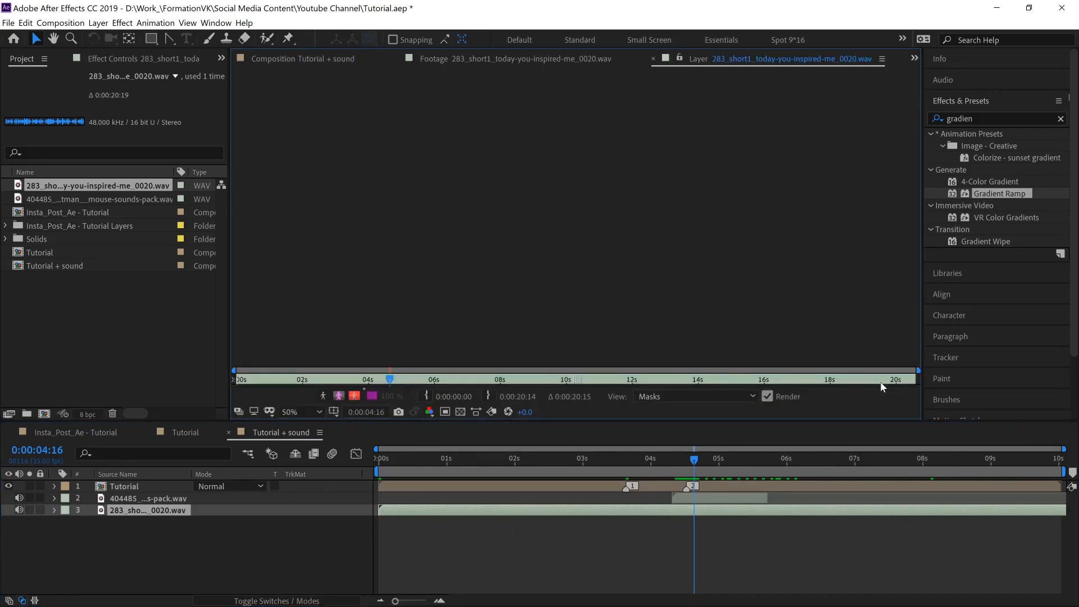
left_click(736, 380)
left_click_drag(736, 381, 685, 380)
left_click(427, 396)
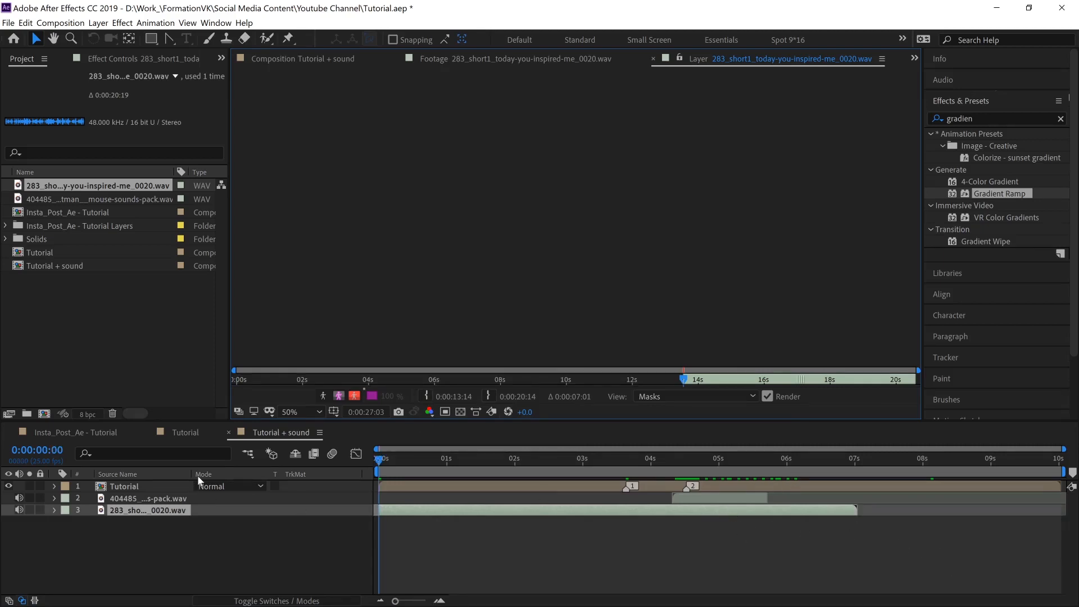
Step: Find the animation's end at 0:00:05:19 in the Tutorial composition and end the Tutorial + sound work area there
left_click(199, 433)
left_click(779, 460)
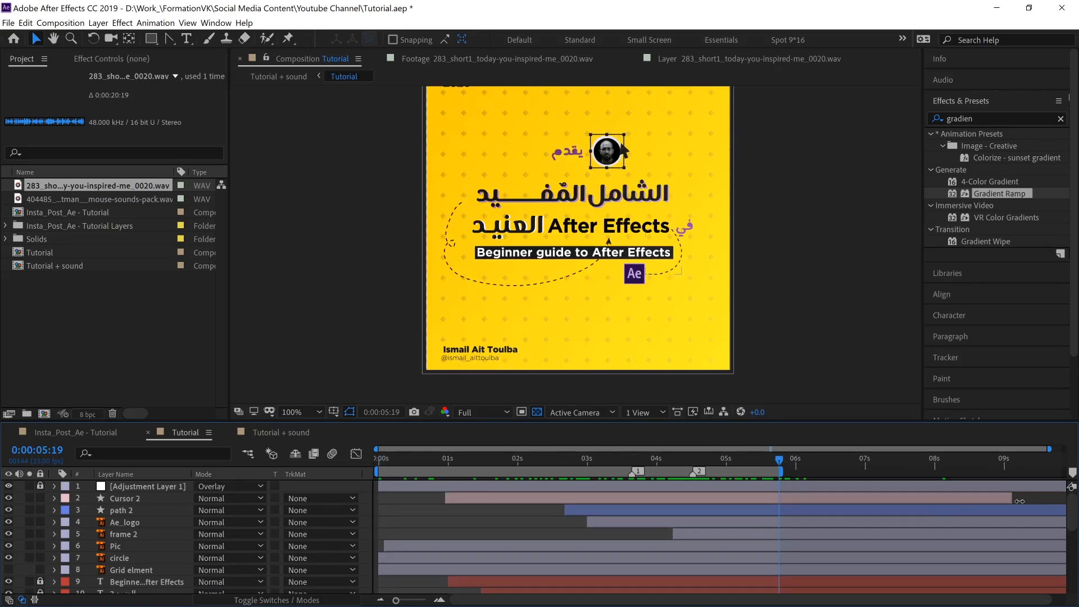
left_click(284, 433)
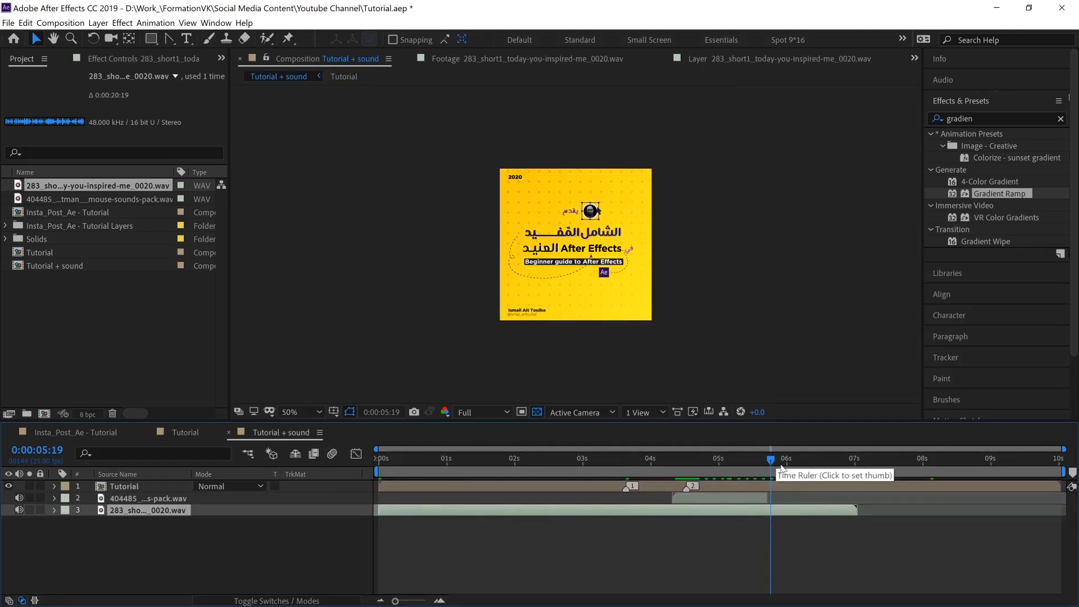
key("n")
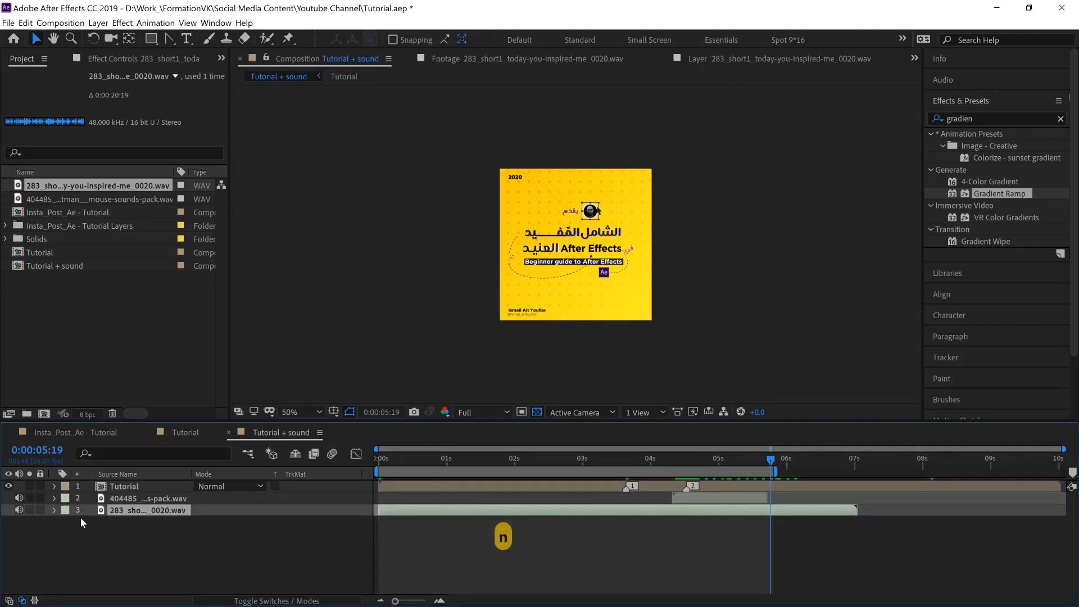
Step: Show the music layer's waveform and preview the Tutorial + sound composition from 0:00:00:00
left_click(67, 524)
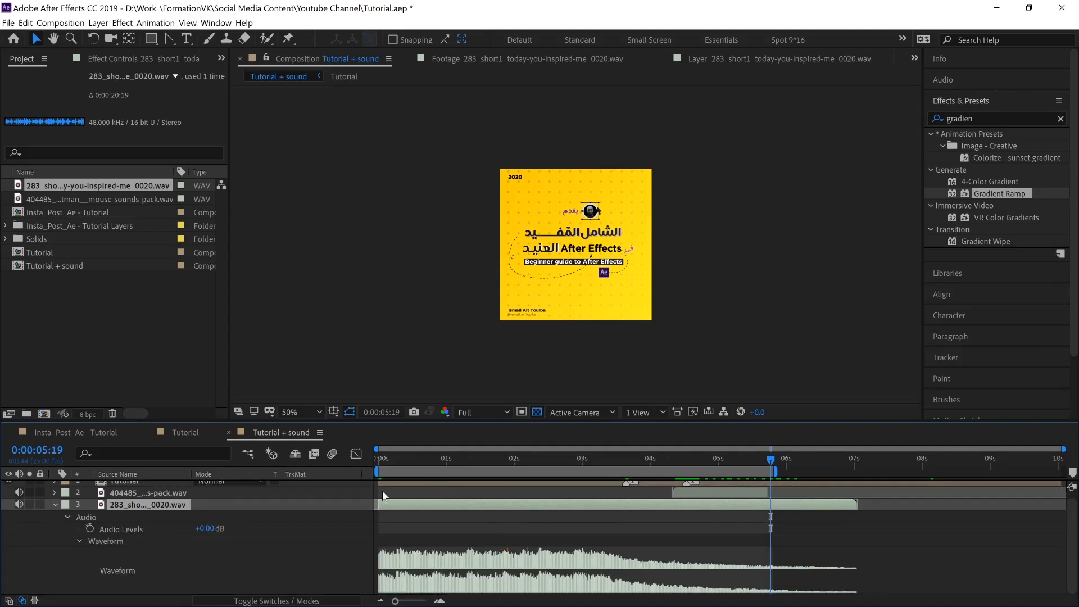
left_click_drag(385, 460, 355, 459)
key("space")
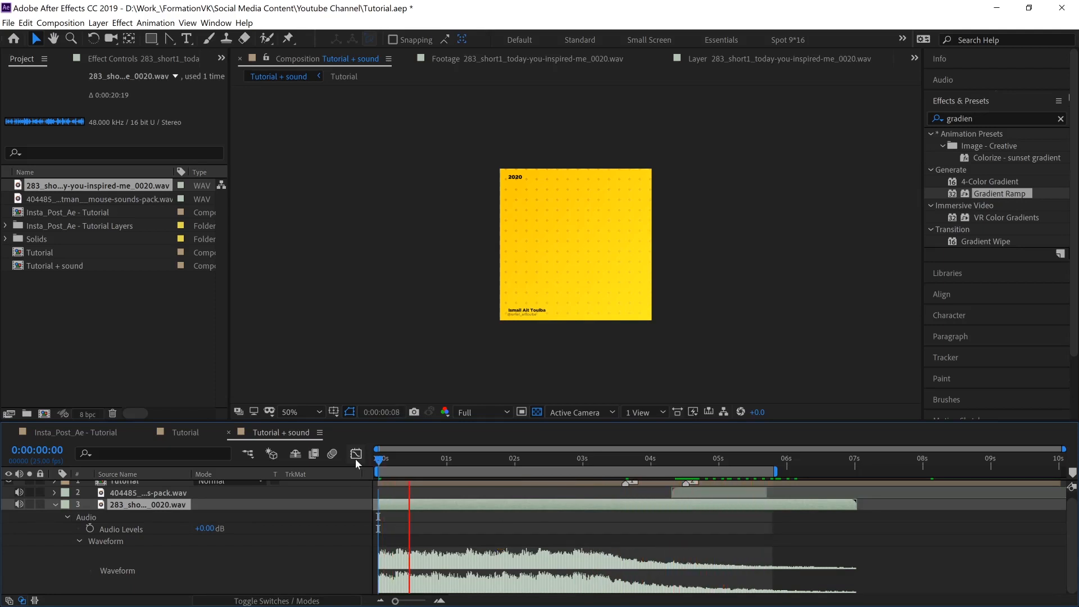
key("space")
Step: Shift the music layer earlier so it ends at about 6.5 seconds, and extend the work area end to just before 6 seconds
left_click_drag(778, 509, 750, 509)
left_click_drag(775, 471, 783, 470)
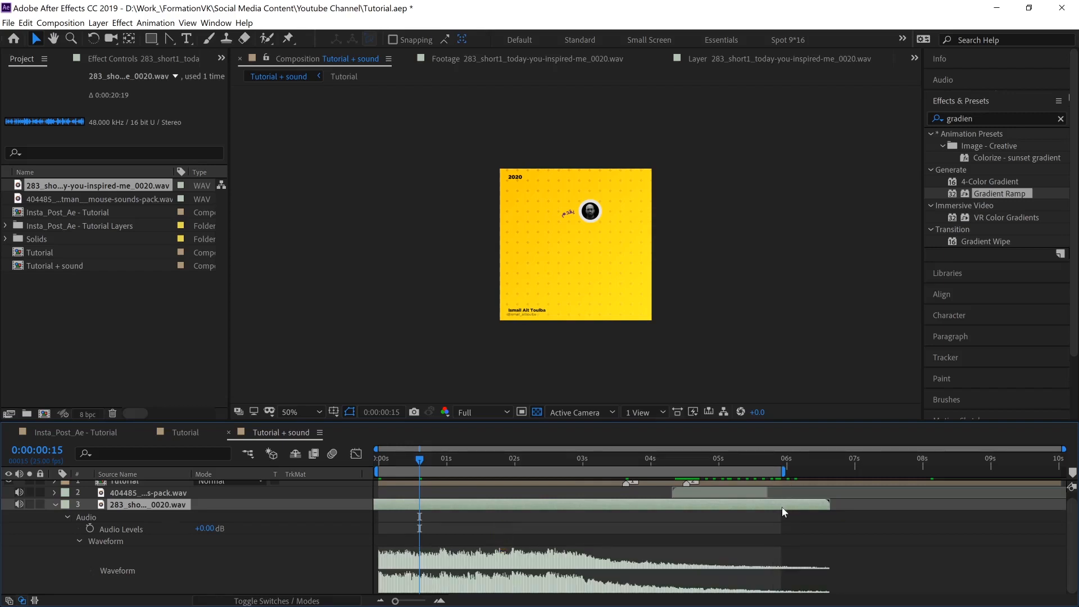
left_click_drag(781, 507, 779, 510)
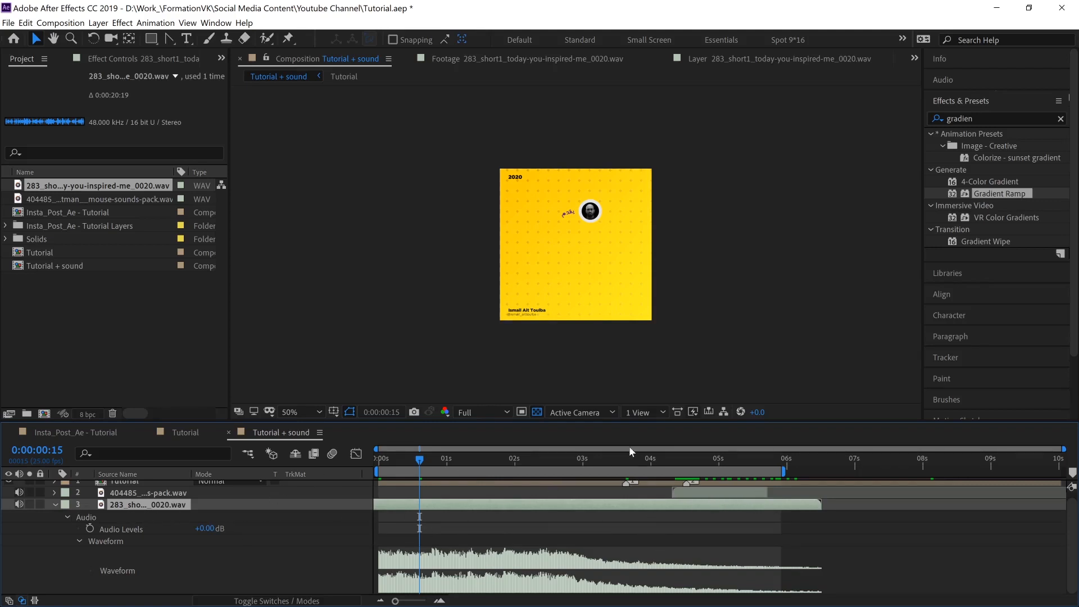
Step: Move to the first marker at 0:00:03:16, import after_effects_render.mp3, and add it above the music layer
left_click_drag(582, 455, 630, 458)
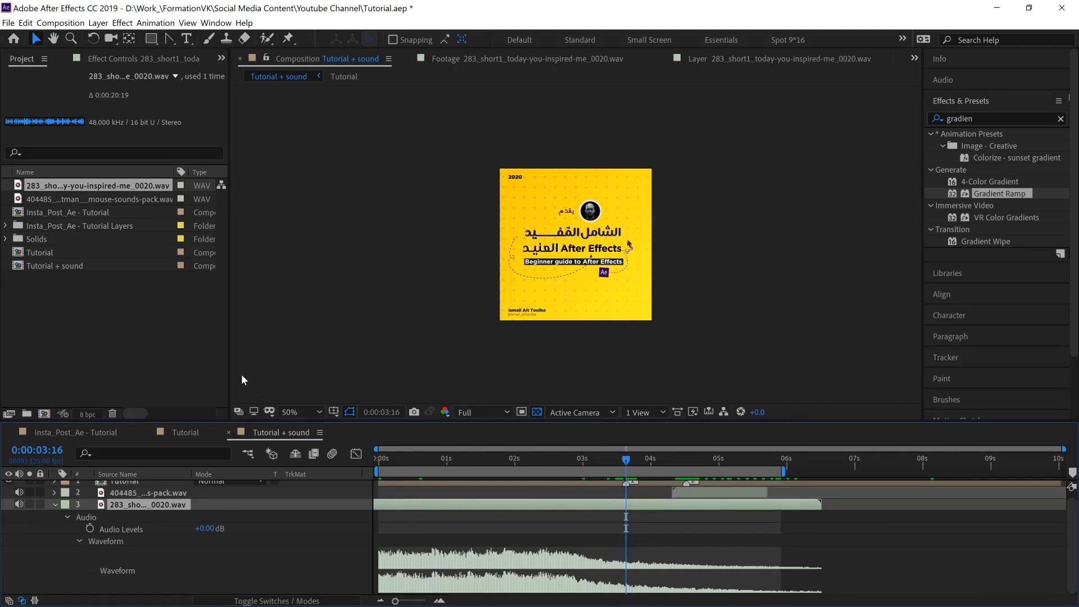
left_click(187, 360)
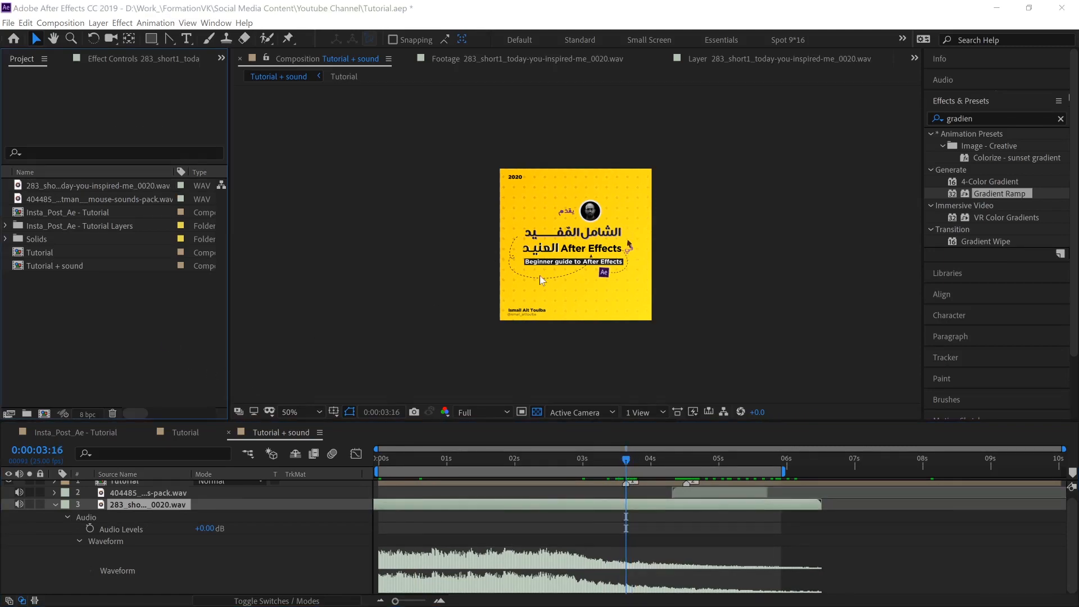
key("ctrl+i")
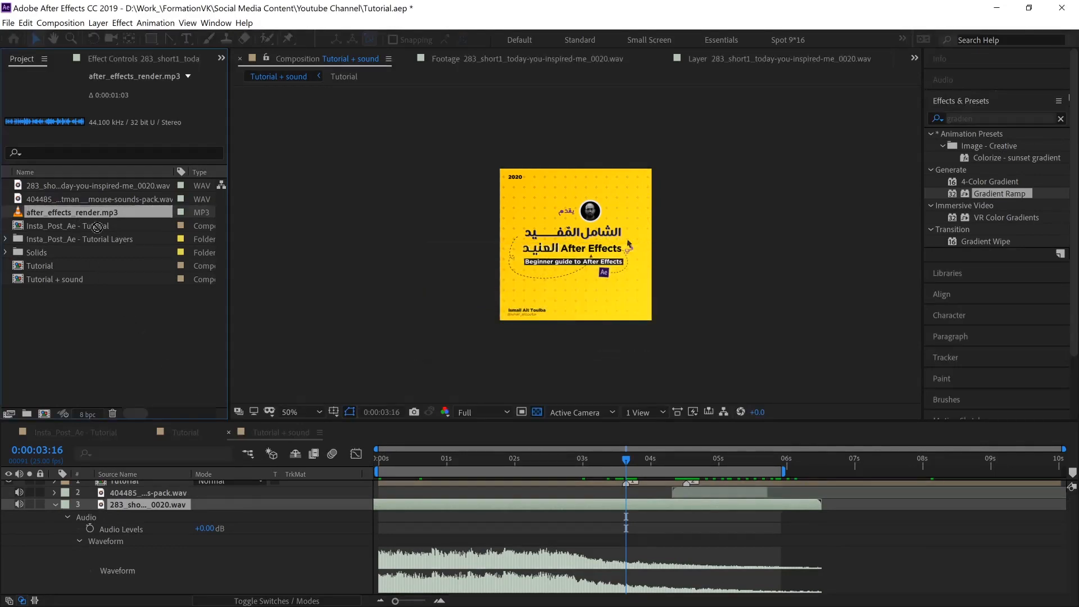
left_click_drag(90, 212, 220, 497)
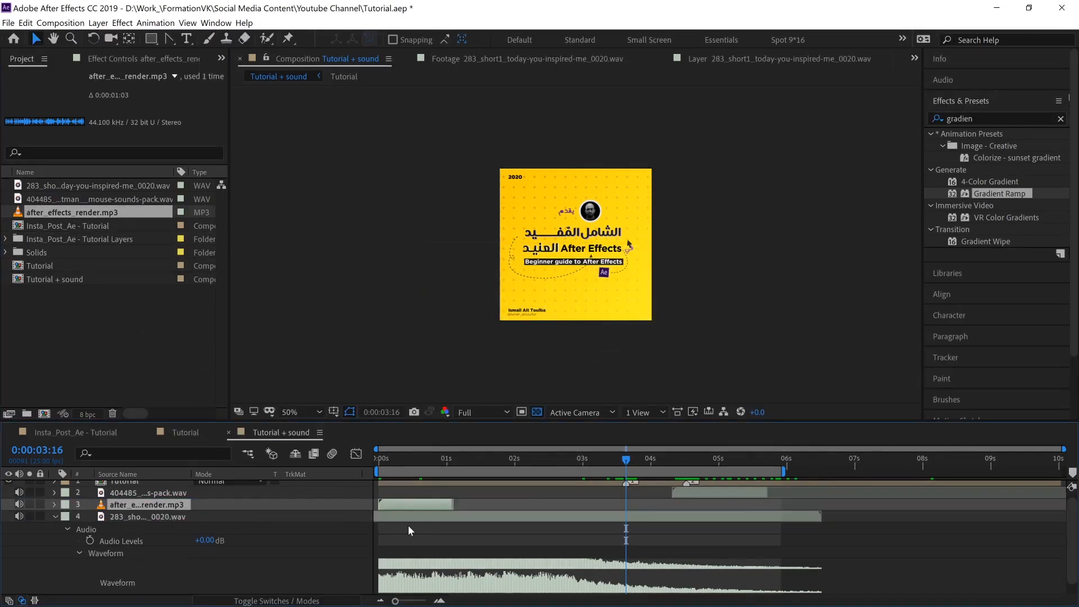
Step: Show the after_effects_render.mp3 layer's waveform and move the layer so its sound begins at the first marker, 0:00:03:16
left_click(54, 504)
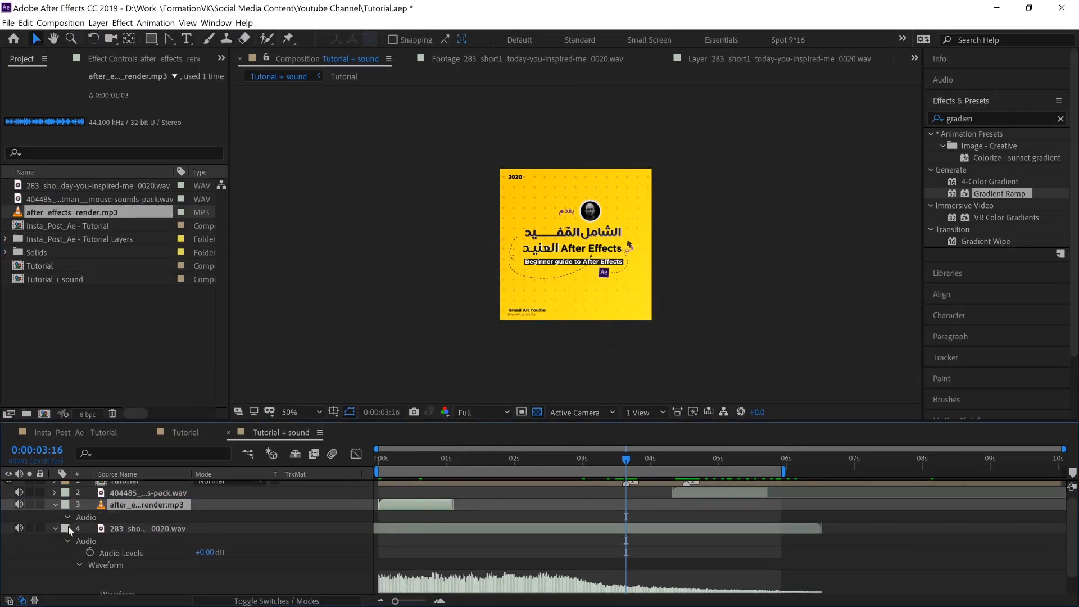
left_click(67, 517)
left_click(78, 541)
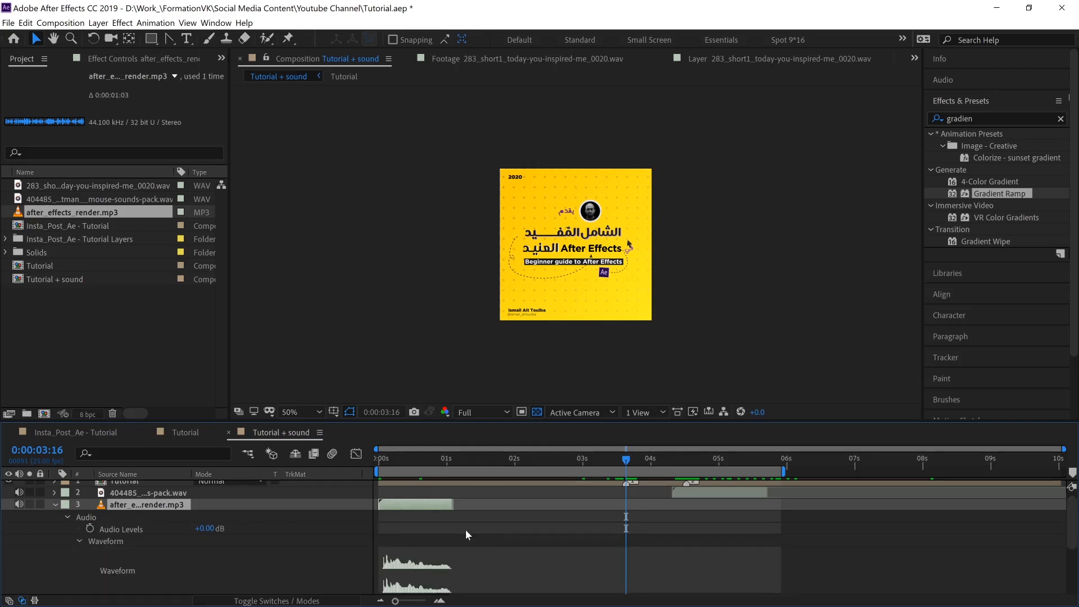
left_click_drag(430, 505, 673, 505)
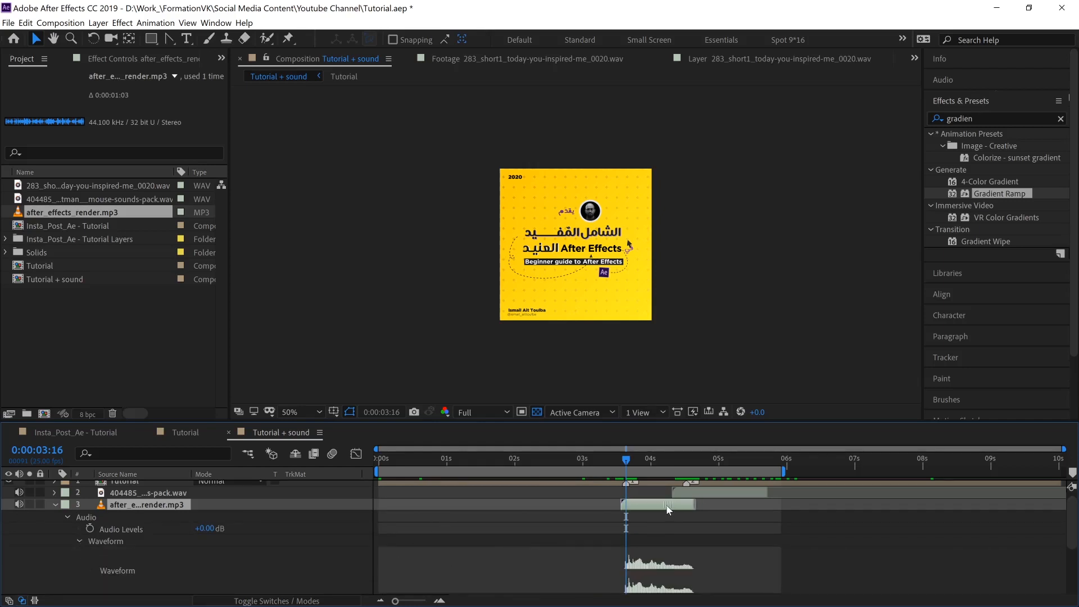
Step: Preview the audio from 0:00:03:16, play the work area from its start, and collapse the render sound and music layers
key("KP_Decimal")
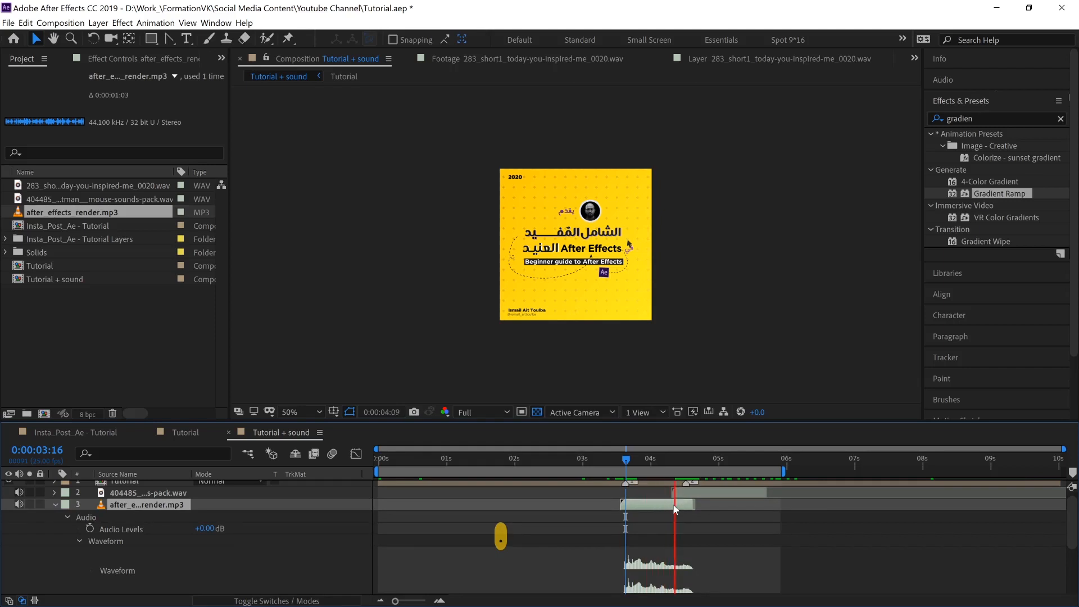
key("KP_Decimal")
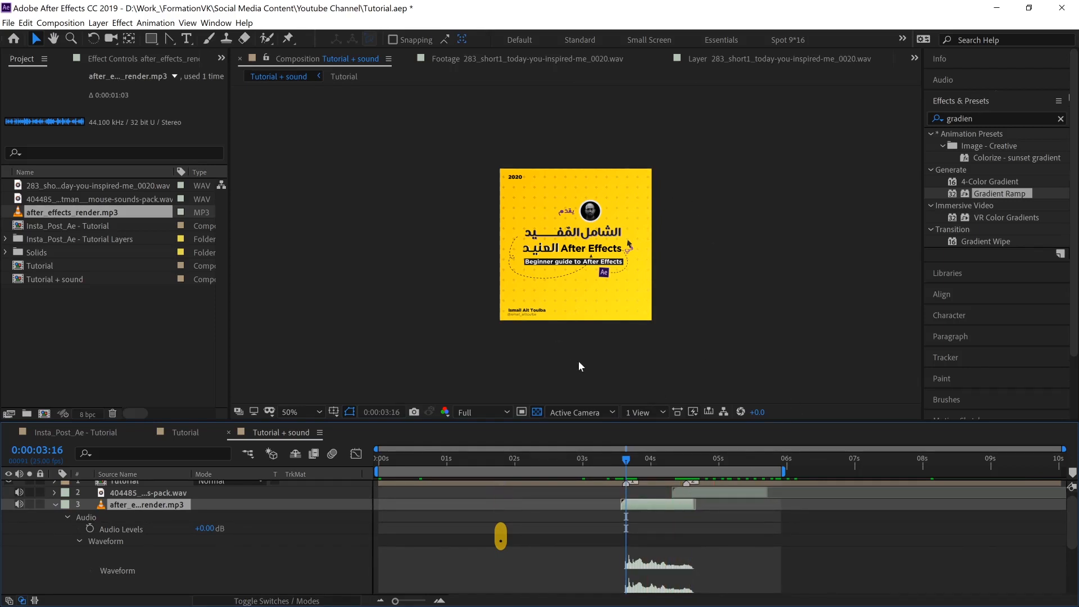
key("KP_Decimal")
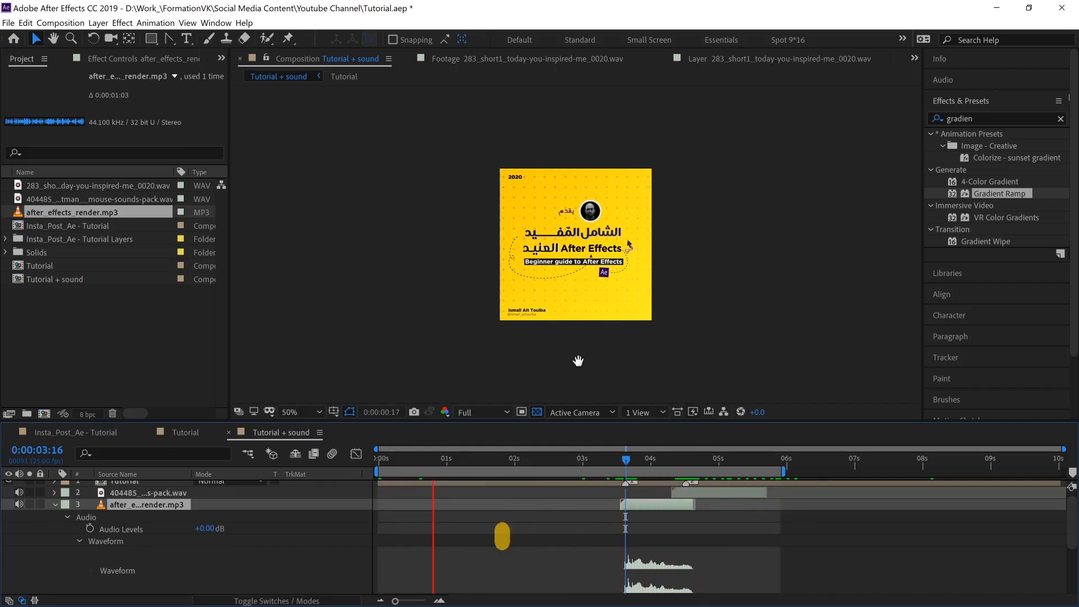
key("space")
left_click(55, 504)
left_click(55, 516)
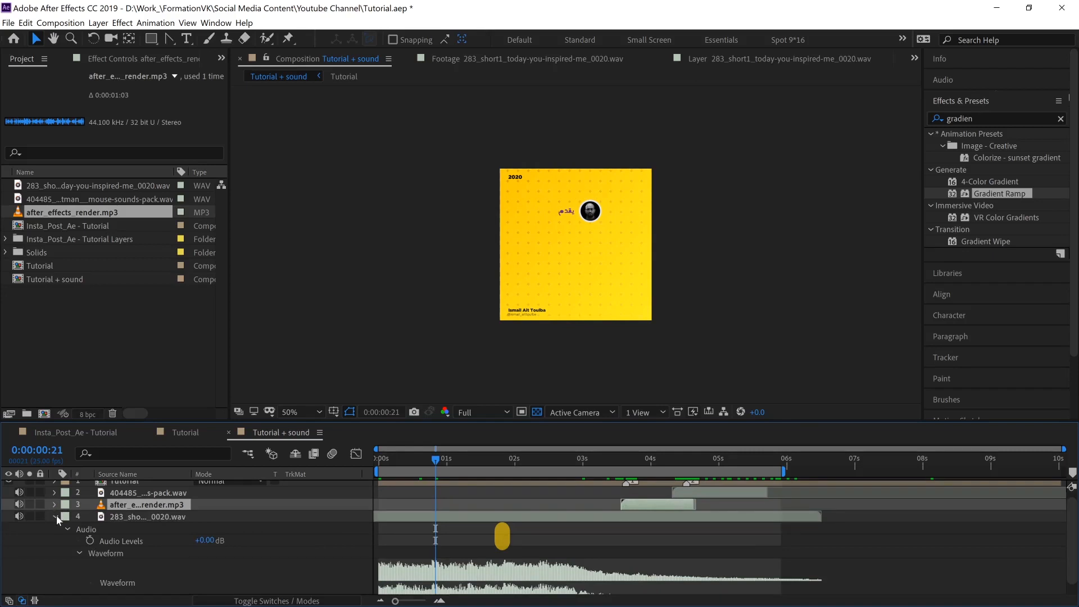
left_click(56, 516)
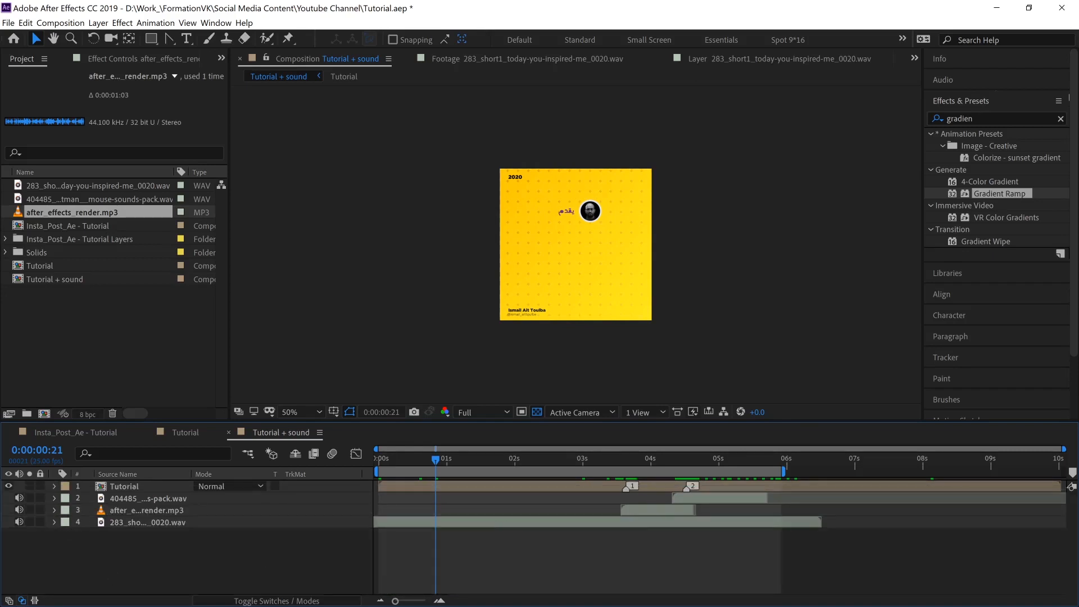
Step: Move to 0:00:05:15 and save the project
left_click(760, 458)
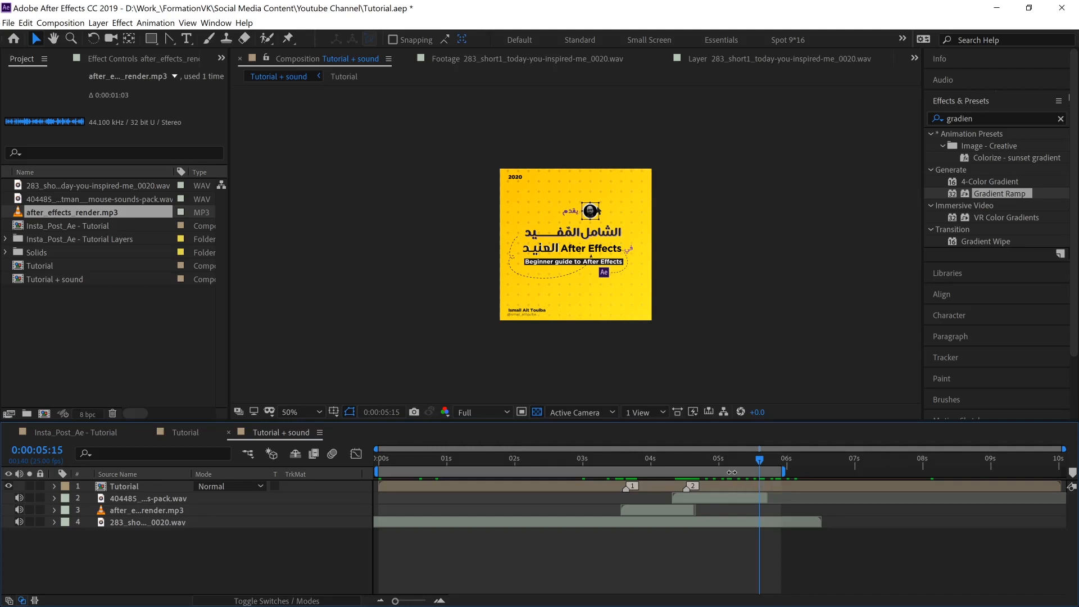
key("ctrl+s")
Step: Try adding the Tutorial + sound composition to the Render Queue, and remove the queued item
key("ctrl+m")
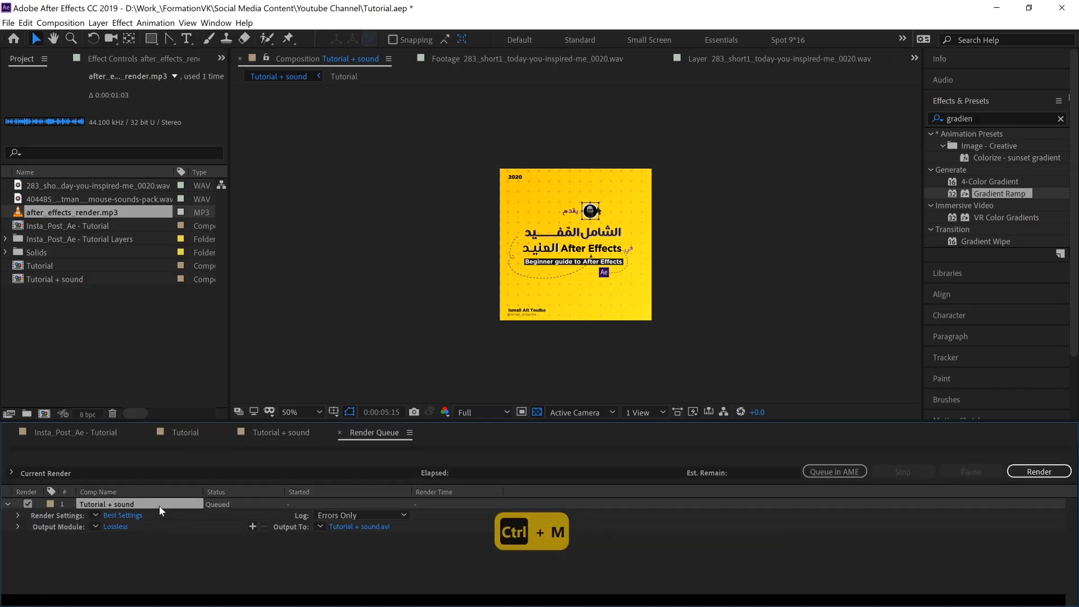
key("BackSpace")
Step: Add the Tutorial + sound composition to the Render Queue and check its render settings without changing them
left_click(258, 433)
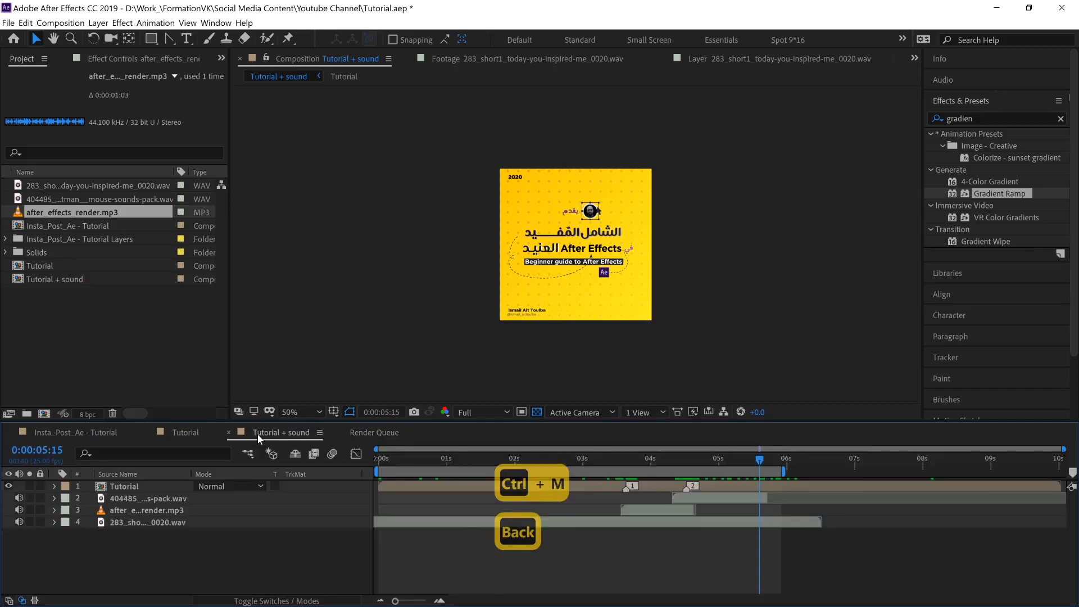
left_click(61, 22)
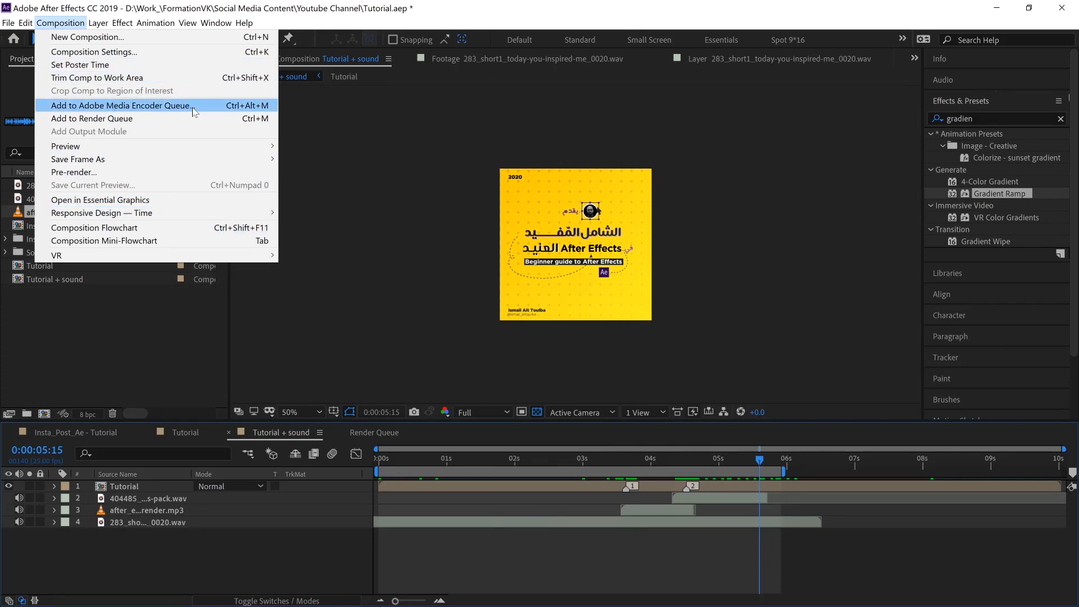
left_click(209, 118)
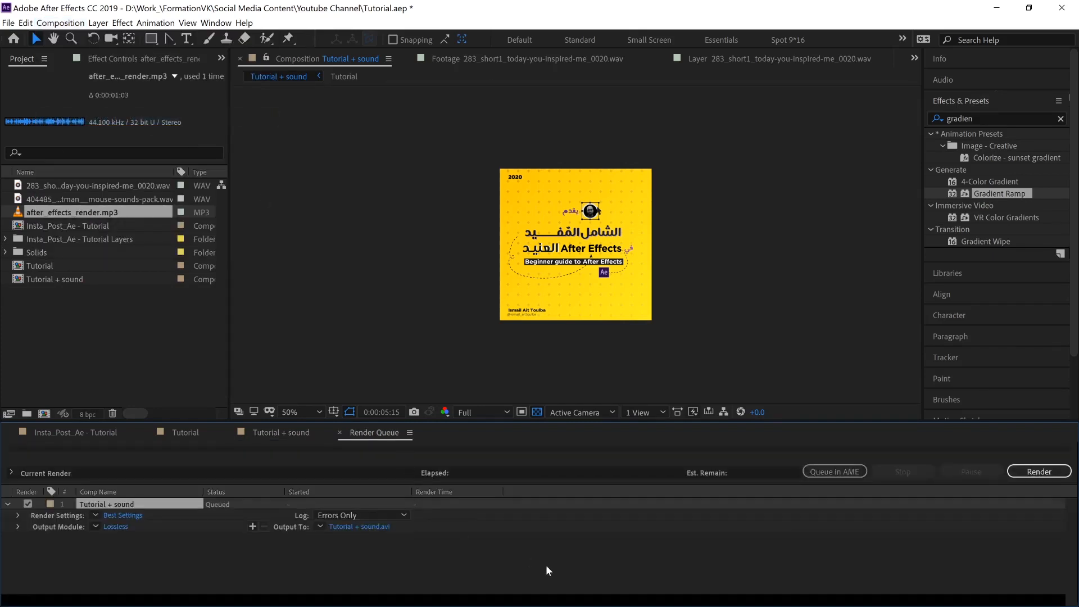
left_click(112, 516)
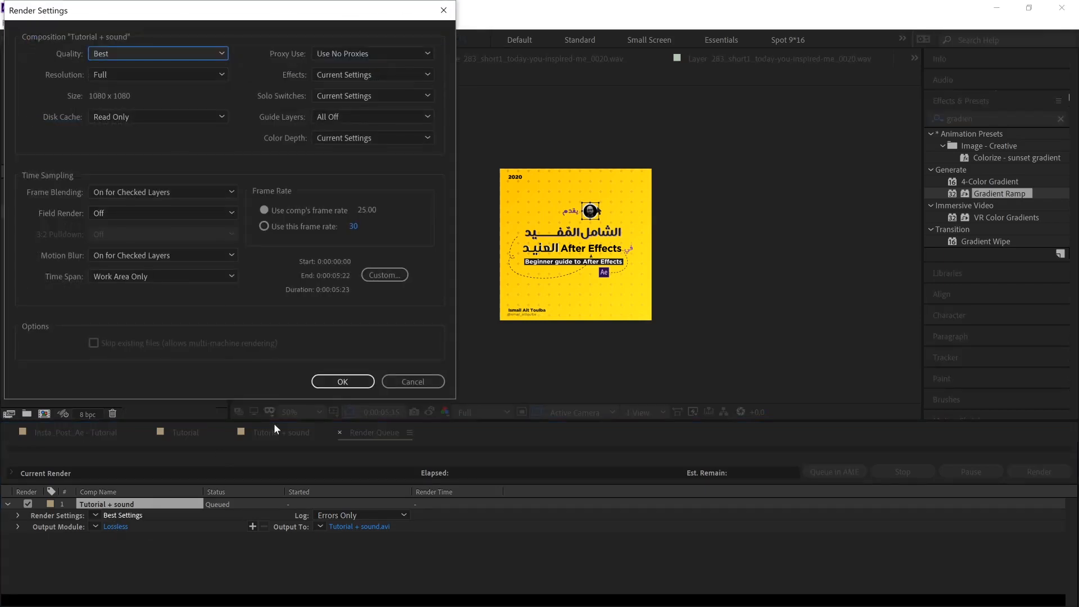
left_click(429, 381)
Step: Set the queued item's output module to the QuickTime format with the Animation video codec
left_click(119, 526)
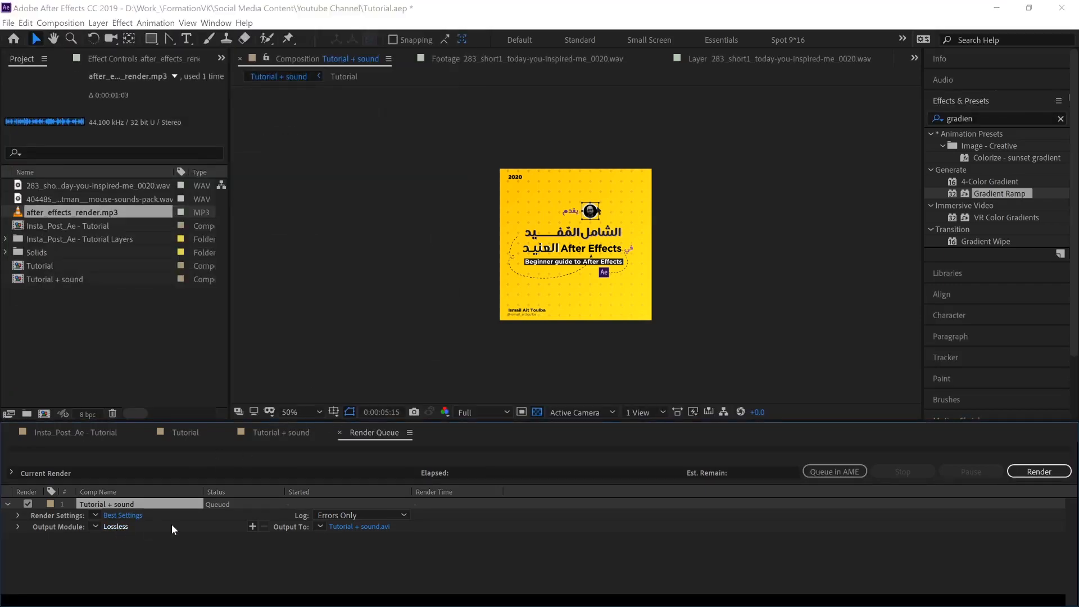
left_click(286, 102)
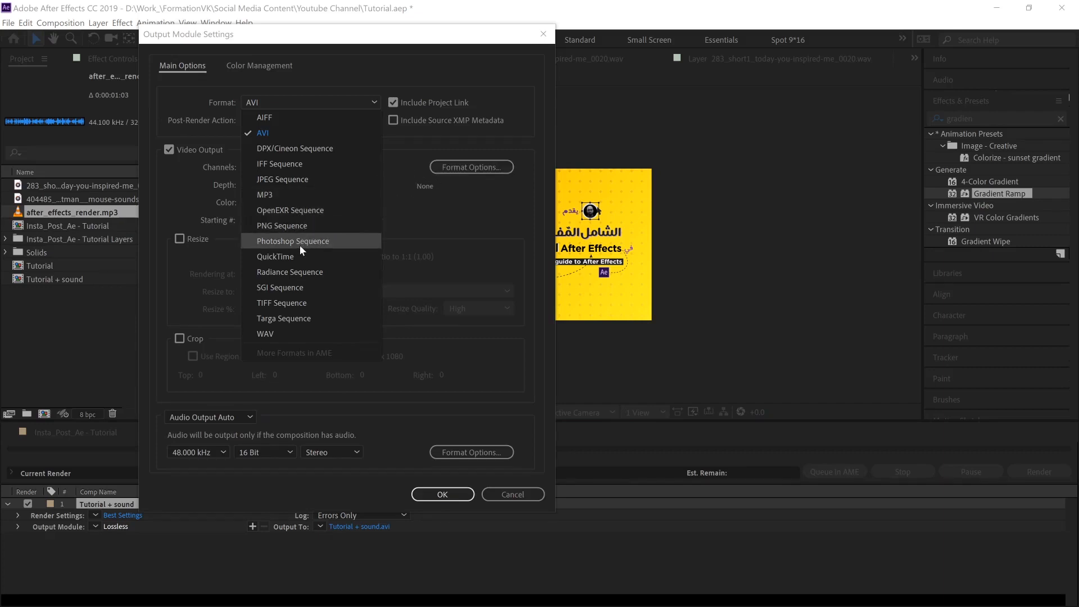
left_click(291, 257)
left_click(466, 167)
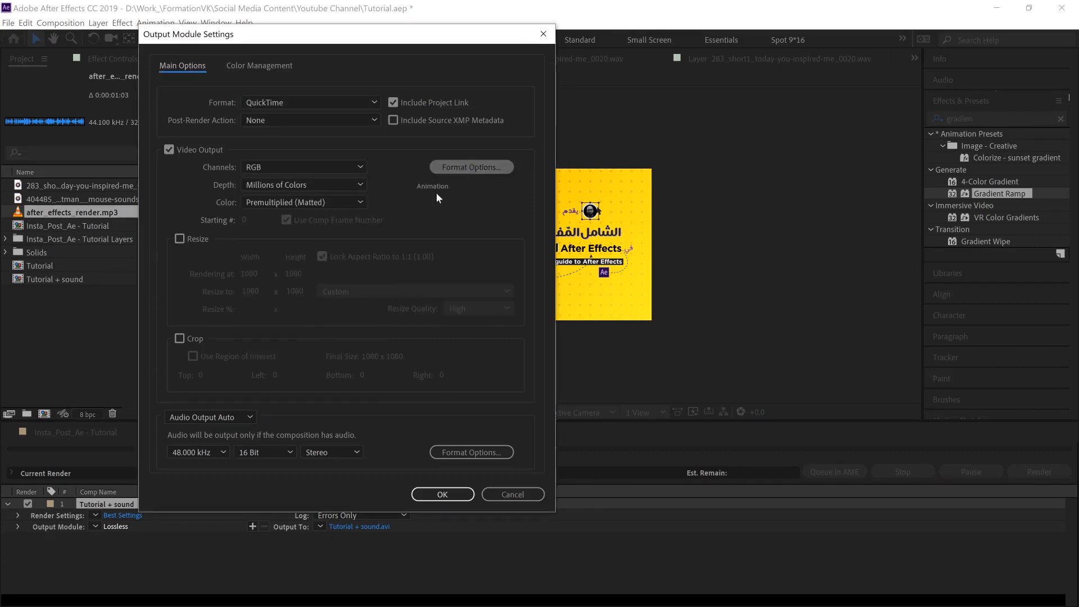
left_click(501, 102)
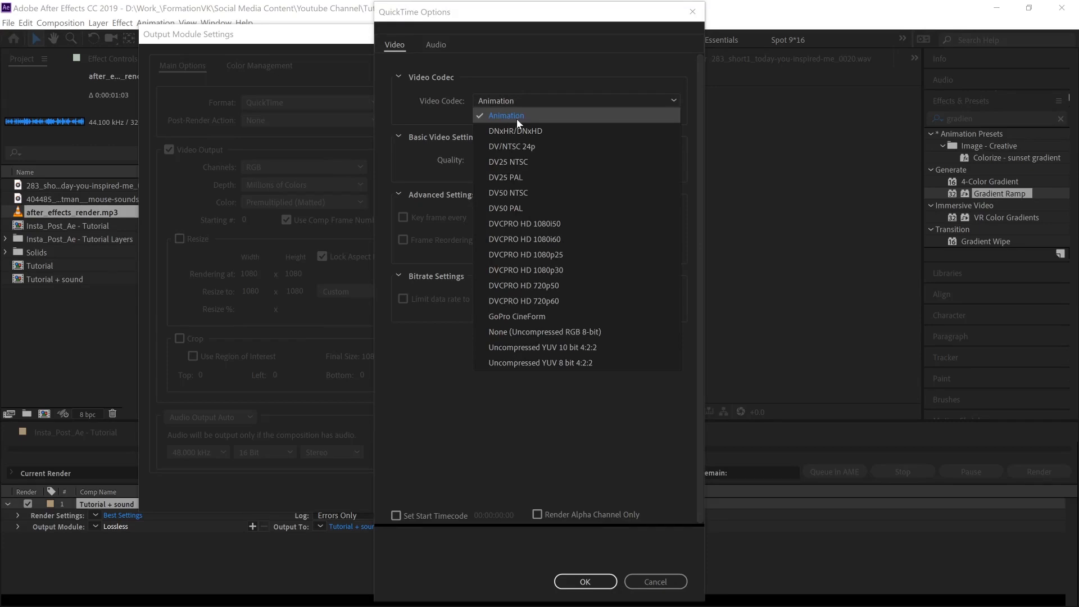
left_click(583, 576)
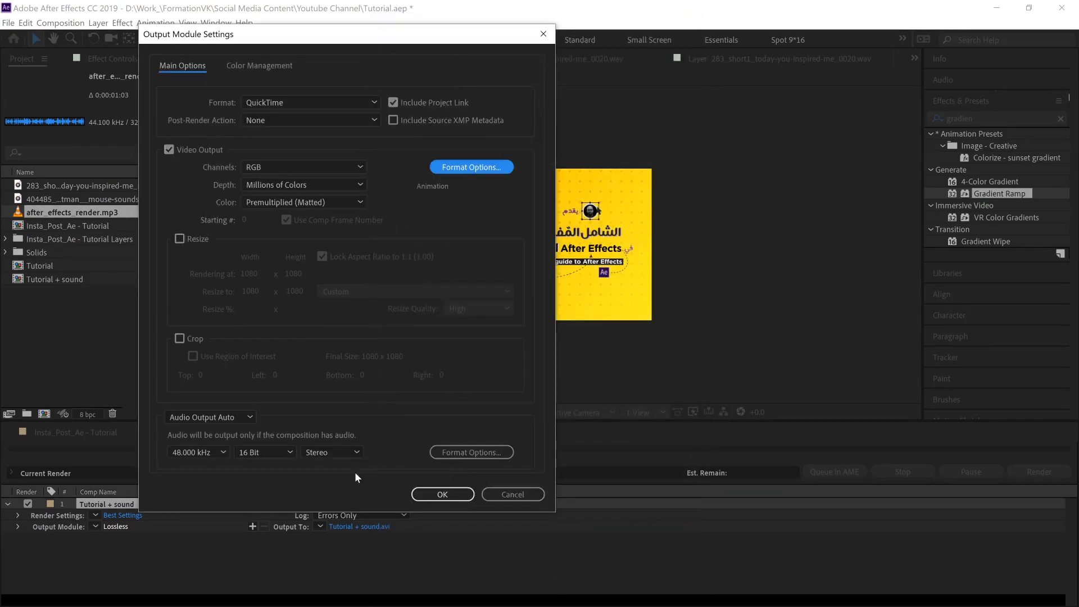
left_click(442, 494)
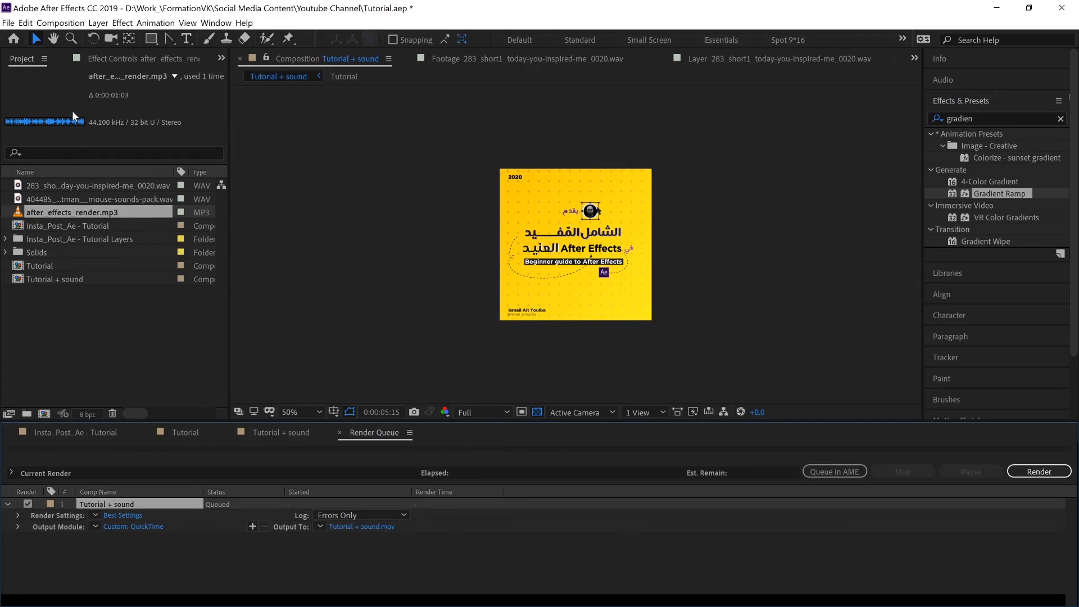
Step: Purge all memory and disk cache, and render the queued Tutorial + sound composition with viewer refresh disabled
left_click(26, 22)
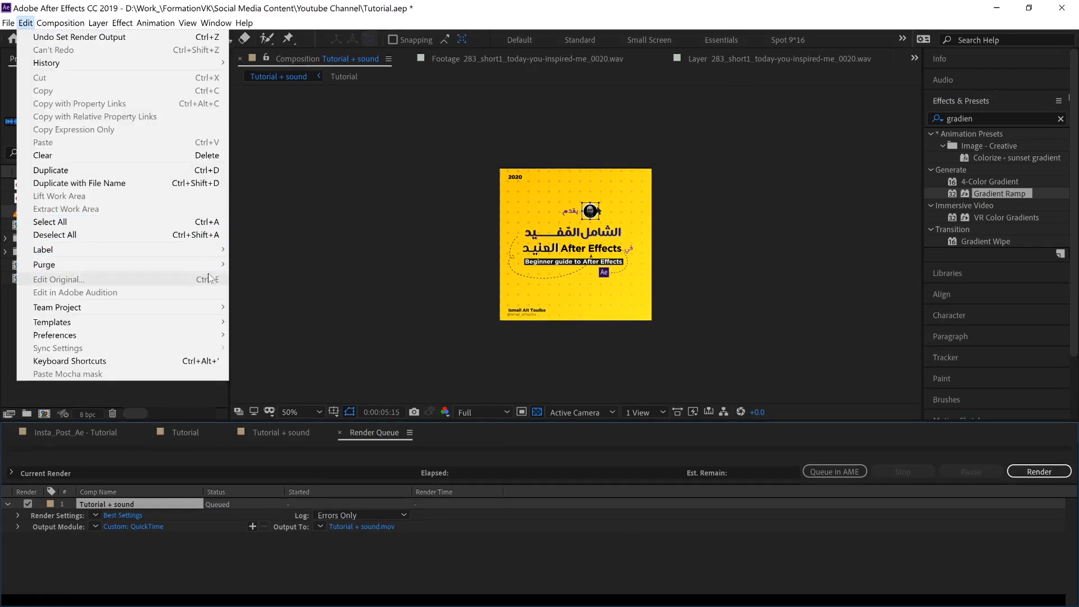
mouse_move(214, 265)
left_click(289, 265)
left_click(538, 329)
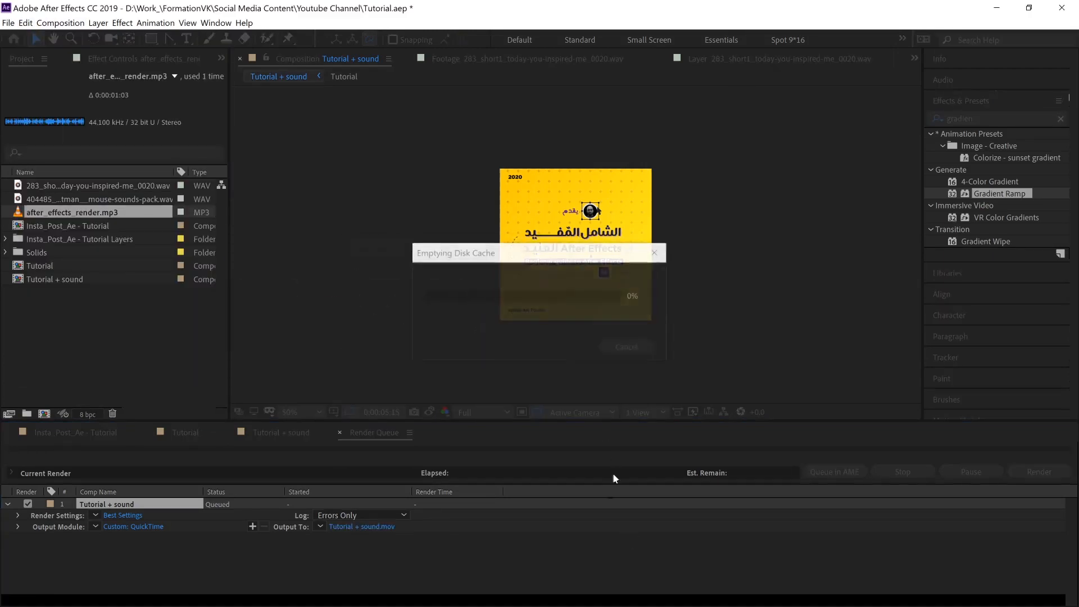
key("Caps_Lock")
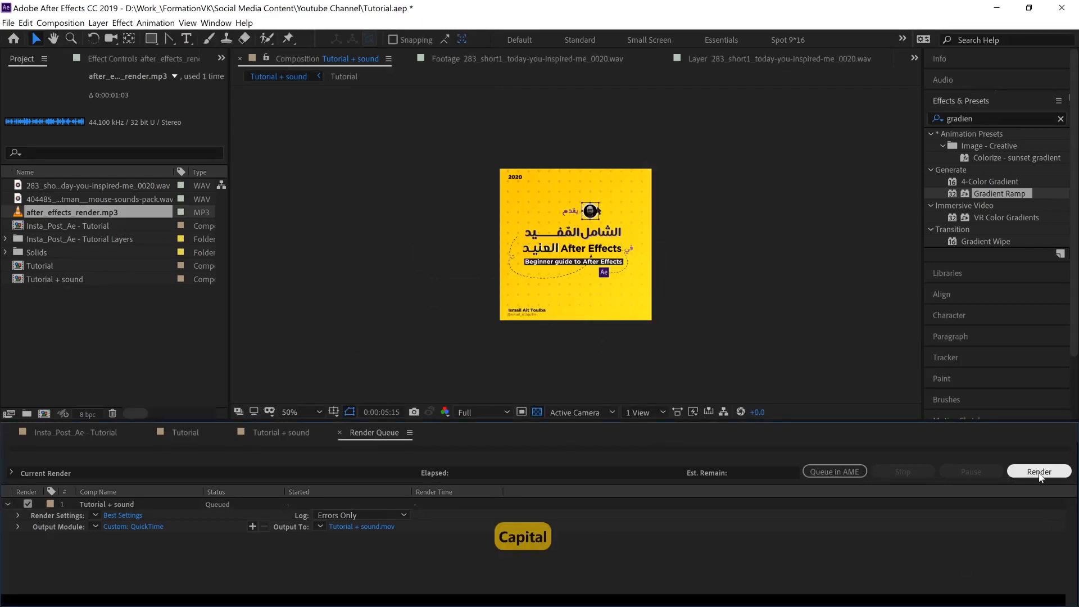
left_click(1039, 472)
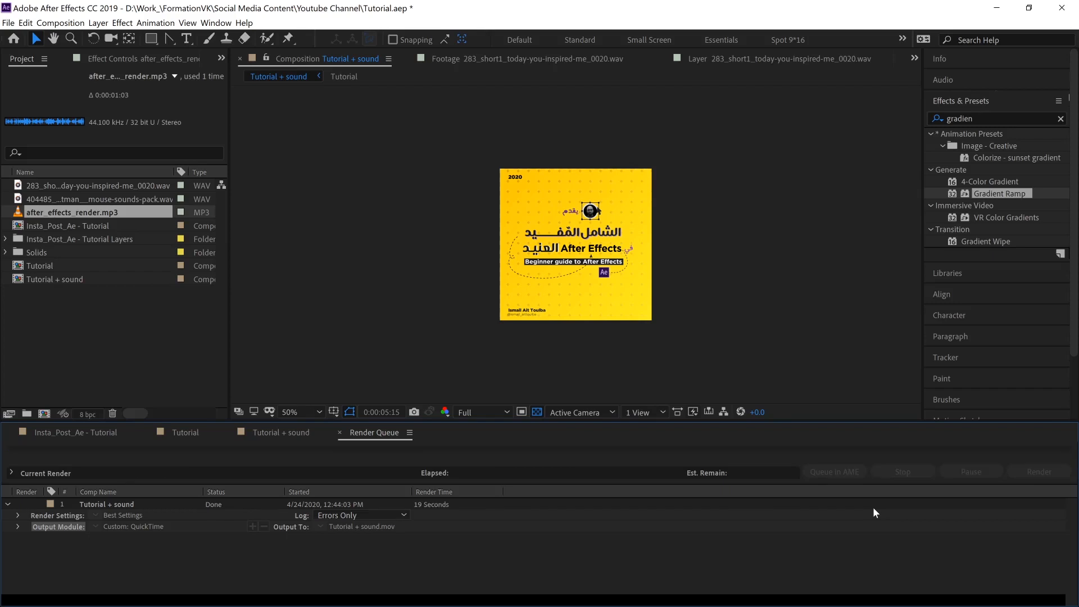
Step: Empty all memory and disk cache again after the render
left_click(25, 23)
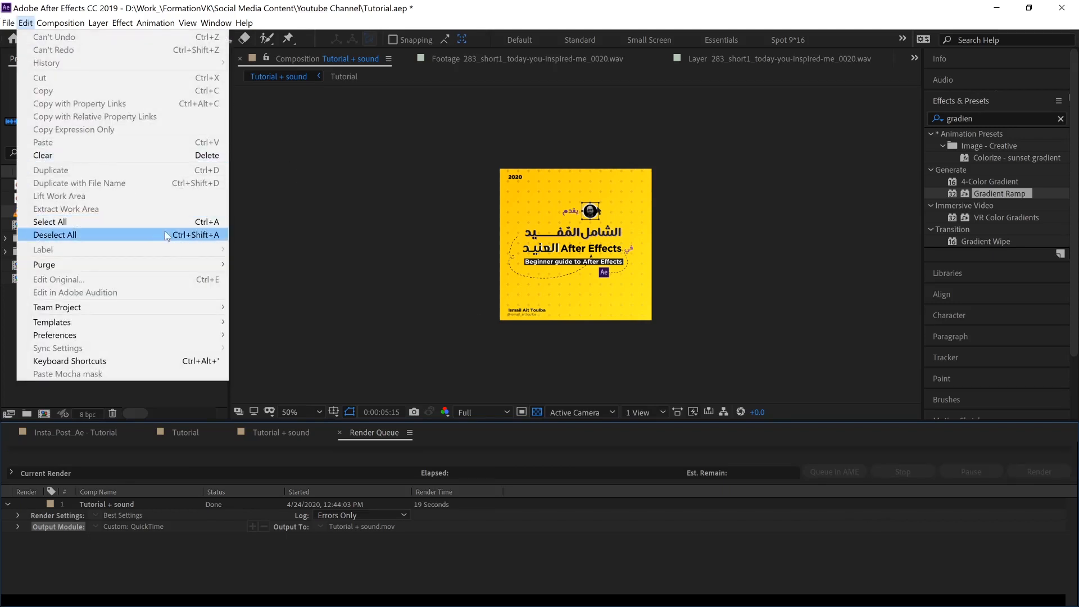
mouse_move(169, 264)
left_click(337, 265)
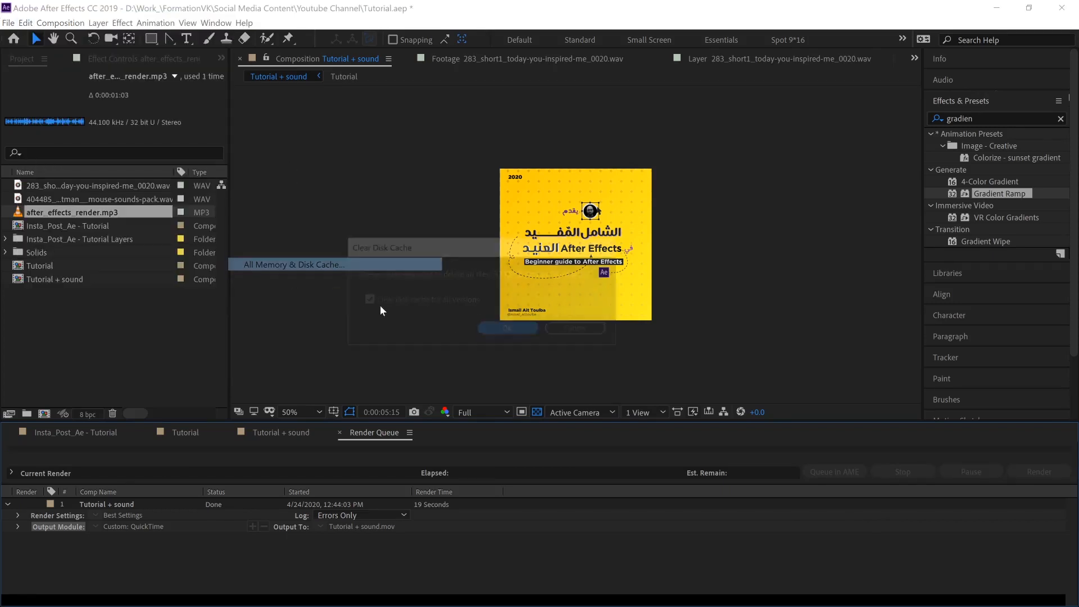
left_click(514, 330)
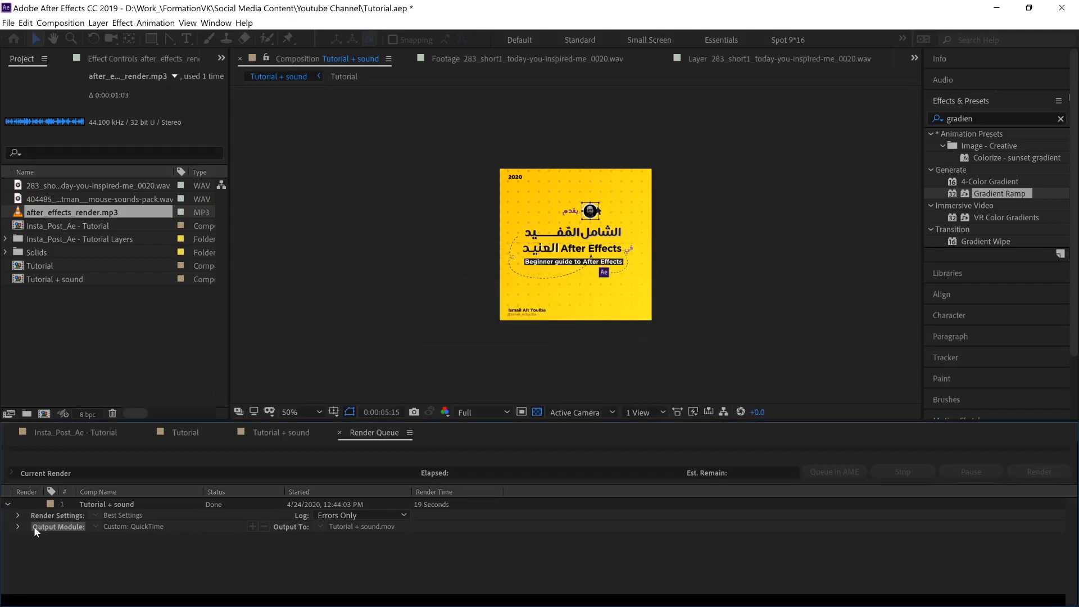
Step: Open the rendered Tutorial + sound.mov from its output folder in QuickTime Player and show it at half size
left_click(18, 527)
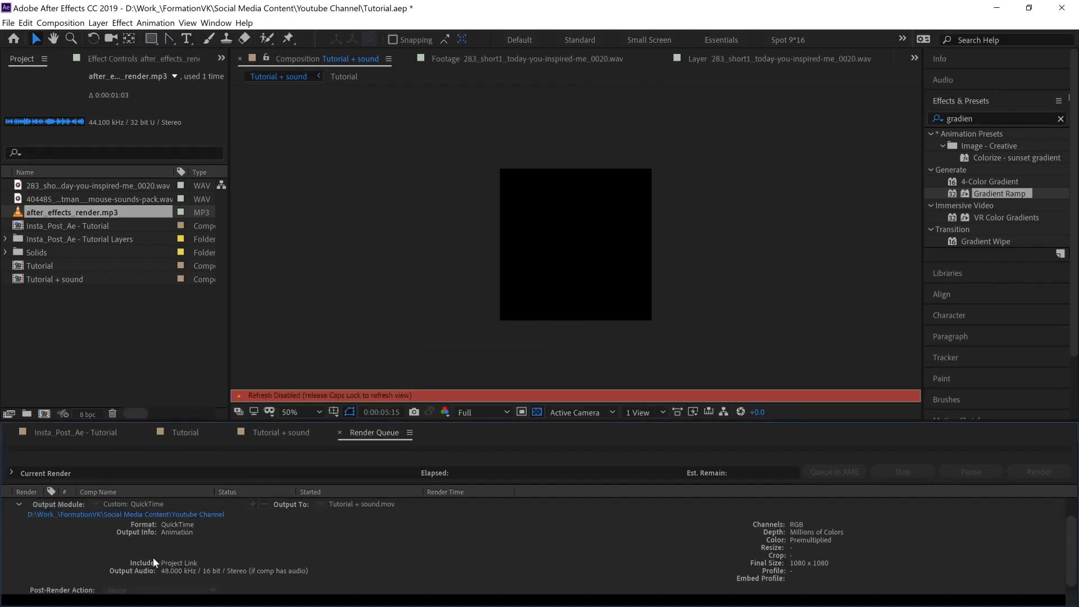
left_click(208, 514)
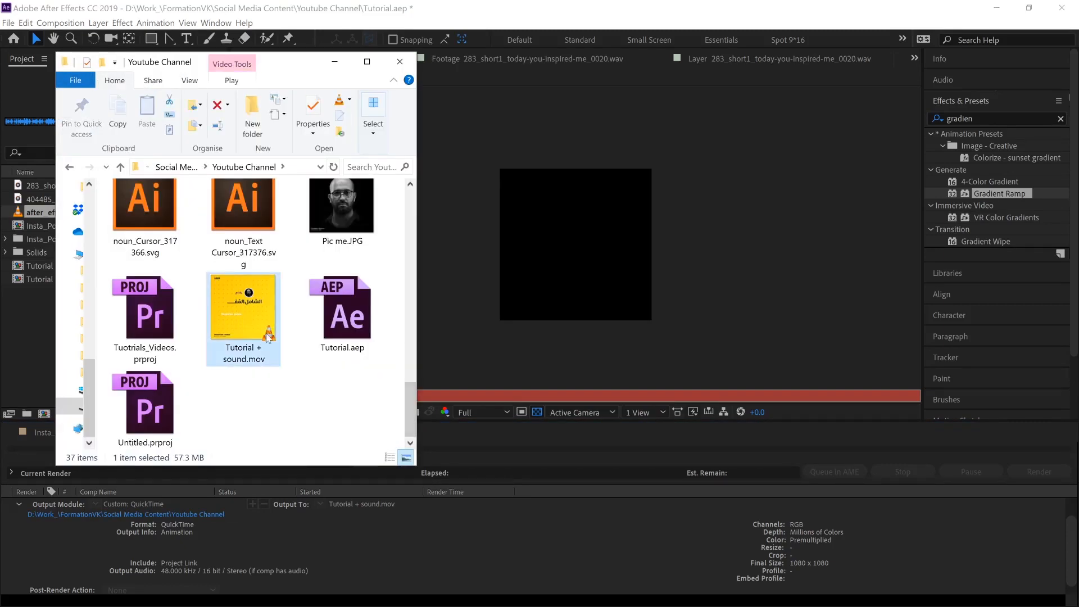
right_click(255, 318)
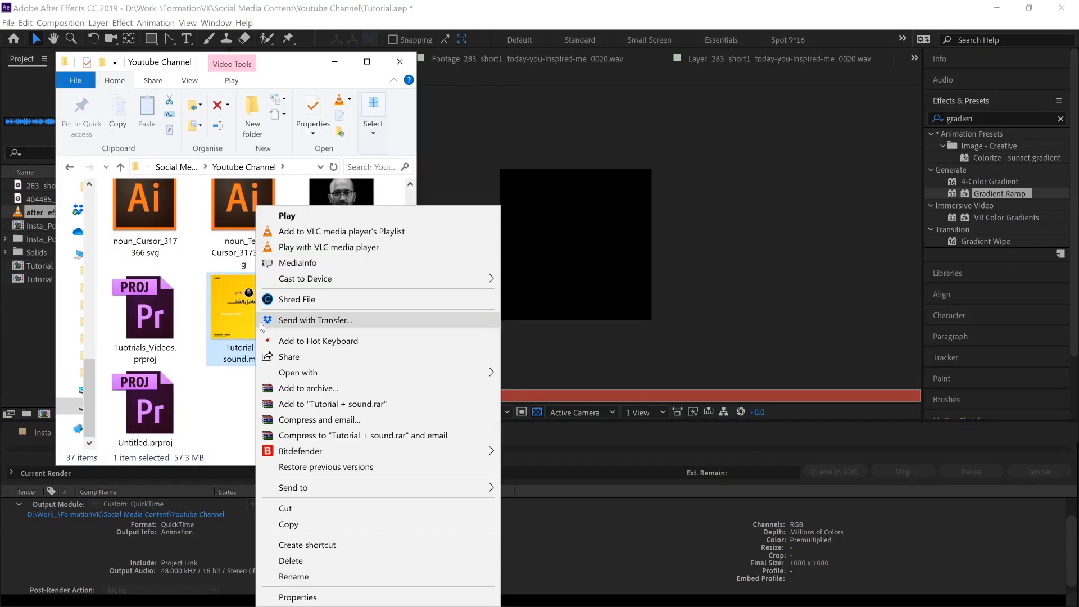
mouse_move(367, 374)
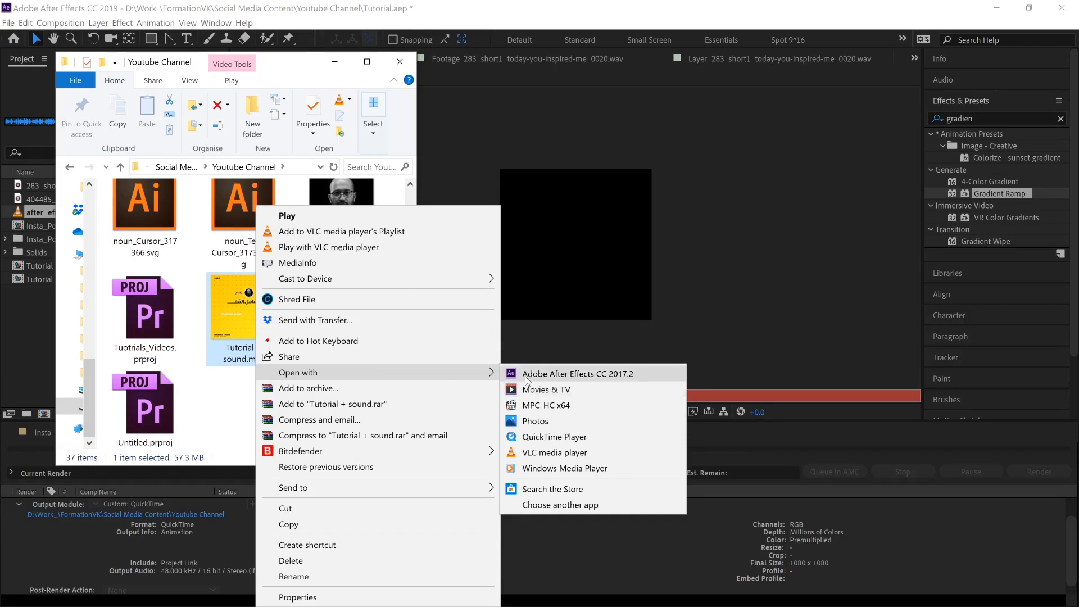
left_click(544, 441)
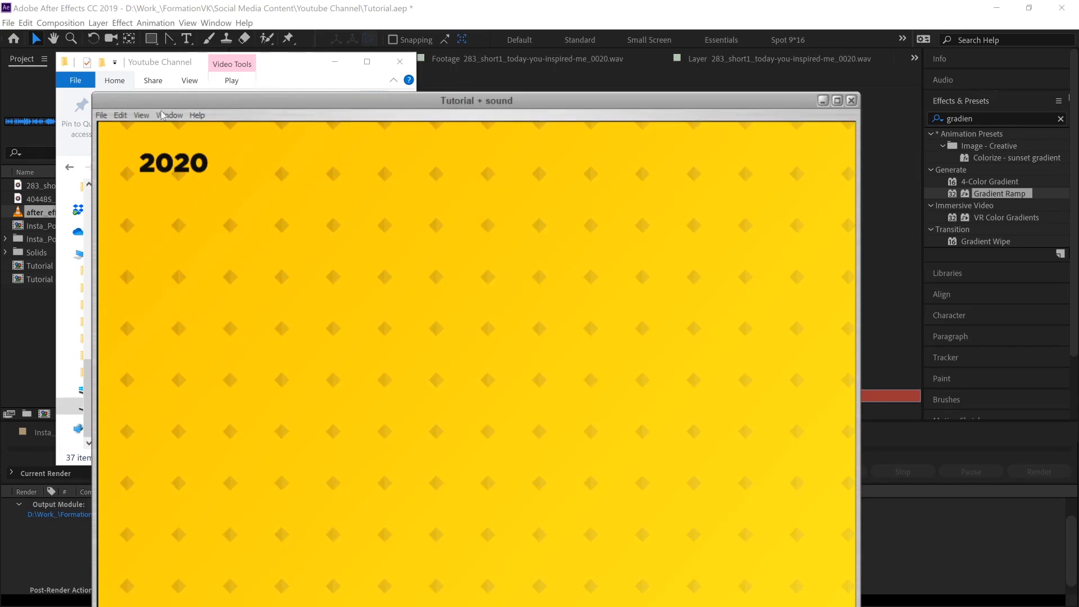
left_click(161, 115)
mouse_move(141, 116)
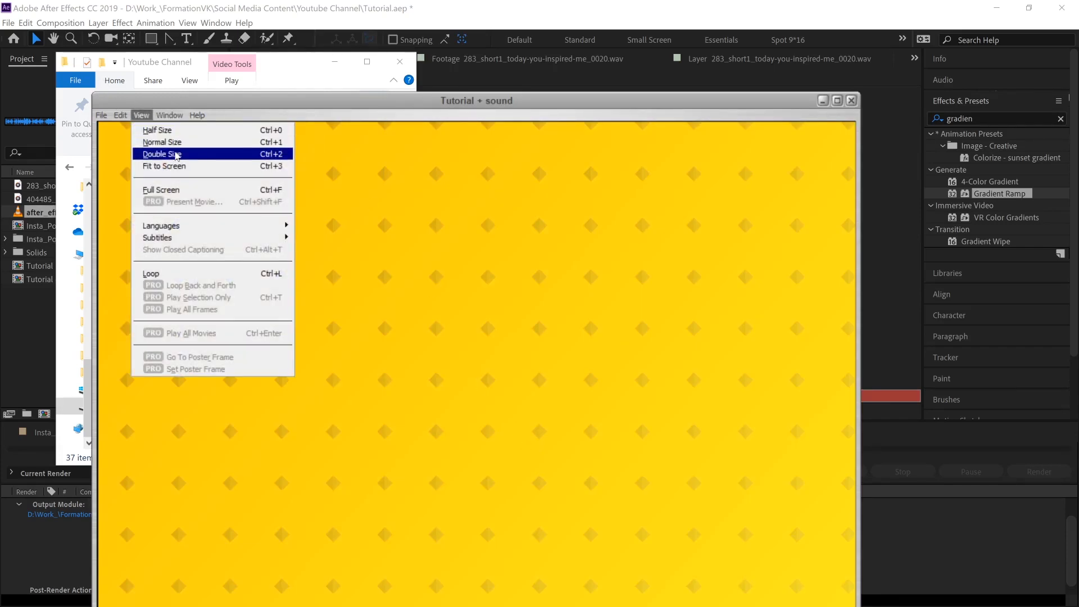
left_click(176, 143)
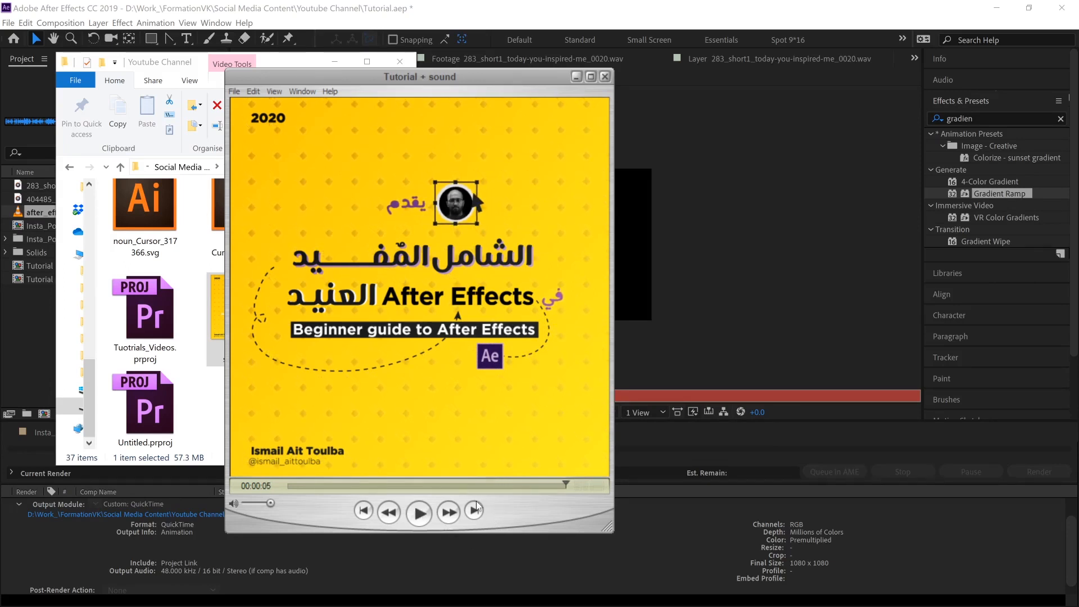
Step: Replay the rendered movie from the start and from partway through to check picture and sound, and close it
left_click(281, 486)
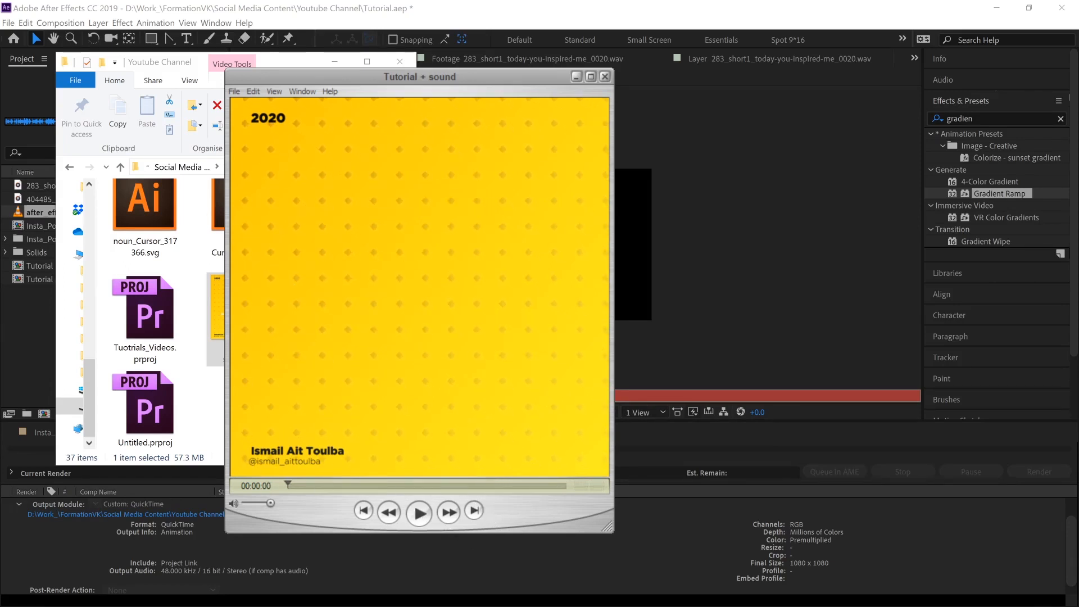
key("space")
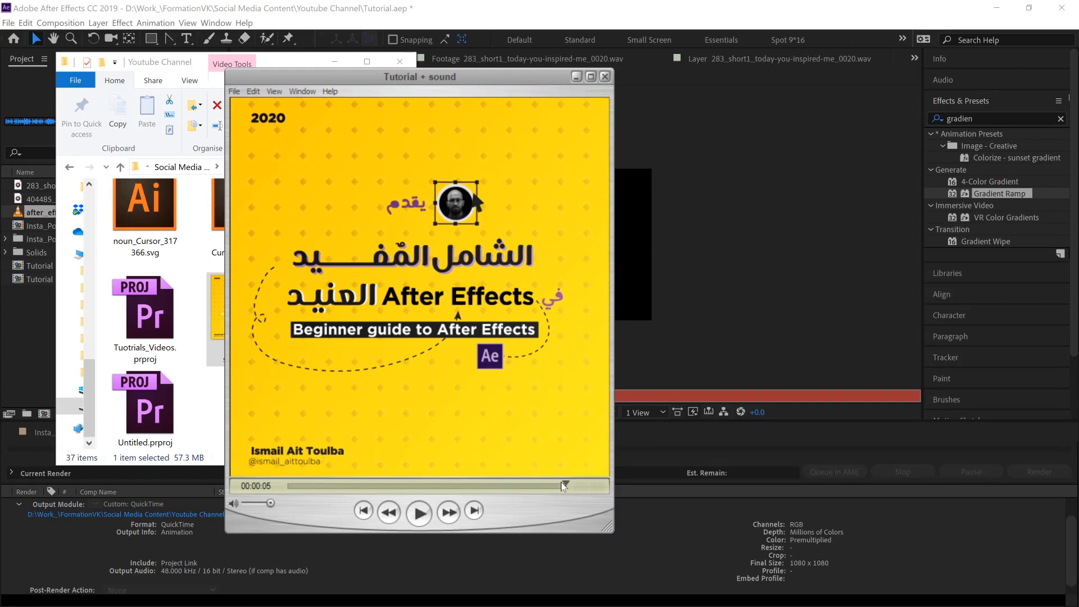
left_click_drag(561, 481, 458, 484)
left_click(421, 514)
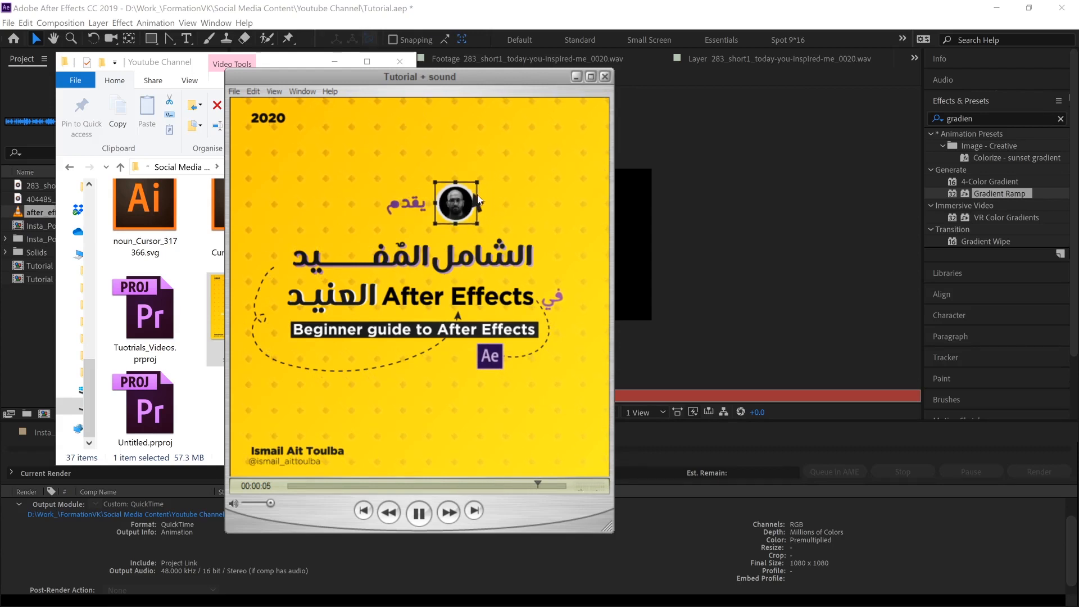
left_click_drag(396, 482, 287, 484)
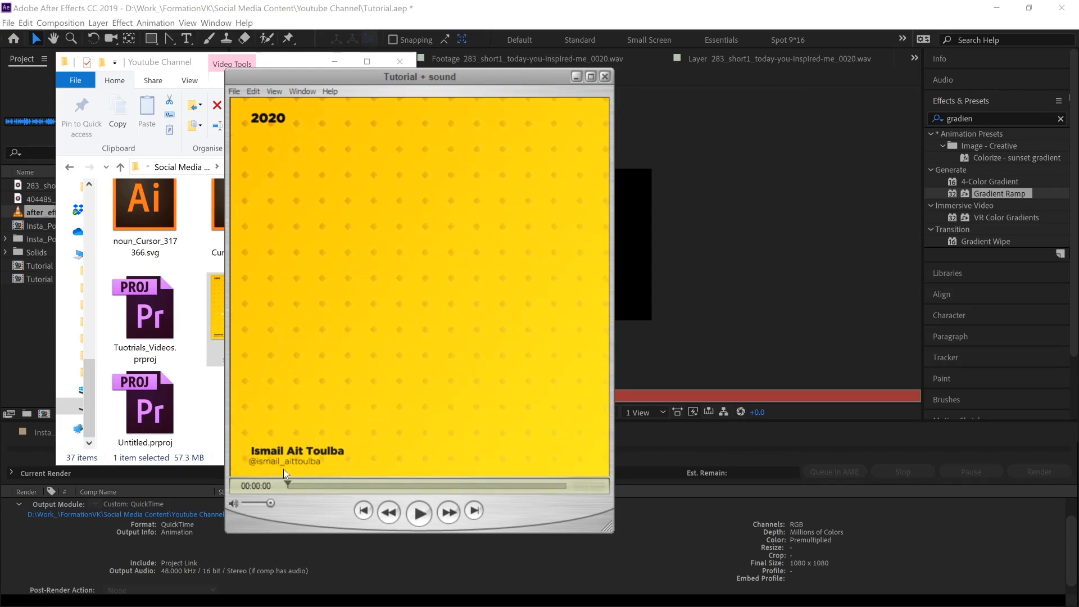
left_click(415, 510)
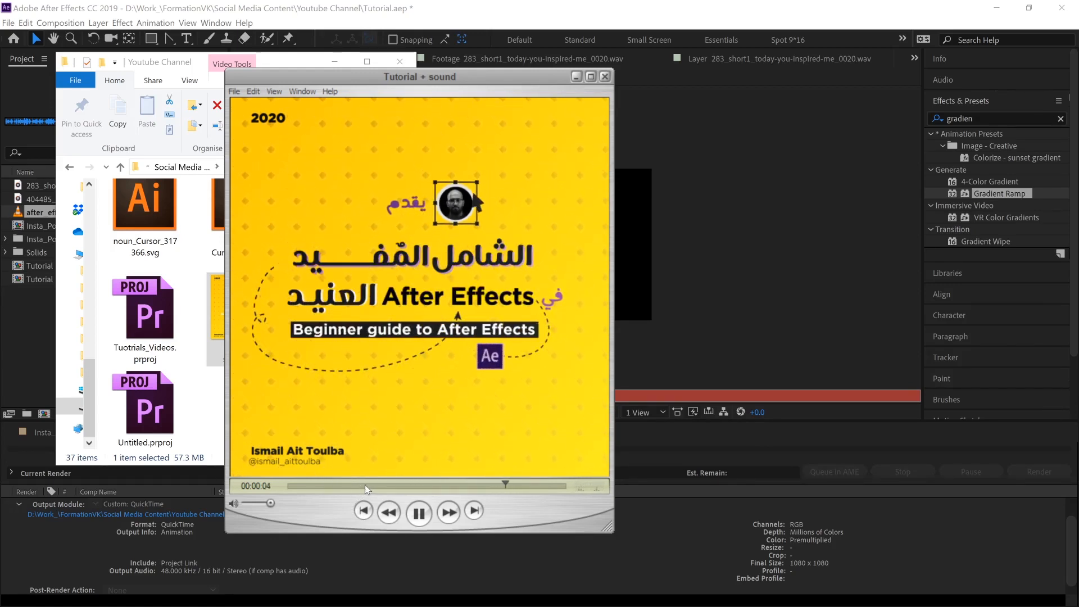
left_click(419, 512)
left_click(602, 74)
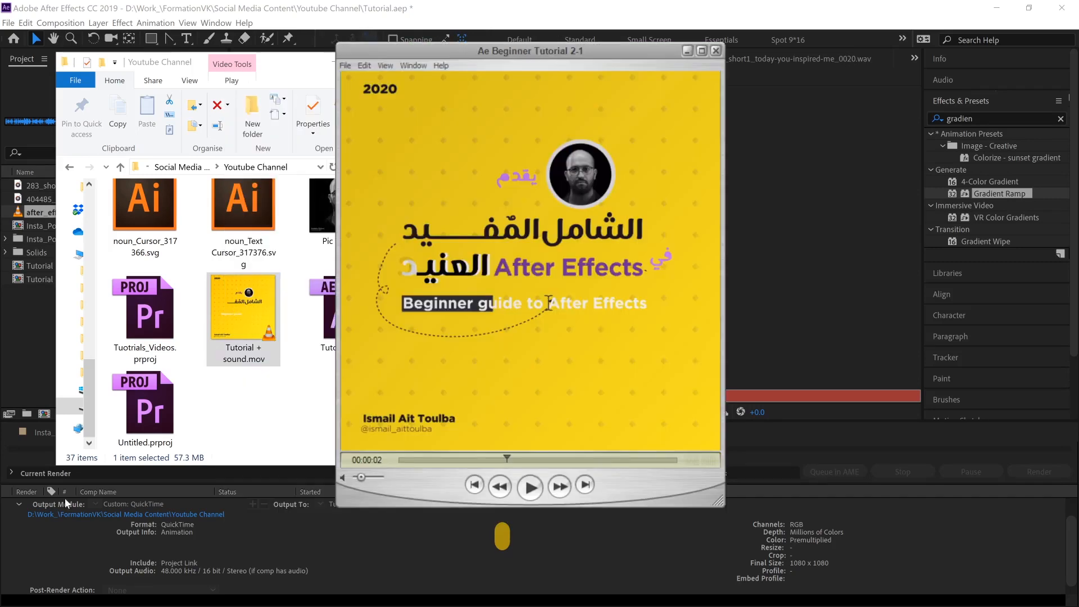
Step: Return to the Tutorial composition in After Effects, move to 0:00:04:06 and re-enable viewer refresh
left_click(7, 369)
left_click(61, 436)
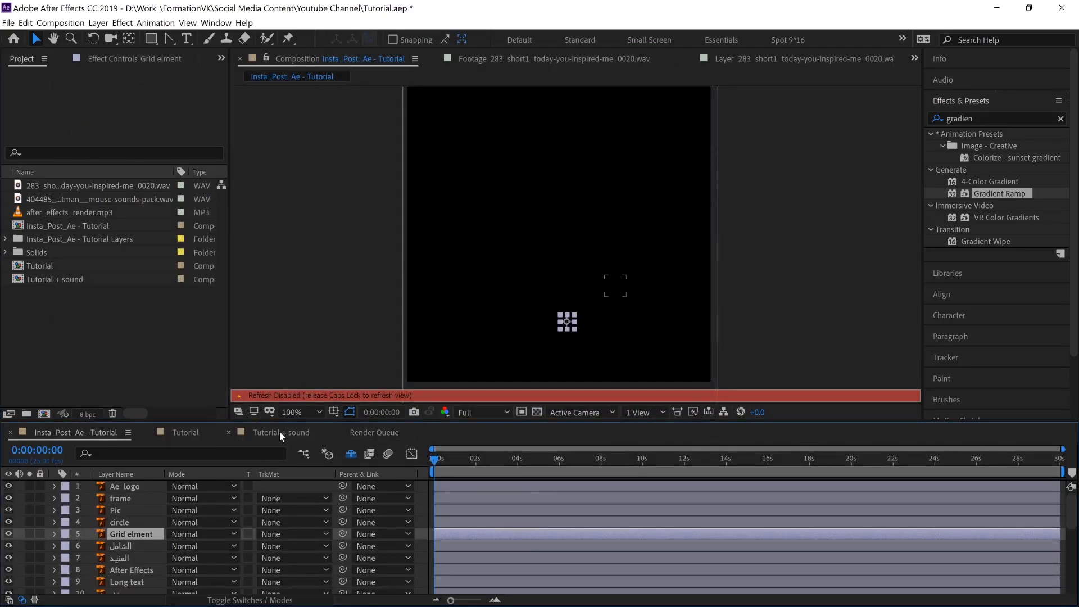
left_click(185, 432)
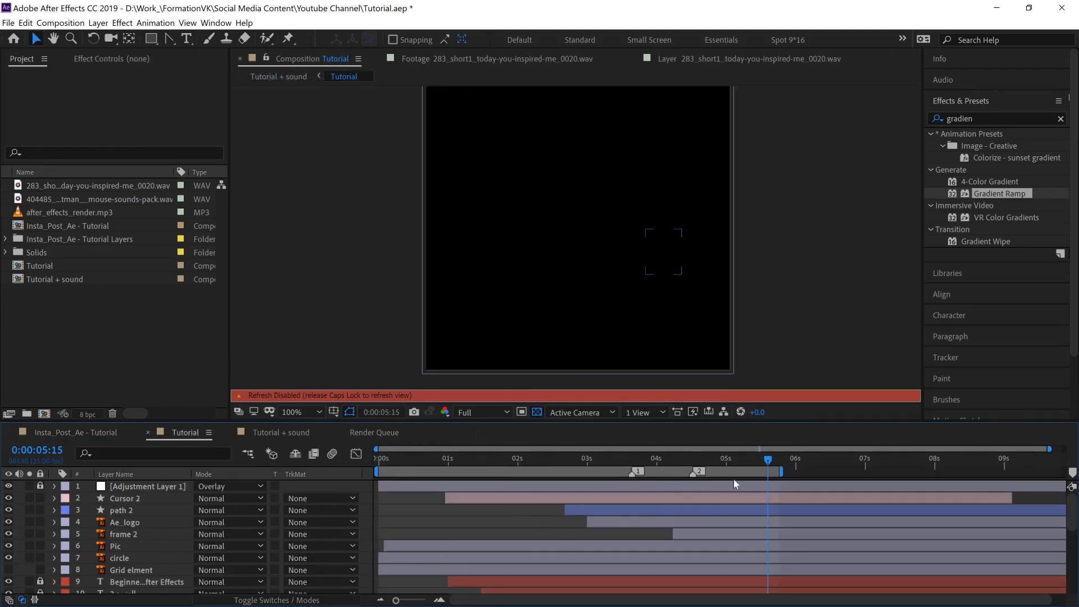
left_click(773, 458)
left_click(671, 458)
key("Caps_Lock")
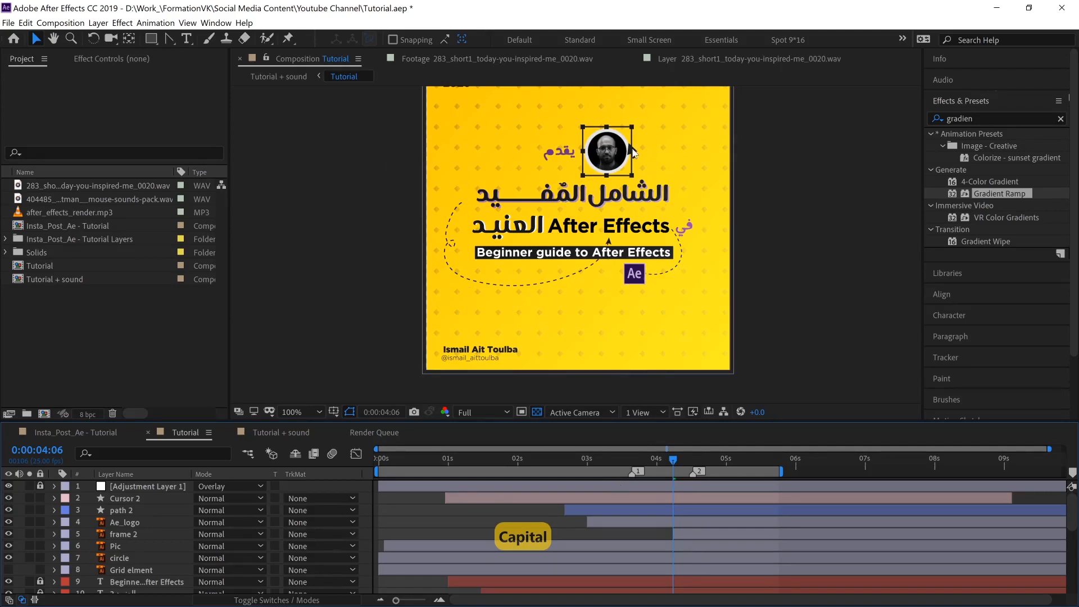
Step: Shorten the ease into Cursor 2's Position keyframe at 0:00:04:06 in the speed graph and preview the move from 0:00:03:10
left_click(633, 151)
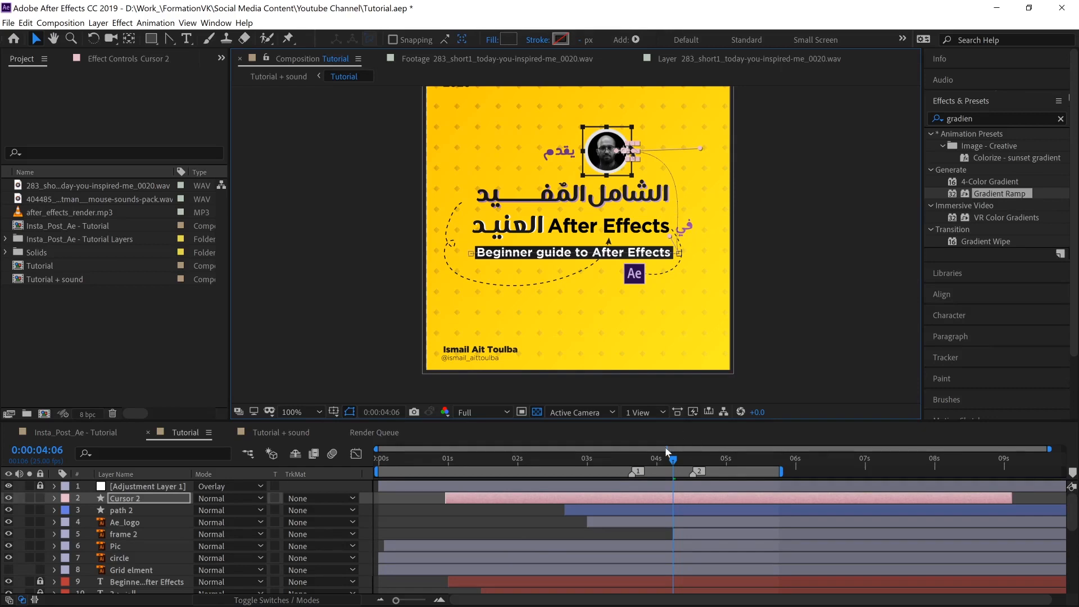
key("u")
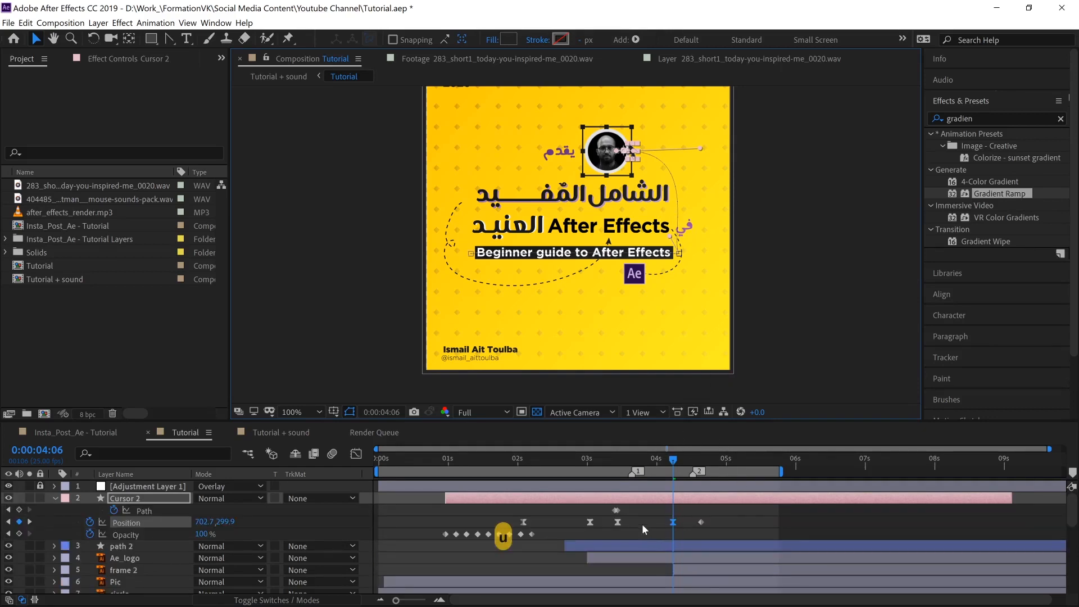
left_click(617, 522, "shift")
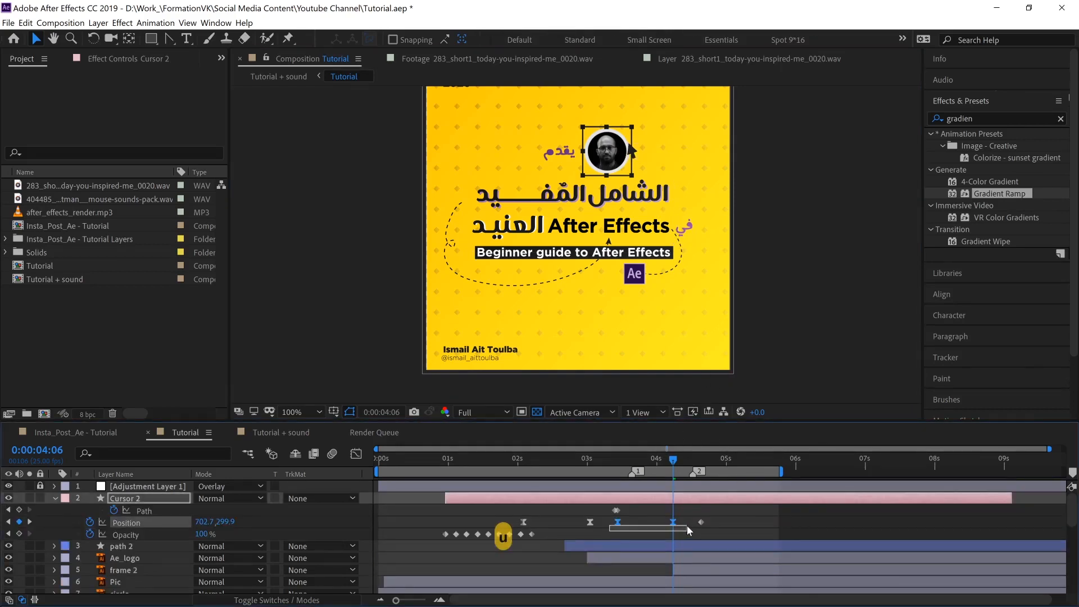
left_click(356, 454)
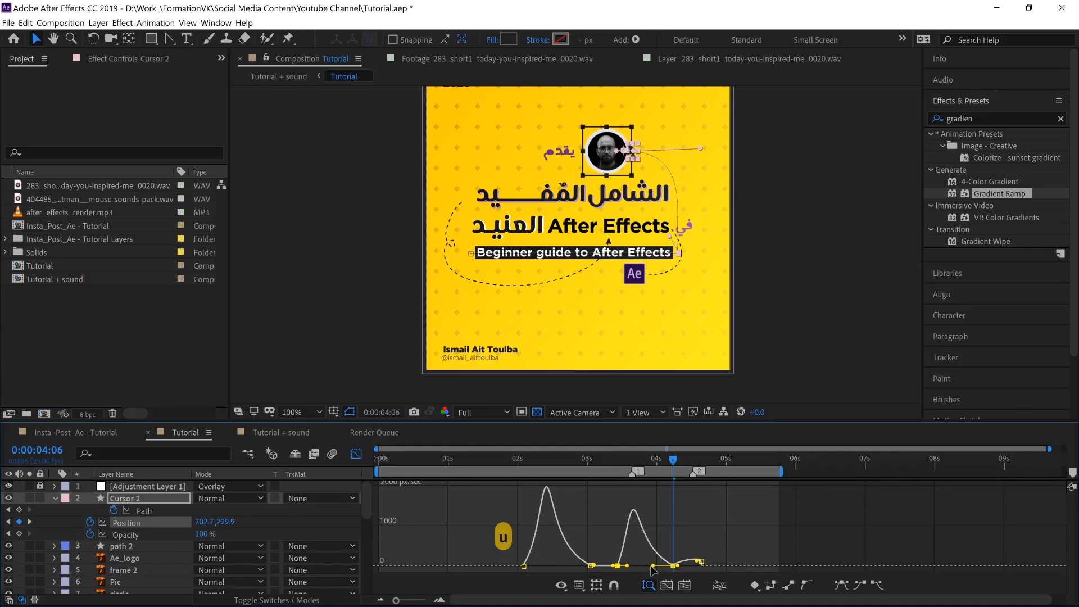
left_click_drag(653, 566, 657, 567)
left_click(615, 463)
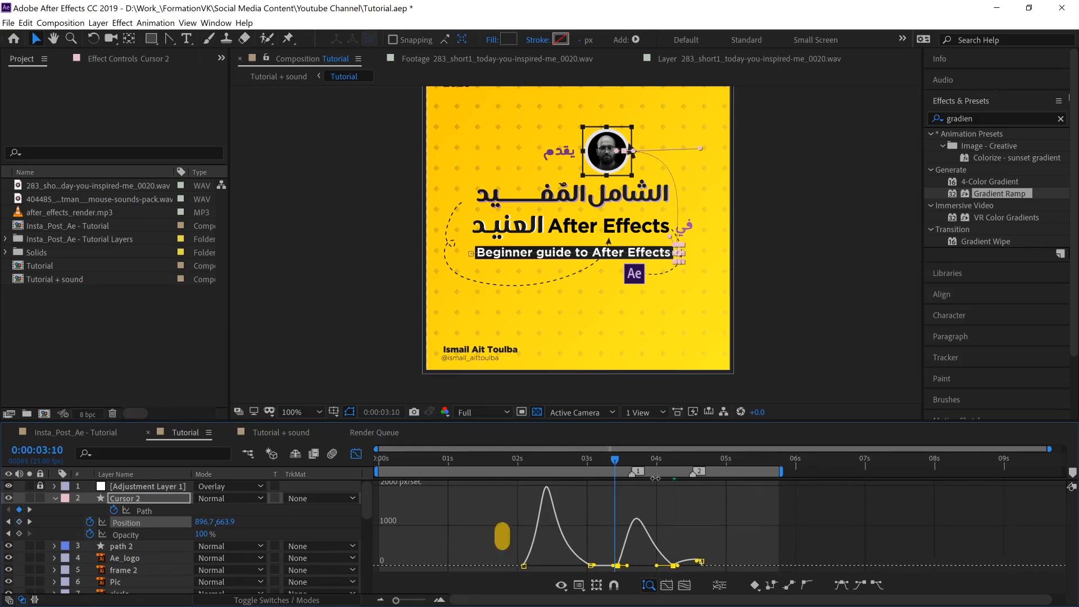
key("space")
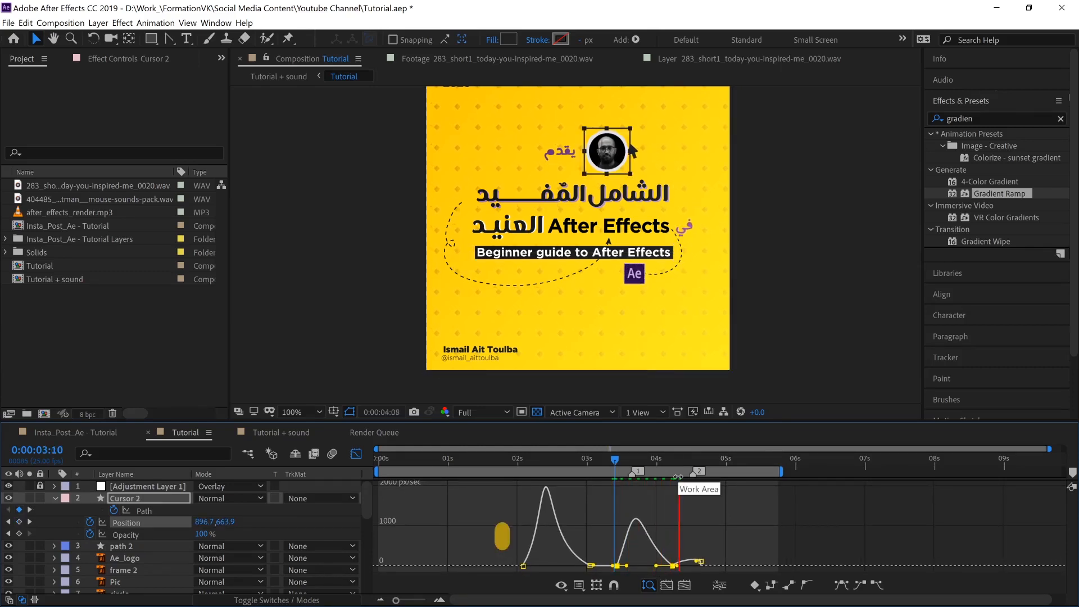
key("space")
Step: Shift Cursor 2's Position keyframe that starts its move to the picture slightly earlier, to about 0:00:03:10, and return to the keyframe view
mouse_move(721, 556)
left_mouse_down()
mouse_move(656, 588)
mouse_move(612, 580)
left_mouse_up()
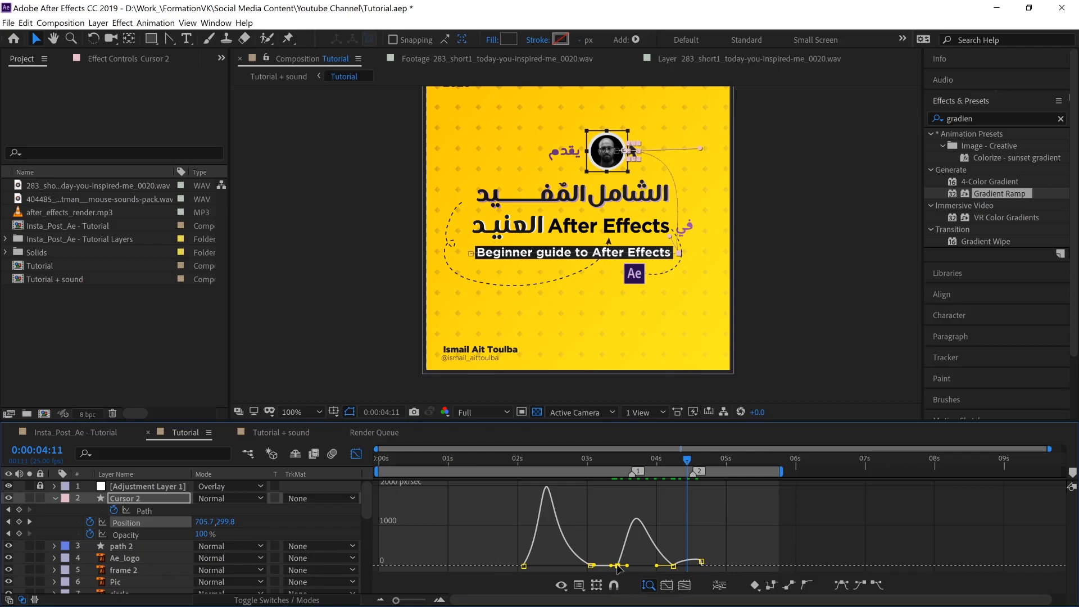
left_click_drag(617, 568, 617, 570)
left_click(403, 379)
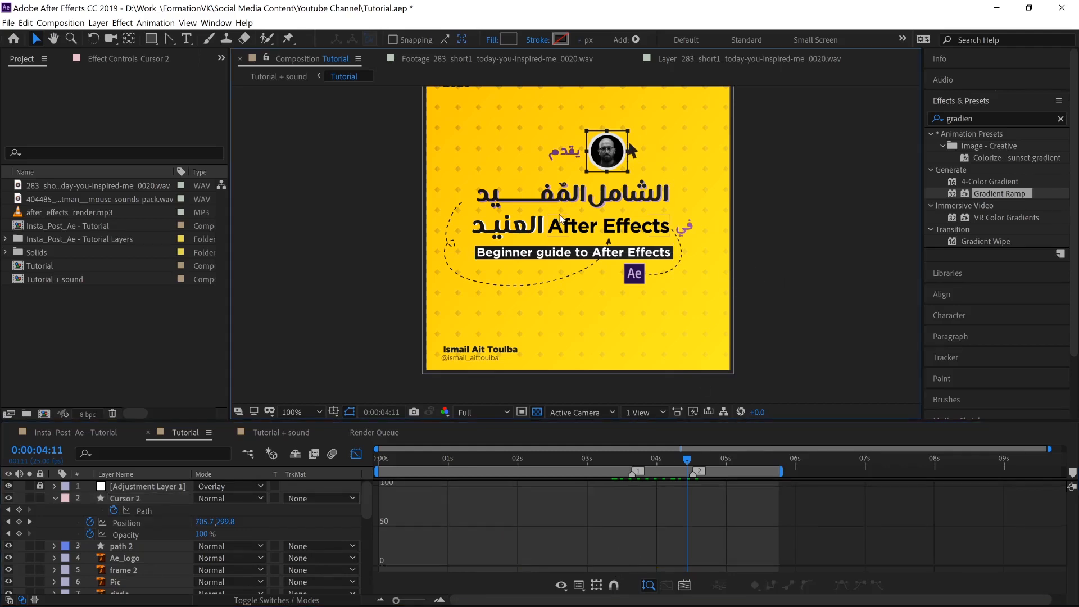
left_click(357, 453)
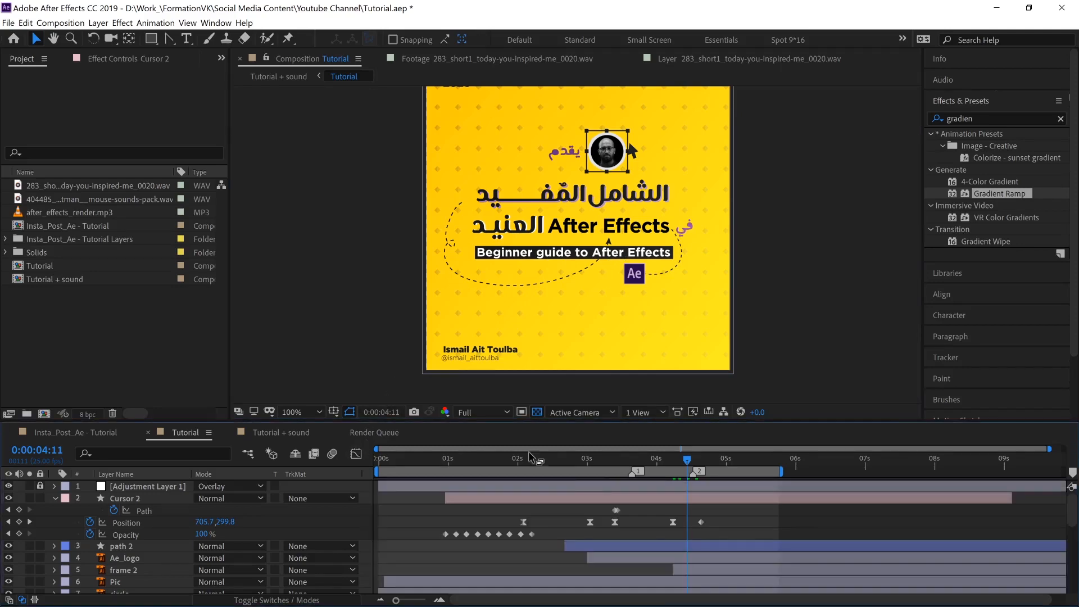
Step: Switch to QuickTime Player, scrub the Ae Beginner Tutorial 2-1 movie around 00:00:02 for comparison, and return to After Effects
key("alt+Tab")
mouse_move(511, 456)
left_mouse_down()
mouse_move(536, 457)
mouse_move(455, 455)
mouse_move(545, 455)
mouse_move(412, 459)
mouse_move(579, 453)
mouse_move(531, 453)
left_mouse_up()
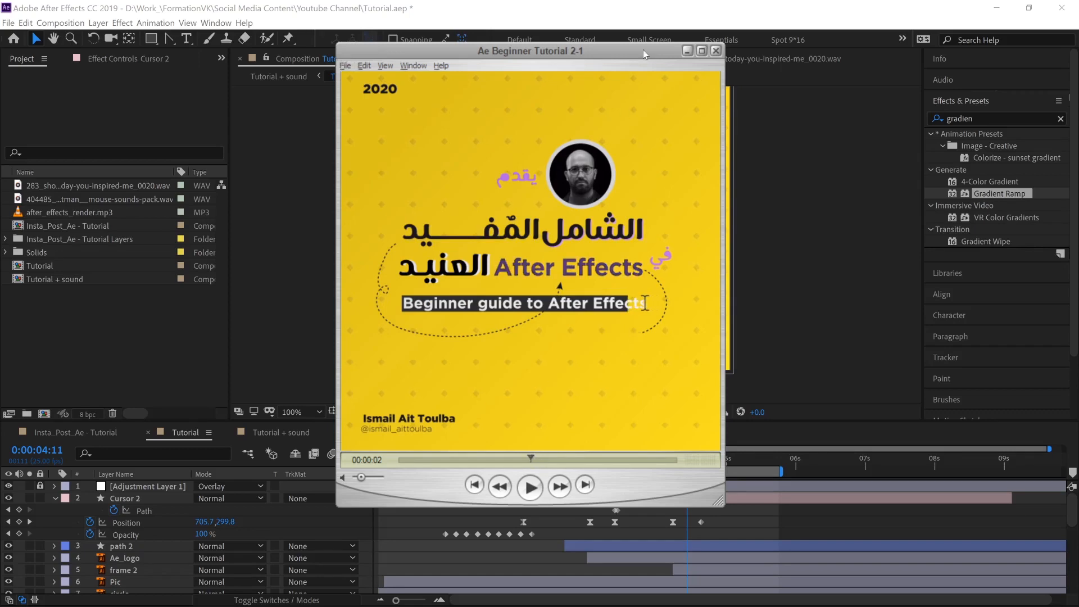
left_click(687, 52)
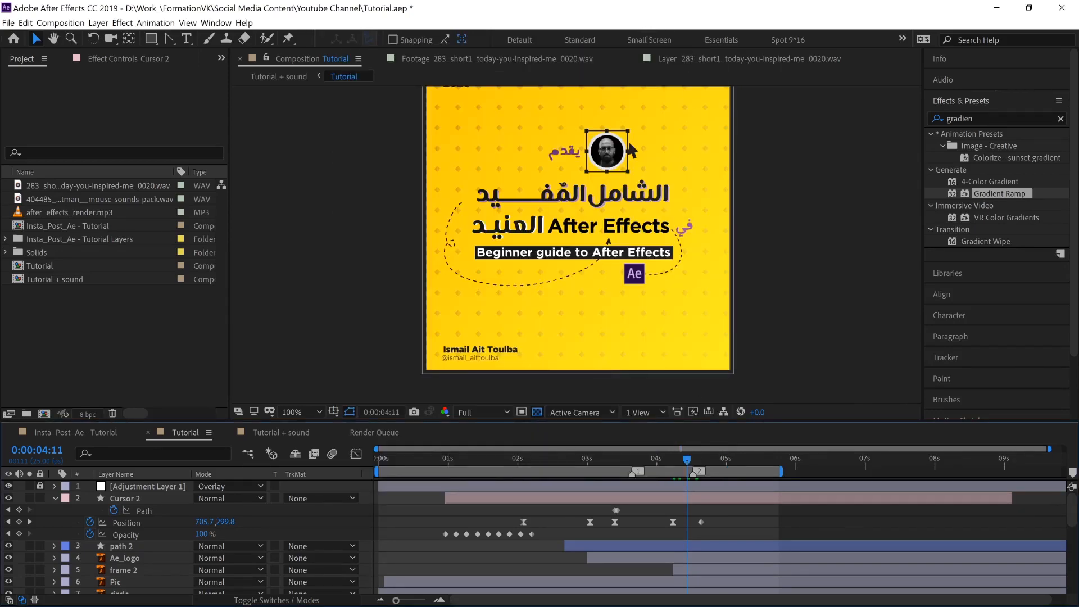
key("alt+Tab")
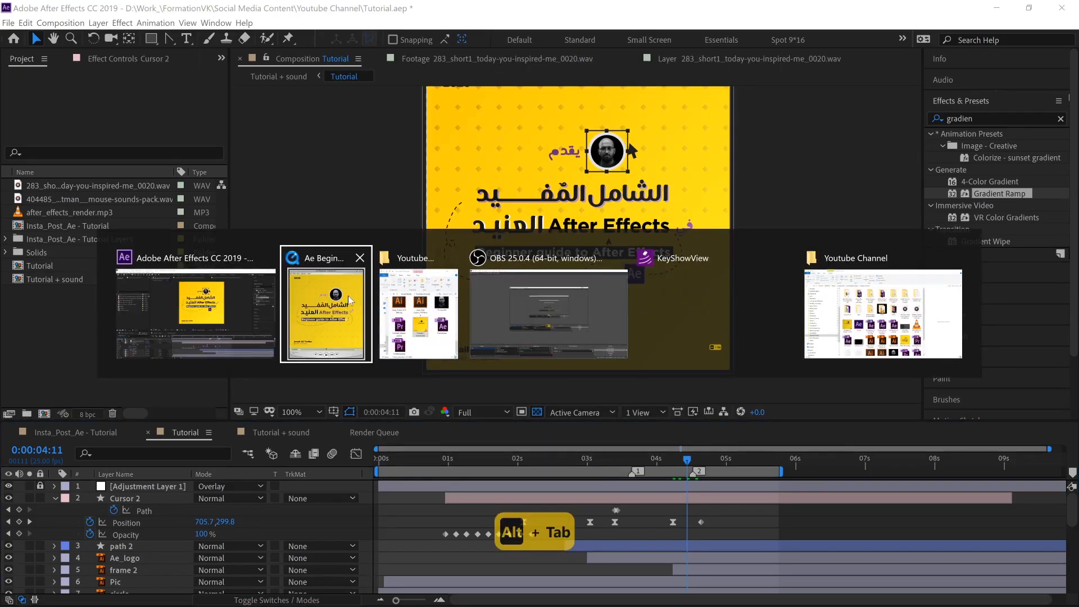
left_click(304, 306)
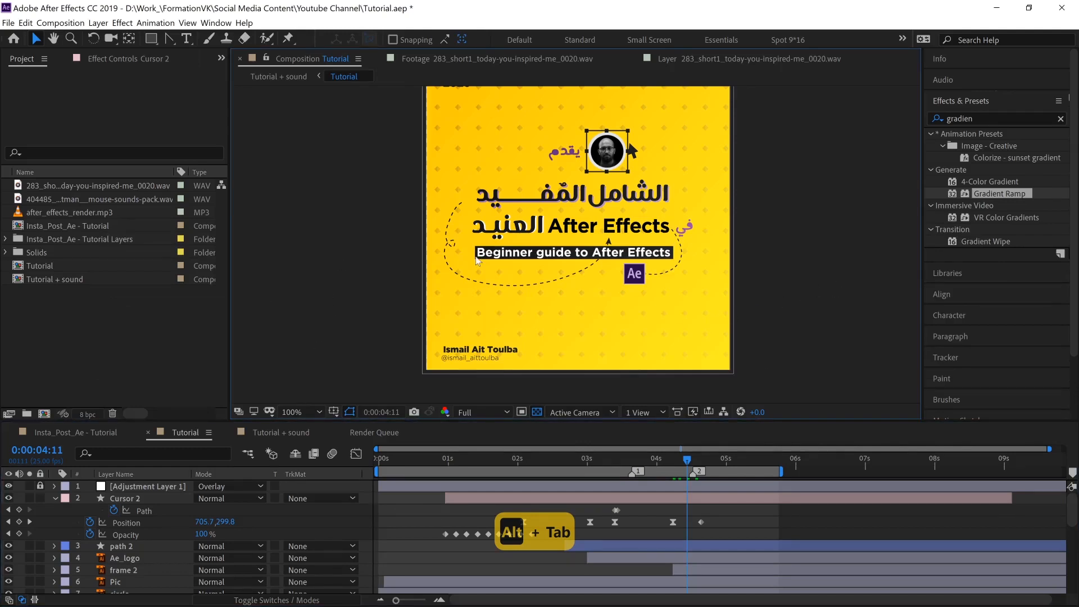
Step: Collapse the keyframed properties of the Cursor 2 layer
left_click_drag(698, 292, 687, 324)
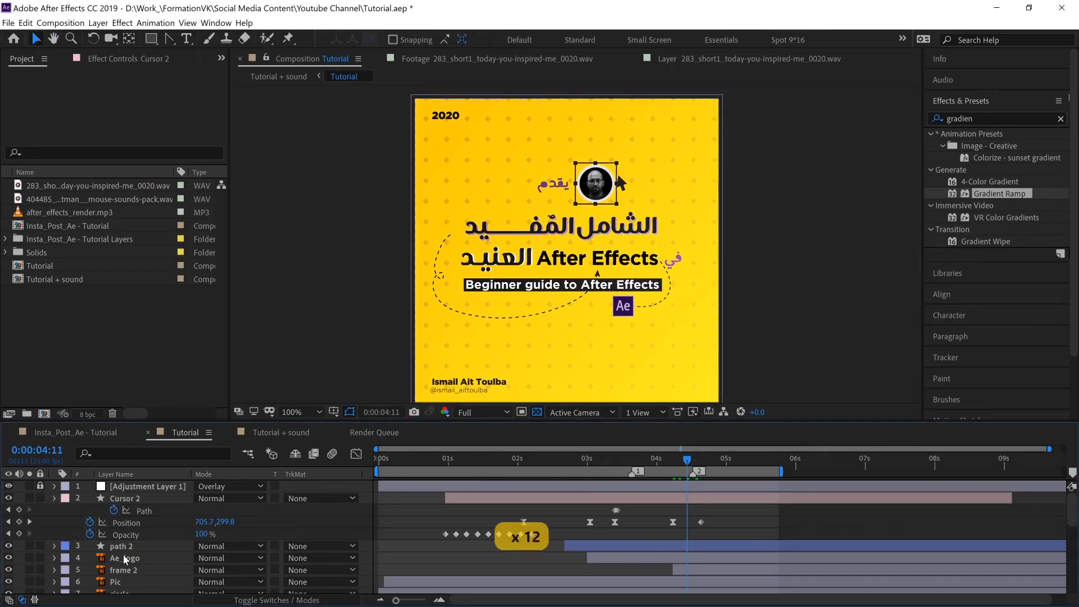
left_click(56, 499)
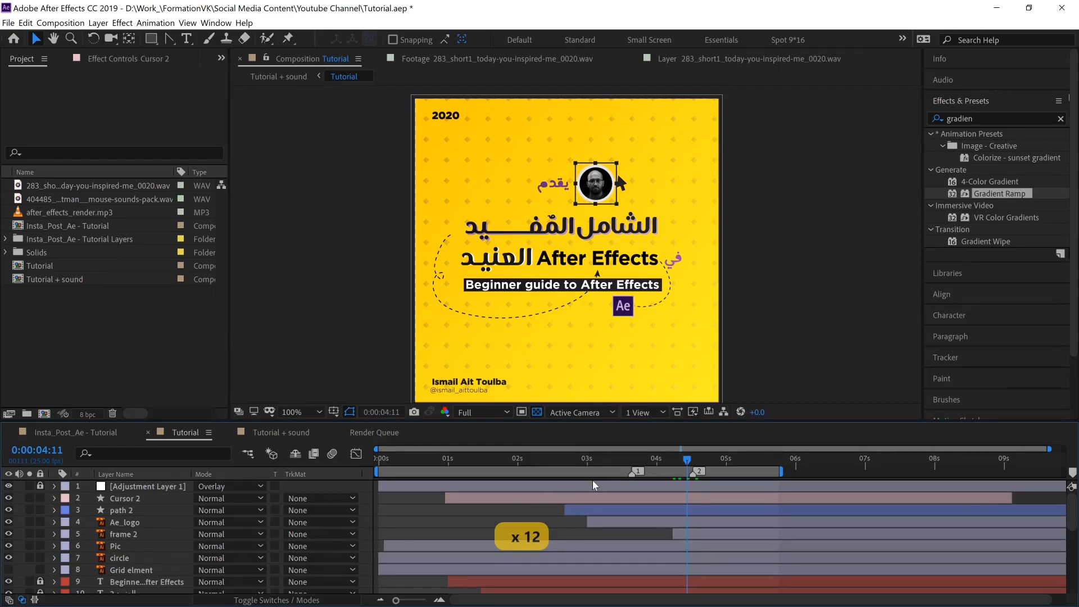